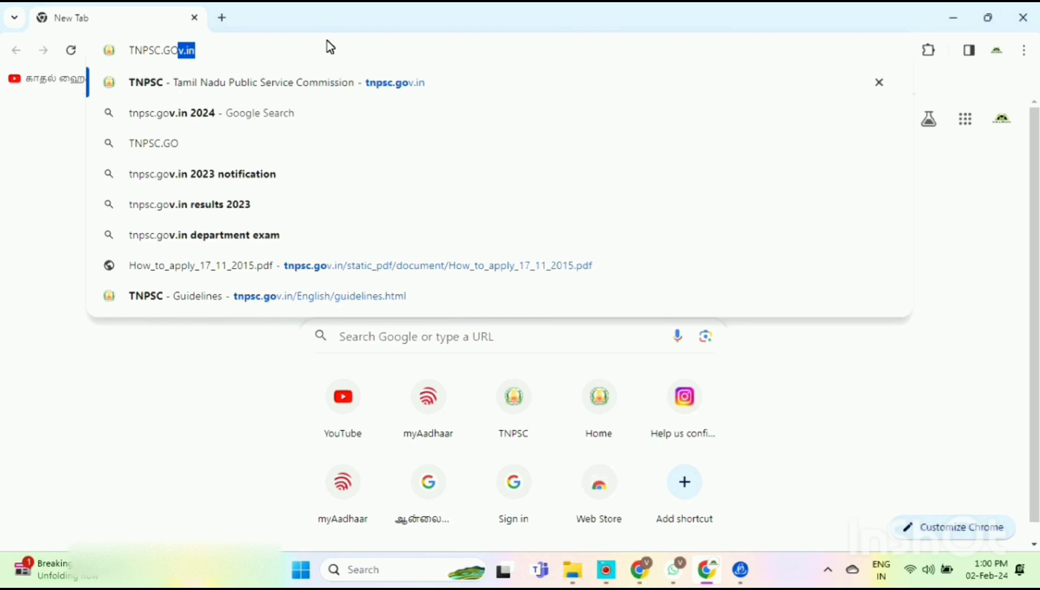
- Finish entering the address tnpsc.gov.in and open the website
type(".i")
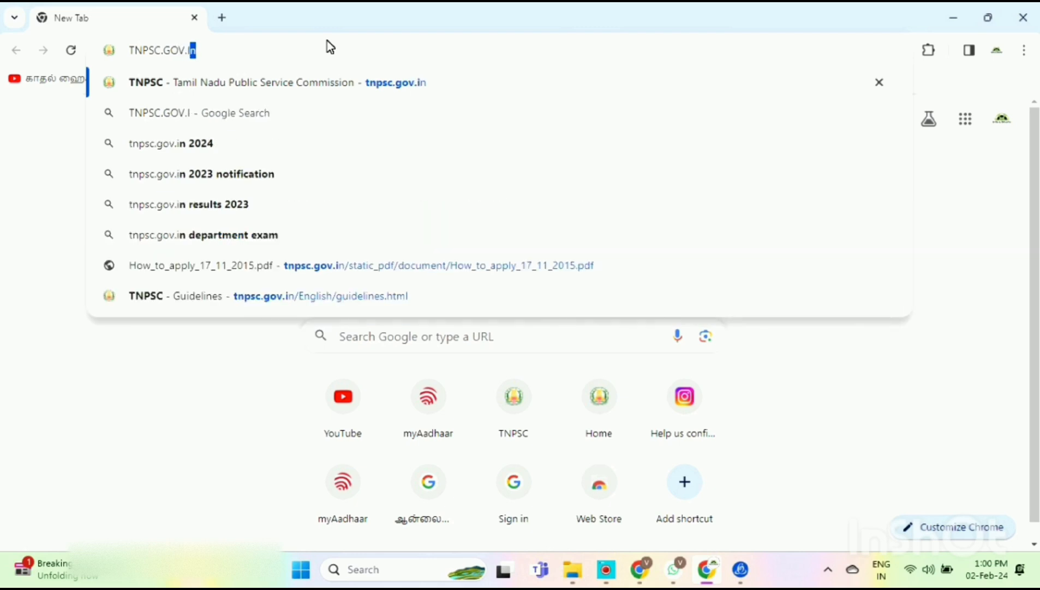
type("N")
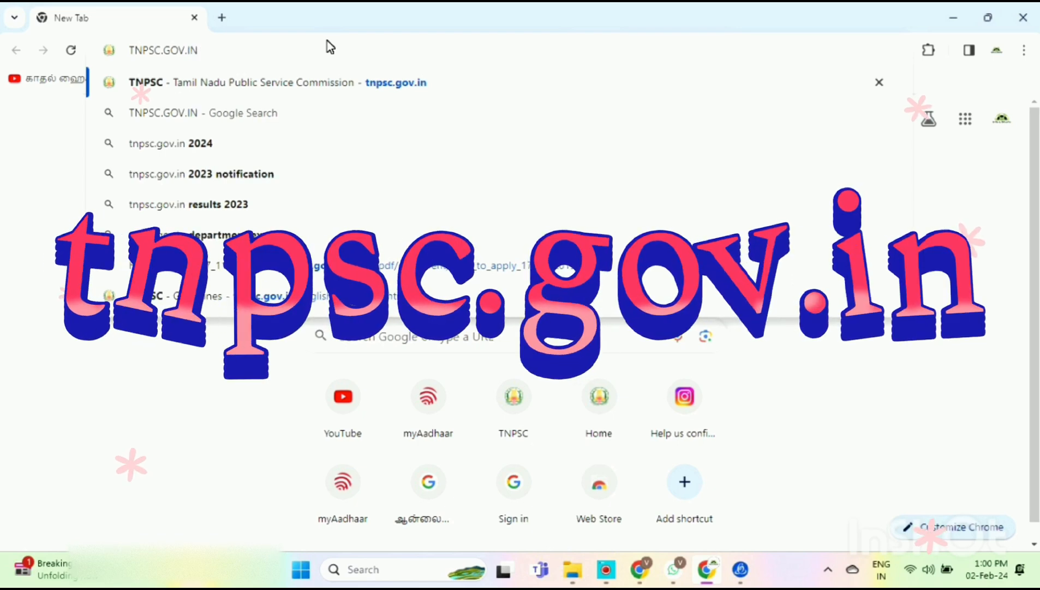
key("Return")
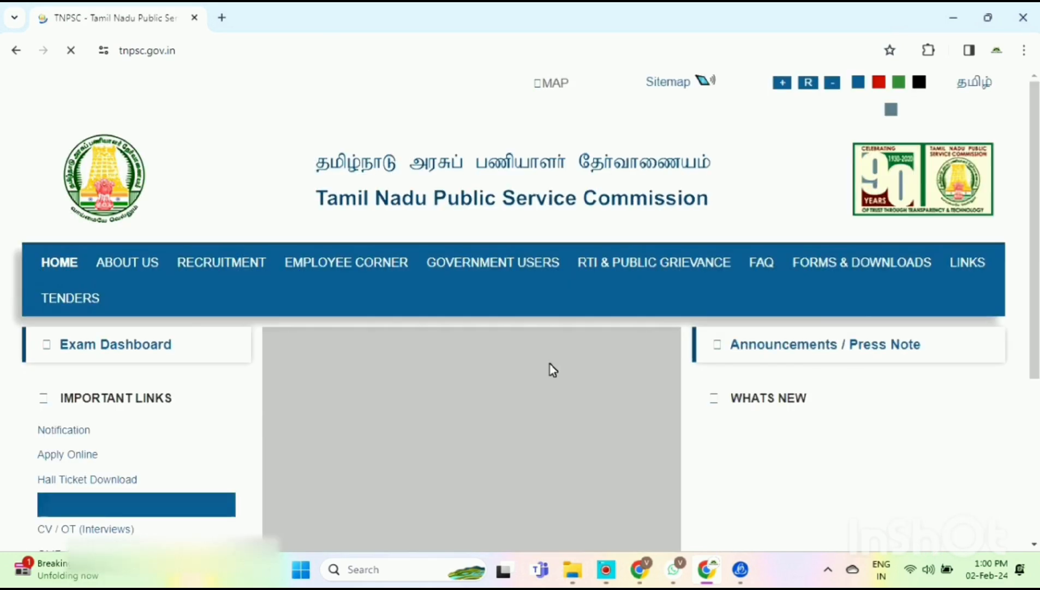
- Open the One Time Registration for a new user and confirm continuing to the external site
scroll(651, 235, "down", 3)
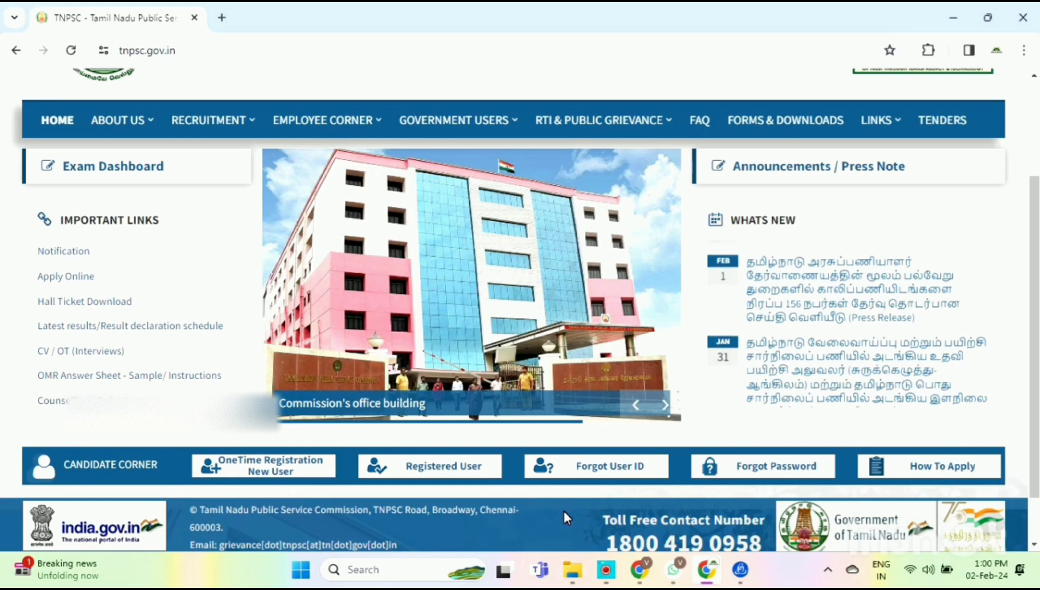
scroll(566, 517, "down", 2)
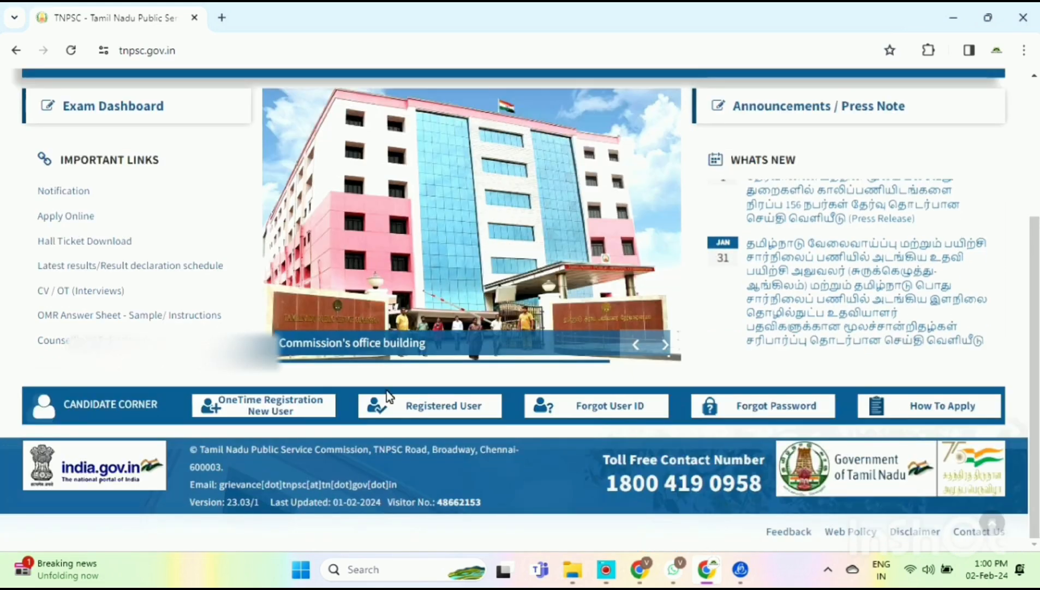
left_click(268, 407)
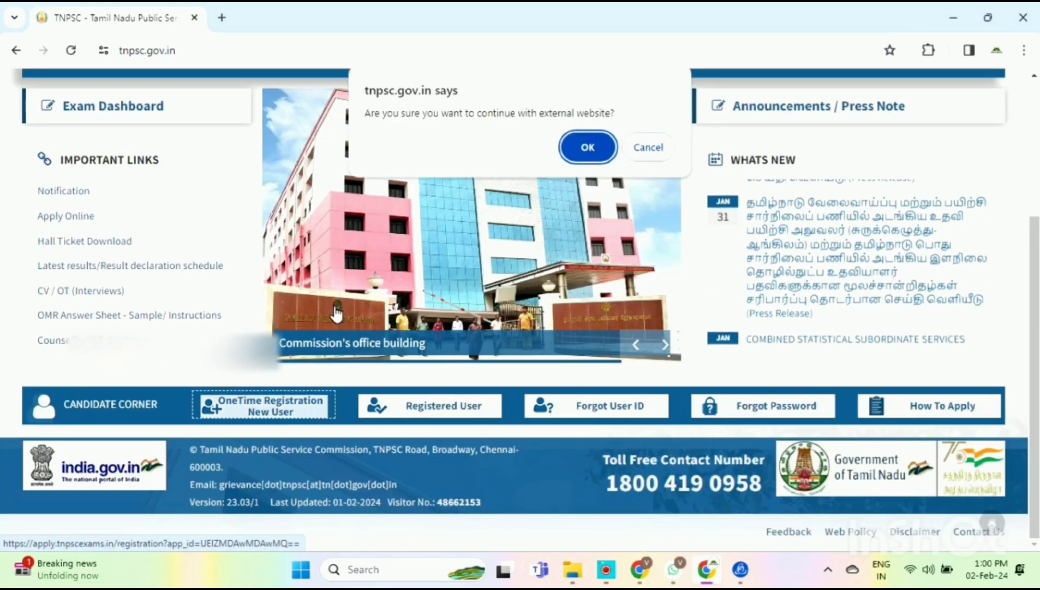
left_click(593, 143)
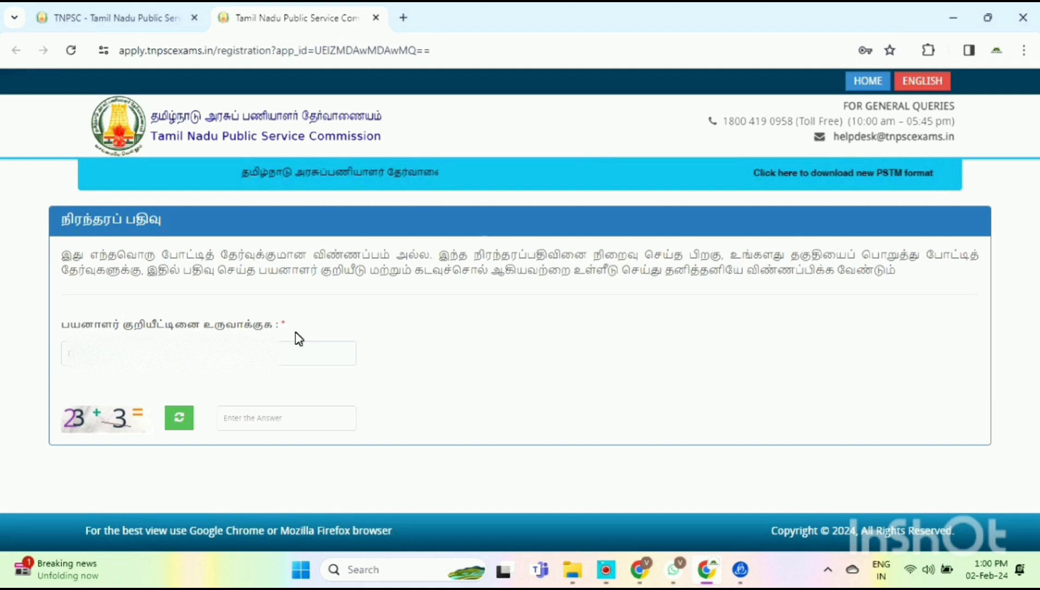
- Enter the desired applicant user ID in the user ID creation field
left_click_drag(287, 326, 1, 330)
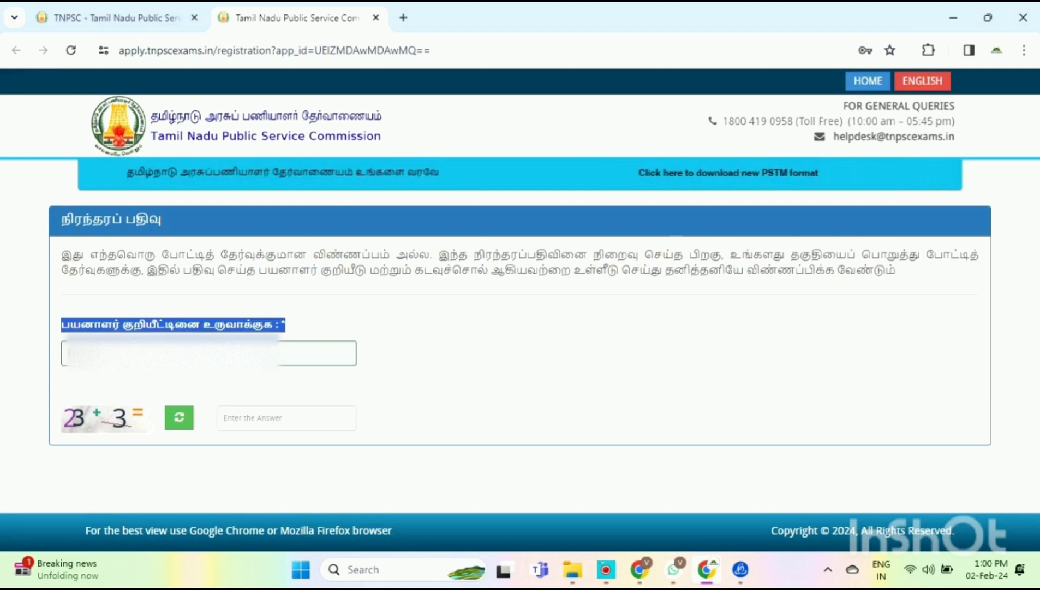
left_click(159, 353)
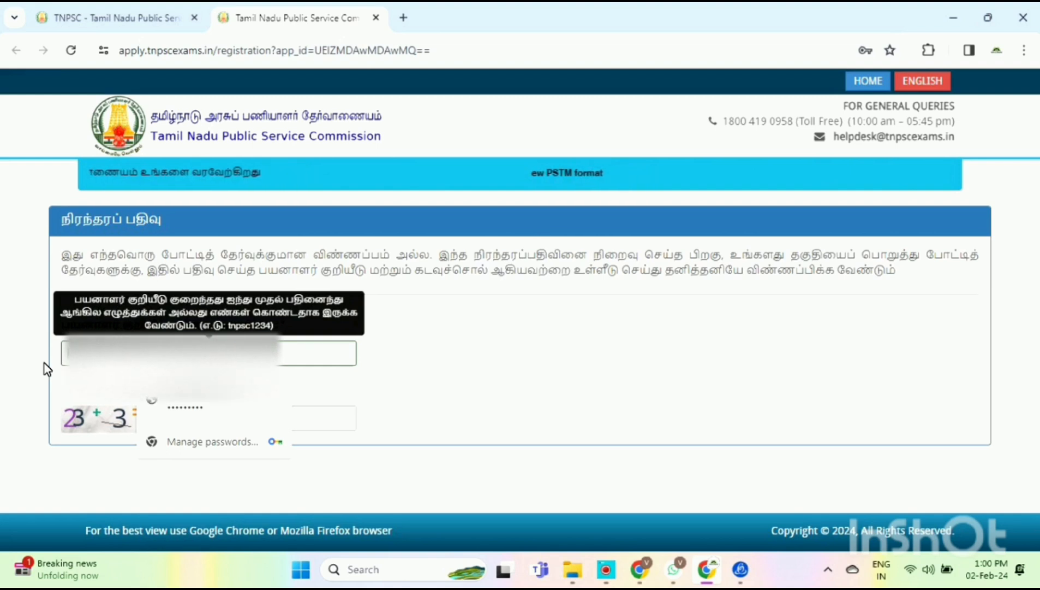
type("S")
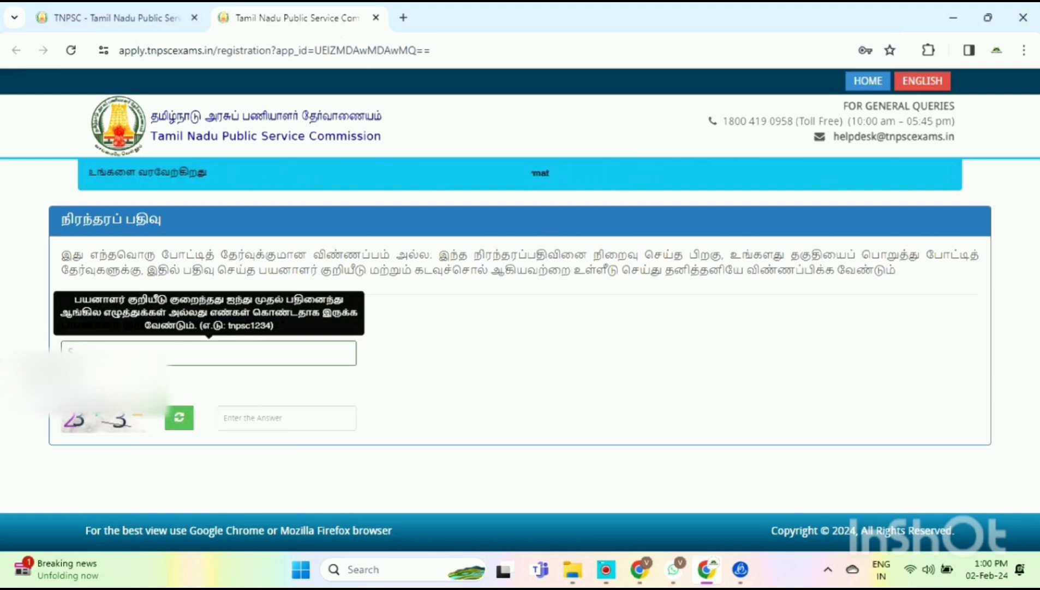
key("BackSpace")
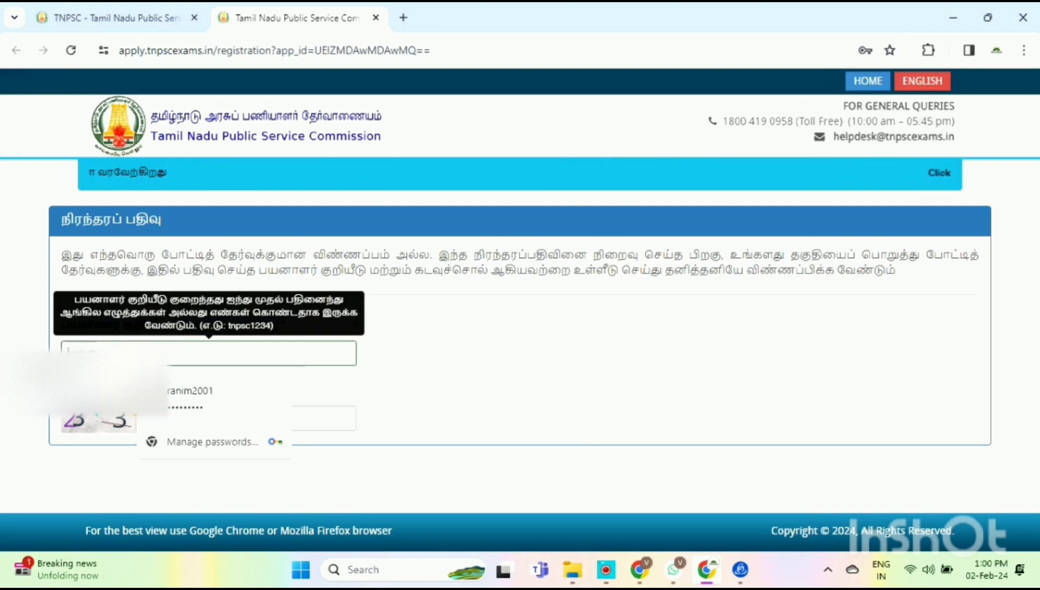
key("Caps_Lock")
type("sal")
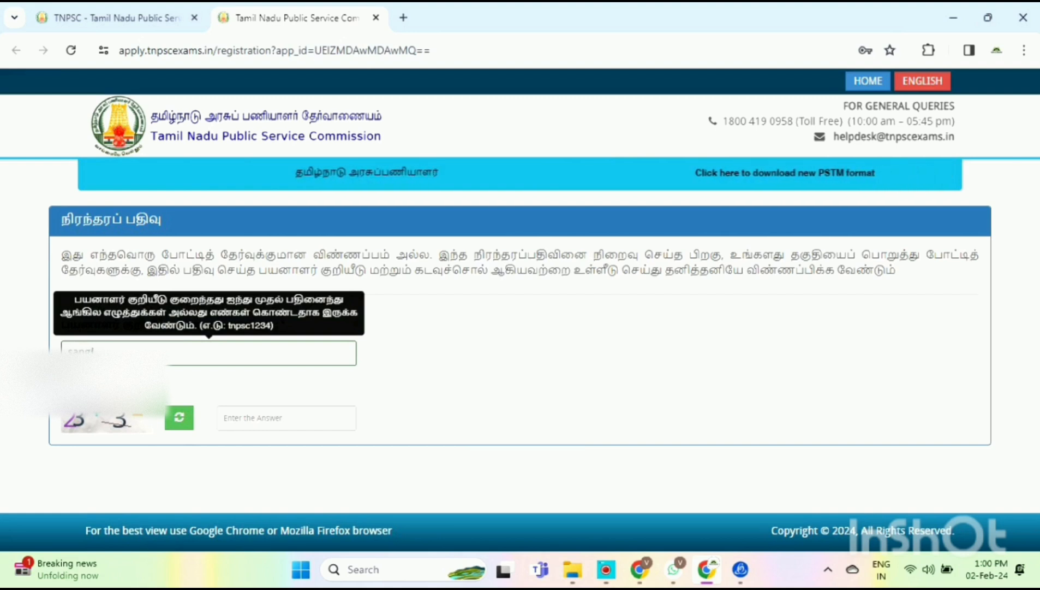
type("a")
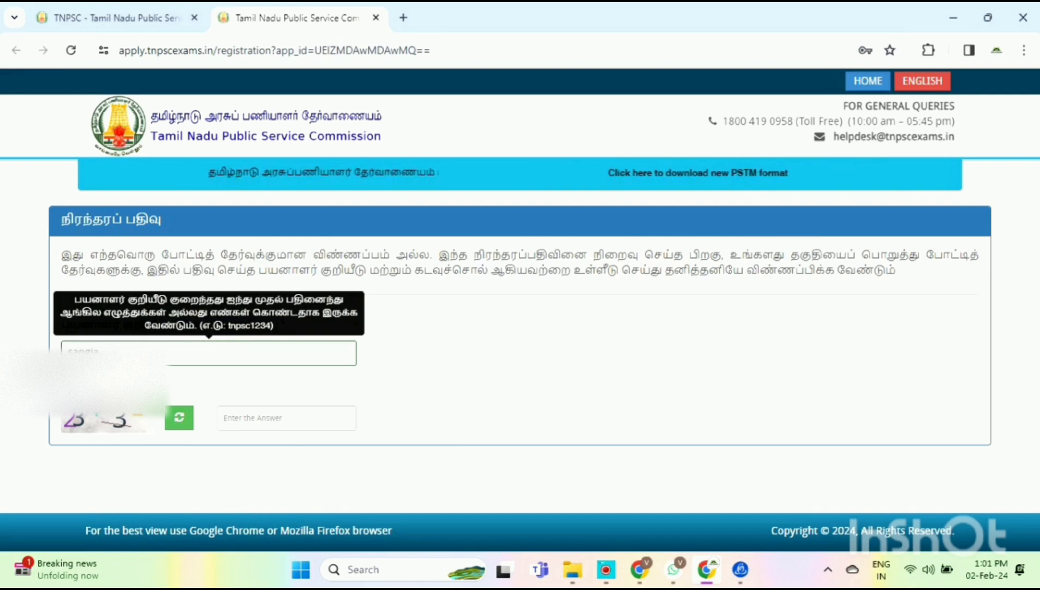
type("3747")
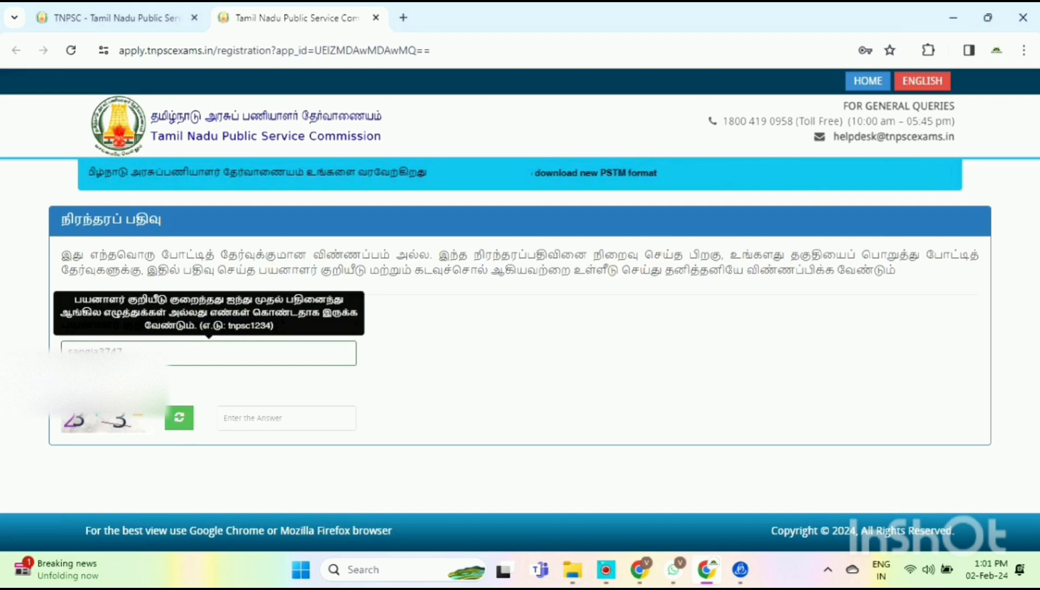
- Answer the captcha sum with 26 and check whether the user ID is available
left_click(285, 425)
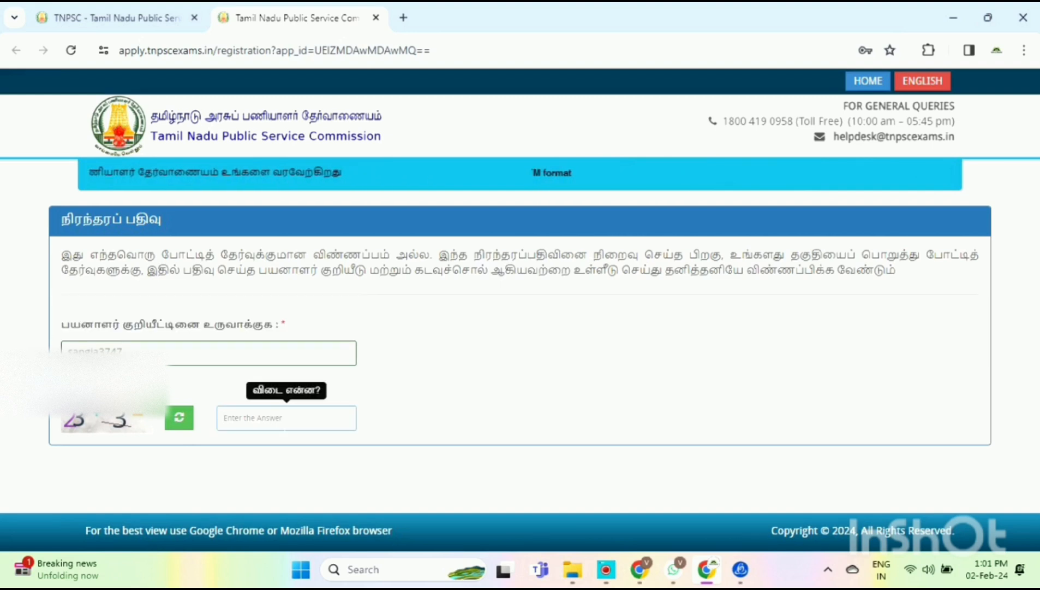
type("26")
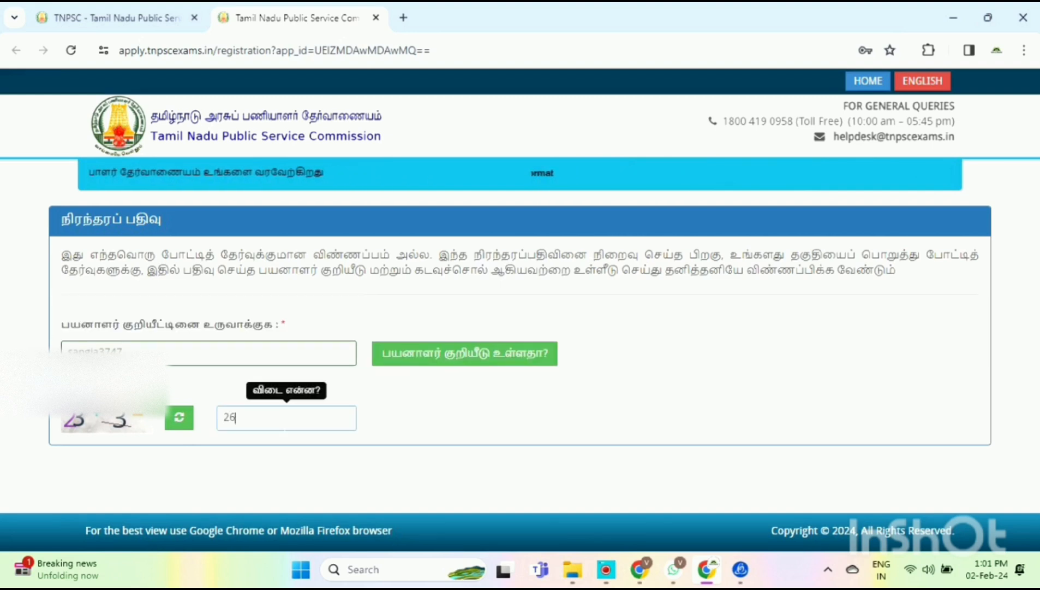
left_click(484, 361)
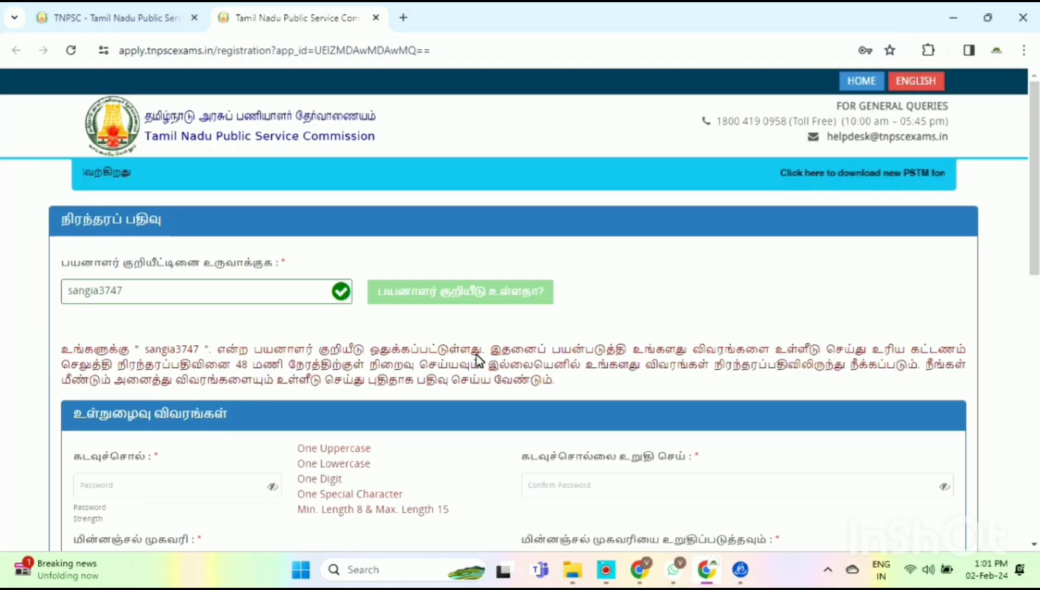
- Read the user ID allotment notice and the login details section below it
left_click_drag(477, 354, 320, 352)
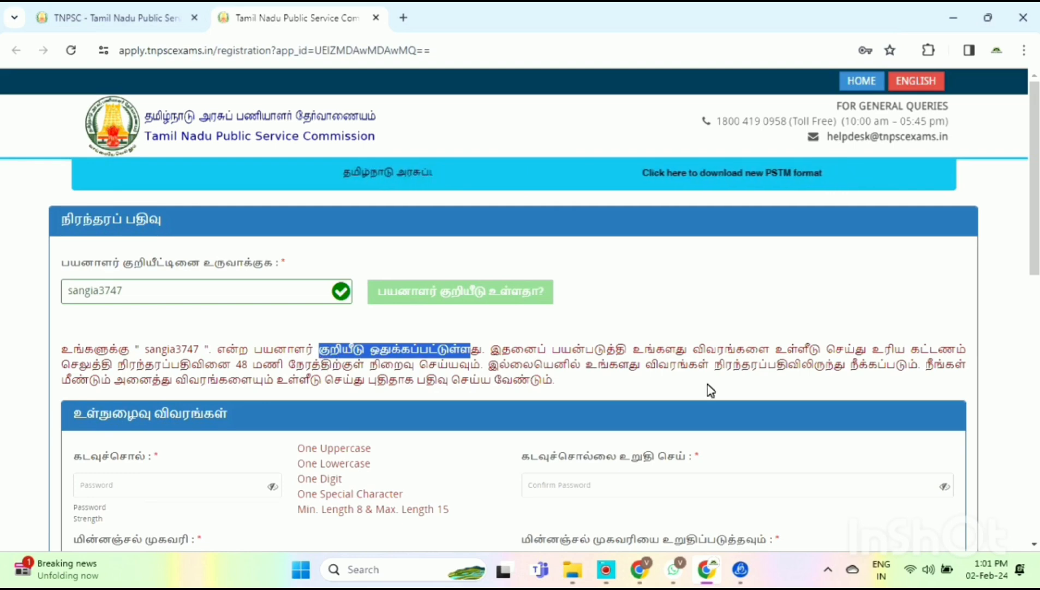
scroll(710, 390, "down", 2)
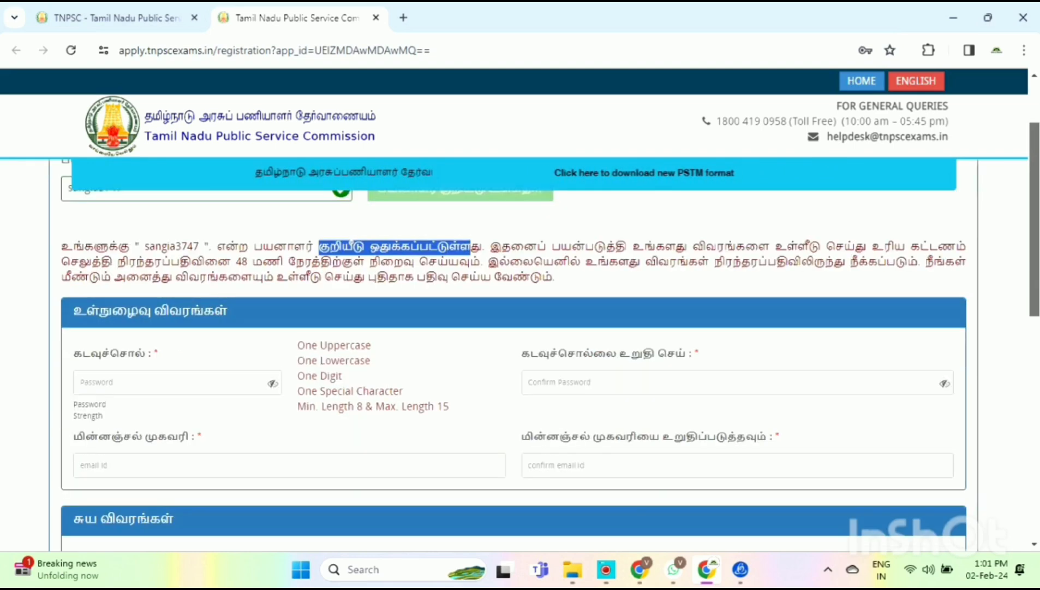
scroll(546, 338, "down", 1)
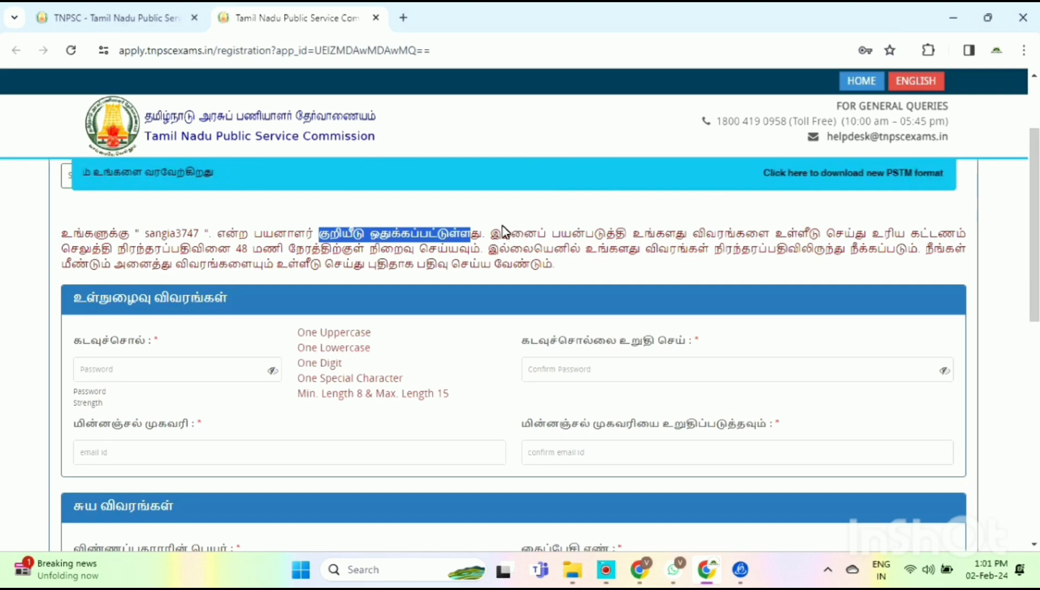
left_click_drag(493, 235, 551, 266)
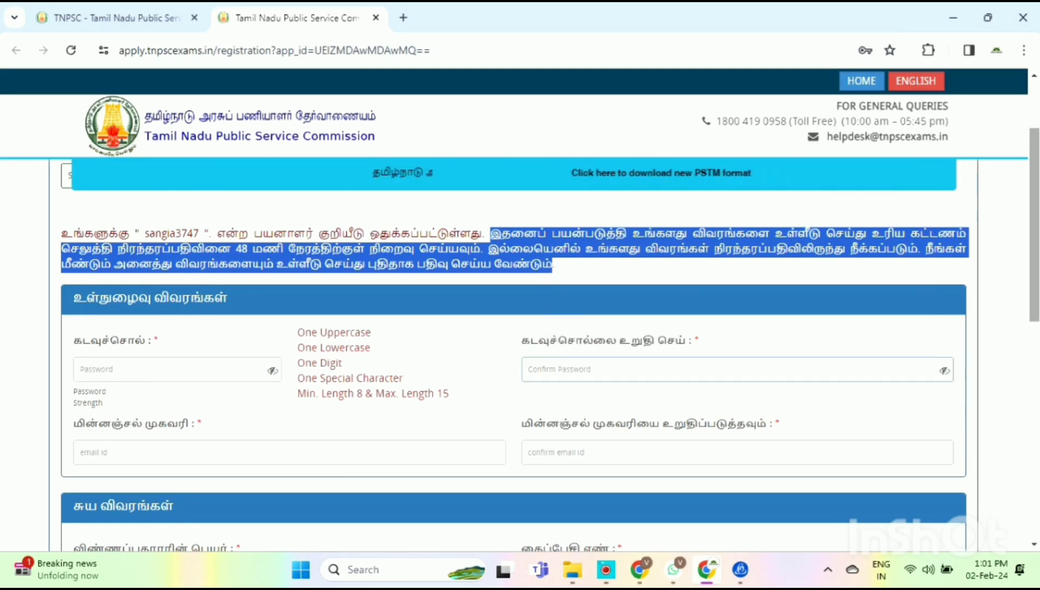
scroll(1016, 232, "up", 2)
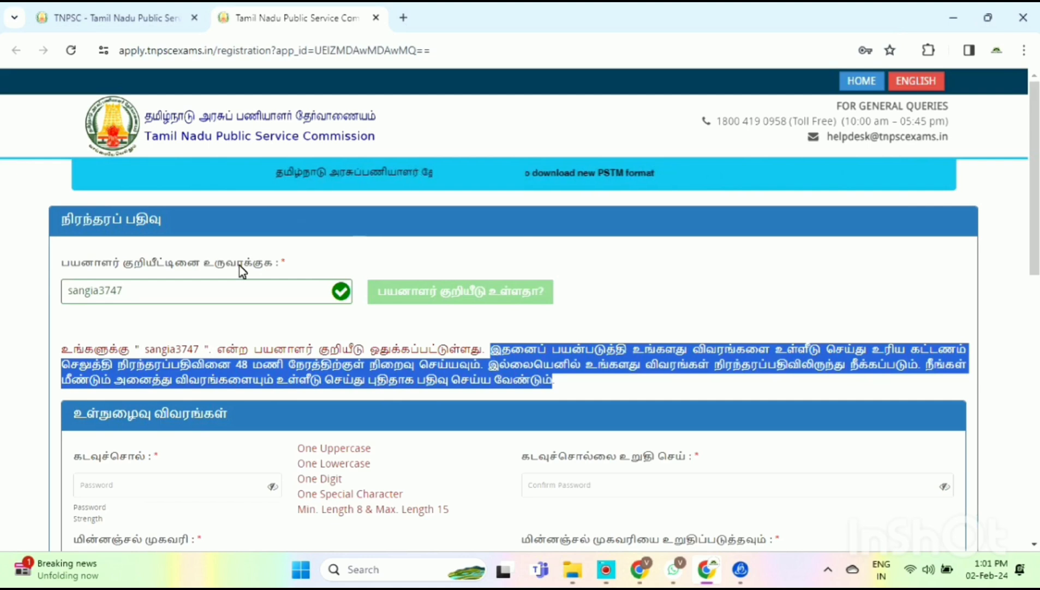
left_click_drag(276, 303, 66, 300)
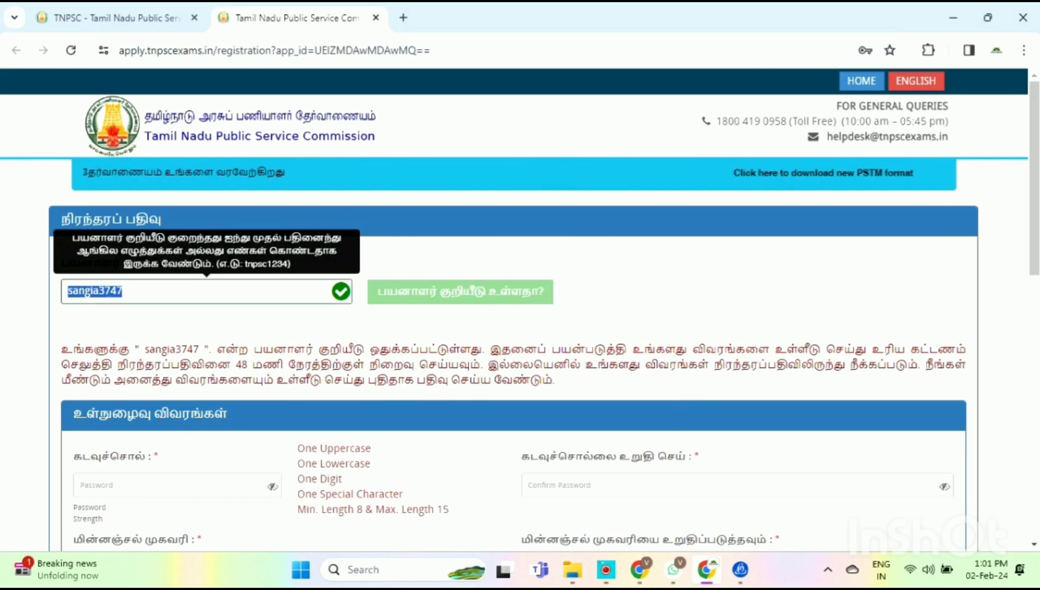
scroll(519, 328, "down", 3)
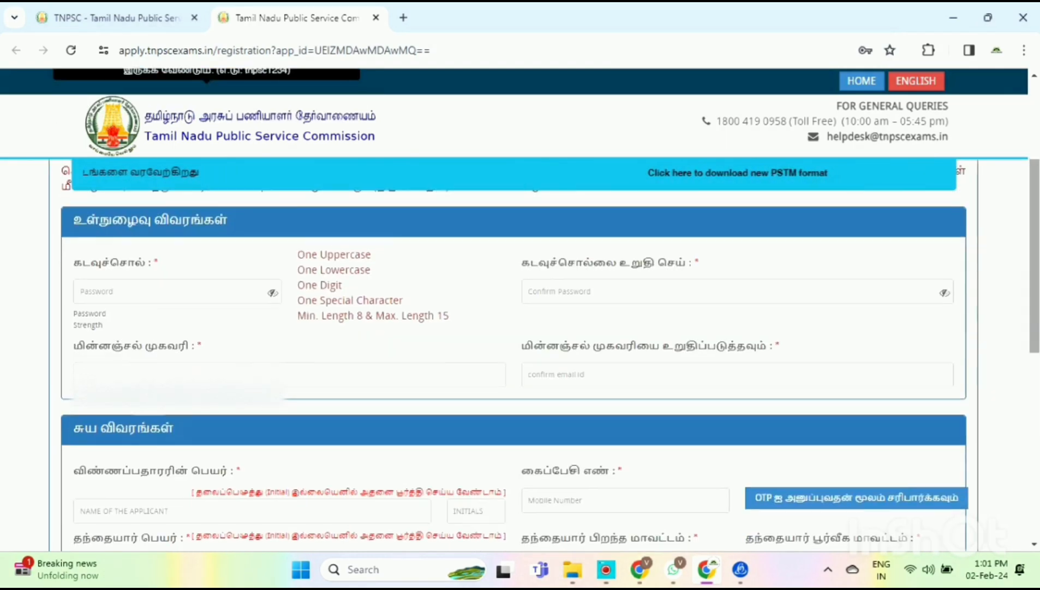
- Enter a new account password in the password field
left_click(184, 300)
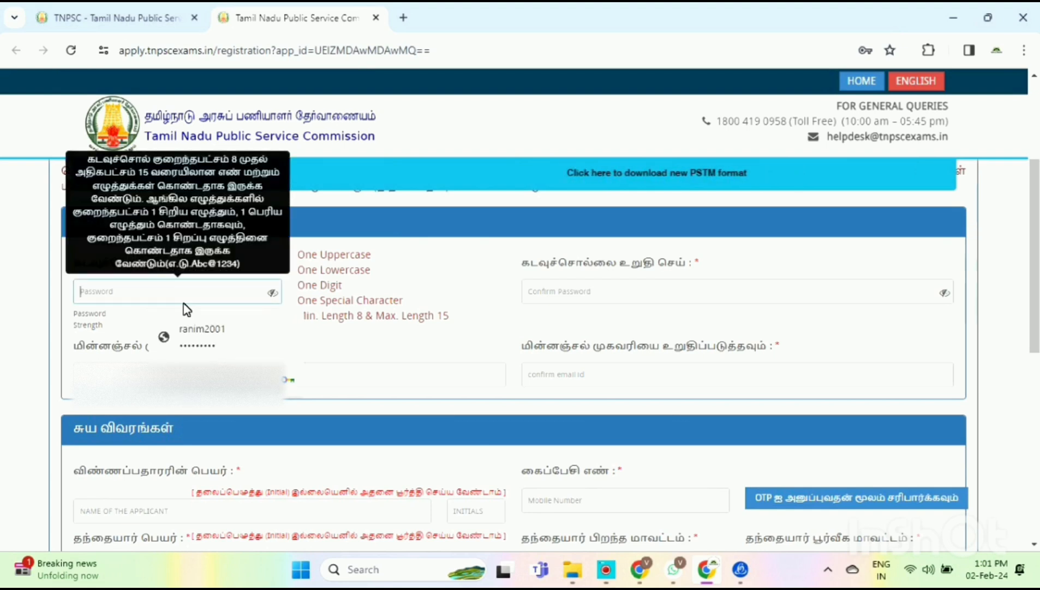
key("Caps_Lock")
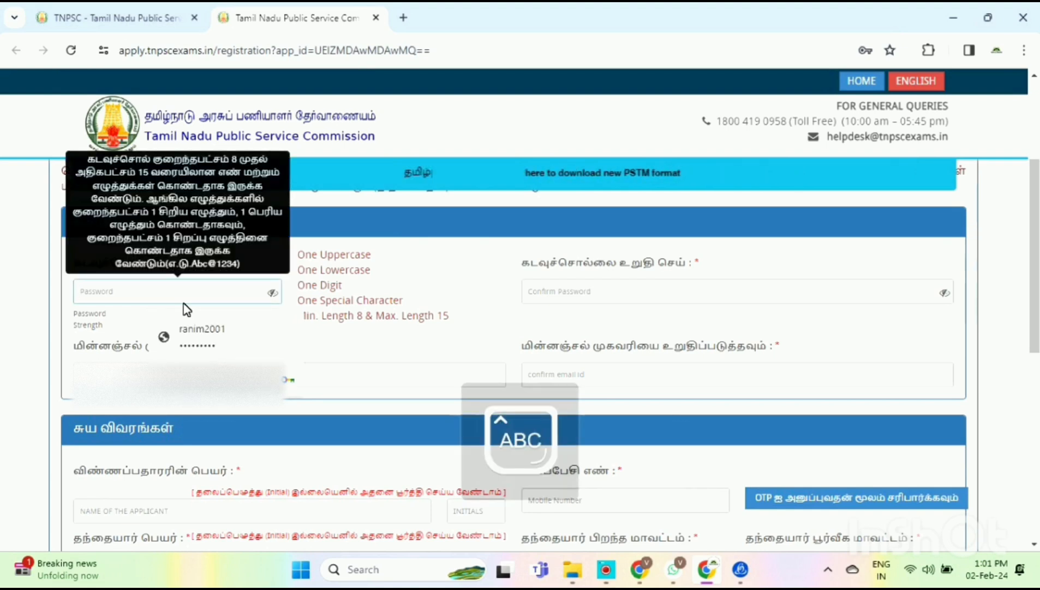
type("•")
key("Caps_Lock")
type("•")
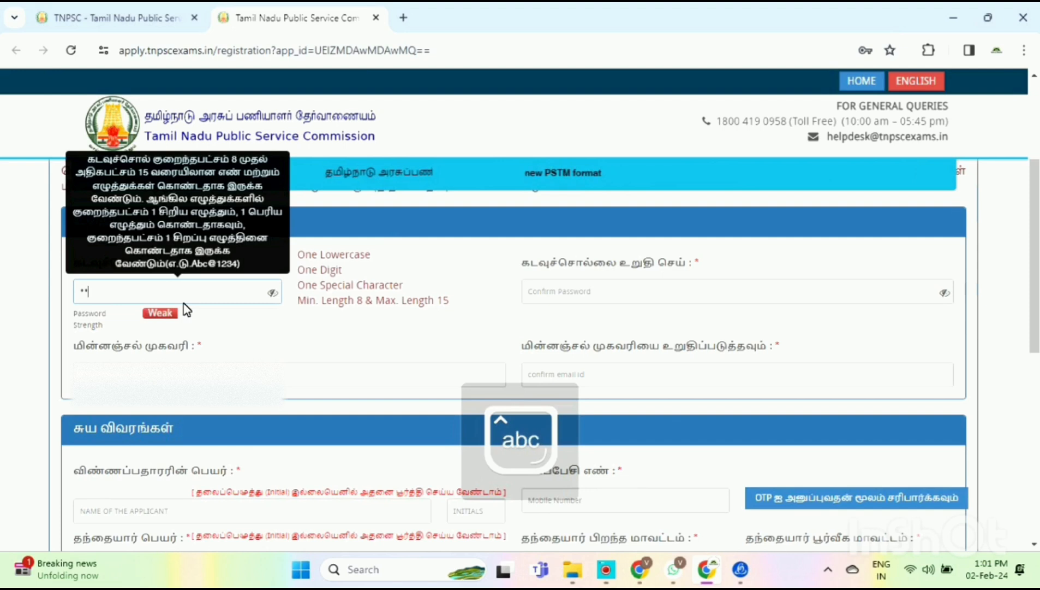
type("•••")
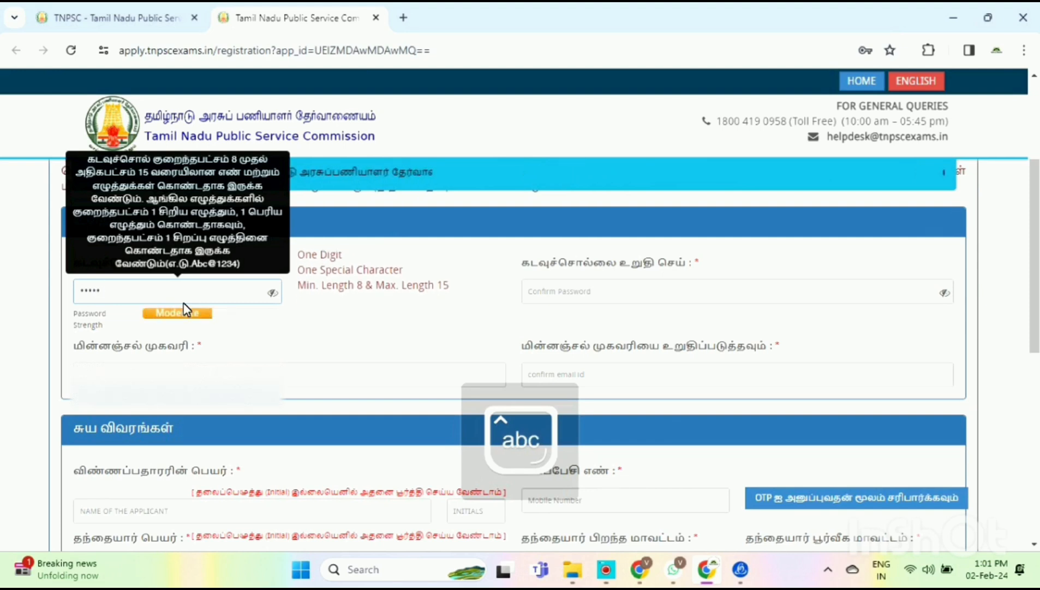
type("•••••")
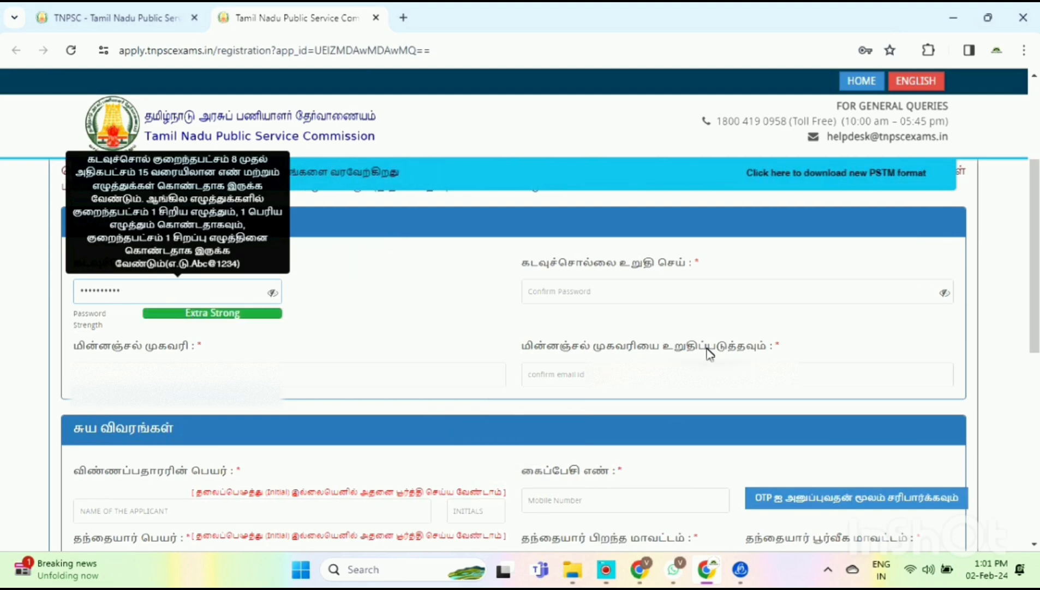
- Re-enter the same password in the confirm password field and move on to the e-mail field
left_click(679, 291)
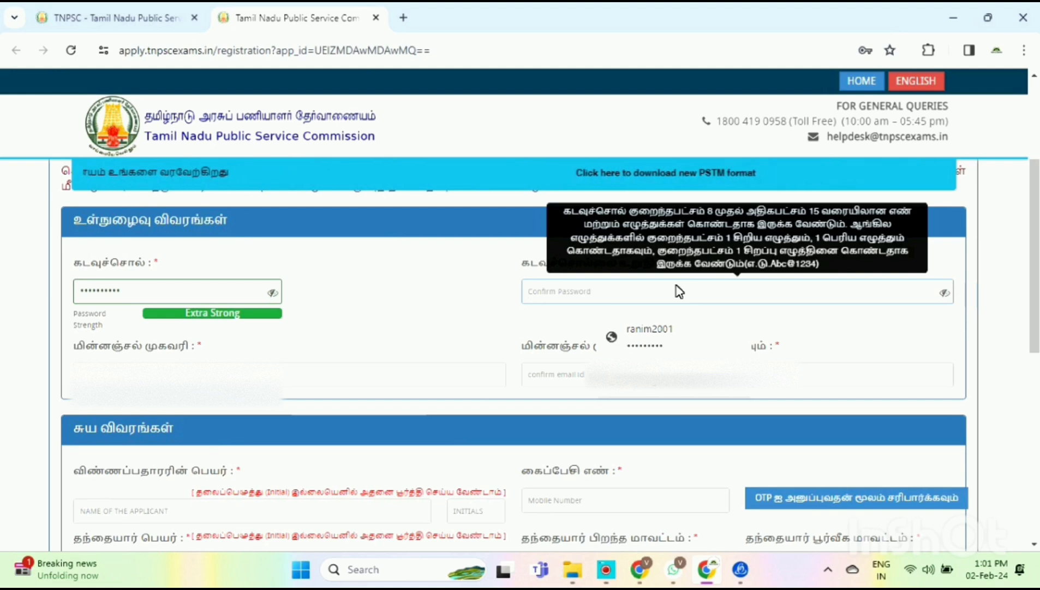
key("Caps_Lock")
type("R")
key("Caps_Lock")
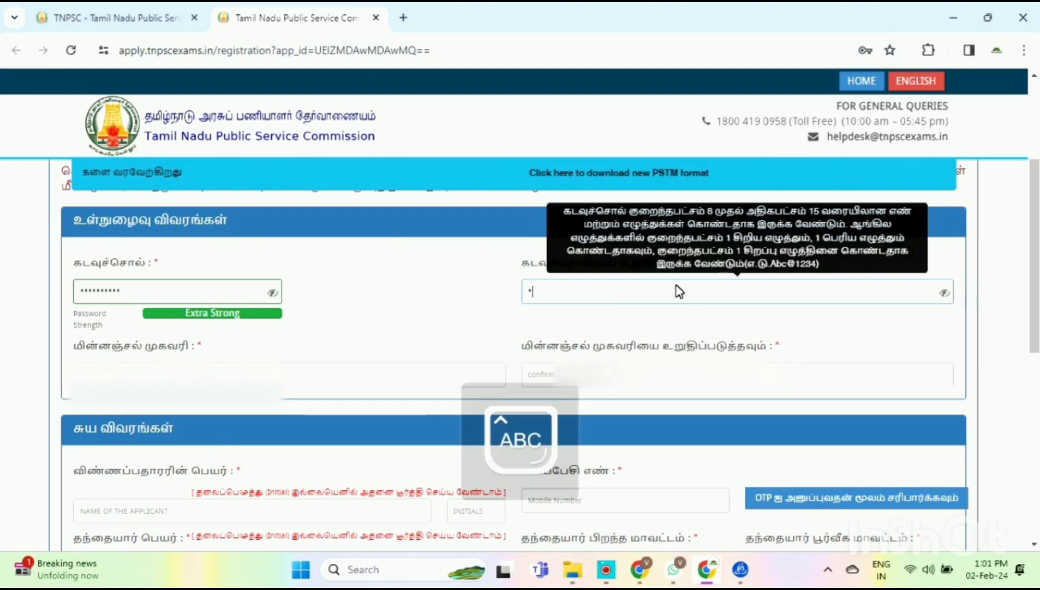
type("•••")
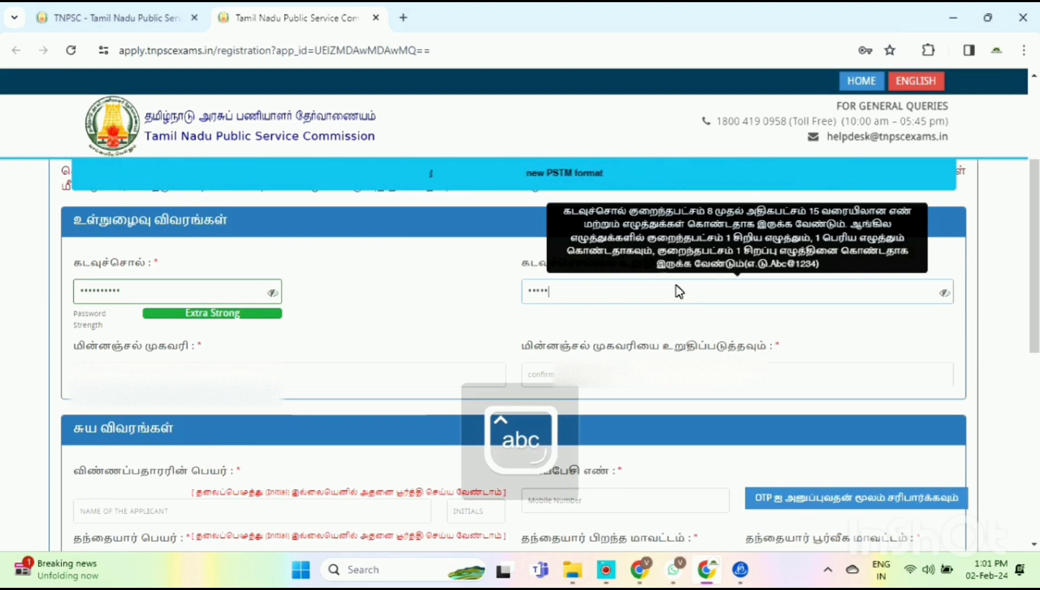
type("••••")
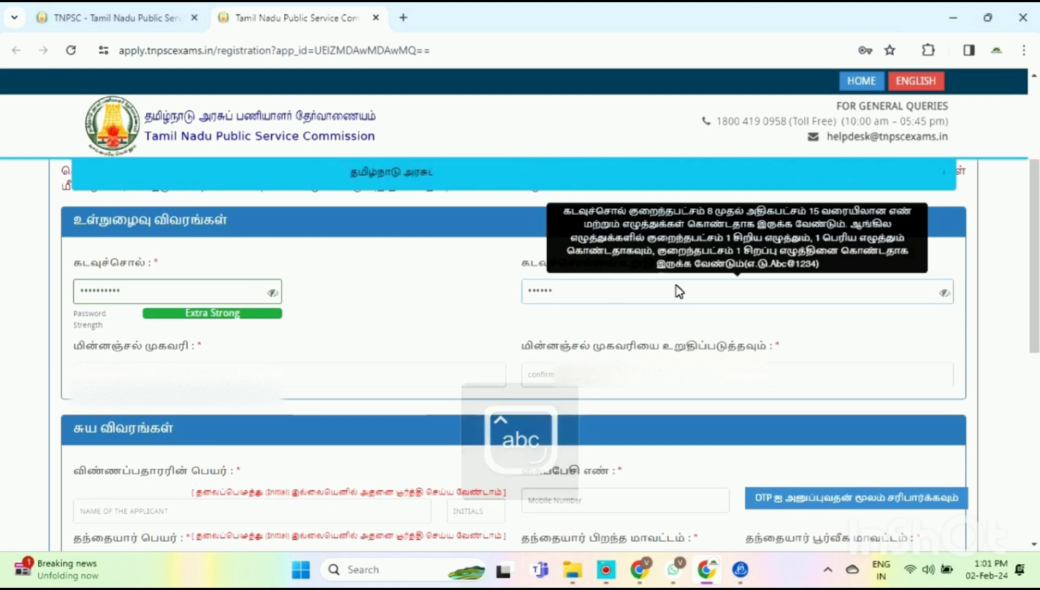
type("••")
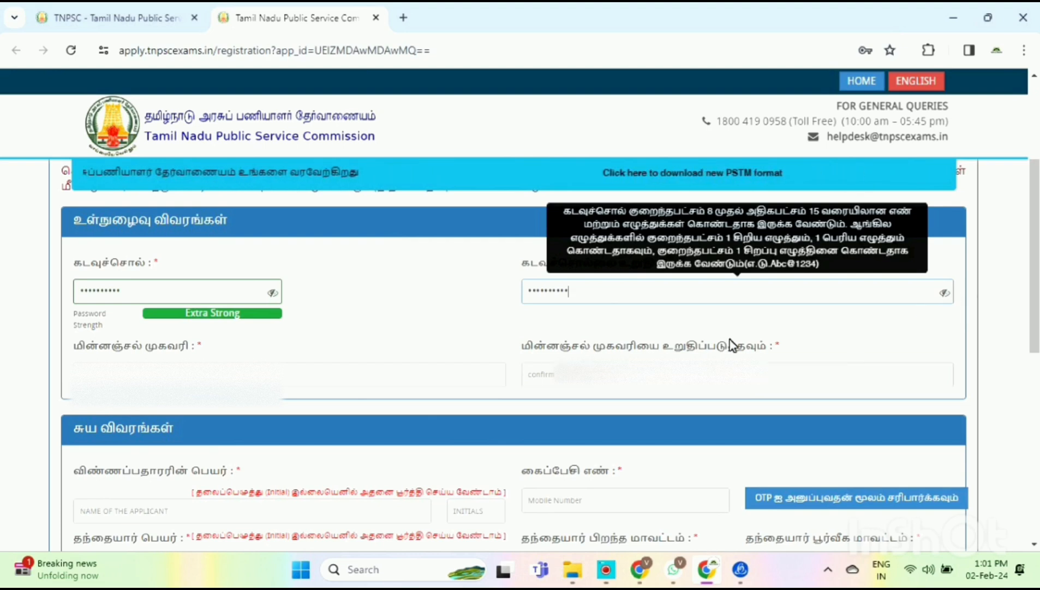
key("Tab")
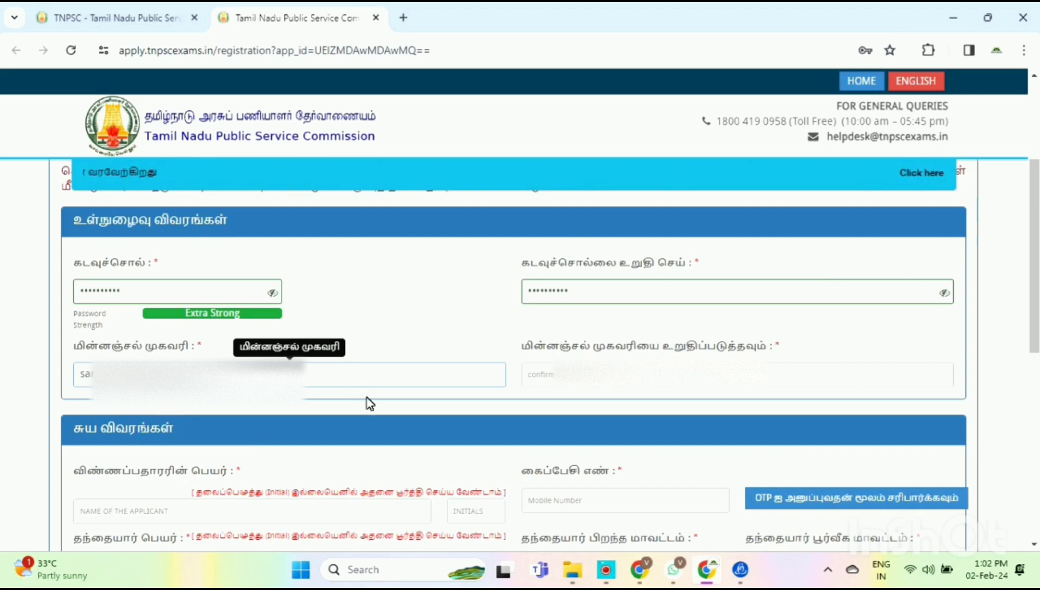
- Re-enter the applicant's e-mail address in the confirm e-mail field
left_click(605, 385)
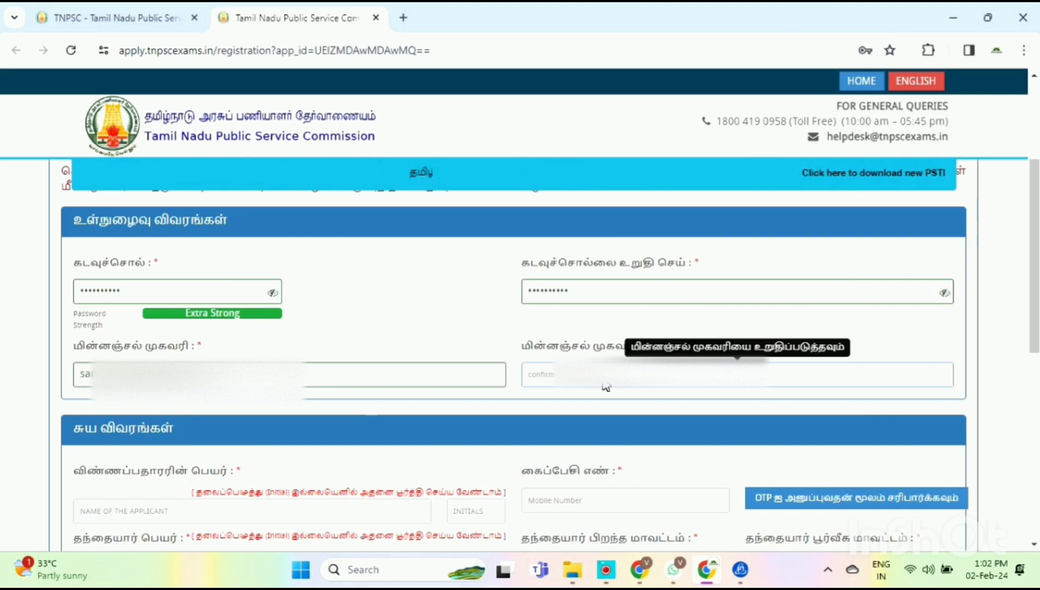
type("sa")
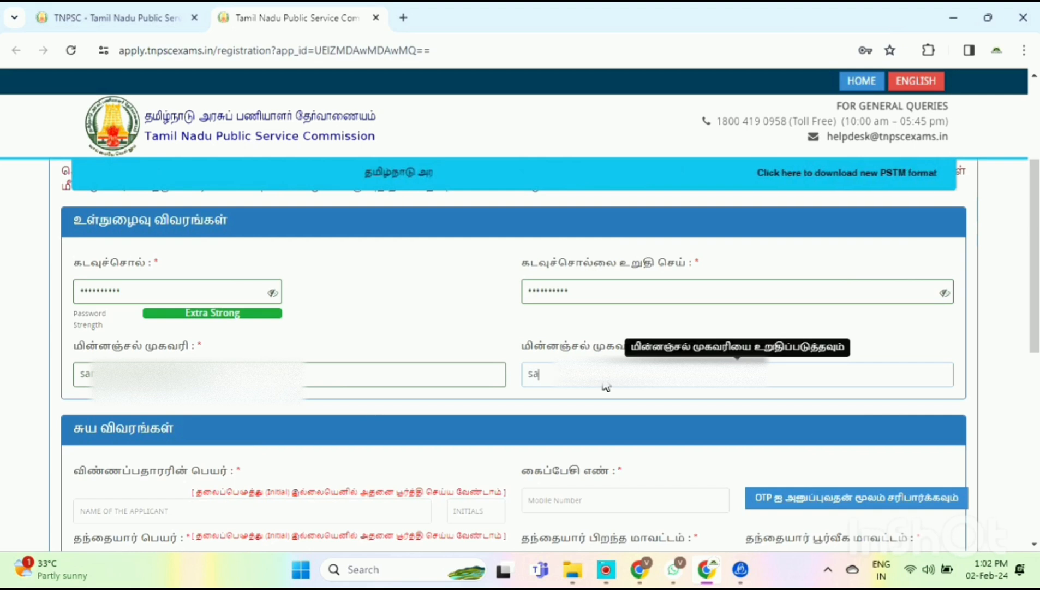
type("n")
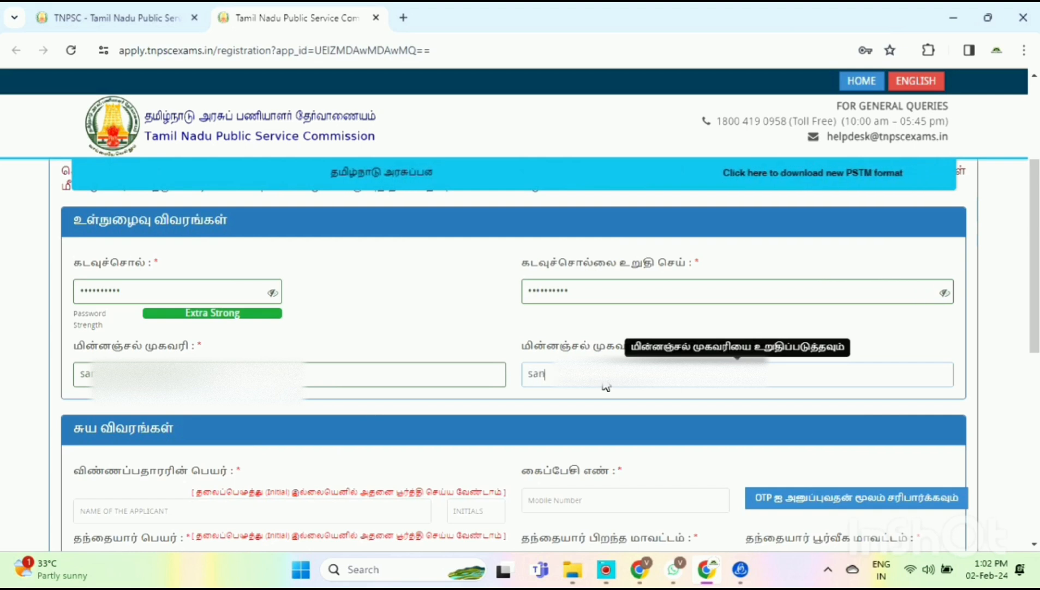
type("ge")
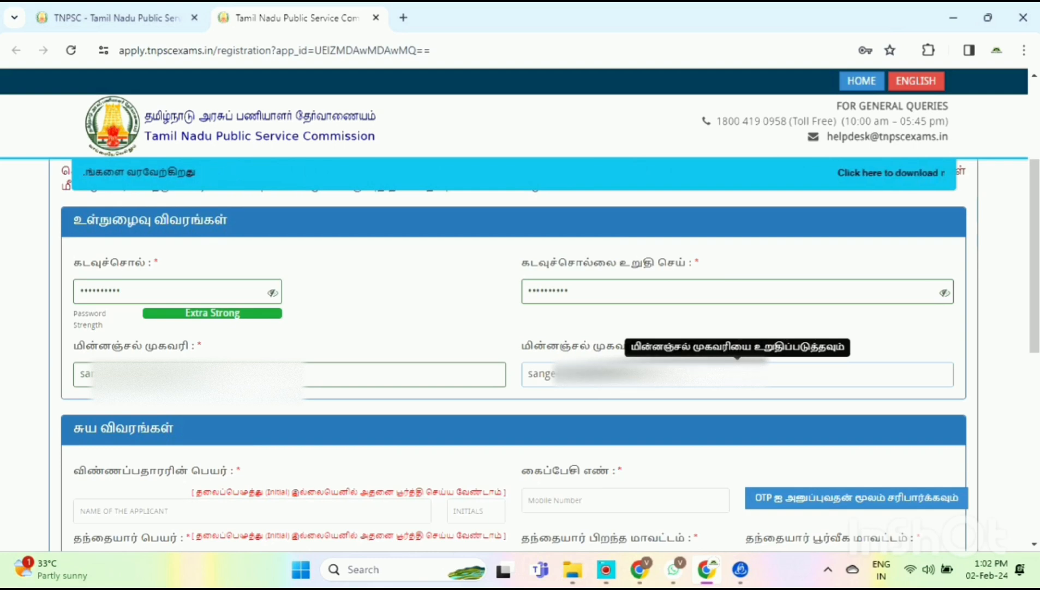
- Fill in the applicant's name in capital letters and the applicant's initial in the personal details section
scroll(543, 259, "down", 5)
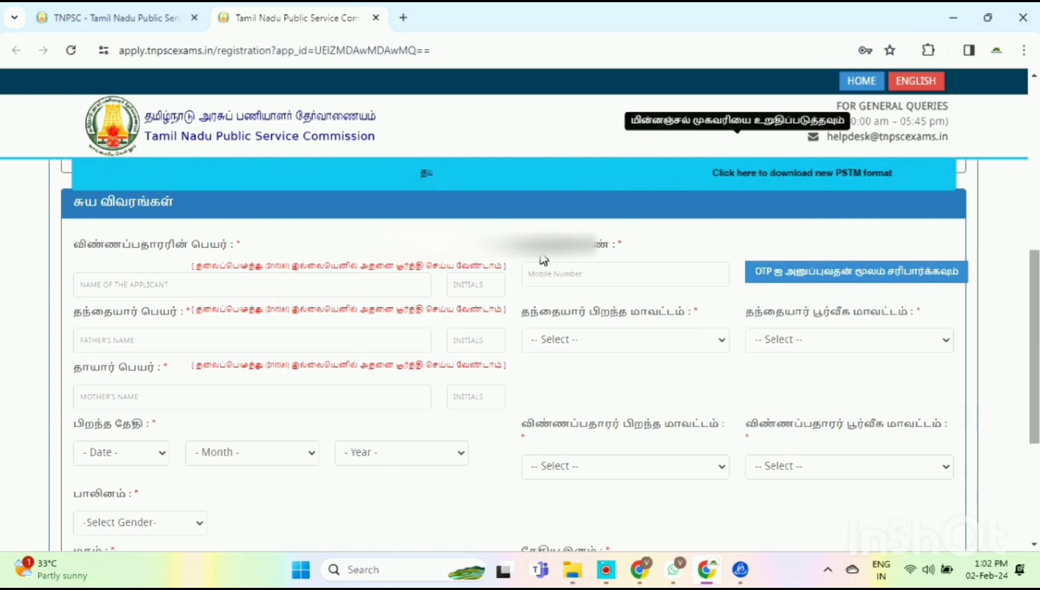
left_click(290, 294)
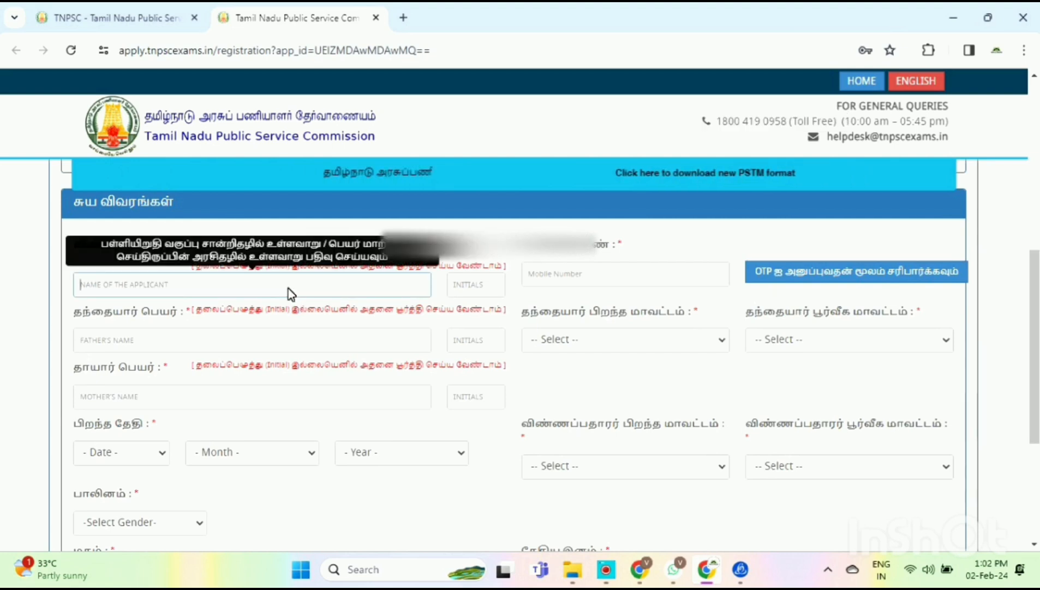
key("Caps_Lock")
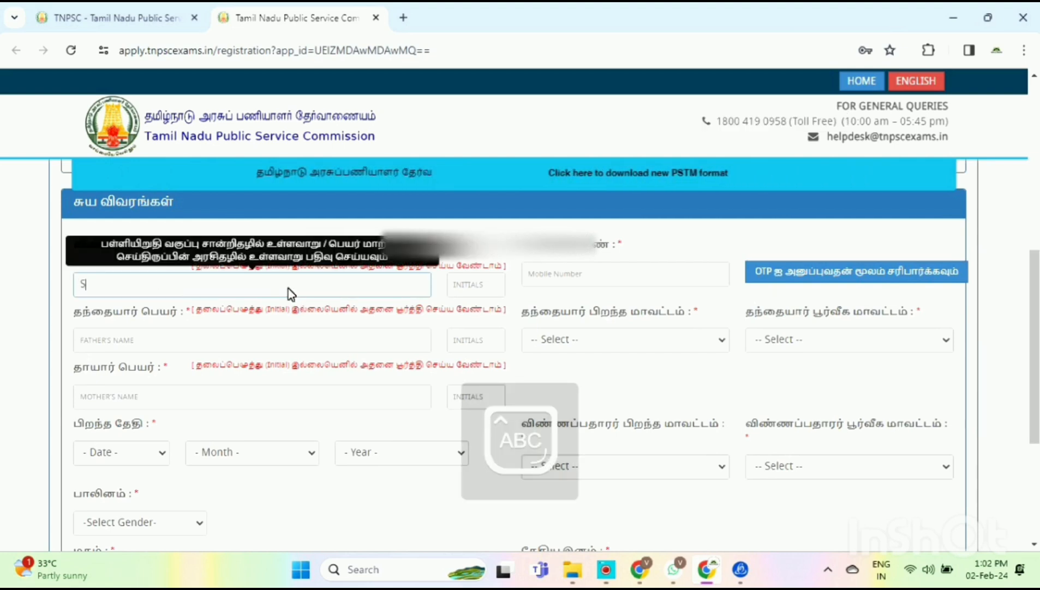
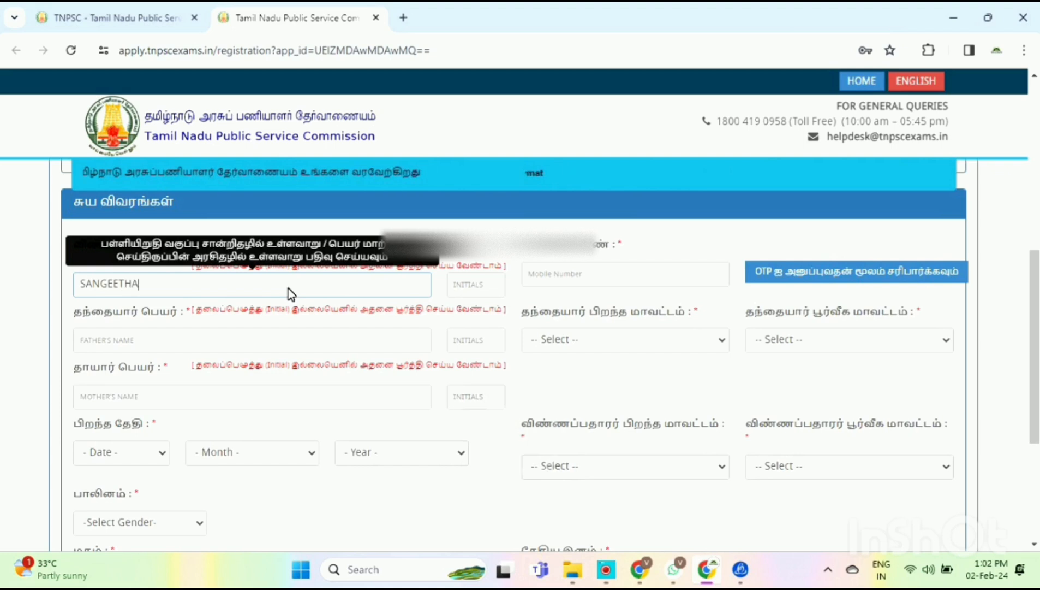
key("Tab")
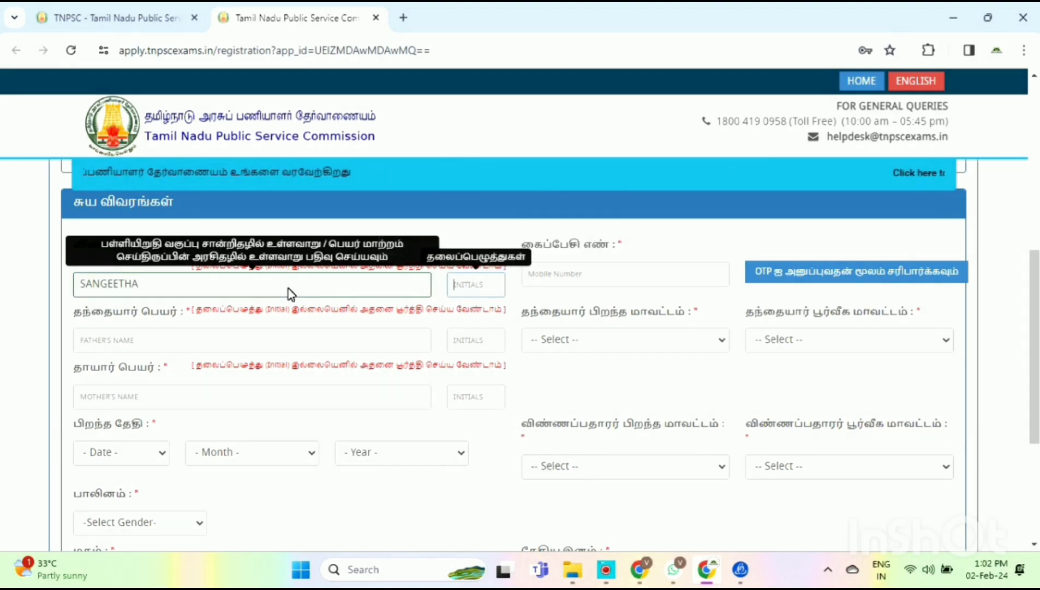
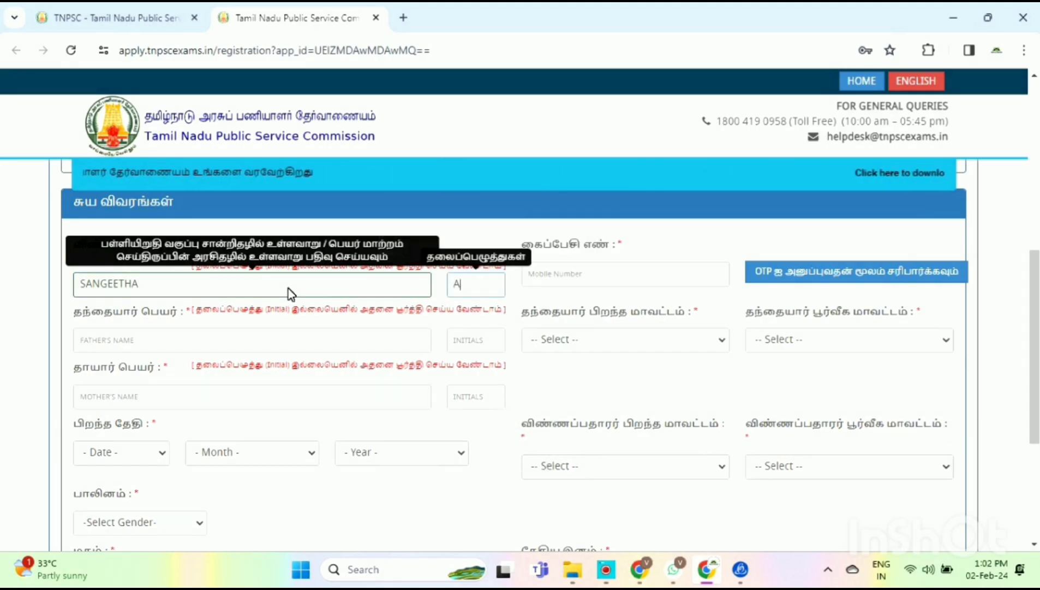
- Fill in the father's name in capital letters and the father's initial
left_click(248, 340)
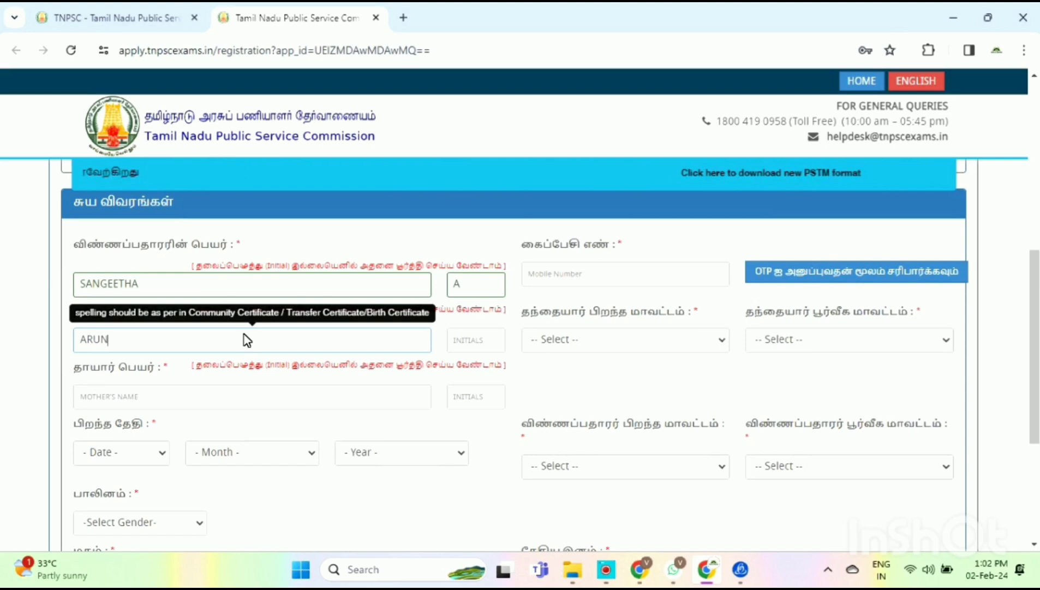
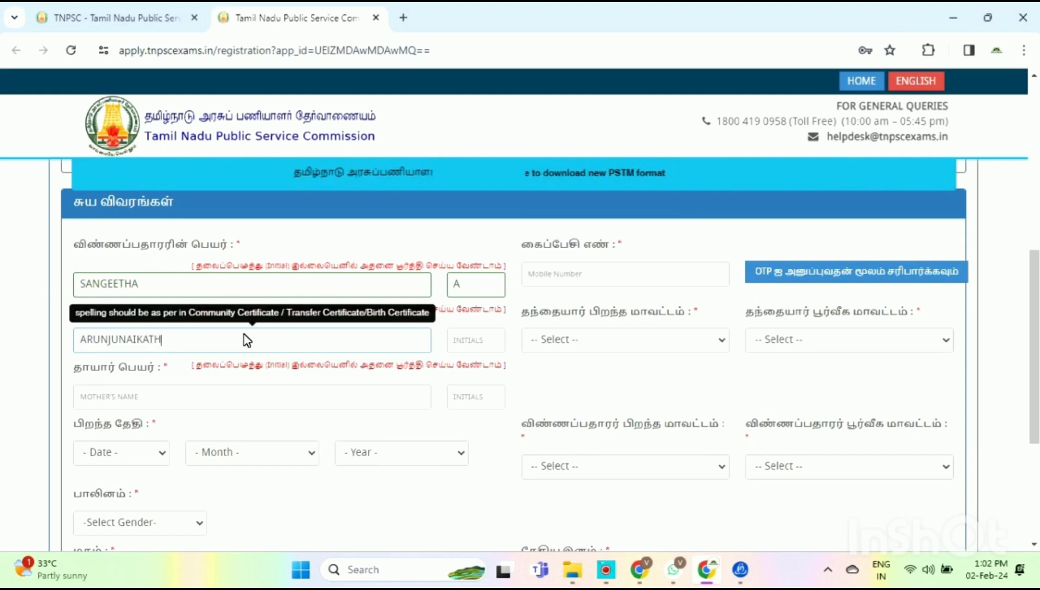
key("Tab")
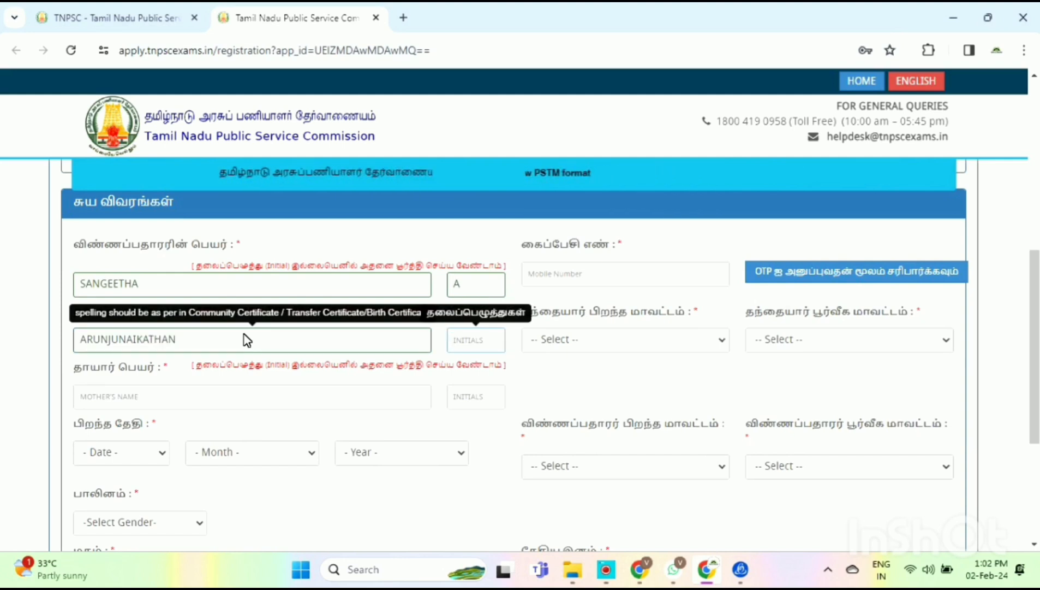
- Fill in the mother's name in capital letters and the mother's initial
left_click(232, 404)
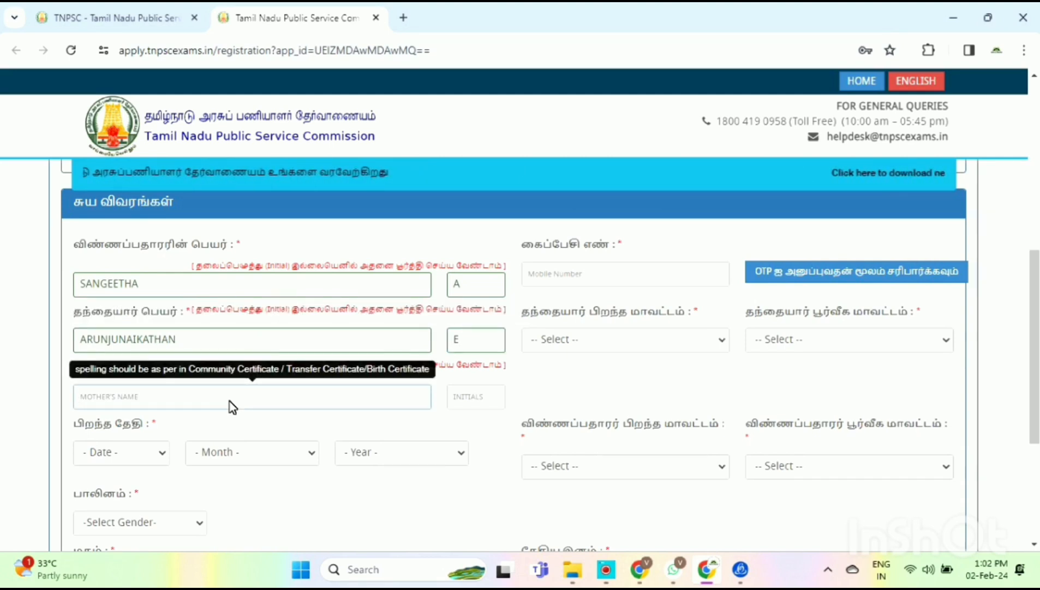
type("GNANAREVATHY")
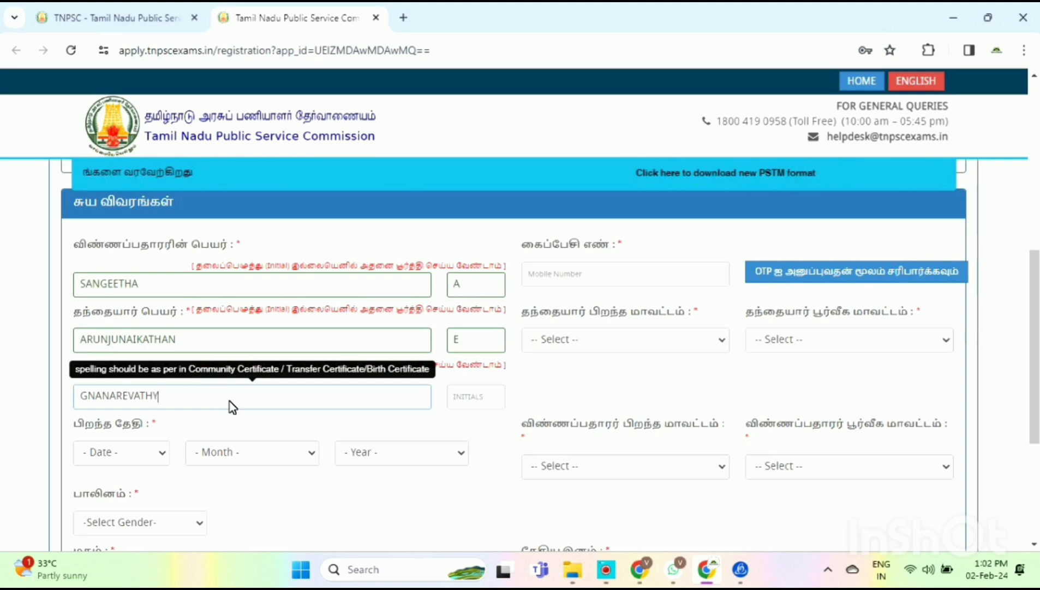
key("Tab")
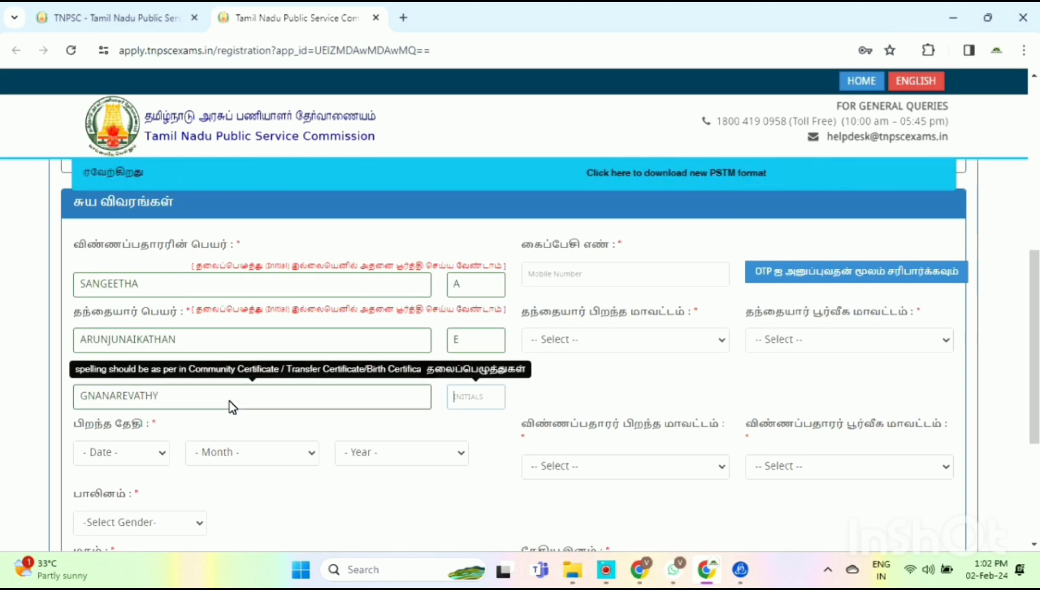
type("A")
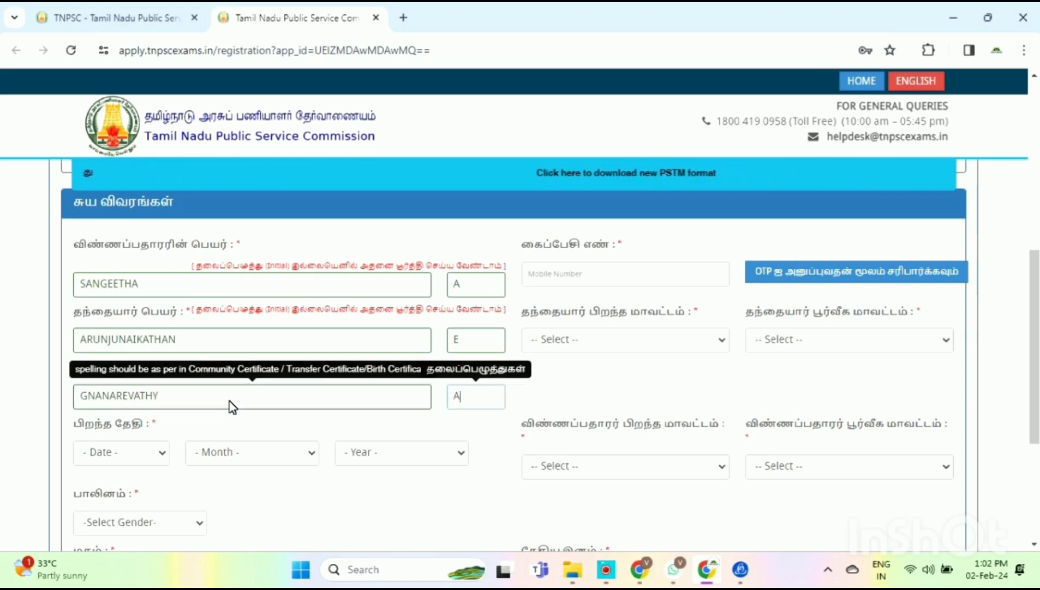
- Enter the applicant's mobile number in the mobile number field
left_click(592, 288)
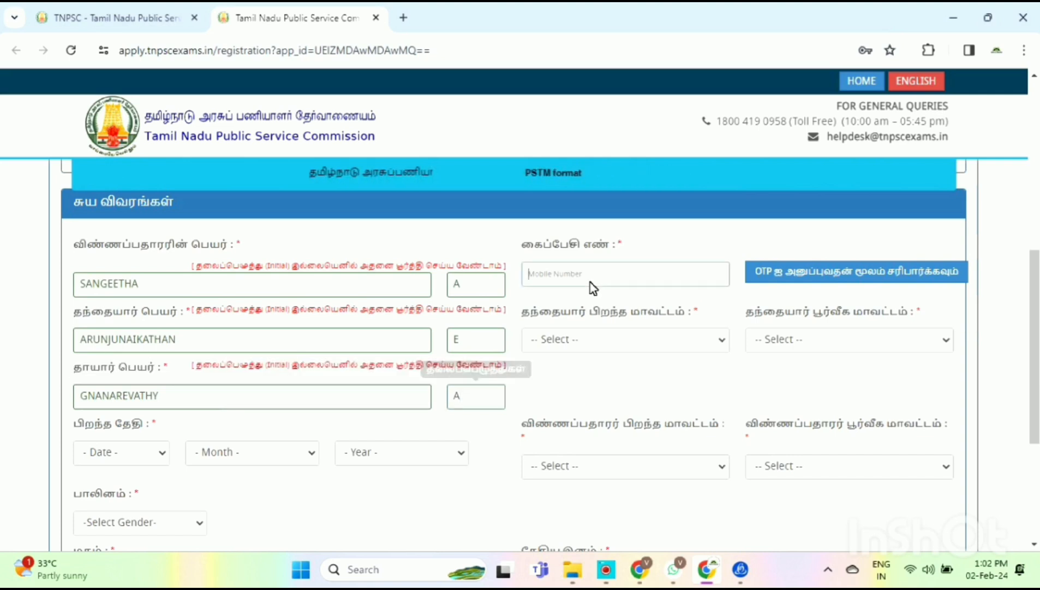
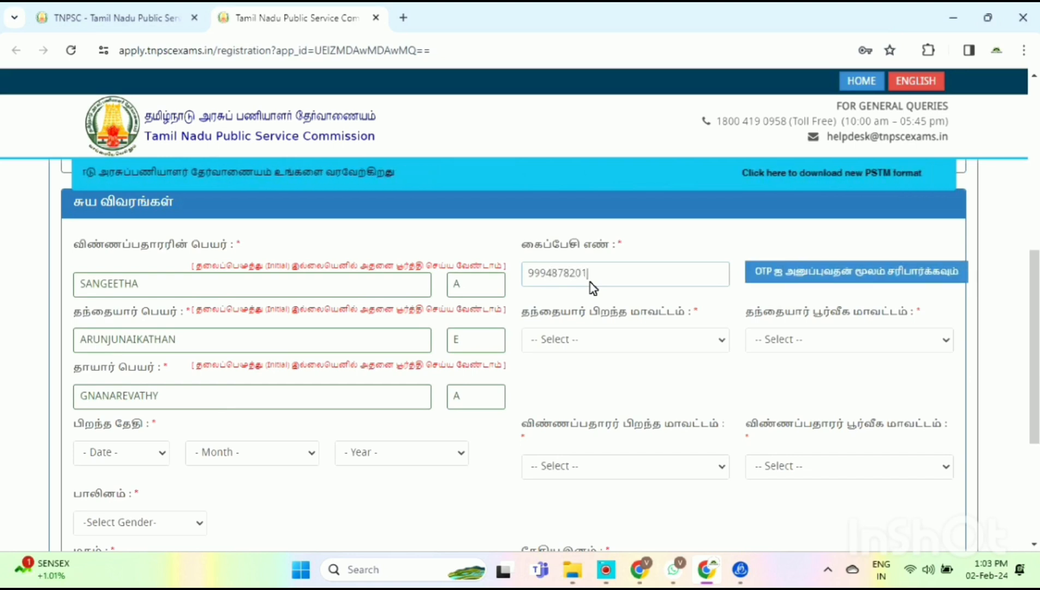
- Request an OTP for the mobile number, confirm the number, and submit the received OTP verification code
left_click(790, 278)
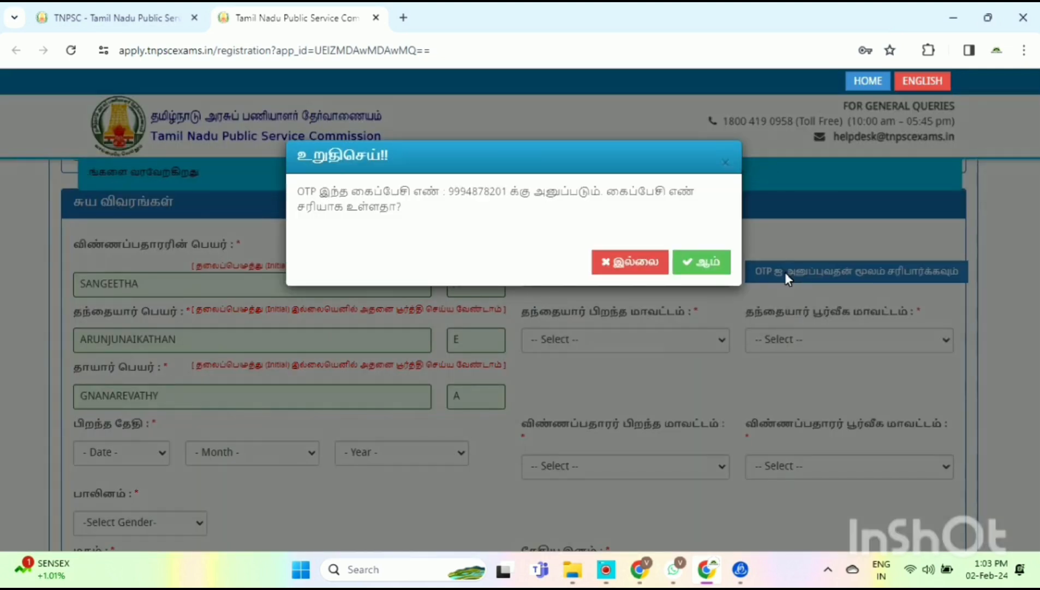
left_click(714, 265)
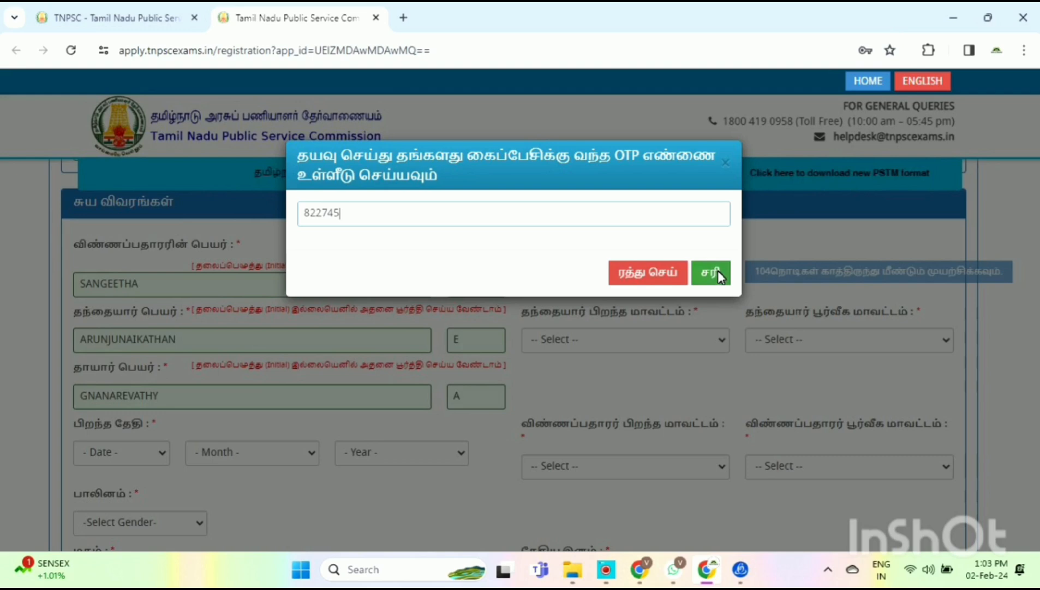
left_click(719, 275)
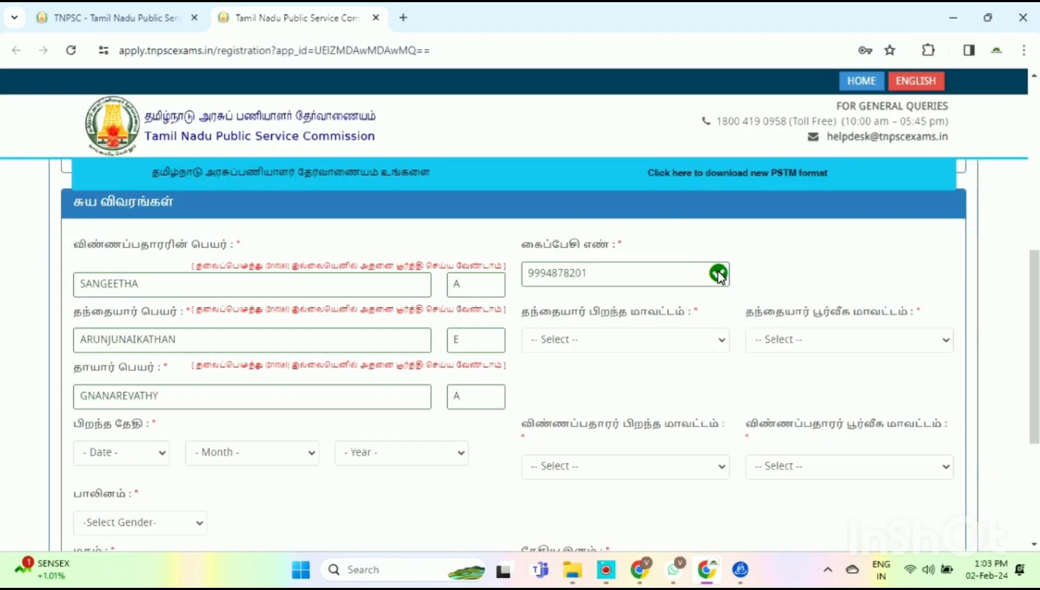
- Set the father's birth district to Thoothukudi
left_click(617, 348)
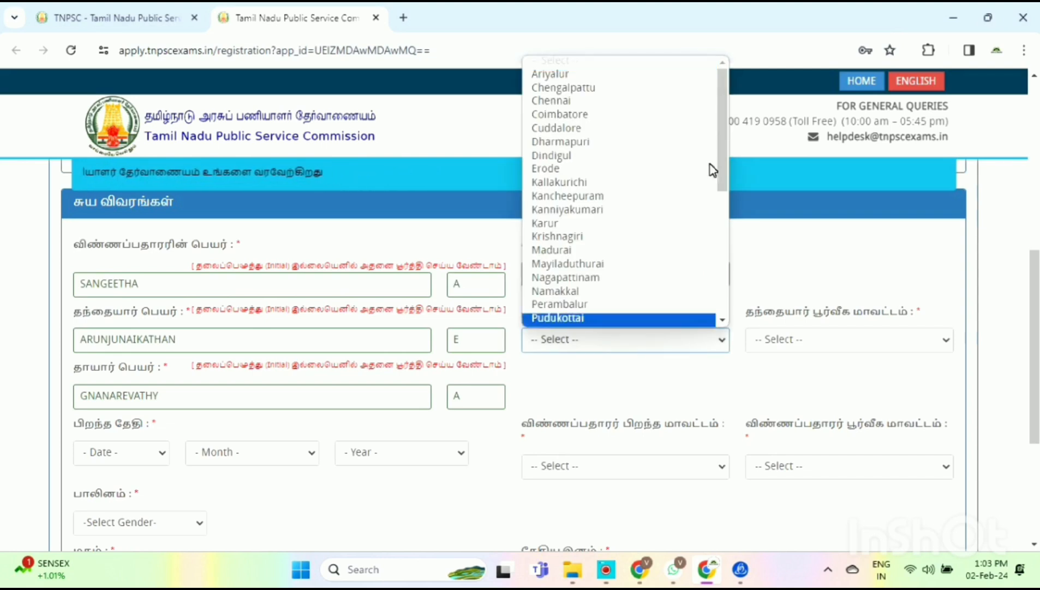
left_click_drag(724, 145, 734, 302)
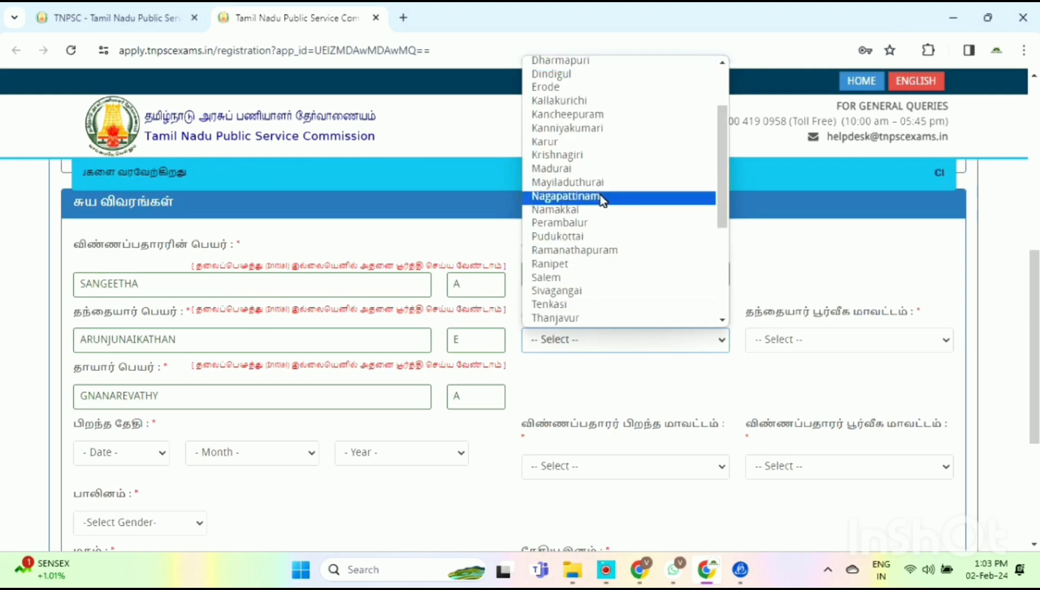
left_click_drag(726, 193, 727, 284)
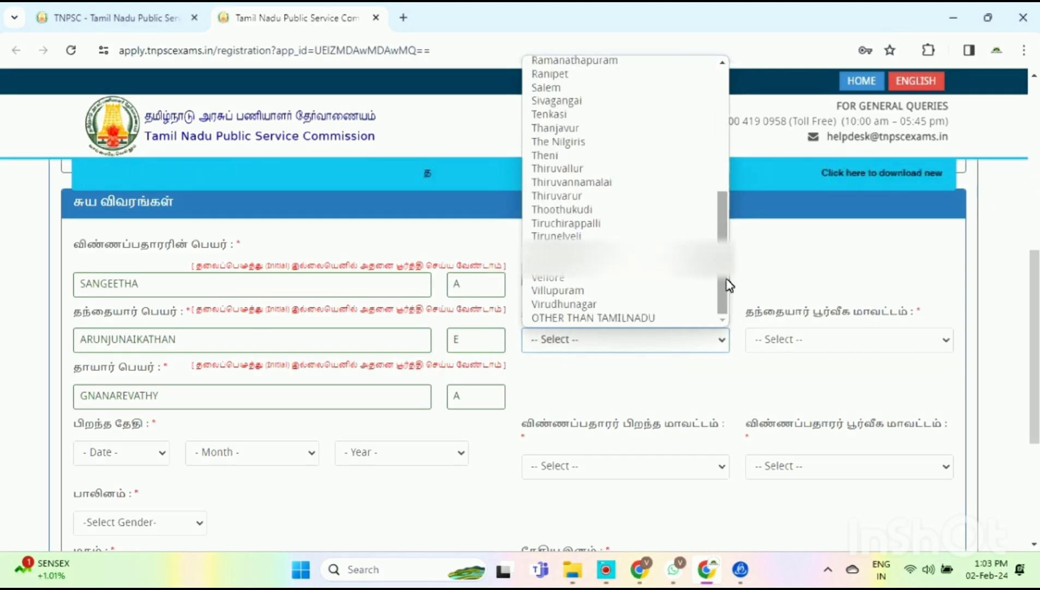
left_click(591, 213)
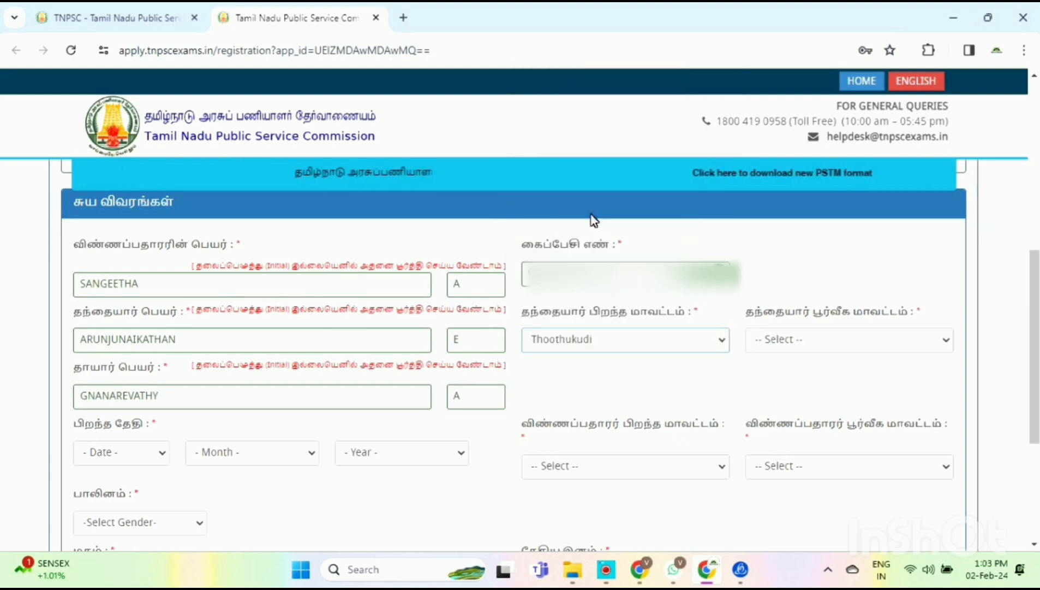
- Set the father's native district to Thoothukudi
left_click(793, 339)
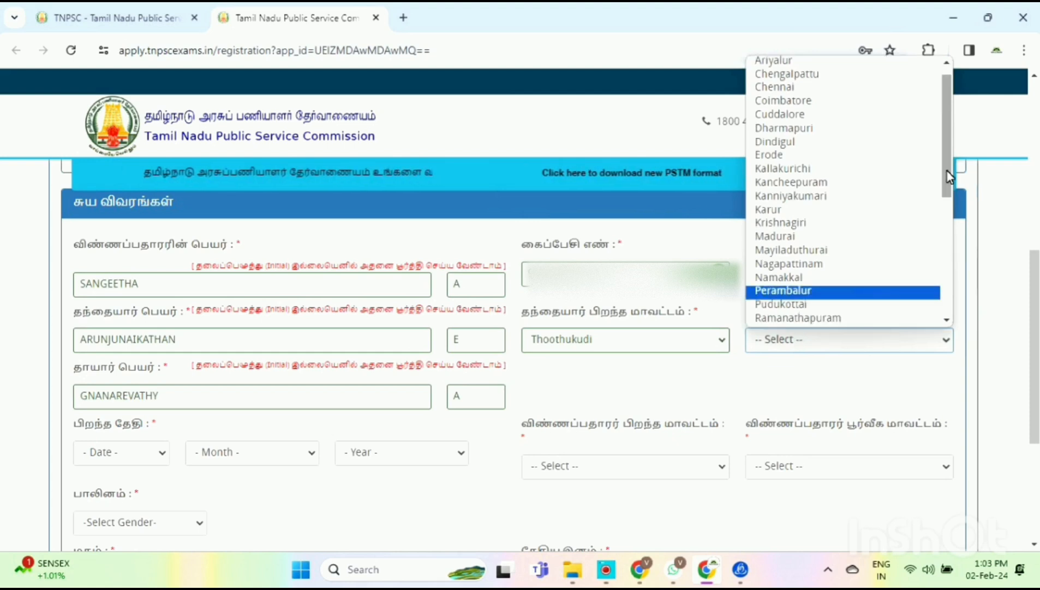
left_click_drag(948, 176, 961, 312)
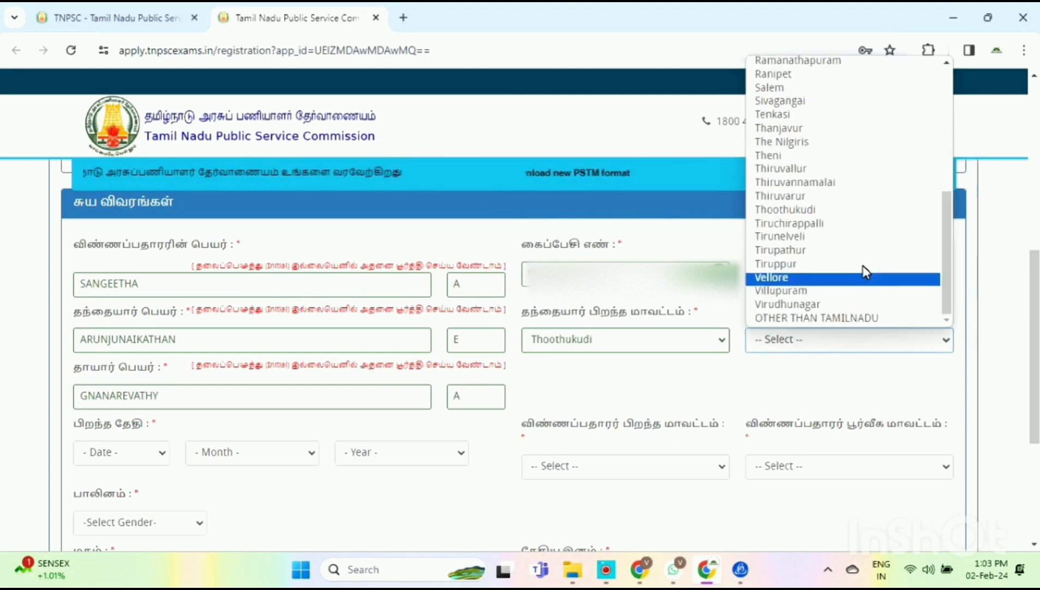
left_click(860, 213)
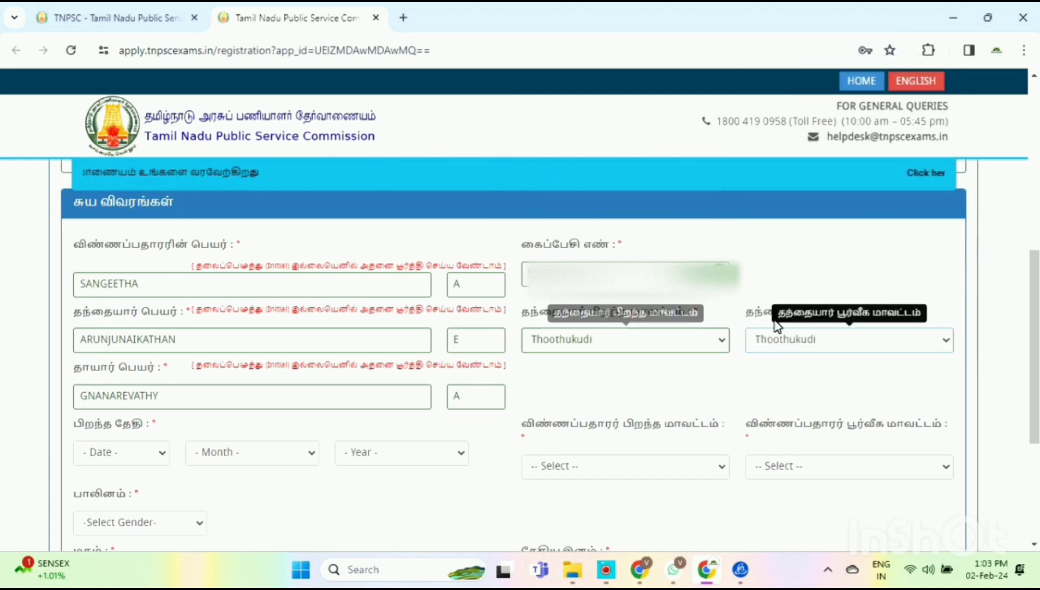
- Set the day of the applicant's date of birth to 20
left_click(141, 461)
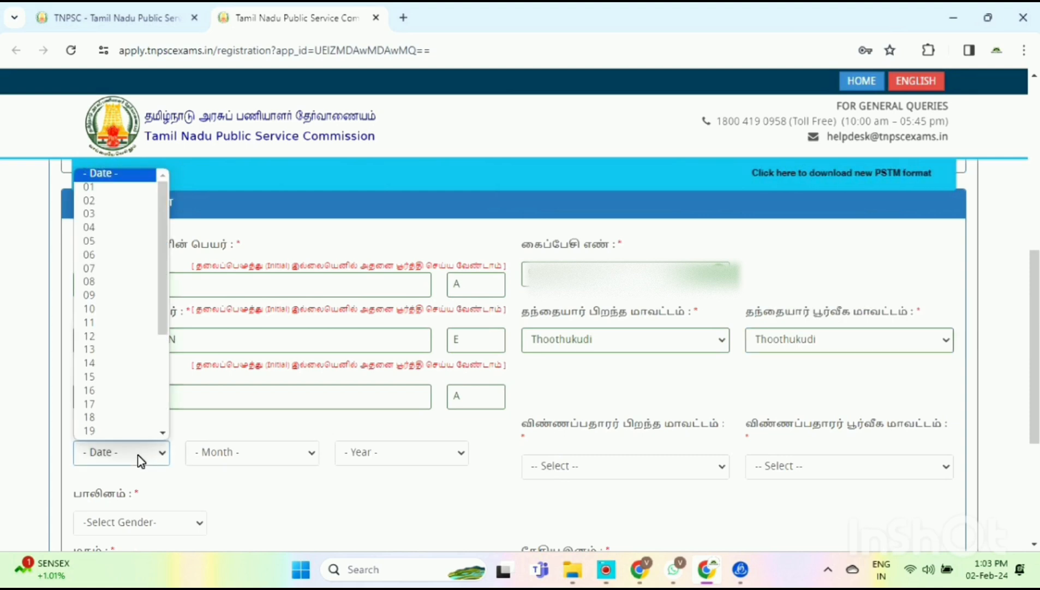
left_click(164, 430)
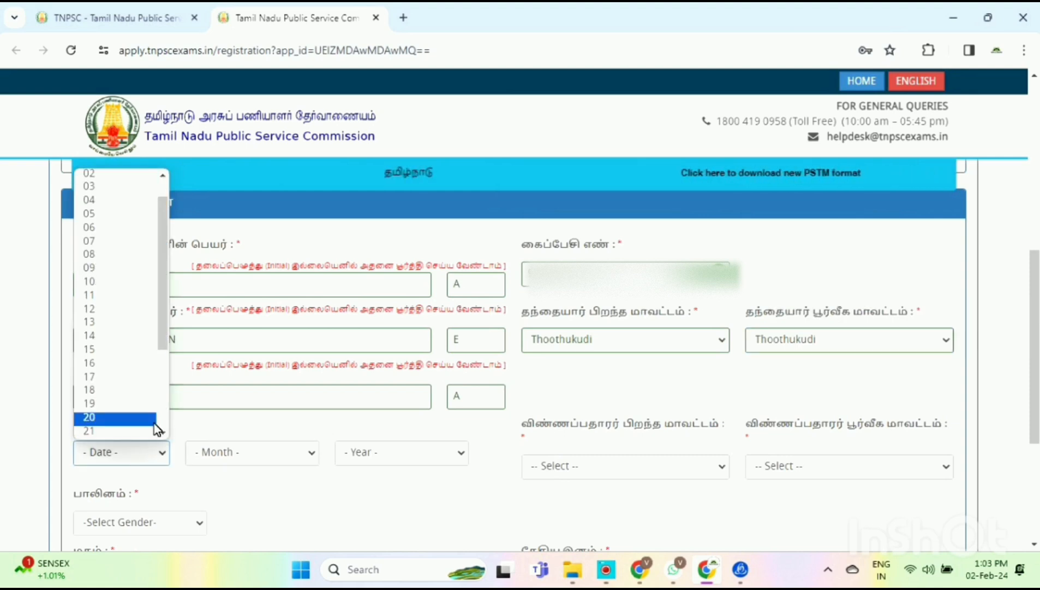
left_click(152, 420)
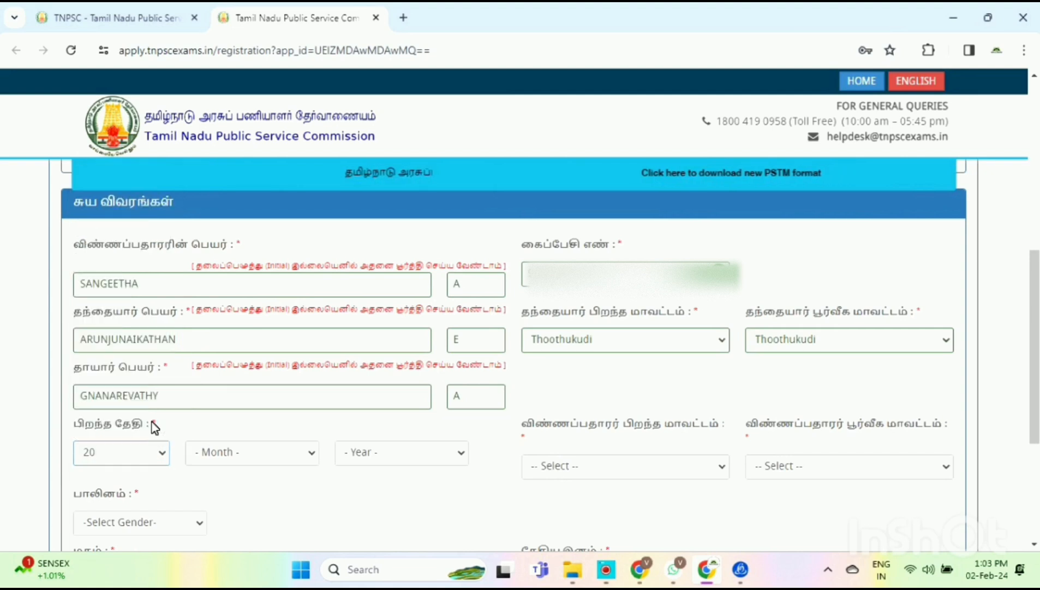
- Set the date of birth month to July and year to 1996, and confirm the selected date
left_click(214, 448)
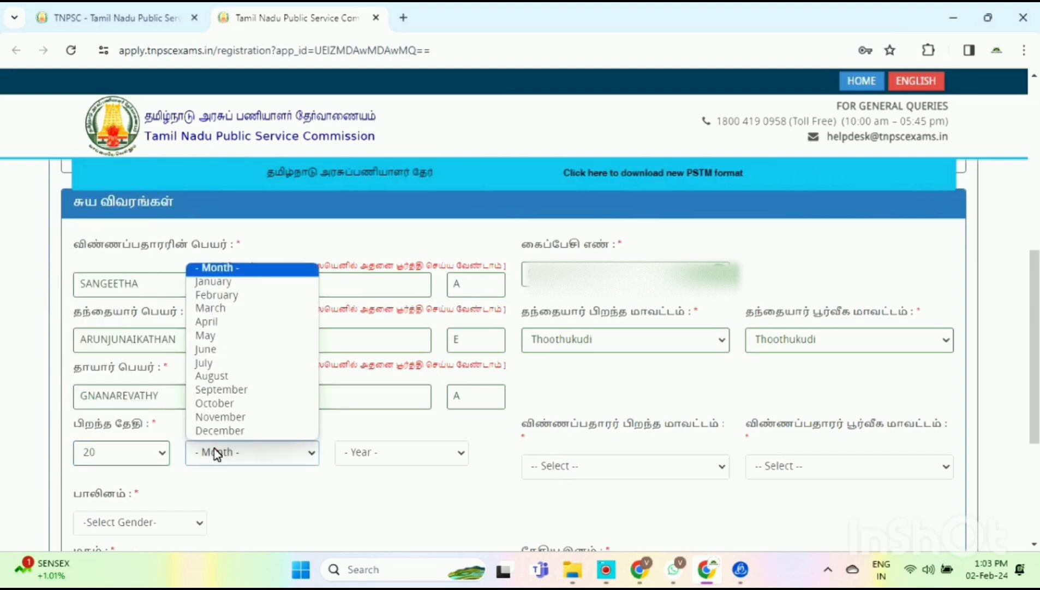
left_click(222, 365)
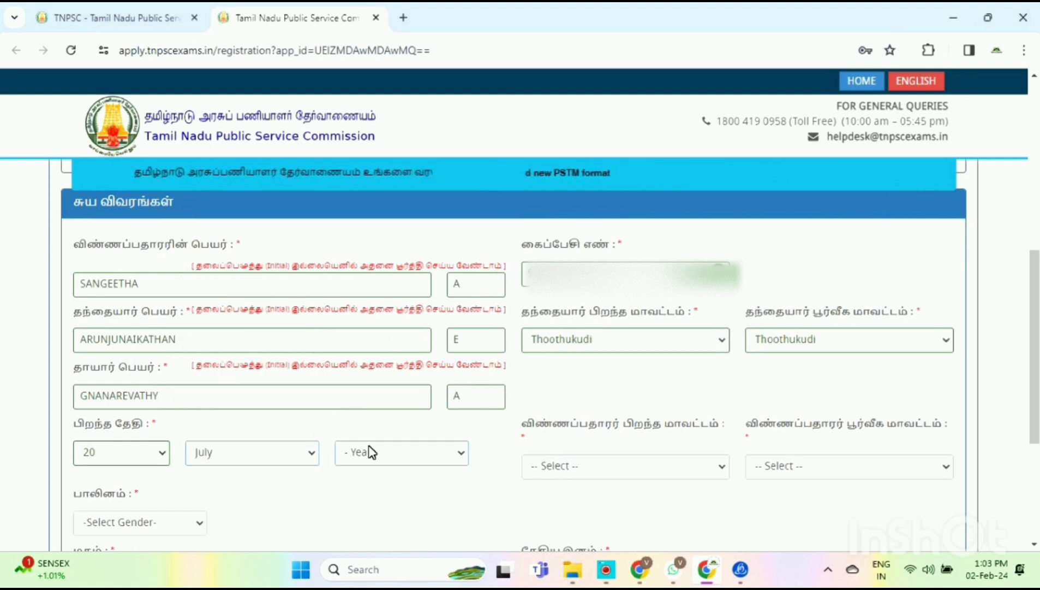
left_click(369, 452)
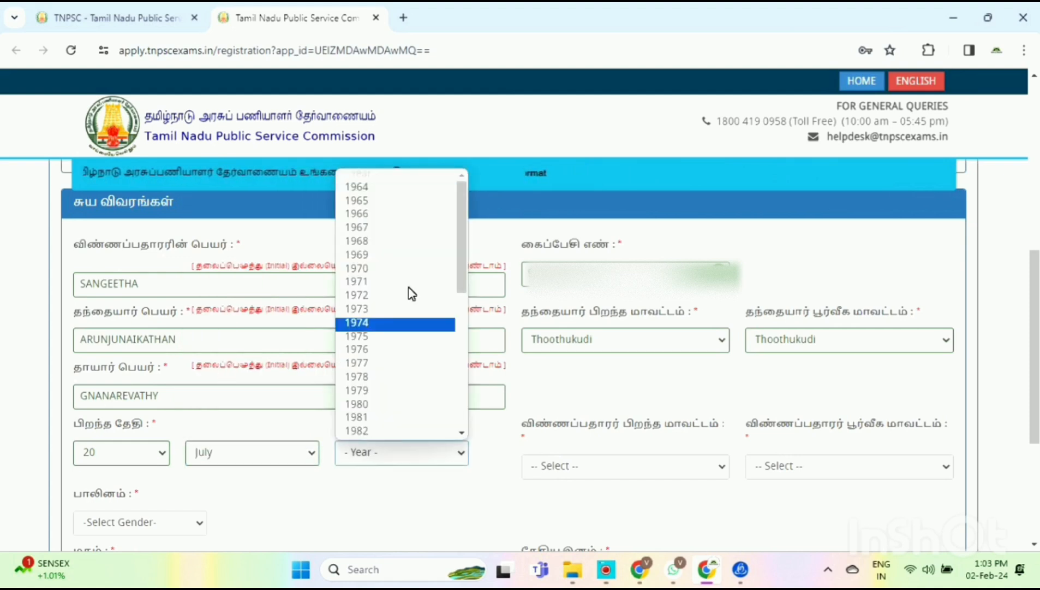
left_click_drag(461, 269, 463, 348)
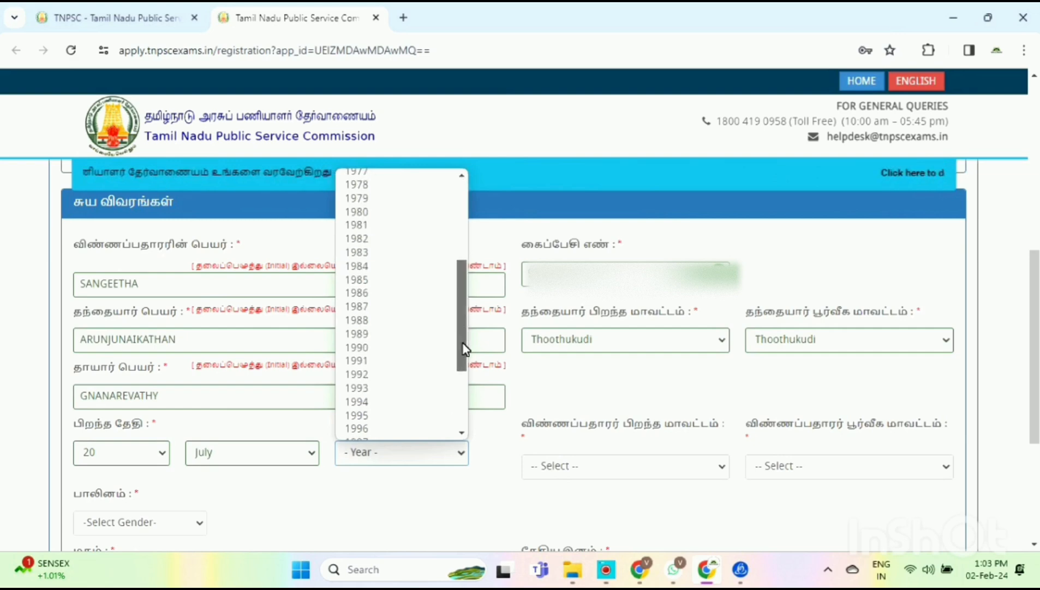
left_click(391, 429)
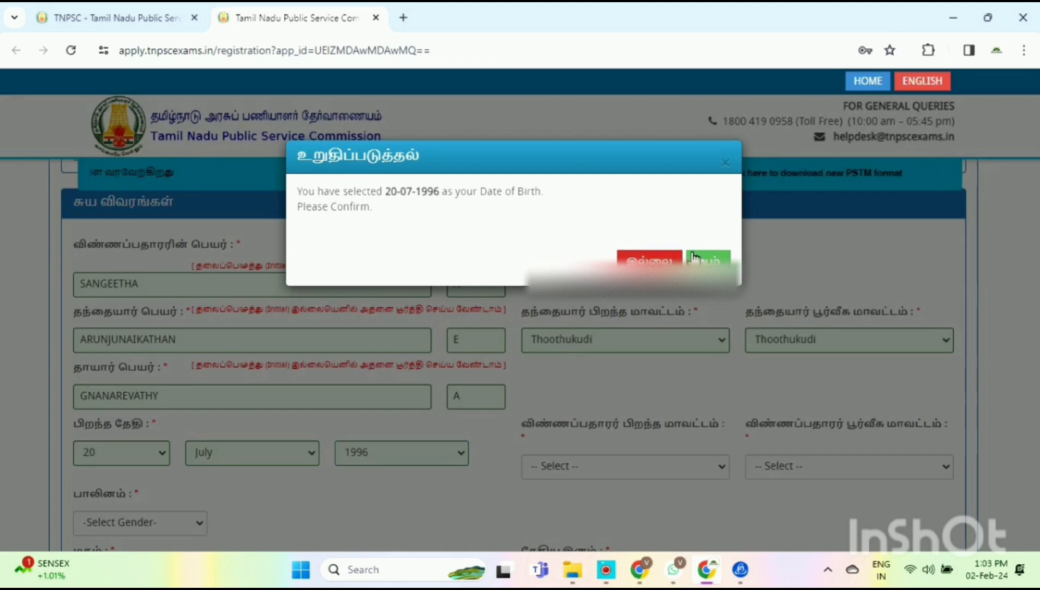
left_click(694, 258)
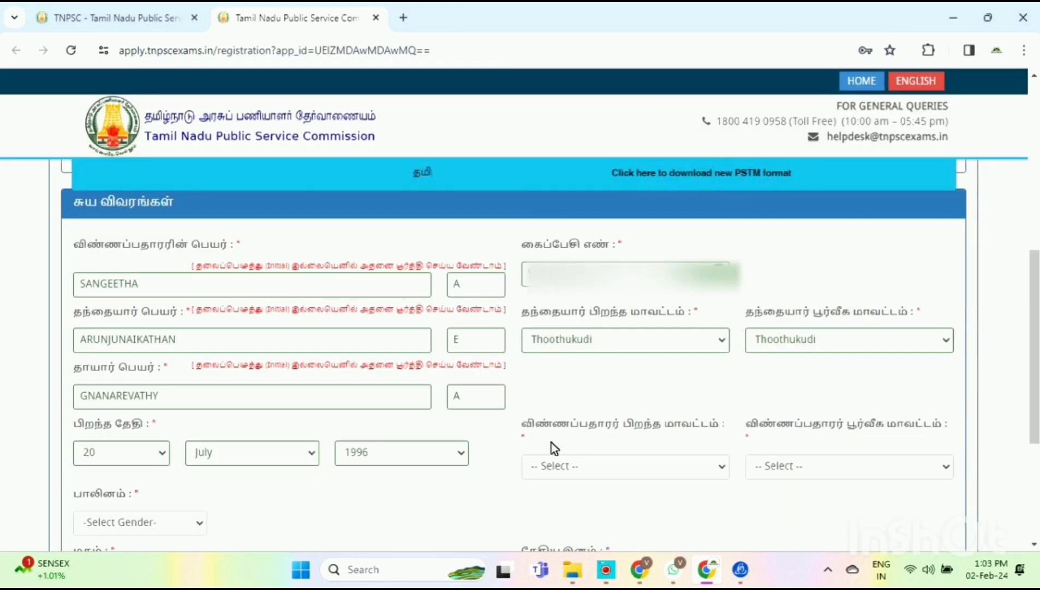
- Set both the applicant's birth district and native district to Thoothukudi
left_click(633, 465)
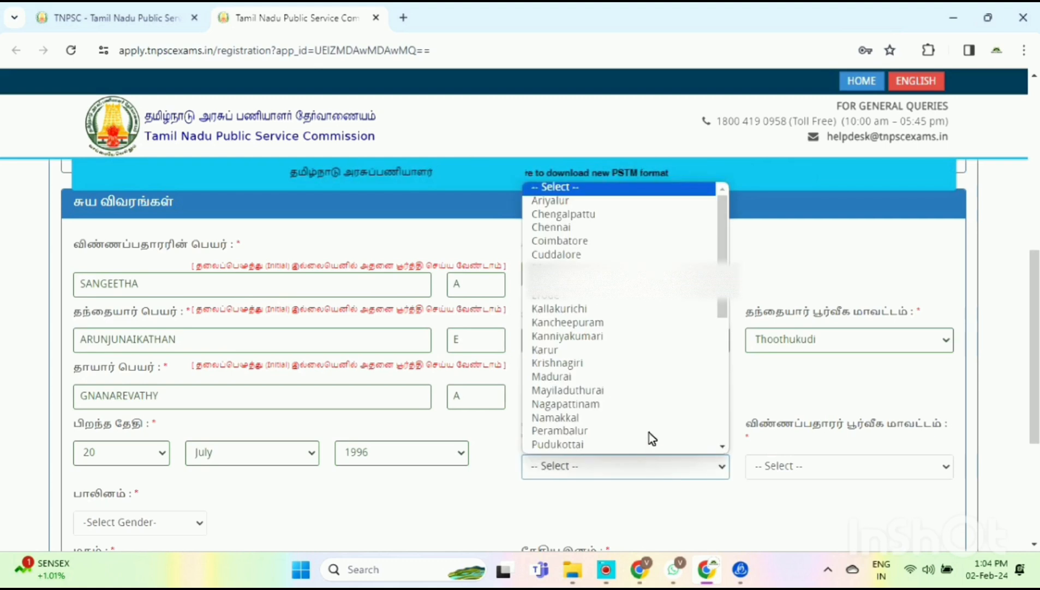
left_click_drag(726, 298, 722, 425)
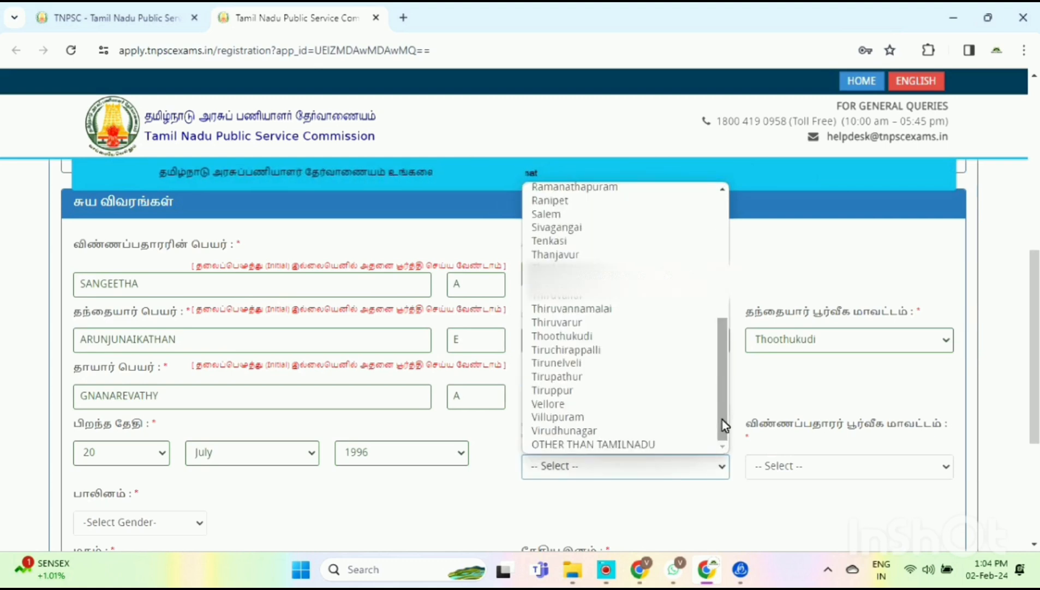
left_click(633, 336)
left_click(782, 466)
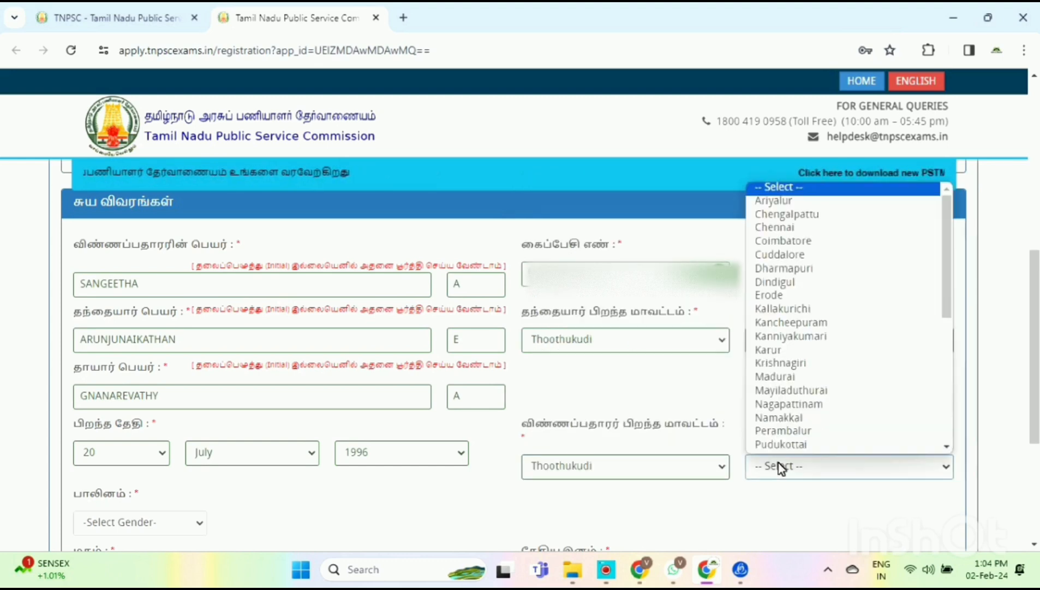
scroll(932, 312, "down", 1)
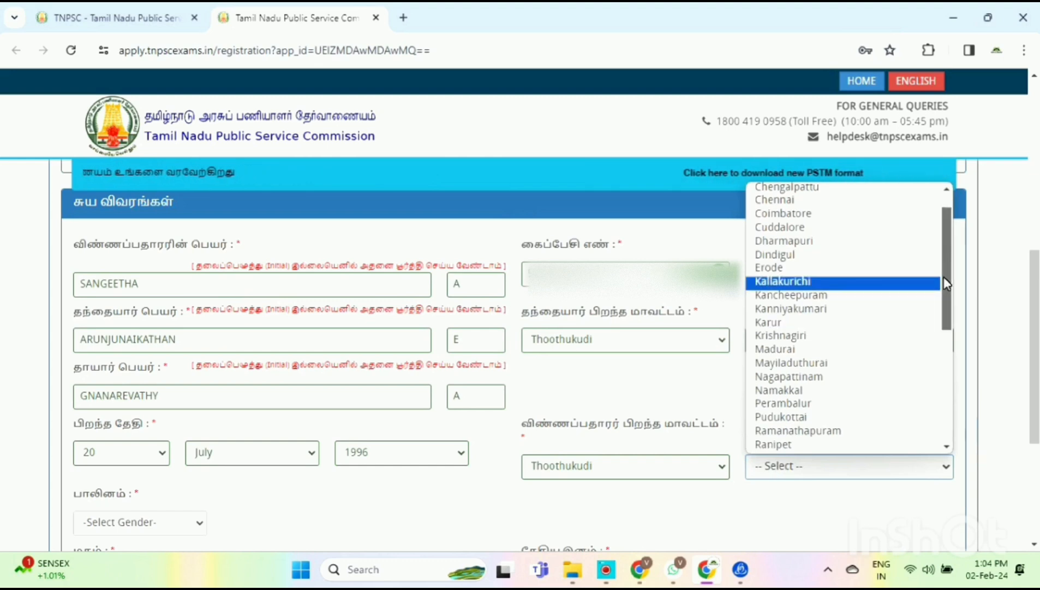
left_click_drag(947, 283, 940, 381)
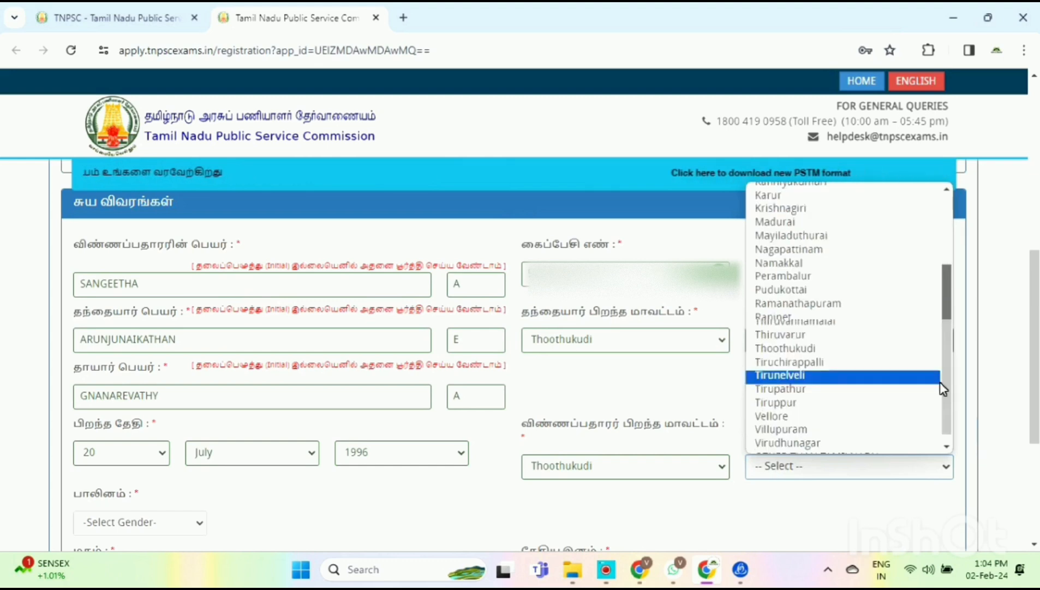
left_click(883, 349)
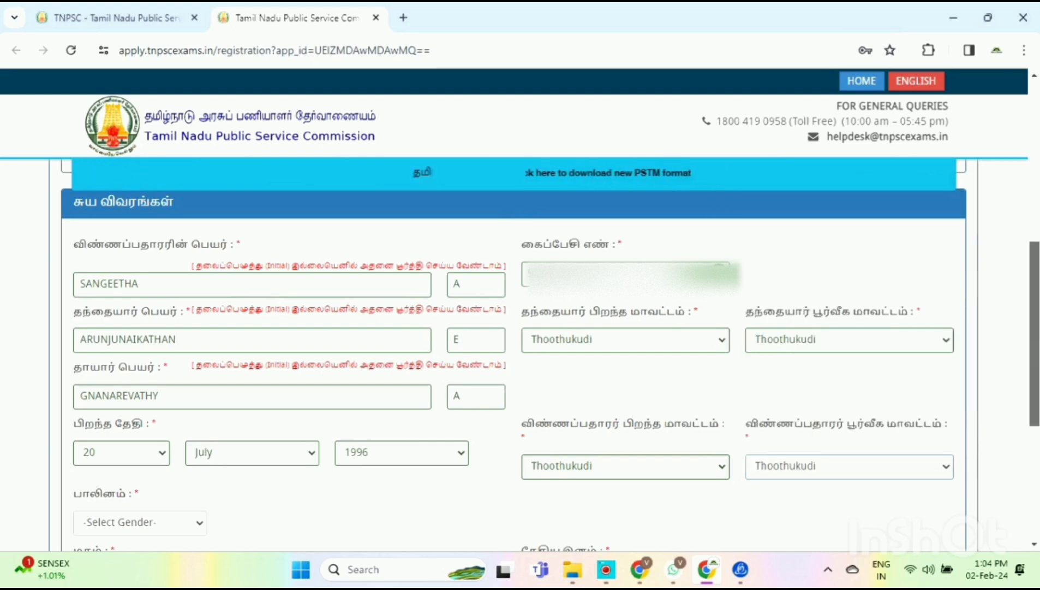
- Select Female as the applicant's gender and confirm the choice
scroll(519, 361, "down", 3)
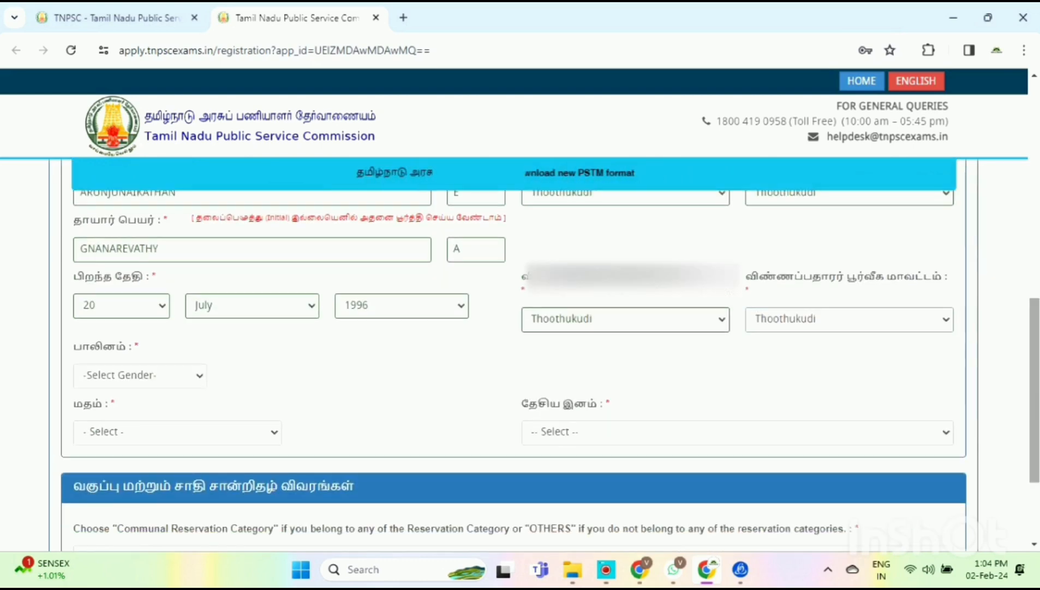
left_click(189, 374)
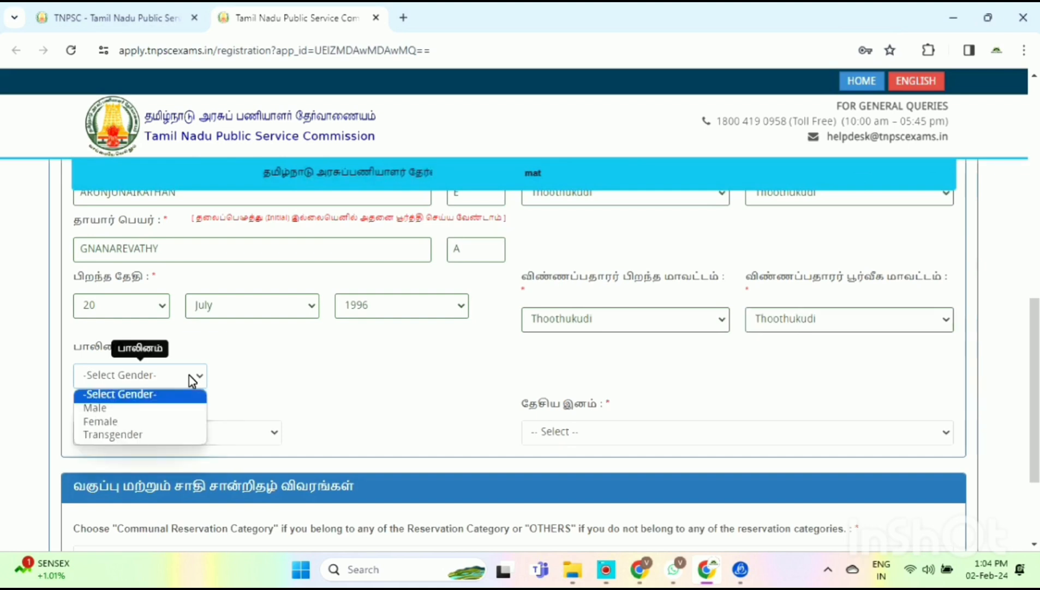
left_click(137, 422)
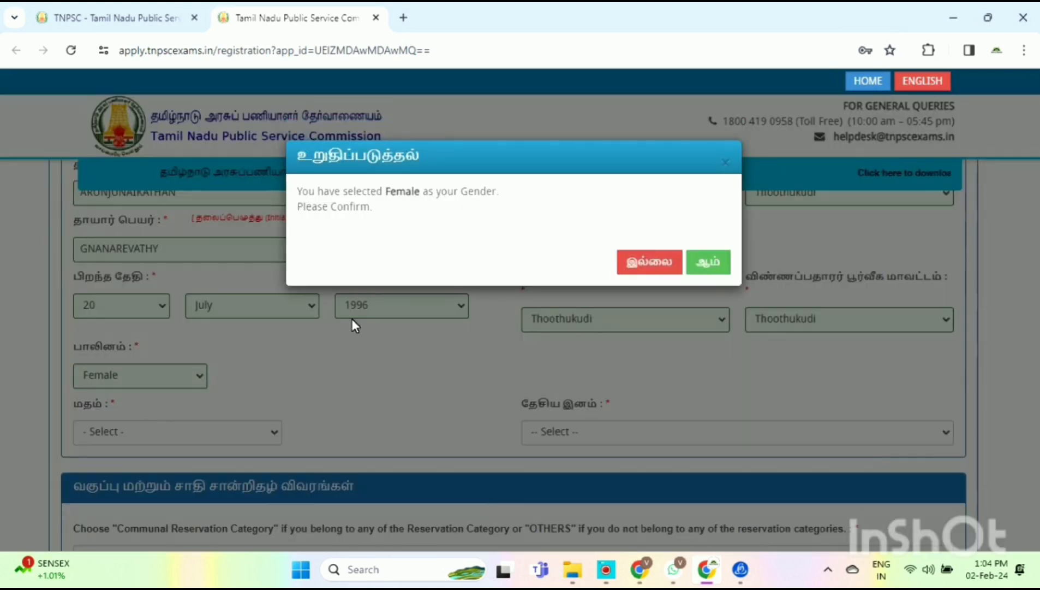
left_click(708, 264)
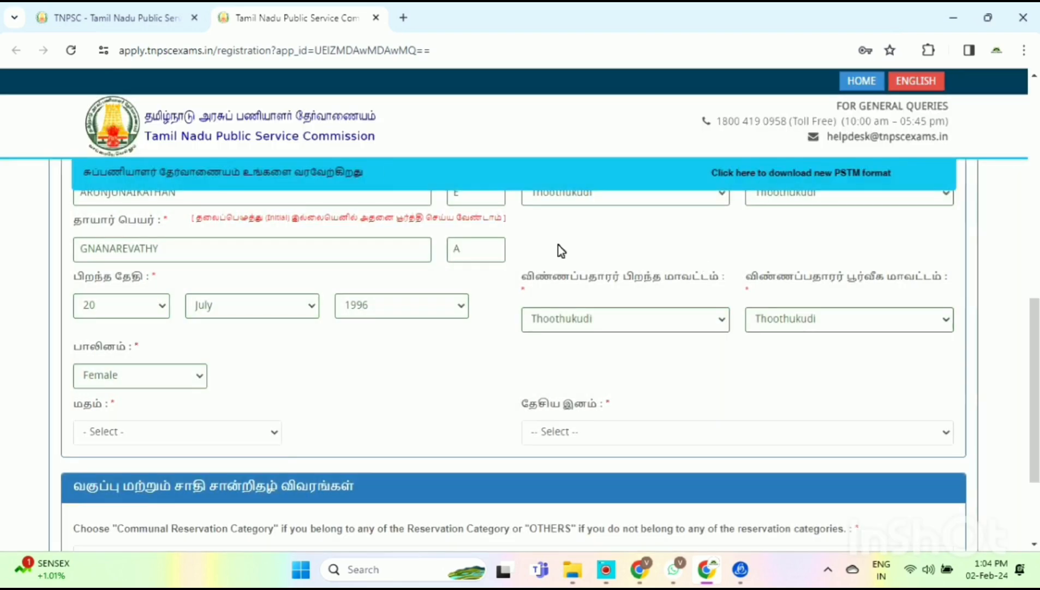
- Set the religion to Hindu and the nationality to Citizen of India
left_click(207, 437)
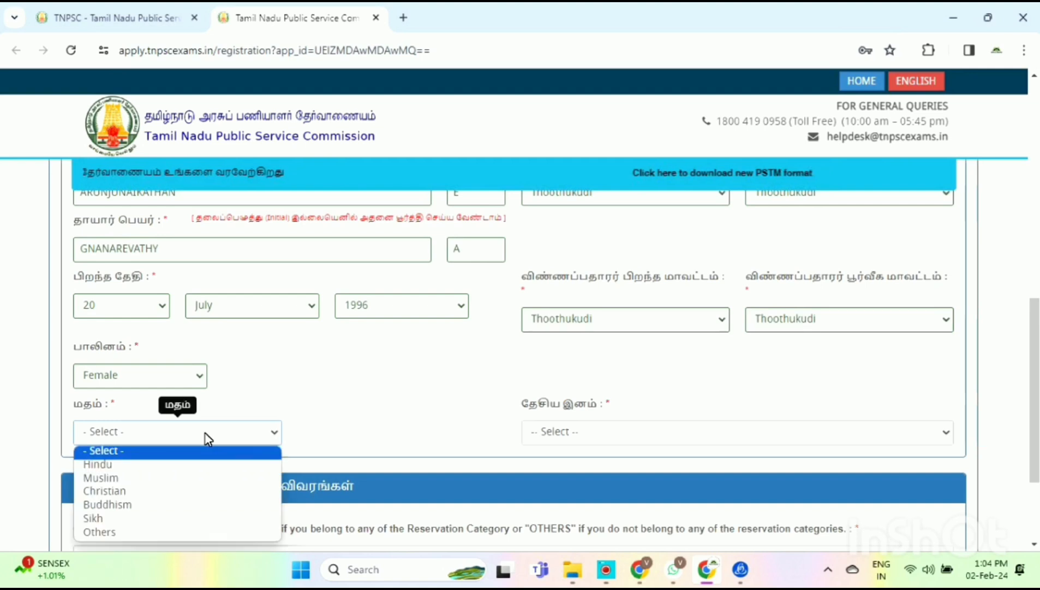
left_click(169, 465)
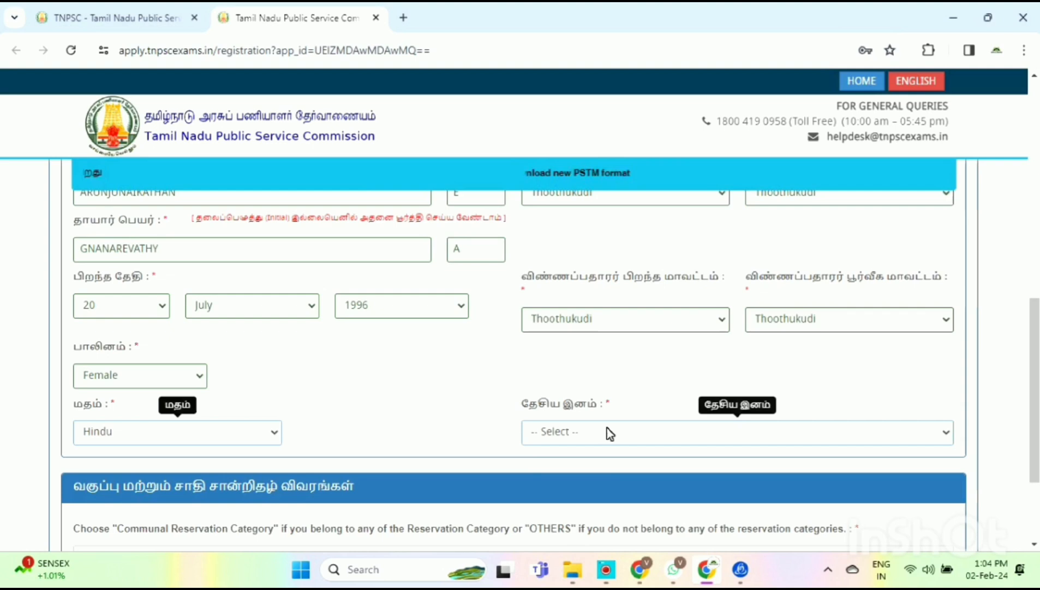
left_click(610, 434)
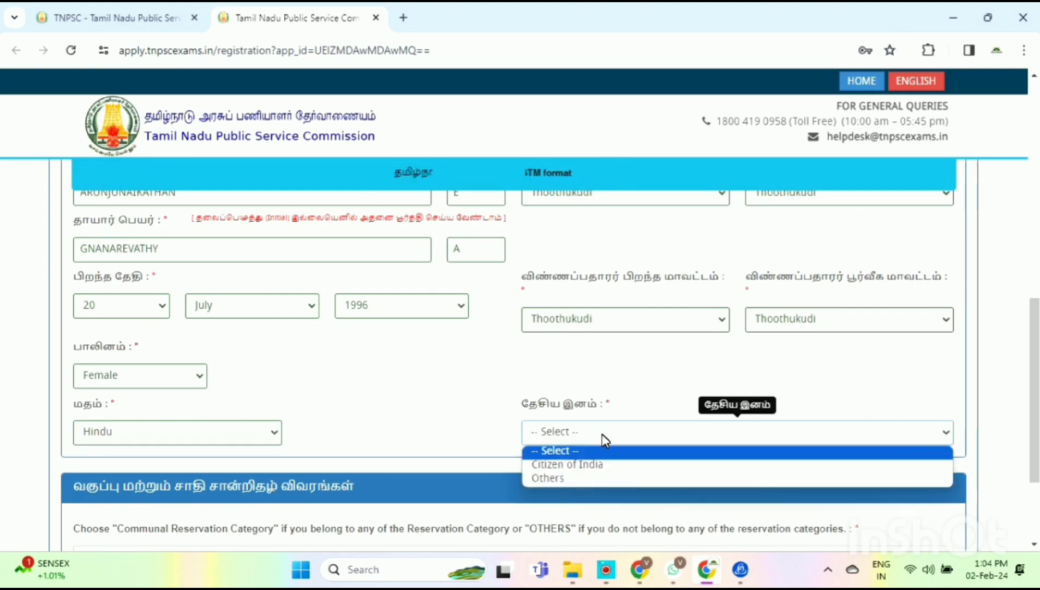
left_click(583, 465)
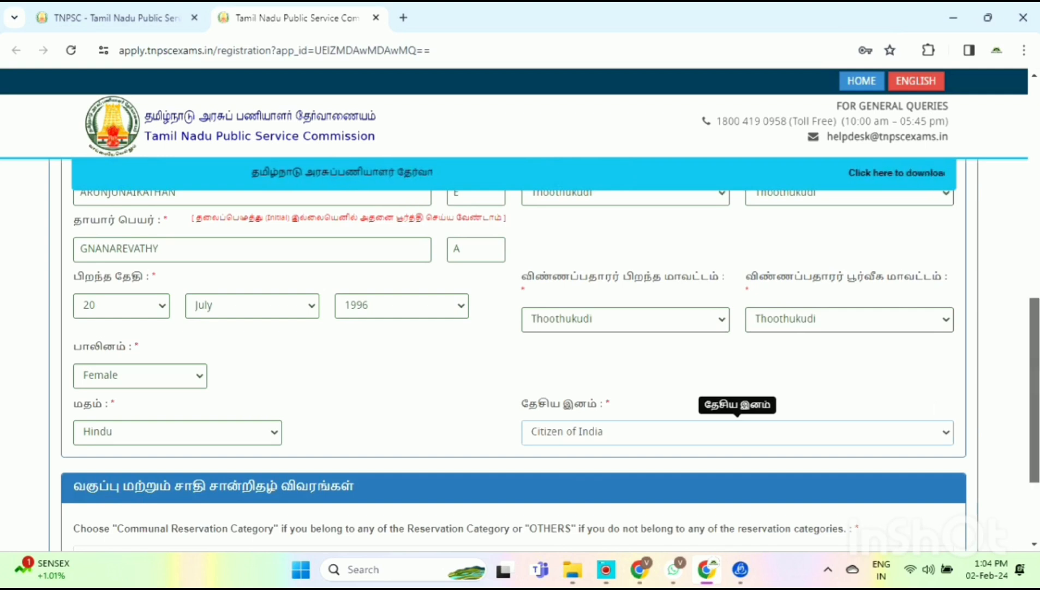
- Choose Communal Reservation Category as the reservation category and acknowledge the community certificate notice
scroll(1034, 390, "down", 3)
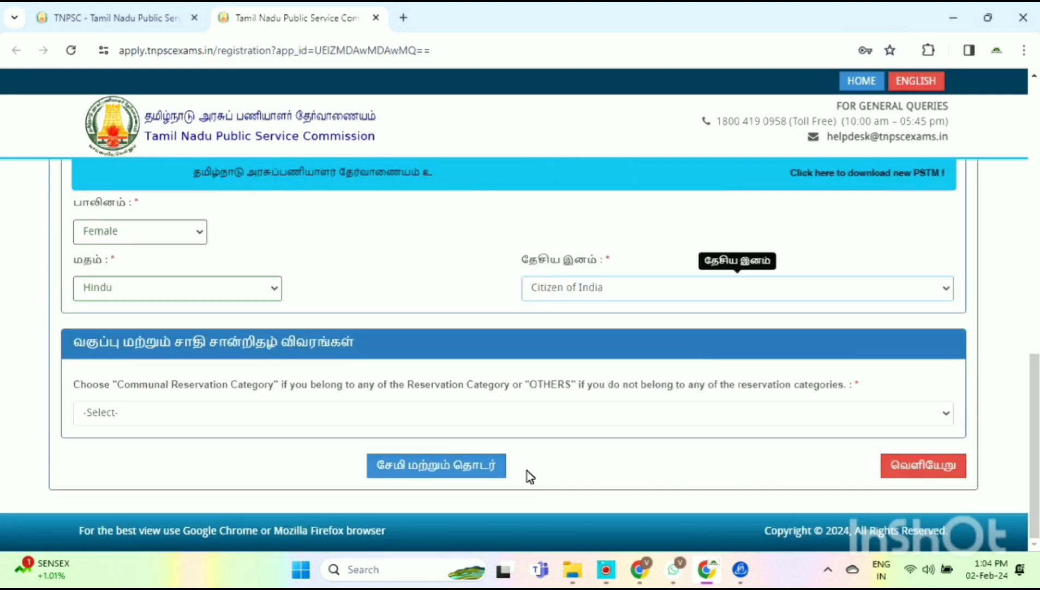
left_click(436, 417)
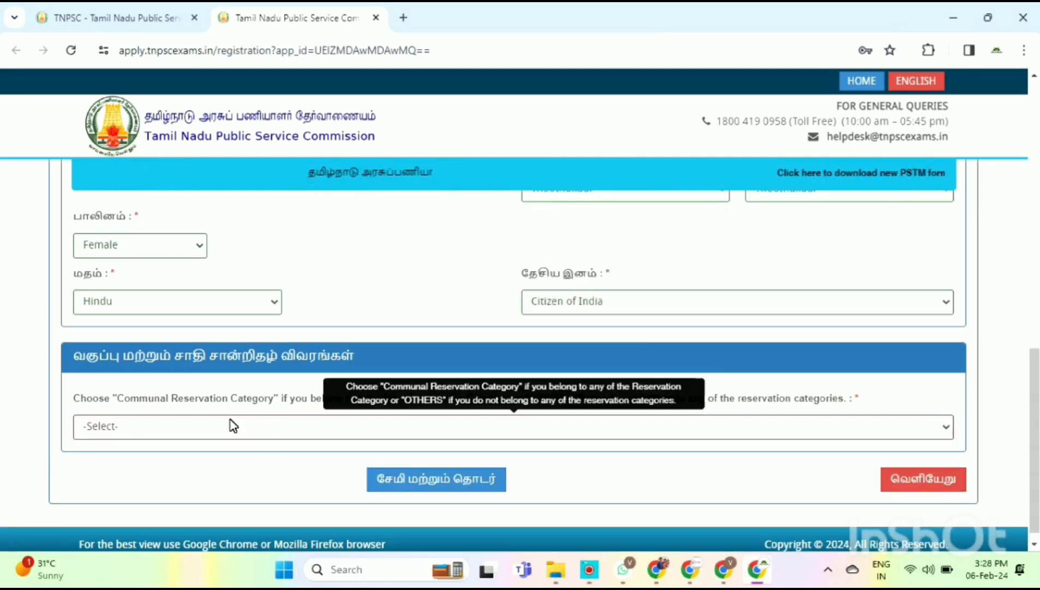
left_click(233, 426)
left_click(186, 461)
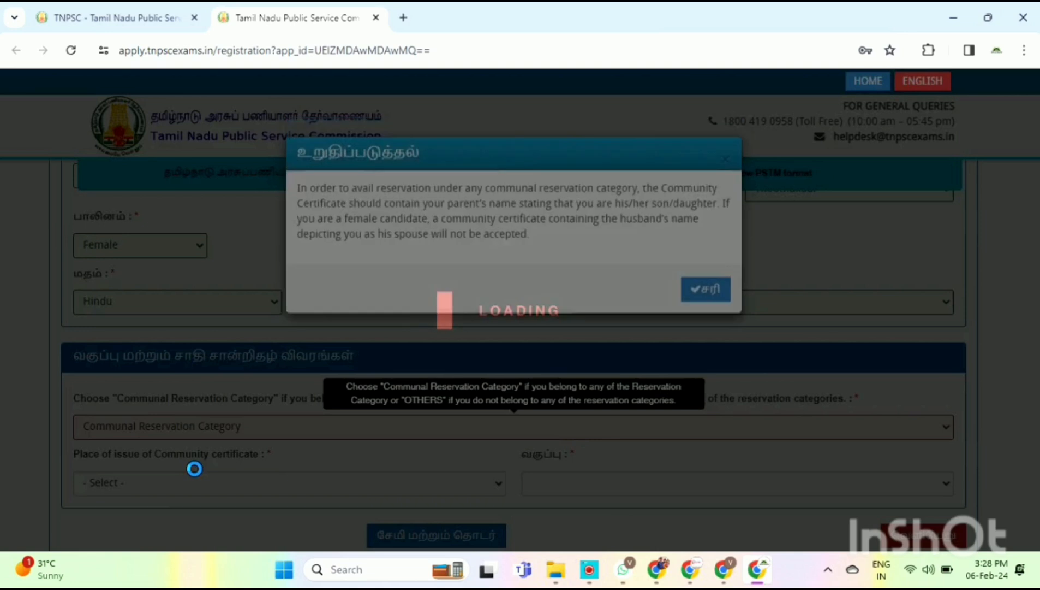
left_click_drag(297, 197, 530, 253)
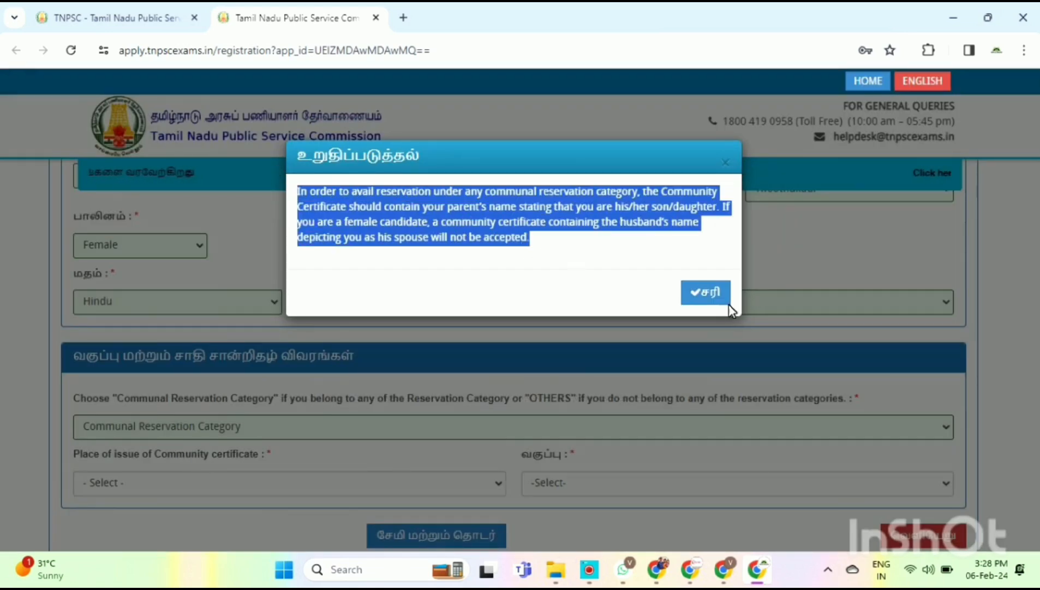
left_click(706, 292)
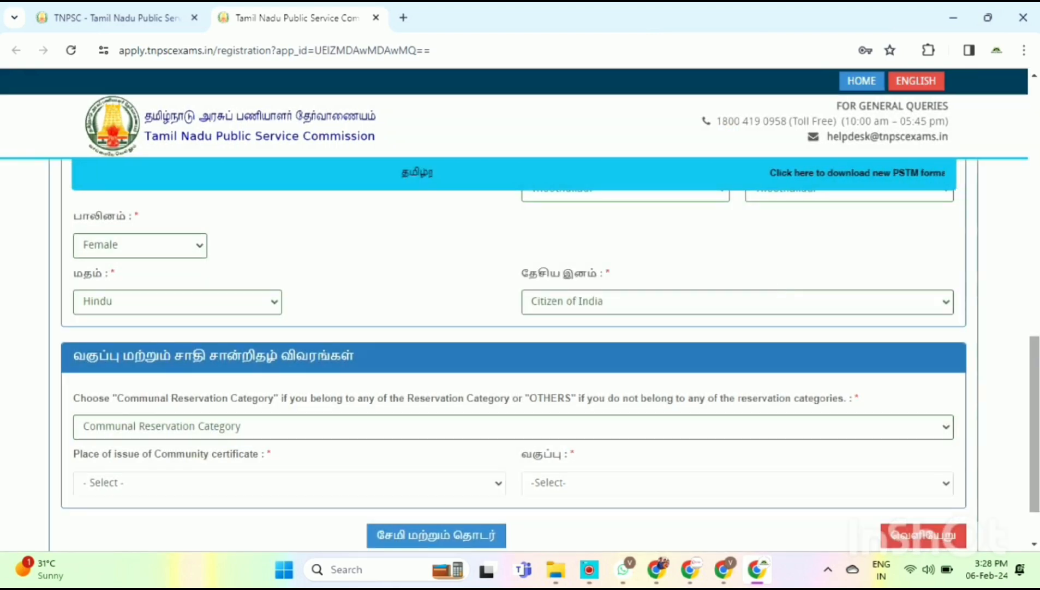
- Set the community certificate's place of issue to Within TamilNadu and the class to Backward Class (BC)
scroll(520, 361, "down", 2)
left_click(357, 417)
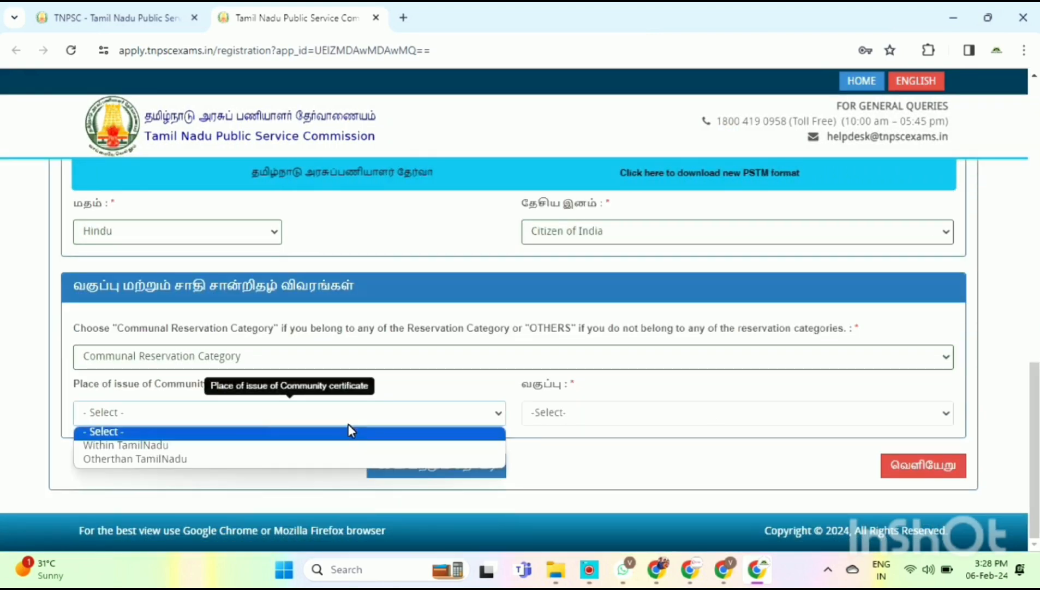
left_click(298, 446)
left_click(570, 415)
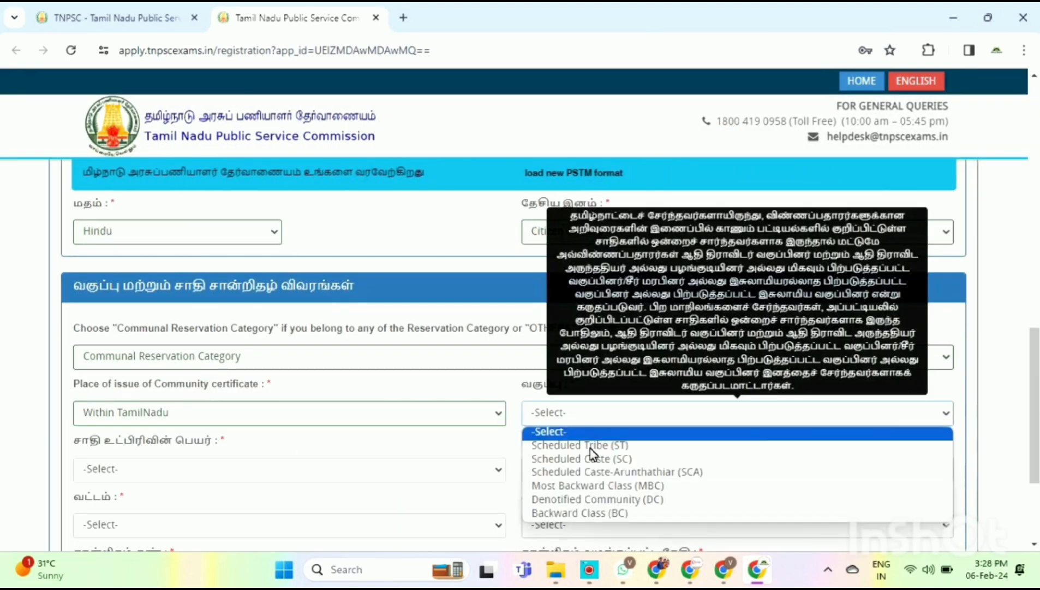
left_click(562, 513)
scroll(364, 425, "down", 2)
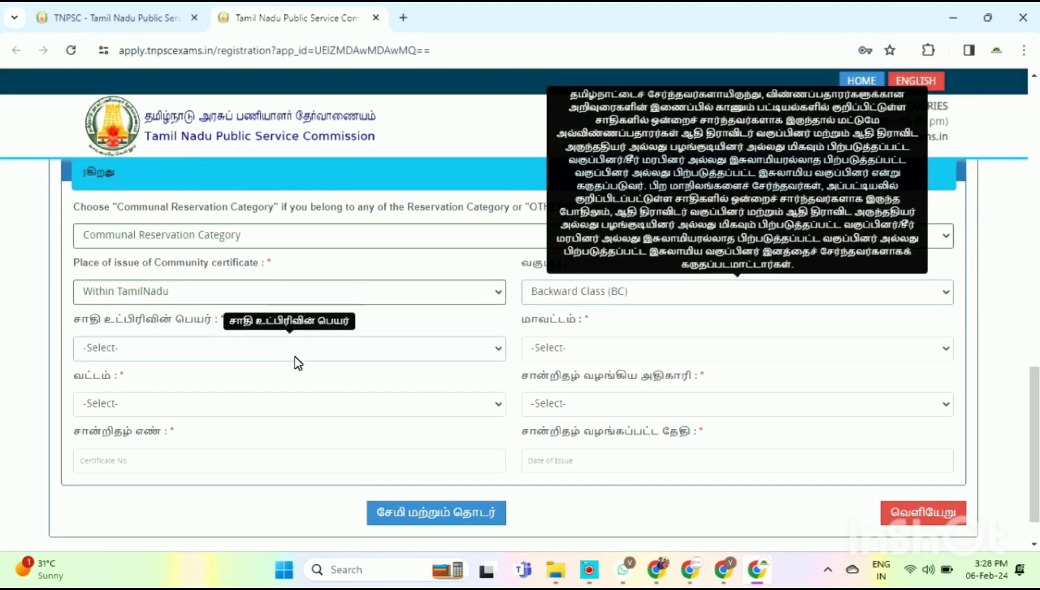
- Set the caste to Nadar/Shanar and Gramani incl. Christian Nadar/Christian Shanar and Christian Gramani, and the certificate district to Thoothukudi
left_click(297, 348)
key("n")
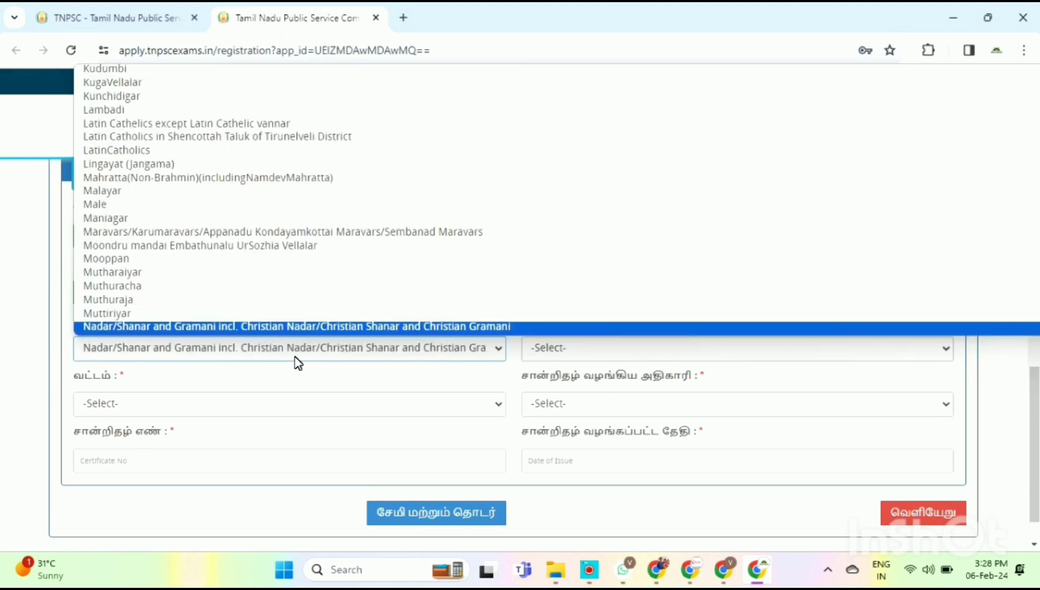
key("Return")
left_click(620, 339)
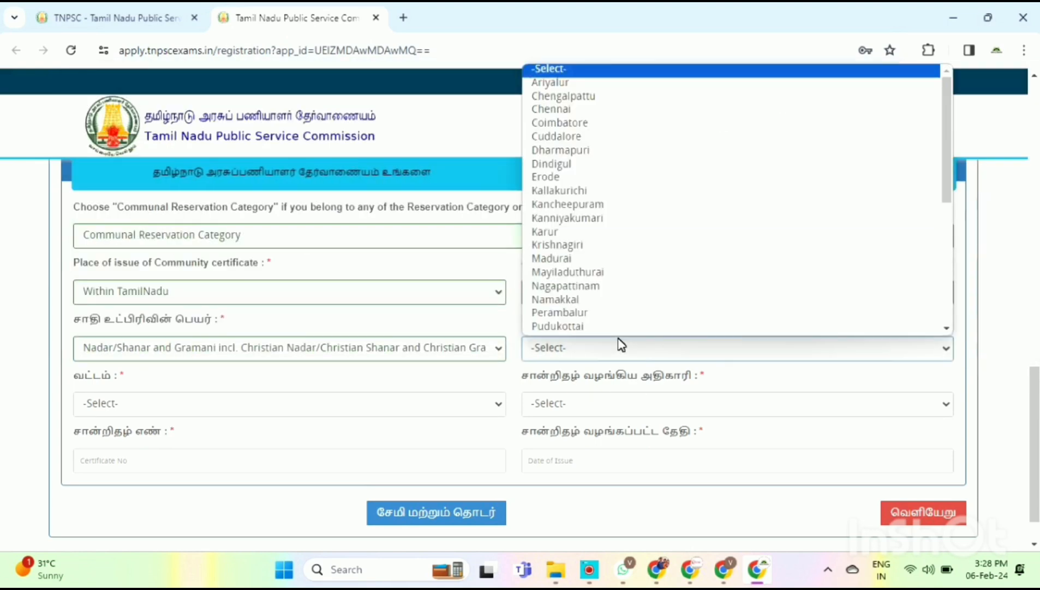
key("t")
key("t")
key("t")
key("t")
key("t")
key("t")
key("t")
key("t")
key("t")
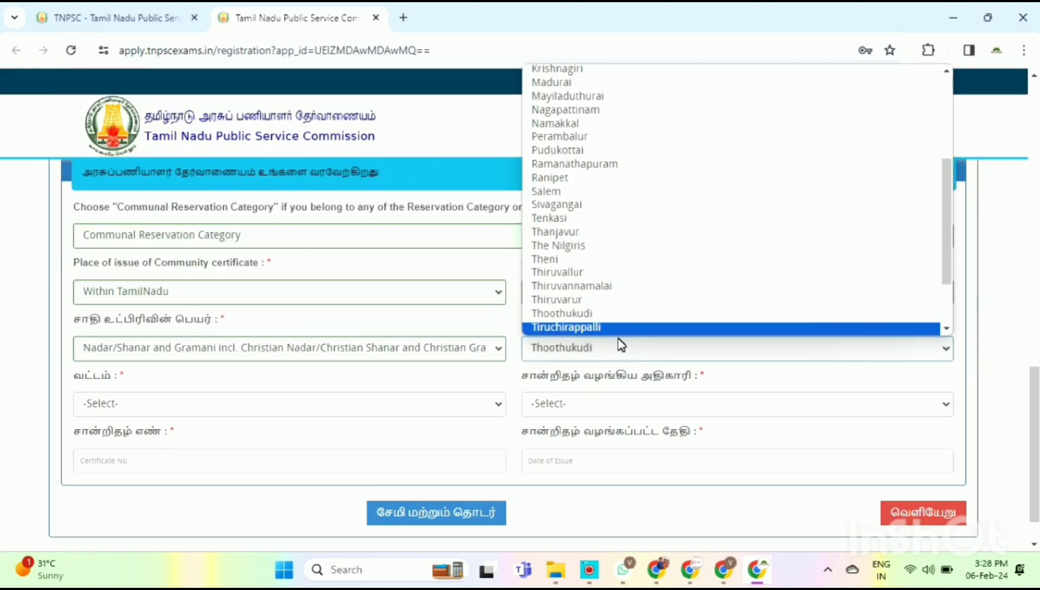
key("Up")
key("Return")
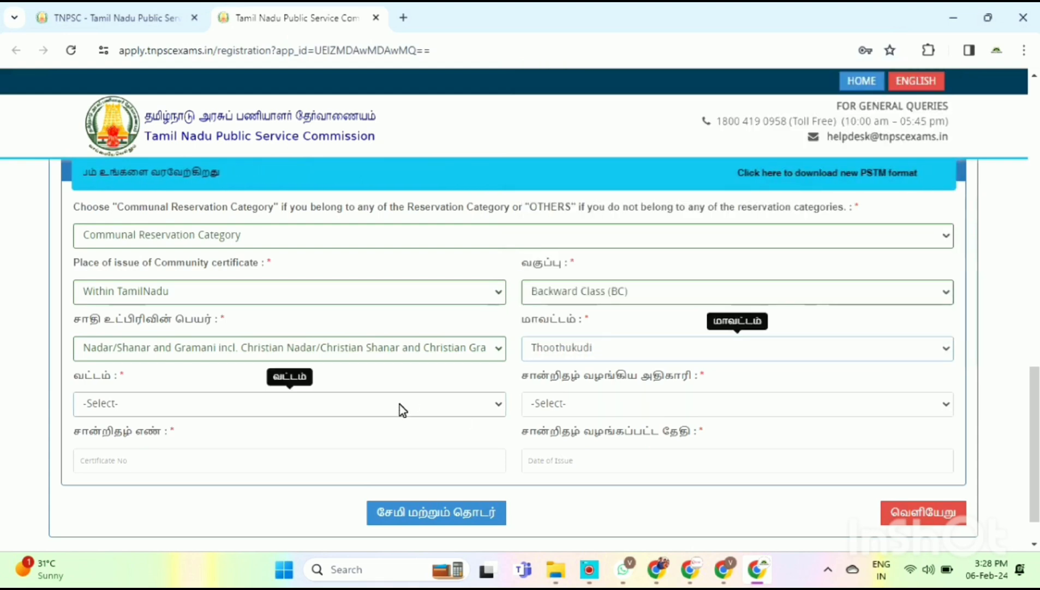
- Set the taluk to Ettayapuram and the certificate issuing authority to ZONAL DEPUTY TAHSILDAR
left_click(400, 404)
left_click(364, 273)
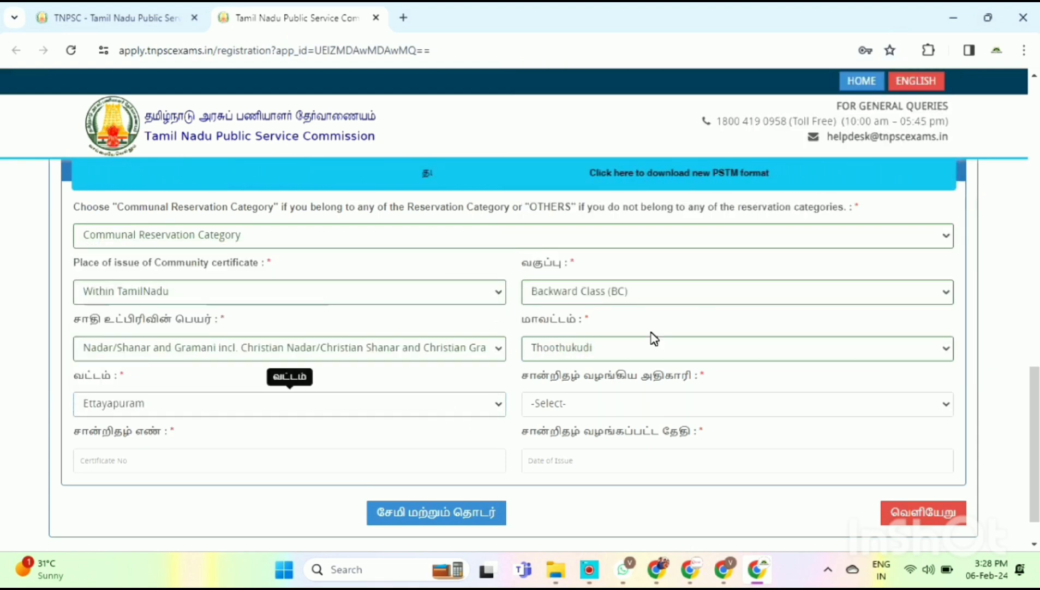
left_click(632, 409)
left_click(609, 489)
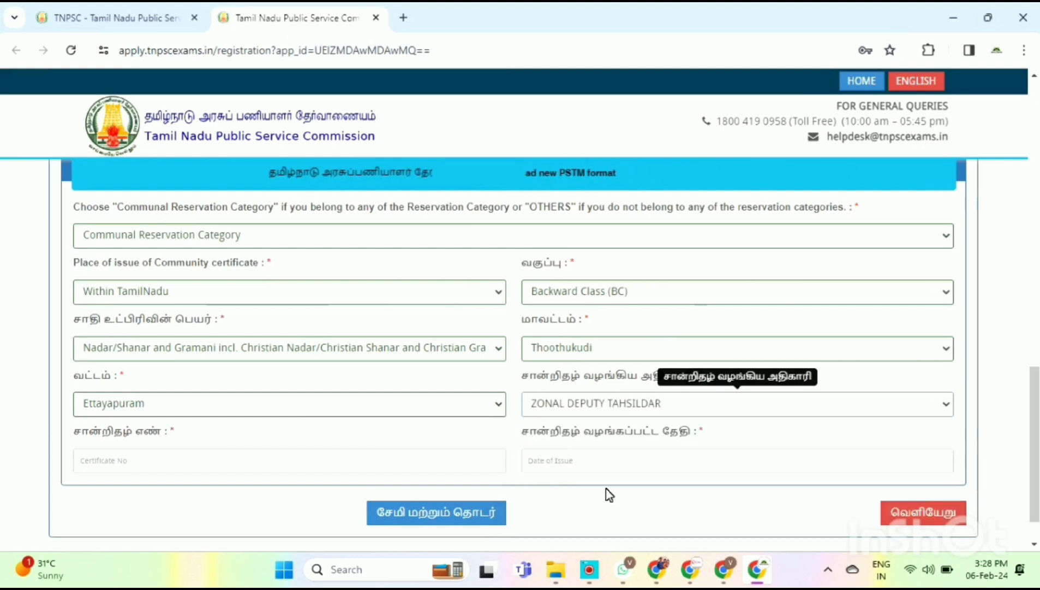
- Enter the community certificate number
left_click(394, 470)
type("1236547")
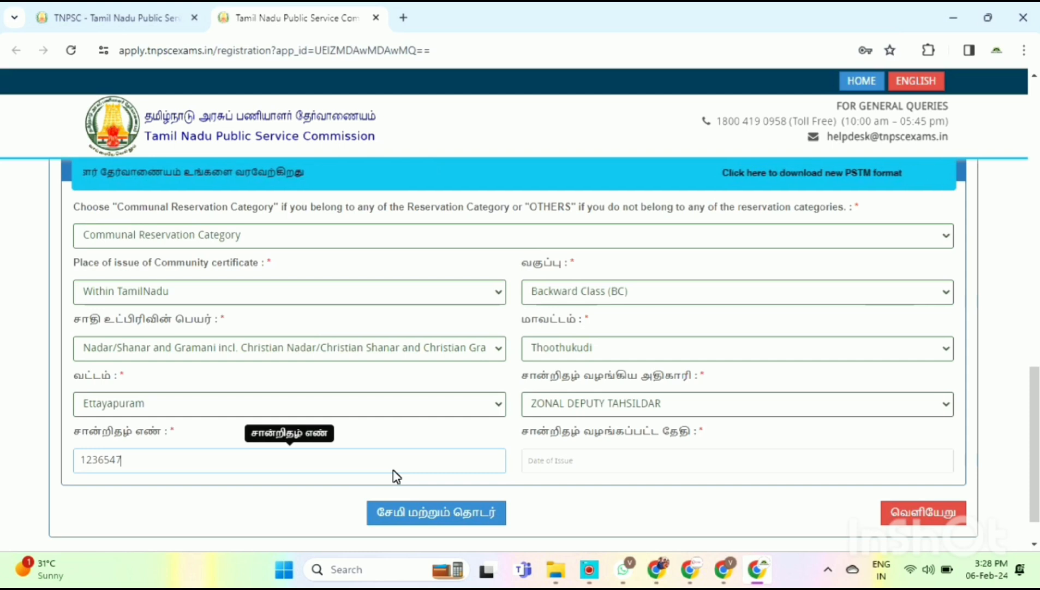
- Set the community certificate's date of issue to 25-09-2009, then save and continue the registration form
left_click(641, 463)
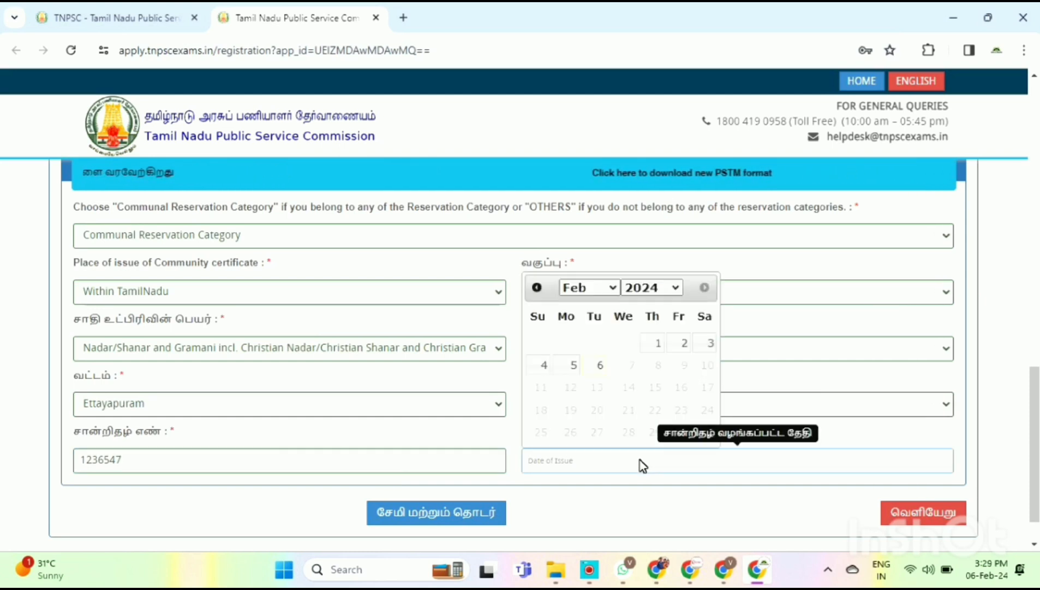
left_click(614, 286)
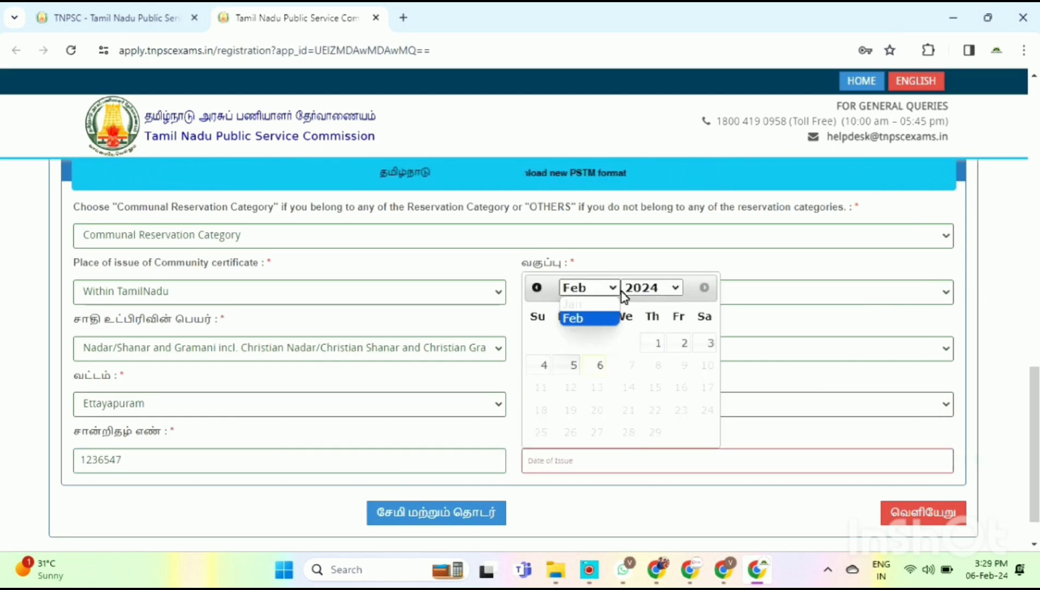
left_click(641, 295)
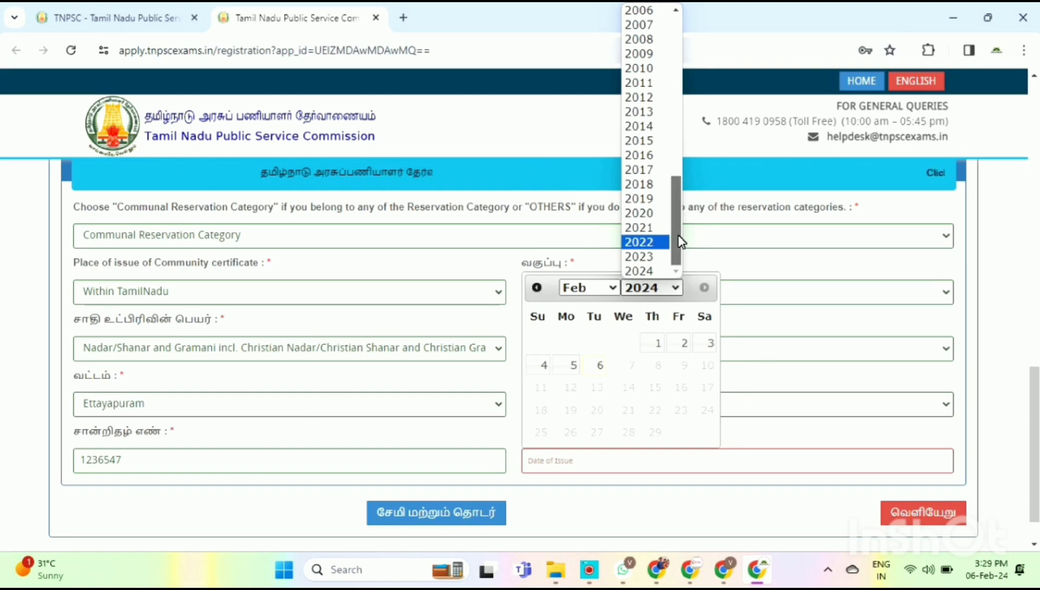
left_click_drag(677, 239, 677, 197)
left_click(640, 190)
left_click(595, 290)
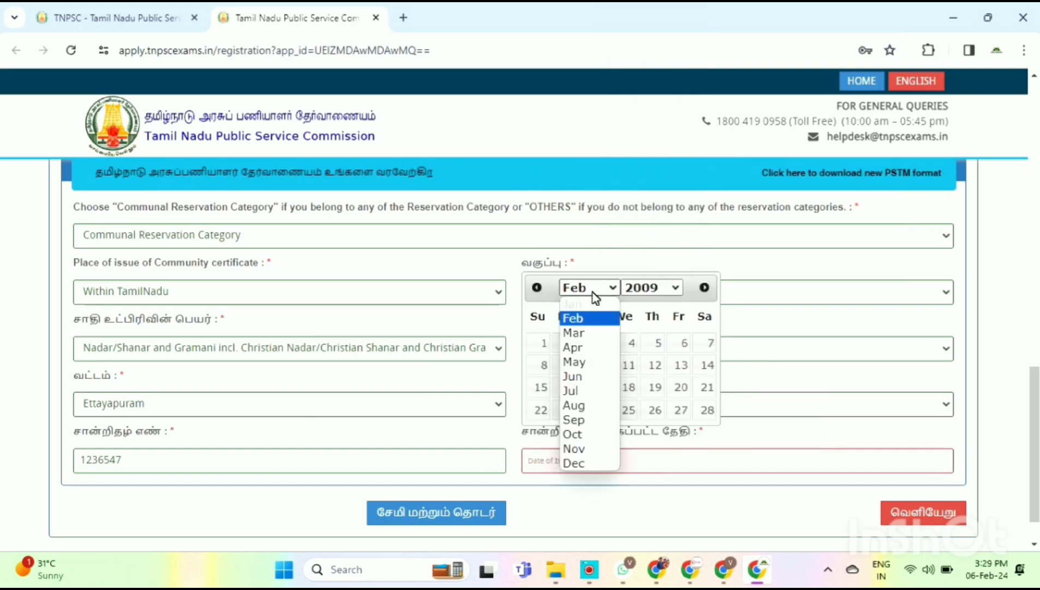
left_click(597, 421)
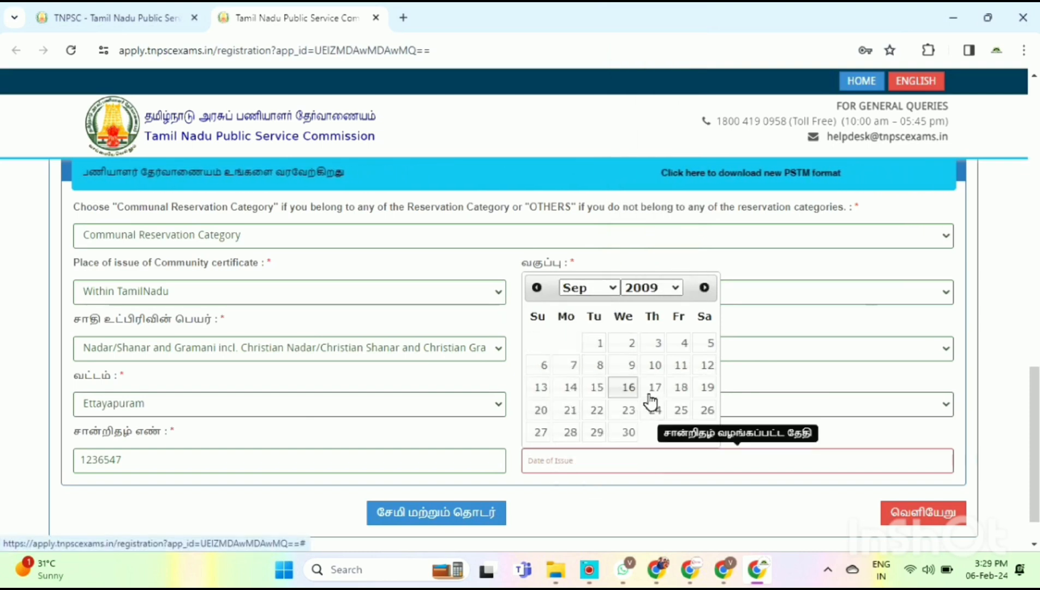
left_click(682, 410)
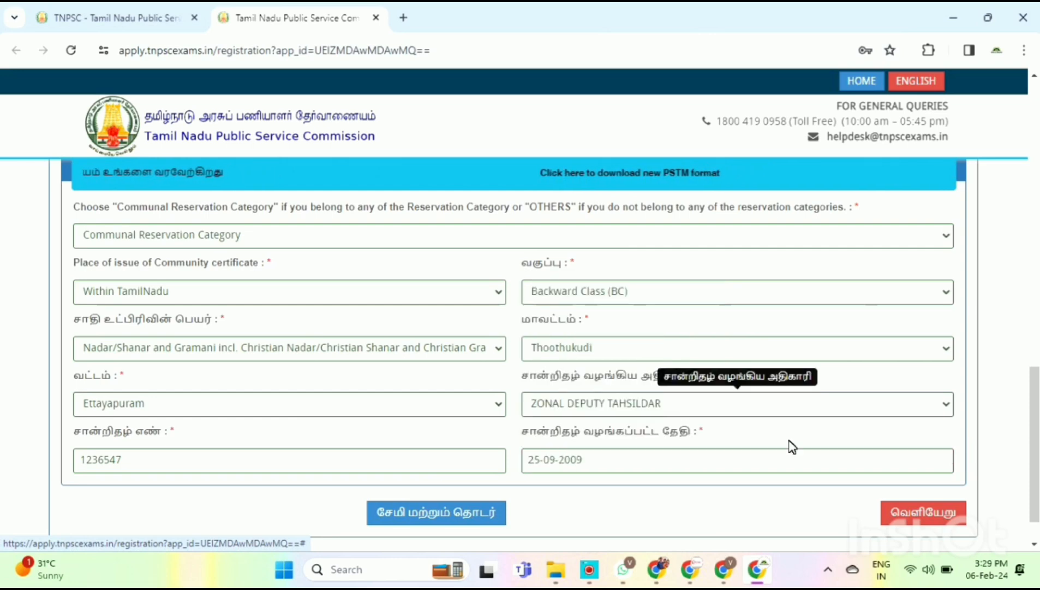
left_click(474, 519)
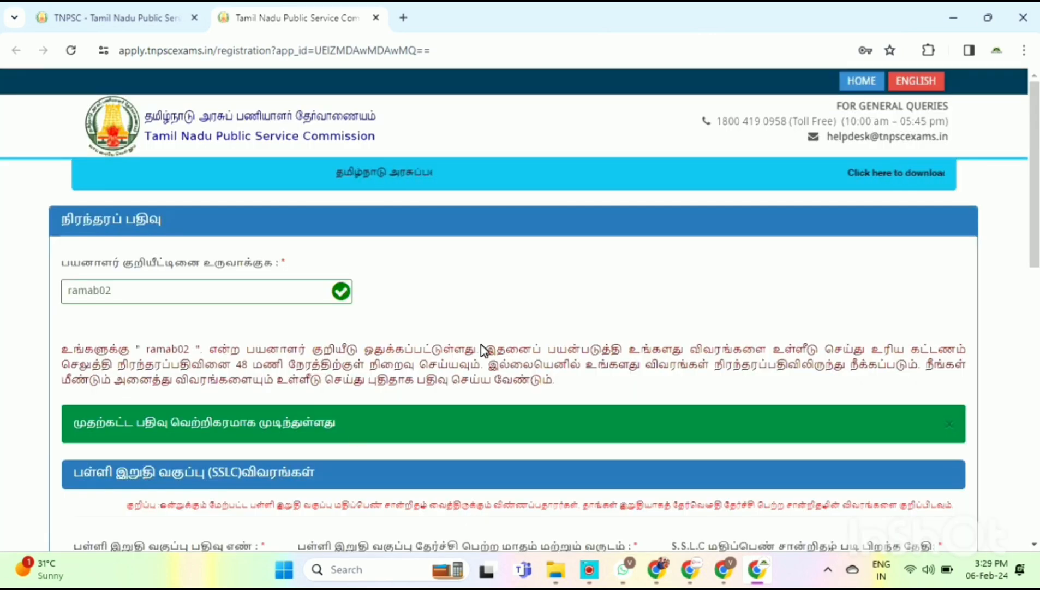
- Acknowledge the caution notice and enter the SSLC register number
scroll(764, 453, "down", 4)
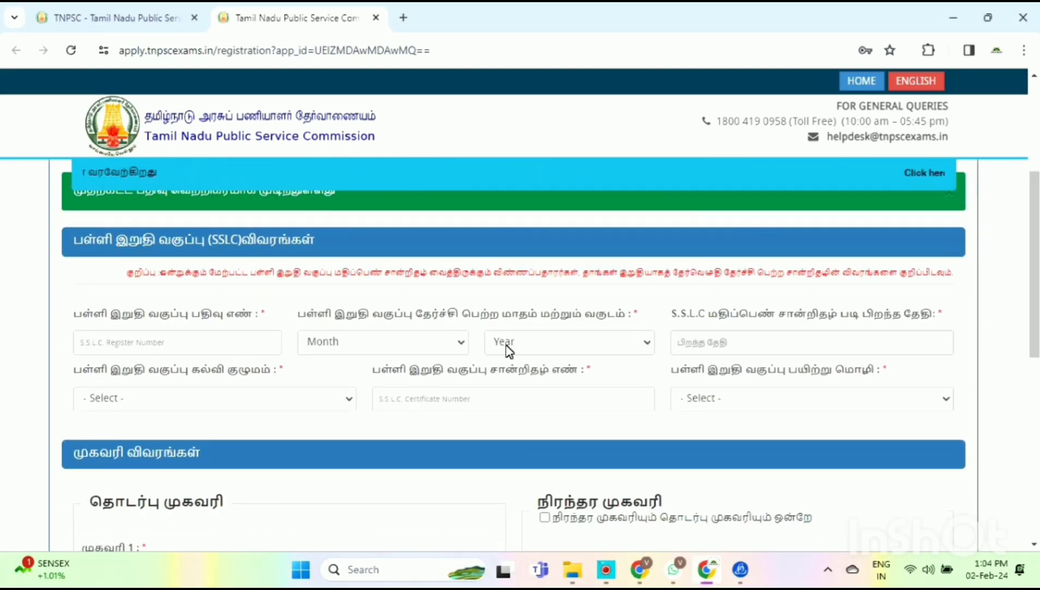
left_click(203, 345)
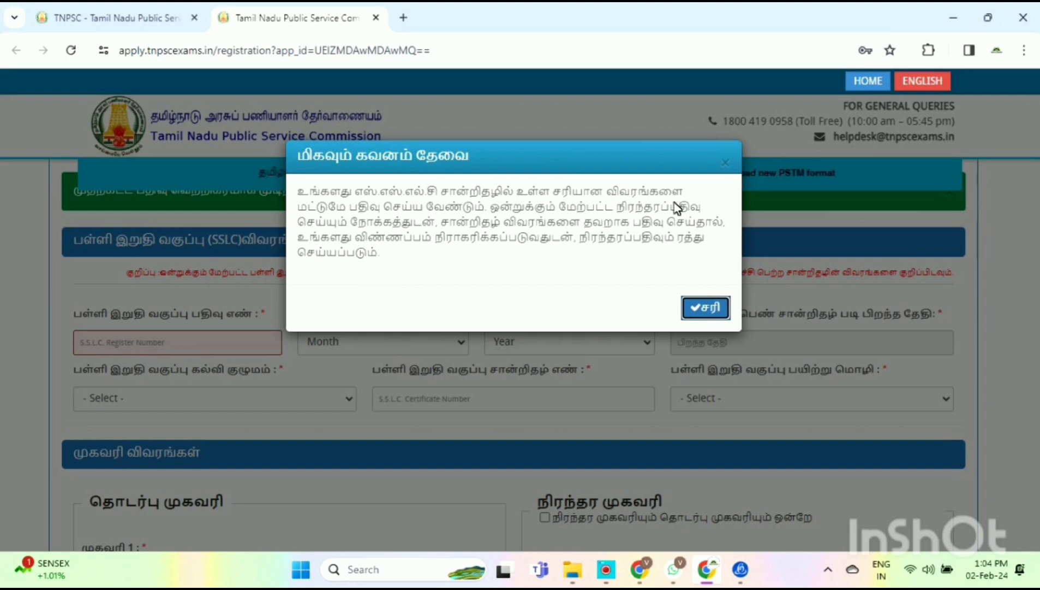
left_click(716, 308)
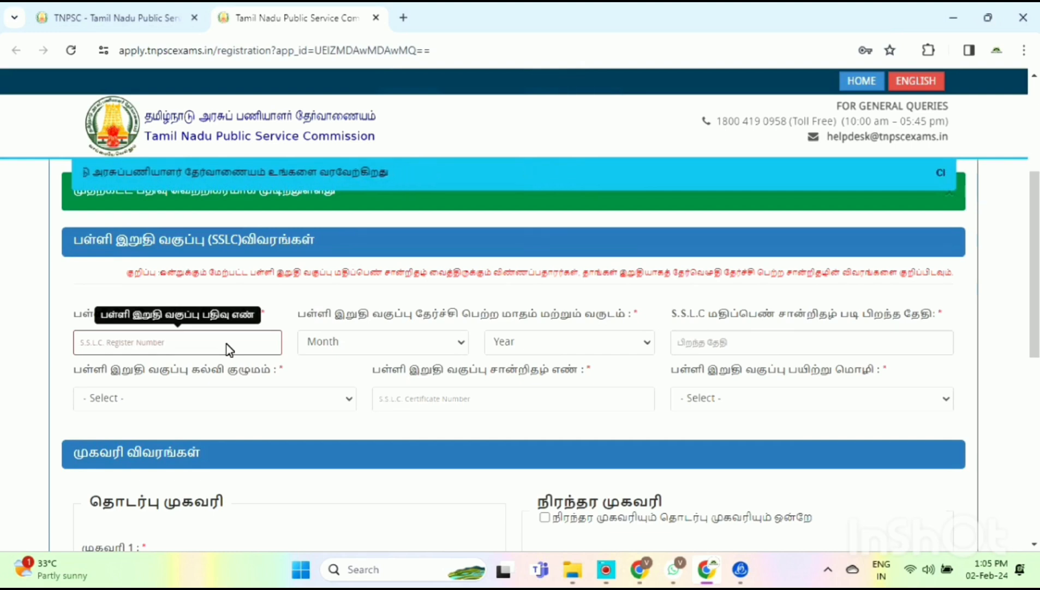
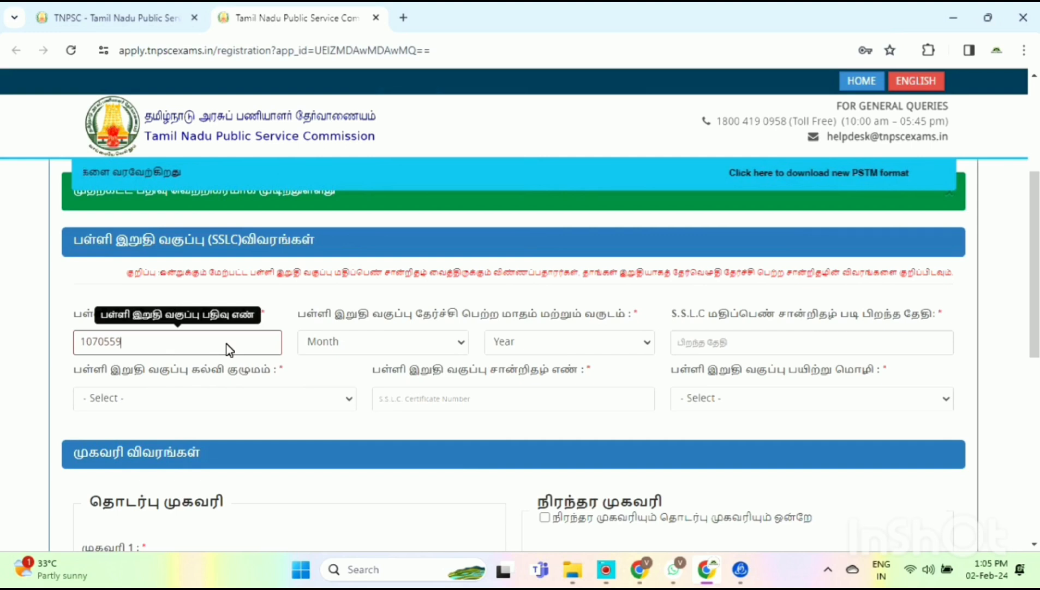
- Set the SSLC pass month to March and the pass year to 2011
left_click(331, 345)
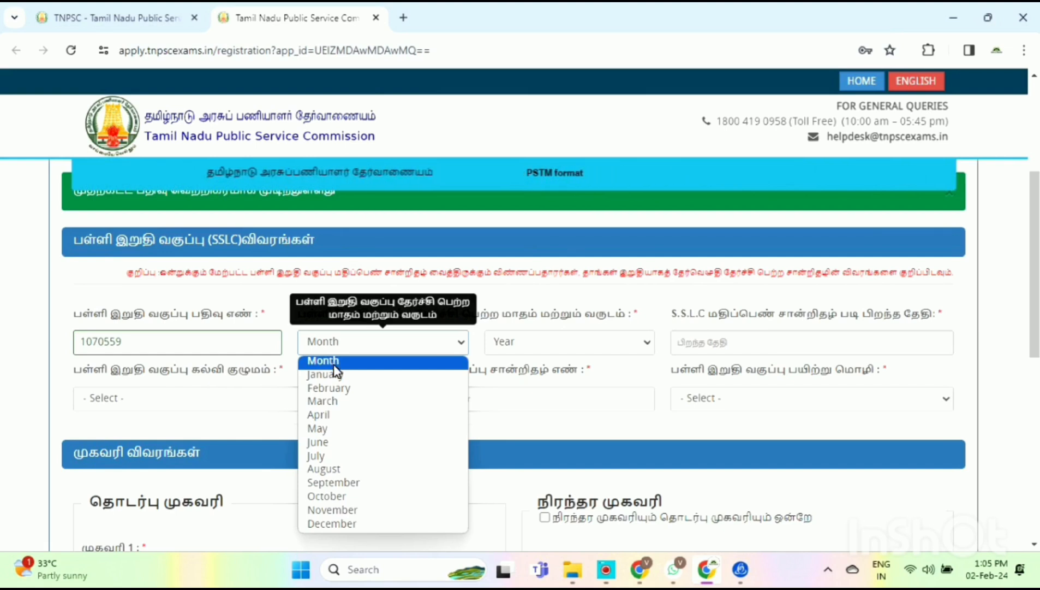
left_click(333, 406)
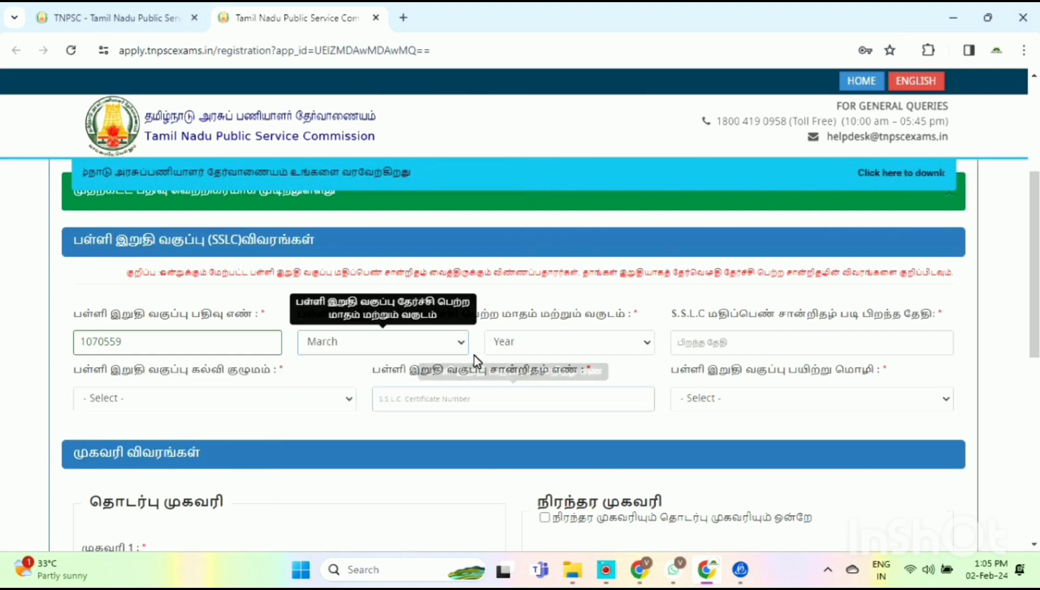
left_click(500, 341)
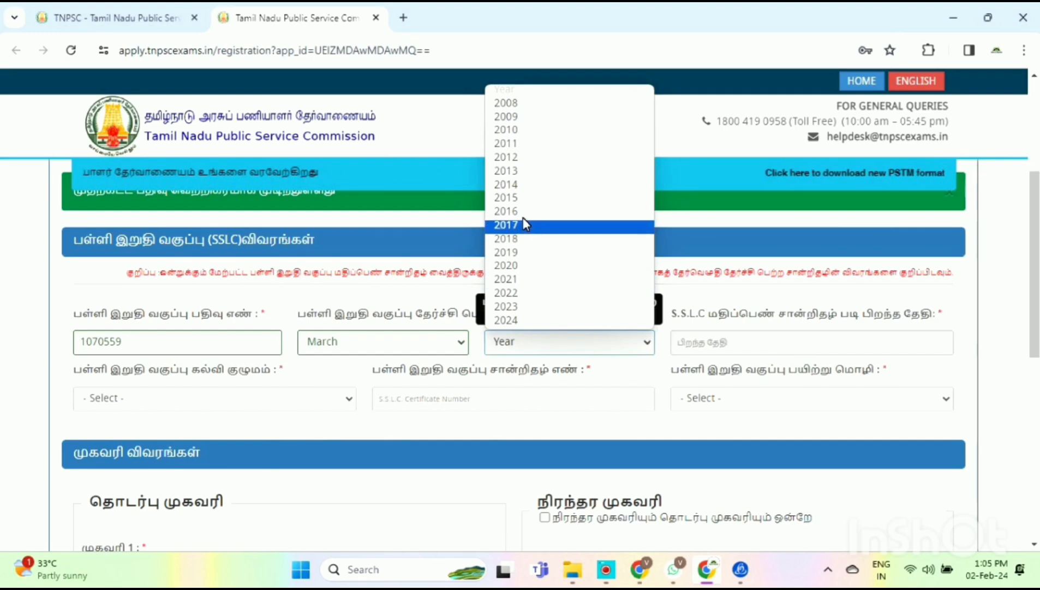
left_click(516, 147)
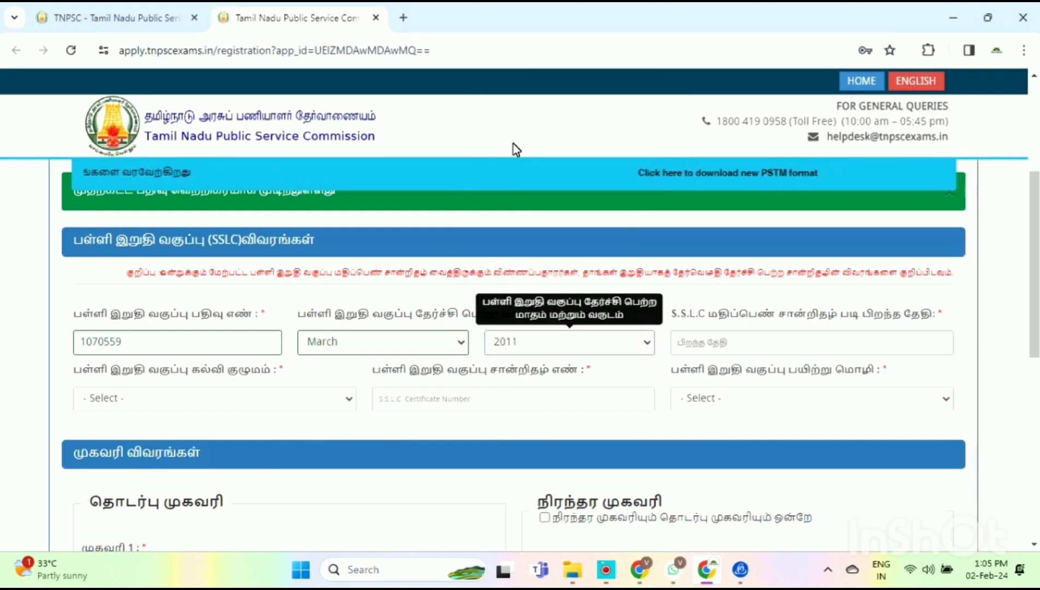
- Enter the date of birth shown on the SSLC mark sheet and set the board of education to State Board
left_click(716, 344)
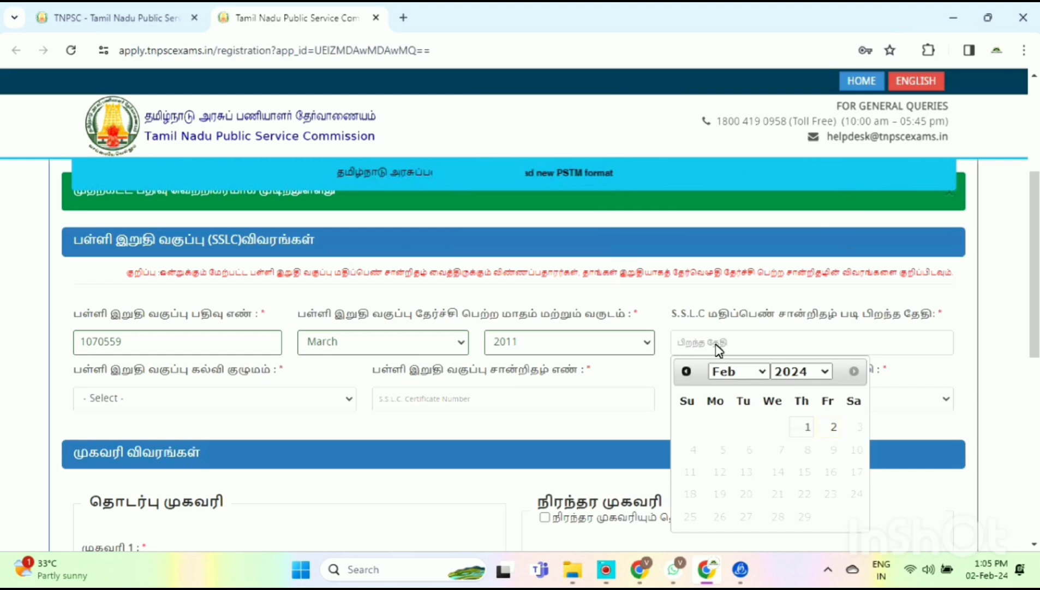
left_click(792, 373)
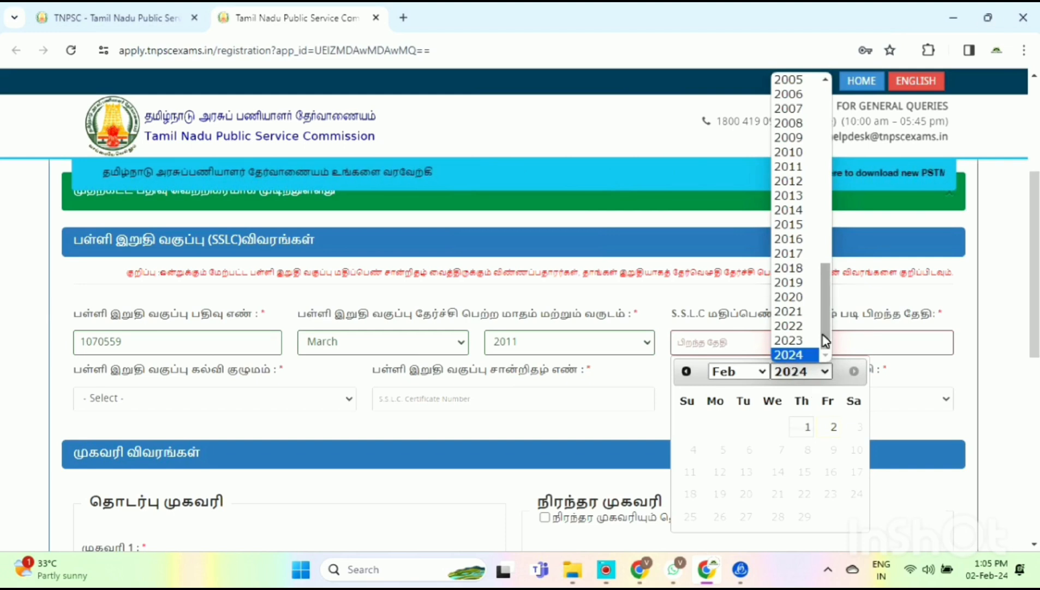
left_click_drag(822, 339, 824, 249)
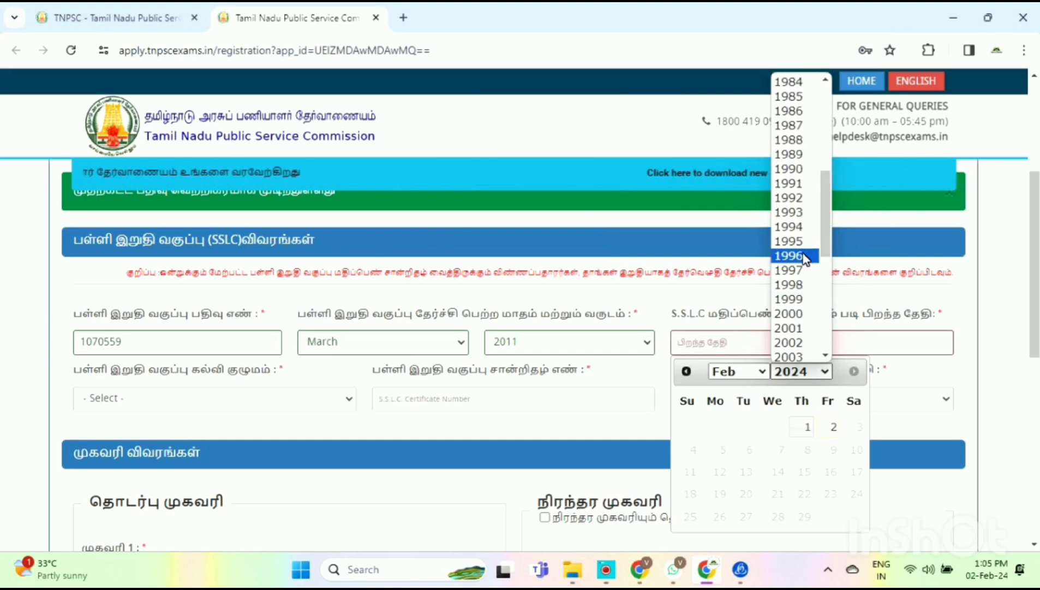
left_click(804, 256)
left_click(738, 372)
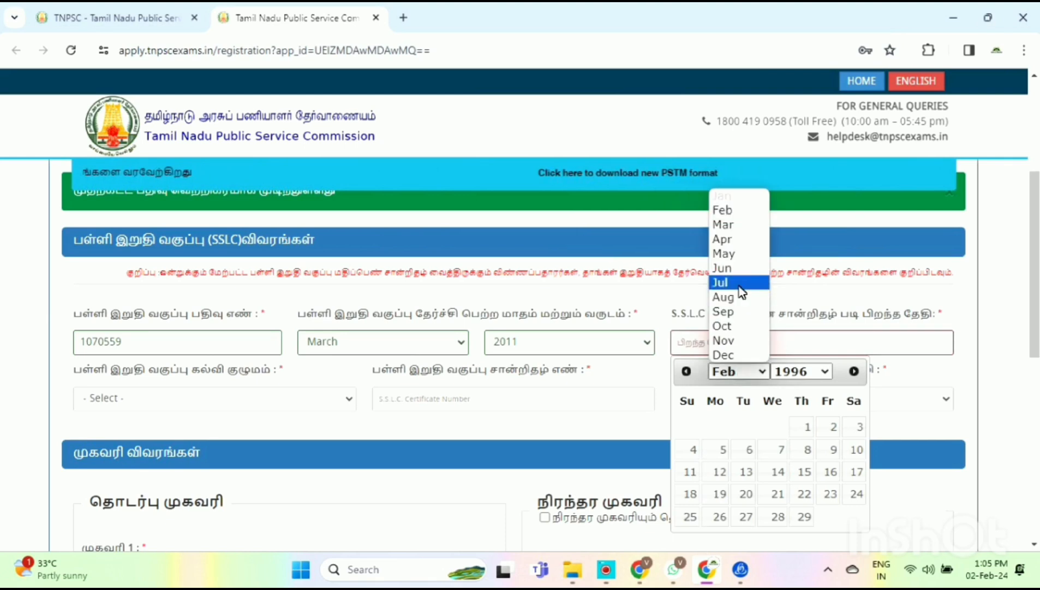
left_click(721, 283)
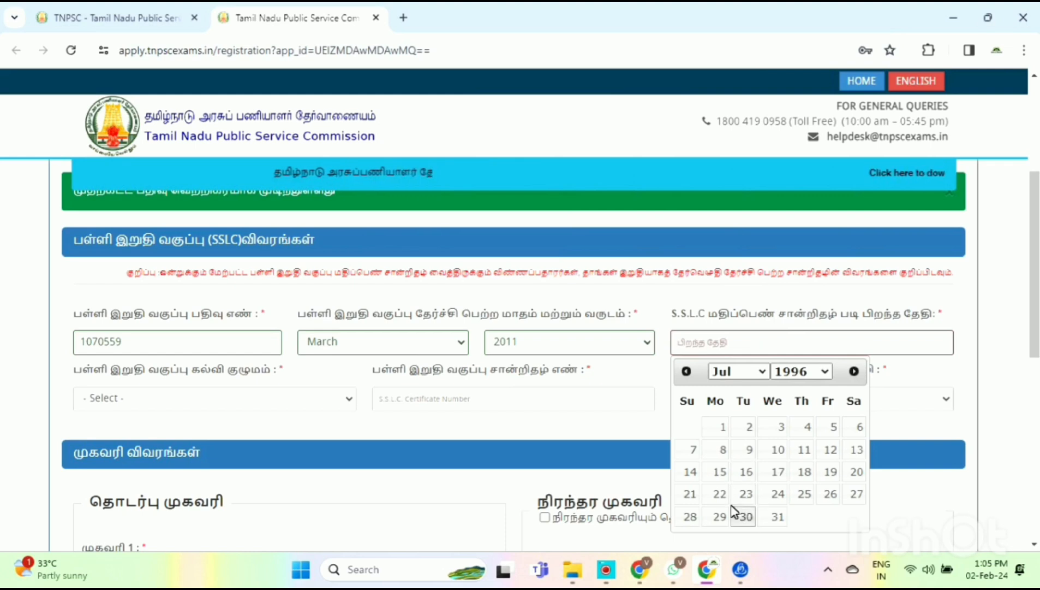
left_click(854, 473)
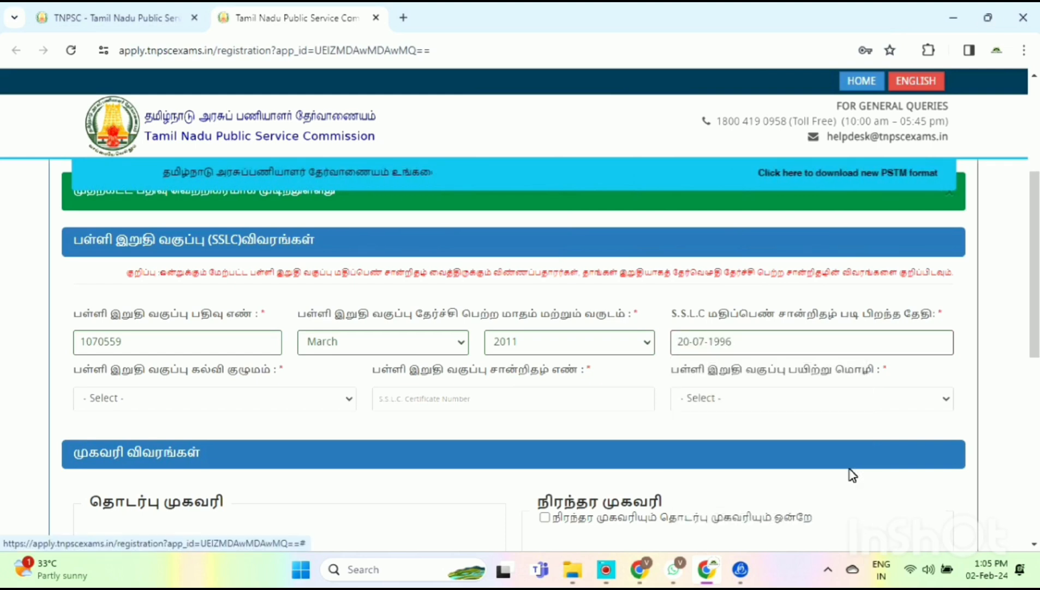
left_click(221, 398)
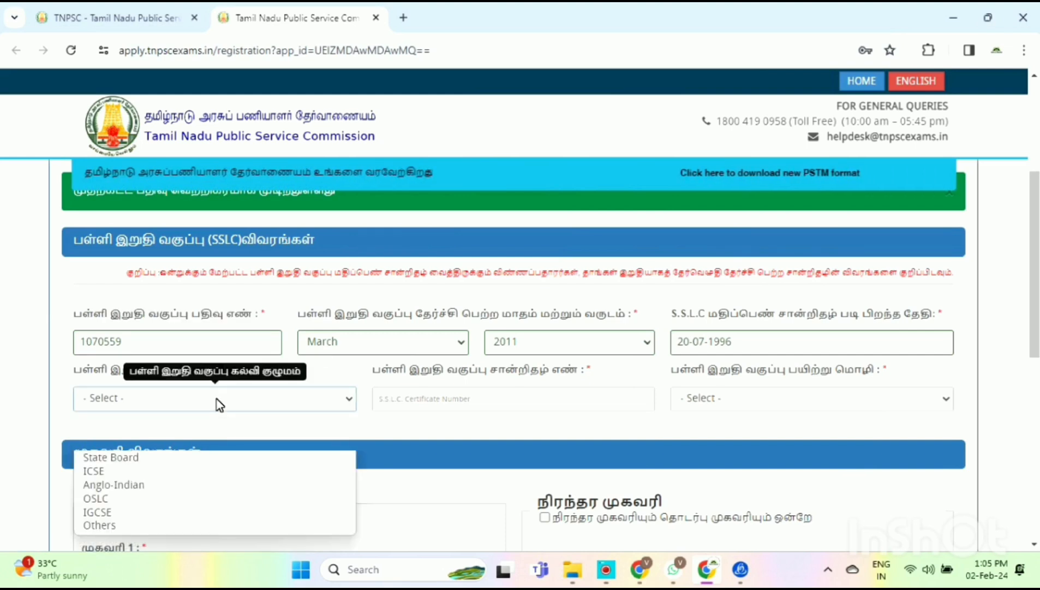
left_click(162, 458)
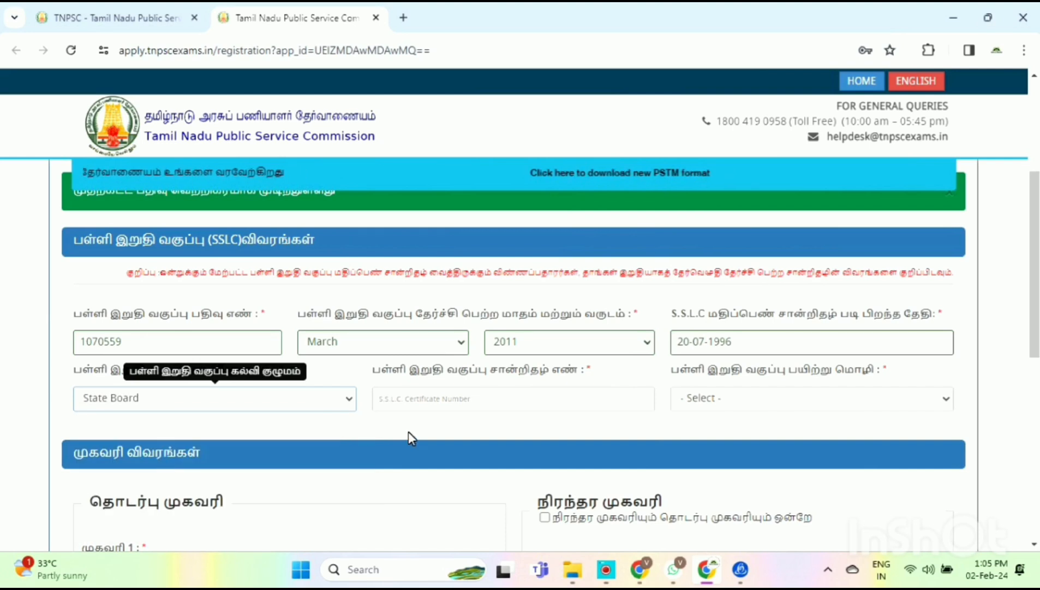
- Enter the SSLC certificate number and set the SSLC medium of study to தமிழ்
left_click(460, 400)
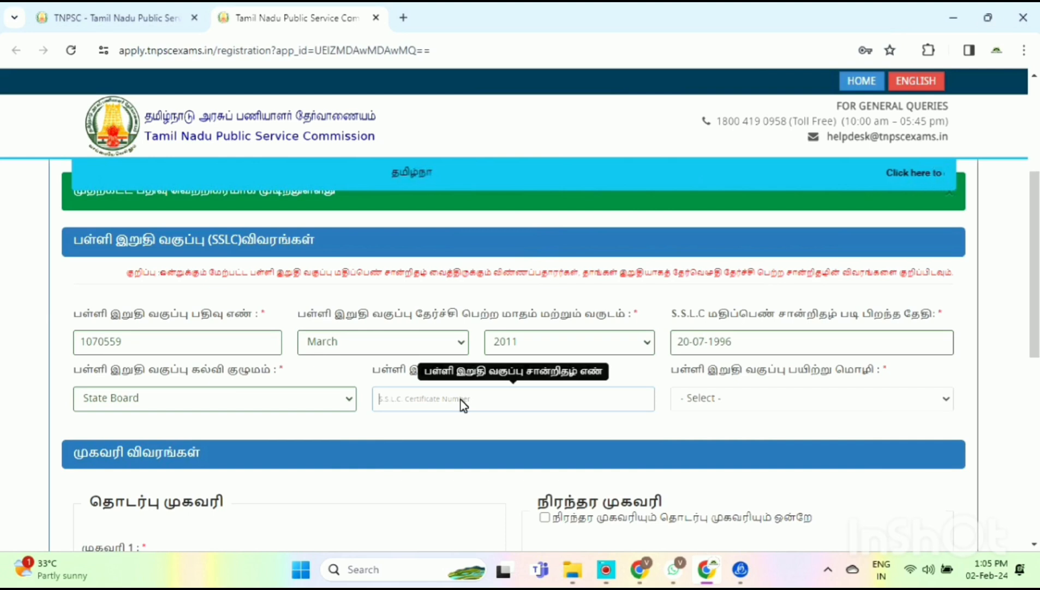
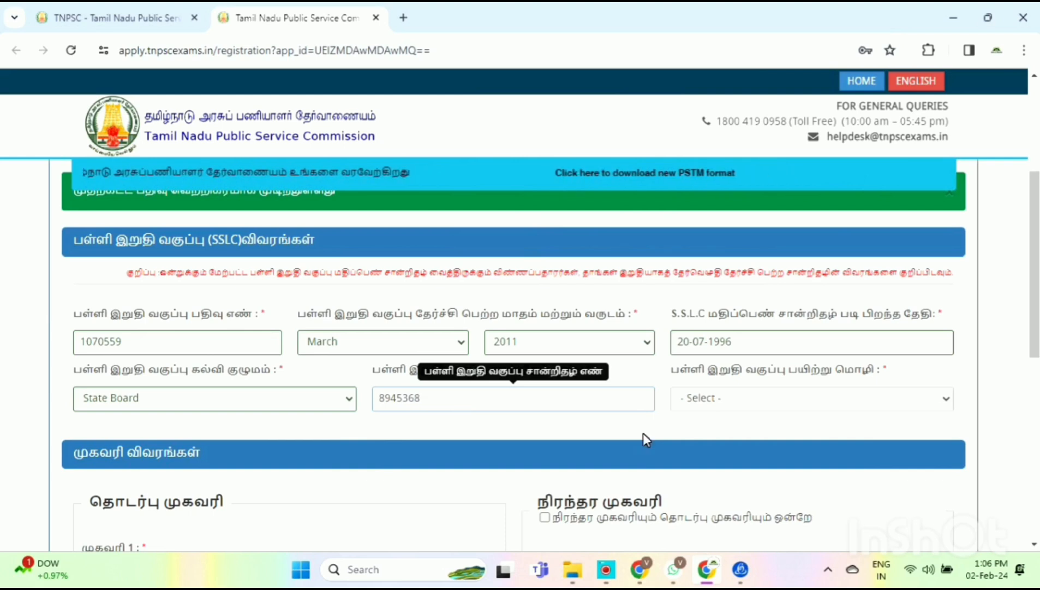
left_click(726, 404)
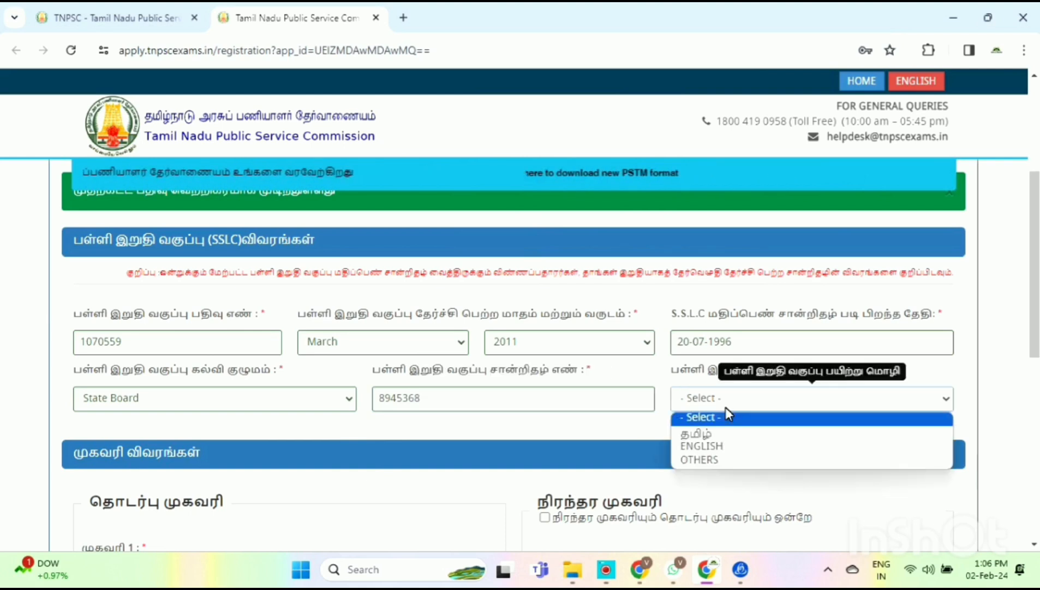
left_click(704, 435)
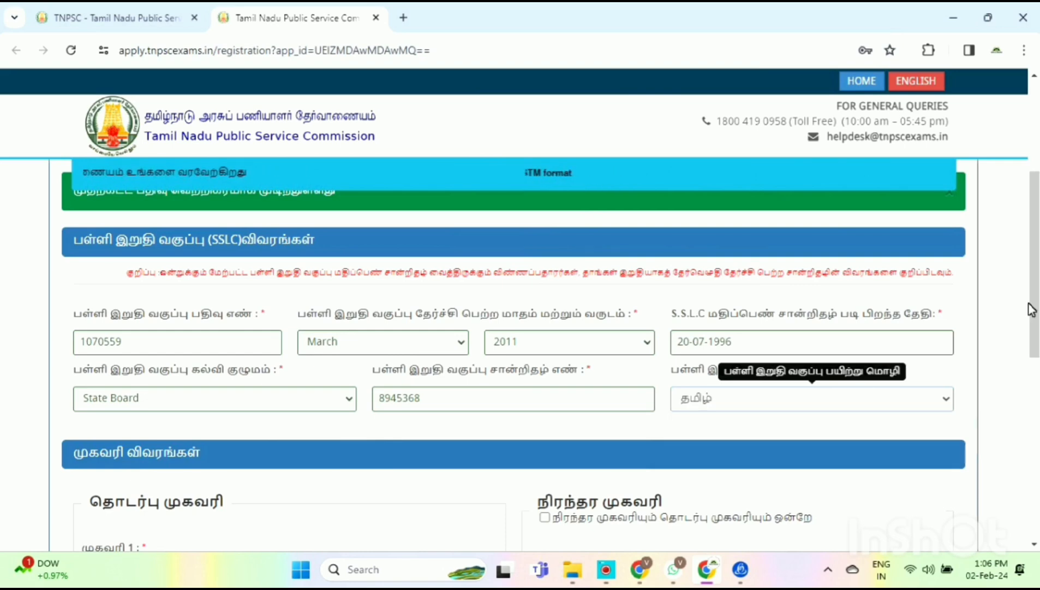
- Enter the house number, street and village in the first line of the contact address
scroll(546, 354, "down", 3)
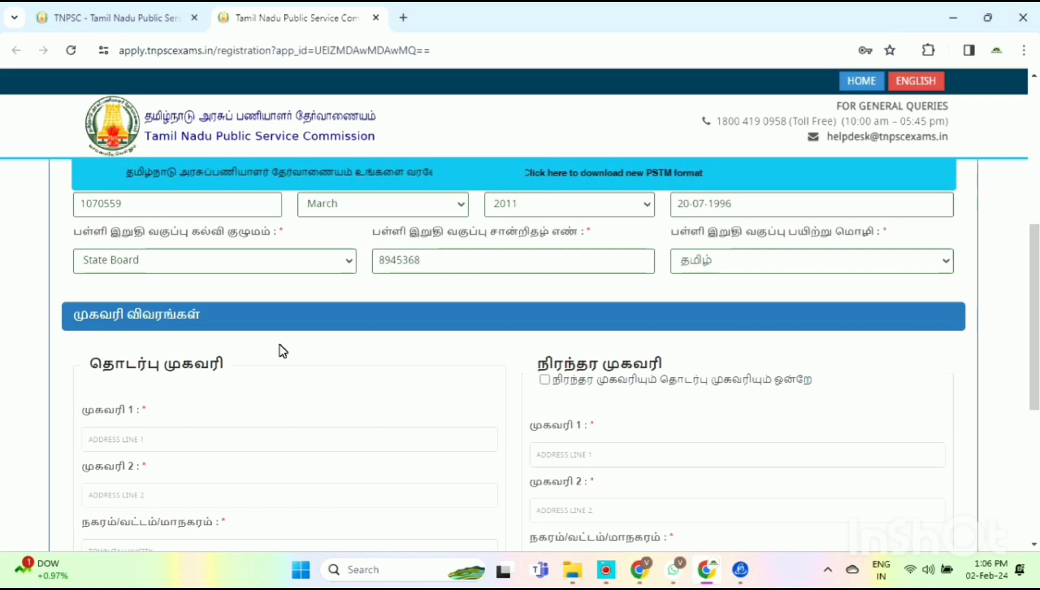
left_click(288, 447)
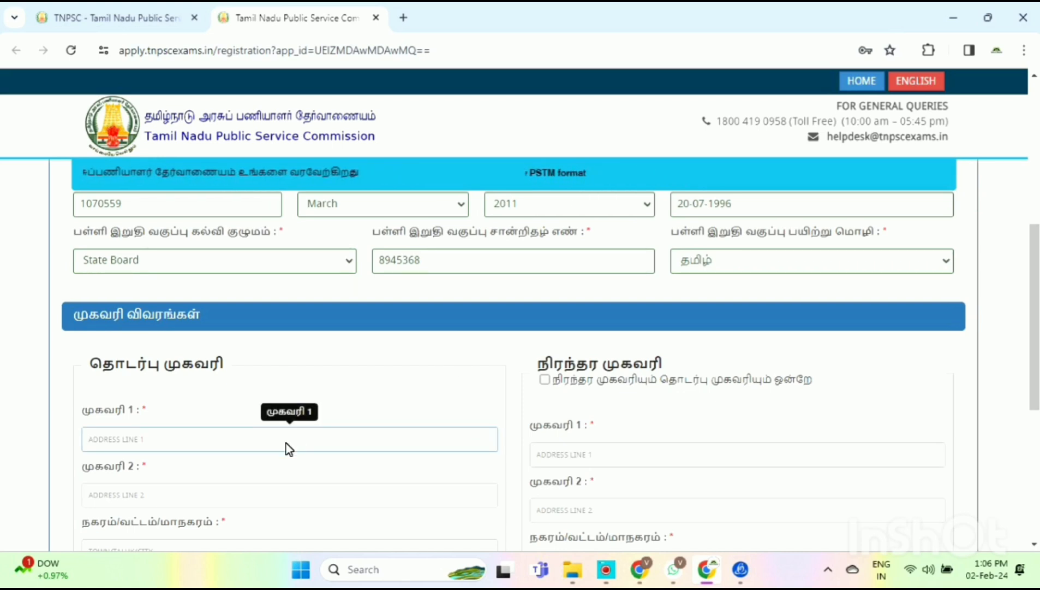
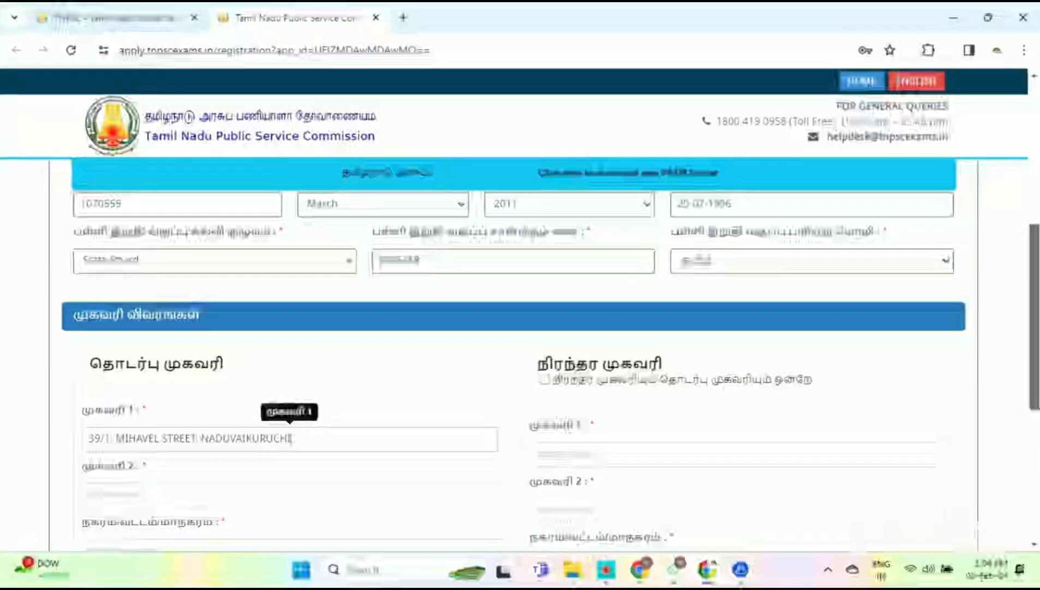
- Enter the locality name in the second line of the contact address
scroll(219, 409, "down", 2)
left_click(205, 388)
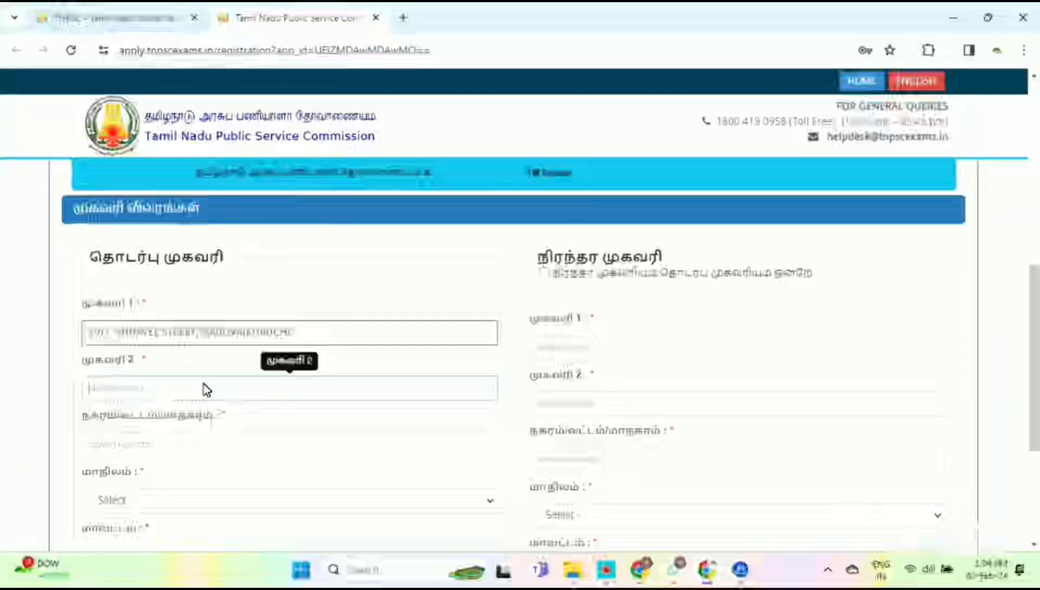
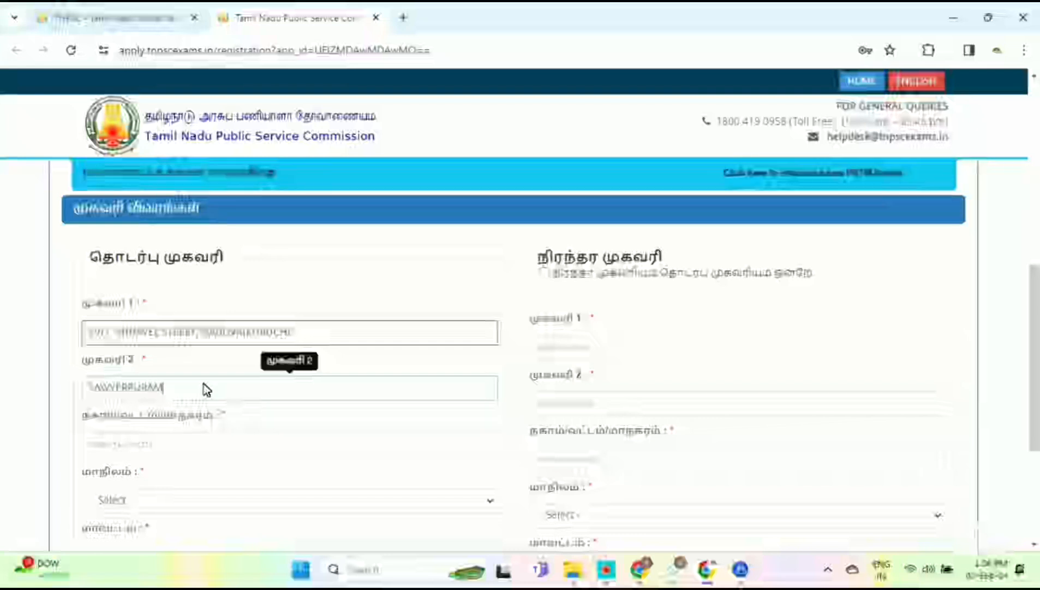
- Enter the town name in the contact address town/city field and set the state to Tamil Nadu
left_click(169, 445)
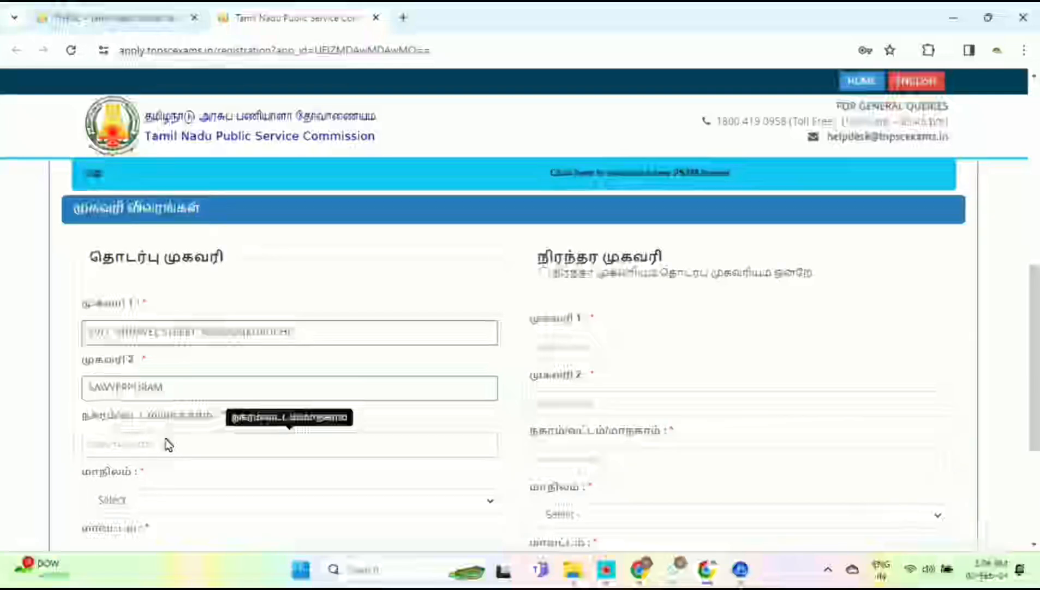
type("T")
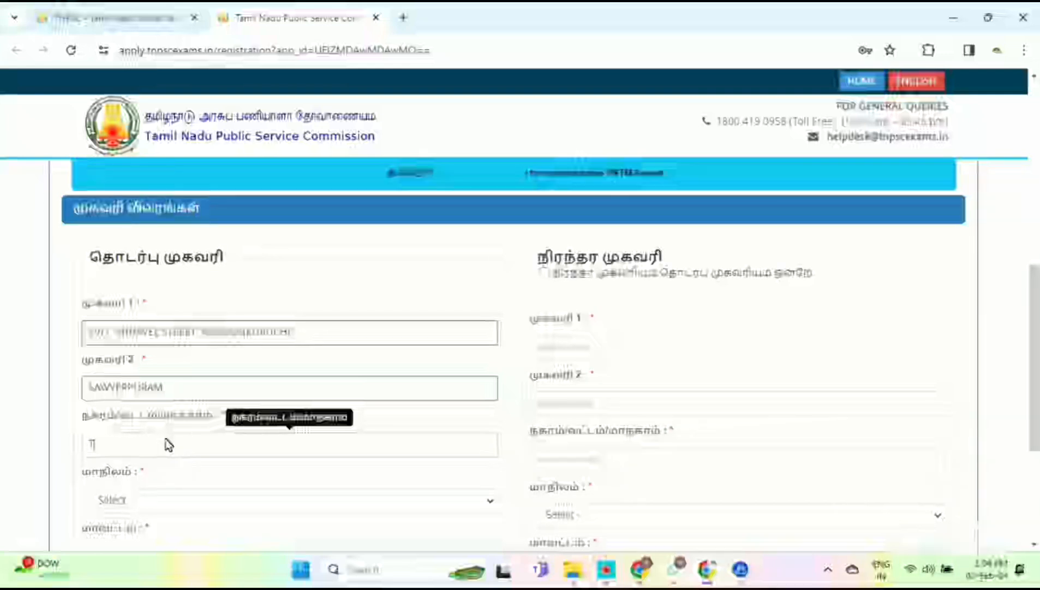
key("BackSpace")
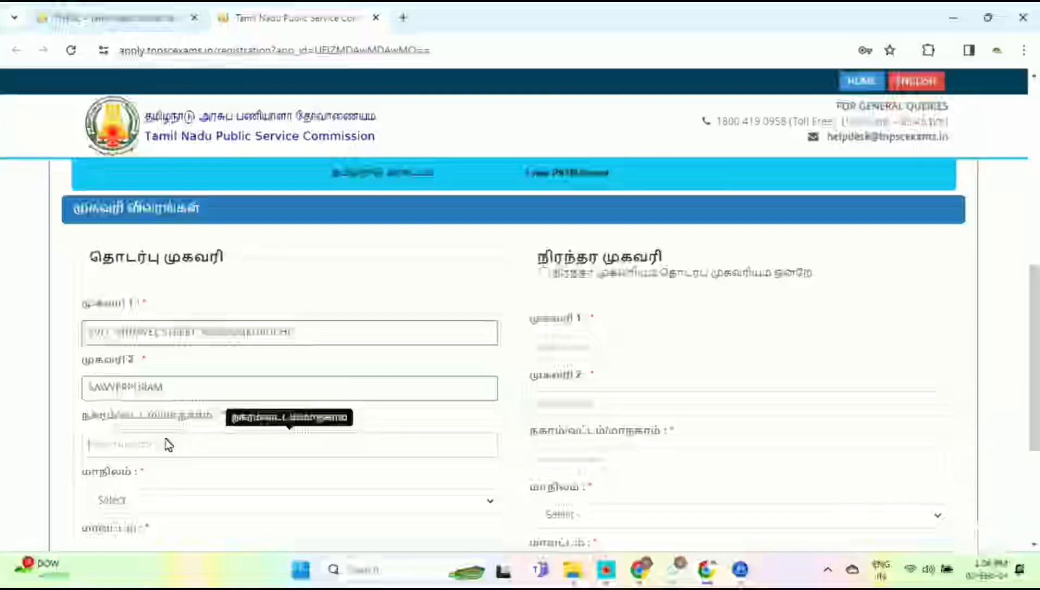
type("ERAL")
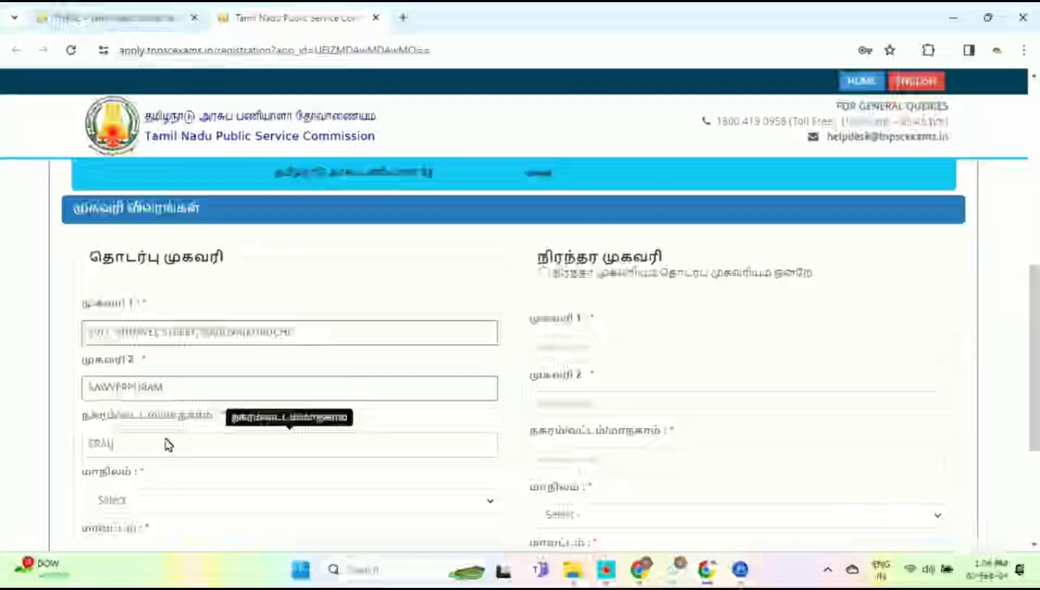
left_click(179, 513)
key("Down")
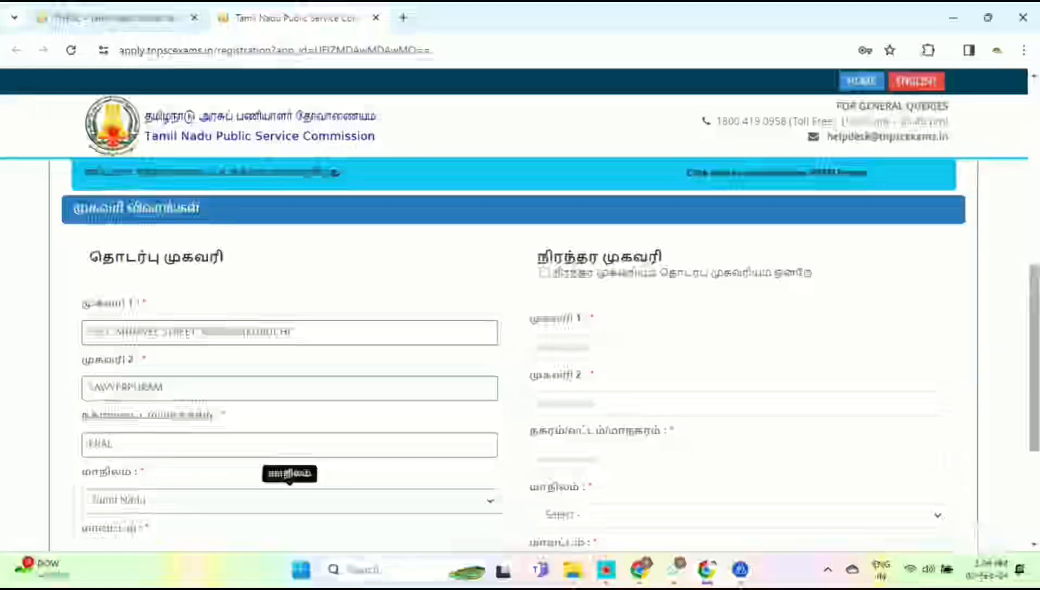
- Set the contact address district to Thoothukudi
scroll(518, 355, "down", 3)
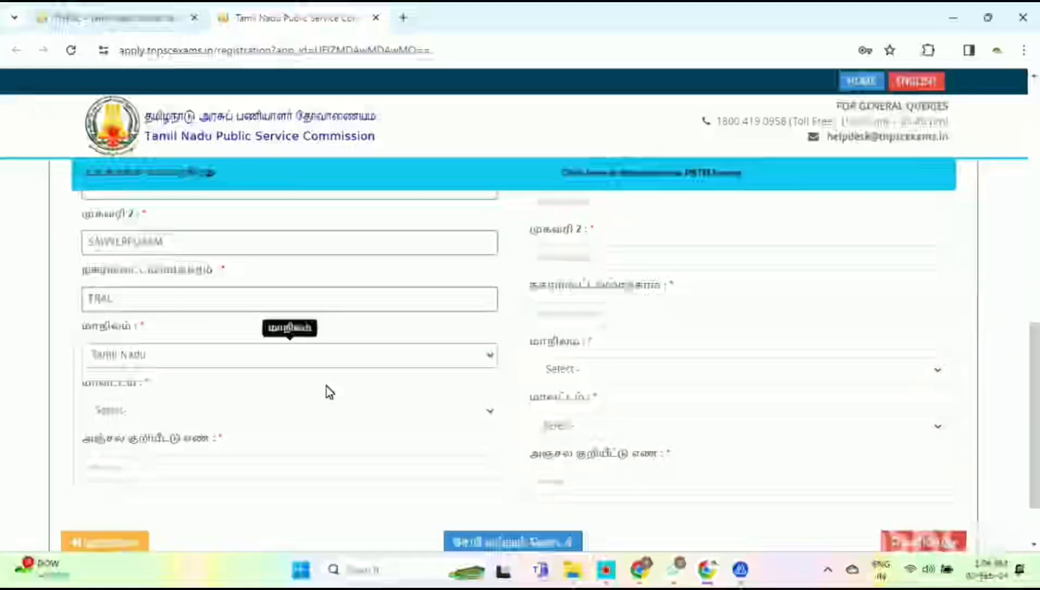
left_click(299, 410)
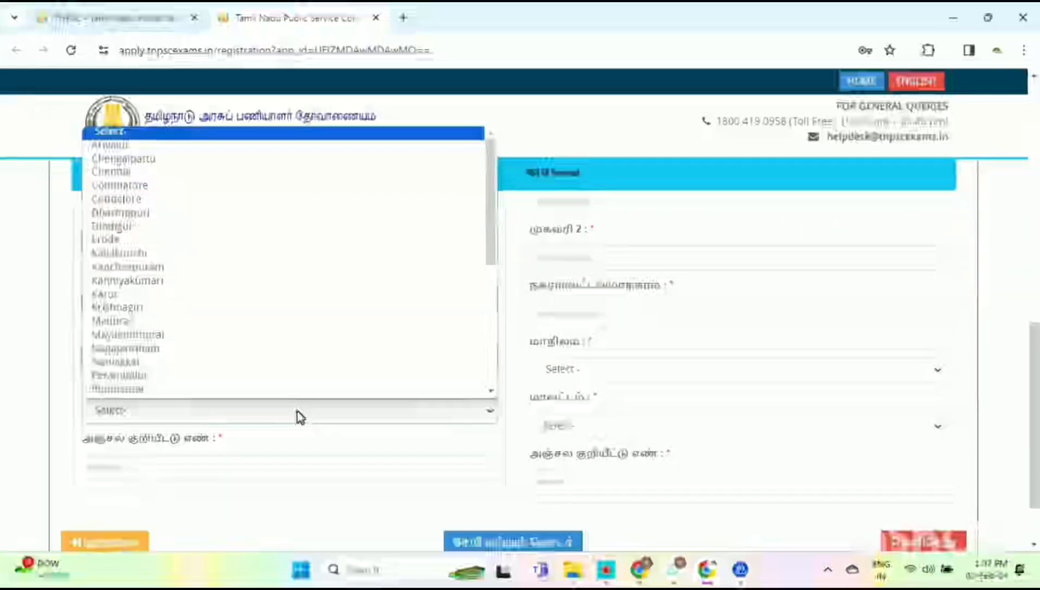
type("the")
key("Down")
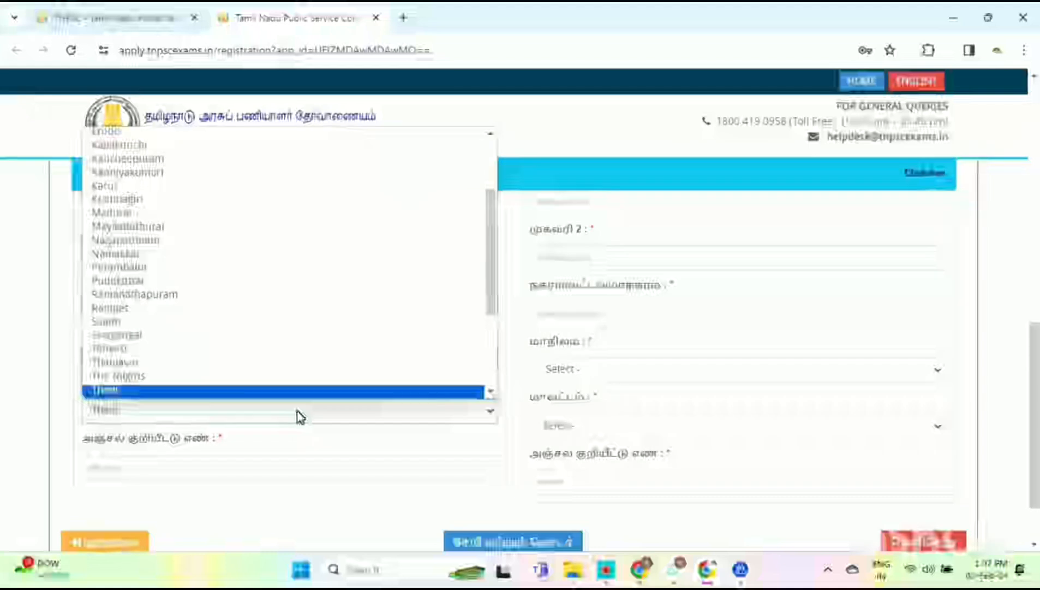
key("Down")
key("Down")
key("Down")
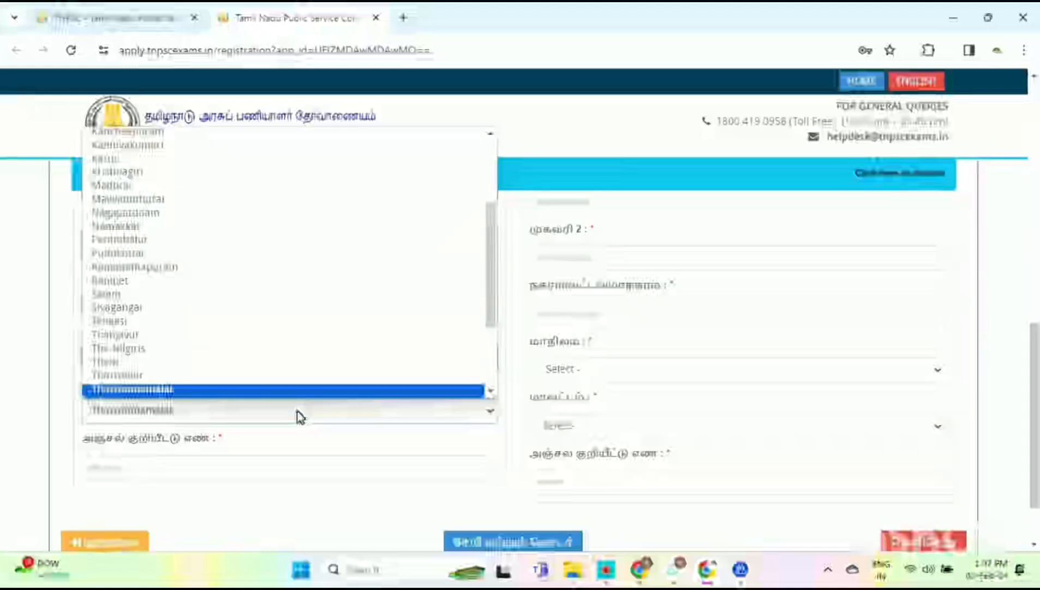
key("Down")
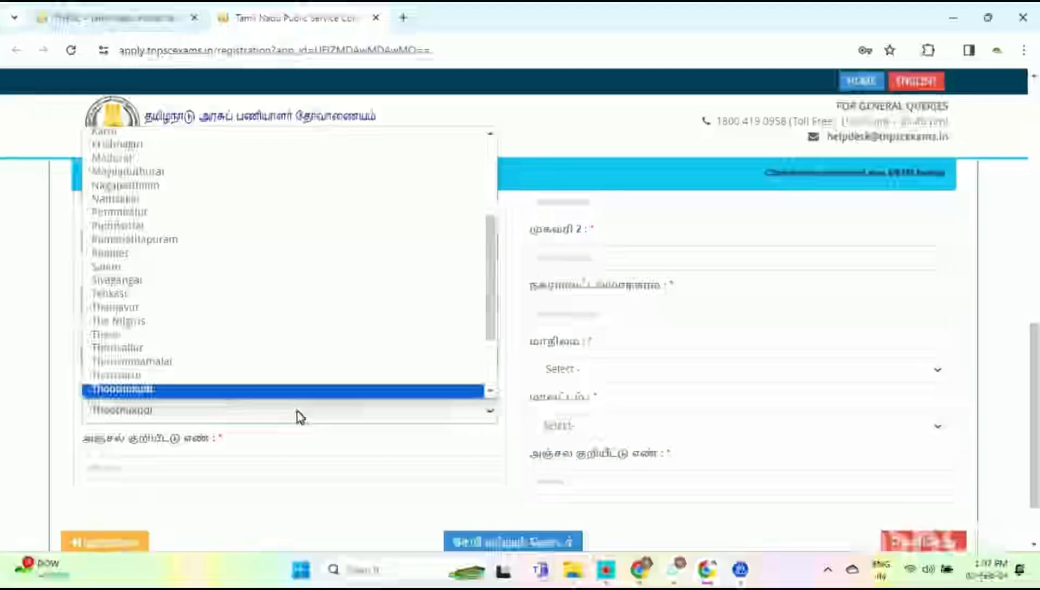
key("Return")
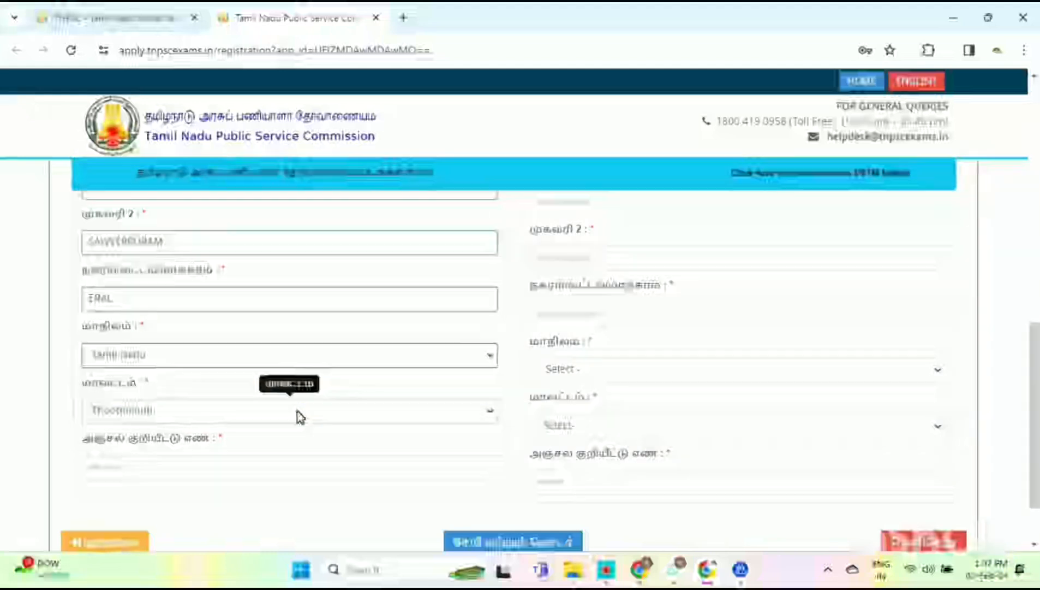
- Enter the postal PIN code of the contact address
left_click(309, 478)
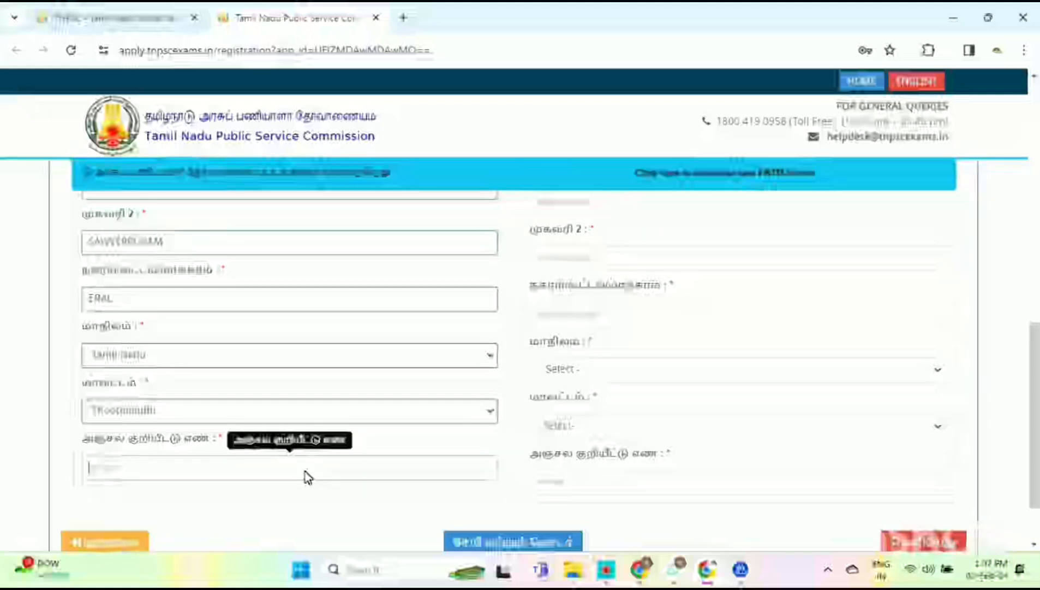
type("628")
type("82")
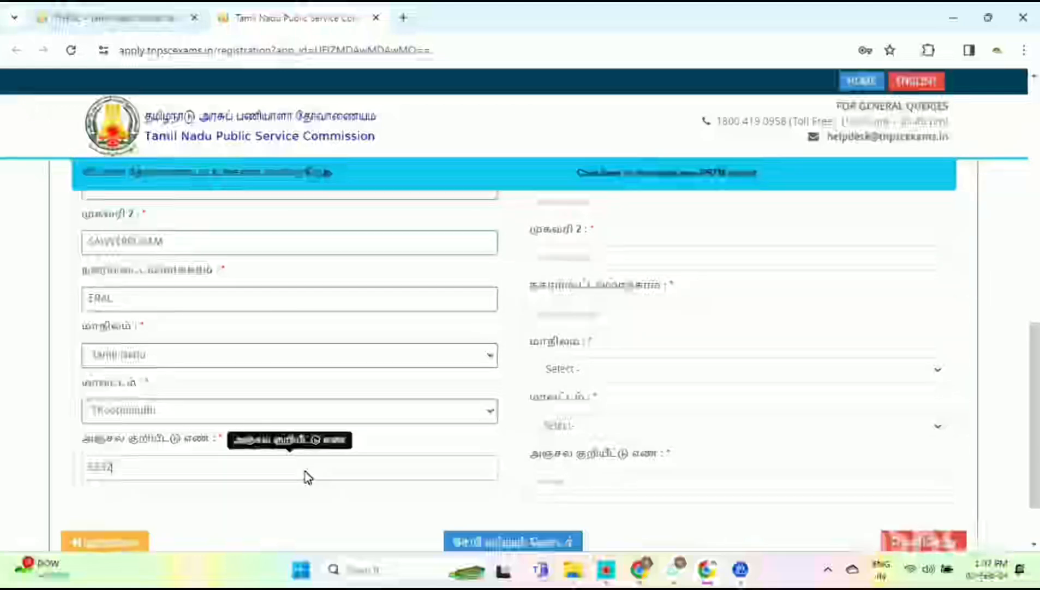
type("11")
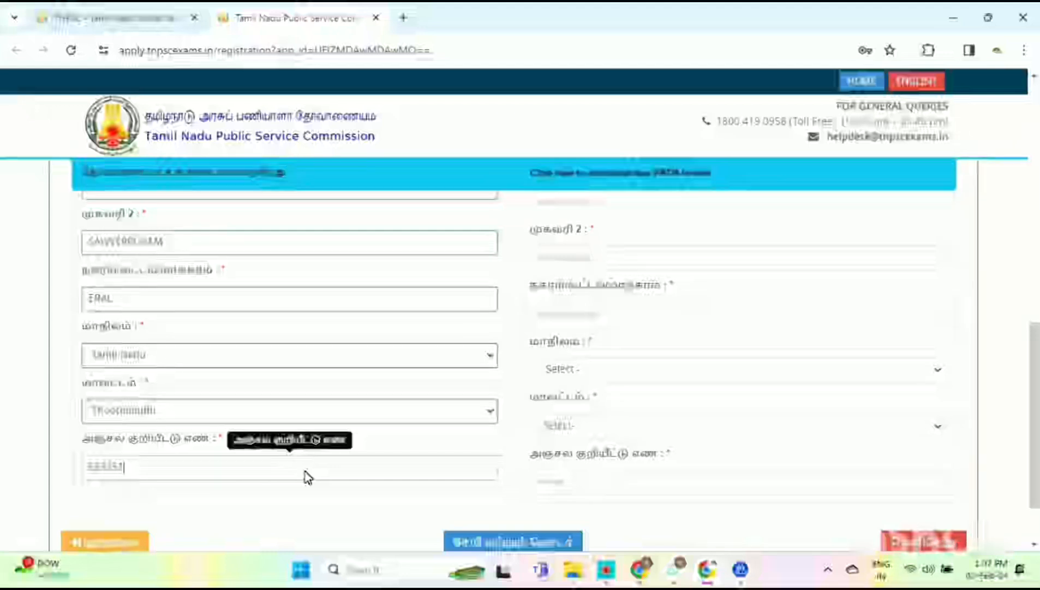
left_click_drag(1035, 391, 1035, 234)
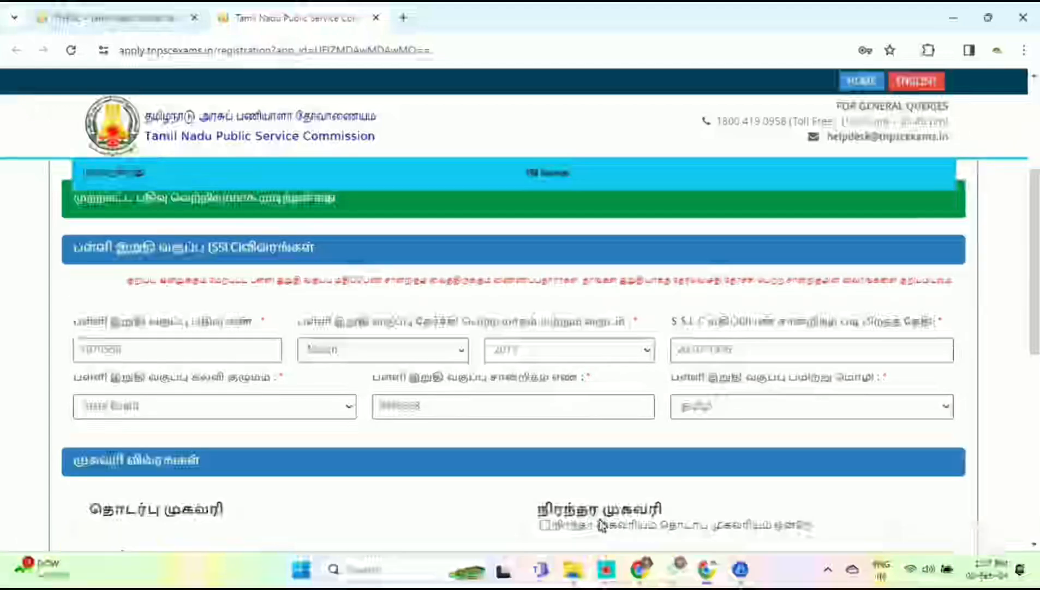
- Mark the permanent address as the same as the contact address and save the page to continue
scroll(1035, 262, "down", 4)
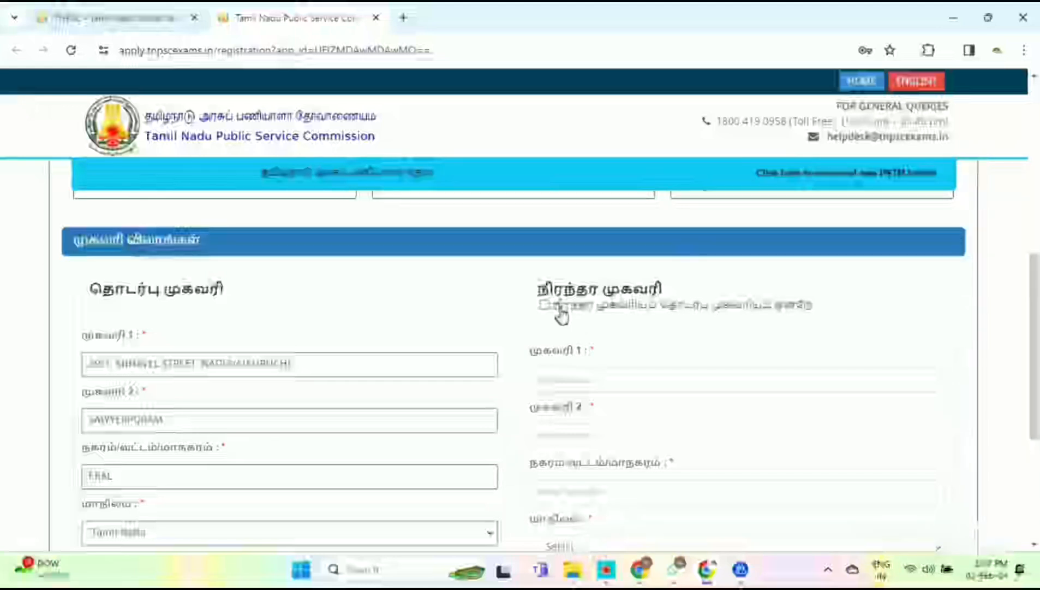
left_click_drag(563, 316, 737, 323)
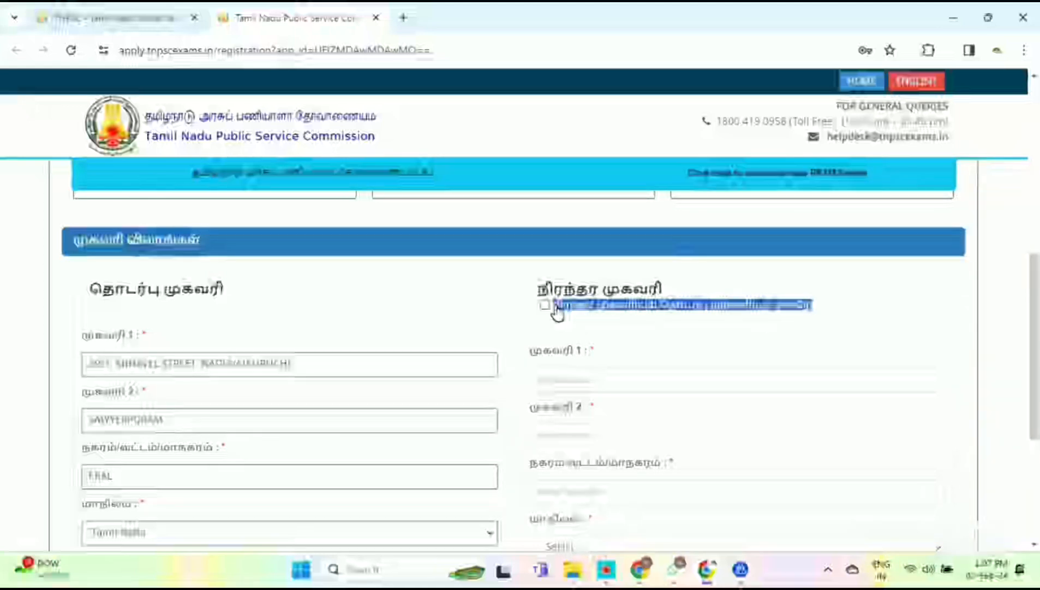
left_click(547, 306)
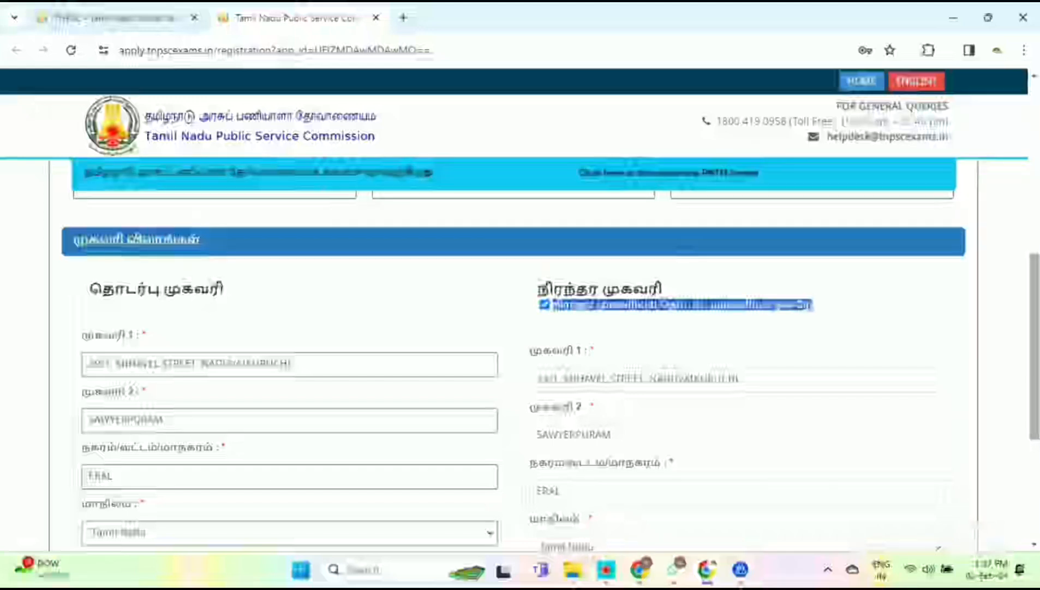
scroll(519, 382, "down", 5)
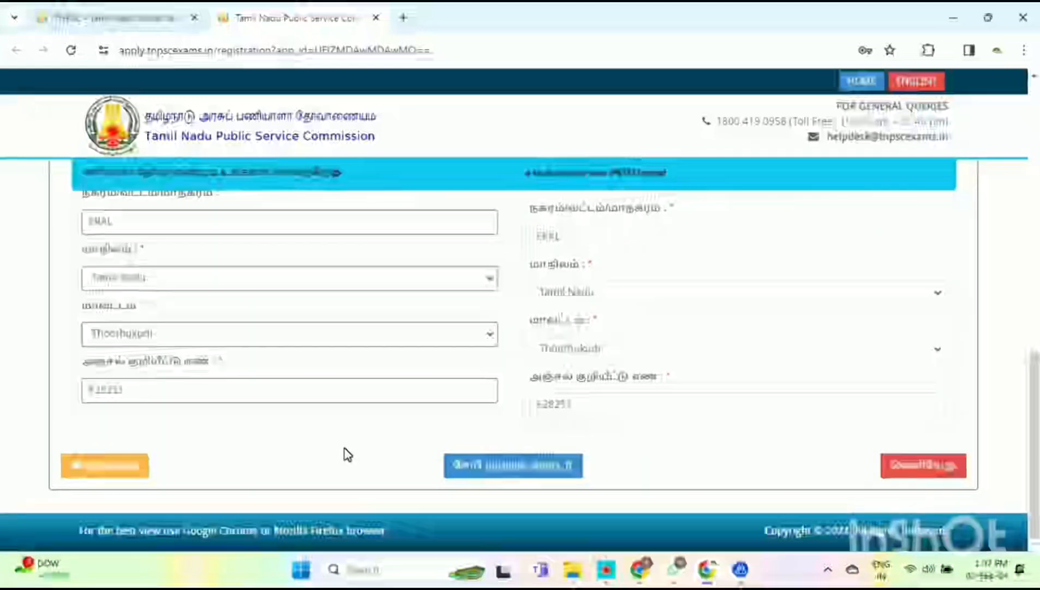
left_click(562, 470)
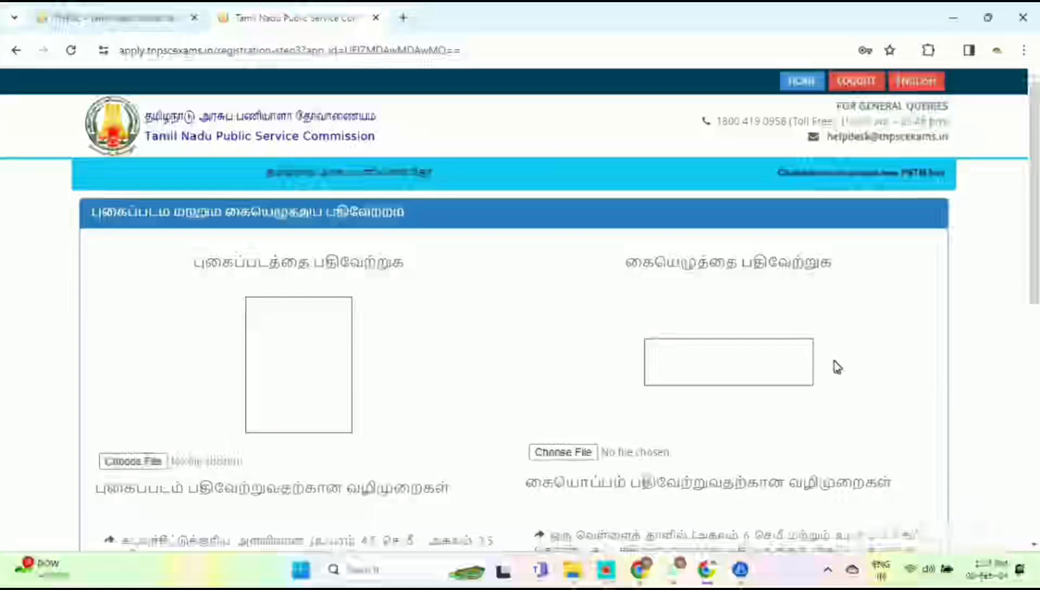
- Read the instructions for uploading the photograph and the signature
scroll(837, 367, "down", 3)
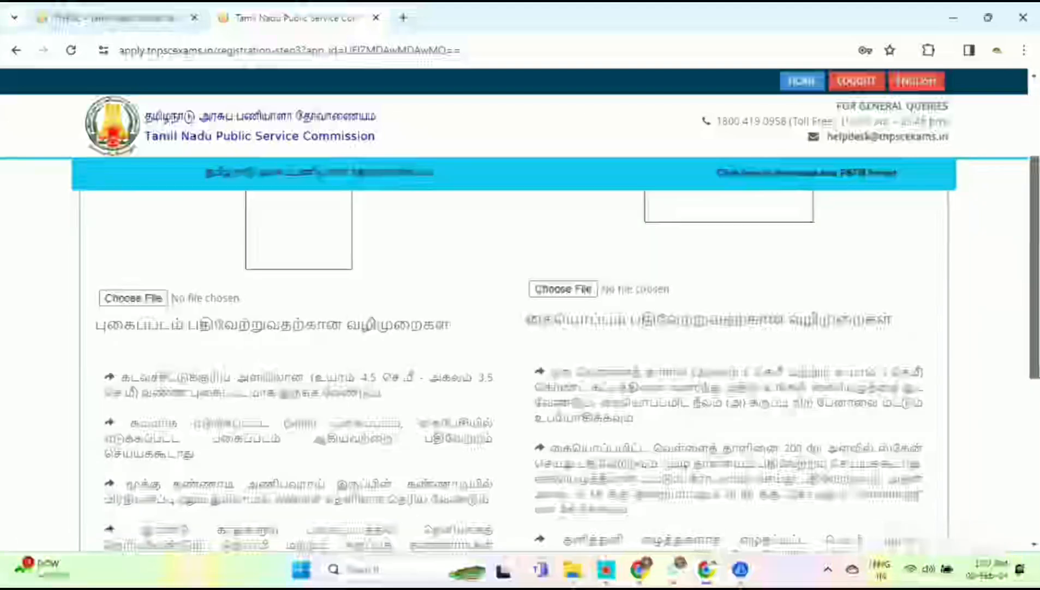
scroll(514, 371, "down", 1)
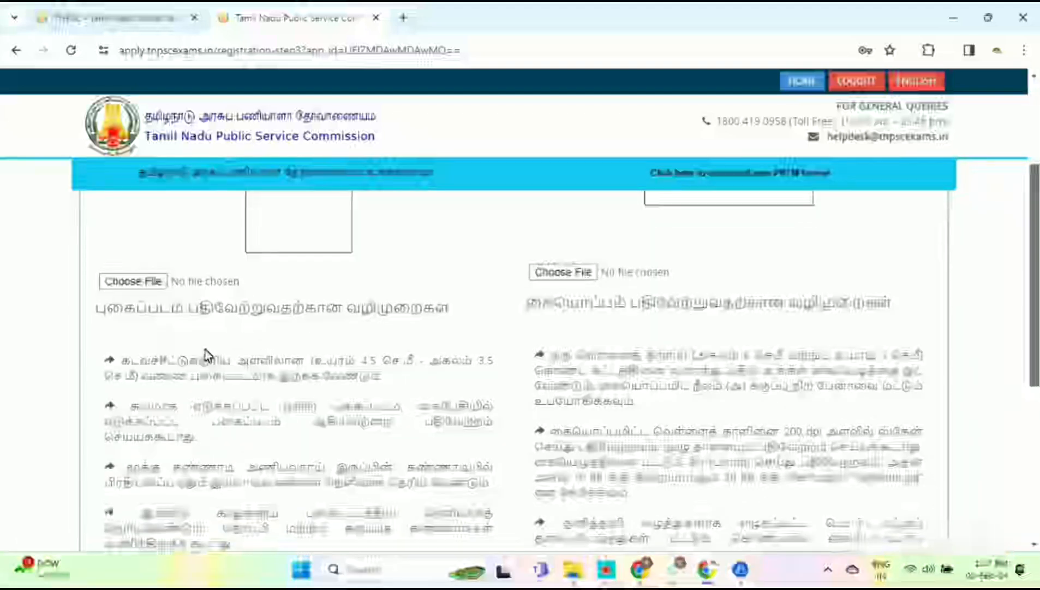
left_click_drag(121, 361, 399, 384)
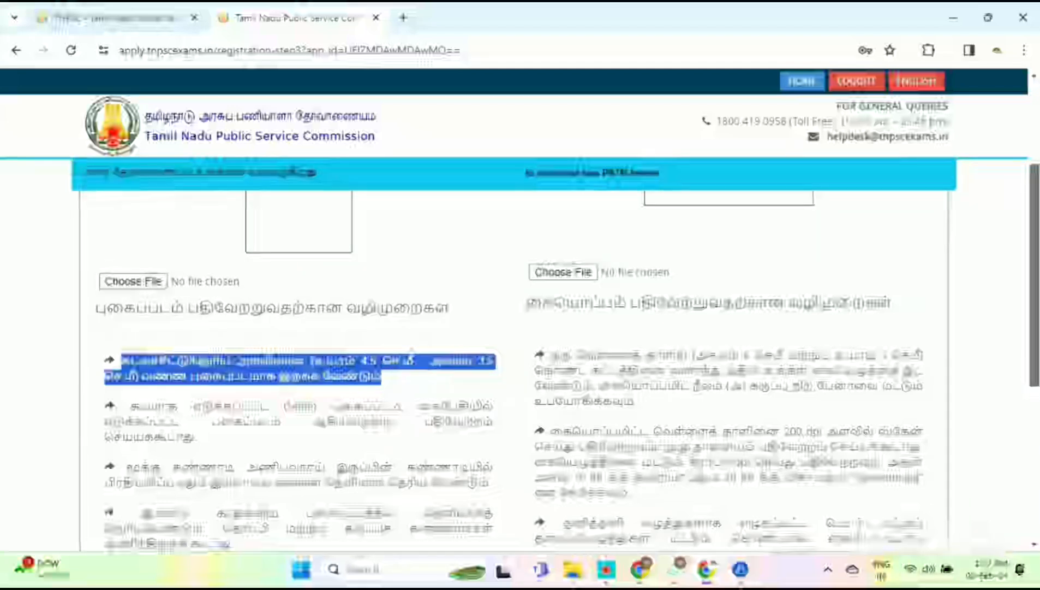
scroll(514, 371, "down", 1)
scroll(514, 371, "down", 3)
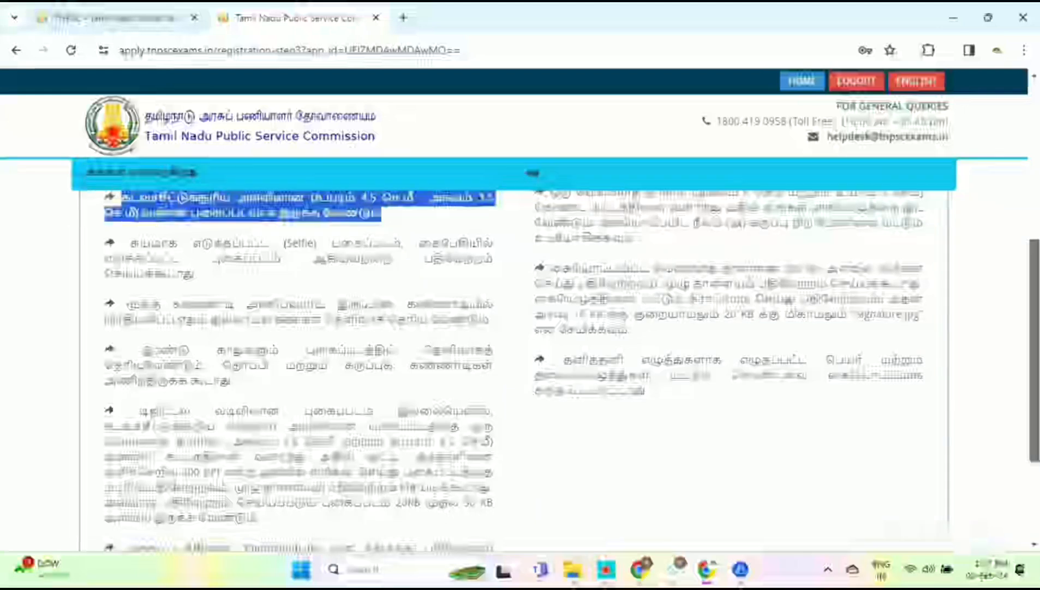
scroll(520, 320, "down", 1)
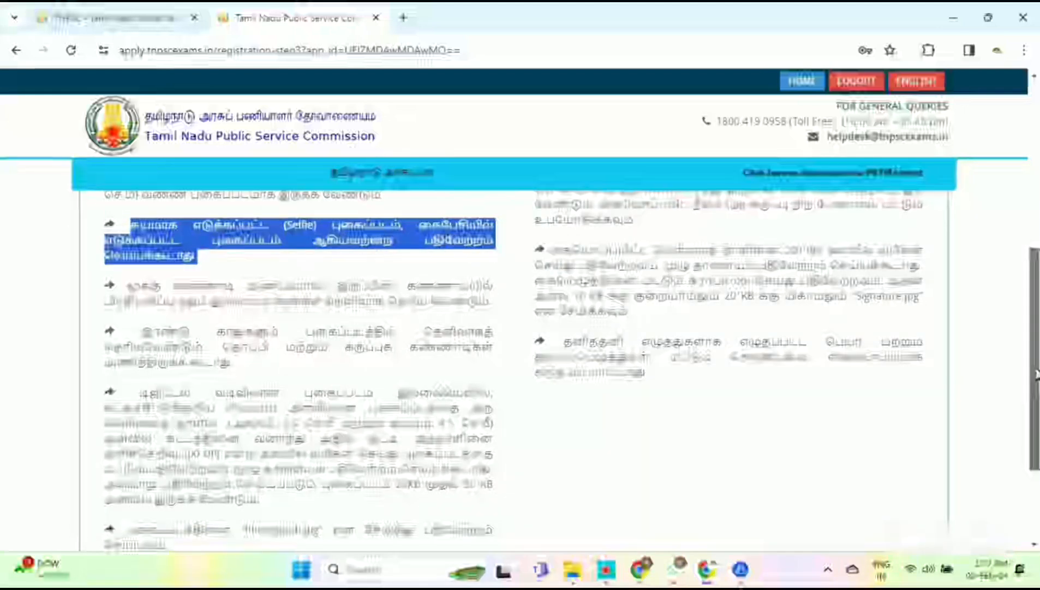
scroll(1036, 374, "down", 2)
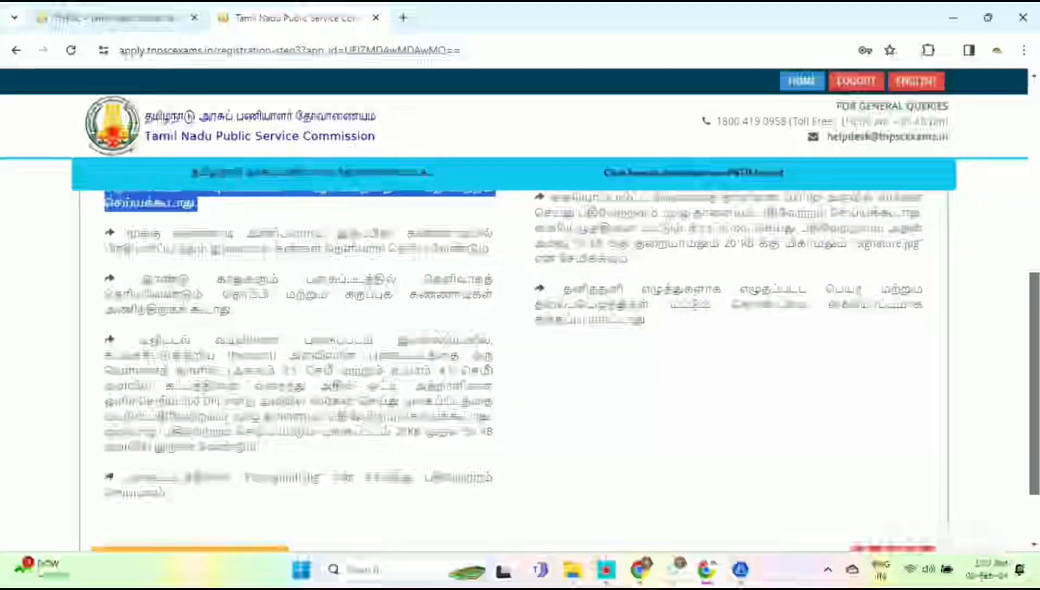
left_click_drag(147, 280, 285, 314)
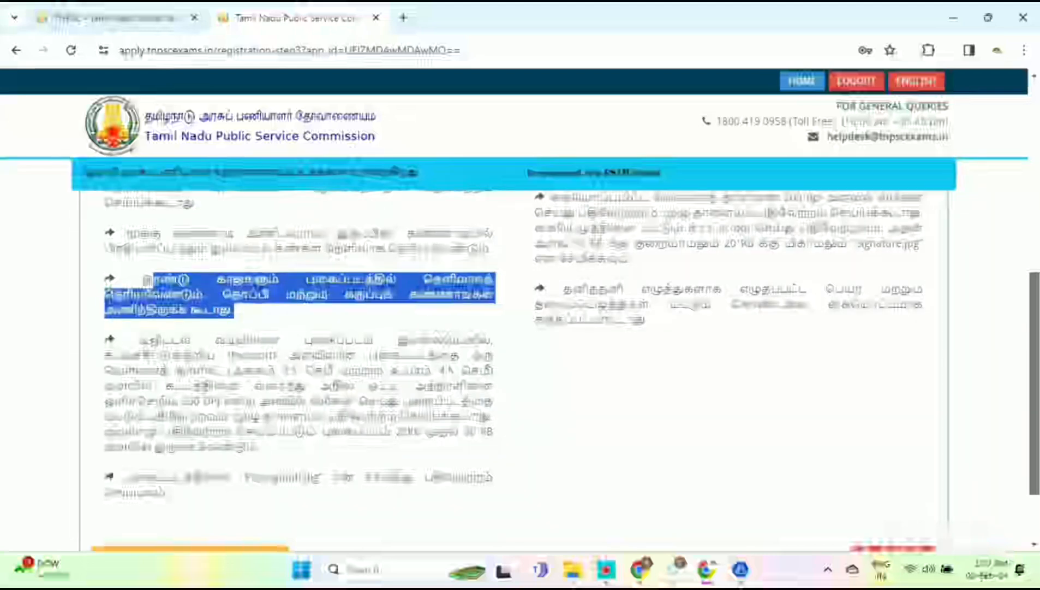
left_click_drag(140, 339, 285, 432)
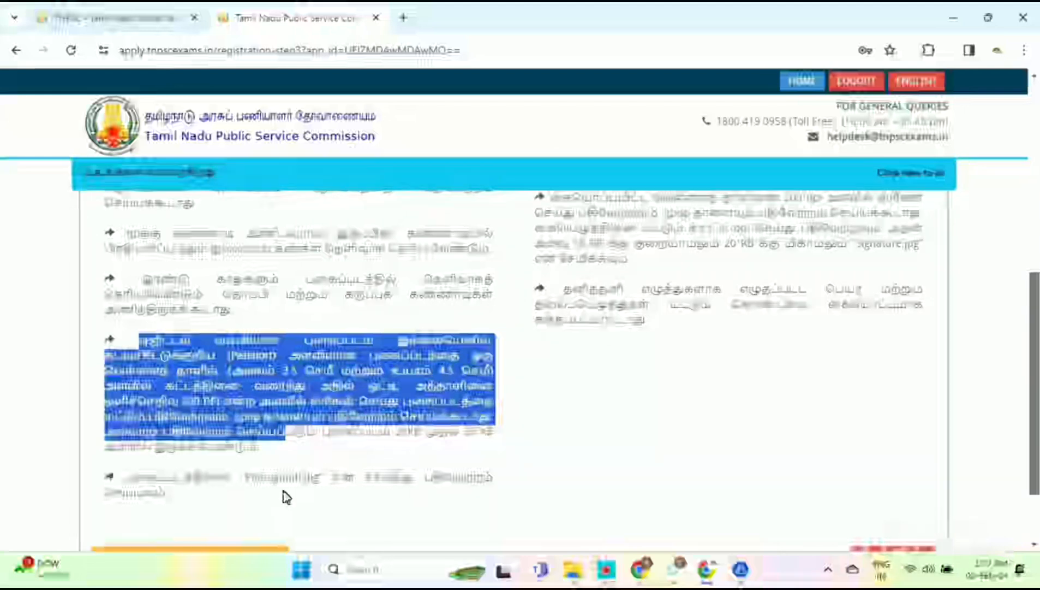
left_click(346, 416)
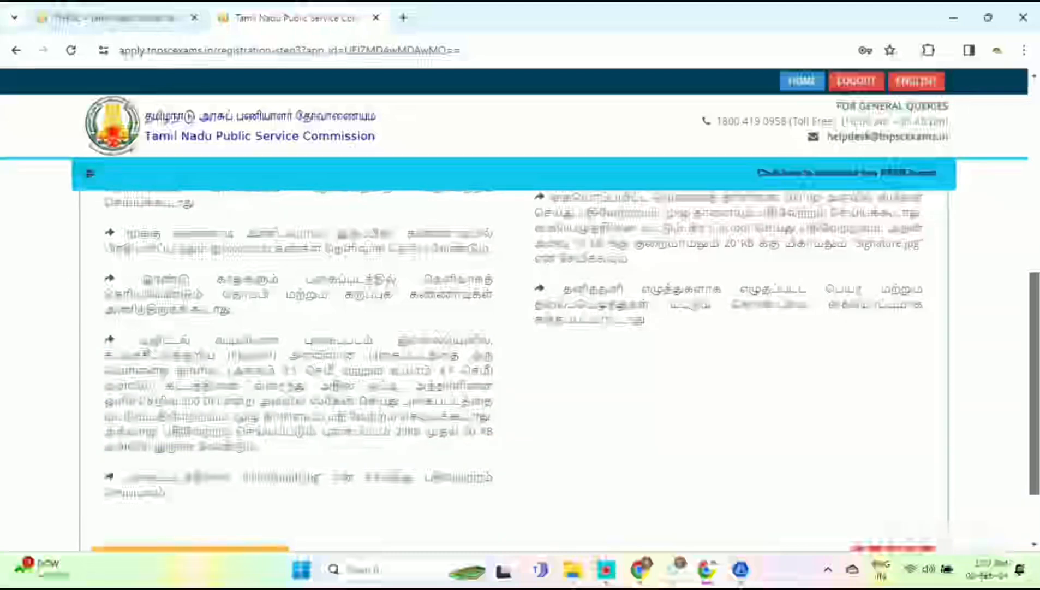
double_click(311, 477)
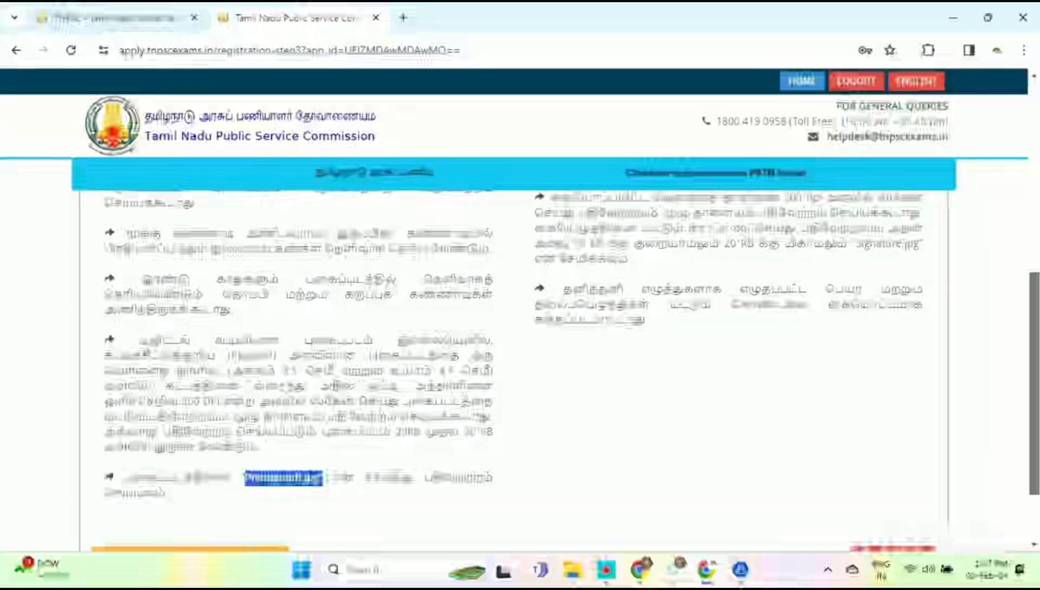
scroll(513, 355, "up", 1)
scroll(837, 341, "up", 2)
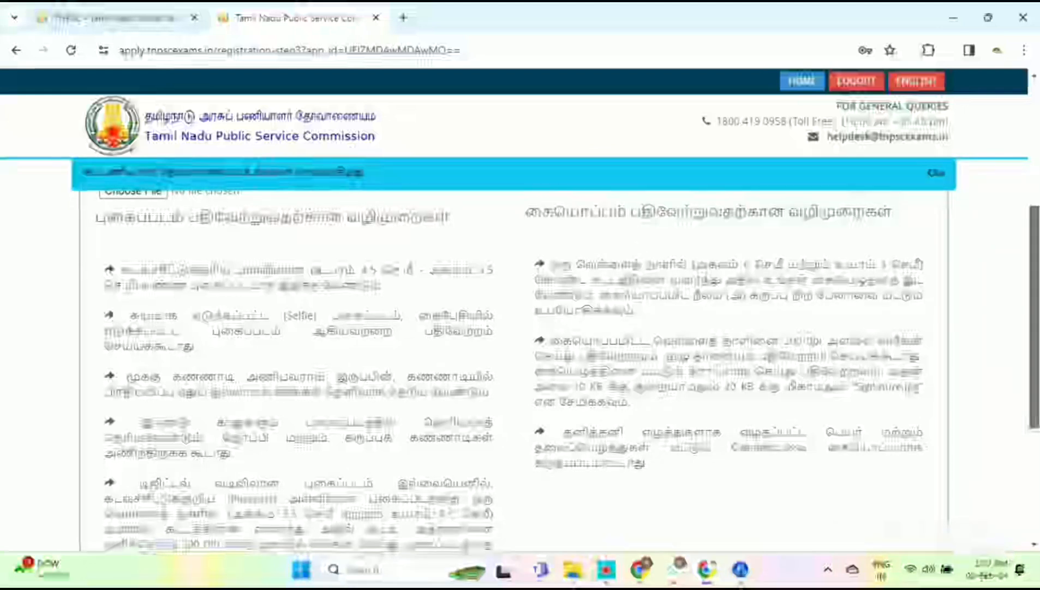
left_click_drag(550, 264, 654, 330)
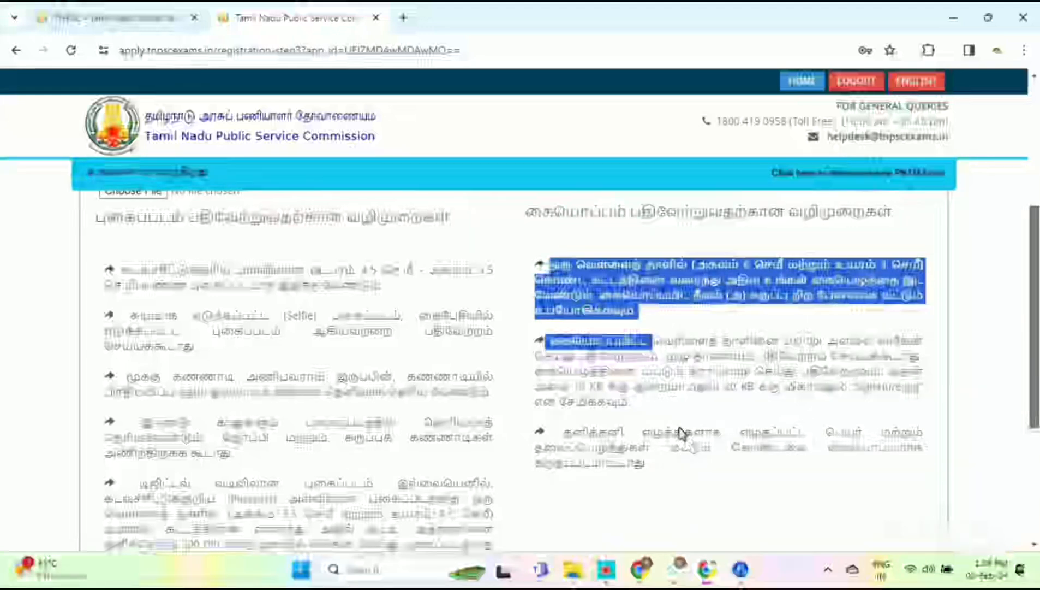
left_click(655, 400)
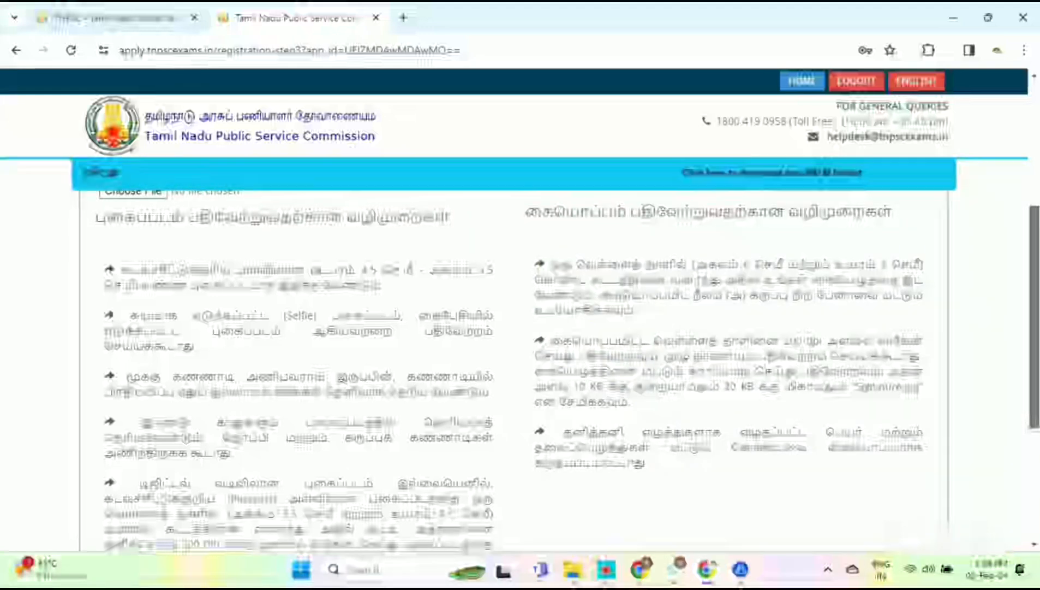
triple_click(675, 403)
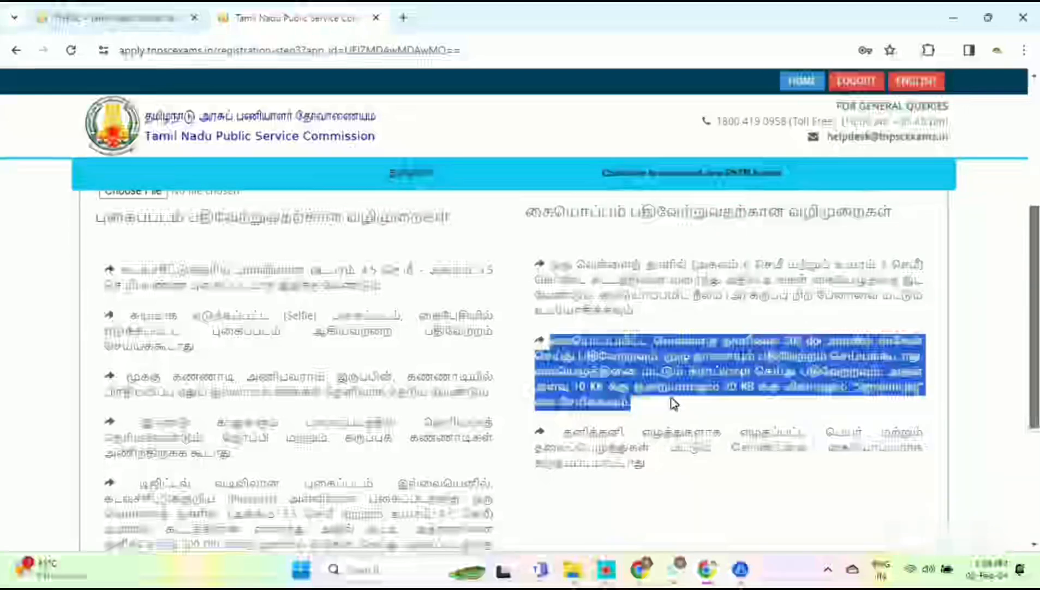
left_click(662, 472)
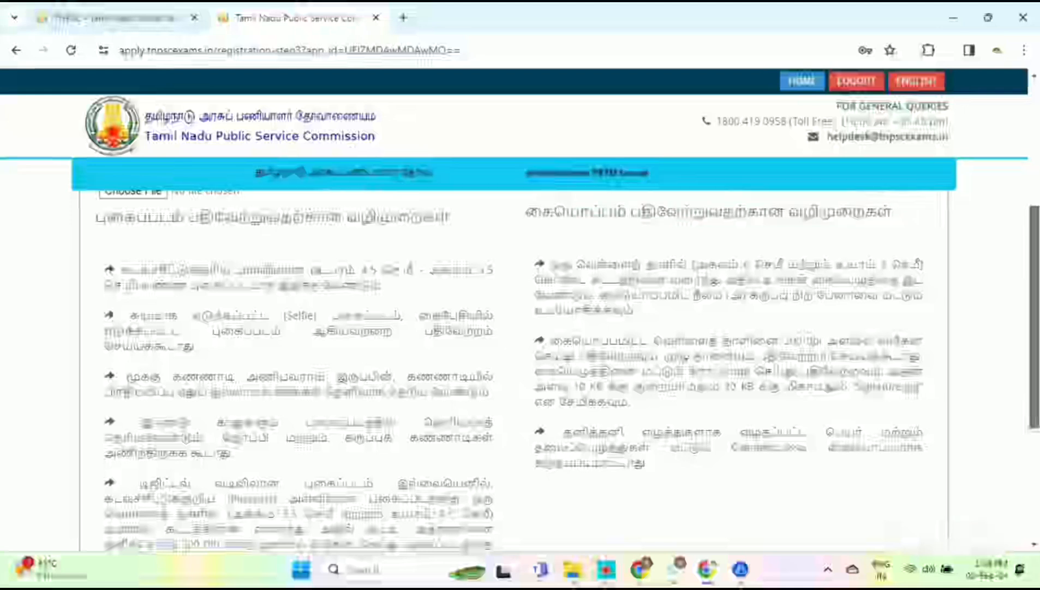
triple_click(629, 474)
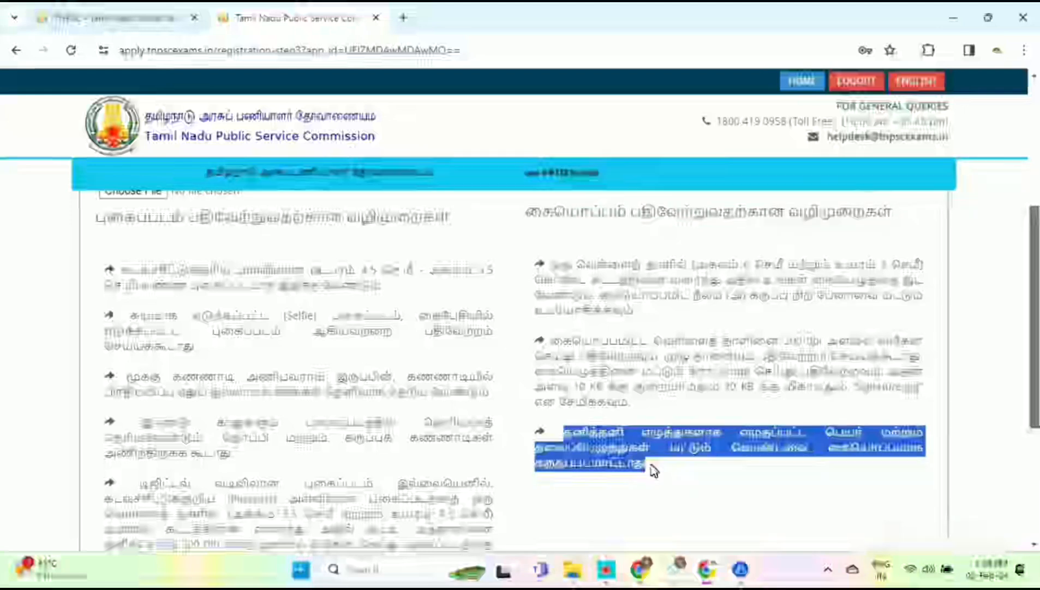
left_click(715, 504)
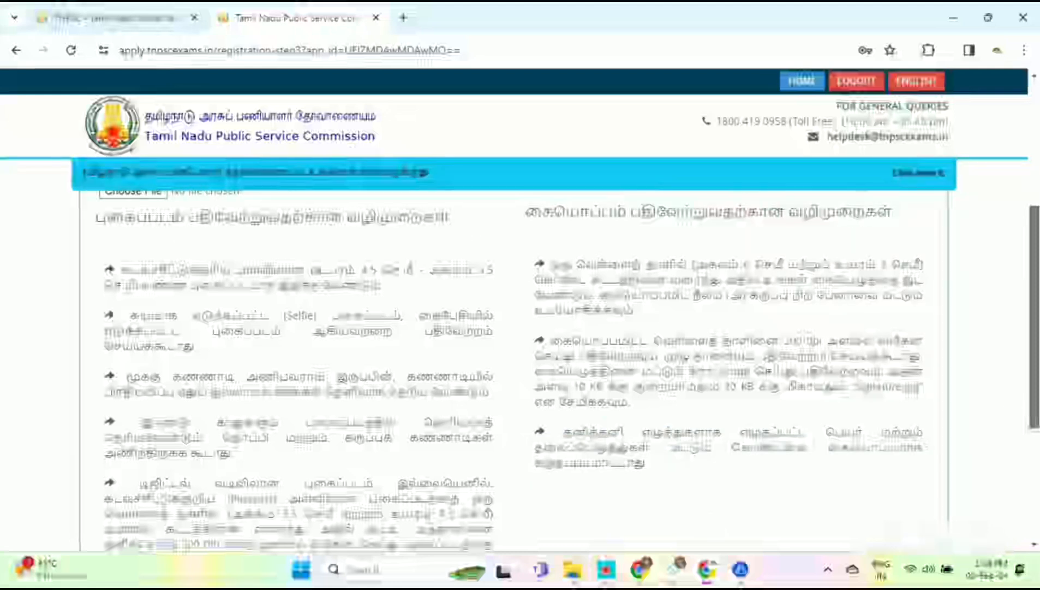
double_click(907, 387)
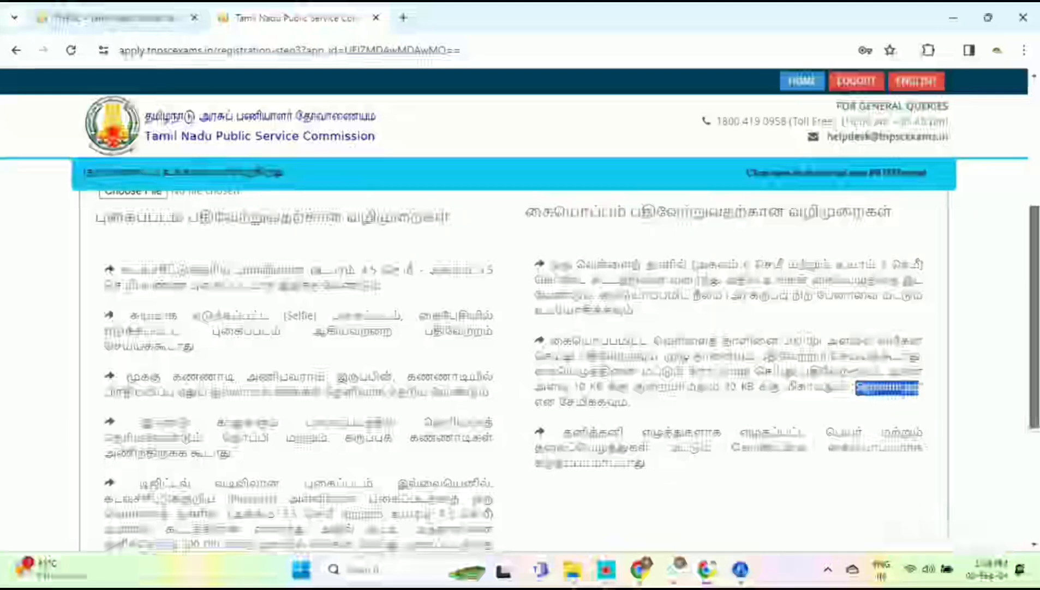
scroll(1035, 287, "up", 4)
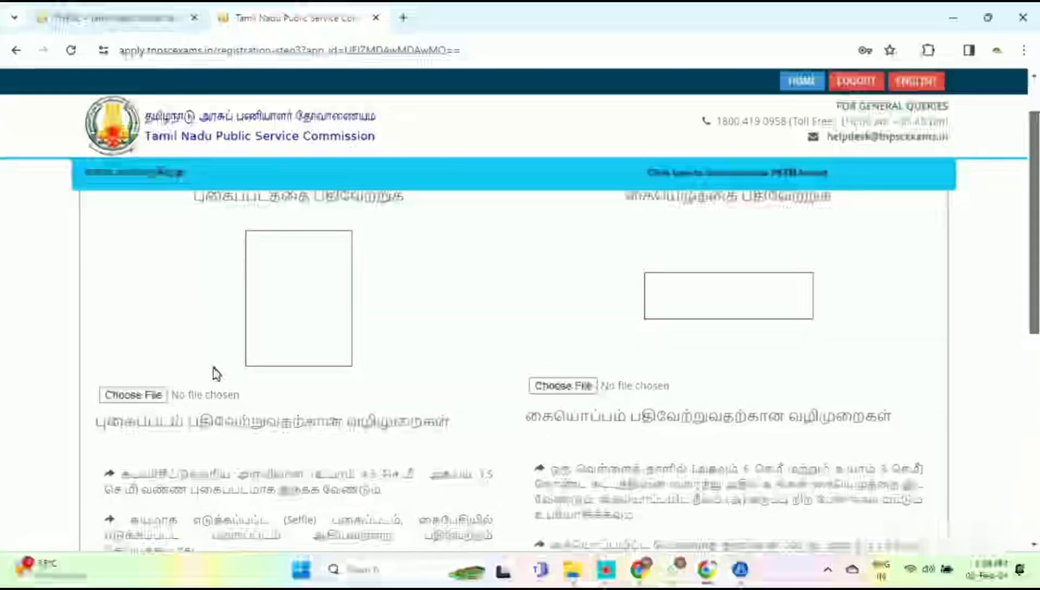
- Upload the image named Photograph from the applicant's folder on the Desktop as the candidate photo
left_click(156, 399)
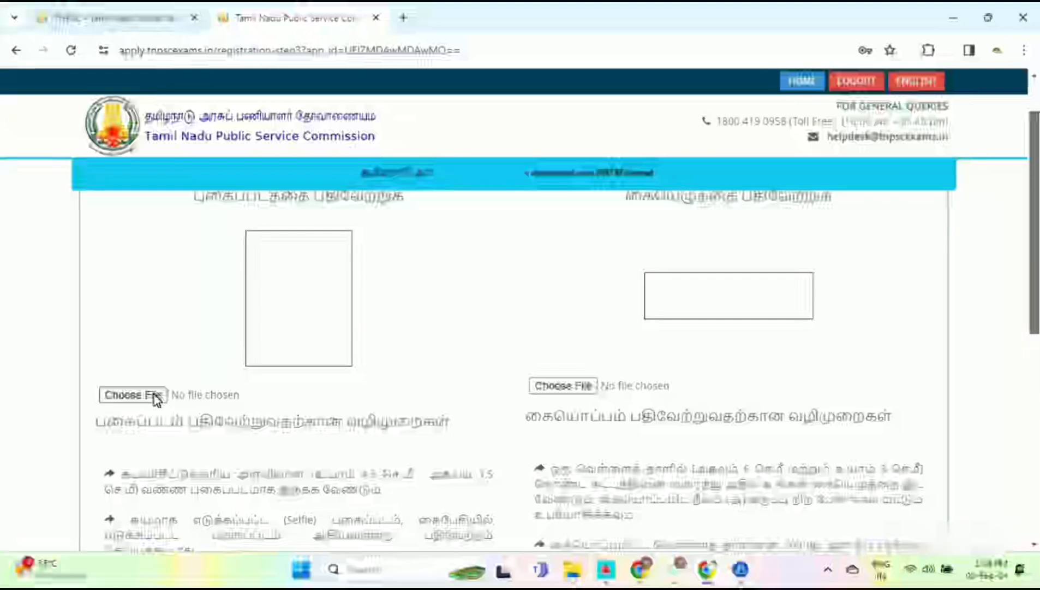
left_click(157, 400)
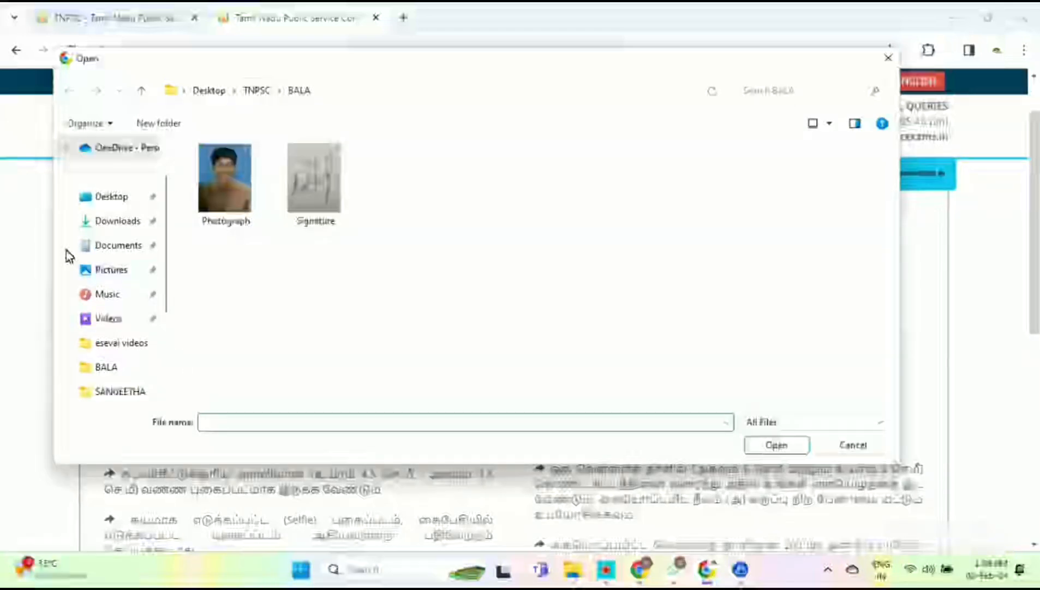
left_click(109, 203)
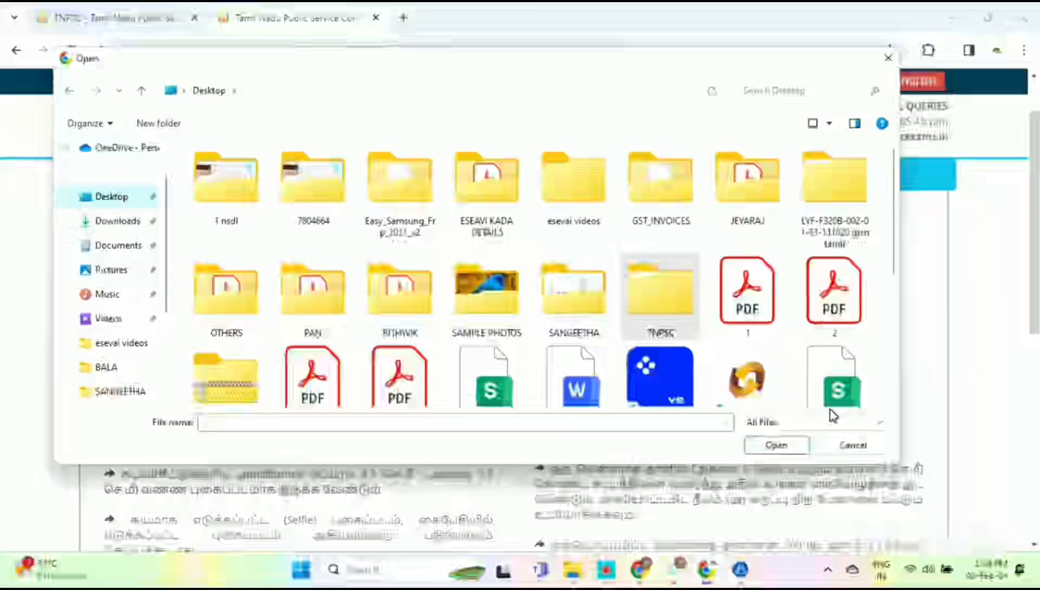
double_click(588, 288)
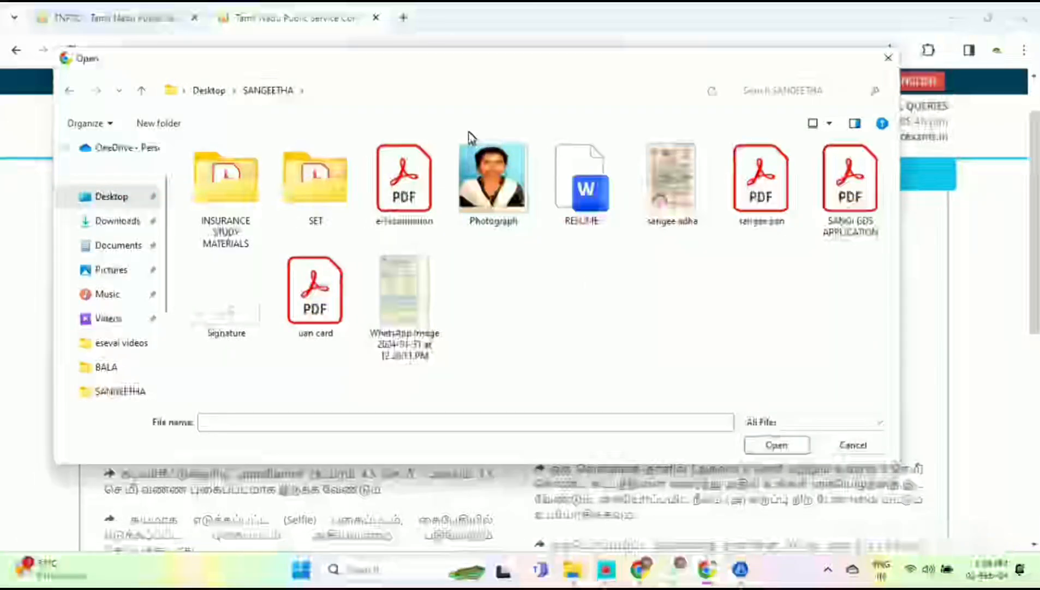
left_click(498, 190)
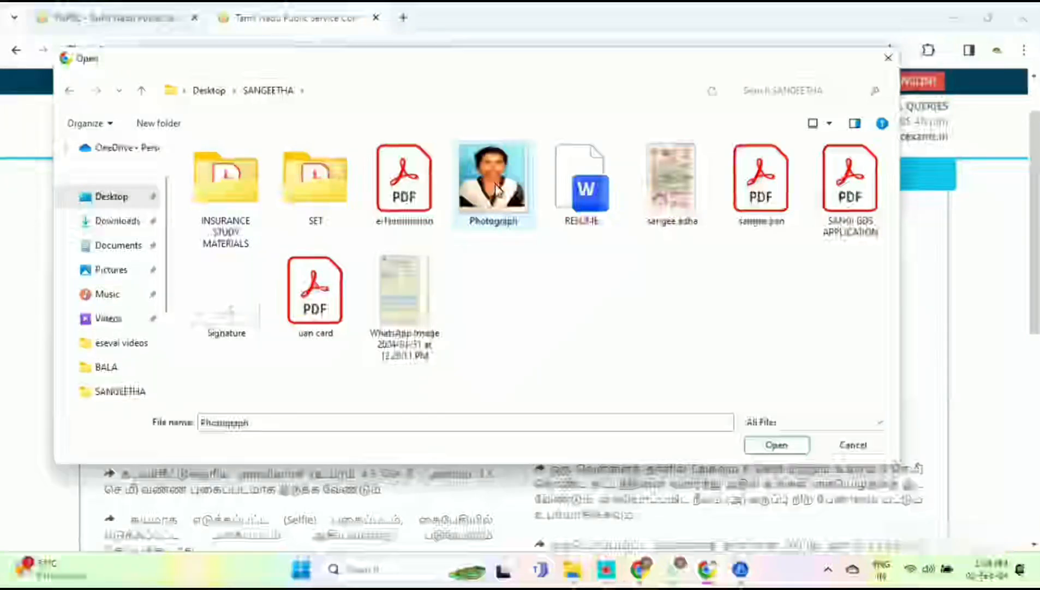
left_click(781, 451)
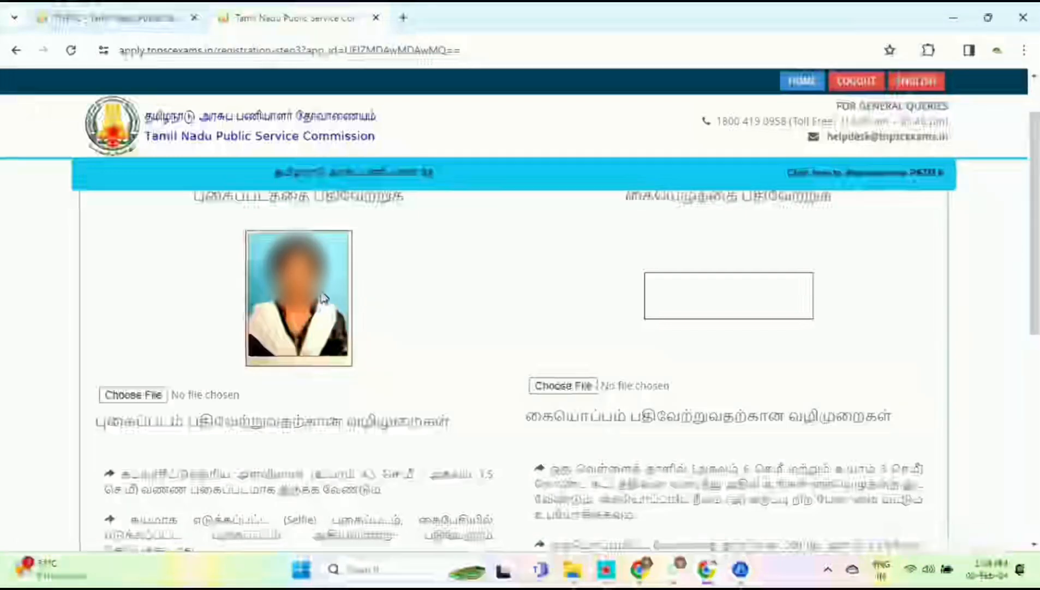
- Upload the image named Signature from the same folder as the candidate signature
left_click(565, 389)
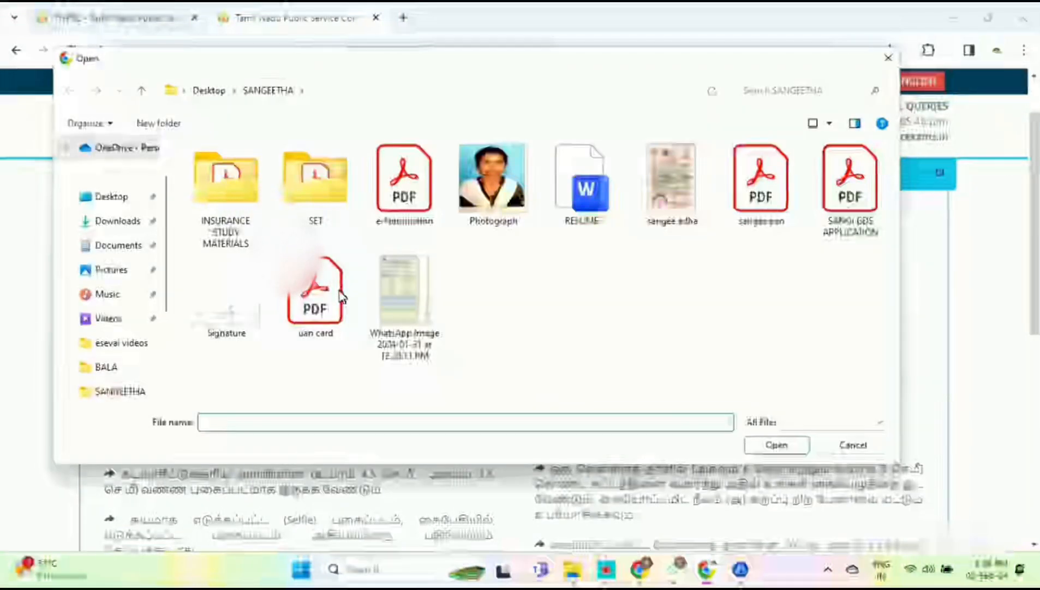
left_click(224, 313)
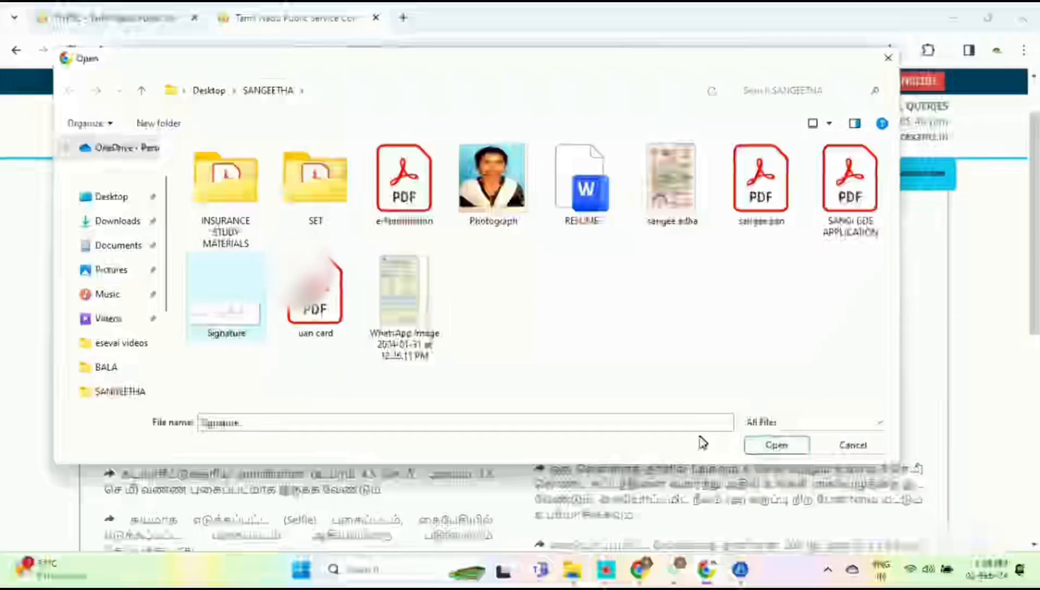
left_click(772, 445)
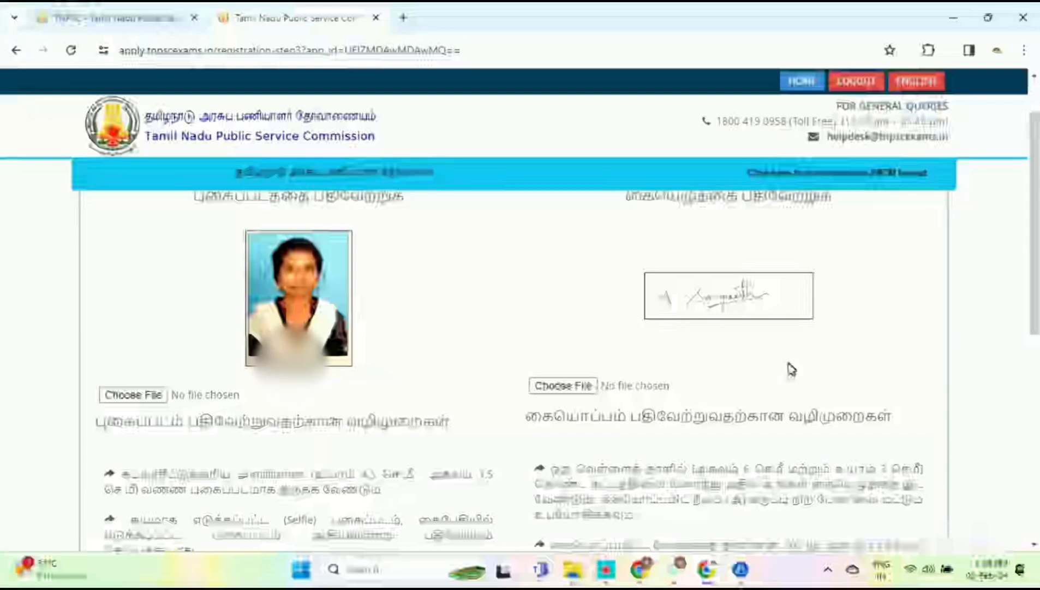
scroll(789, 367, "down", 5)
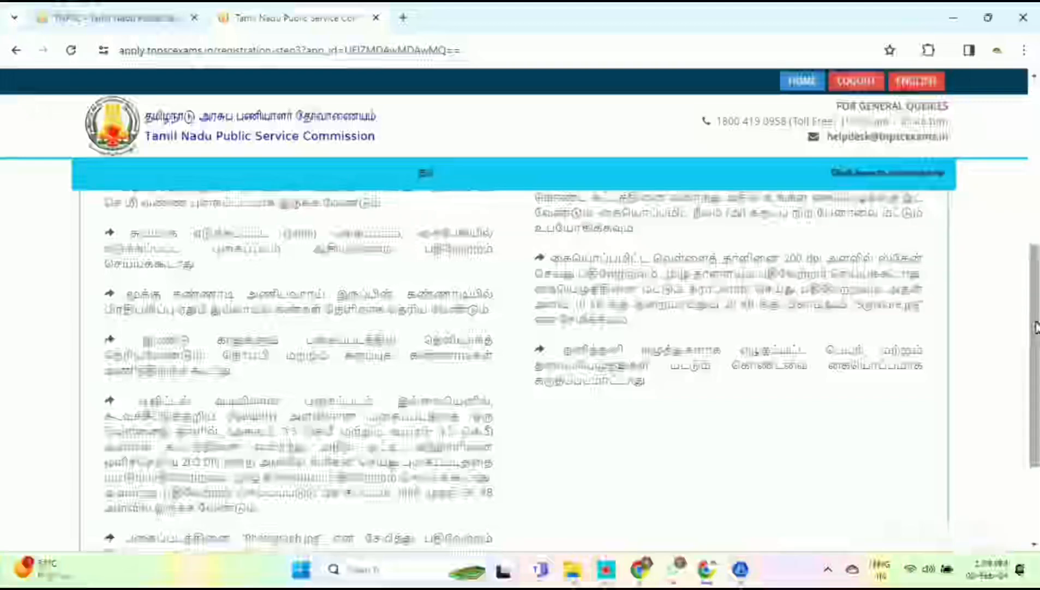
scroll(1036, 328, "down", 3)
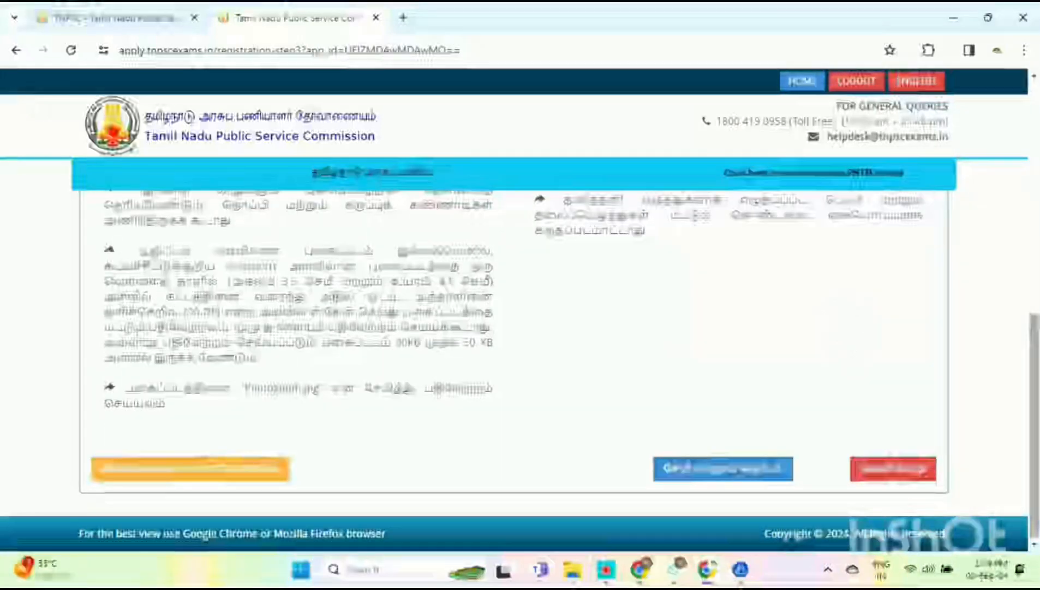
- Save the uploaded photo and signature and review the registration preview details from top to bottom
left_click(696, 479)
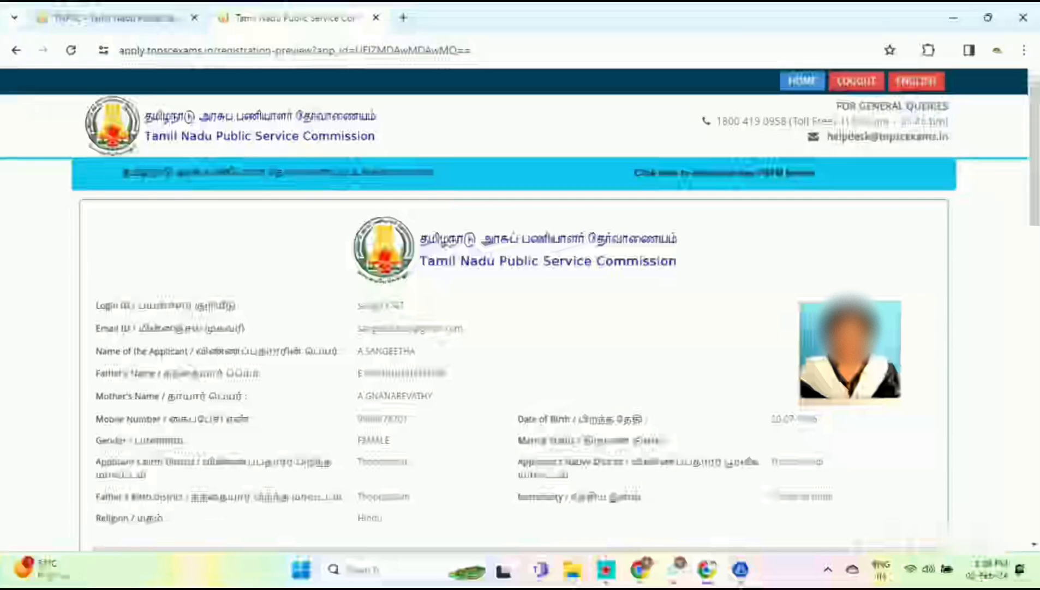
scroll(513, 360, "down", 4)
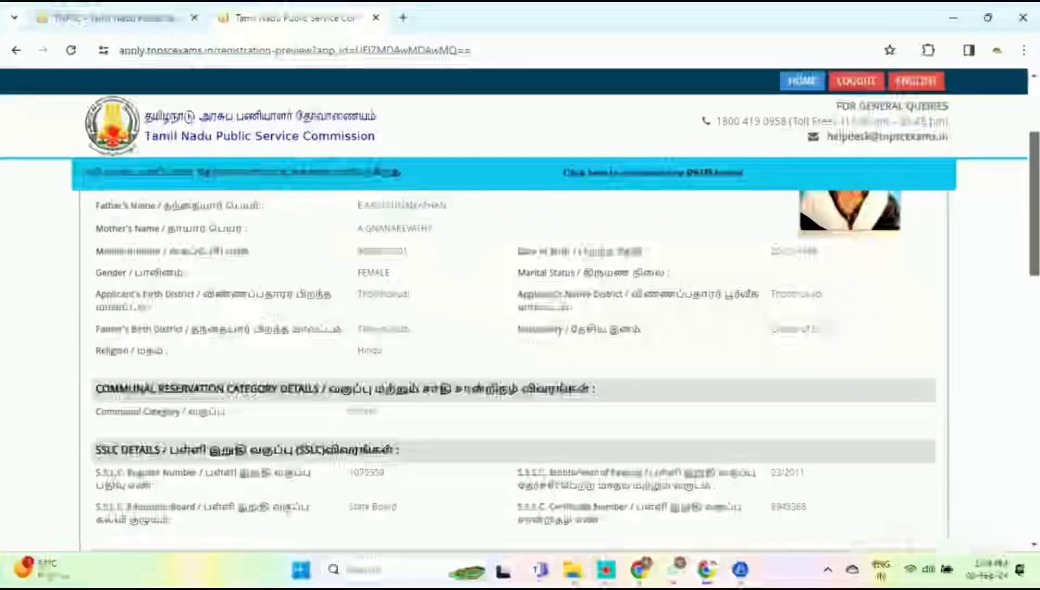
scroll(514, 360, "down", 3)
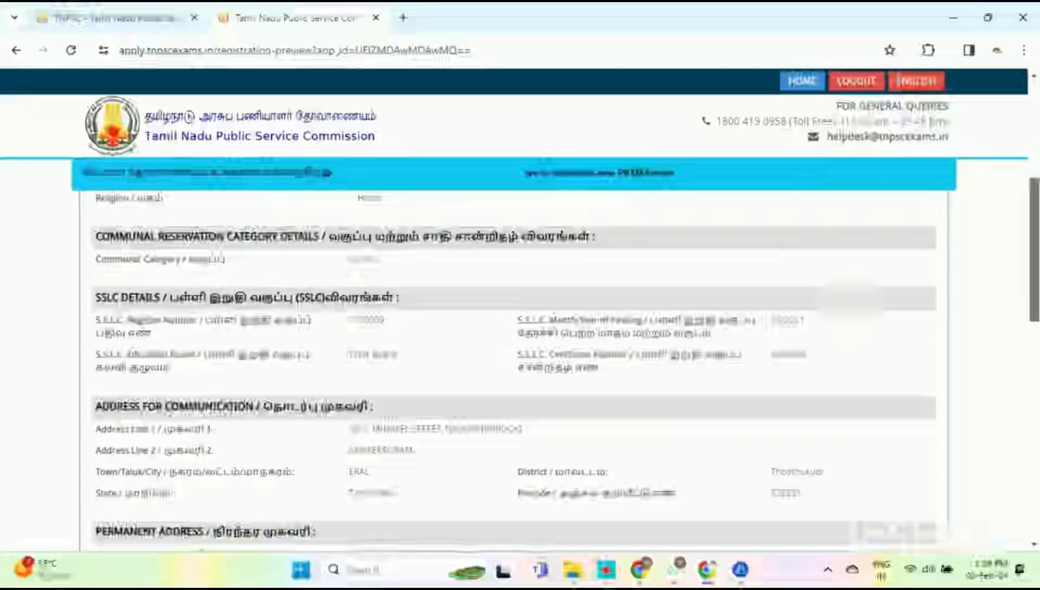
scroll(513, 360, "up", 4)
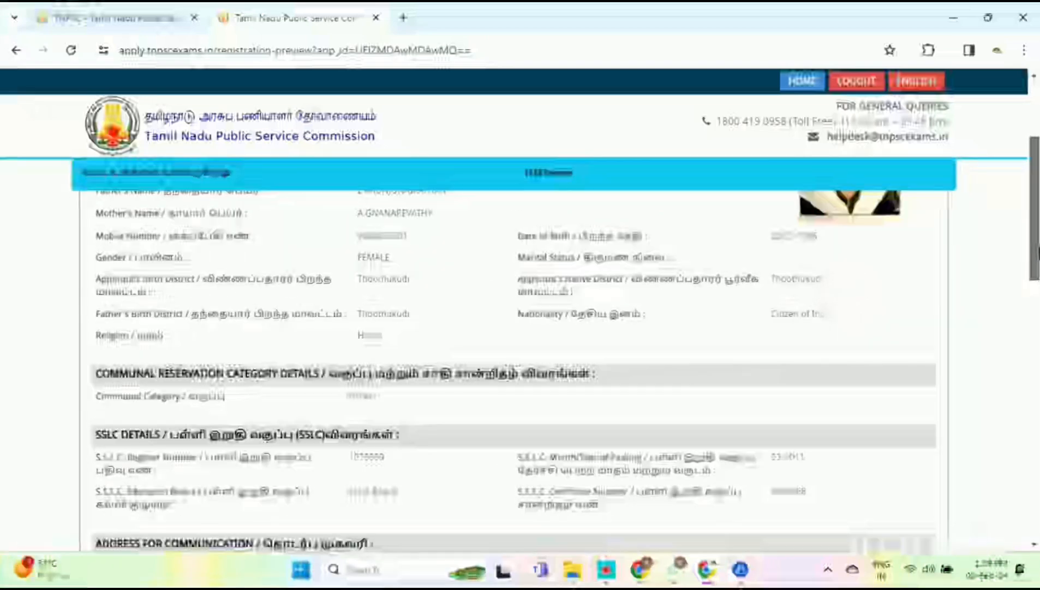
scroll(513, 360, "up", 4)
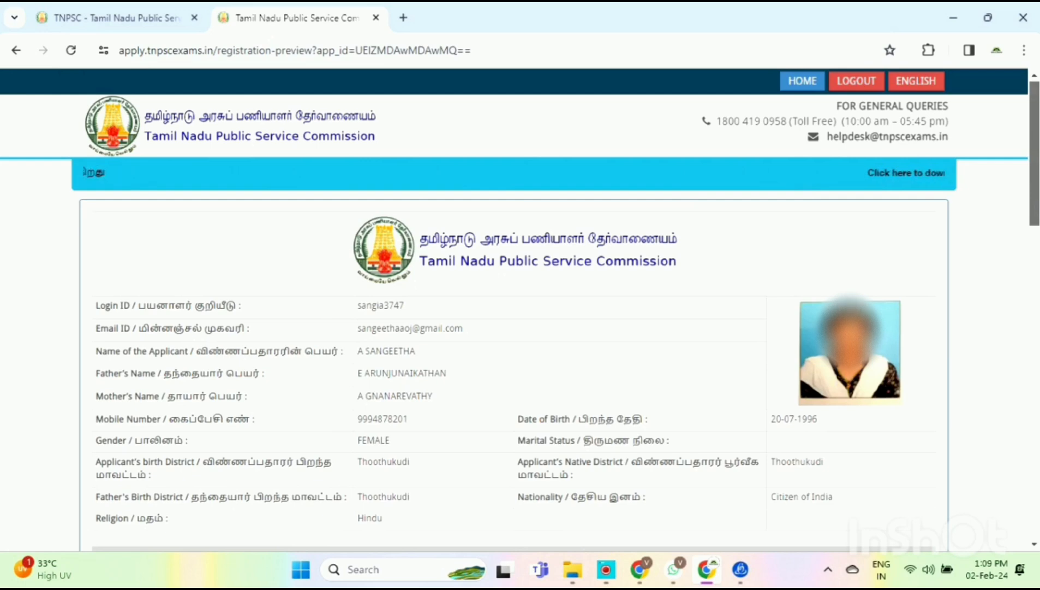
scroll(513, 360, "down", 5)
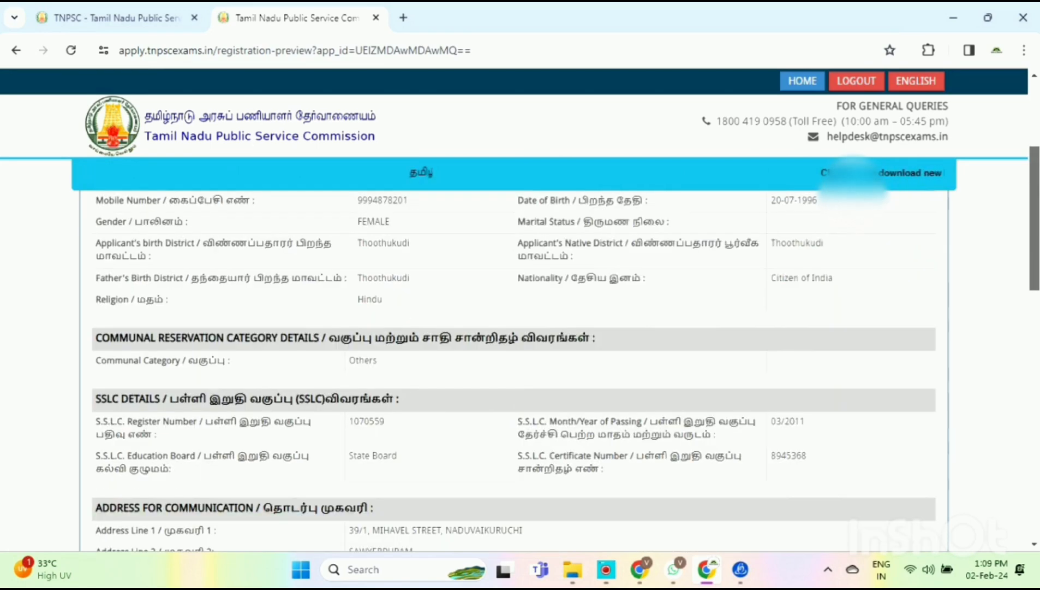
scroll(513, 360, "down", 3)
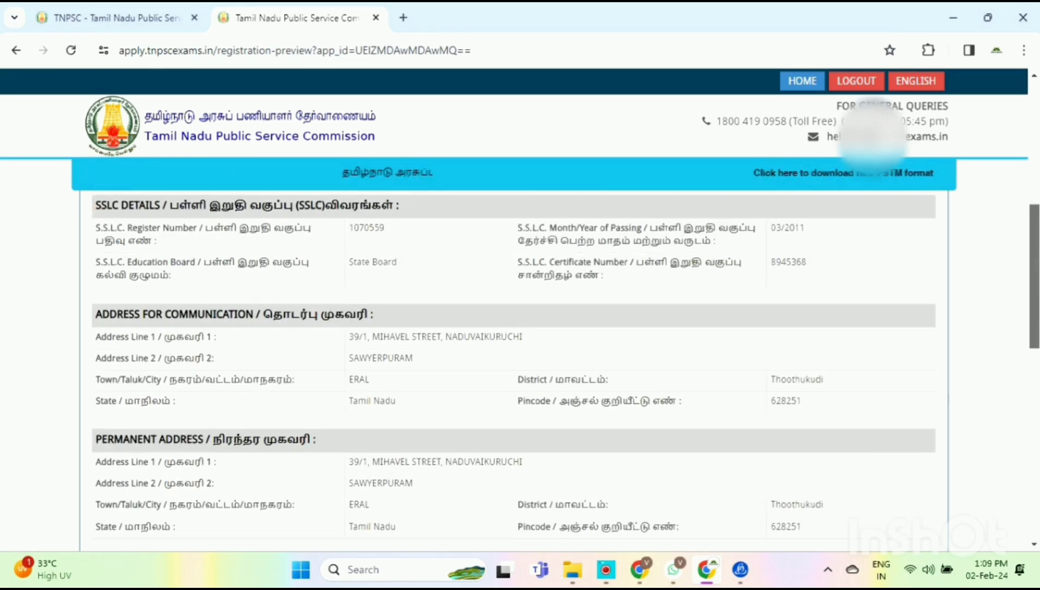
scroll(513, 360, "down", 2)
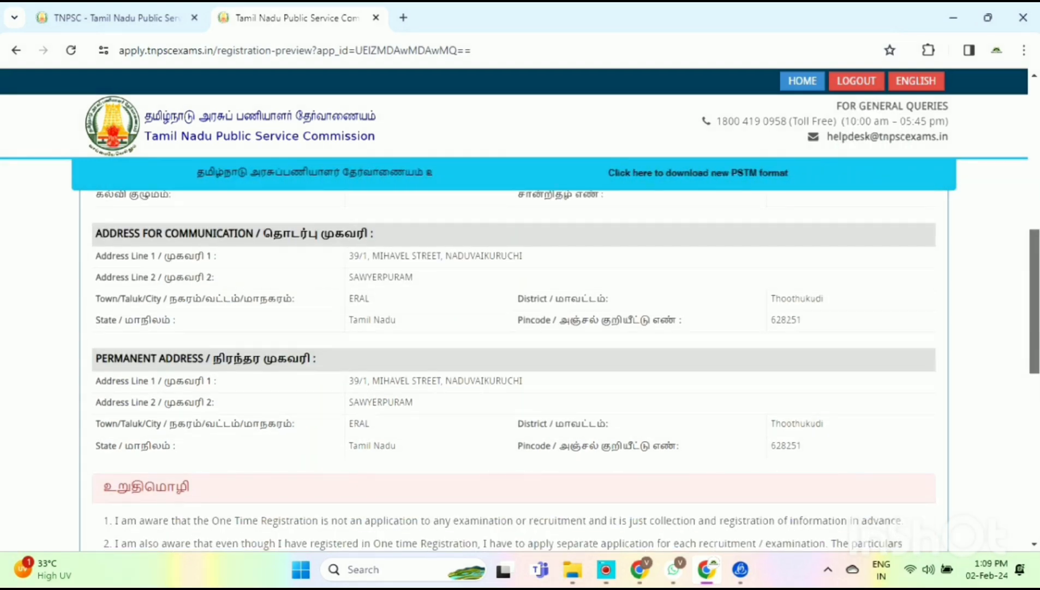
scroll(514, 361, "down", 2)
scroll(513, 360, "down", 1)
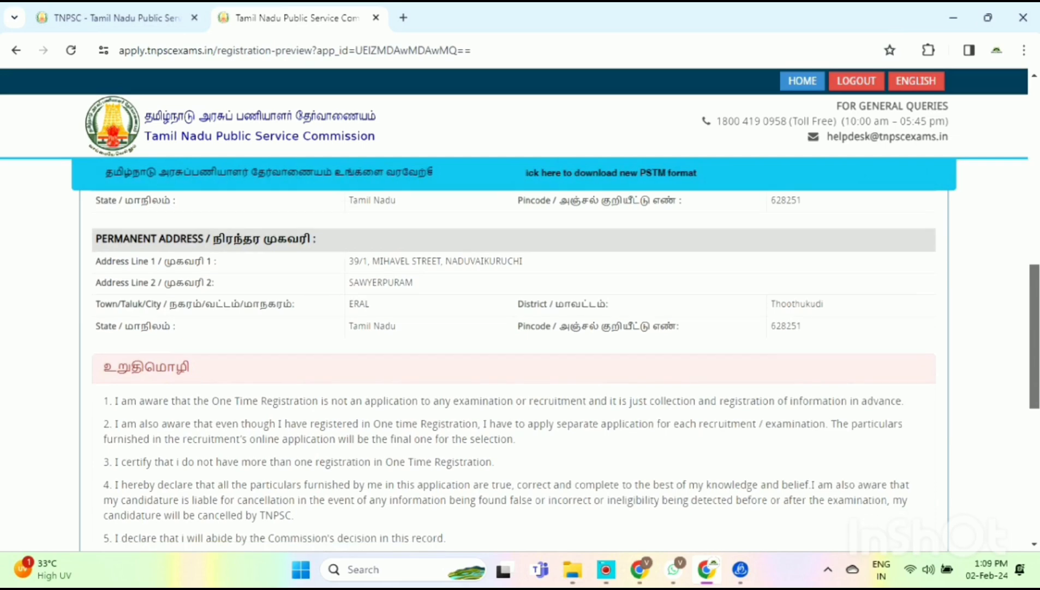
scroll(513, 361, "down", 1)
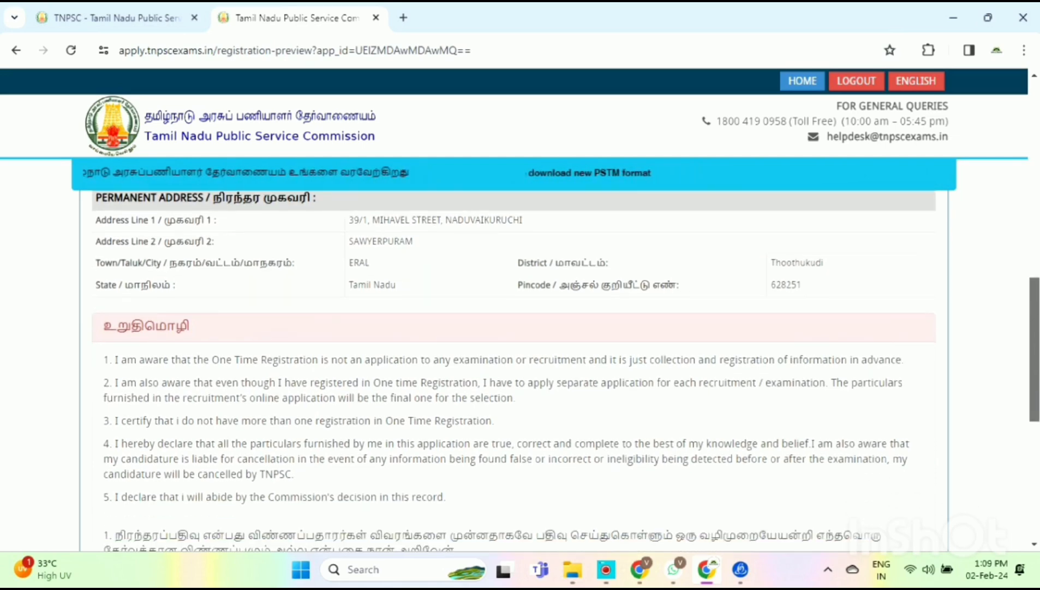
scroll(513, 361, "down", 5)
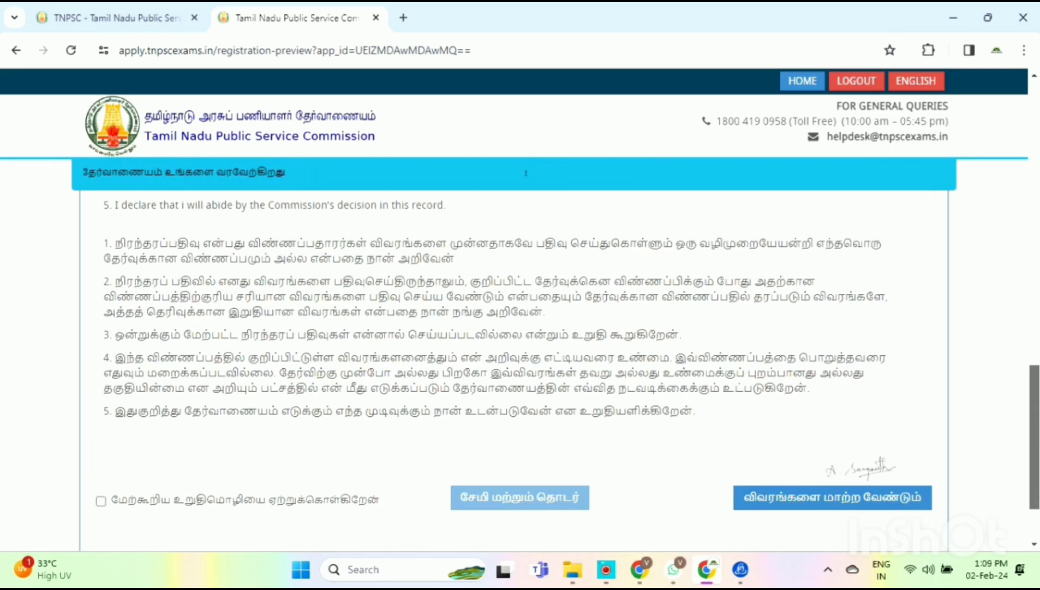
scroll(861, 404, "down", 2)
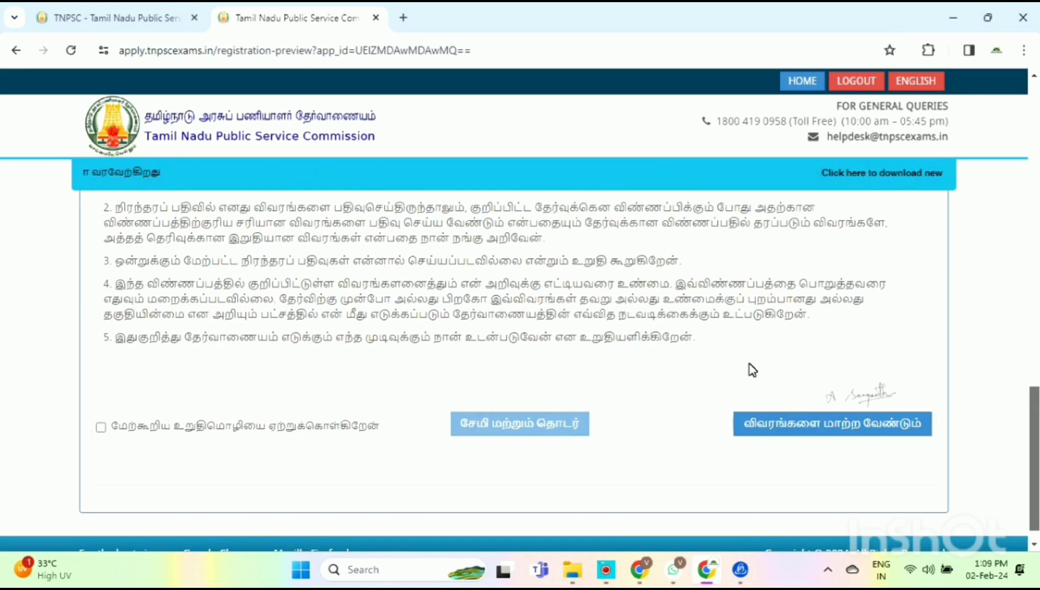
- Accept the declaration, save and continue, and acknowledge the confirmation dialog
left_click(101, 427)
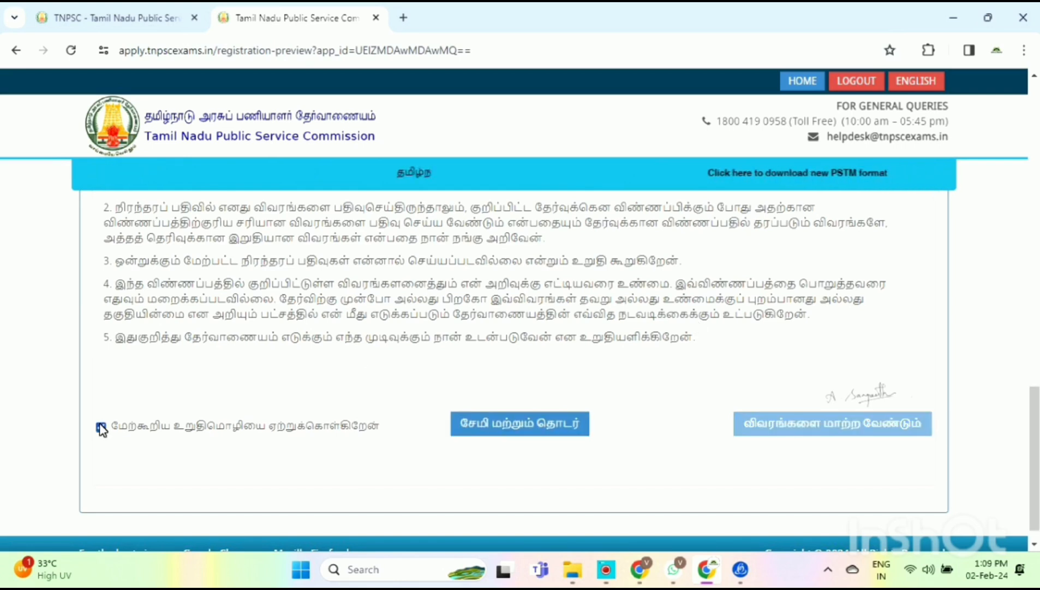
left_click(496, 428)
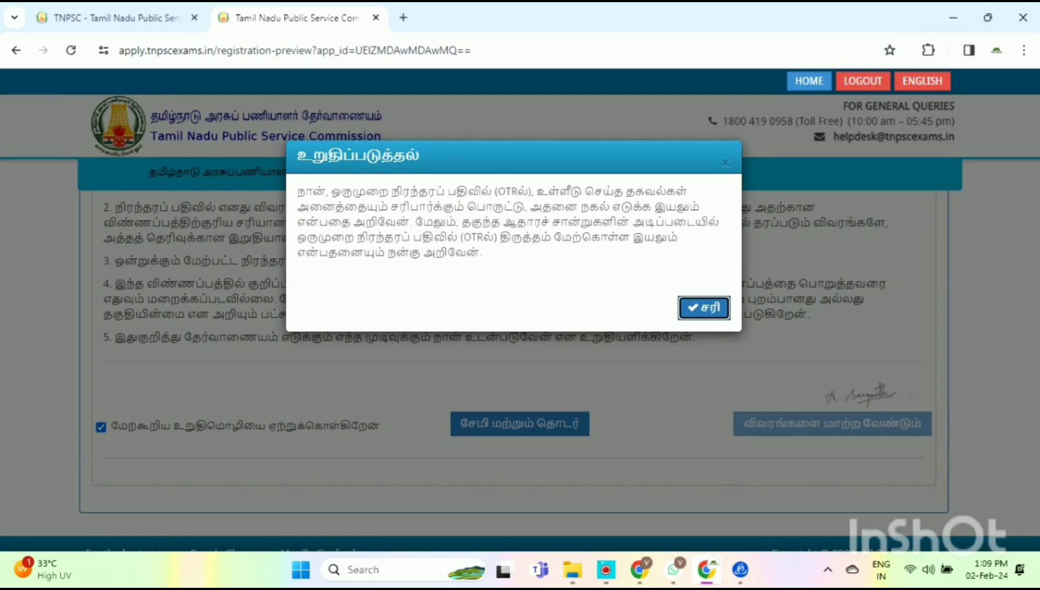
left_click_drag(298, 190, 534, 257)
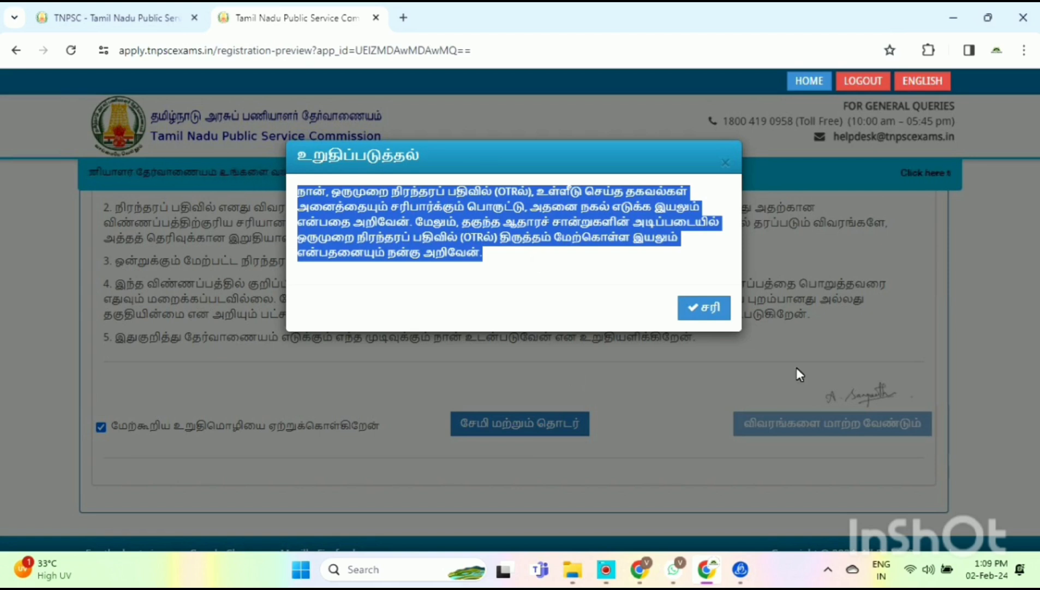
left_click(715, 310)
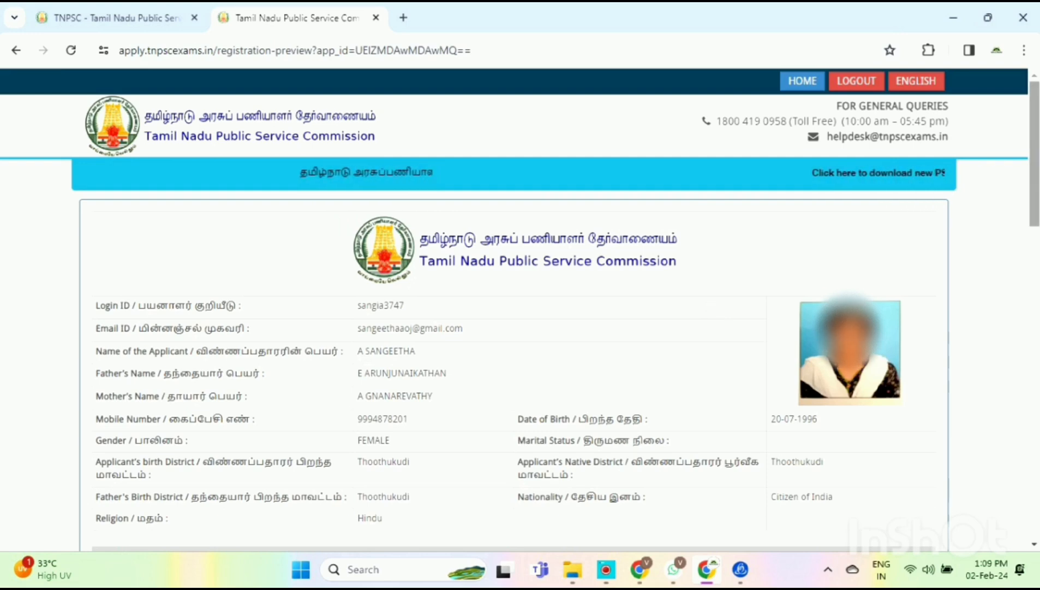
- Proceed from the final registration preview to the fee payment page
scroll(1038, 247, "down", 5)
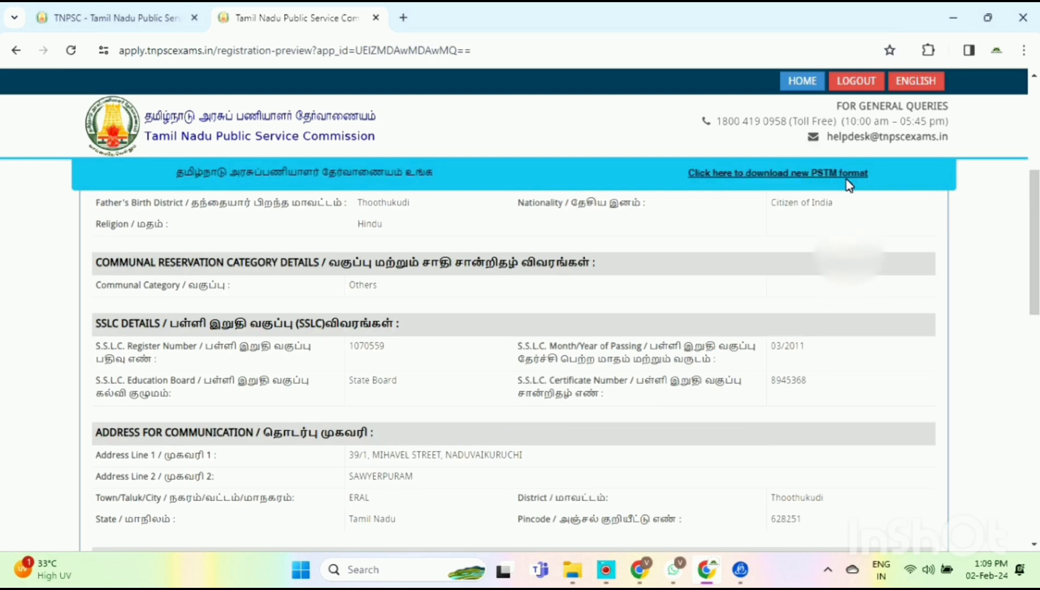
scroll(1020, 417, "down", 10)
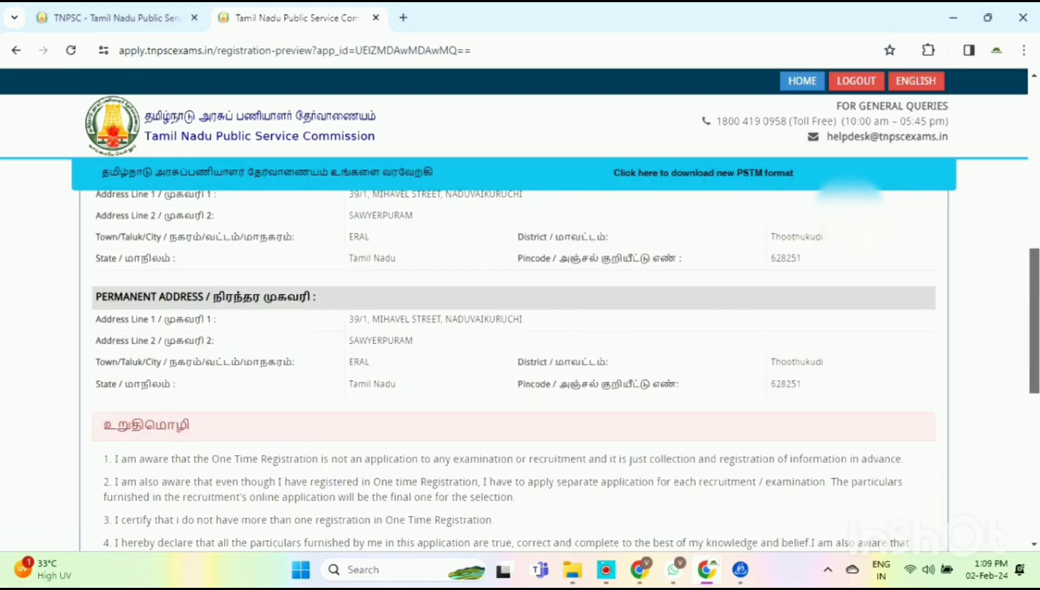
left_click_drag(1018, 411, 1018, 415)
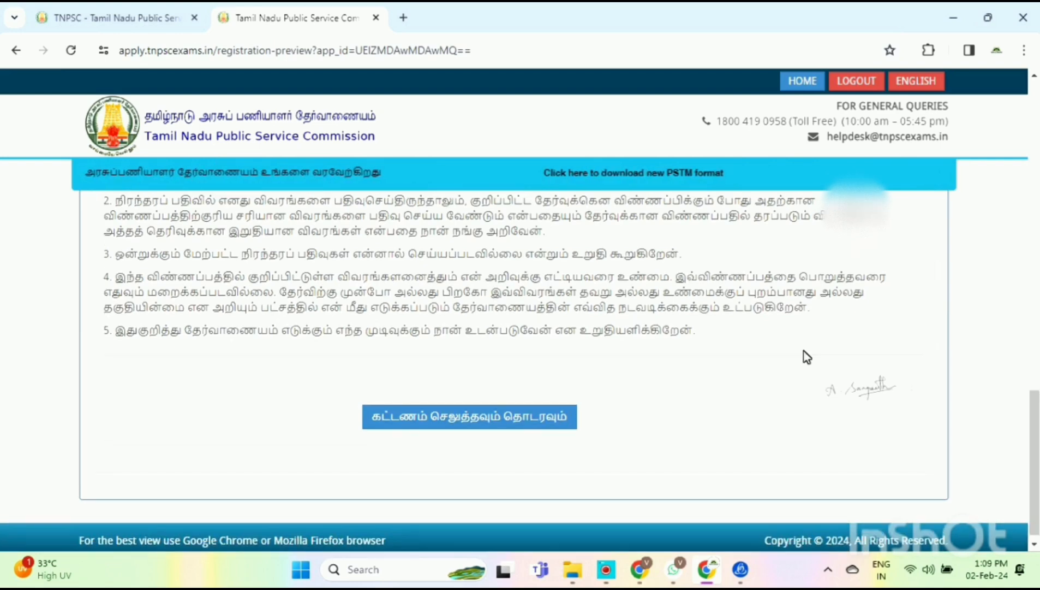
left_click(507, 420)
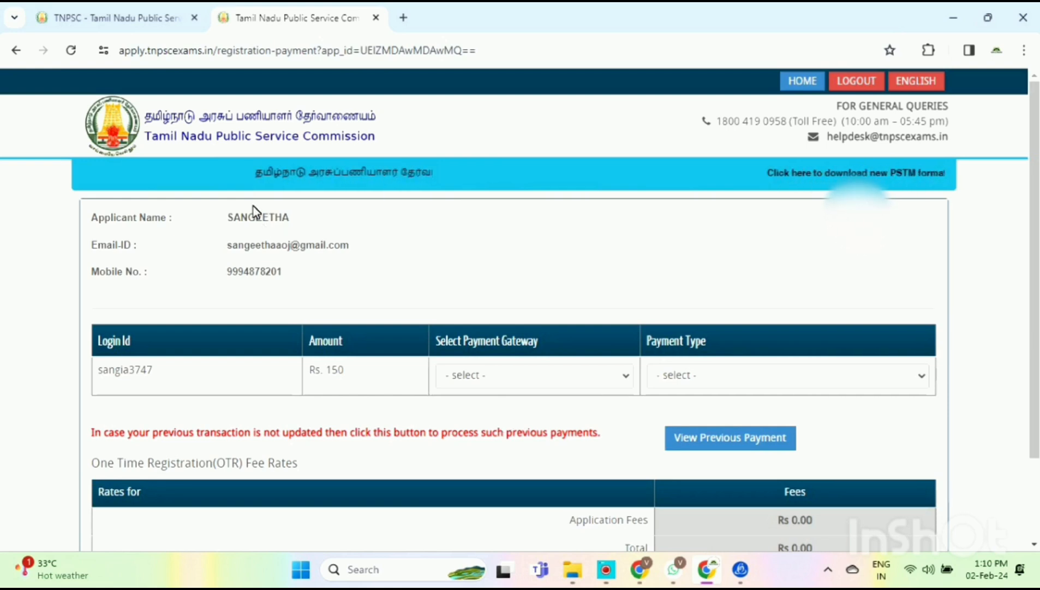
- Choose PAYMENTGATEWAY as the payment gateway, ONLINE as the payment type, and Credit Card as the method
left_click(543, 386)
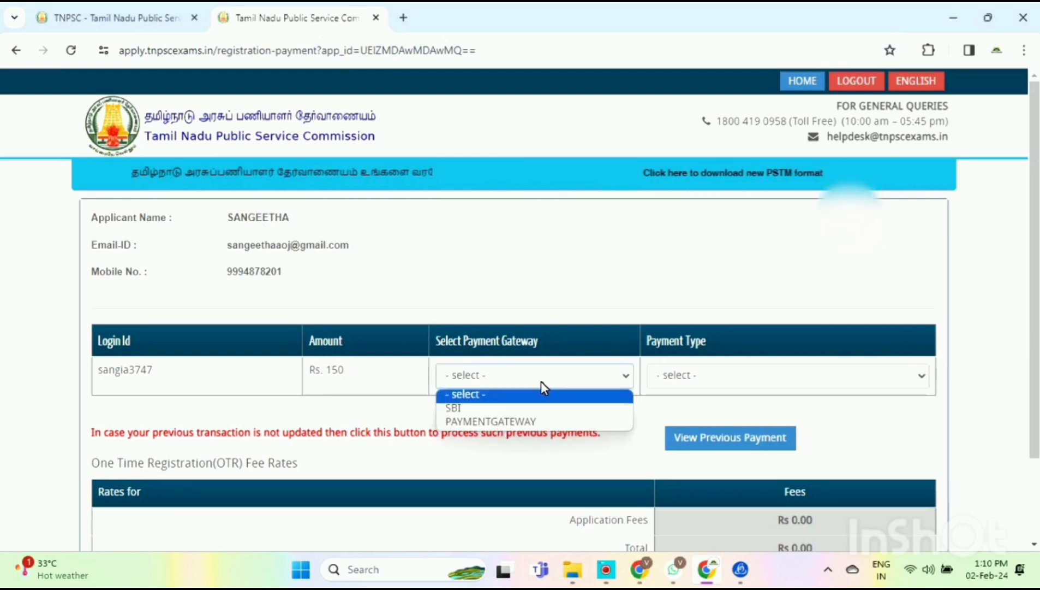
left_click(498, 421)
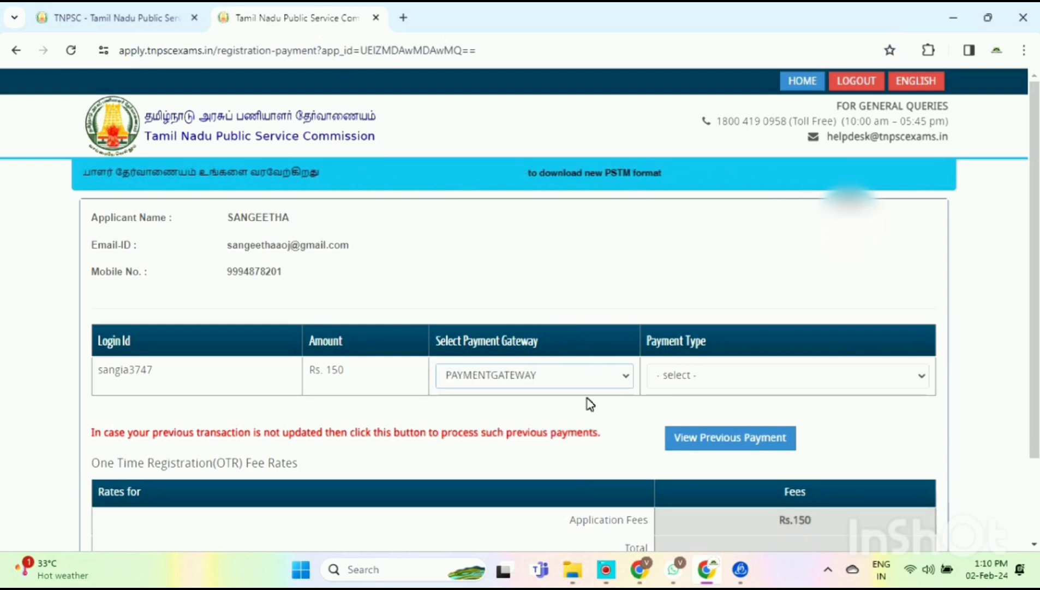
left_click(689, 386)
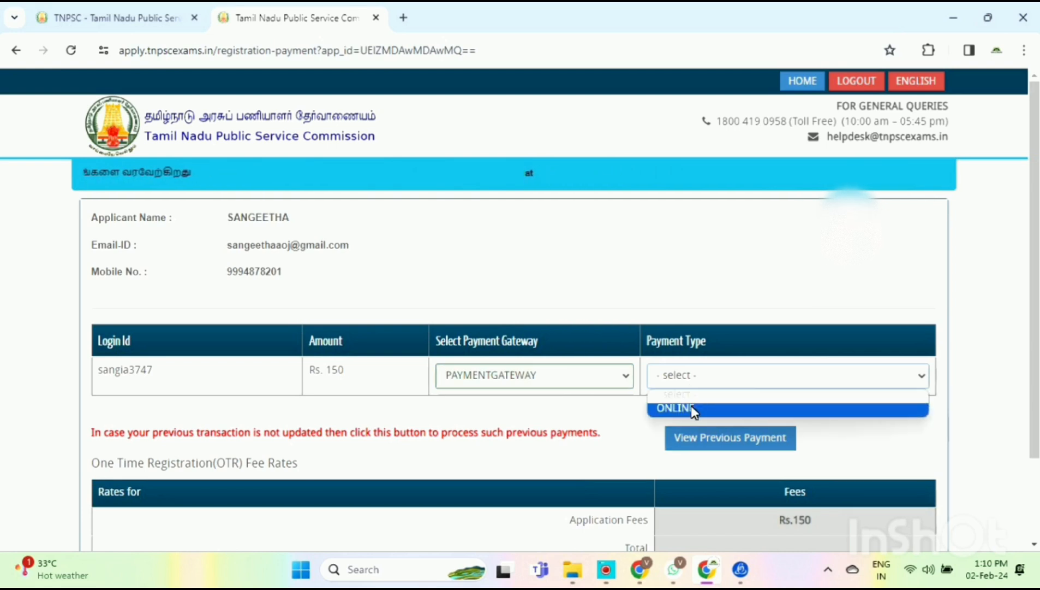
left_click(693, 409)
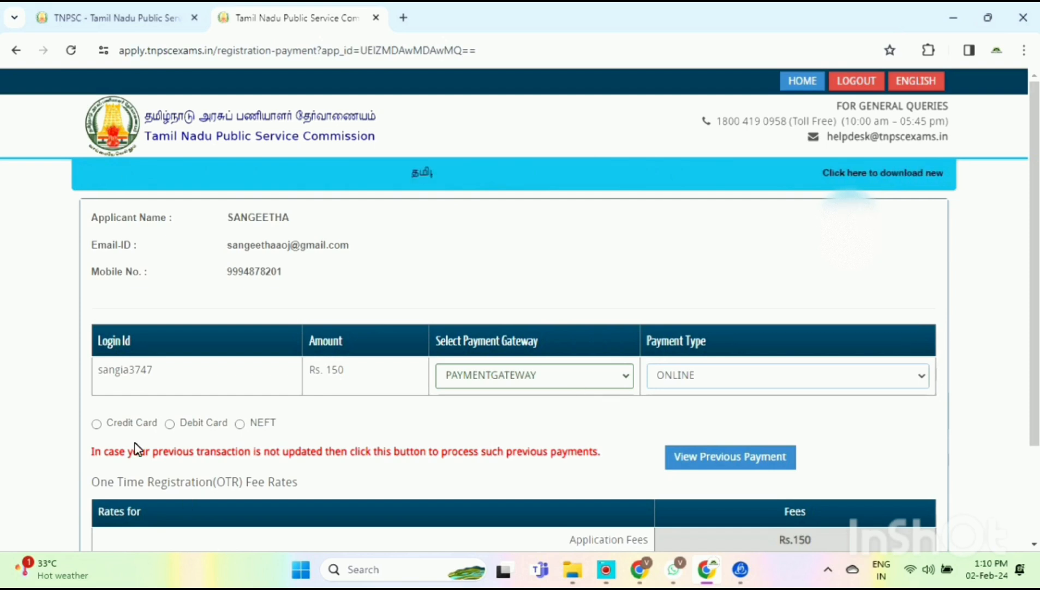
left_click(97, 424)
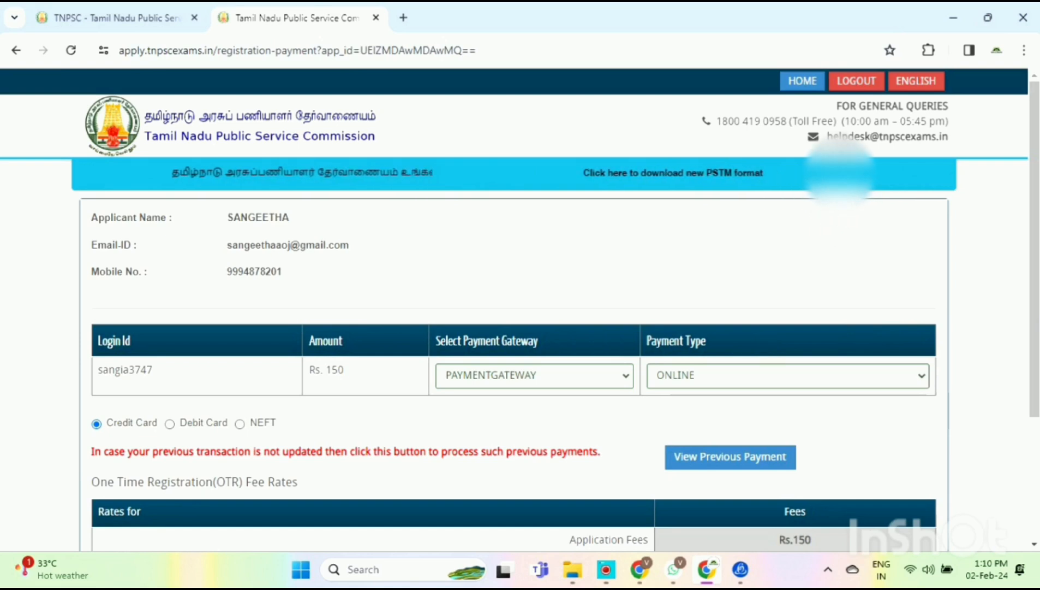
- Proceed to pay the Rs. 150 fee and confirm with Pay Now & Submit Application
scroll(521, 355, "down", 2)
scroll(865, 493, "down", 1)
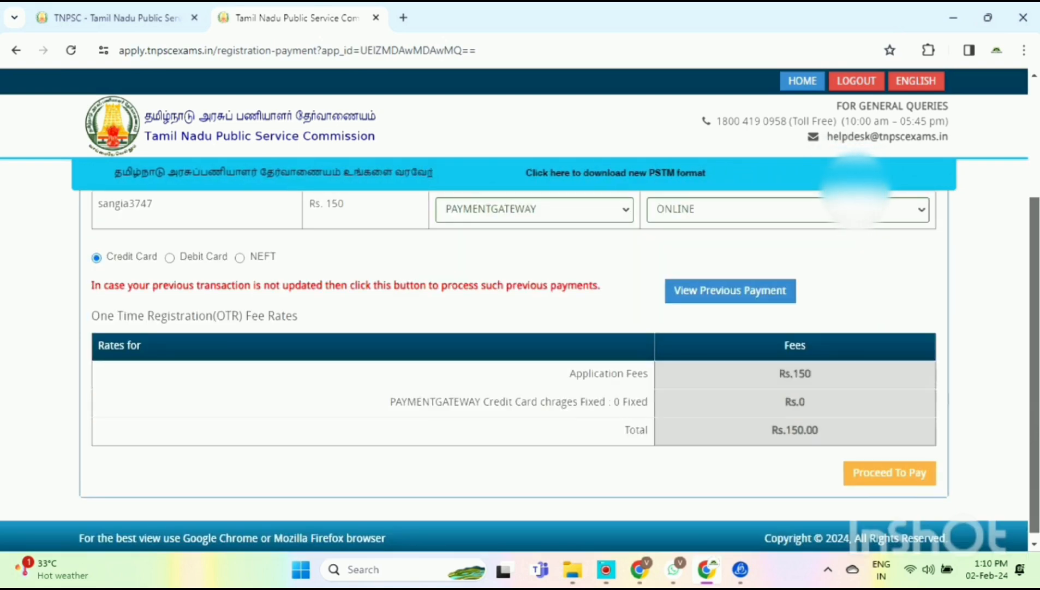
left_click(920, 481)
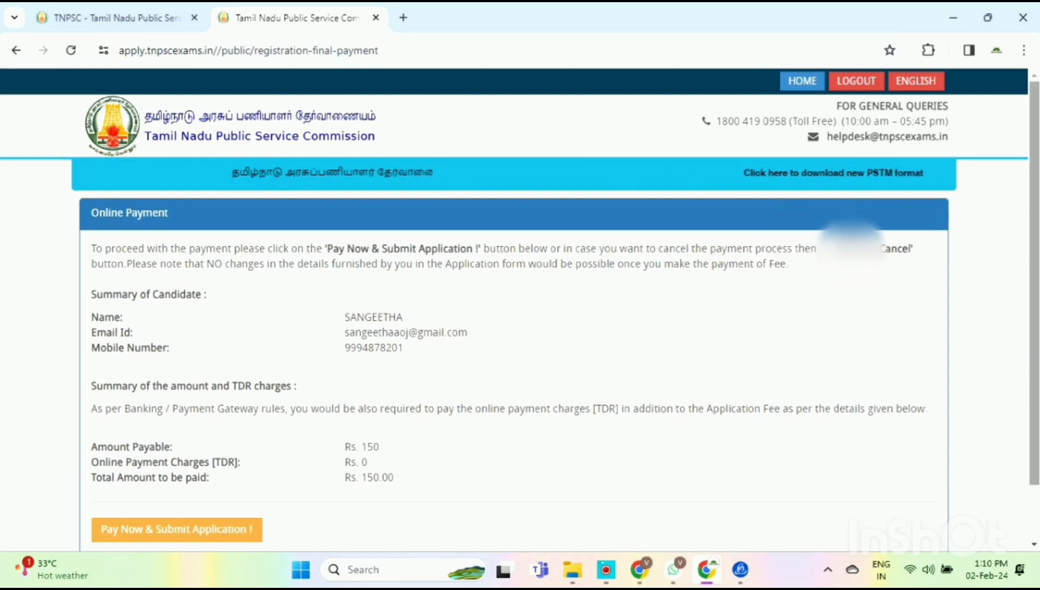
scroll(1017, 391, "down", 2)
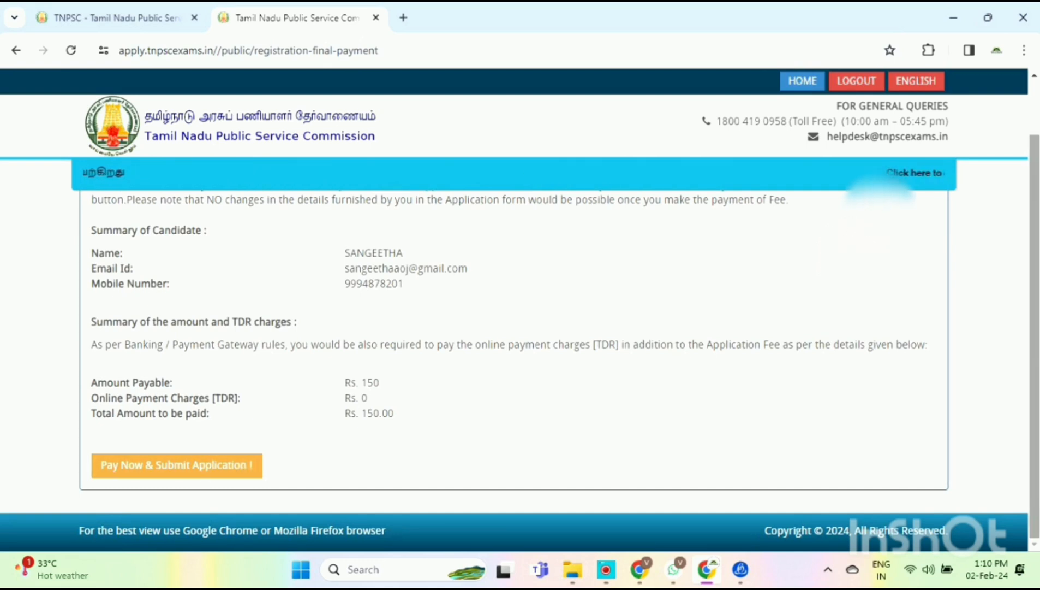
mouse_move(1035, 297)
left_mouse_down()
mouse_move(1036, 244)
mouse_move(1036, 297)
left_mouse_up()
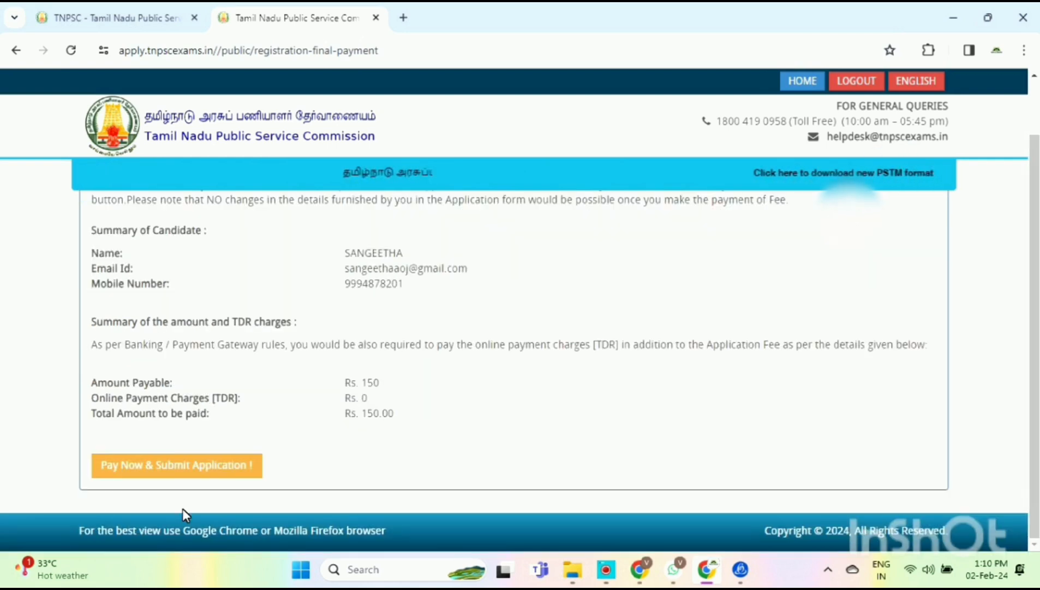
left_click(172, 476)
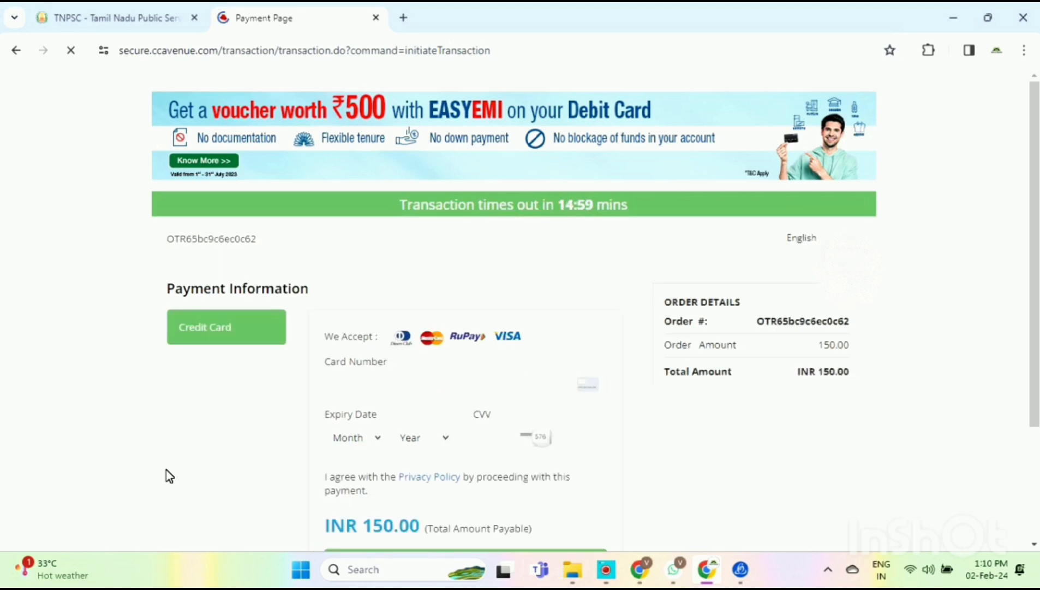
- Fill in the saved credit card number and the card's CVV, then make the payment
left_click(364, 385)
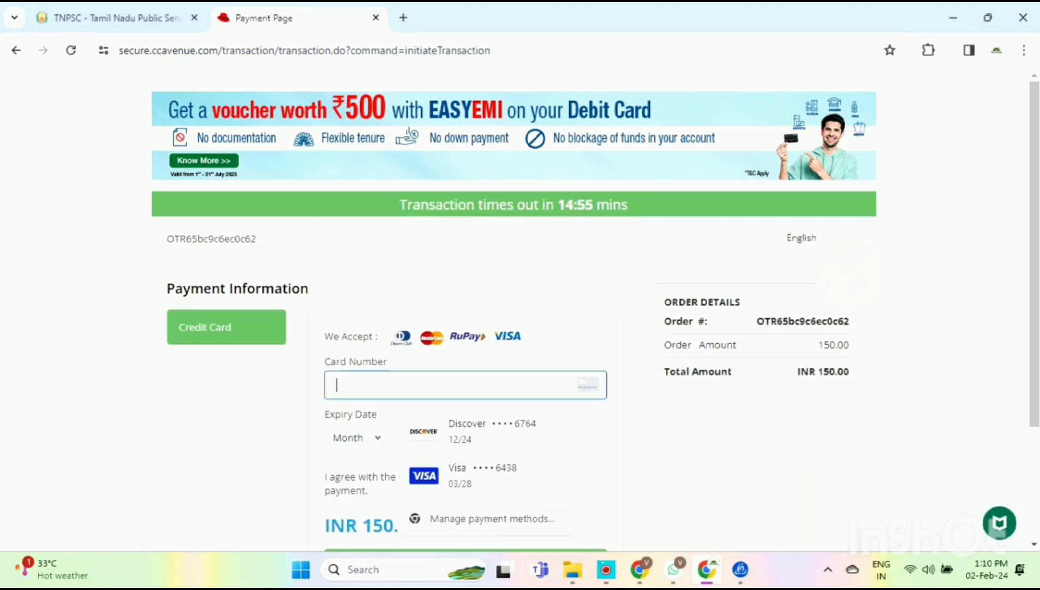
left_click(495, 480)
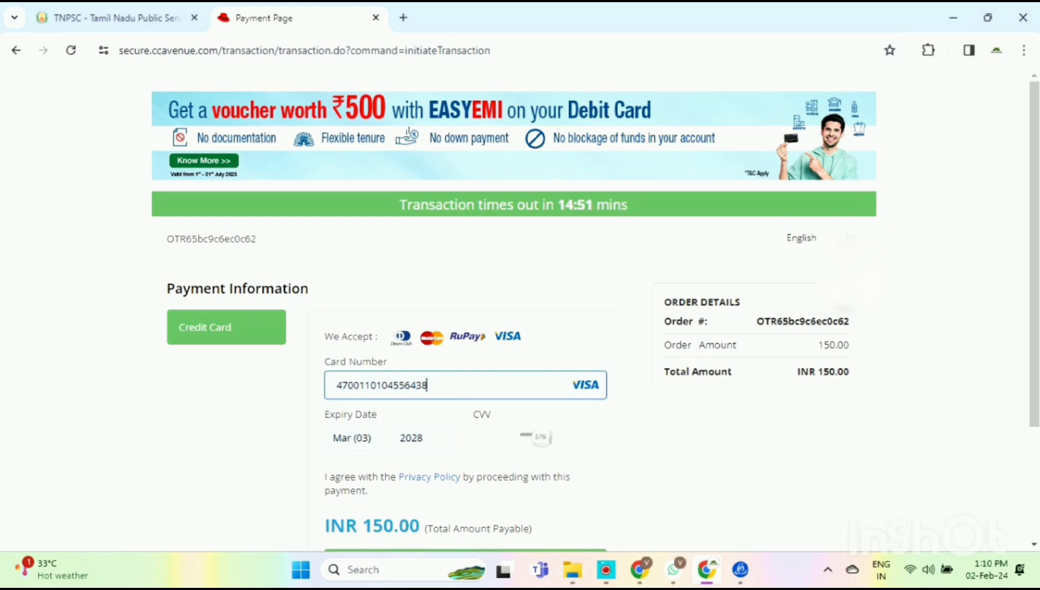
left_click(496, 437)
type("•••")
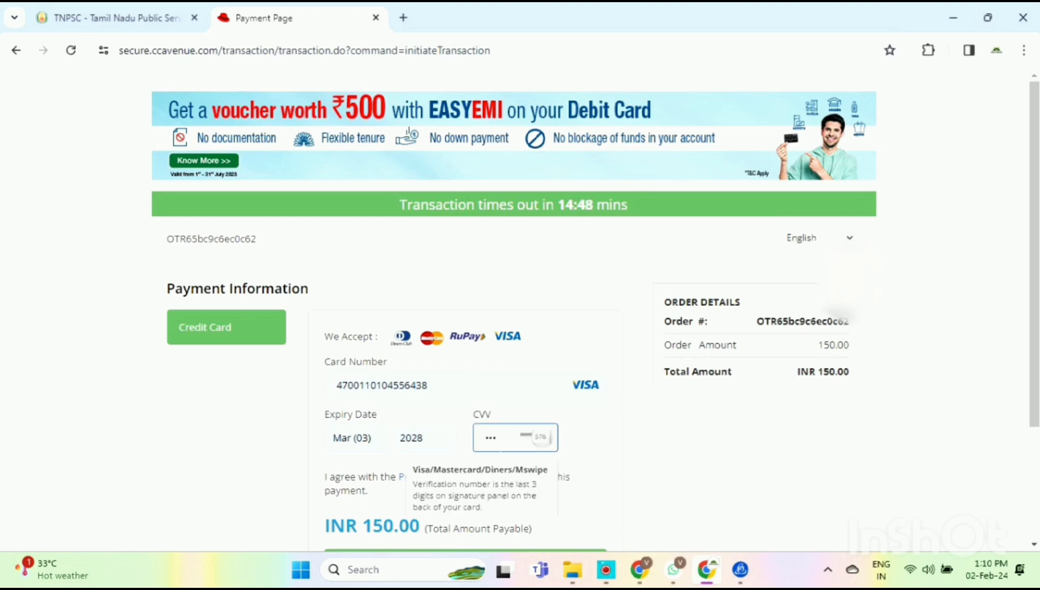
left_click(585, 445)
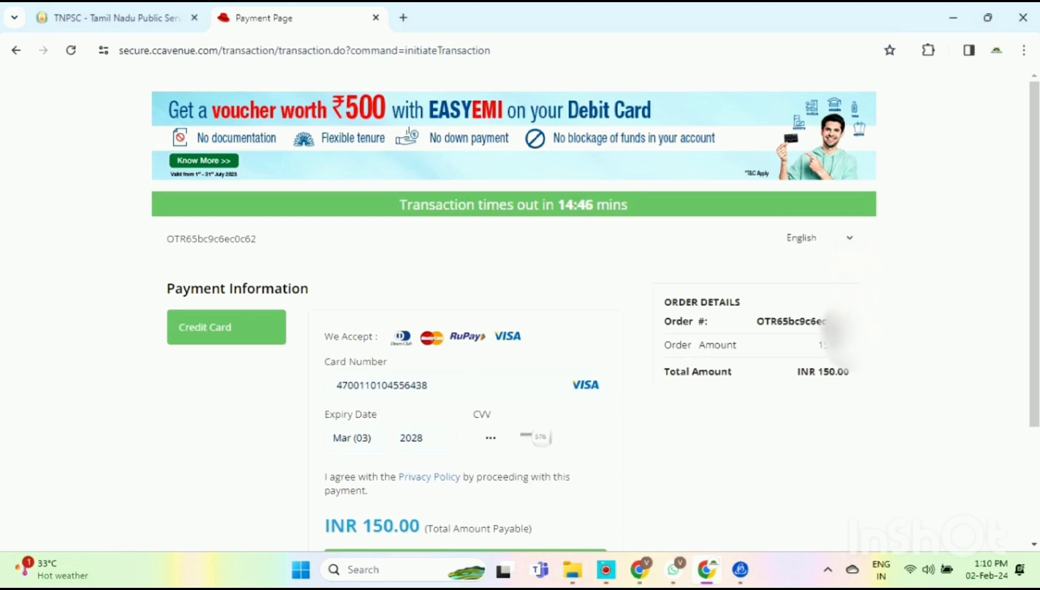
scroll(1034, 318, "down", 2)
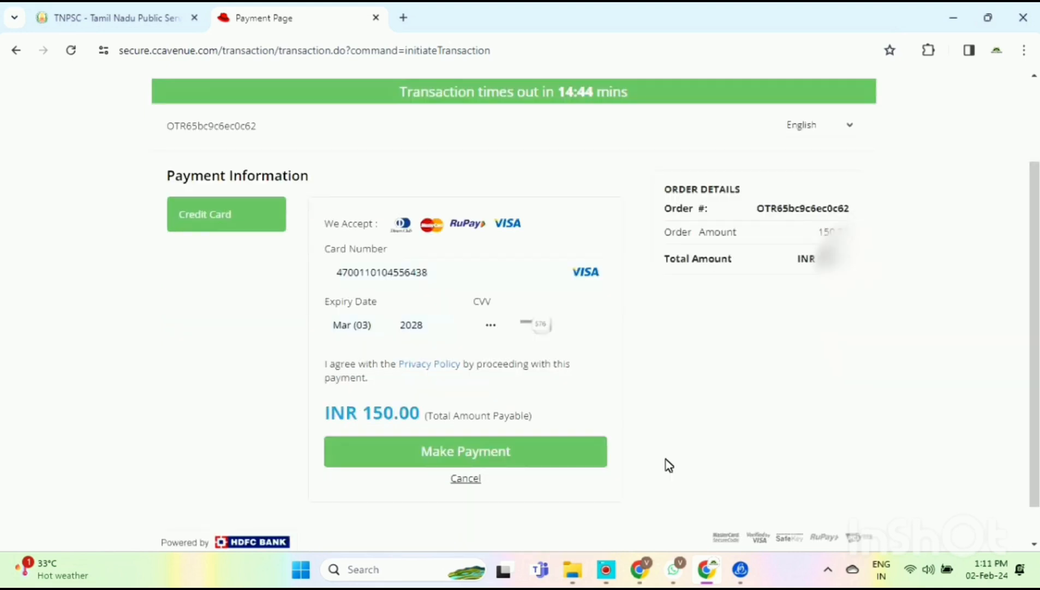
left_click(548, 463)
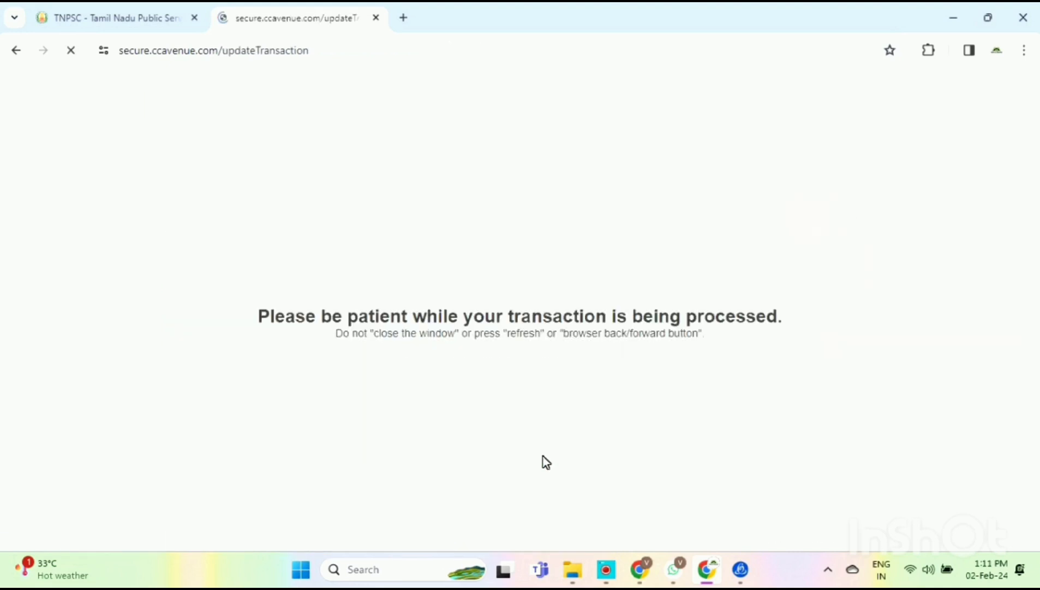
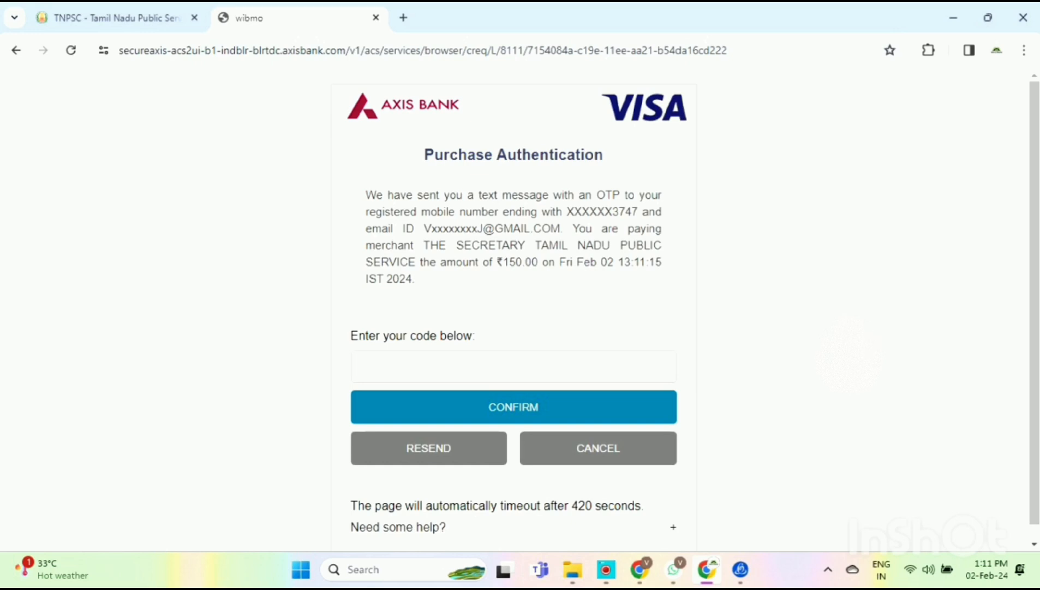
- Enter the OTP verification code in the purchase authentication page and confirm the payment
left_click(365, 366)
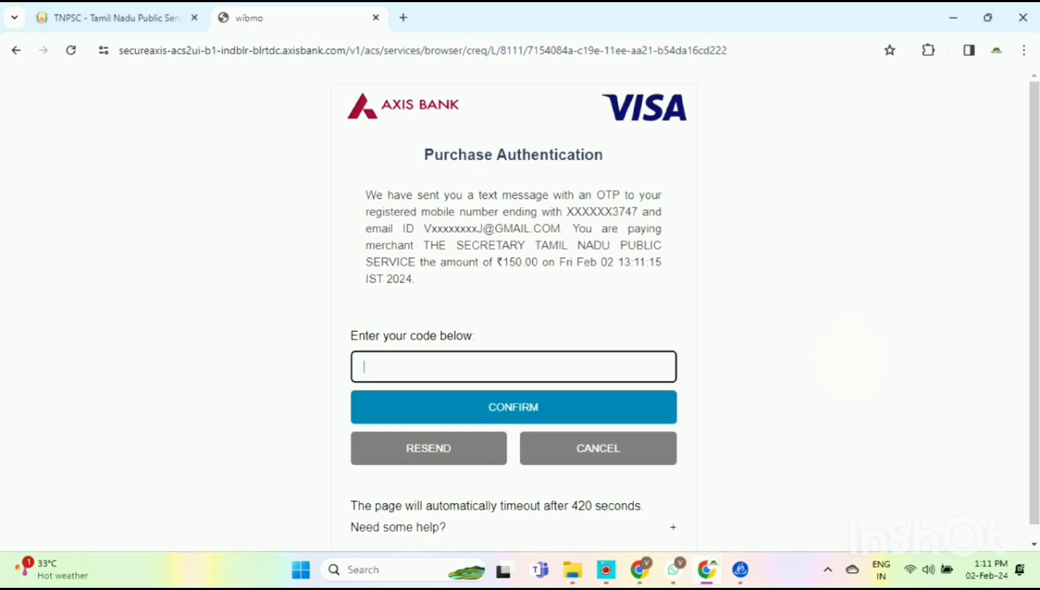
left_click(494, 414)
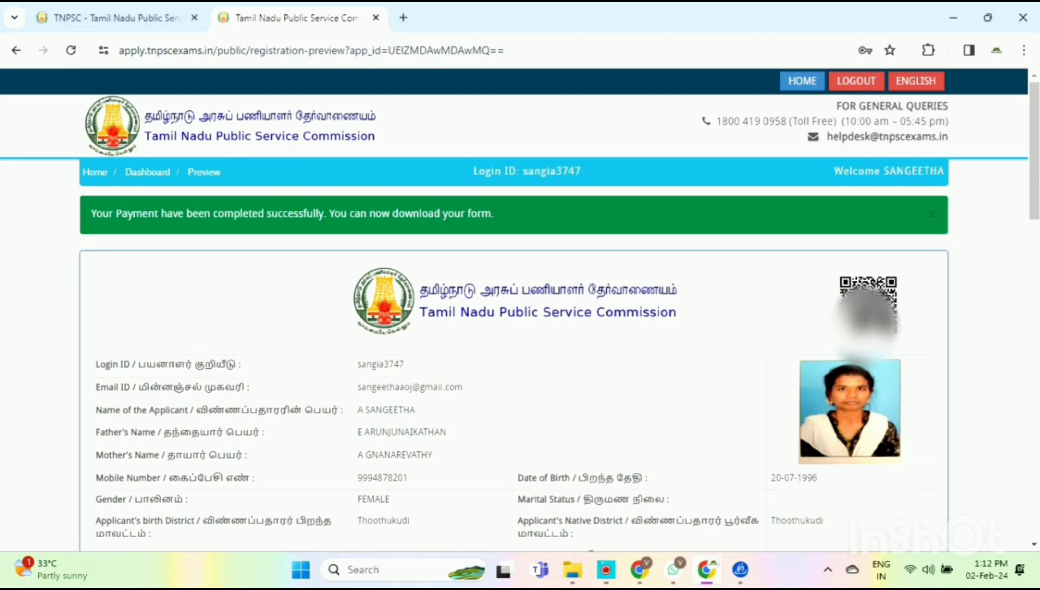
- Open the print view of the completed registration form and maximise its window
scroll(513, 360, "down", 2)
scroll(695, 97, "down", 2)
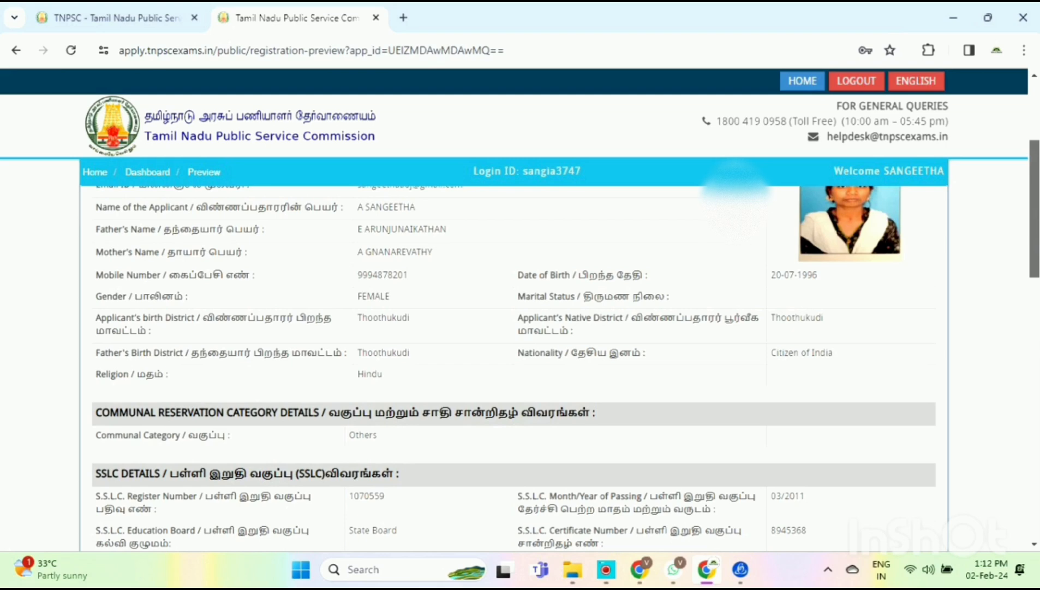
scroll(513, 360, "down", 1)
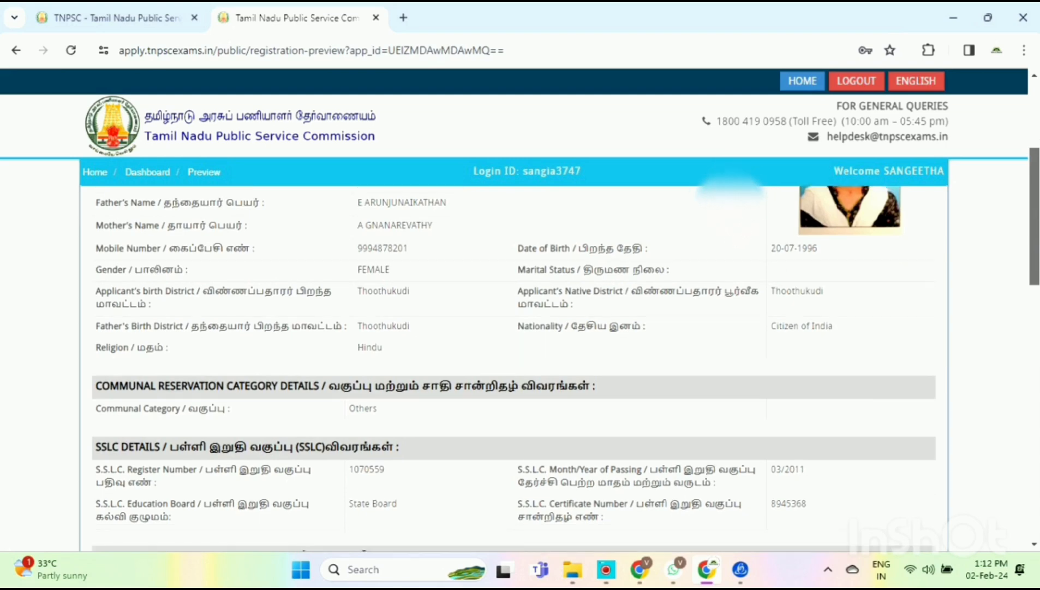
scroll(513, 360, "down", 10)
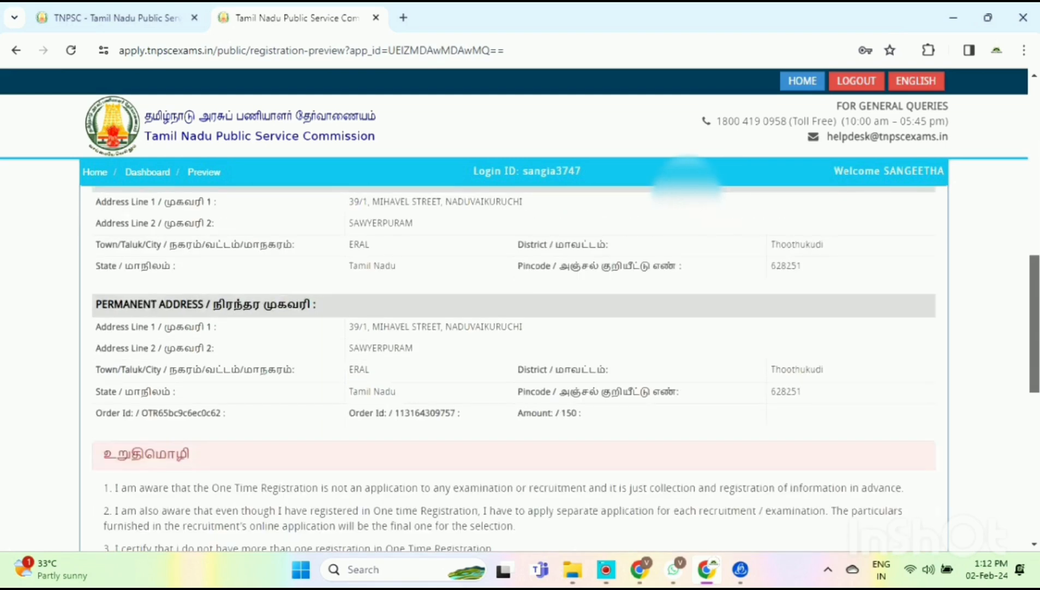
scroll(513, 361, "down", 5)
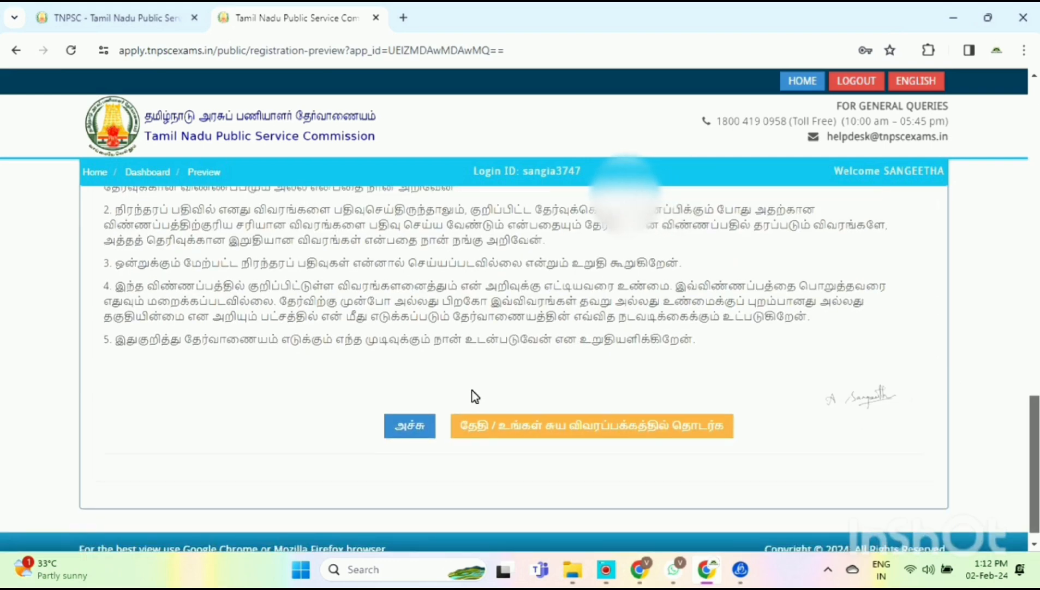
left_click(414, 429)
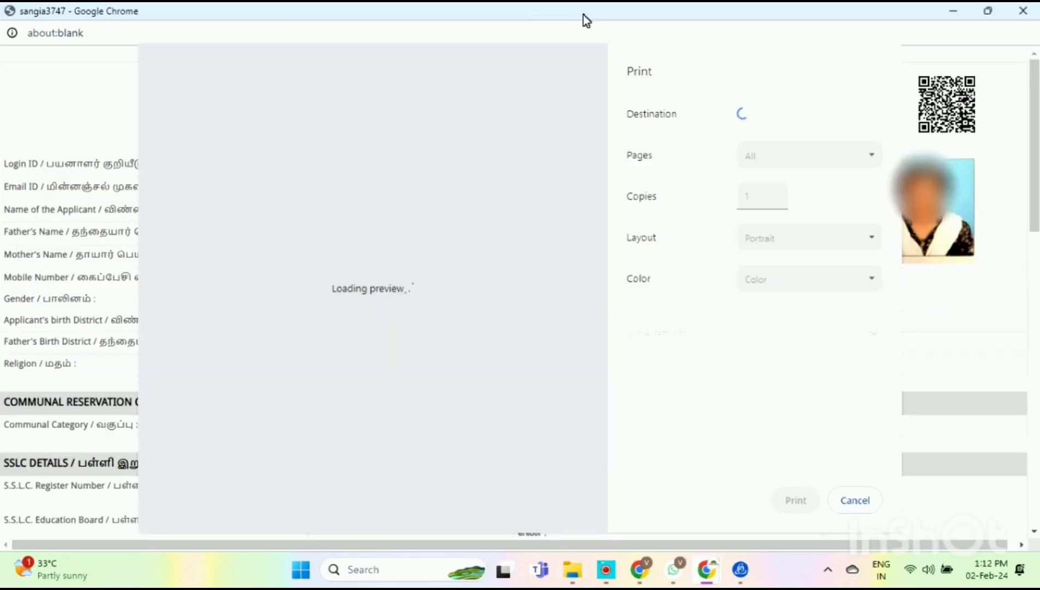
left_click(578, 14)
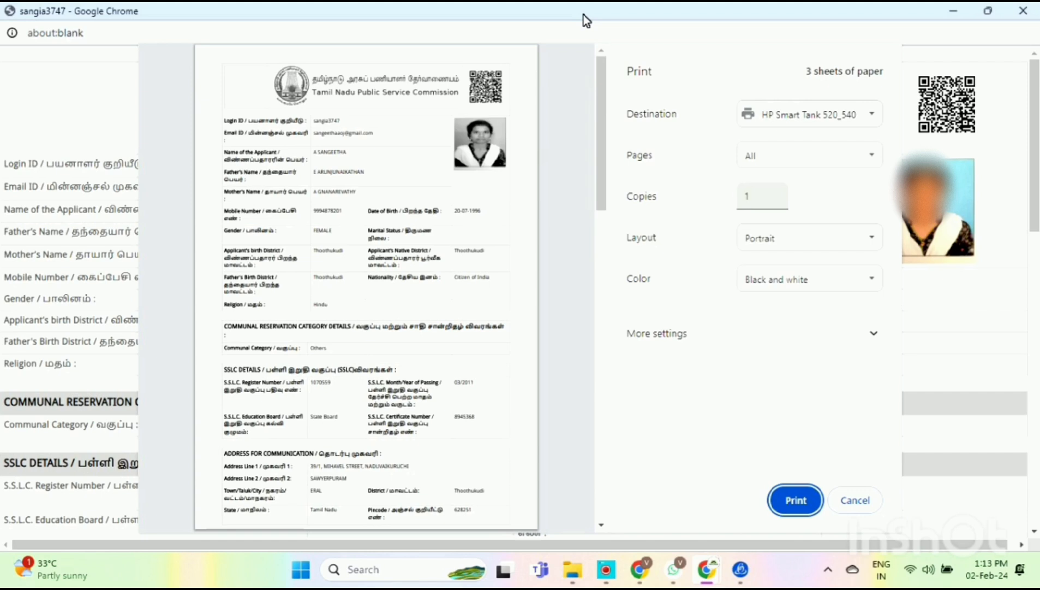
- Print the registration form on the HP Smart Tank 520_540 printer
left_click(808, 119)
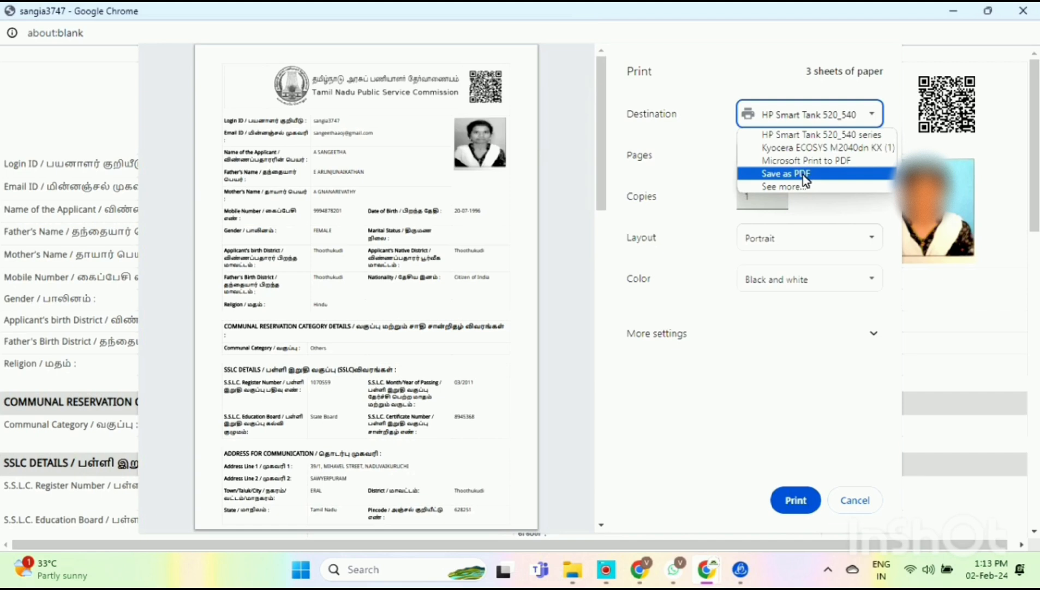
left_click(787, 140)
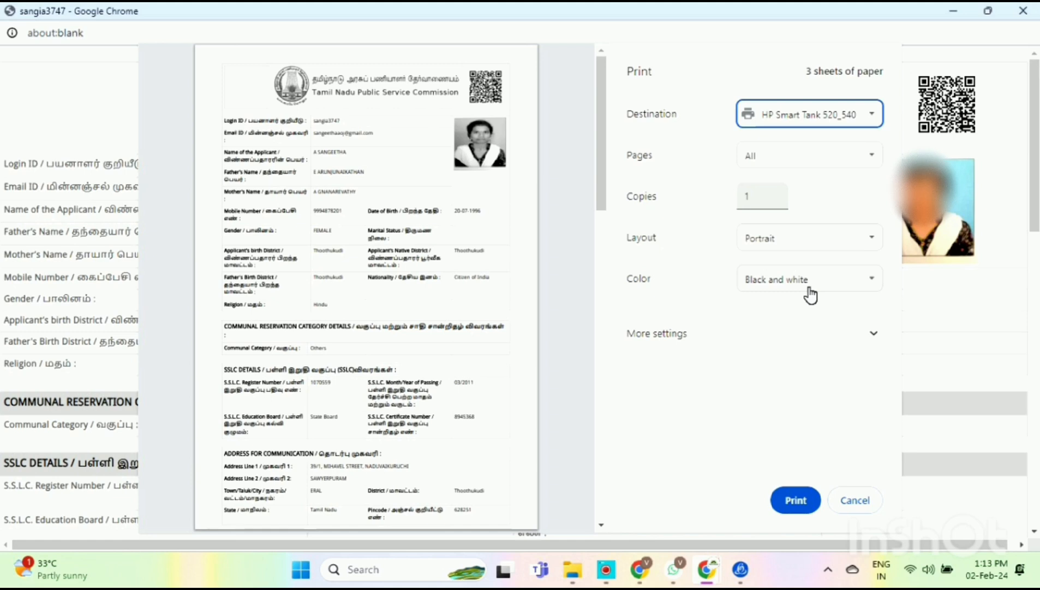
left_click(800, 322)
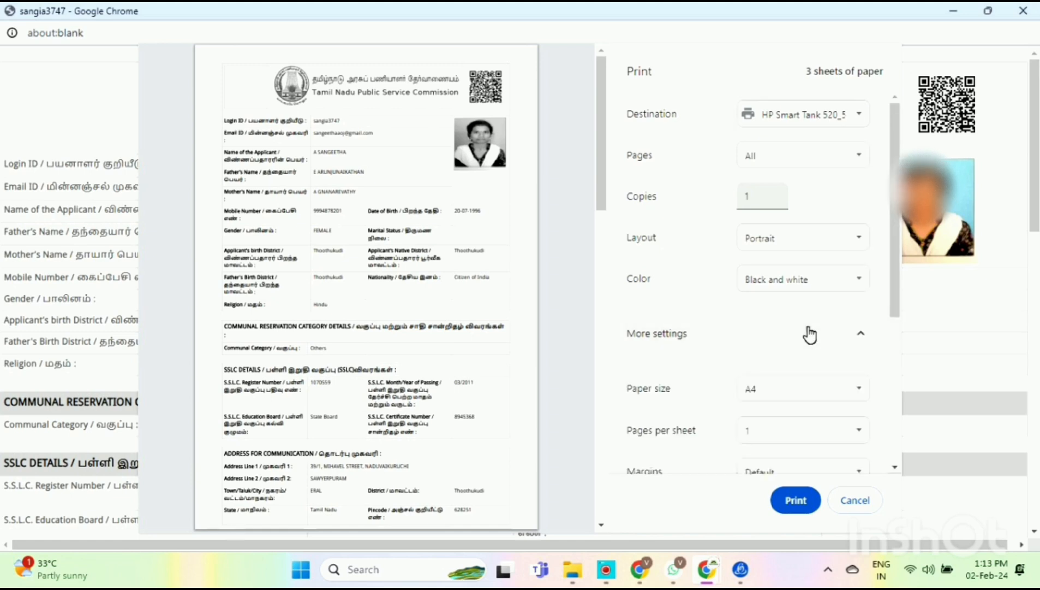
left_click(797, 501)
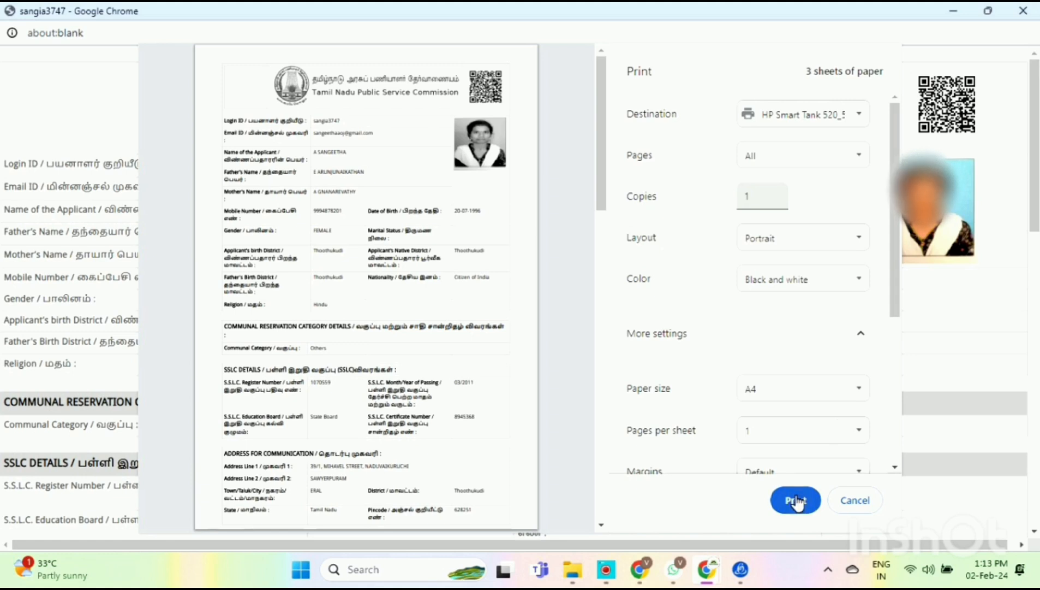
left_click(797, 501)
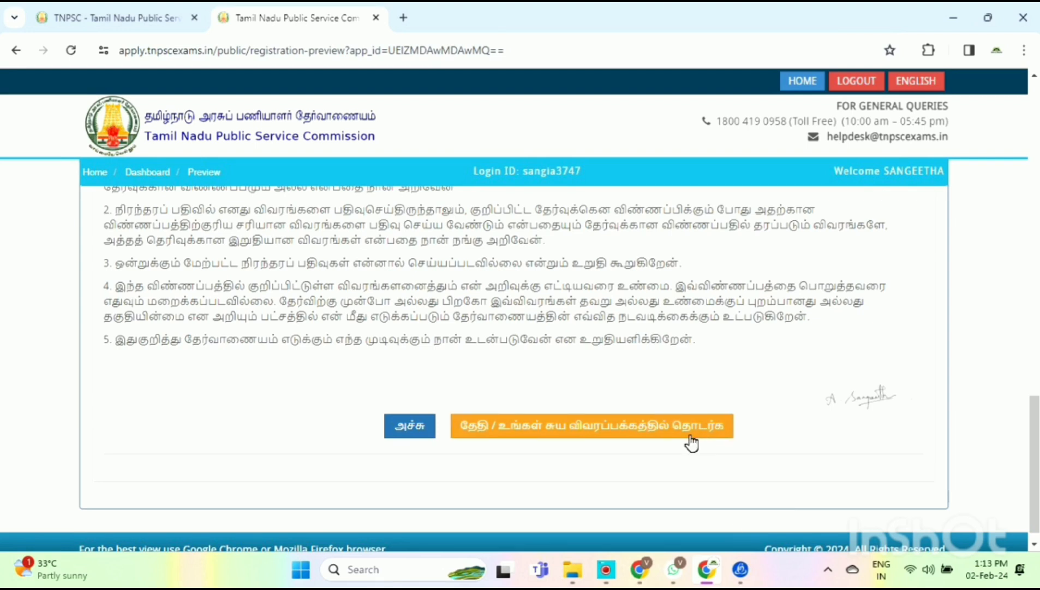
- Continue to the profile page and replace the prefilled login ID with the applicant's own login ID
left_click(578, 428)
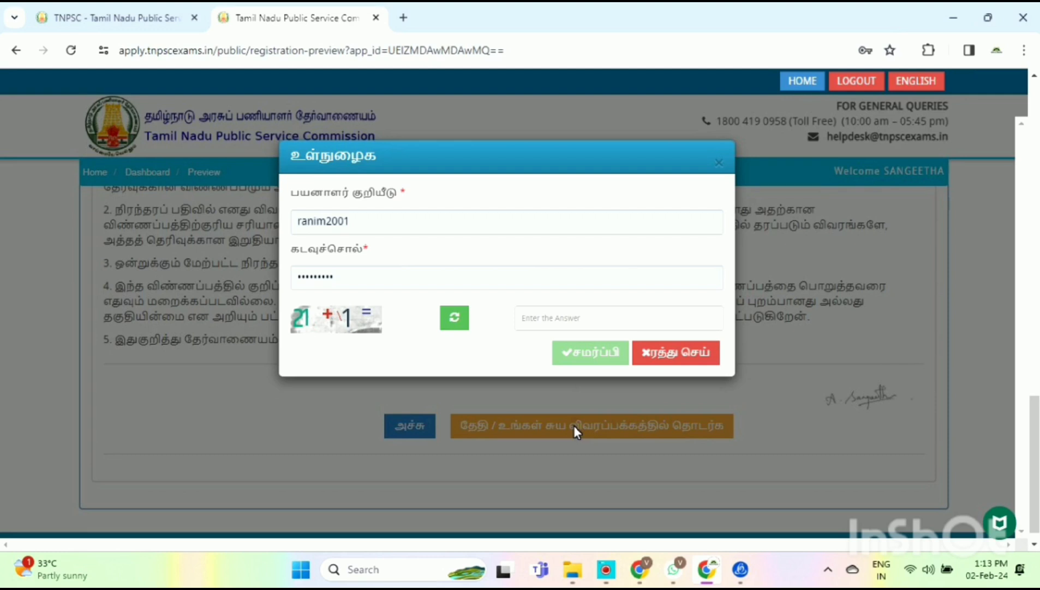
left_click(373, 227)
left_click_drag(276, 222, 266, 223)
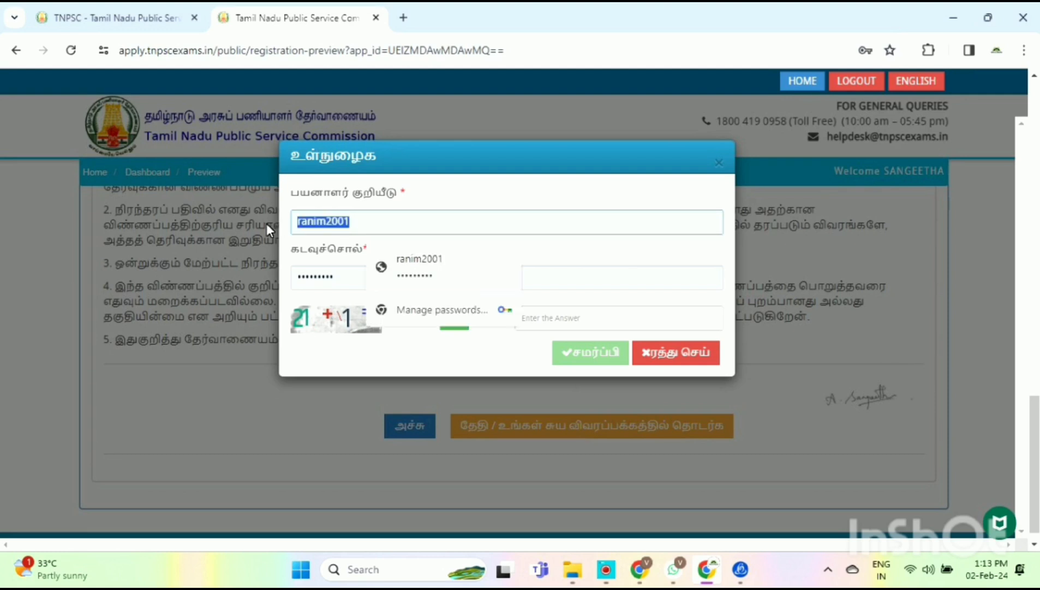
key("BackSpace")
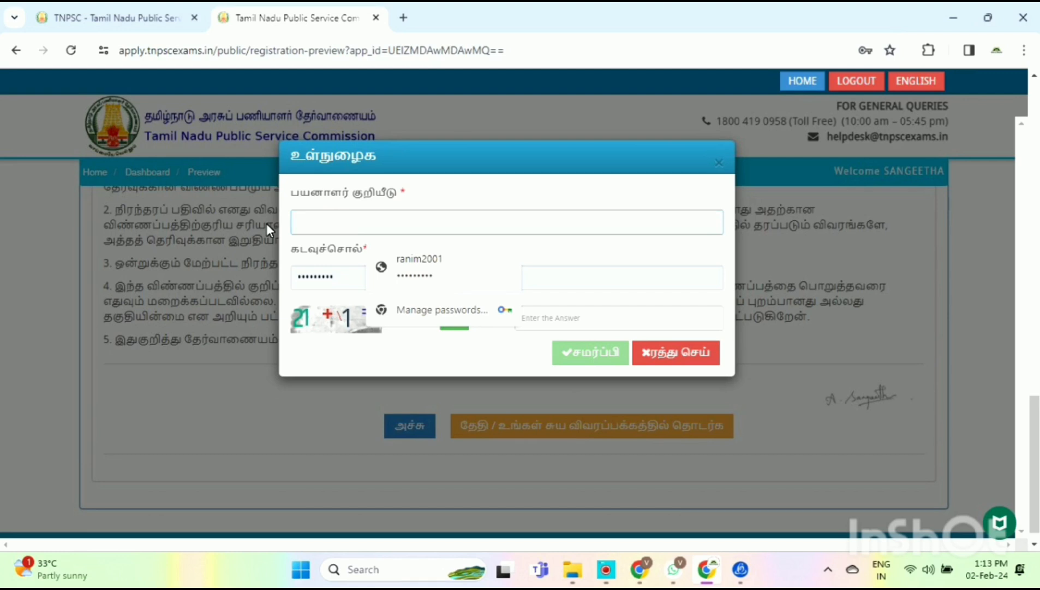
key("Caps_Lock")
type("a")
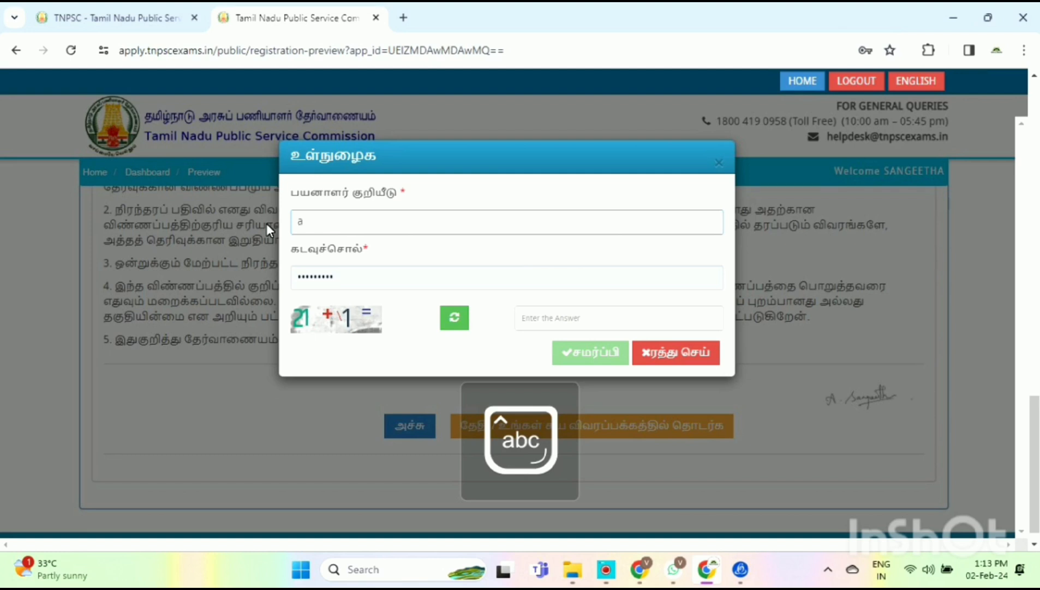
key("BackSpace")
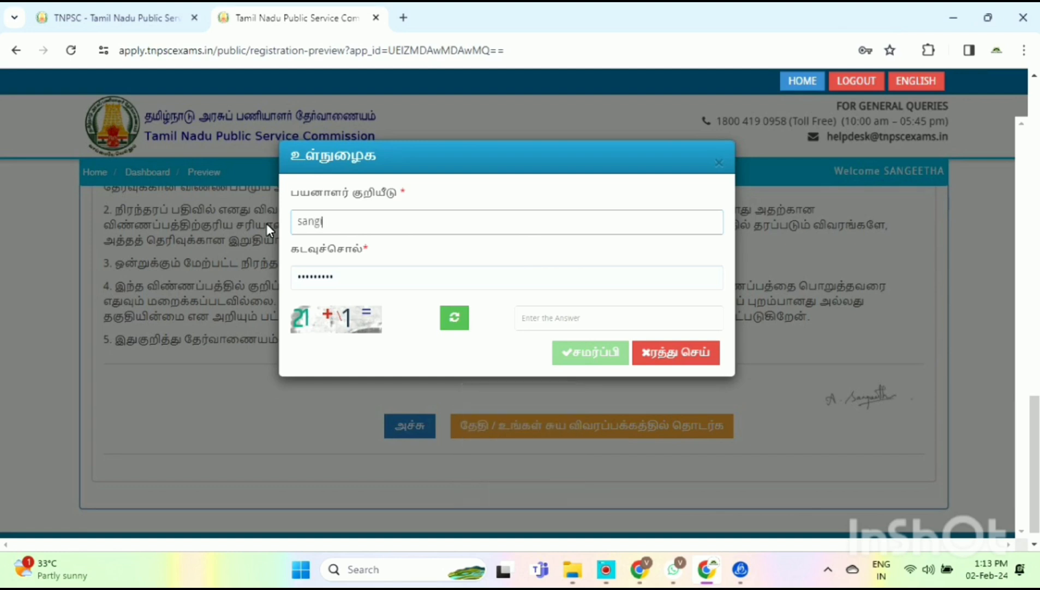
- Replace the saved password with the applicant's account password
left_click(351, 281)
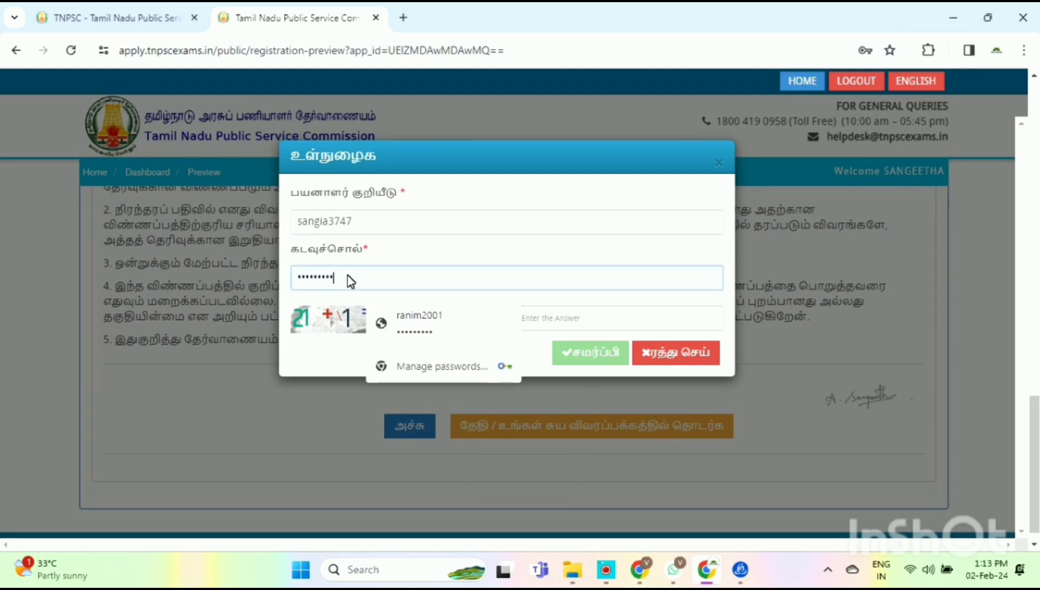
left_click_drag(351, 280, 281, 292)
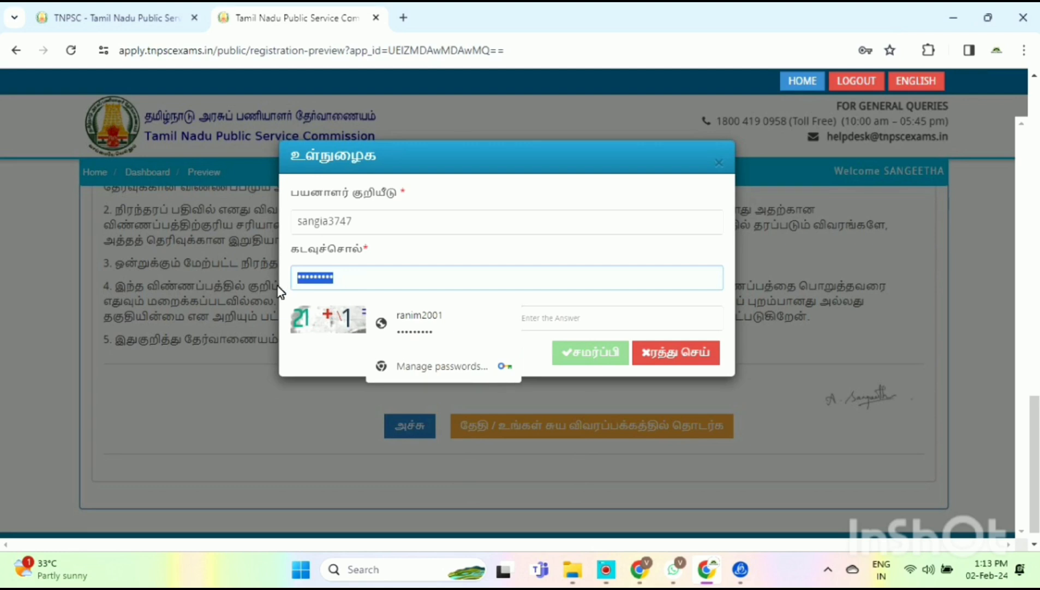
key("BackSpace")
key("Caps_Lock")
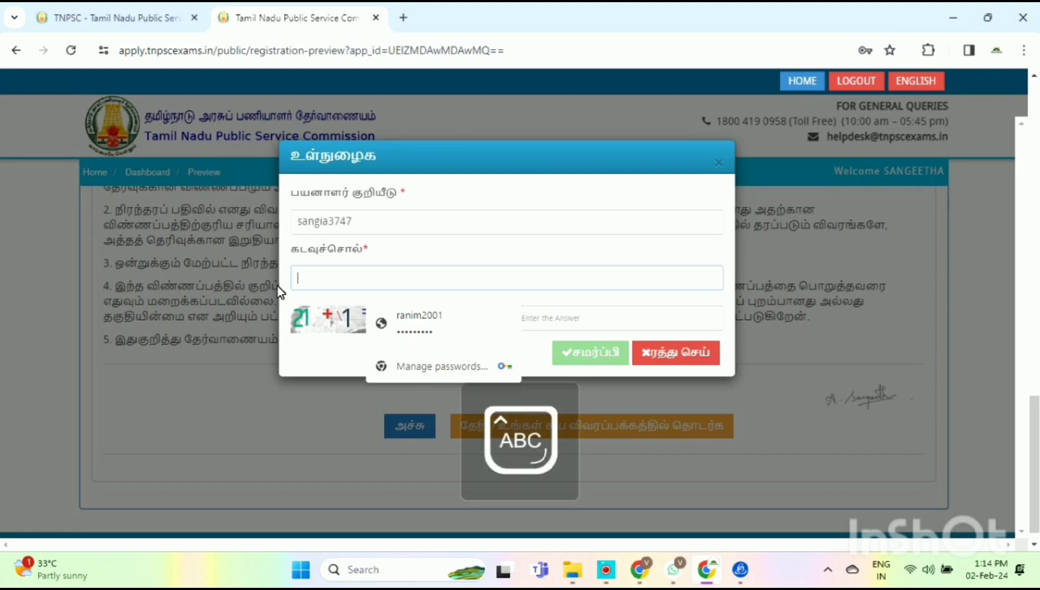
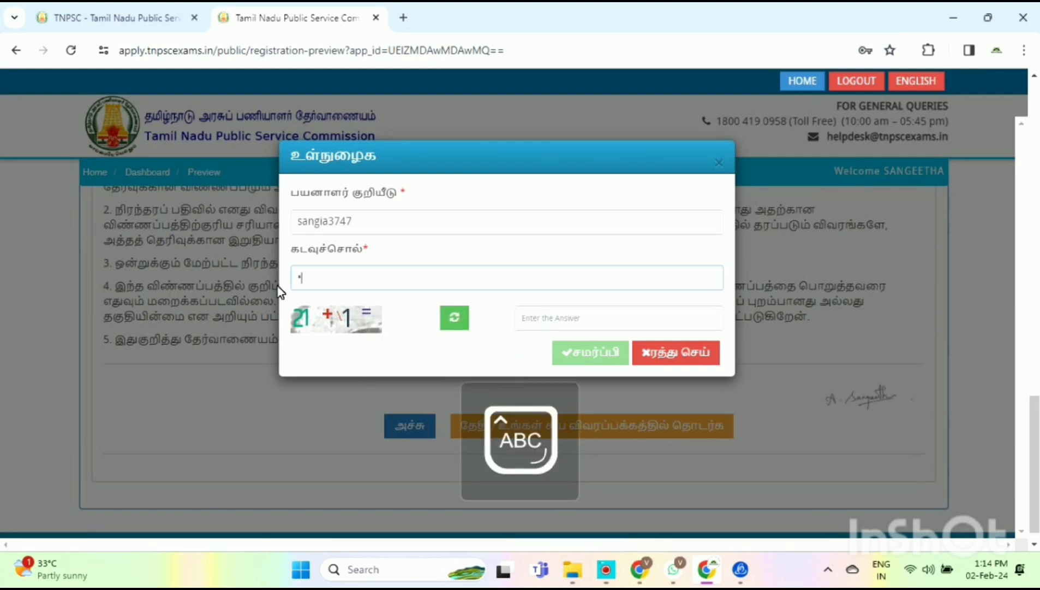
key("Caps_Lock")
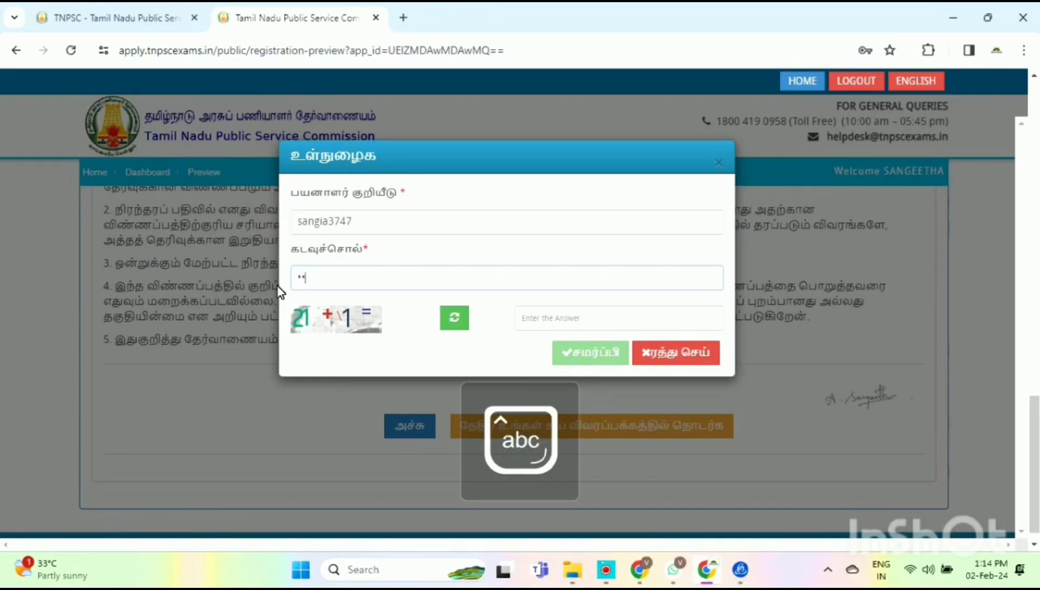
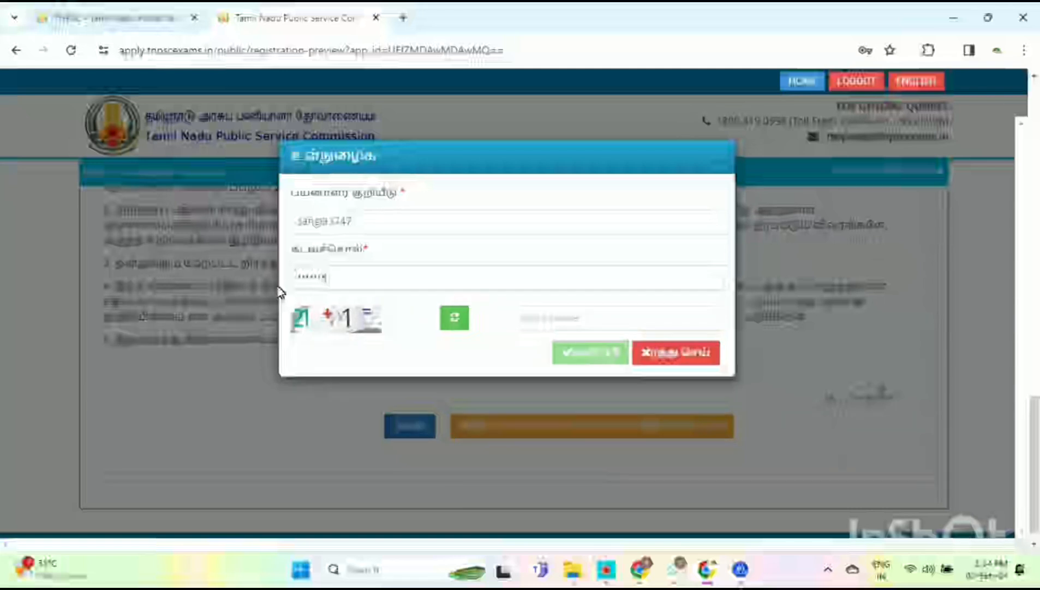
type("•••")
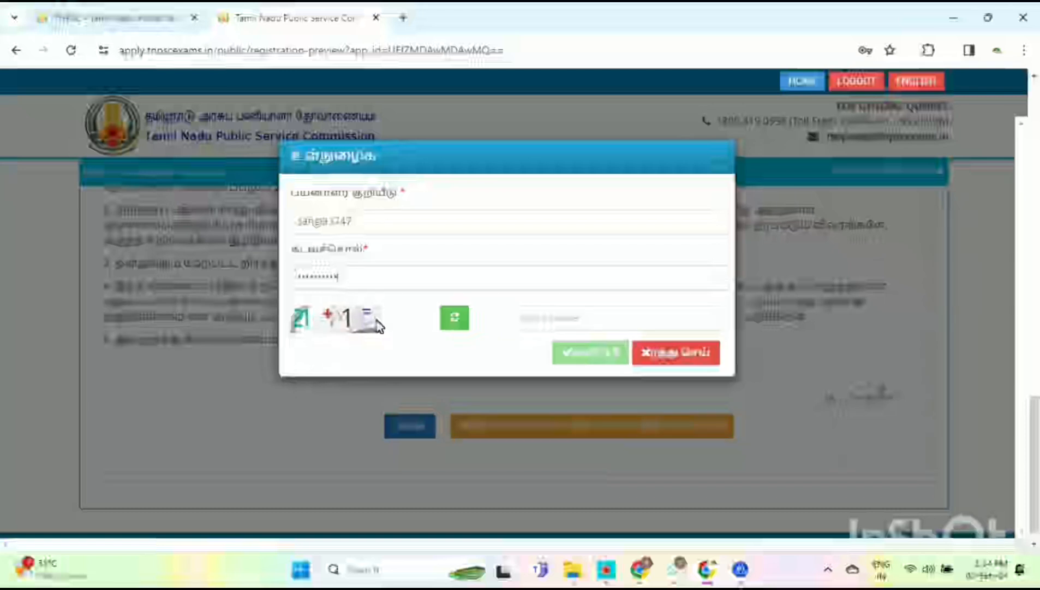
- Answer the captcha with 22 and submit the login
left_click(536, 323)
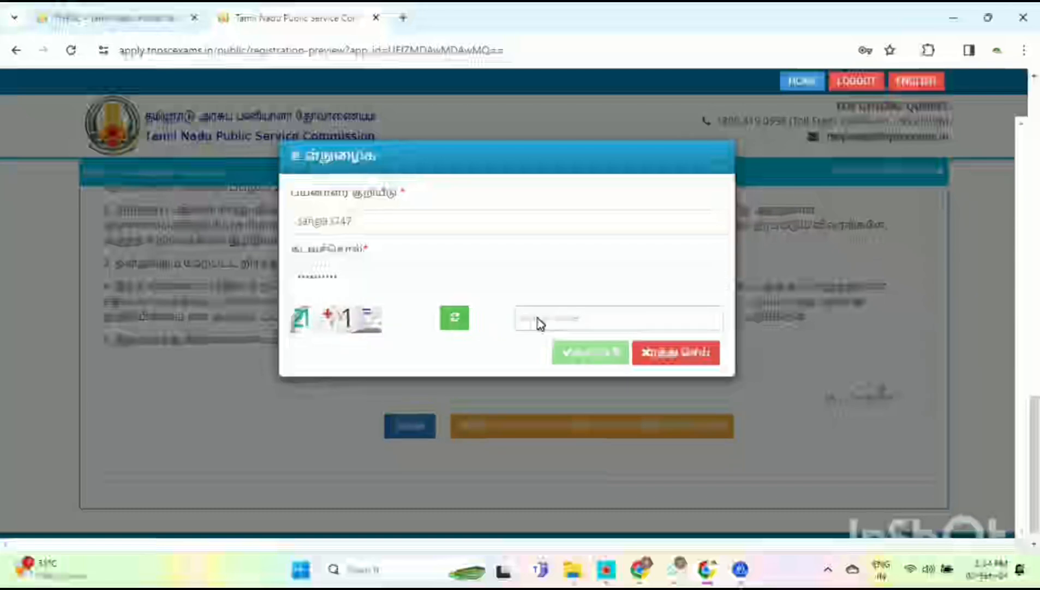
type("22")
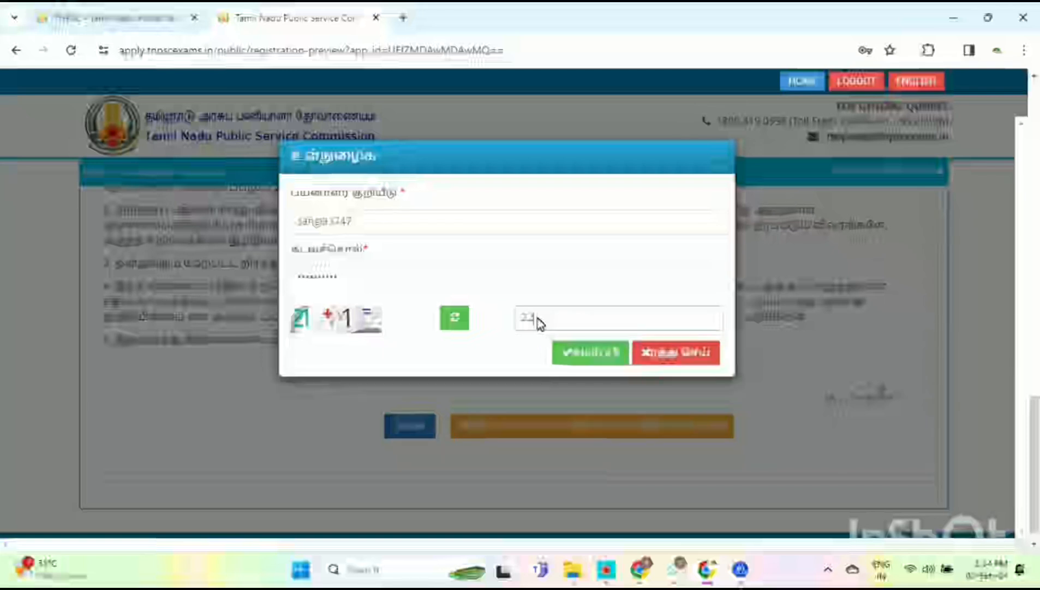
left_click(596, 364)
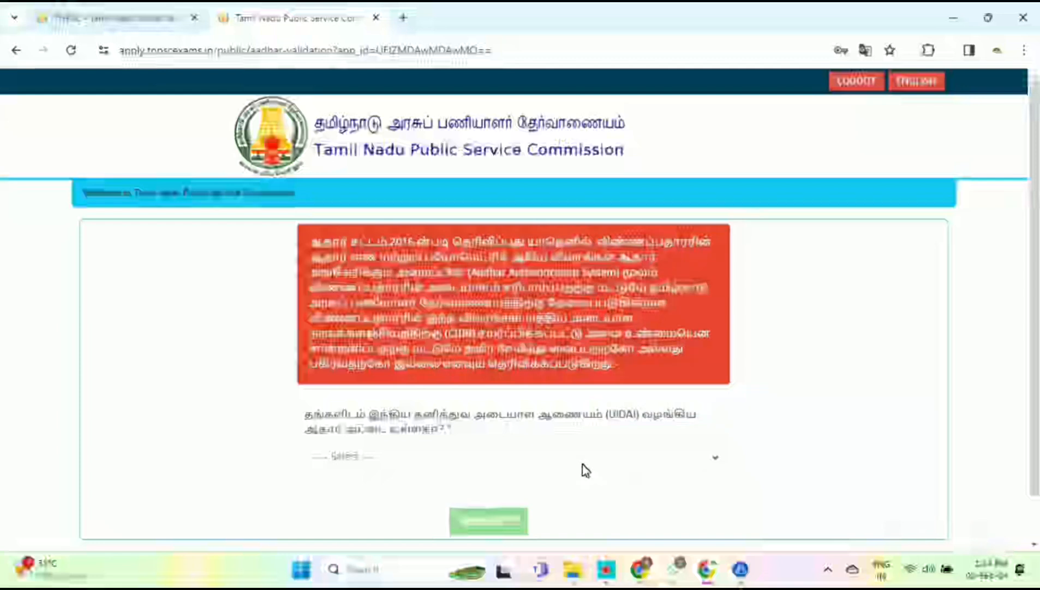
- Answer Yes to holding a UIDAI Aadhaar card and enter the applicant's Aadhaar number
left_click(506, 457)
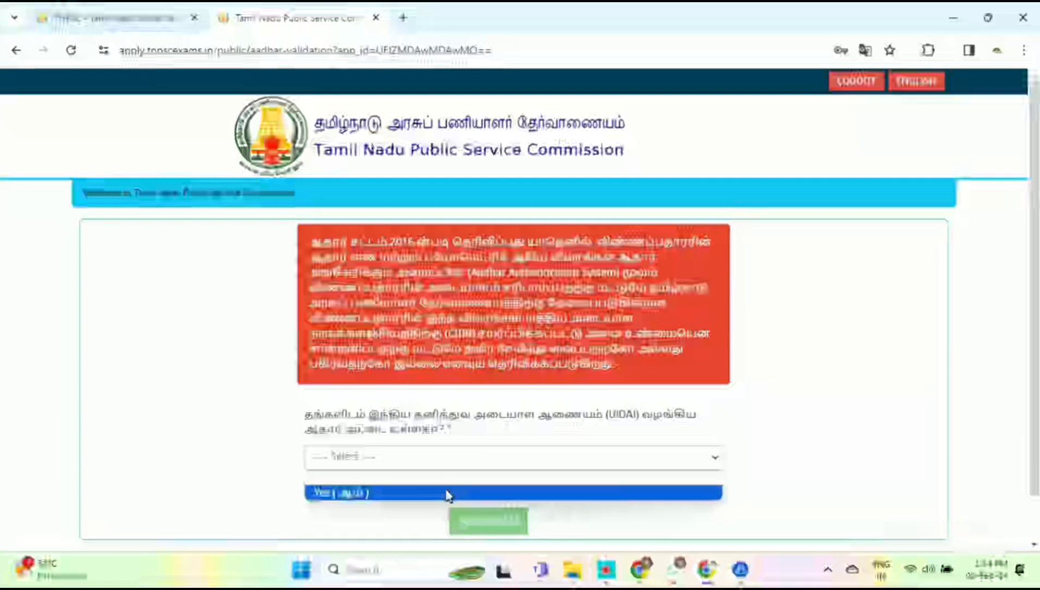
left_click(416, 494)
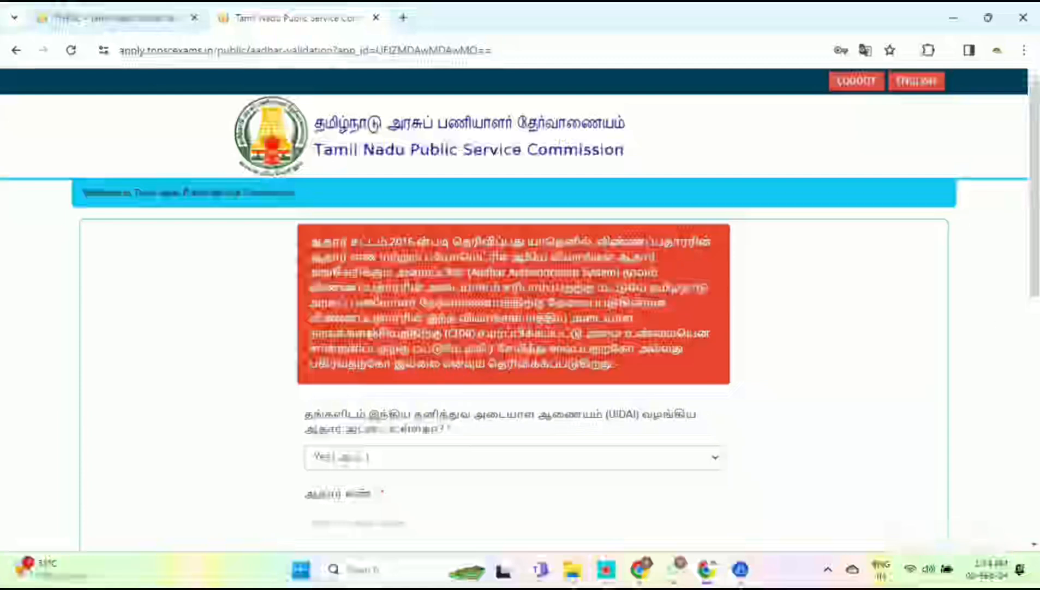
scroll(953, 305, "down", 3)
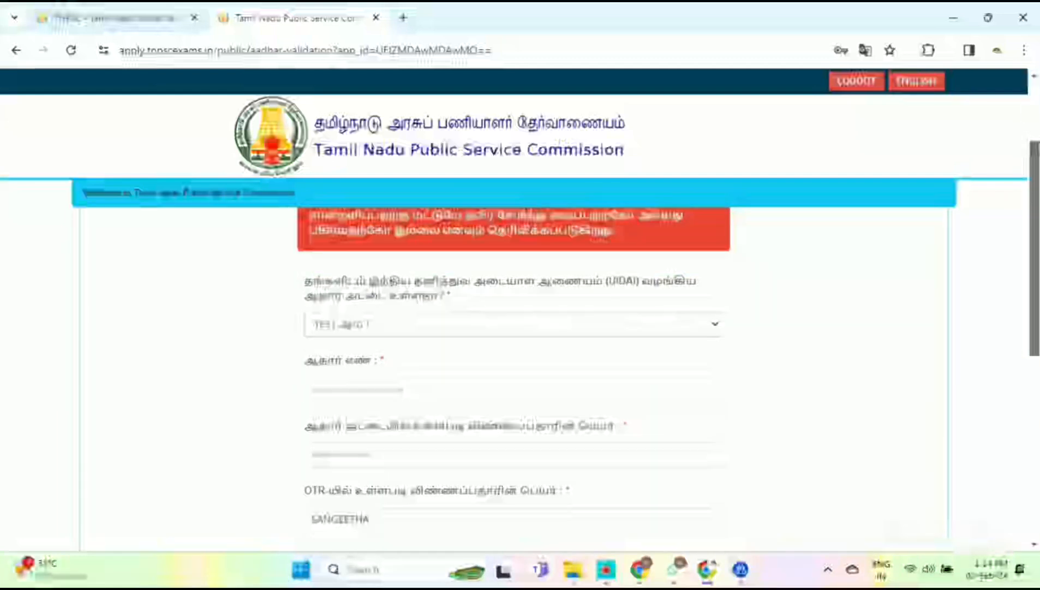
left_click(710, 389)
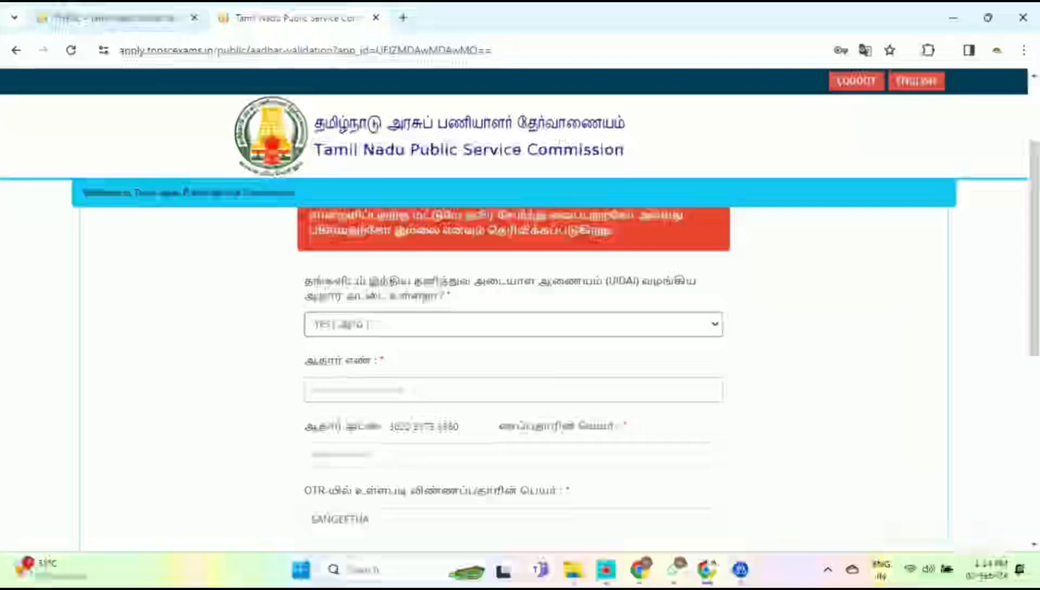
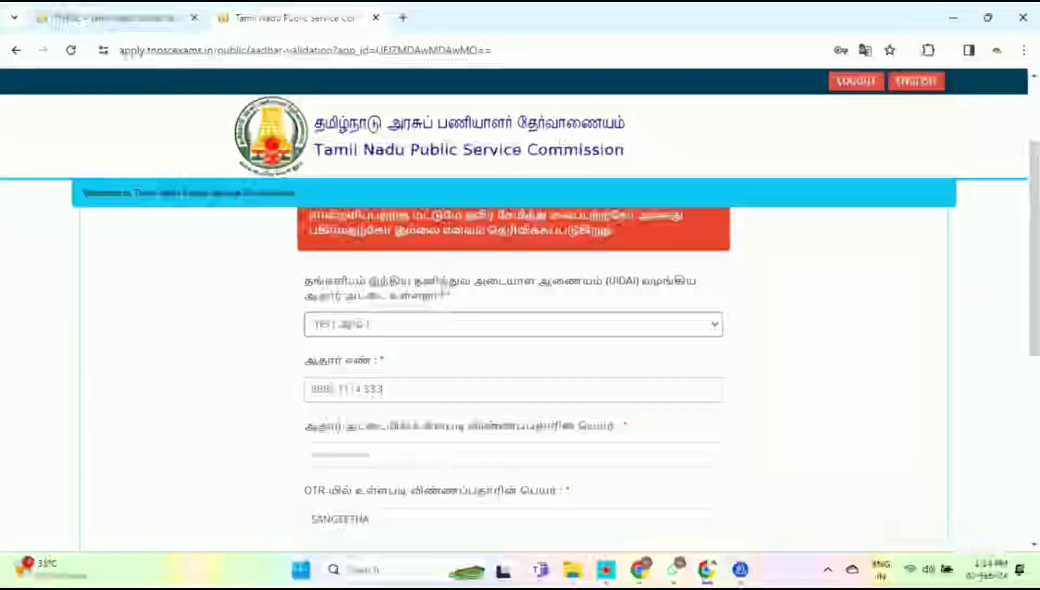
- Enter the applicant's name exactly as printed on the Aadhaar card
left_click(595, 461)
left_click(595, 461)
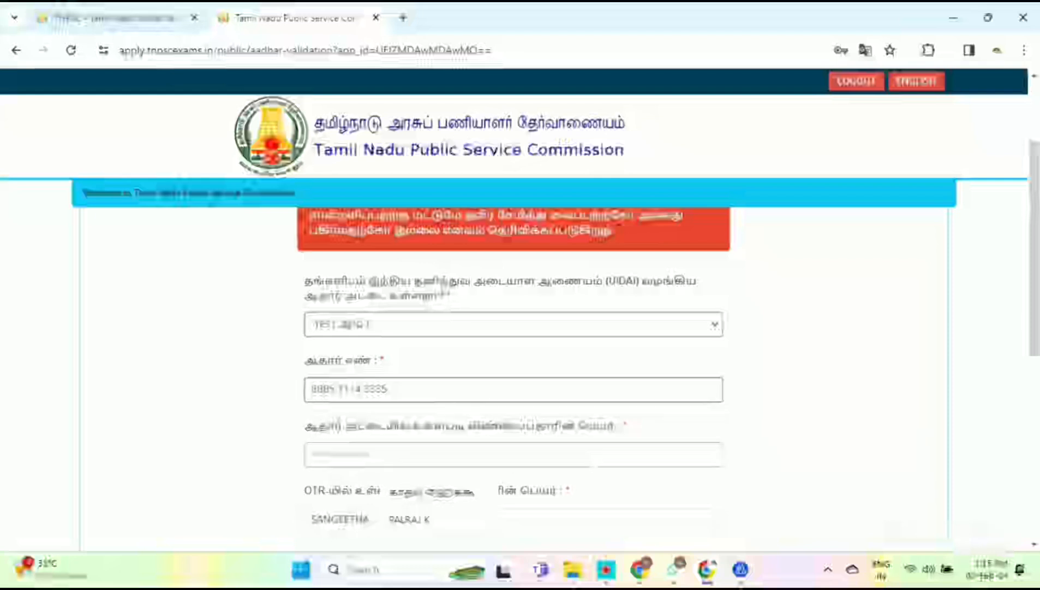
type("S")
key("Caps_Lock")
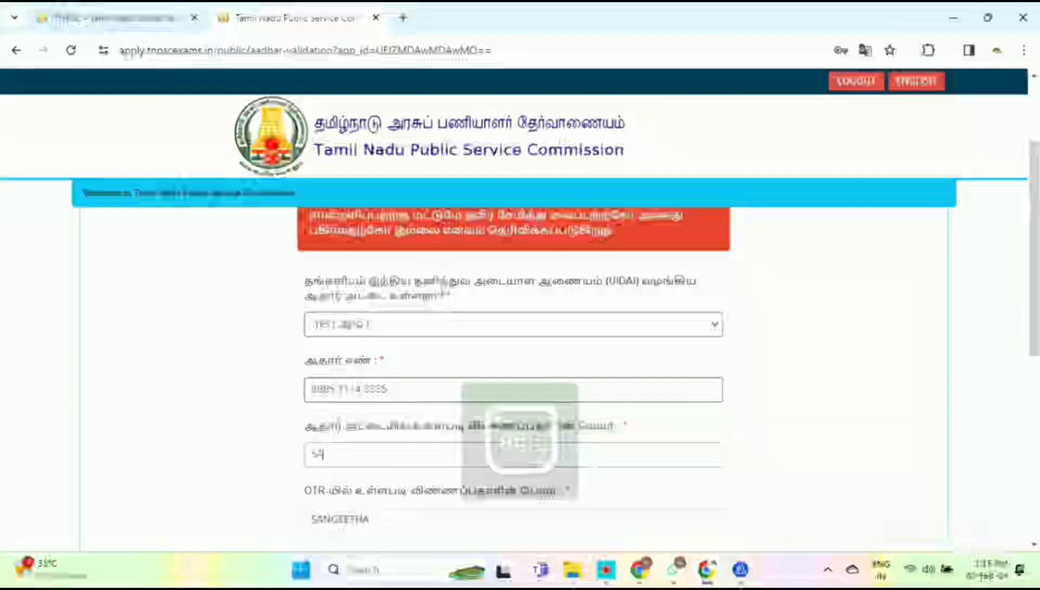
type("A NG")
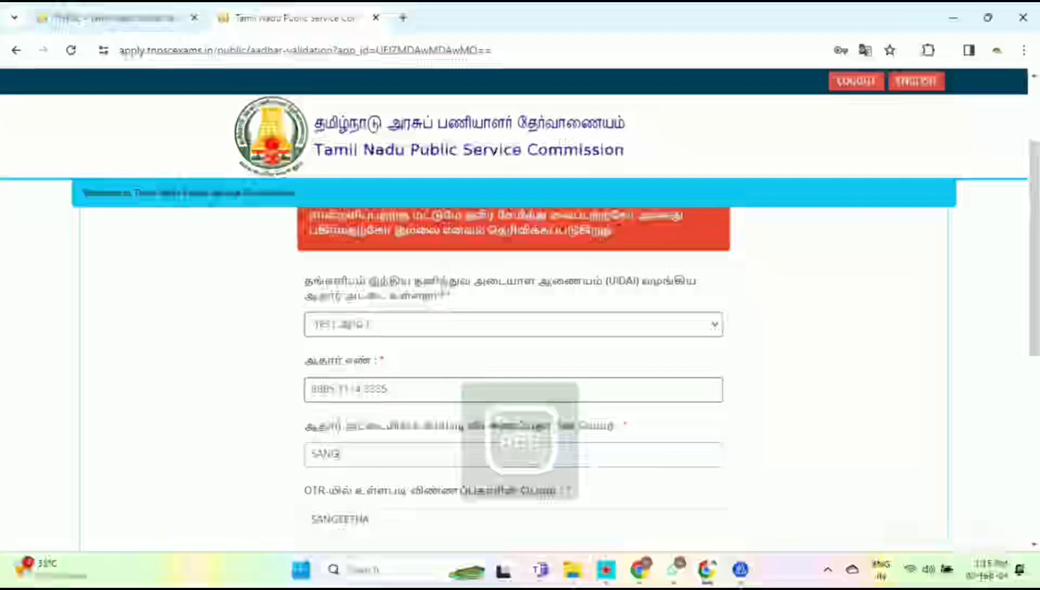
type("EE")
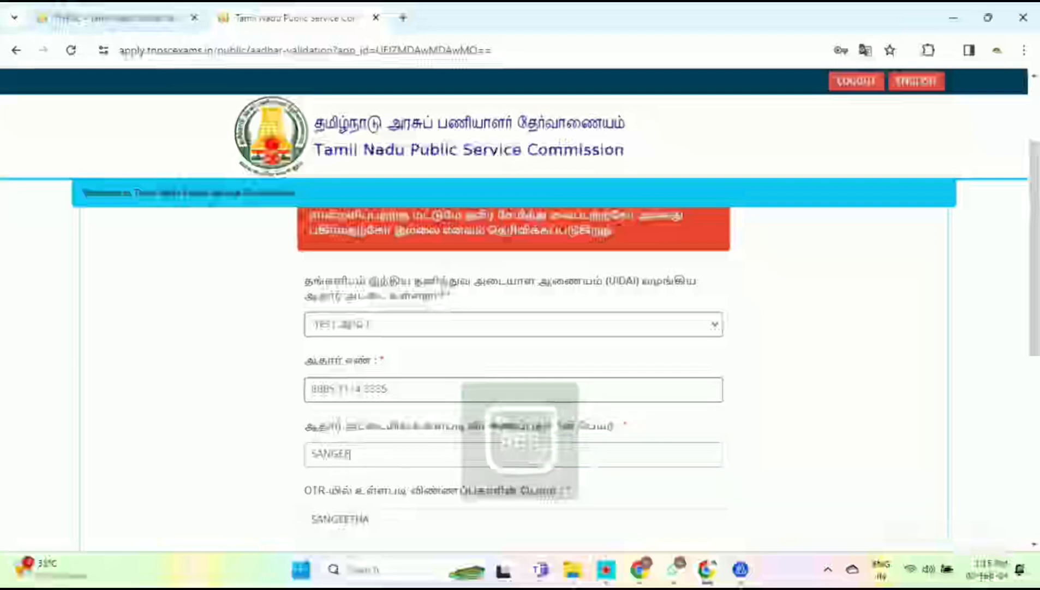
type("THA")
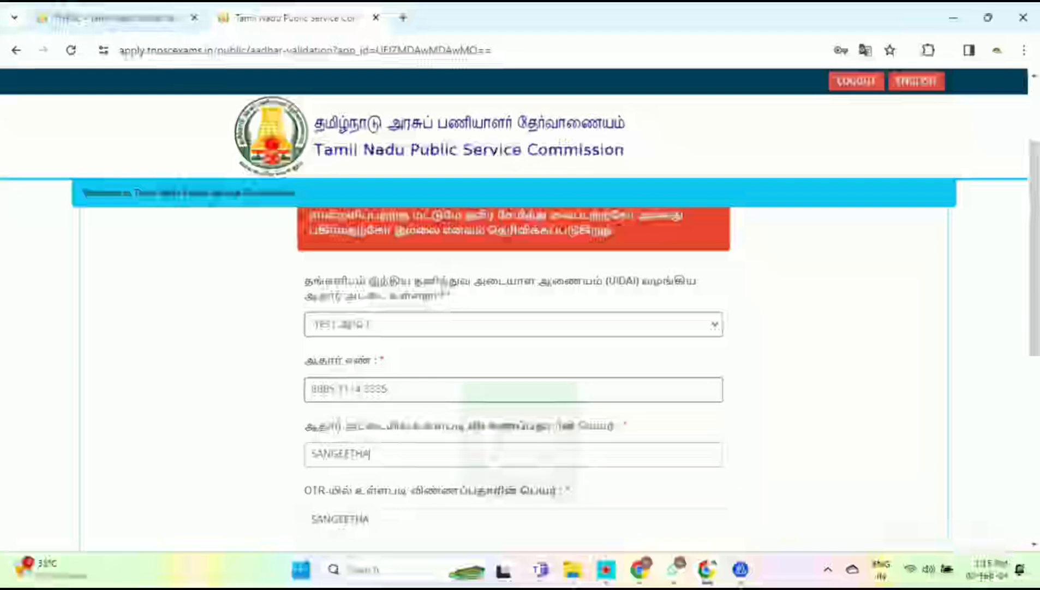
type(" N")
key("BackSpace")
type("A")
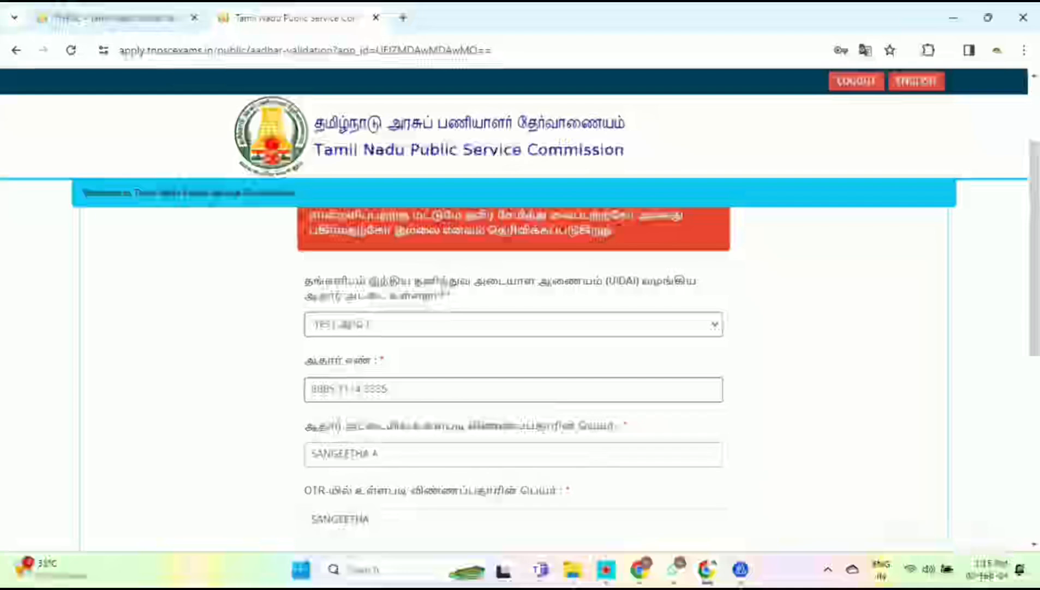
key("BackSpace")
type("N")
- Answer the Aadhaar validation captcha with 30
scroll(912, 357, "down", 1)
scroll(513, 355, "down", 1)
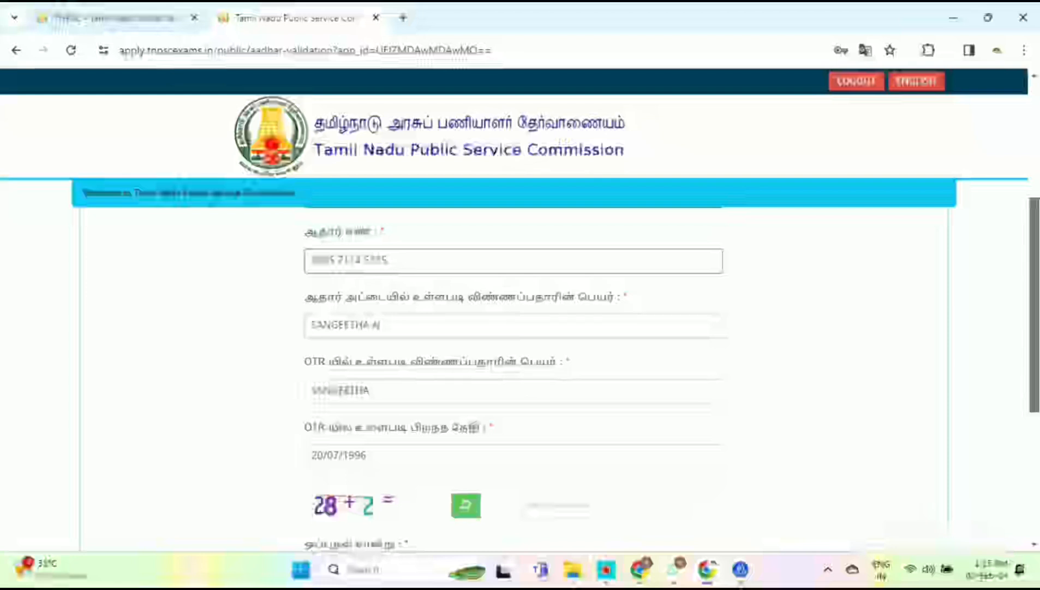
scroll(513, 377, "down", 2)
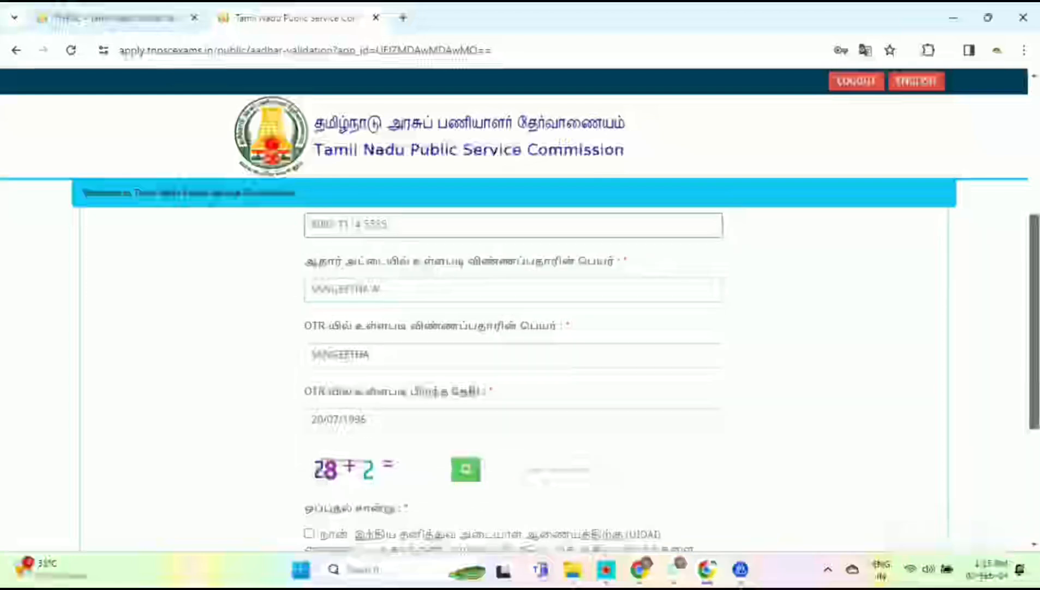
scroll(513, 377, "down", 1)
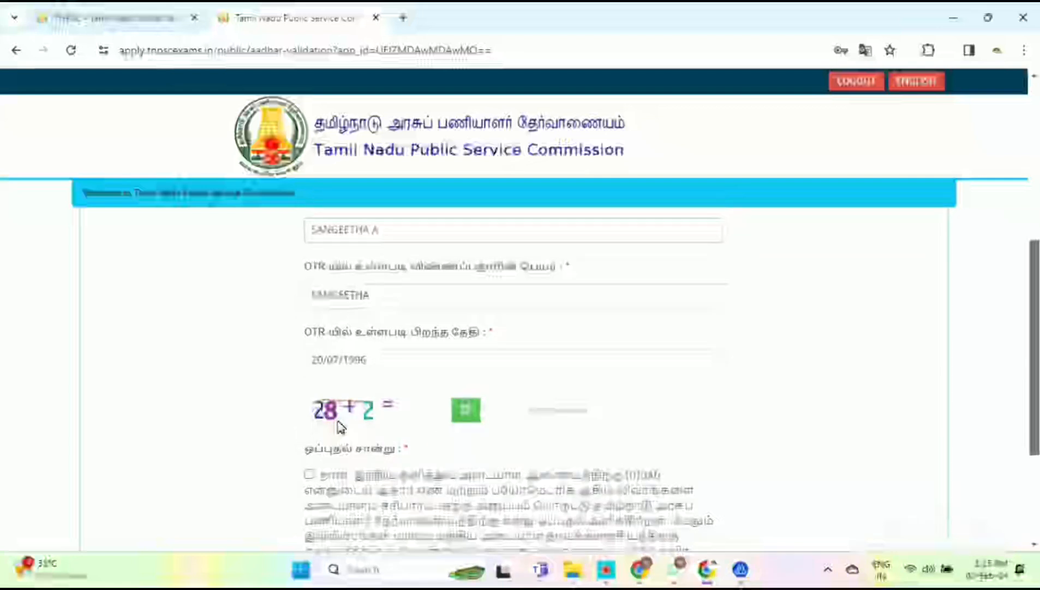
left_click(546, 410)
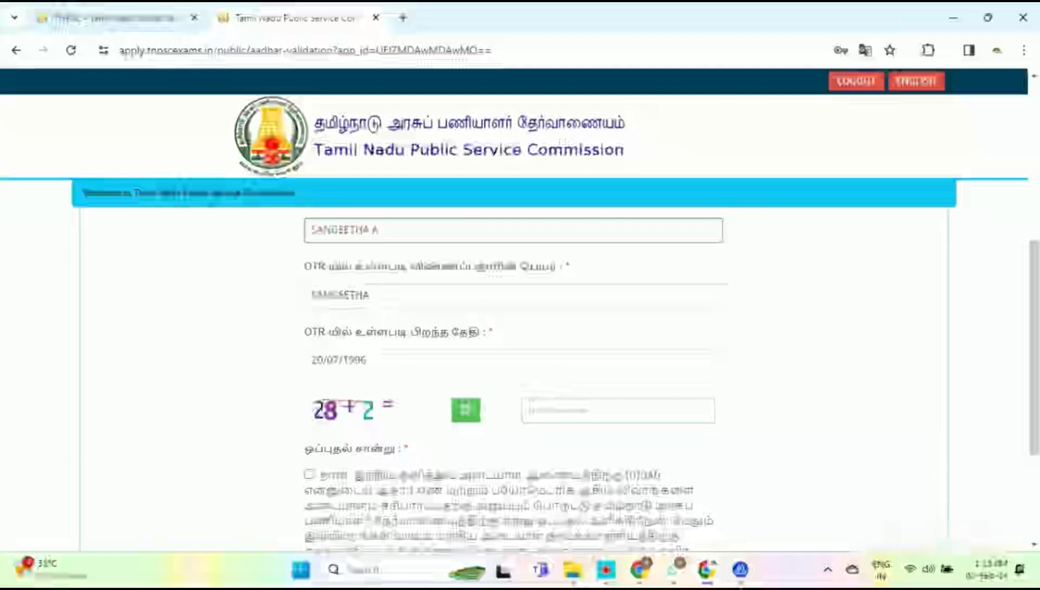
type("30")
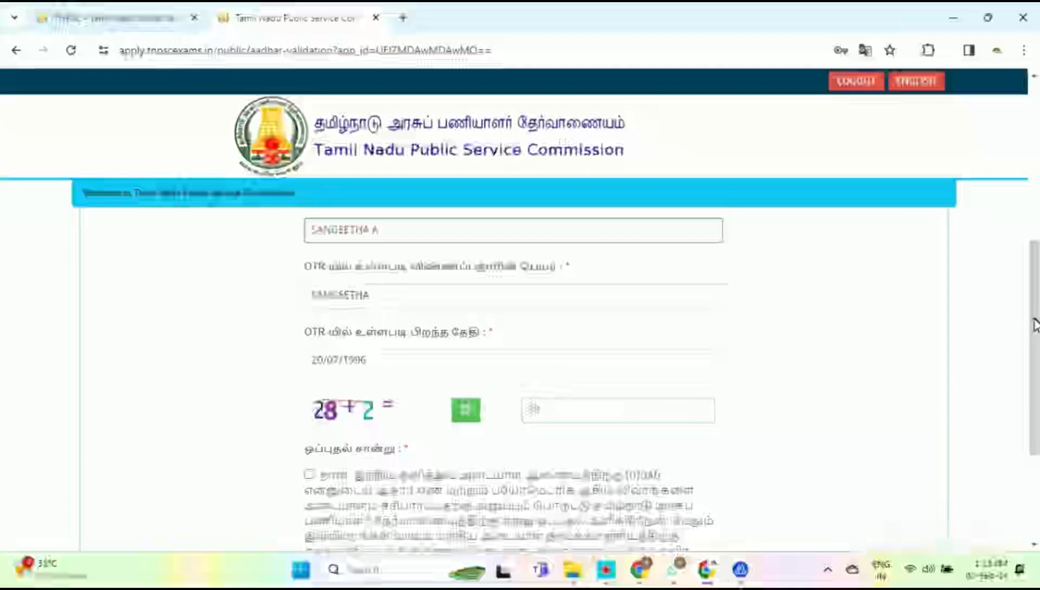
- Tick the Aadhaar consent declaration, request the OTP and confirm the shown applicant details
scroll(1035, 325, "down", 3)
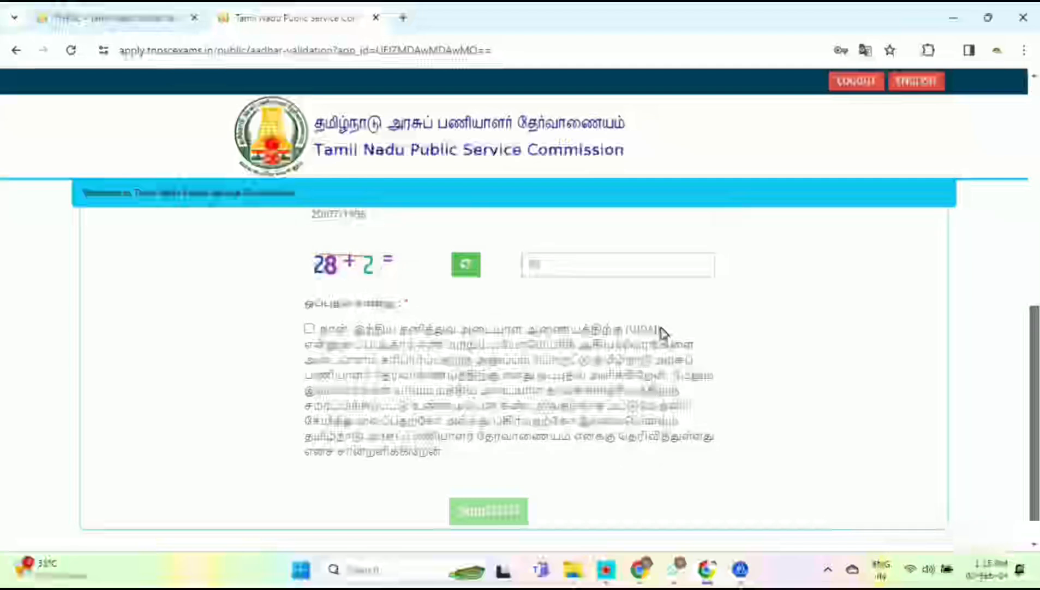
double_click(334, 329)
left_click_drag(335, 330, 448, 461)
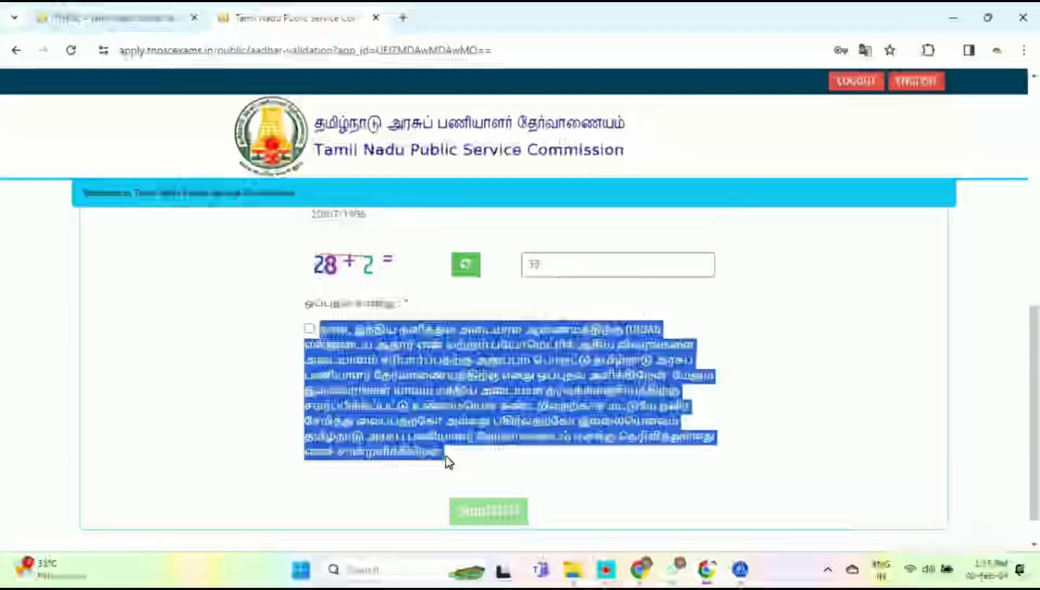
left_click(309, 328)
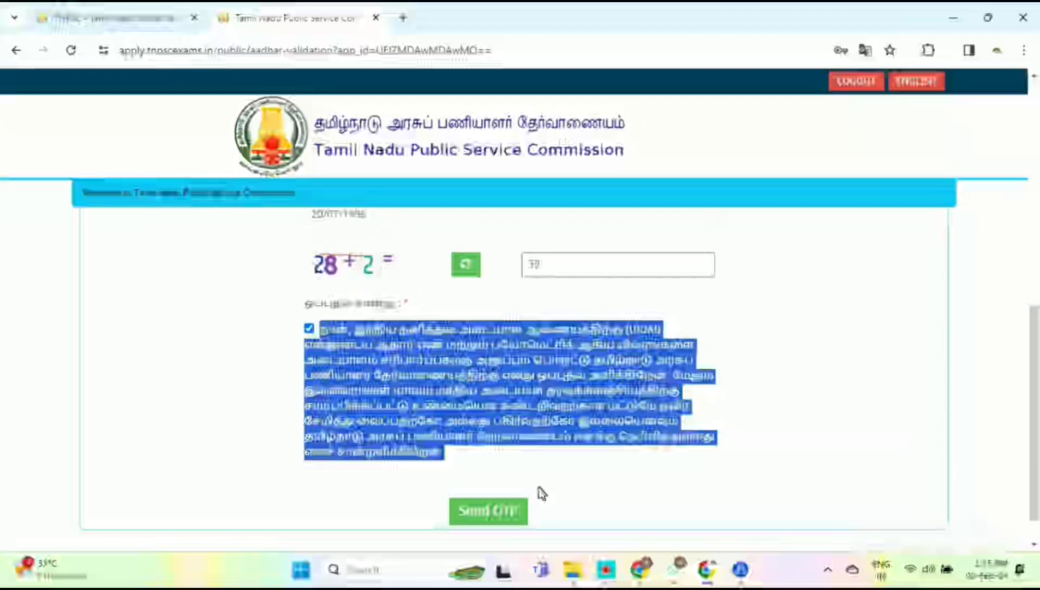
left_click(502, 518)
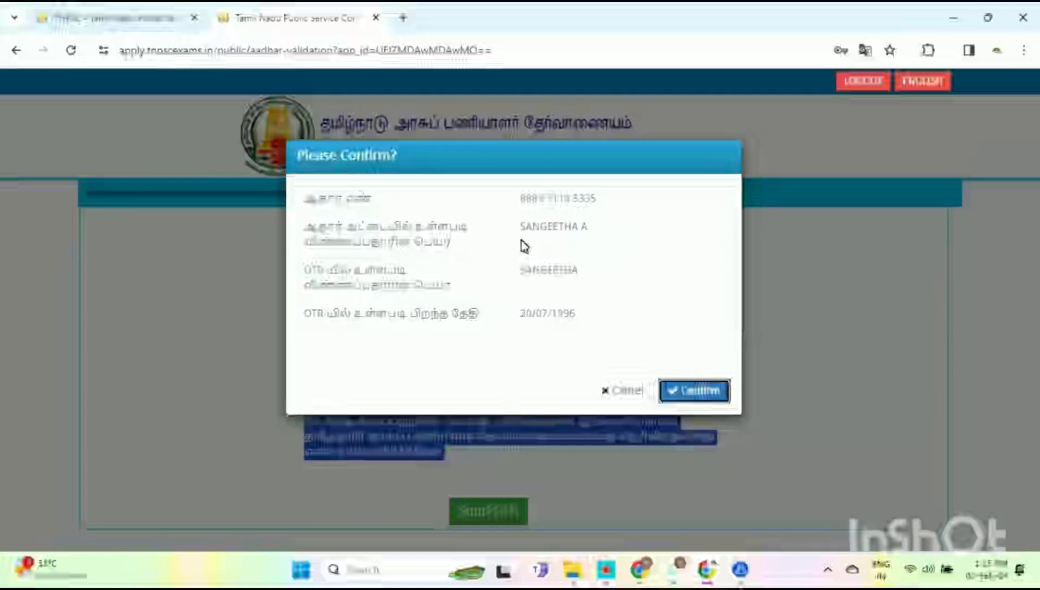
left_click(694, 392)
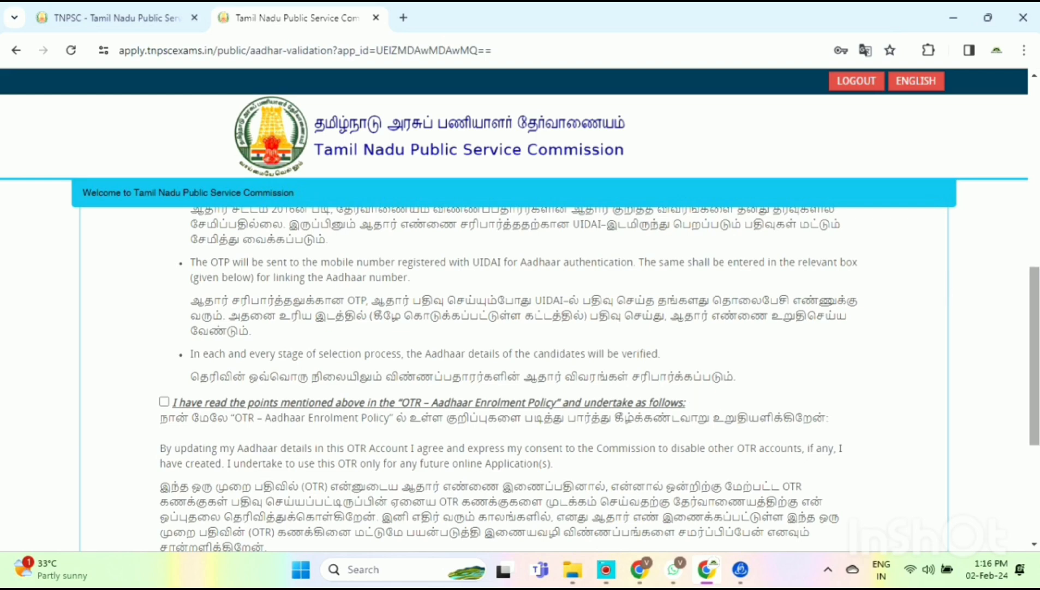
- Accept the OTR – Aadhaar Enrolment Policy undertaking
left_click_drag(1035, 356, 1034, 171)
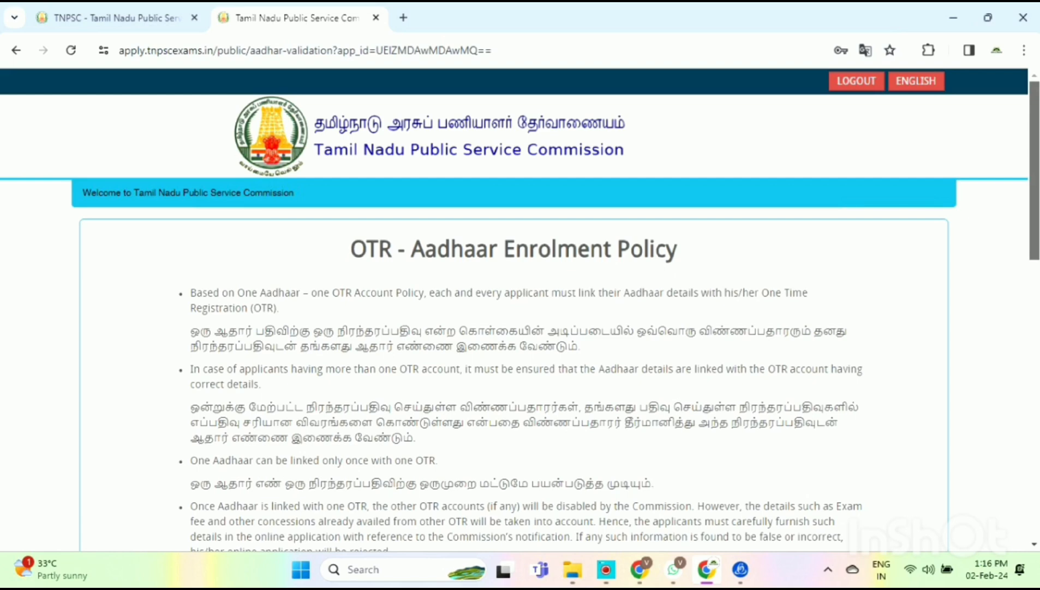
left_click_drag(1033, 123, 1018, 348)
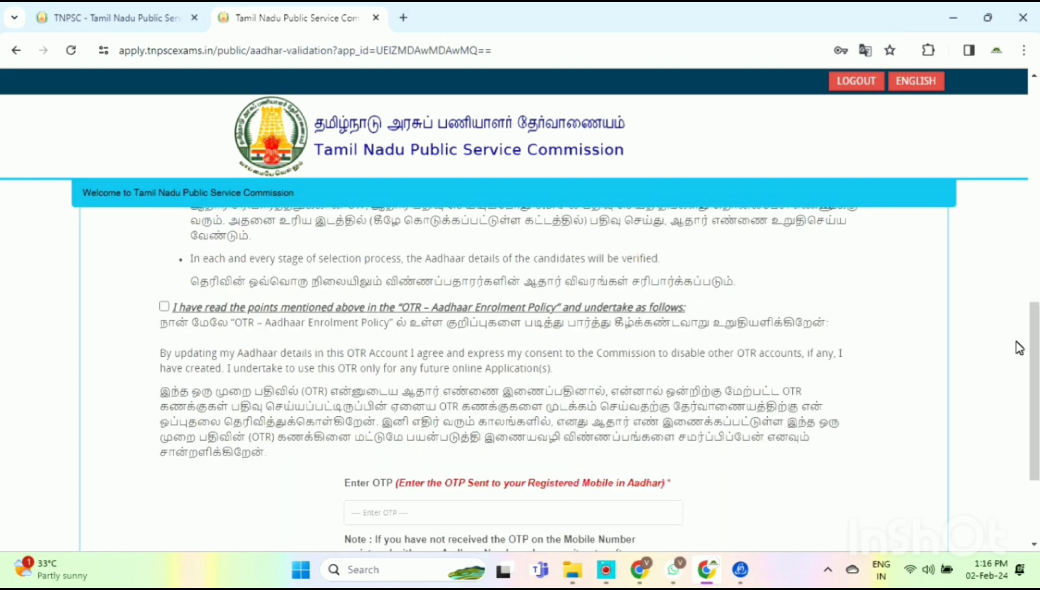
left_click(165, 307)
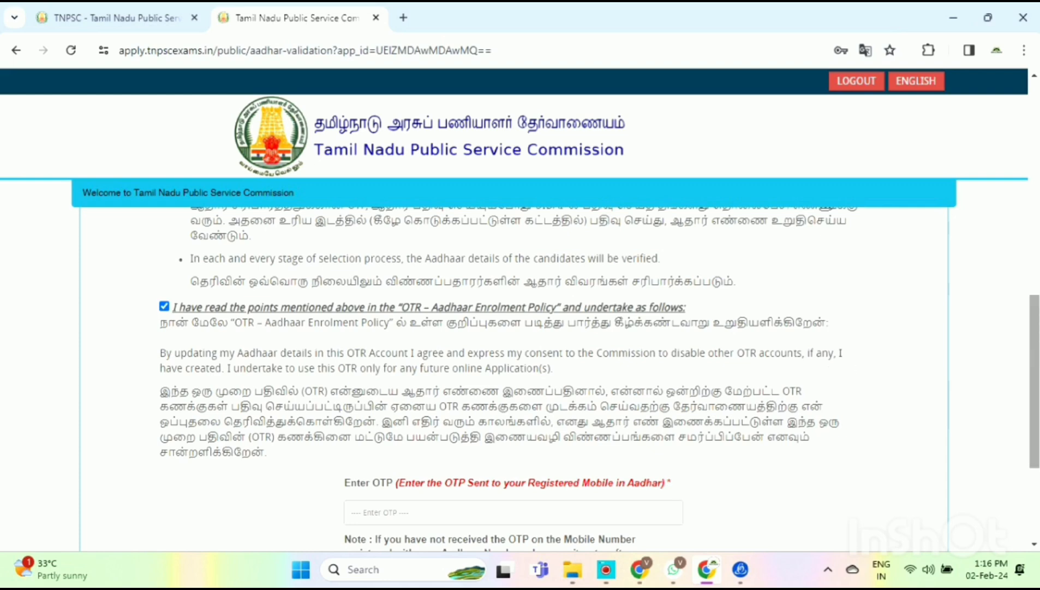
left_click_drag(1035, 388, 1035, 460)
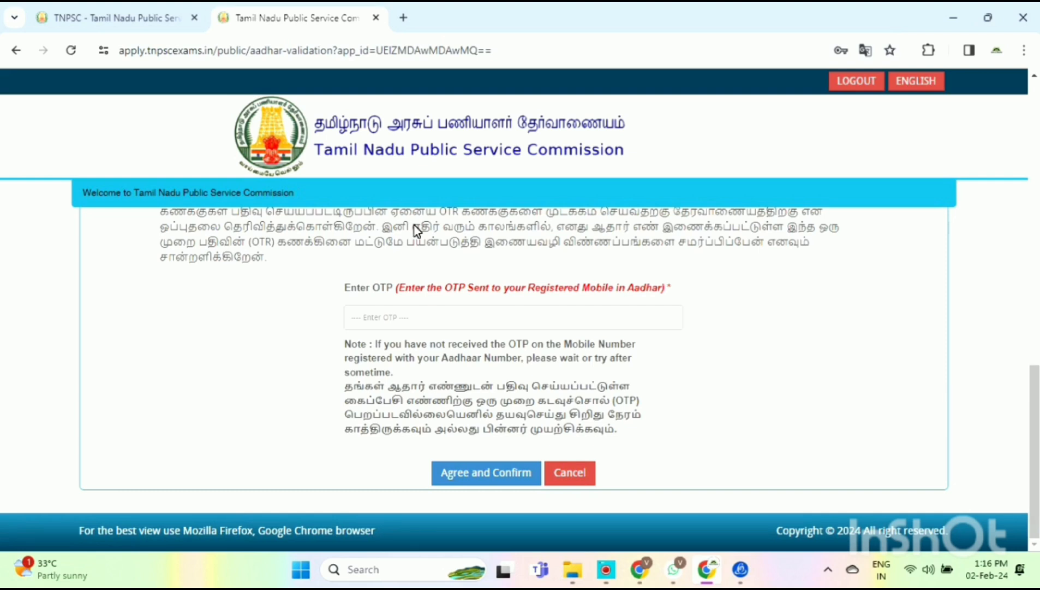
- Enter the OTP sent to the Aadhaar-registered mobile, agree and confirm, and acknowledge the verification message
left_click(524, 318)
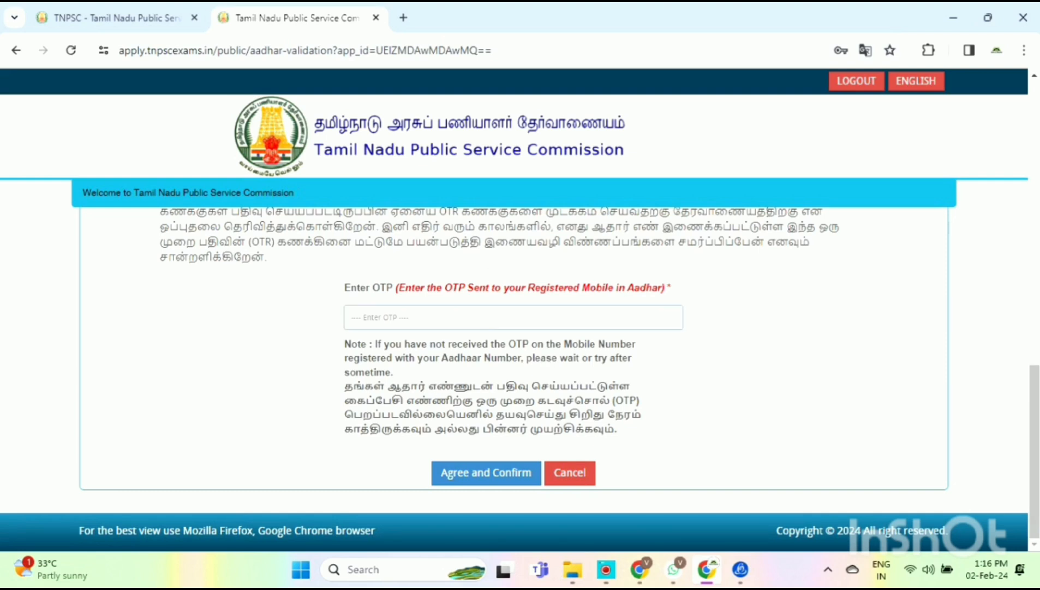
left_click(482, 322)
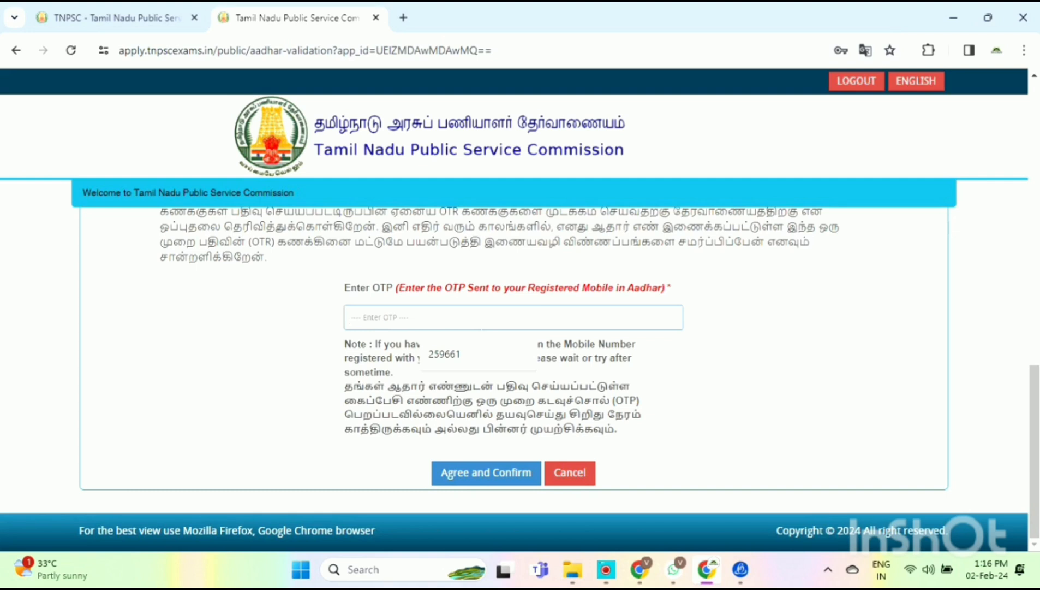
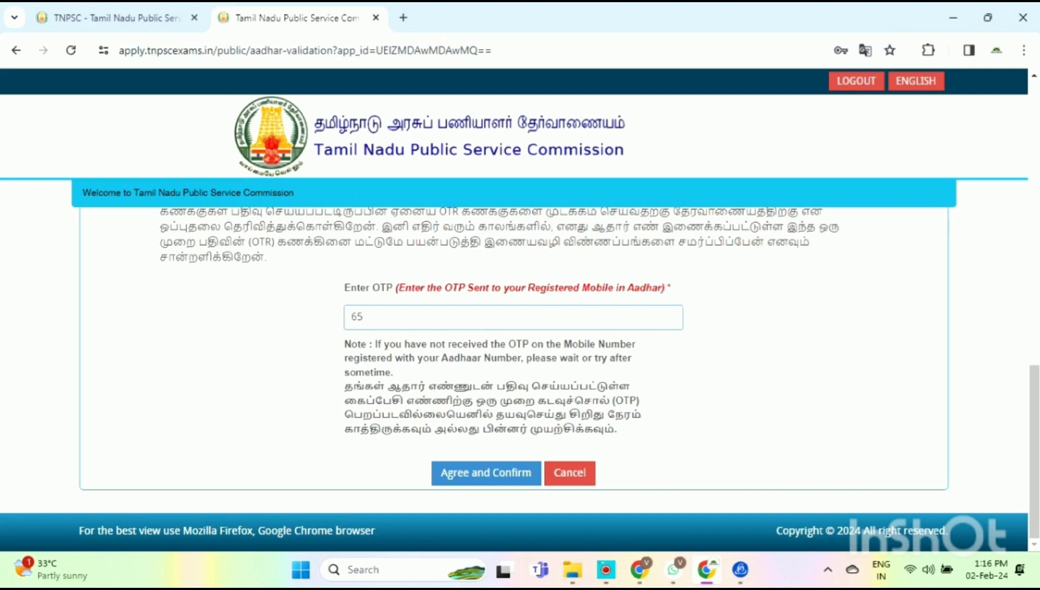
left_click(691, 288)
left_click_drag(345, 288, 596, 288)
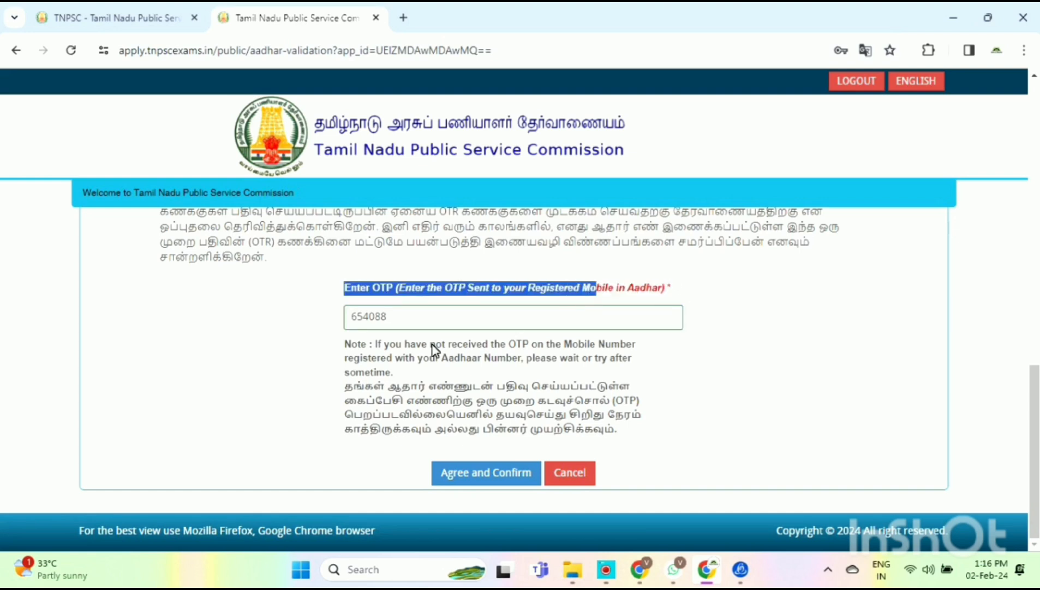
left_click(490, 475)
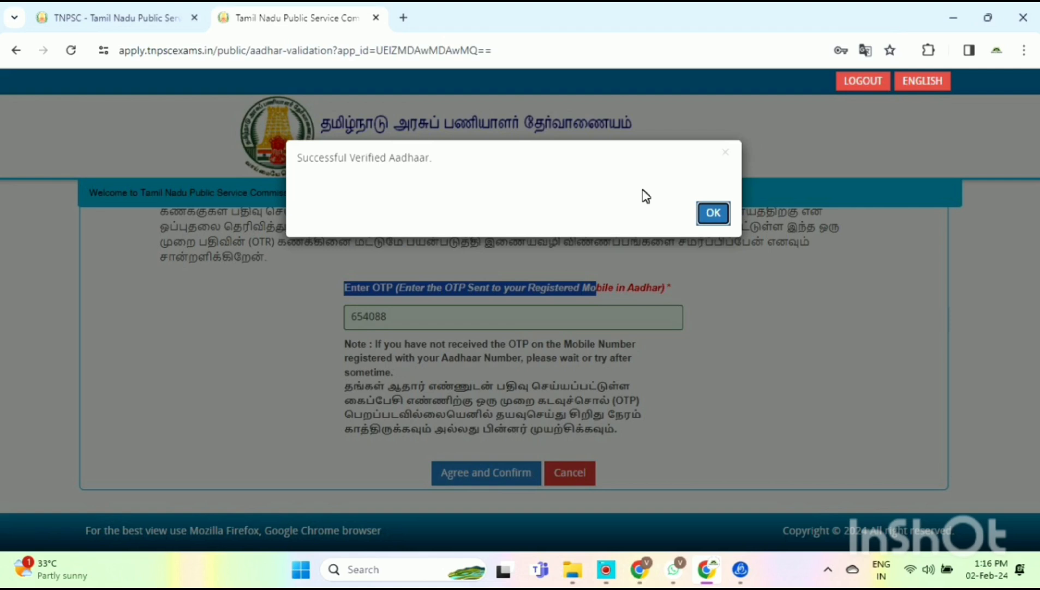
left_click(723, 218)
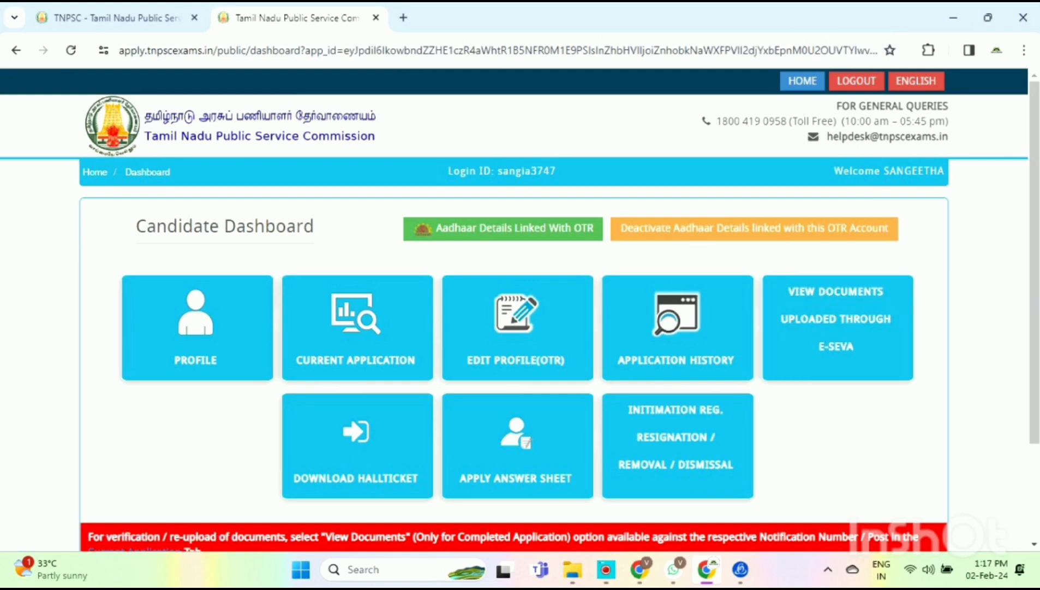
scroll(520, 317, "down", 1)
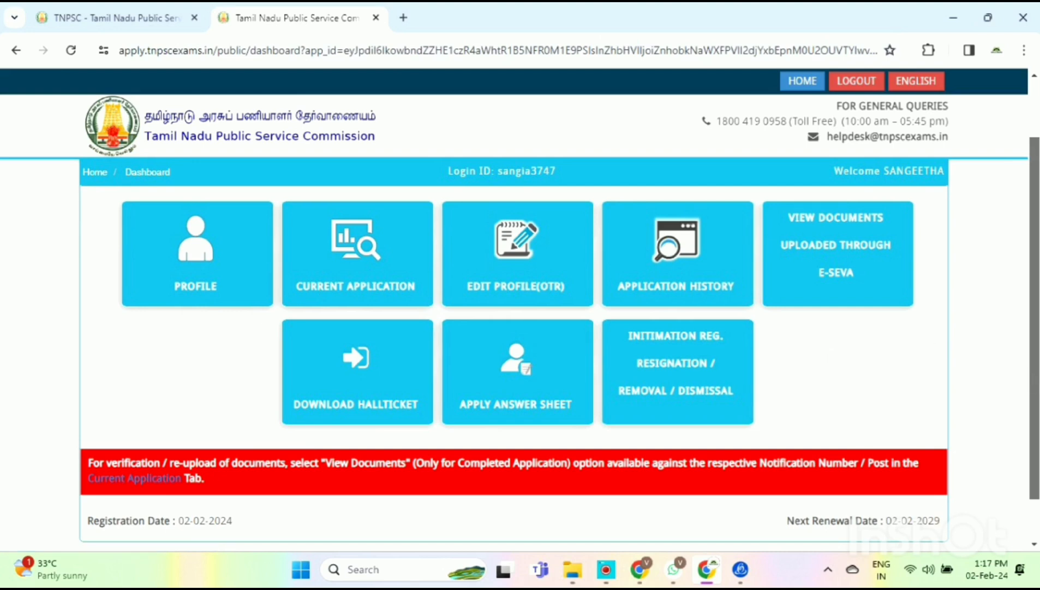
- Review the dashboard's document notice, registration date and next renewal date
scroll(404, 435, "down", 1)
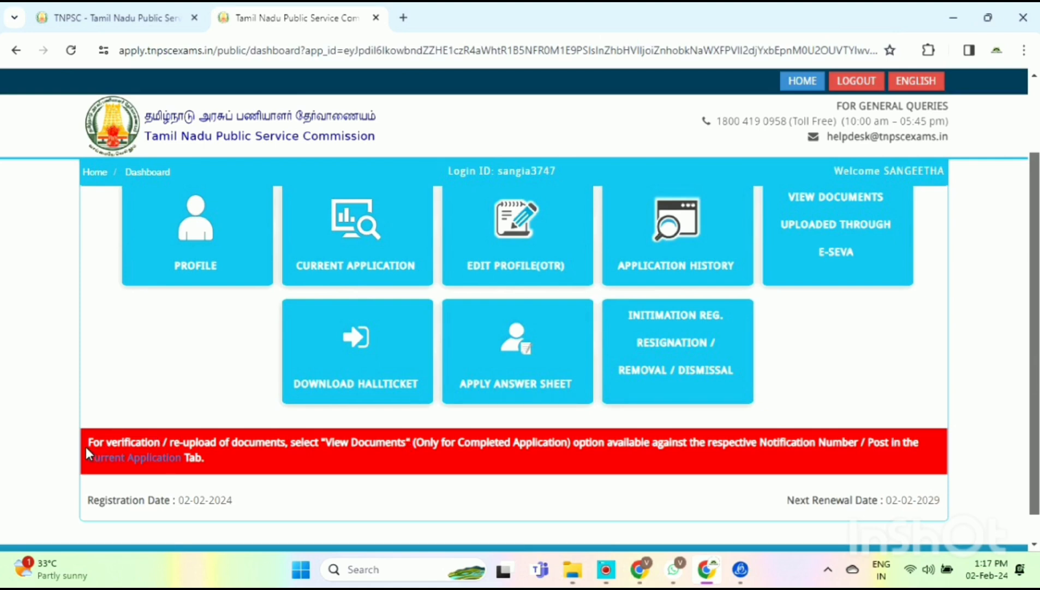
left_click_drag(86, 447, 381, 456)
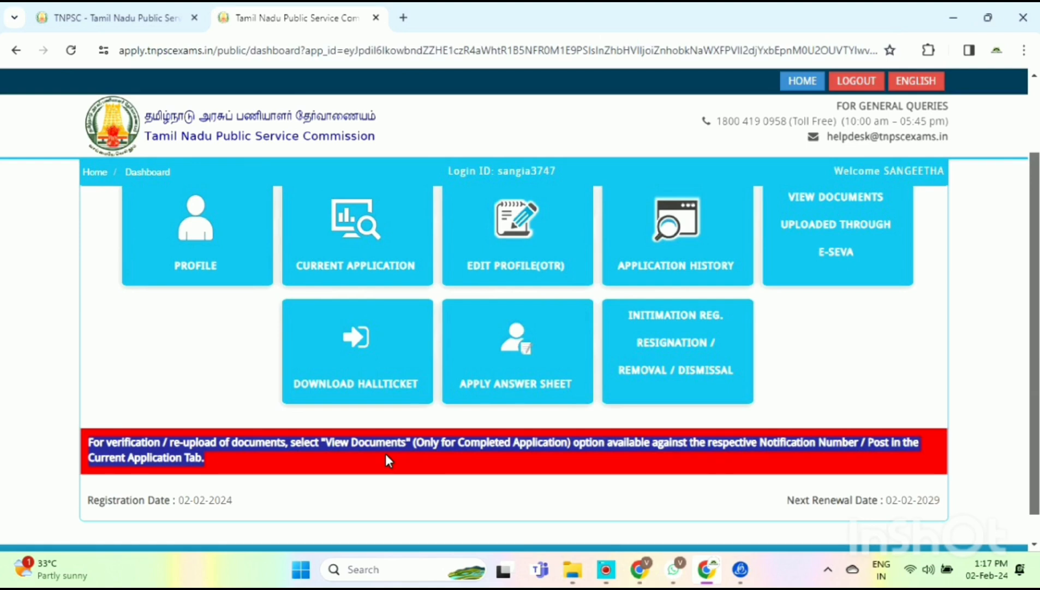
left_click(367, 521)
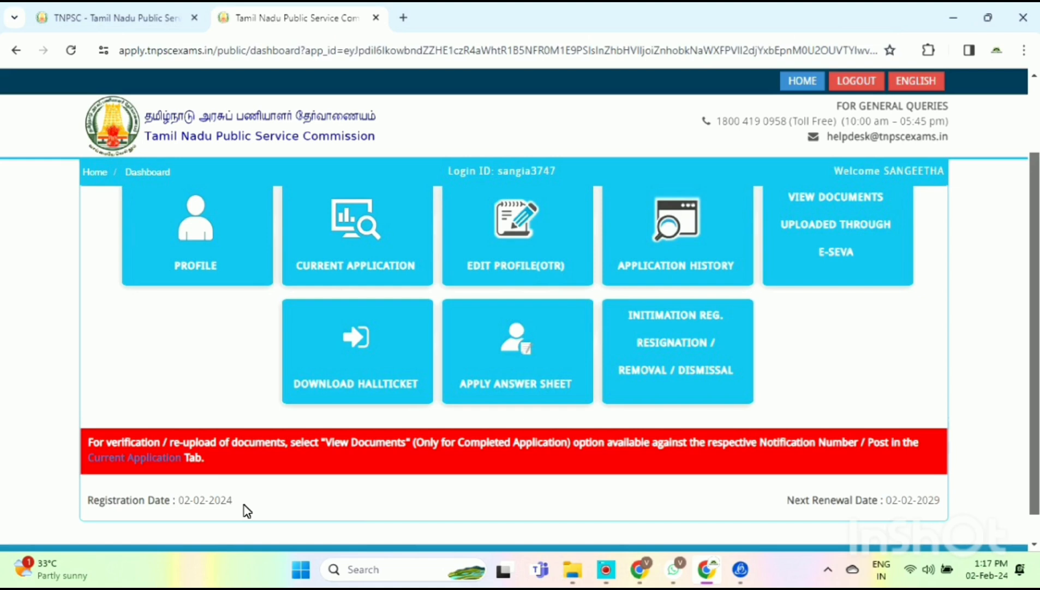
left_click_drag(238, 501, 86, 505)
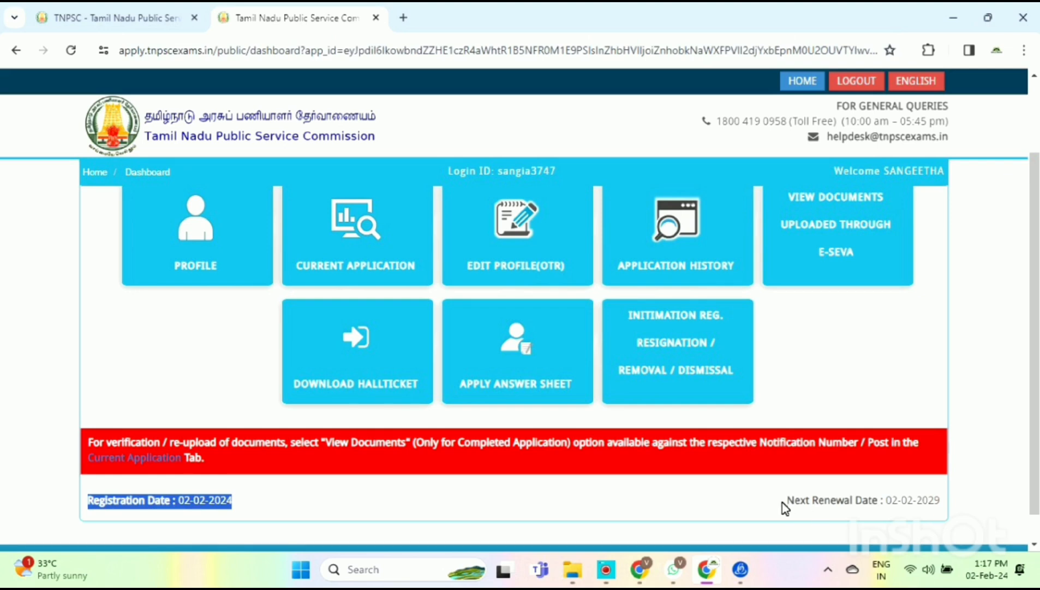
triple_click(912, 495)
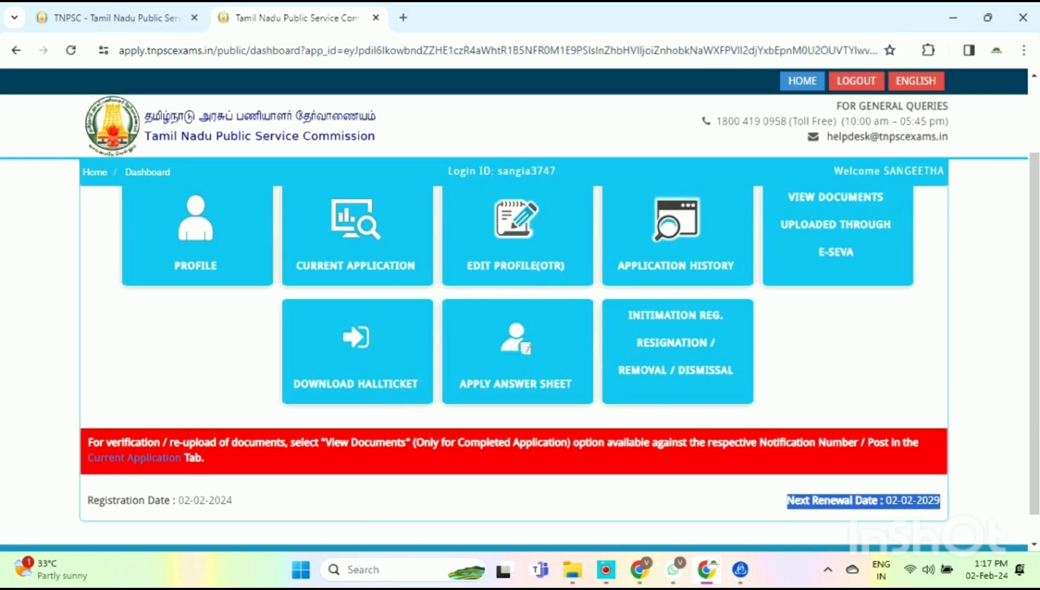
scroll(520, 352, "down", 1)
scroll(520, 353, "up", 2)
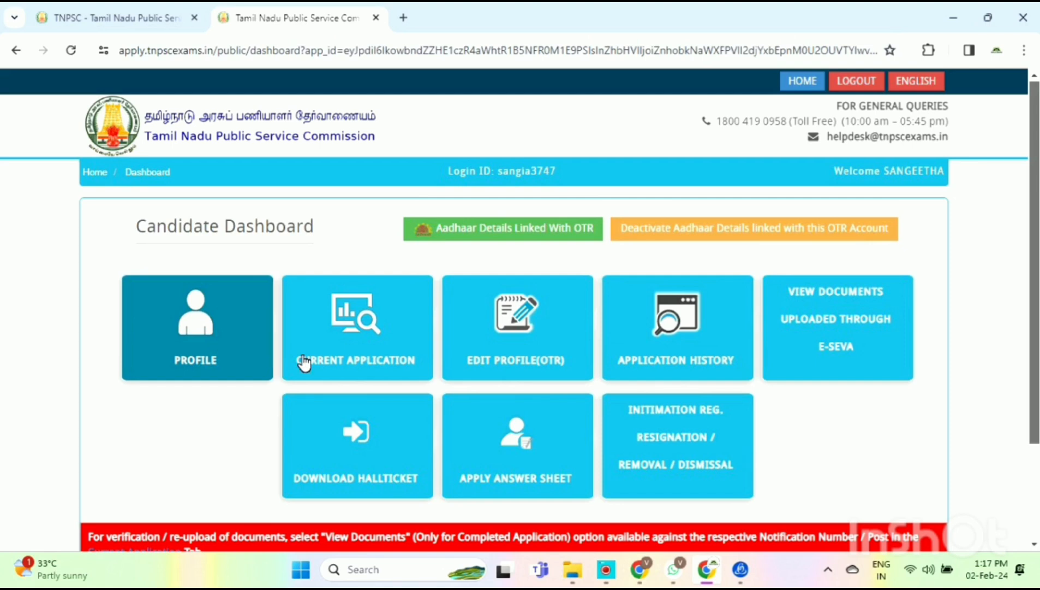
- Open the current application and start applying for notification 01/2024, Combined Civil Services Examination-IV (Group-IV Services)
left_click(350, 352)
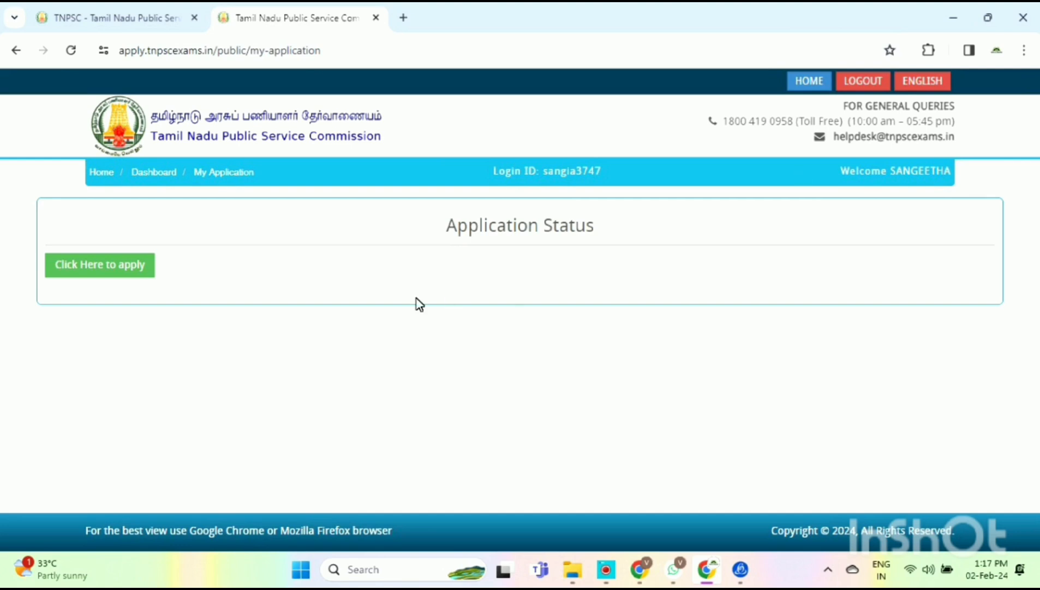
left_click(125, 268)
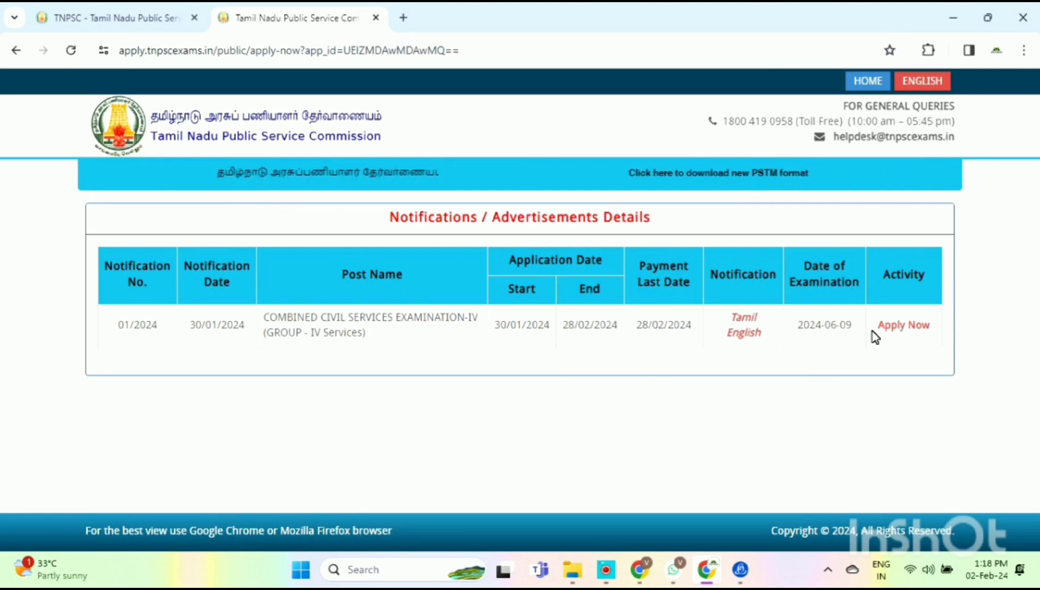
left_click(905, 327)
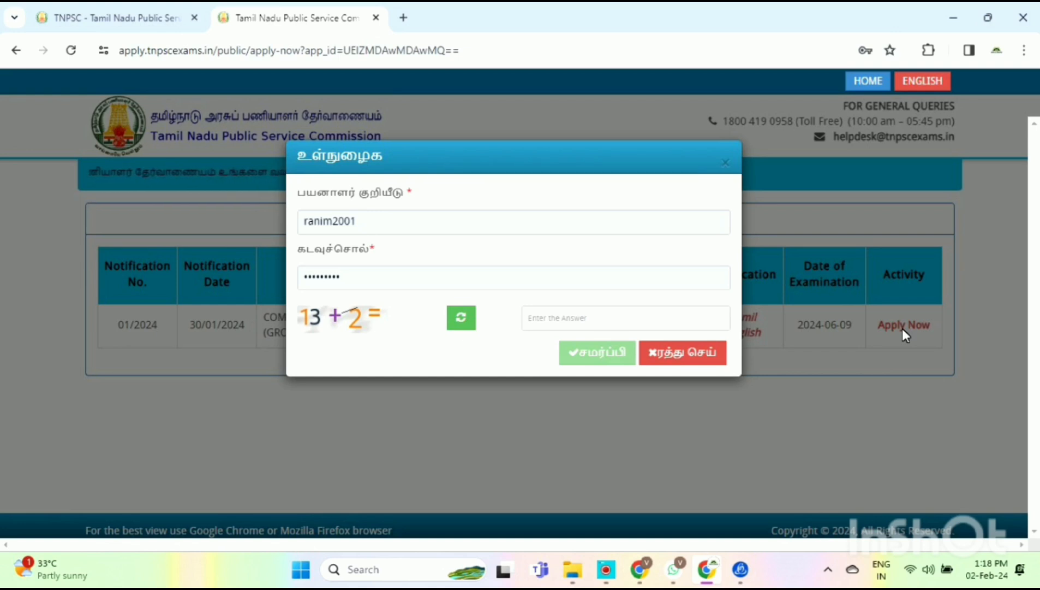
- Replace the saved user ID in the login dialog with the applicant's login ID
left_click(376, 223)
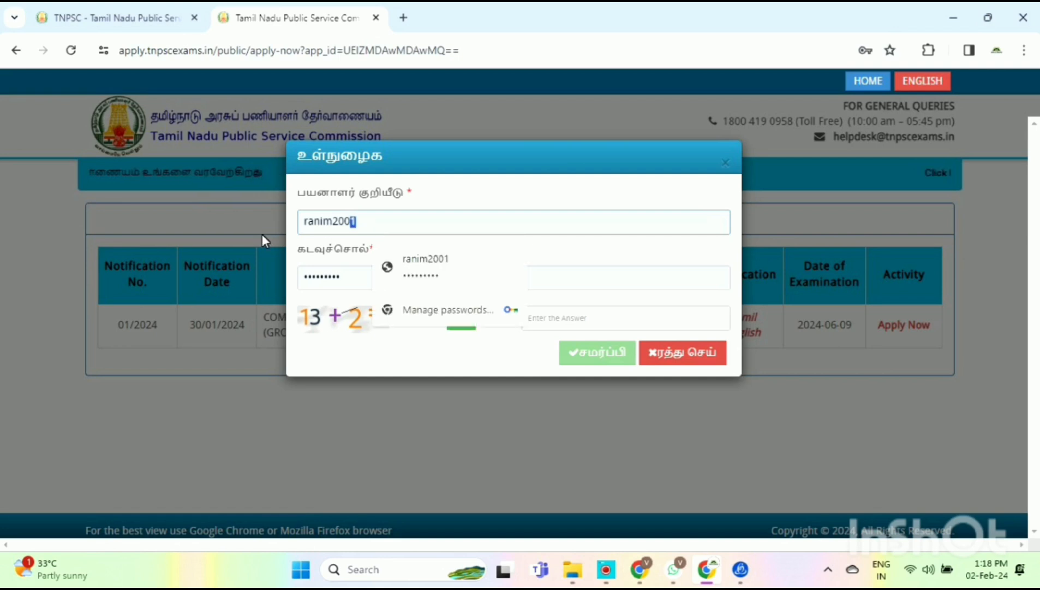
key("ctrl+a")
key("BackSpace")
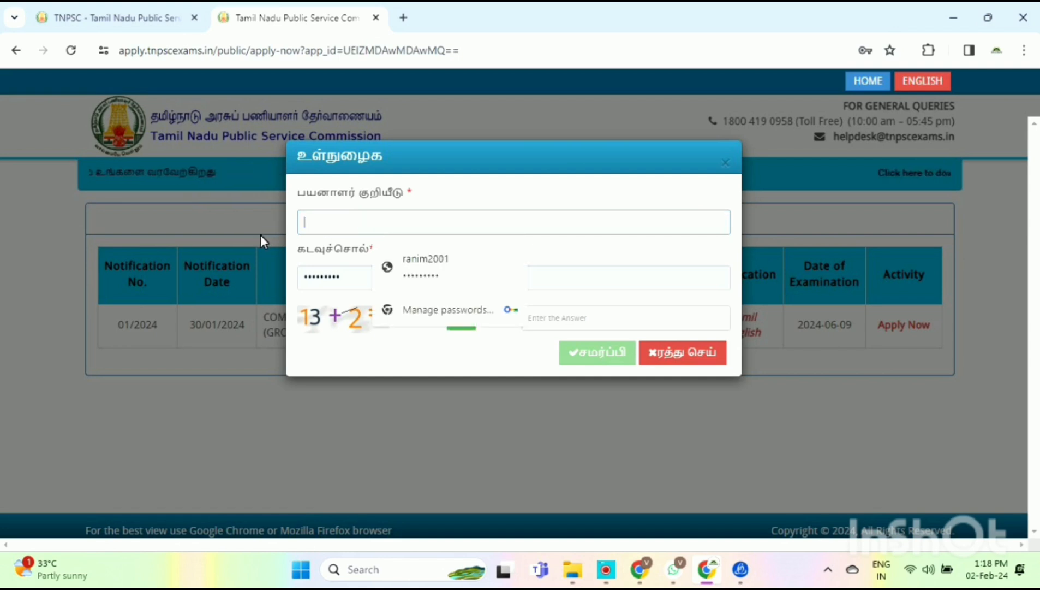
type("sa")
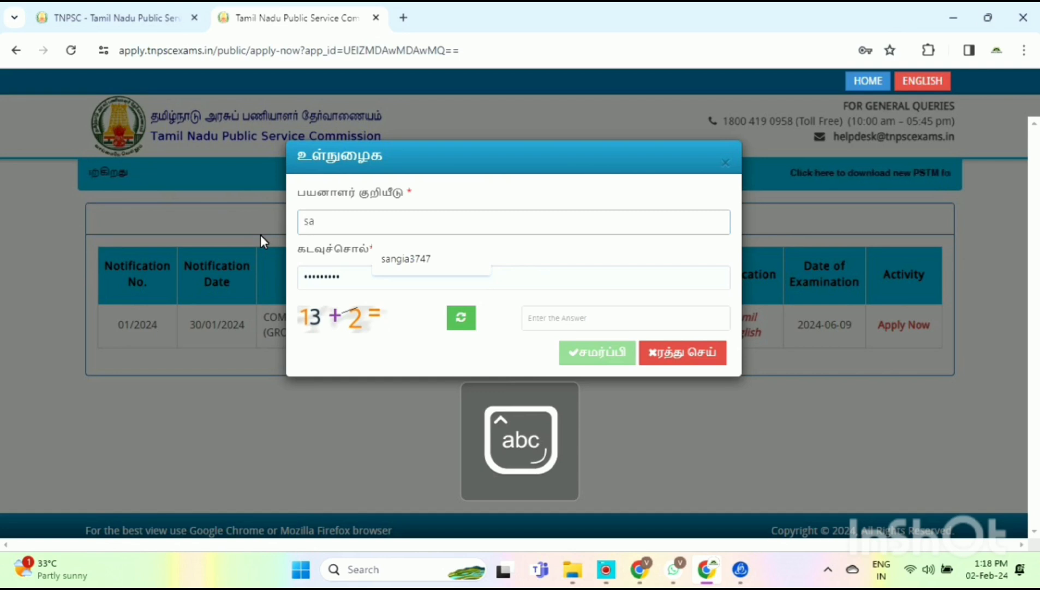
left_click(406, 259)
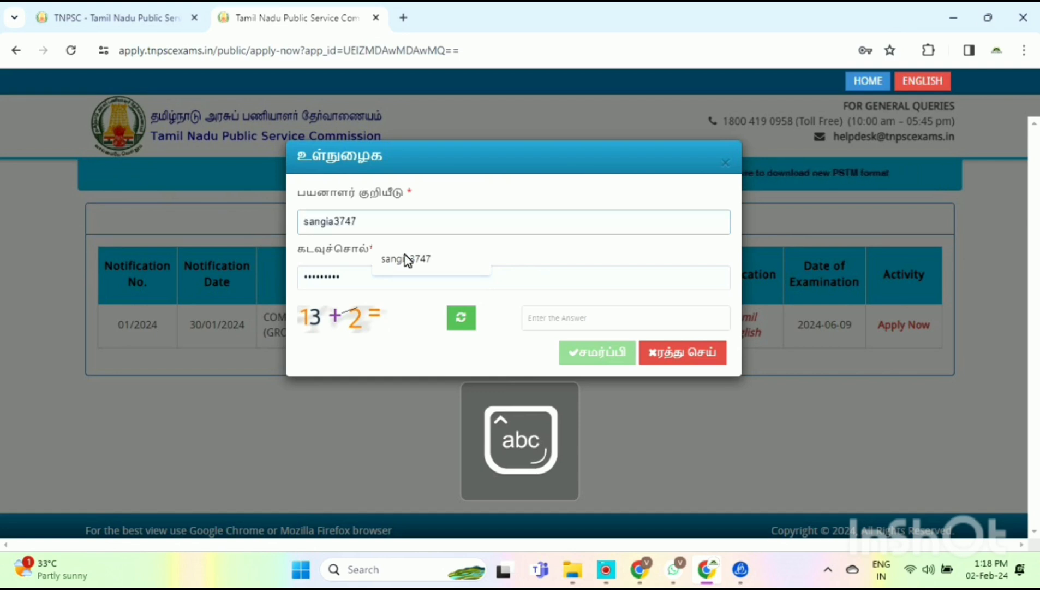
left_click(406, 259)
- Clear the saved password and enter the applicant's account password
left_click_drag(380, 282, 244, 291)
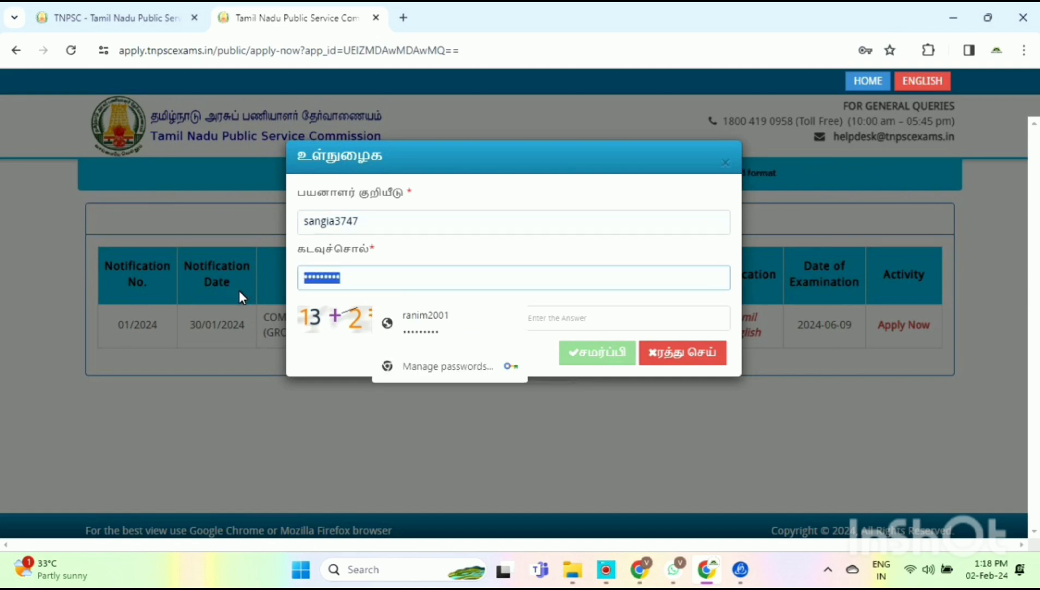
key("BackSpace")
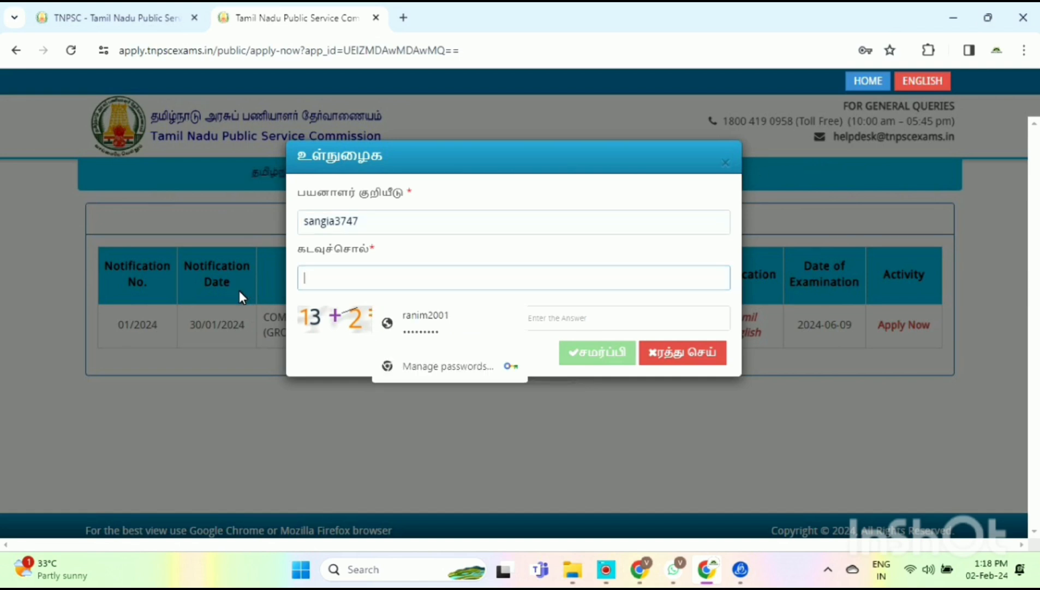
key("Caps_Lock")
key("Caps_Lock")
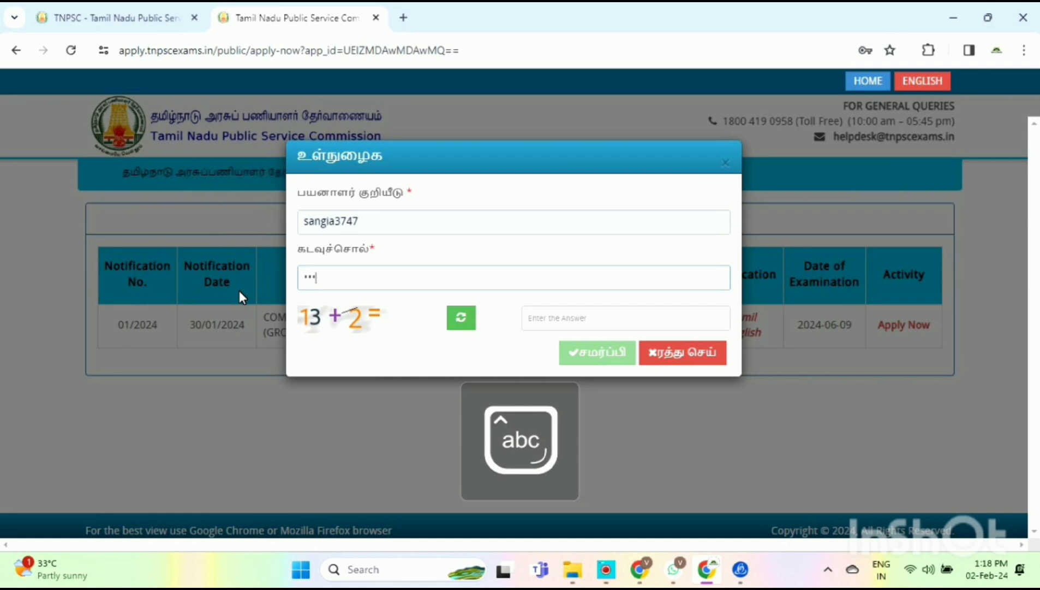
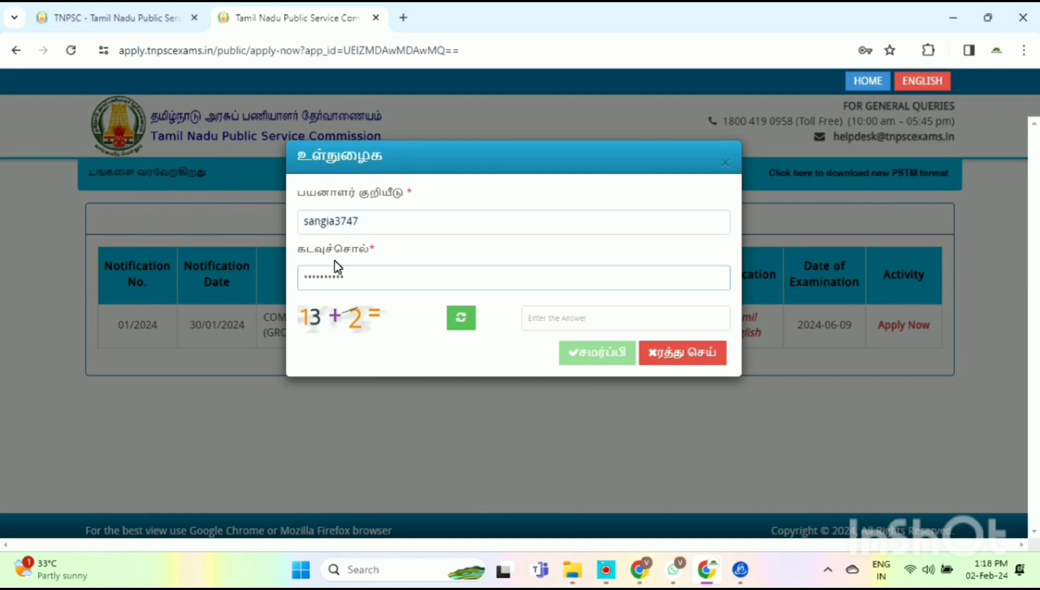
- Answer the login captcha with 15 and submit the login
left_click(540, 326)
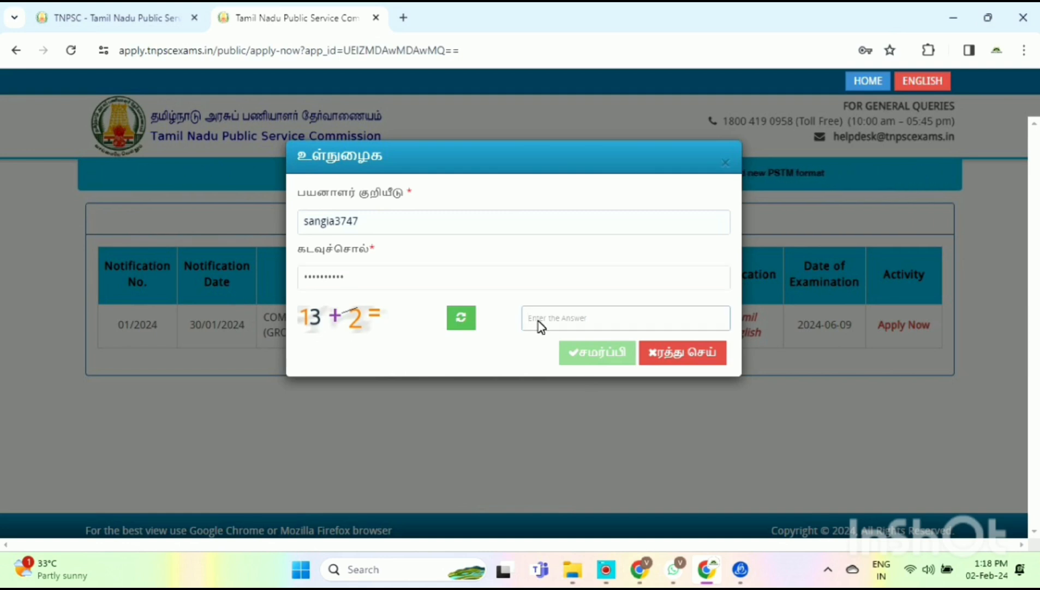
type("15")
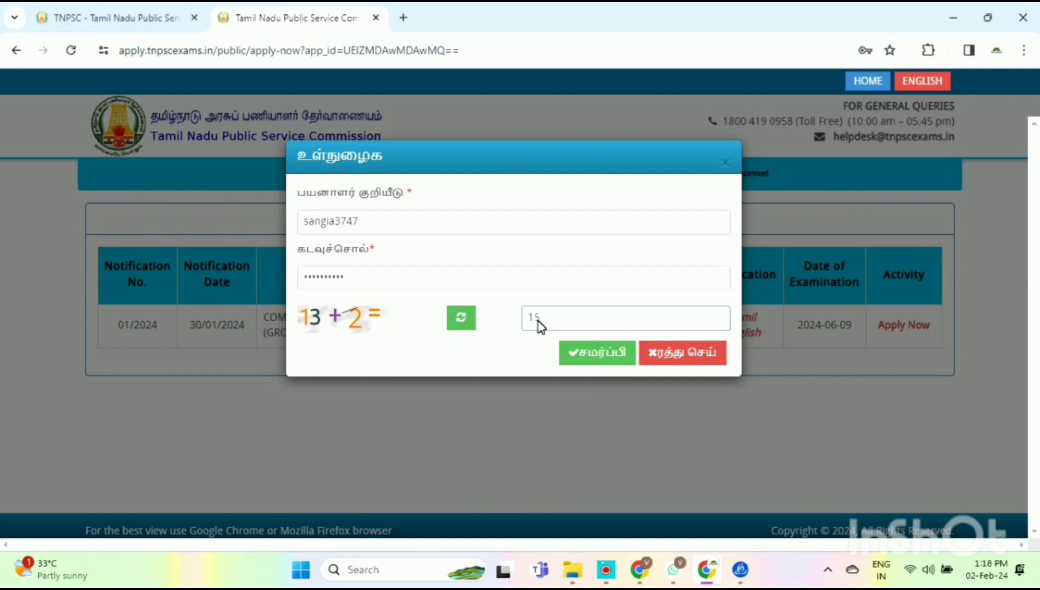
left_click(598, 355)
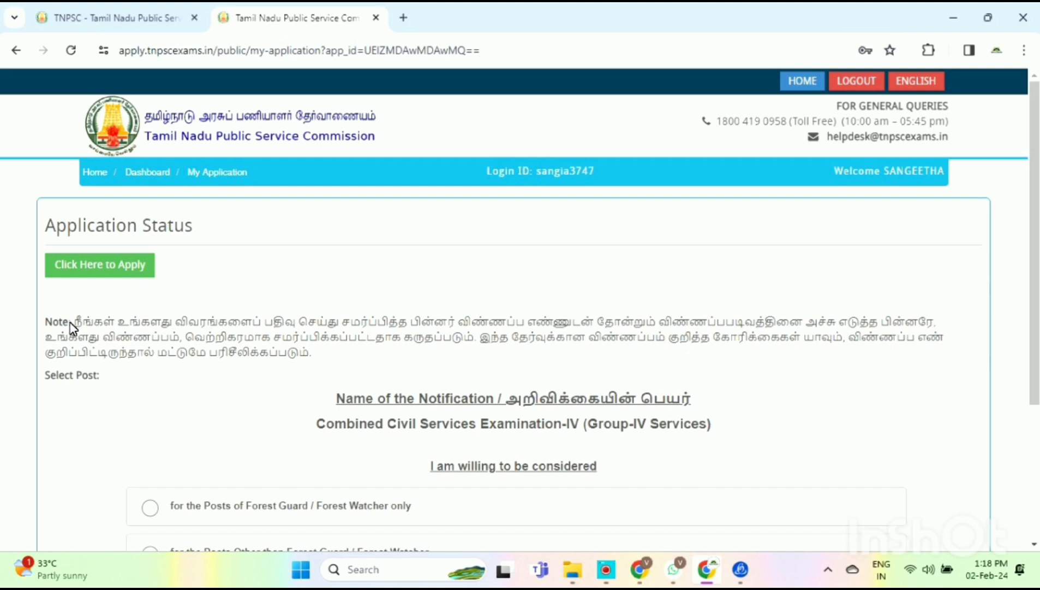
- Choose to be considered for the Posts Other than Forest Guard / Forest Watcher
left_click_drag(71, 326, 298, 369)
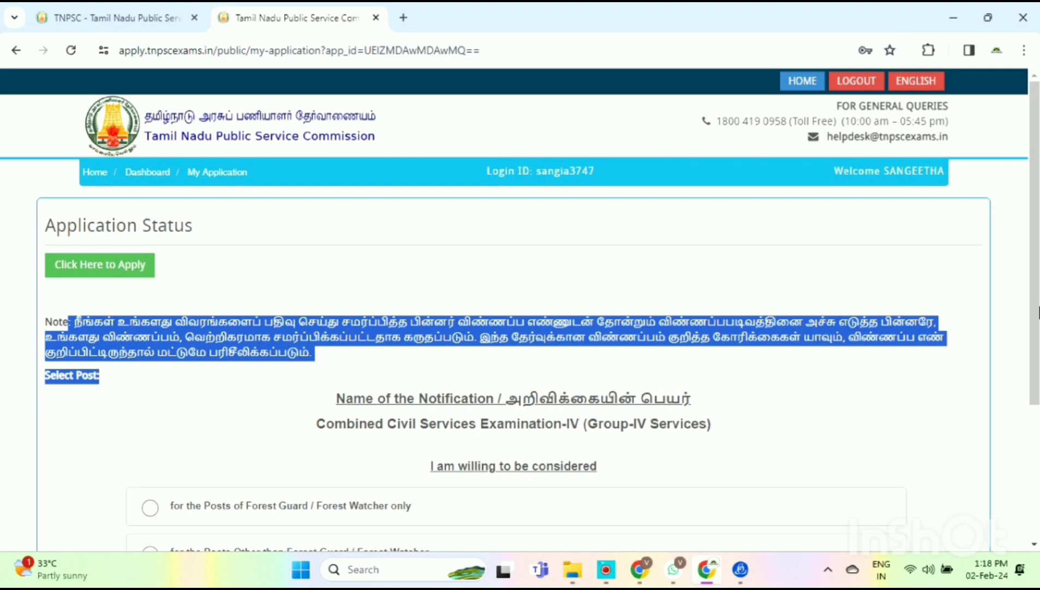
scroll(1039, 313, "down", 1)
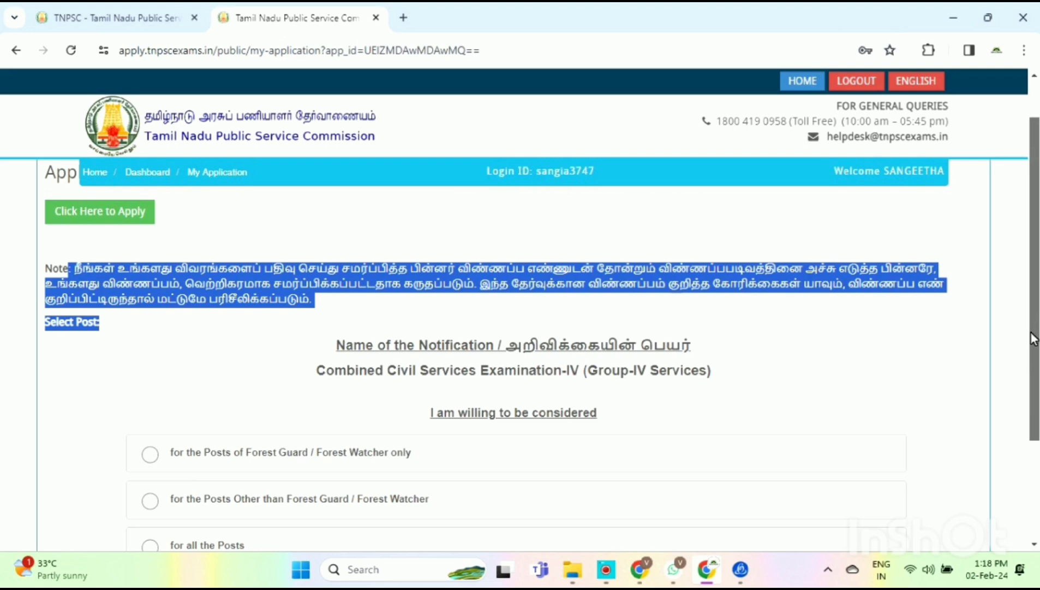
left_click_drag(1033, 338, 1035, 397)
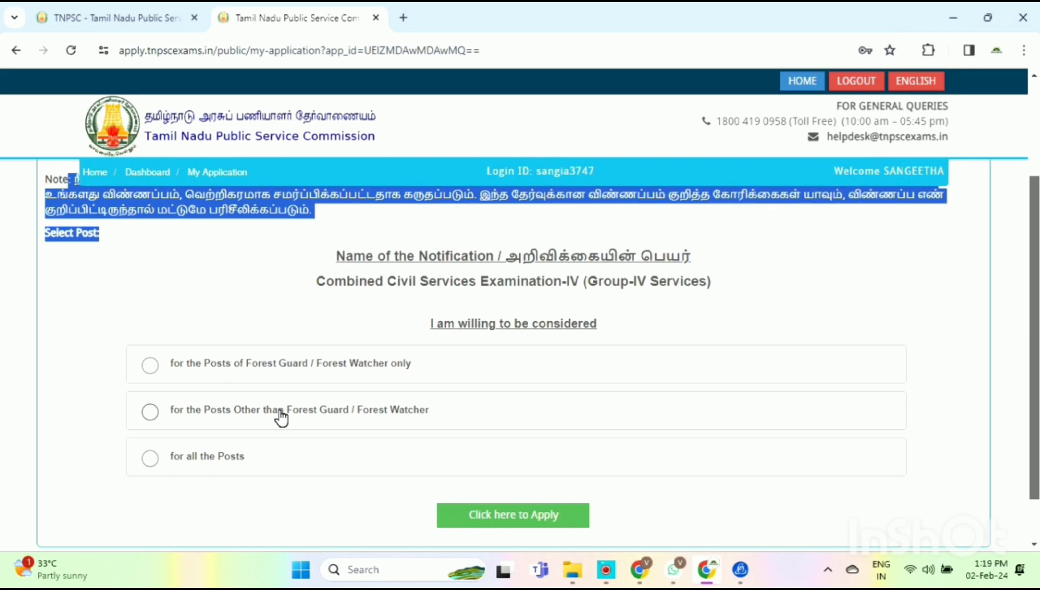
left_click(224, 323)
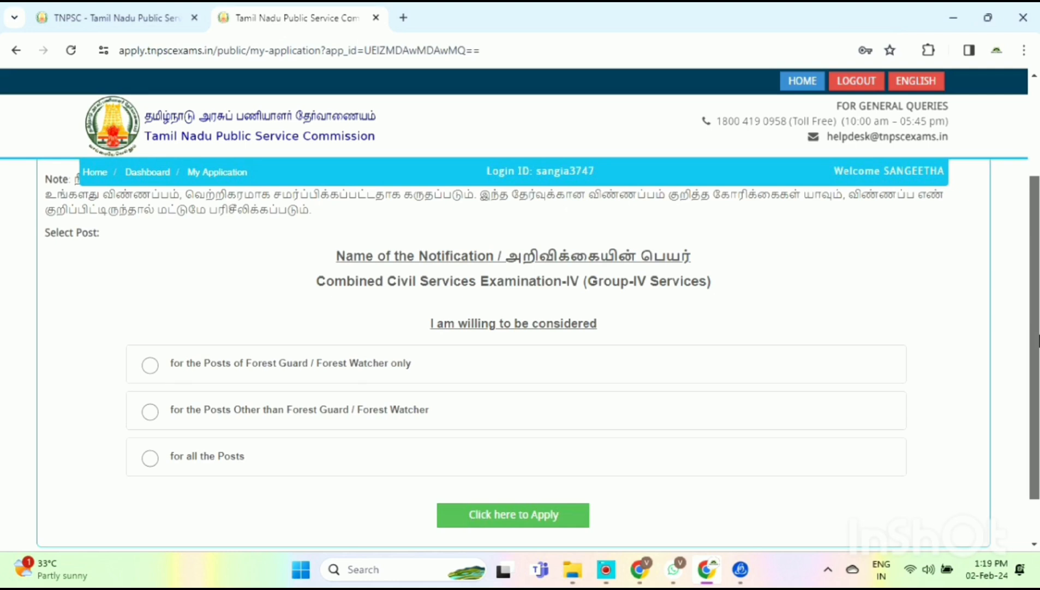
scroll(1037, 341, "down", 1)
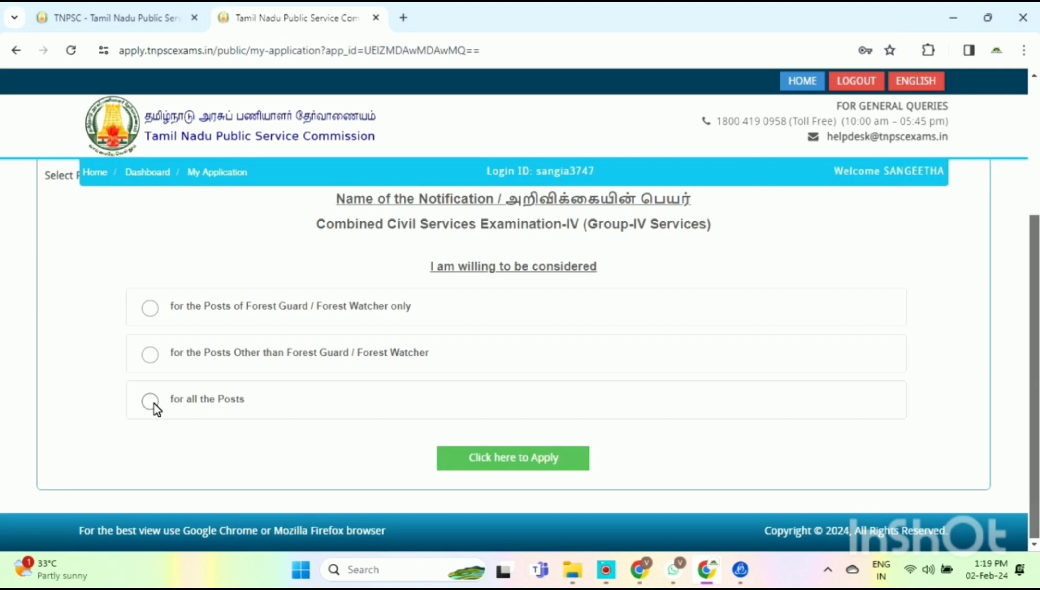
left_click(155, 356)
left_click_drag(1037, 414, 1019, 227)
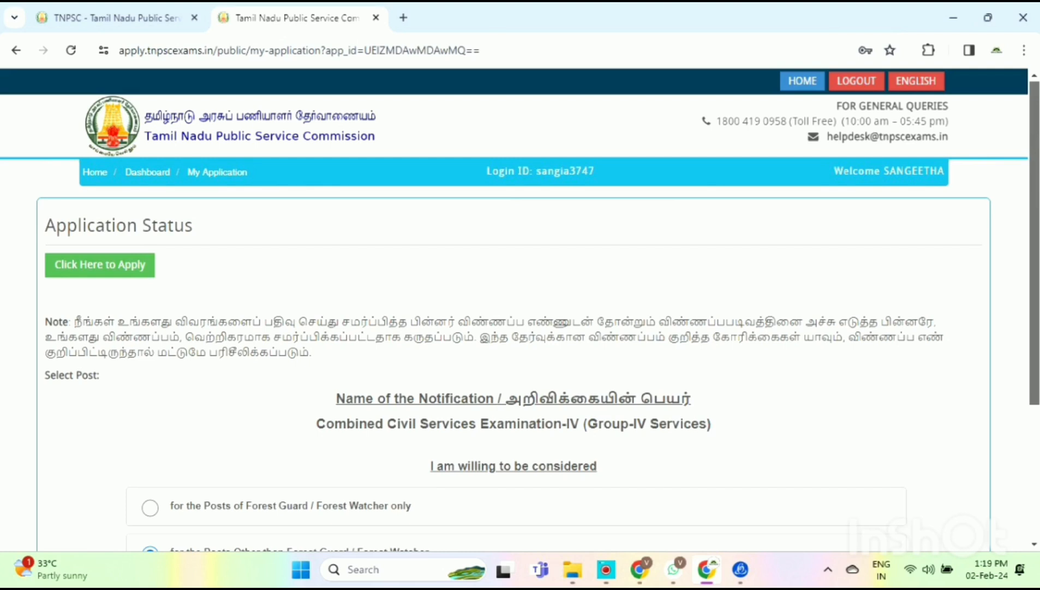
scroll(1033, 471, "down", 4)
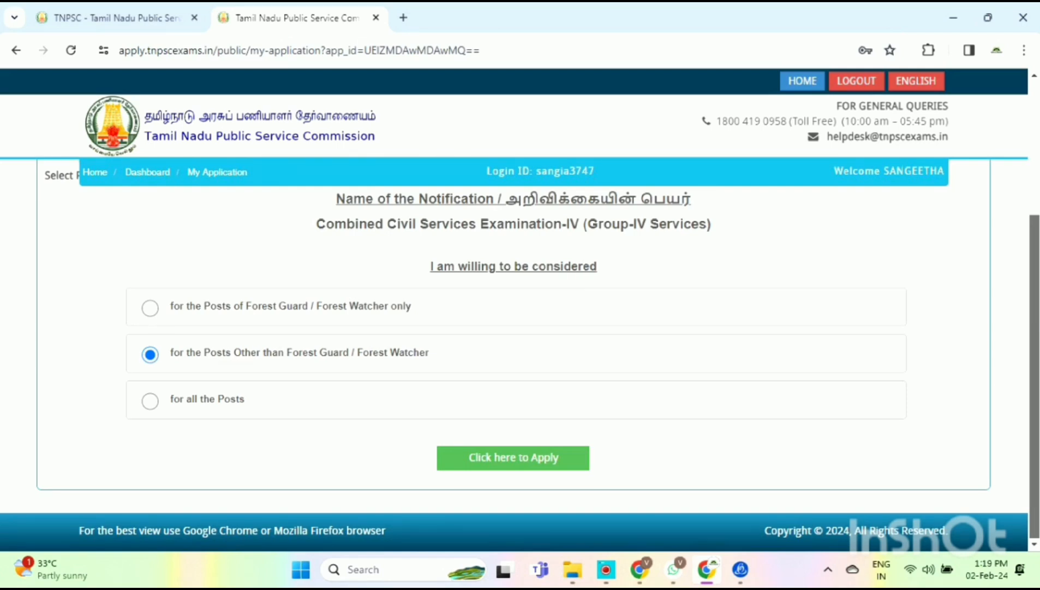
scroll(1020, 250, "up", 4)
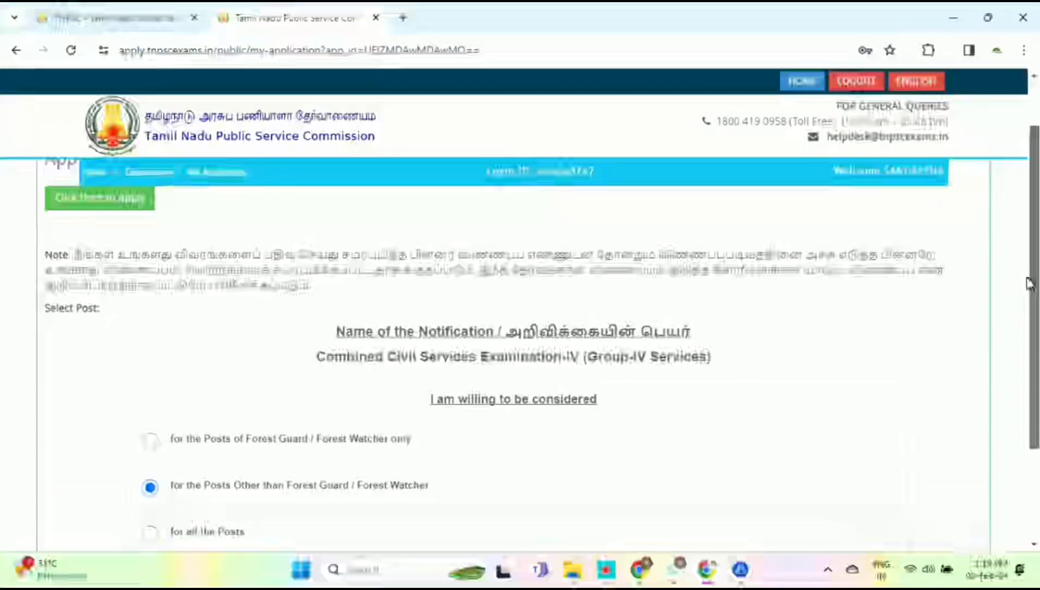
scroll(1020, 250, "down", 3)
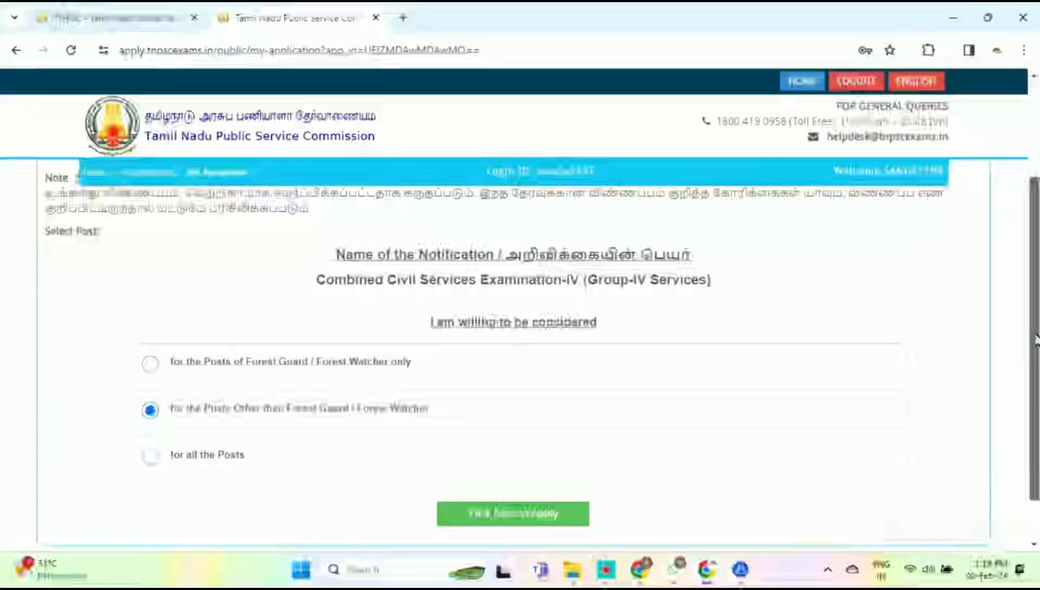
left_click(150, 456)
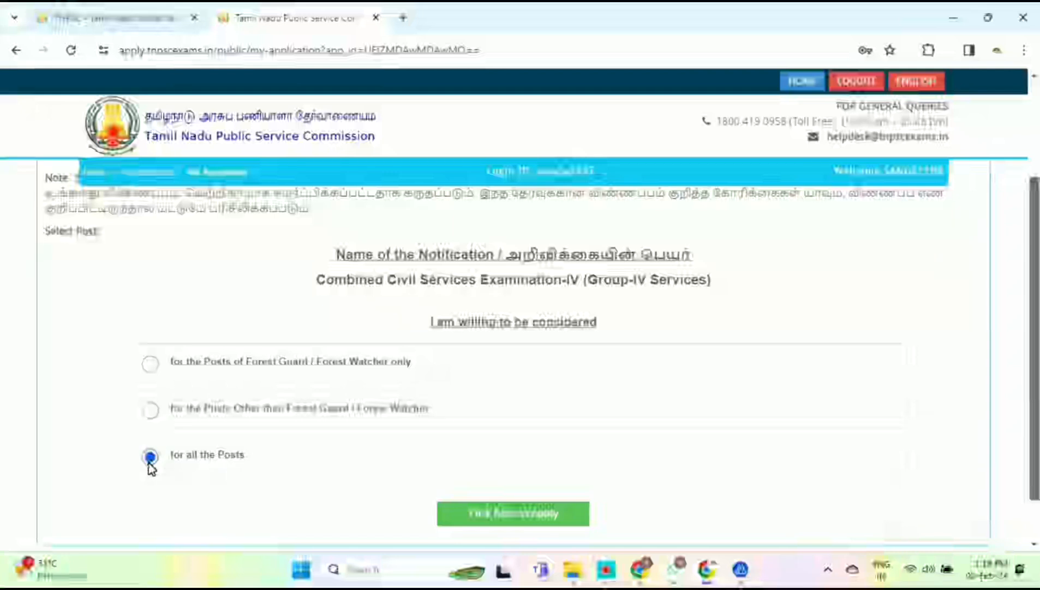
left_click(151, 365)
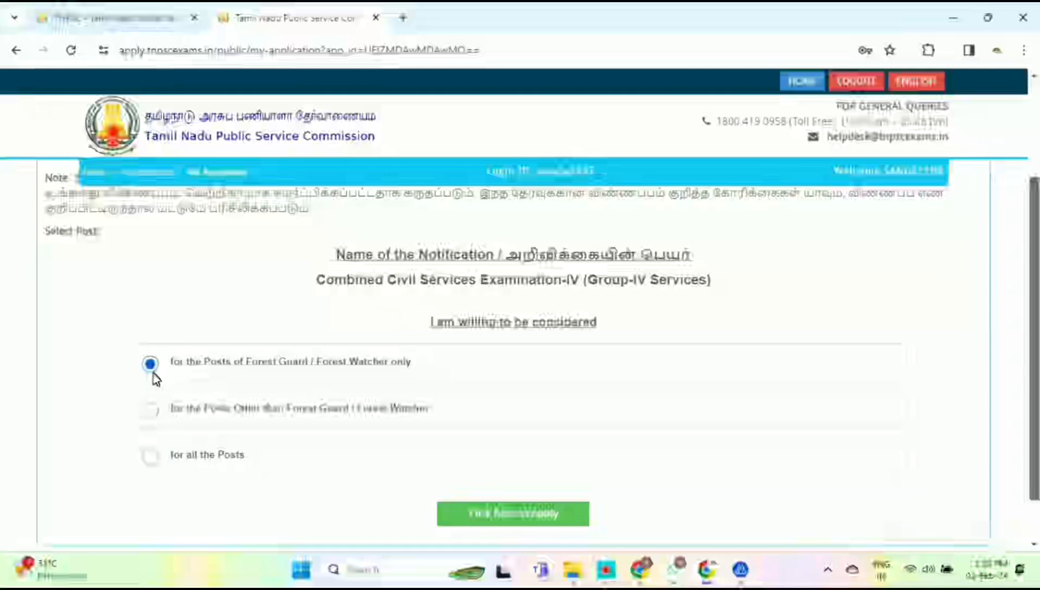
left_click(154, 410)
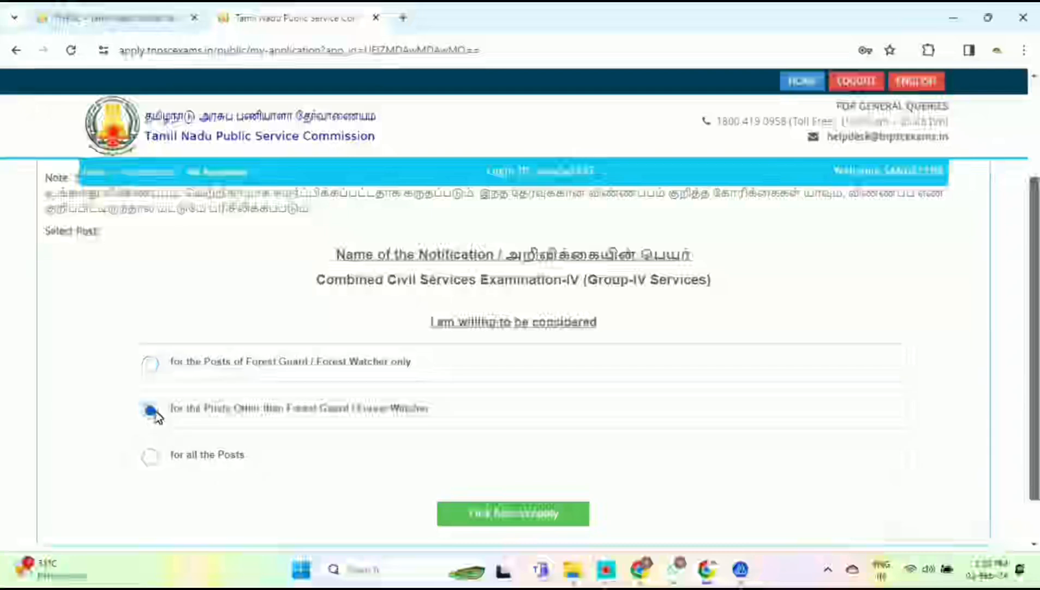
left_click(151, 456)
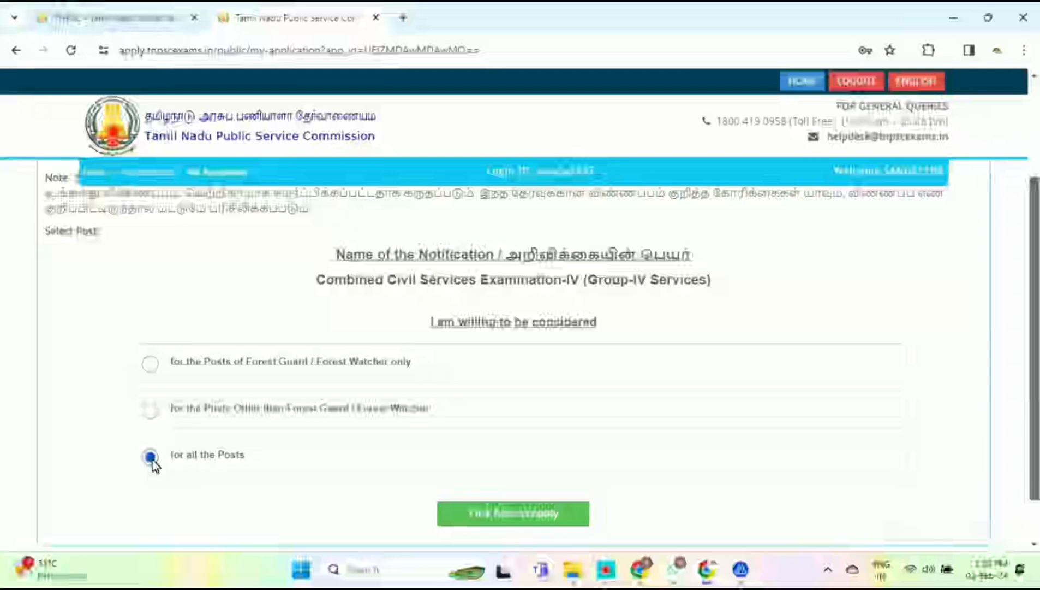
- Reselect the Posts Other than Forest Guard / Forest Watcher option and proceed with the application
left_click(150, 410)
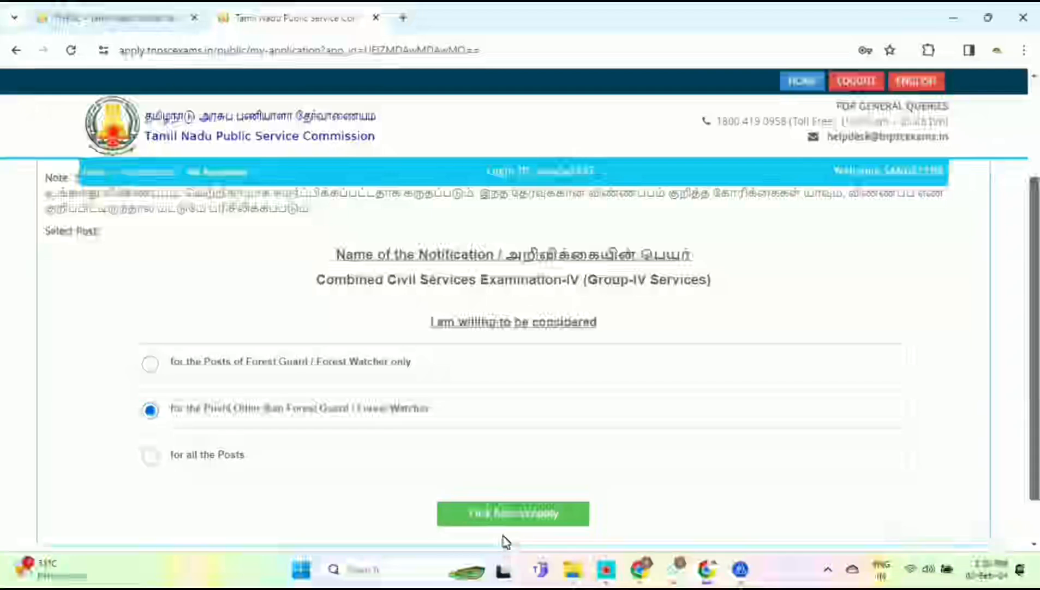
left_click(527, 517)
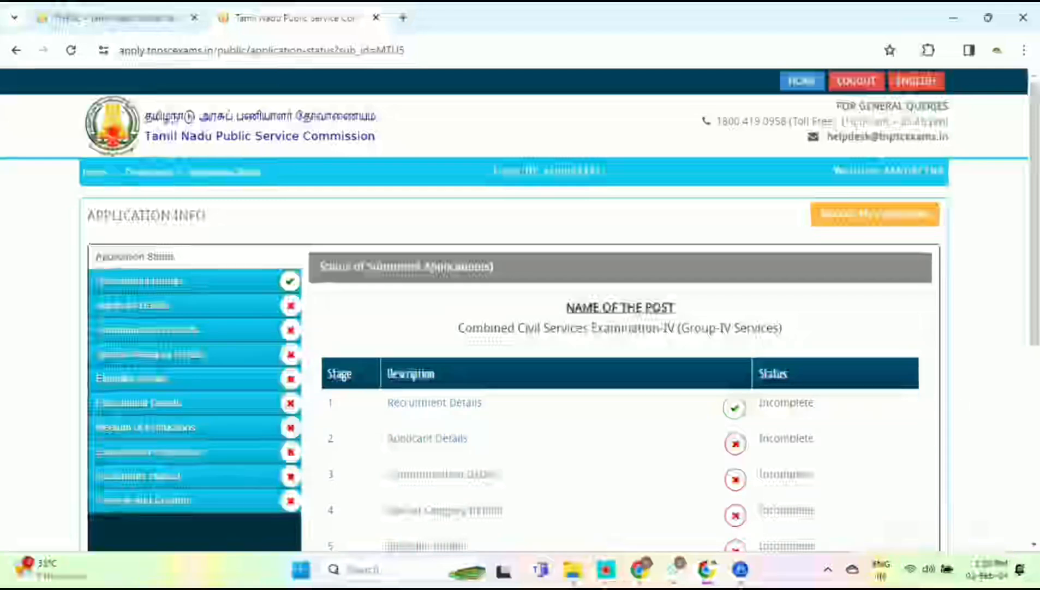
scroll(513, 355, "down", 1)
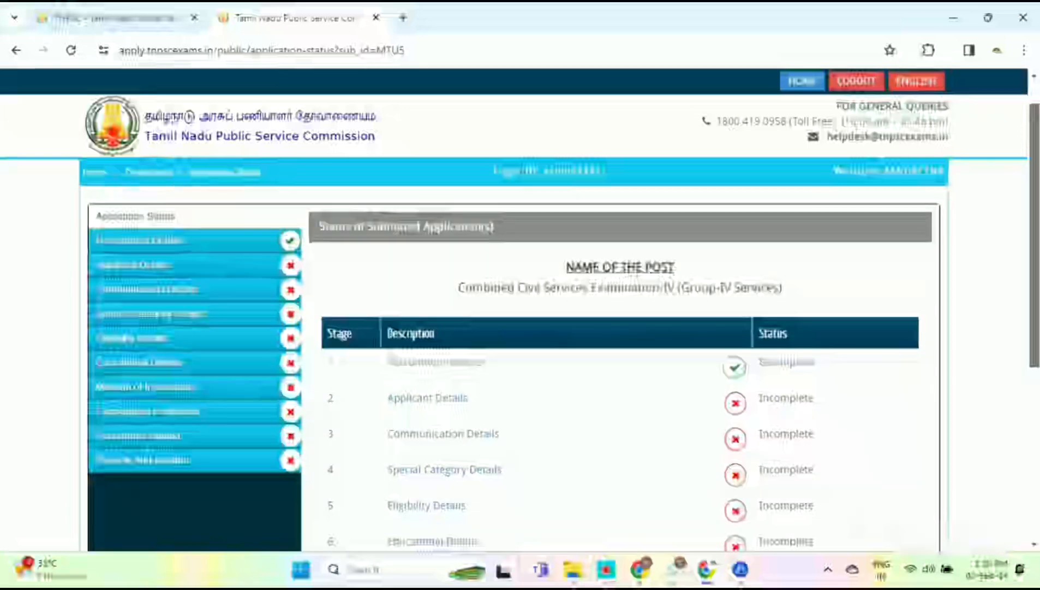
- Scroll through the application status stages and open the Recruitment Details section
scroll(513, 354, "down", 1)
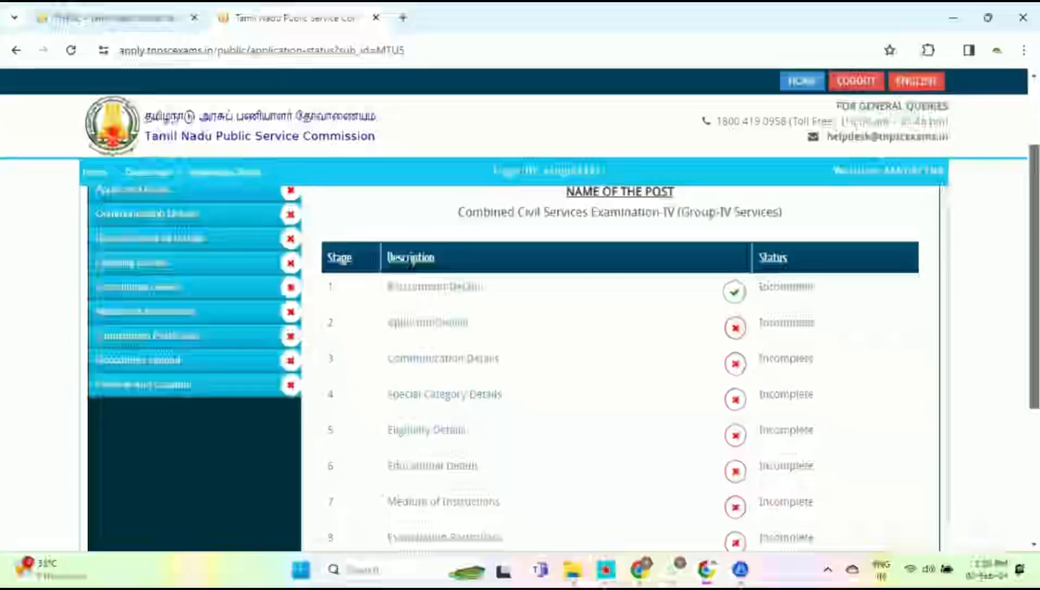
scroll(513, 355, "down", 1)
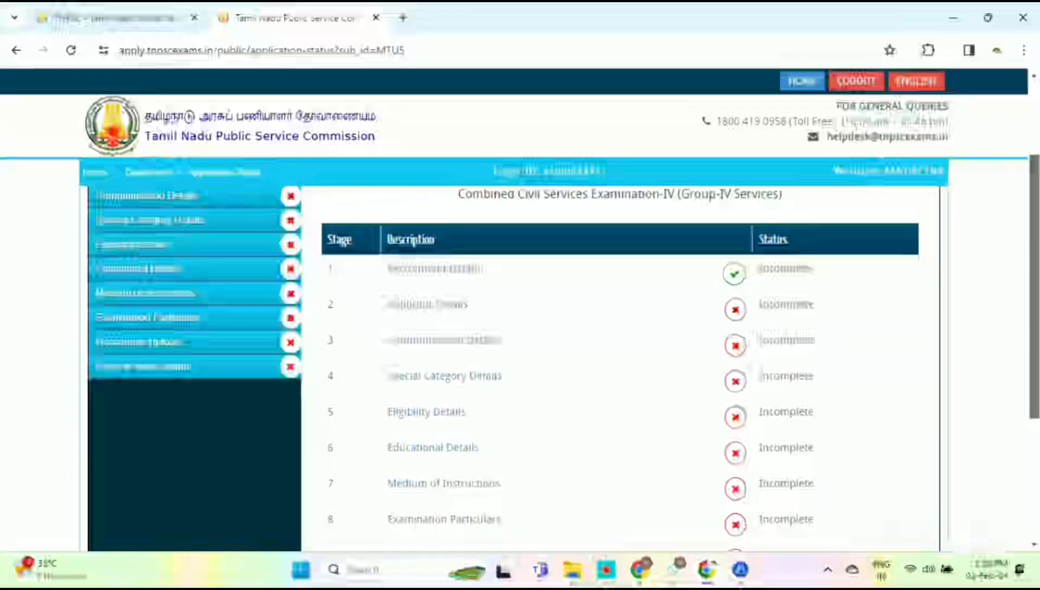
scroll(513, 355, "down", 1)
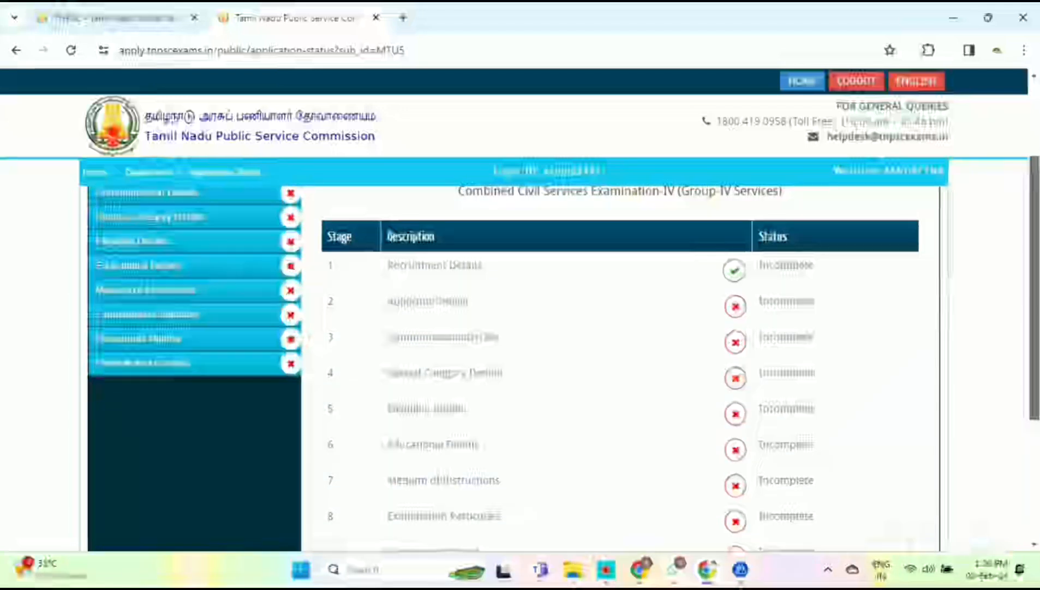
scroll(620, 371, "down", 1)
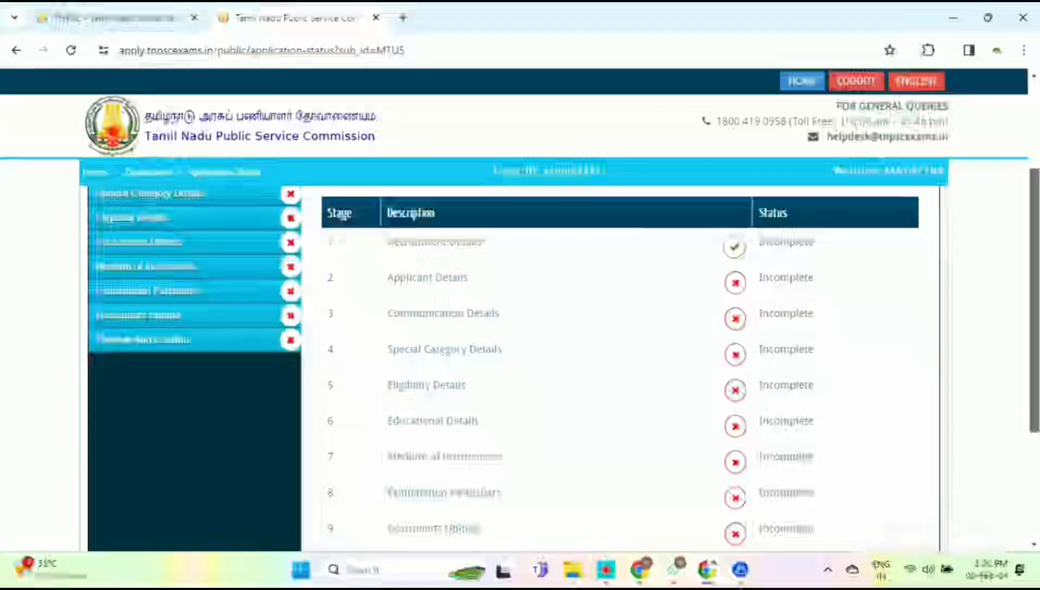
scroll(620, 372, "up", 2)
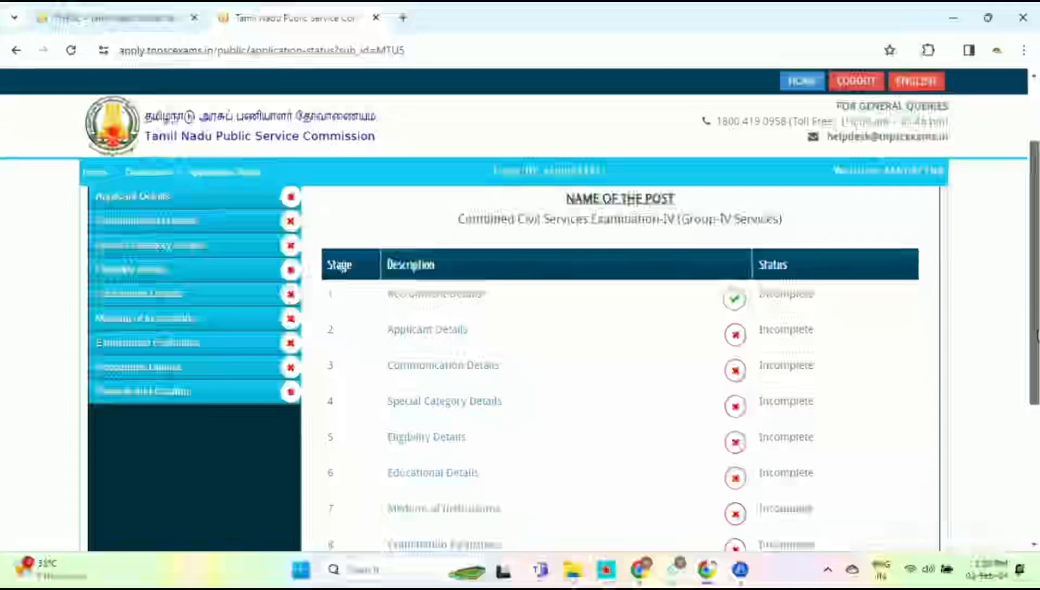
scroll(562, 360, "down", 3)
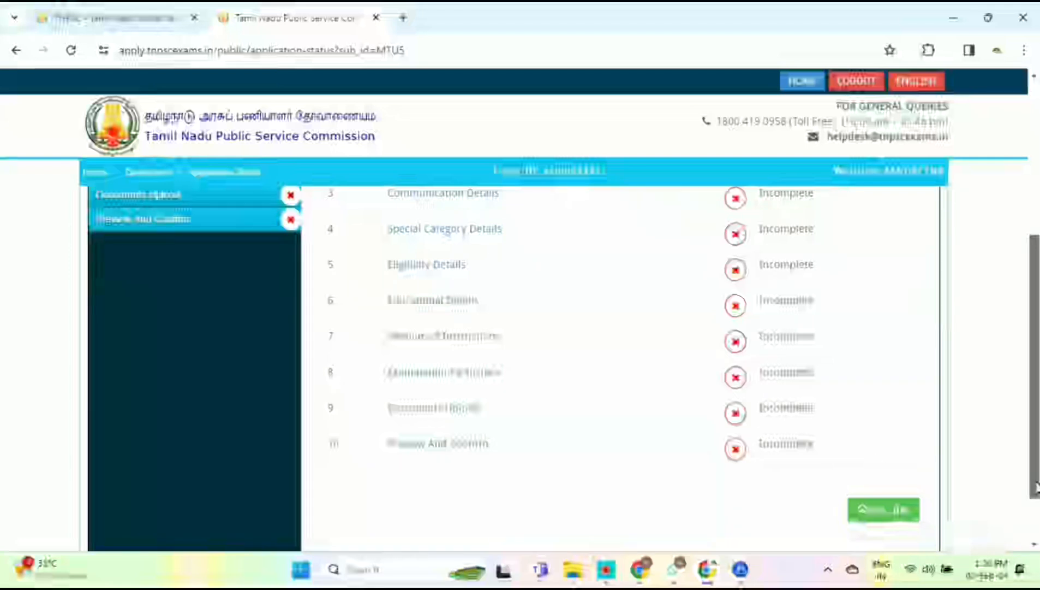
left_click_drag(1037, 439, 1024, 256)
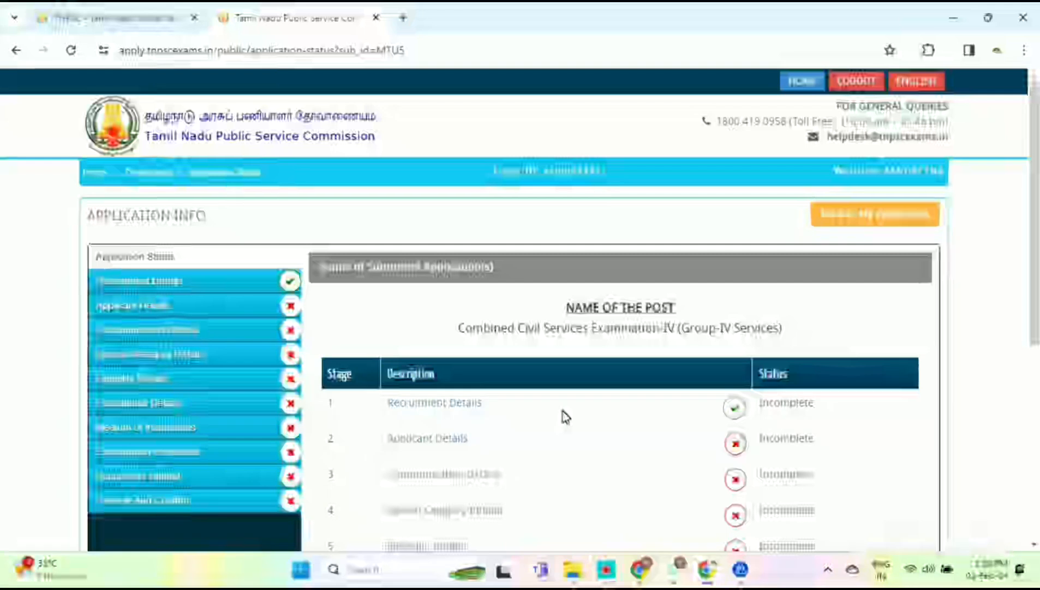
left_click(456, 413)
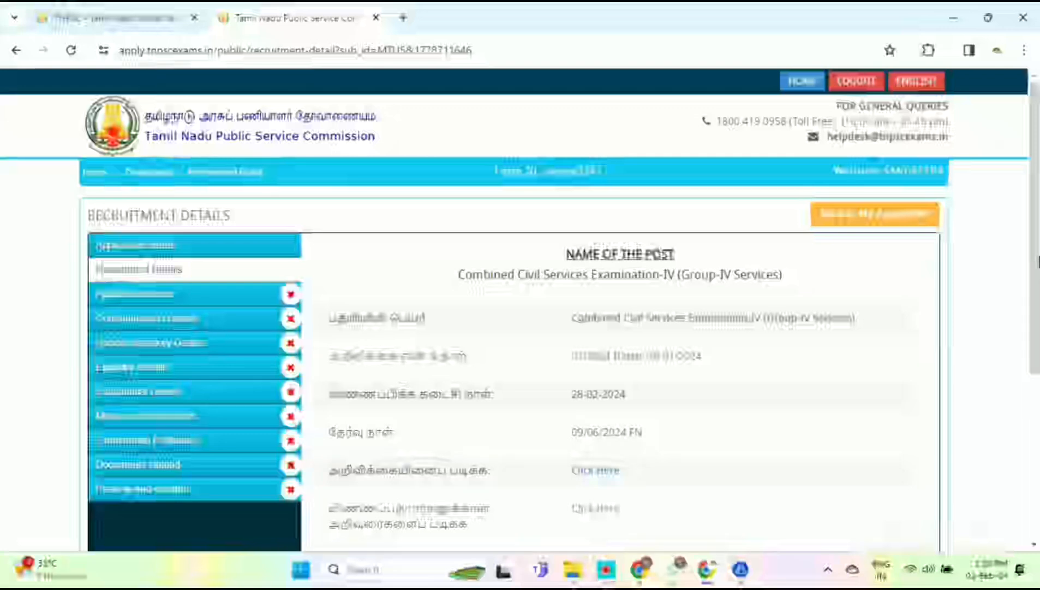
- Open the examination notification and the instructions to applicants, then return to the application tab
scroll(1039, 263, "down", 3)
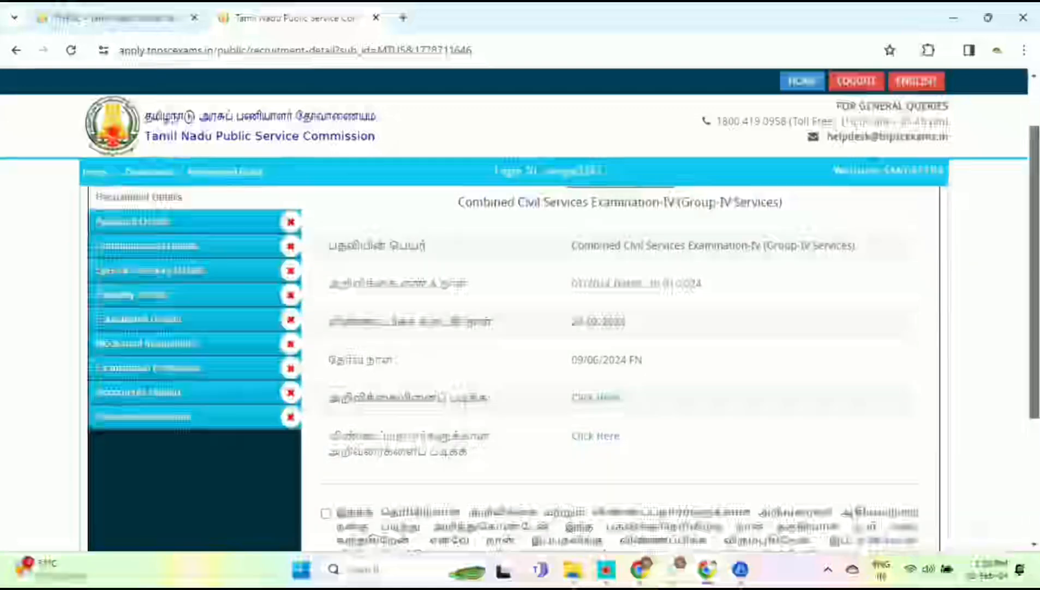
left_click_drag(1035, 305, 1035, 318)
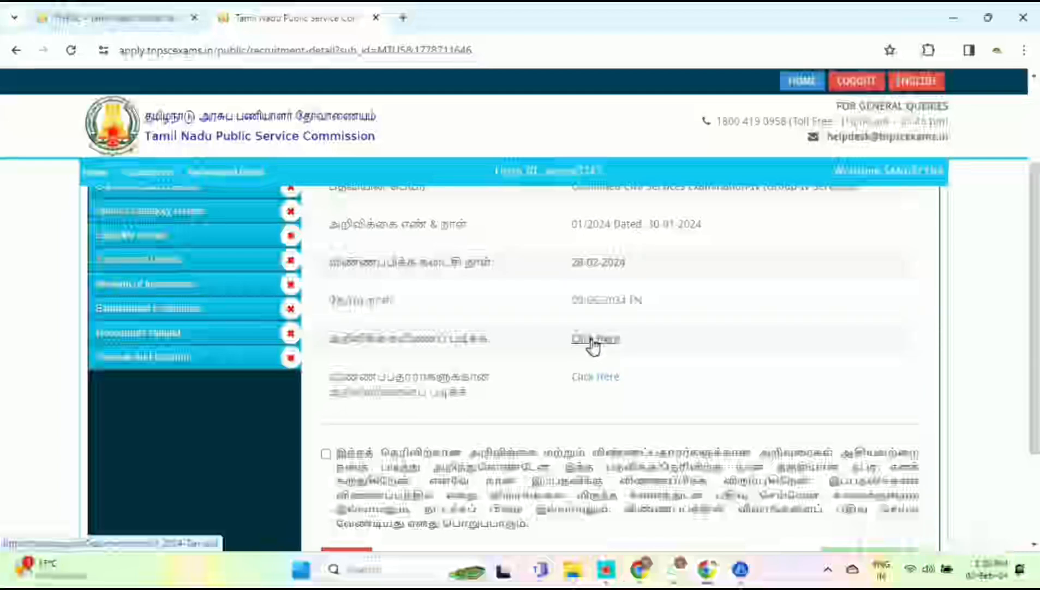
left_click(594, 339)
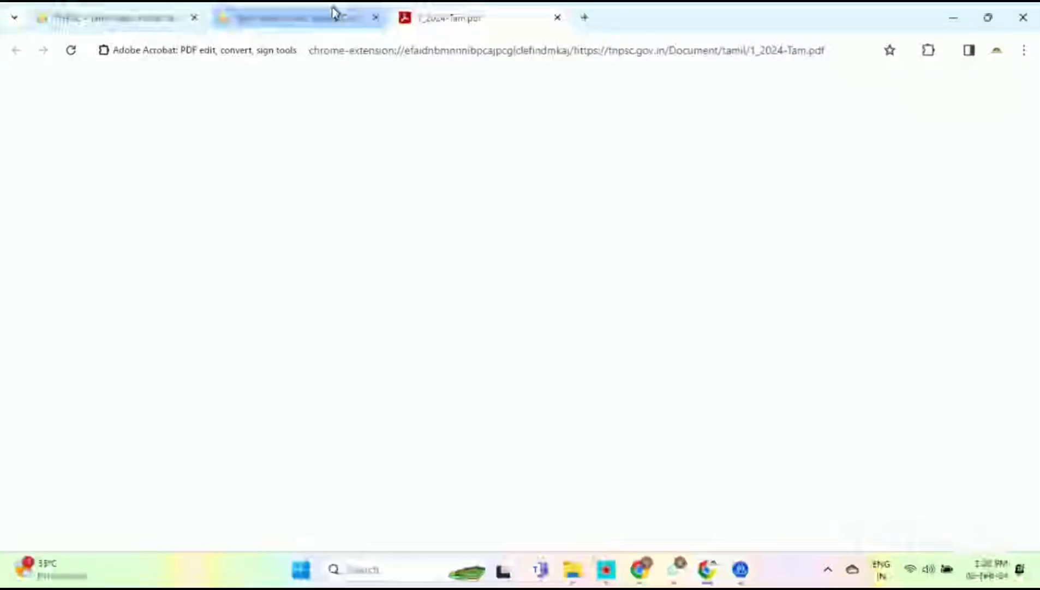
left_click(334, 12)
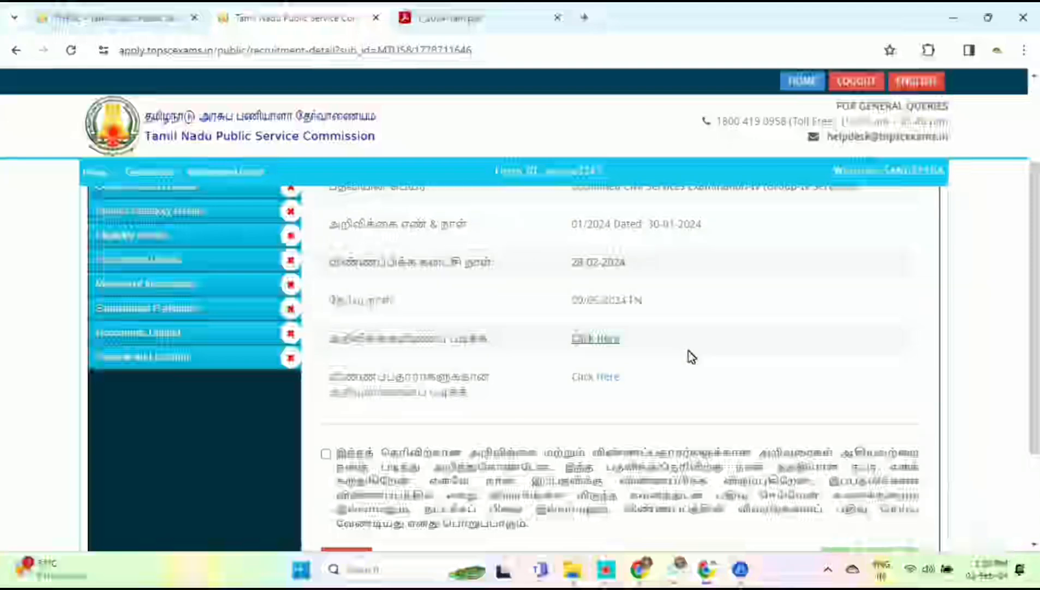
scroll(657, 428, "up", 1)
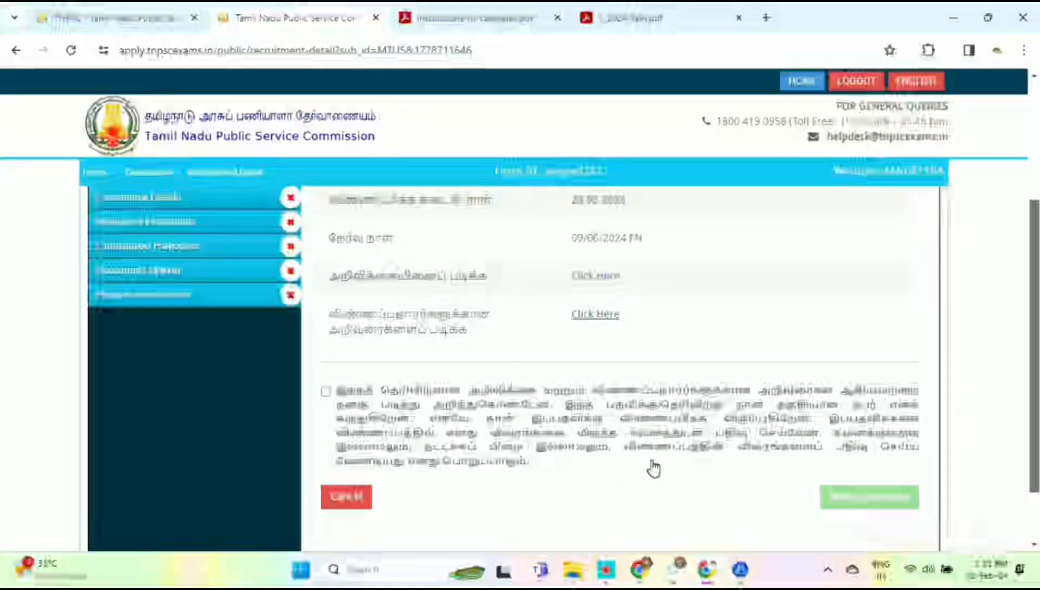
left_click(464, 17)
left_click(344, 21)
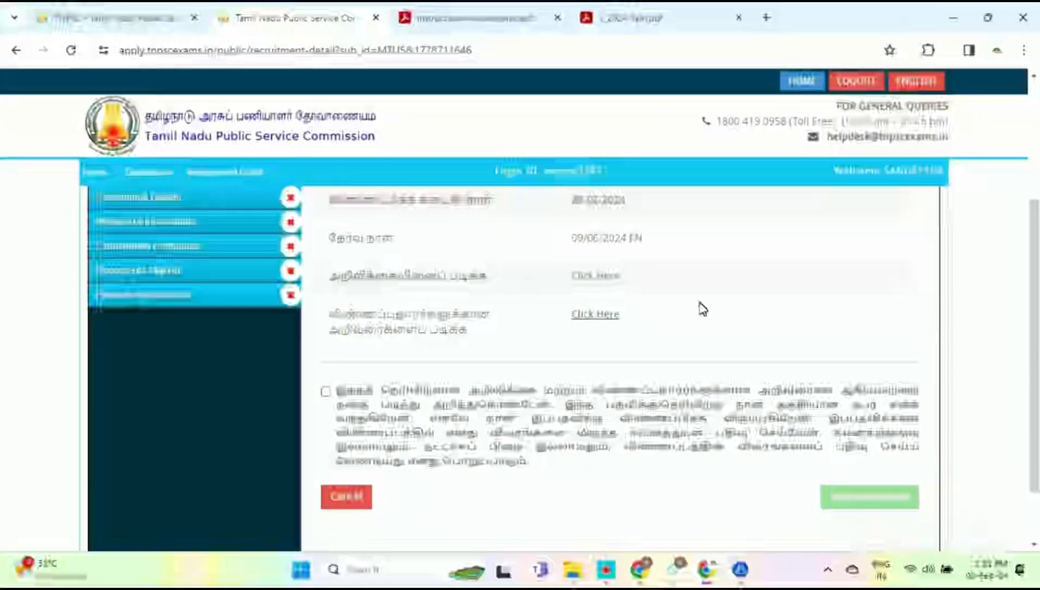
- Accept the recruitment declaration and save the recruitment details to continue
left_click(326, 392)
left_click(512, 10)
left_click(306, 18)
left_click(872, 499)
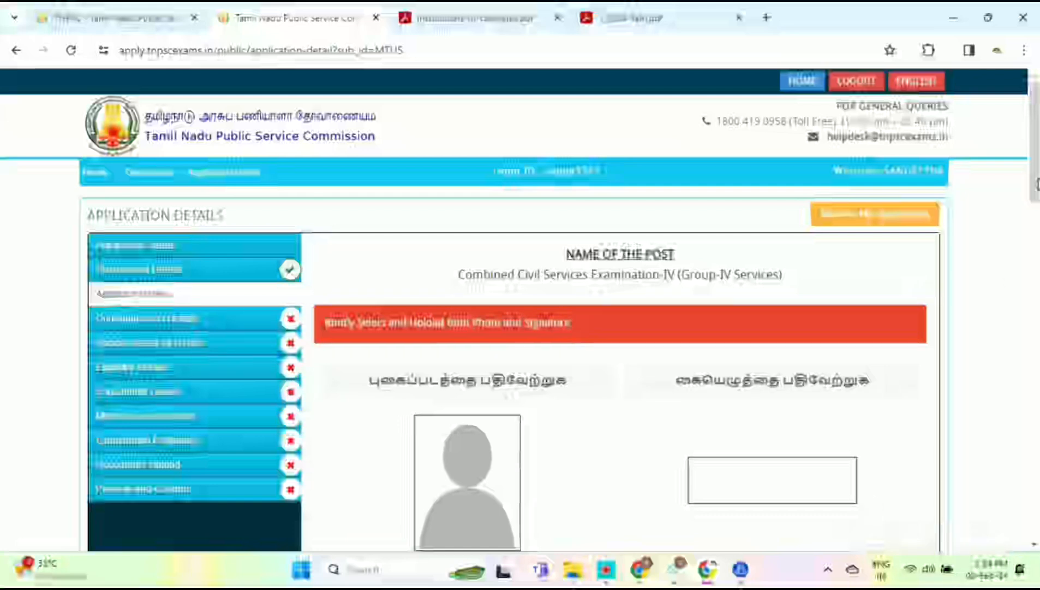
- Scroll through the applicant's One Time Registration details on the Applicant Details page
scroll(477, 328, "down", 3)
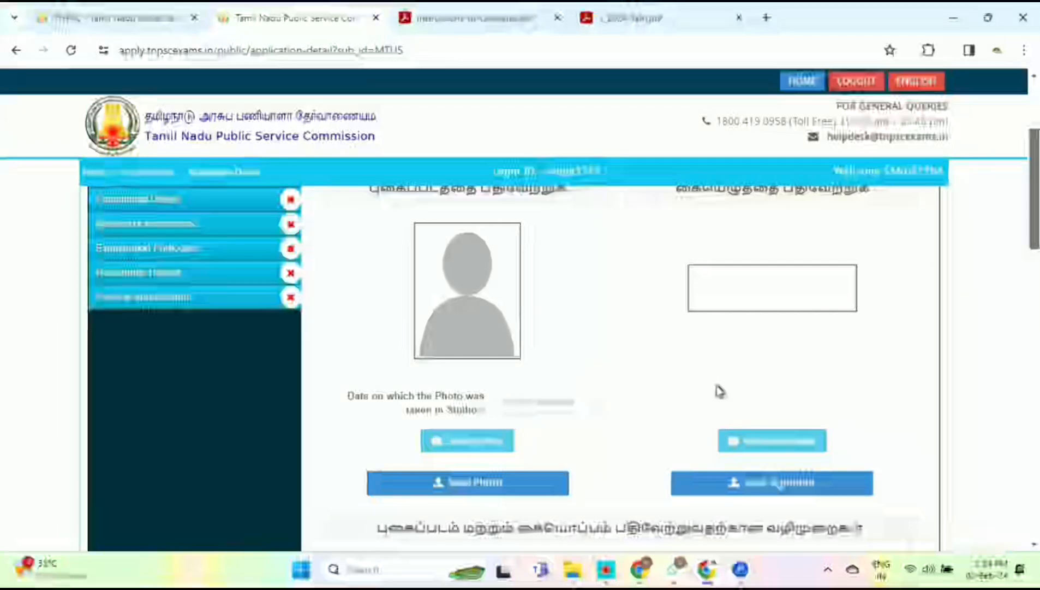
scroll(921, 355, "down", 4)
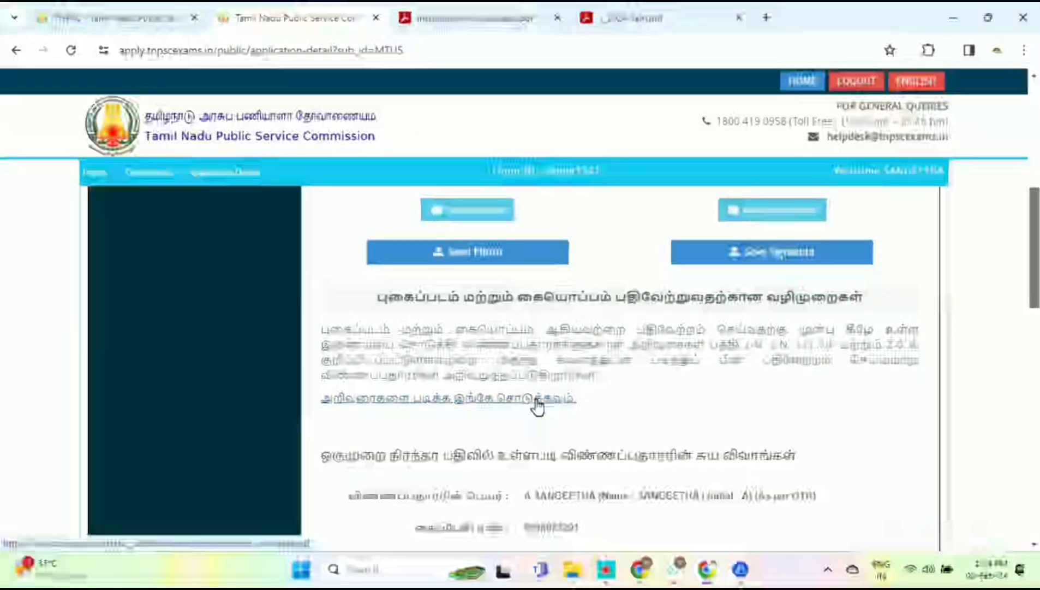
scroll(538, 402, "down", 4)
scroll(767, 297, "down", 3)
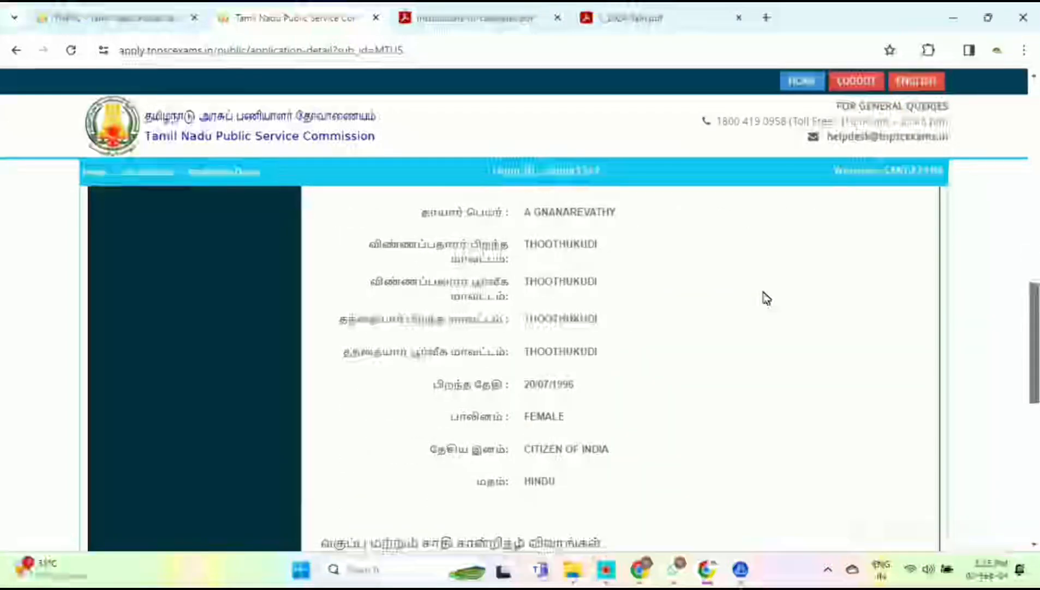
scroll(620, 369, "up", 5)
scroll(621, 368, "down", 5)
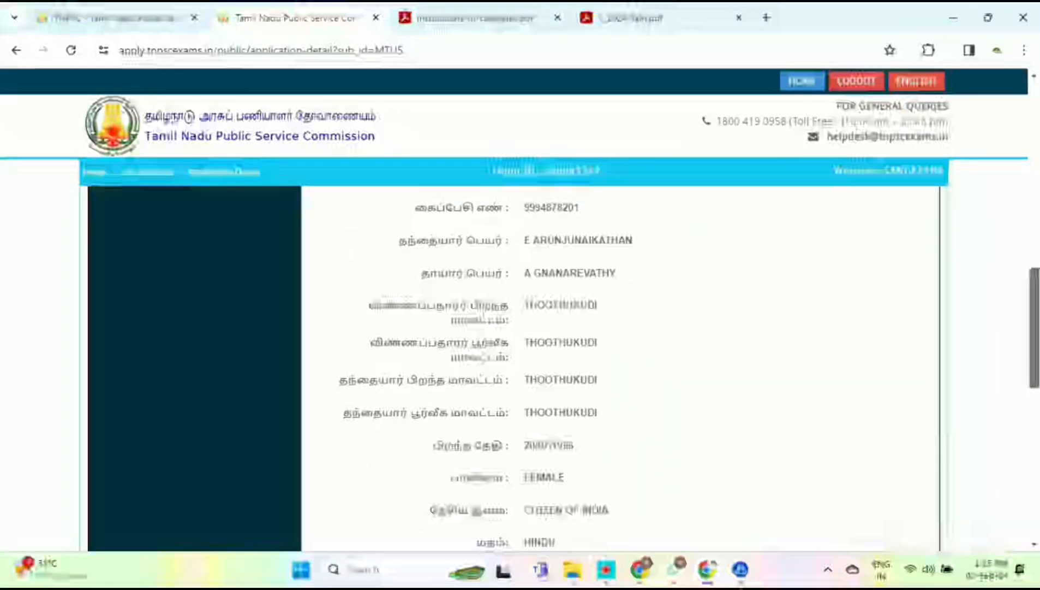
scroll(620, 368, "down", 6)
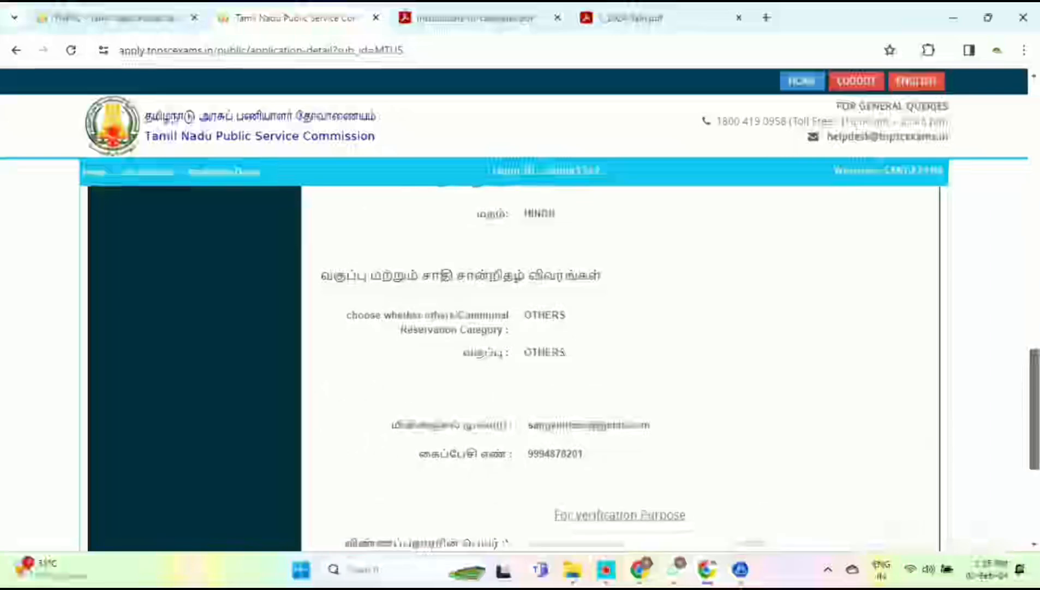
scroll(621, 368, "down", 3)
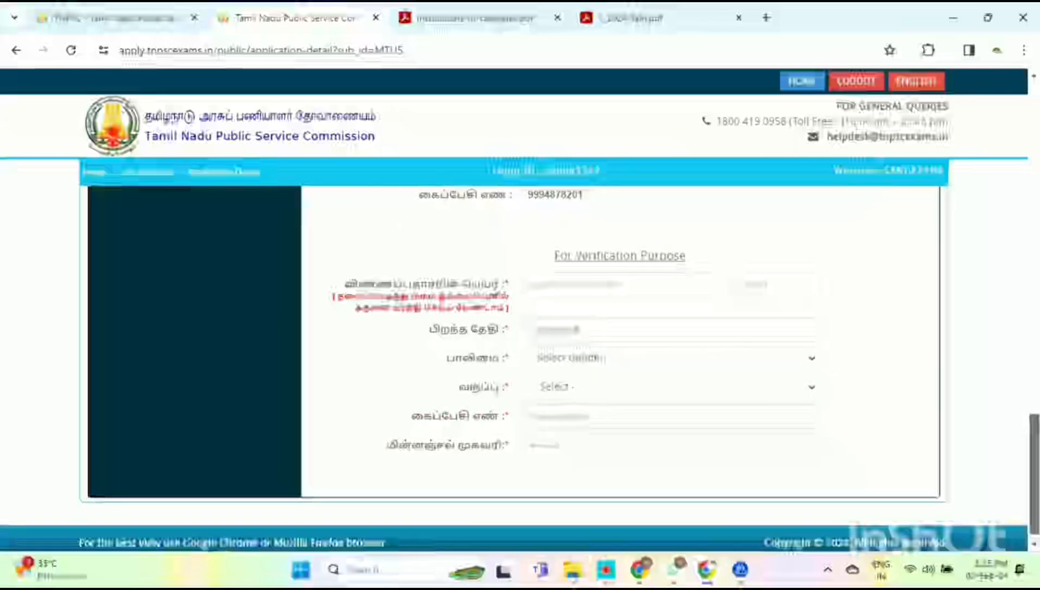
- Enter the applicant's name and initial in the verification section's name fields
left_click(620, 284)
key("Caps_Lock")
type("SANH")
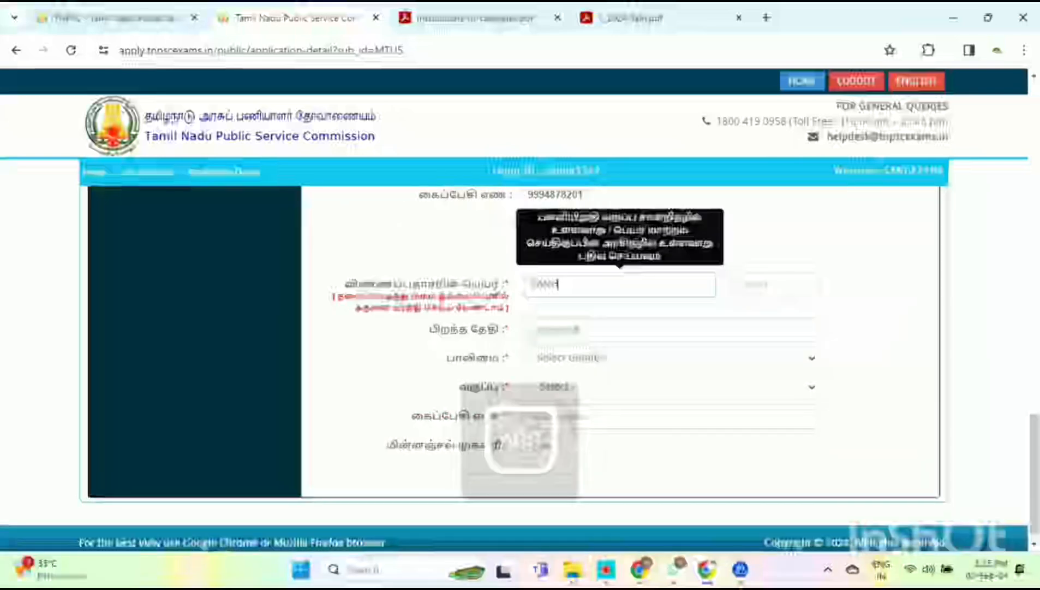
key("ctrl+a")
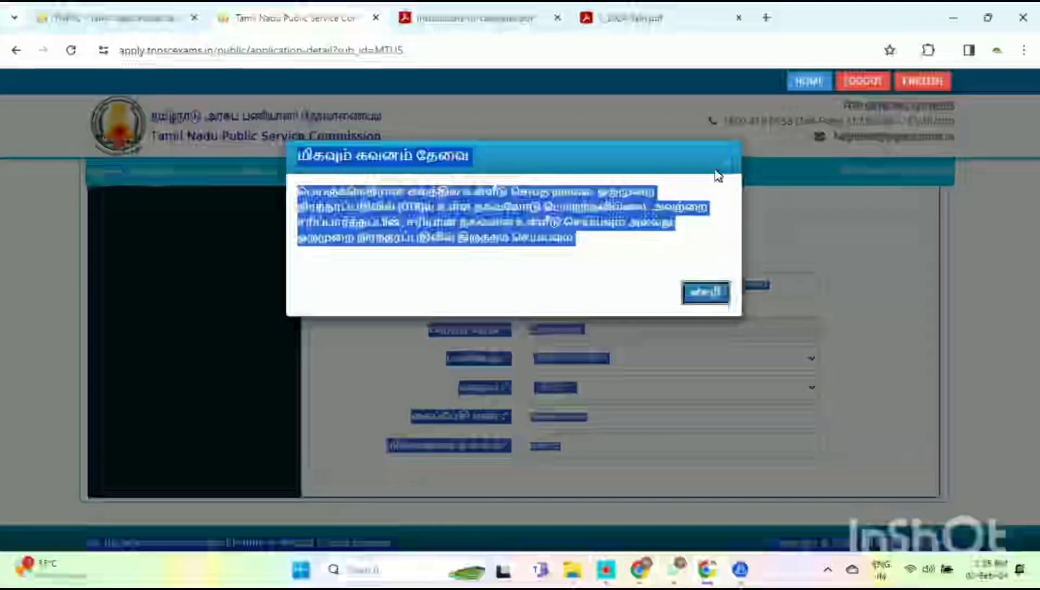
left_click(723, 173)
left_click(706, 291)
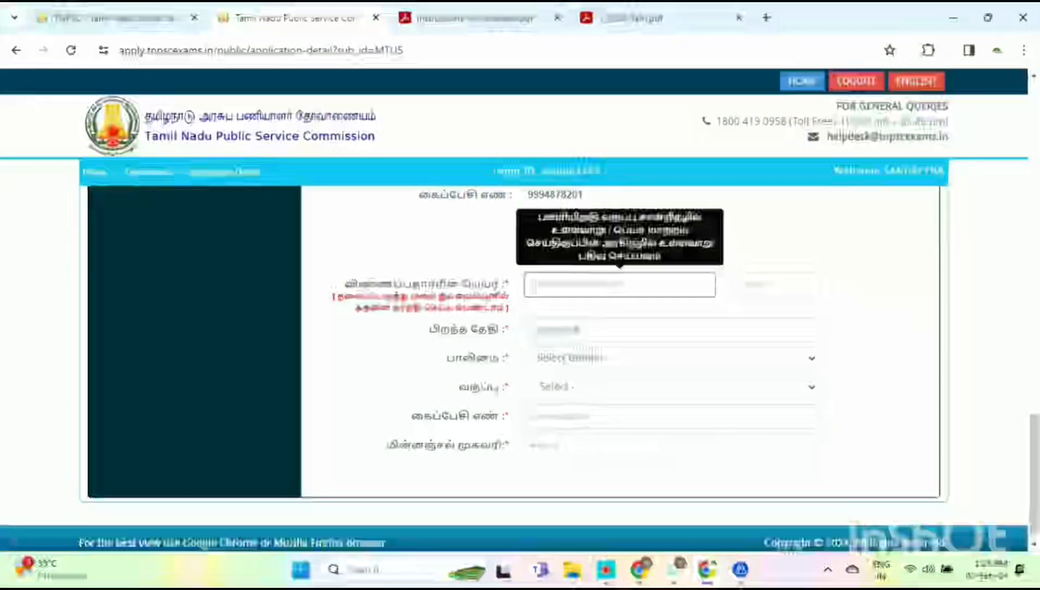
type("SANGEETHA")
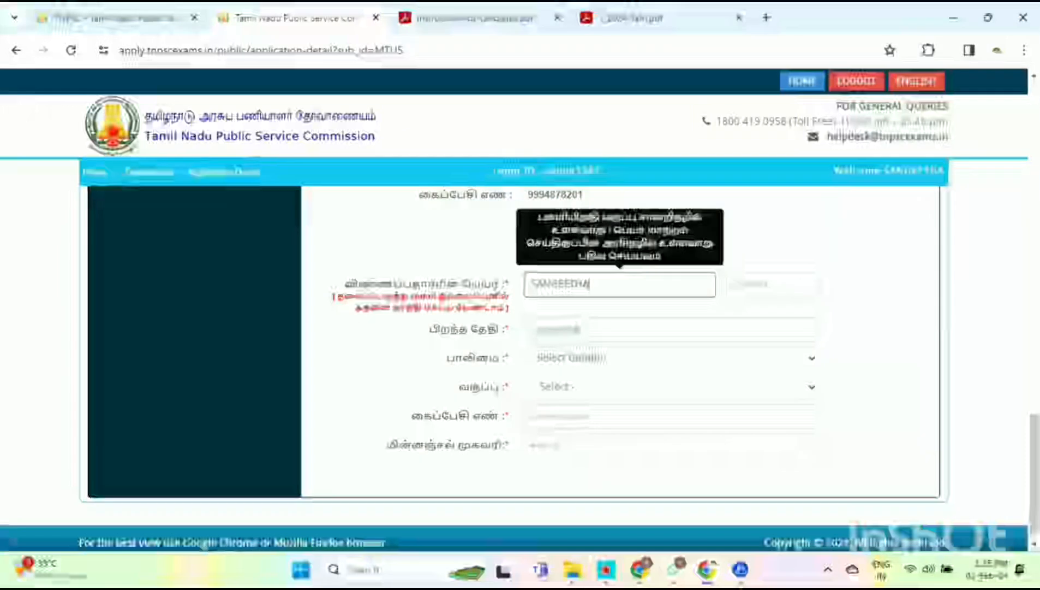
key("Tab")
type("R")
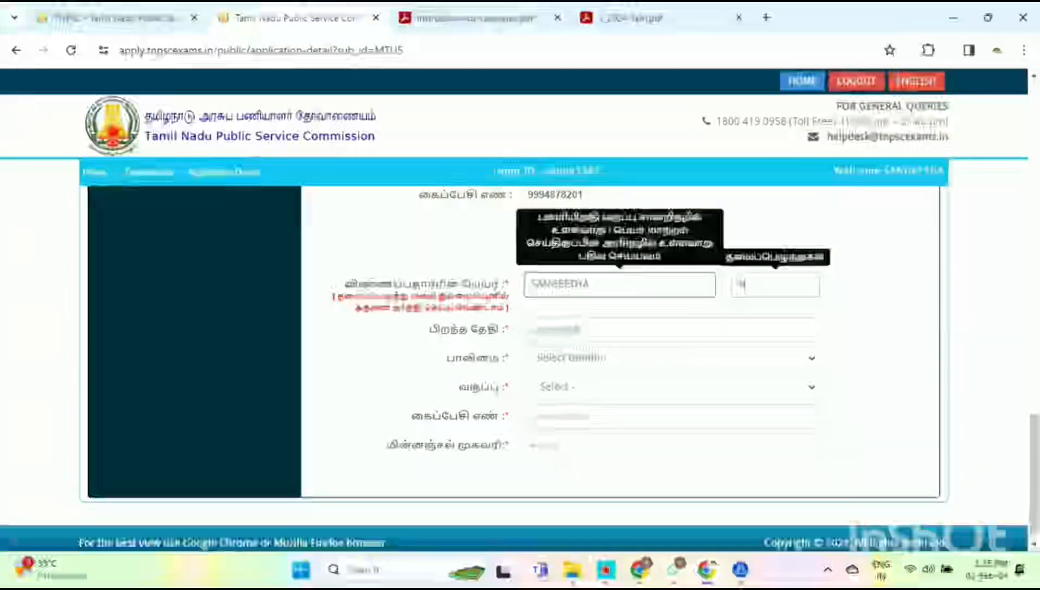
- Pick the applicant's date of birth in the verification date picker
left_click(600, 329)
left_click(652, 358)
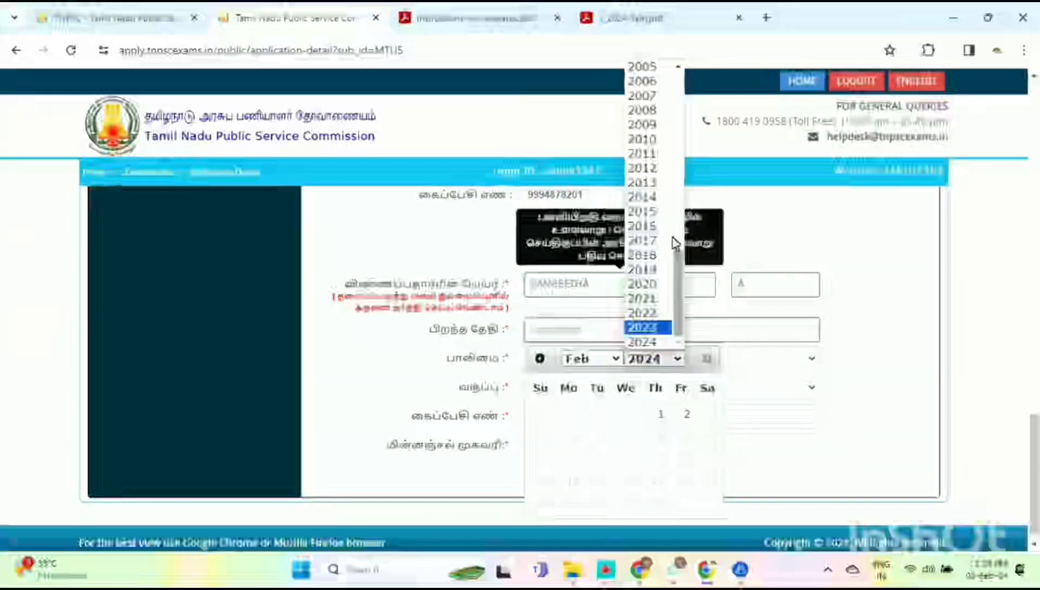
scroll(684, 287, "up", 5)
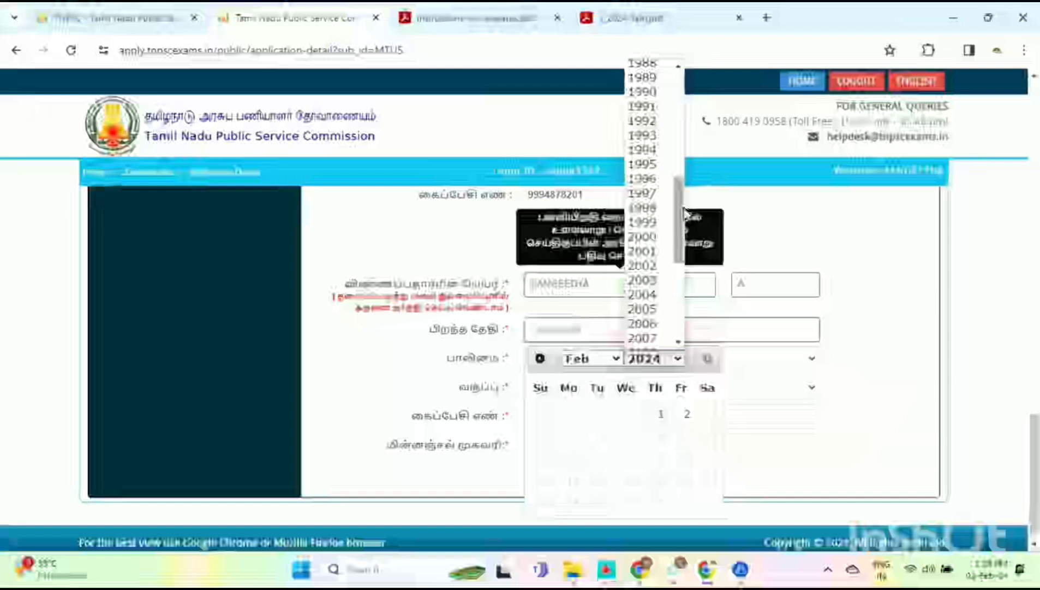
left_click(646, 176)
left_click(605, 361)
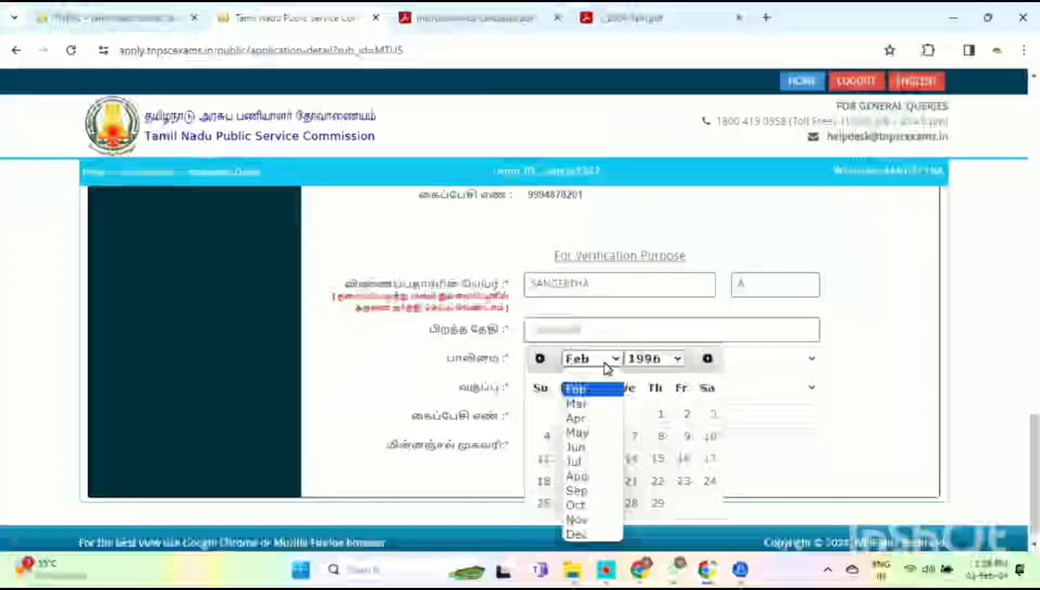
left_click(582, 463)
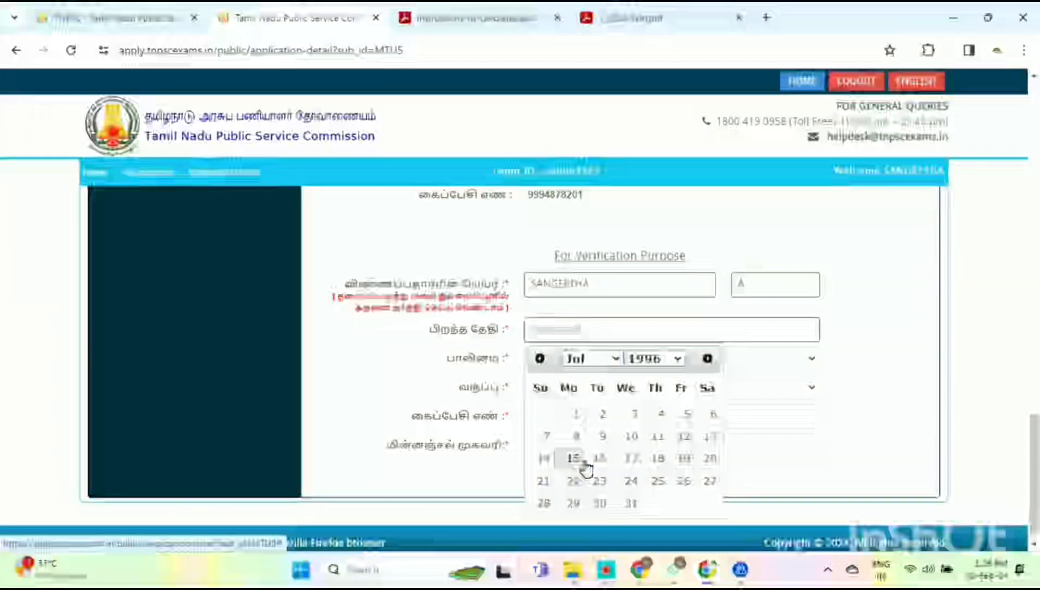
left_click(710, 458)
- Choose the applicant's gender and category in the verification section
left_click(562, 358)
left_click(552, 402)
left_click(568, 388)
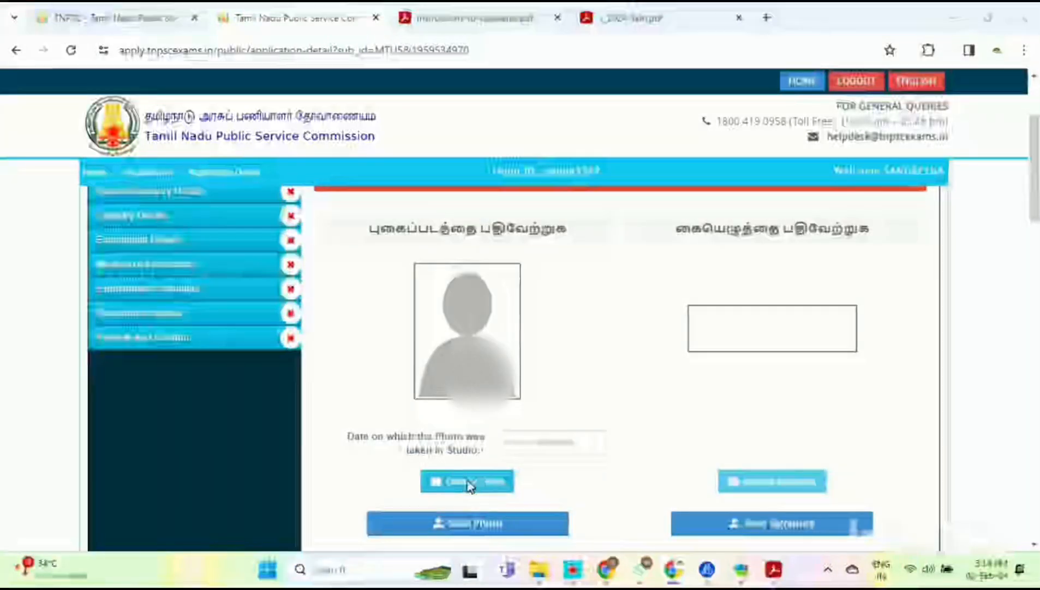
- Upload the Photograph file as the applicant's photo
left_click(469, 485)
left_click(594, 180)
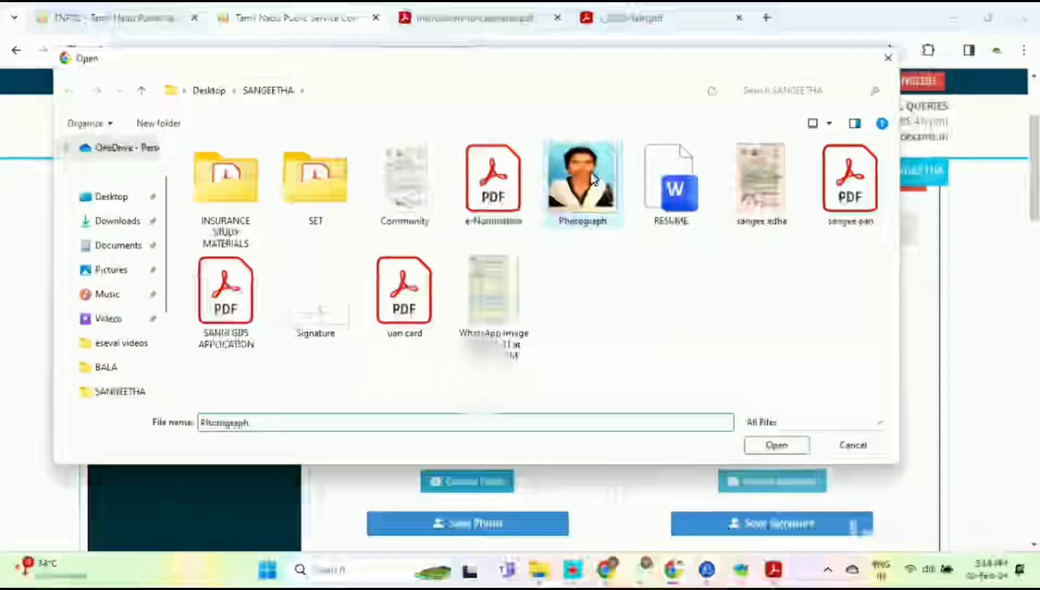
left_click(782, 445)
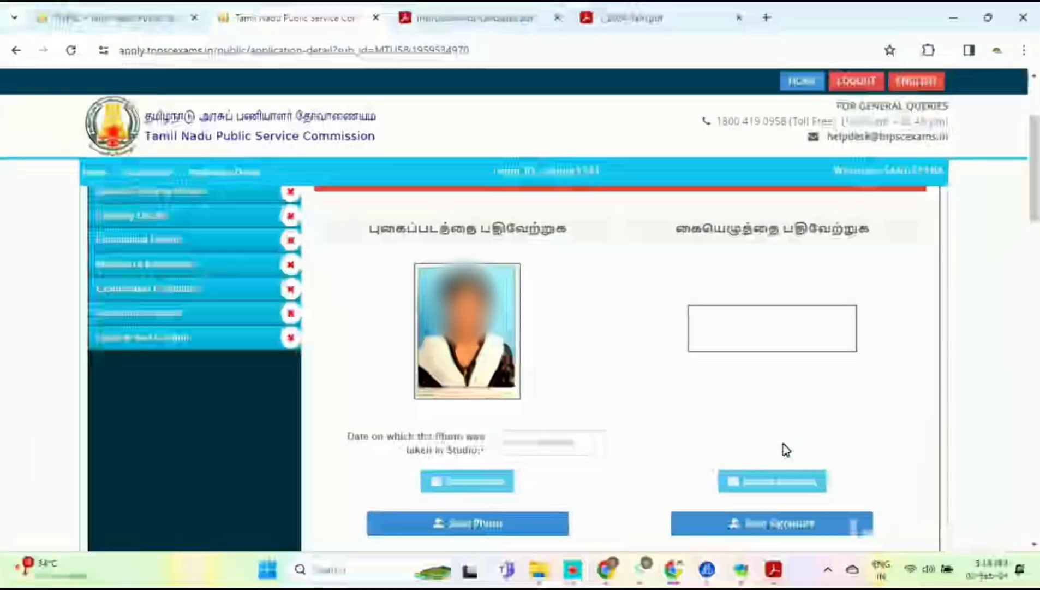
- Set the photo's studio date to 01-02-2024 in the date picker and save the photograph
left_click(552, 442)
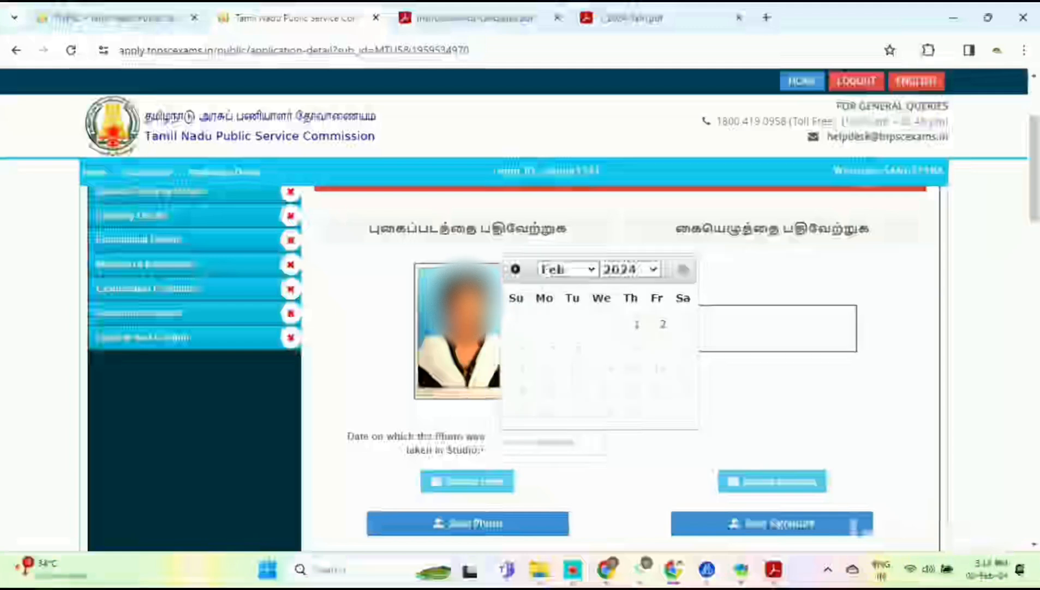
left_click(645, 273)
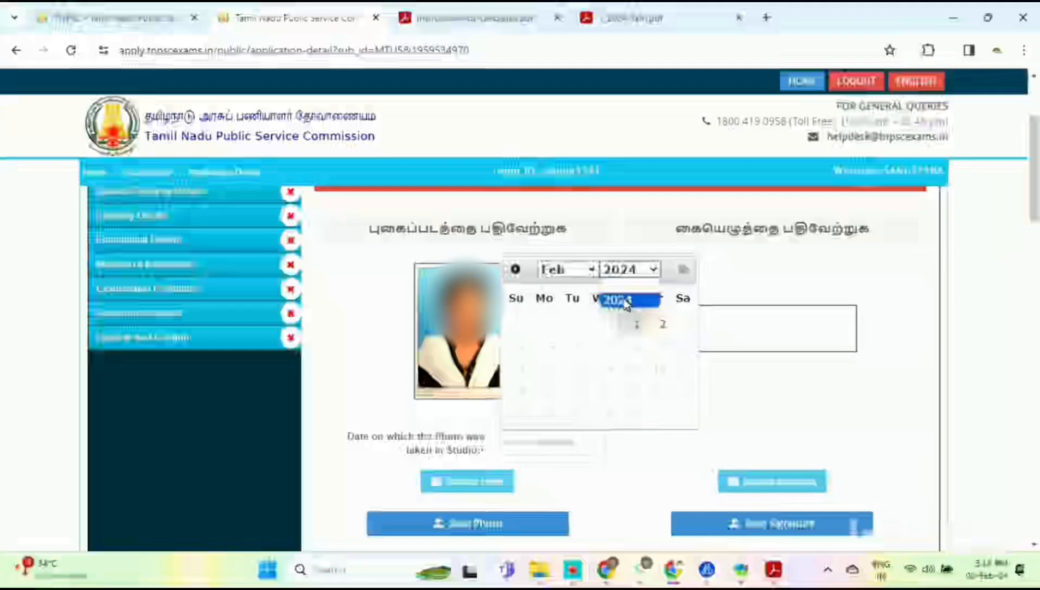
left_click(598, 270)
left_click(594, 273)
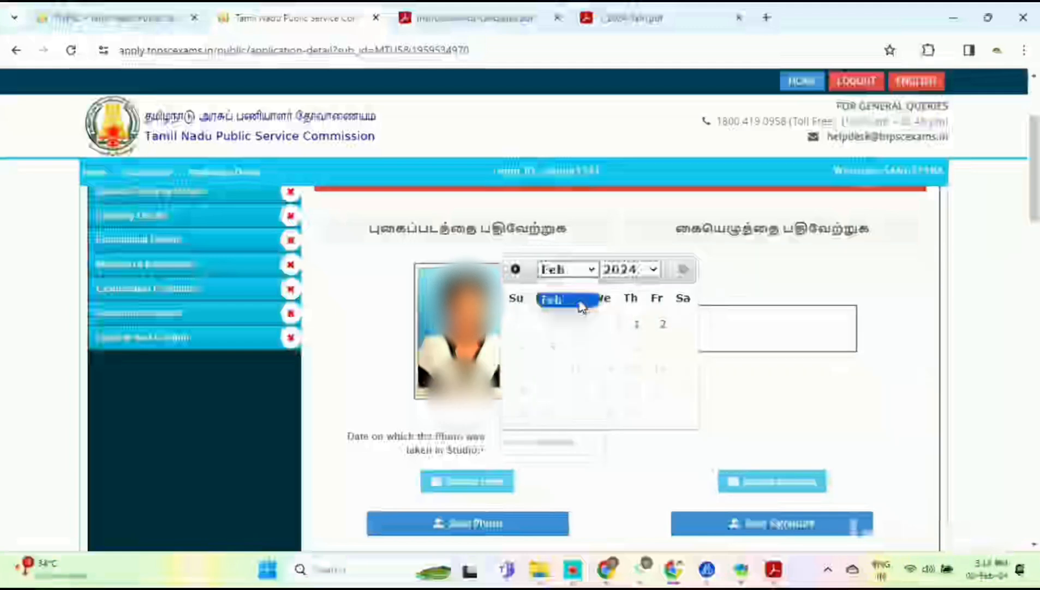
left_click(567, 299)
left_click(636, 327)
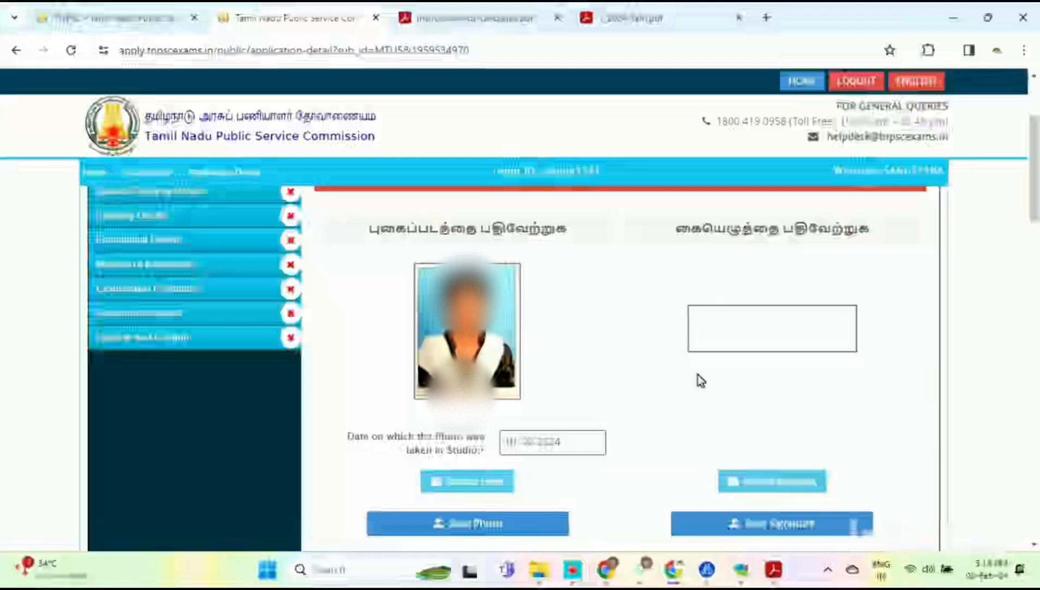
left_click(521, 523)
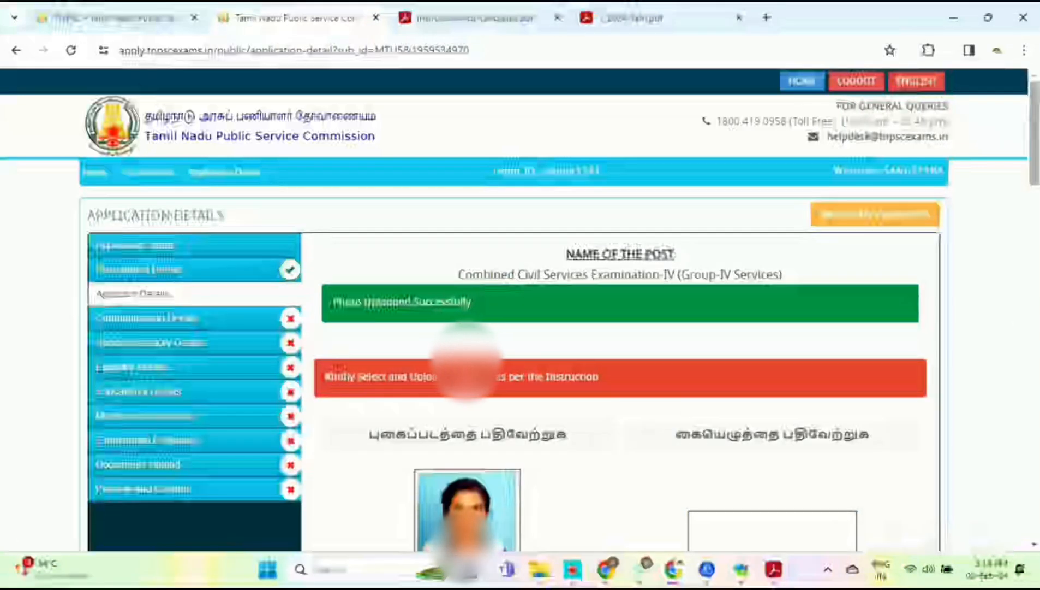
- Upload the Signature file as the applicant's signature and save it
scroll(1021, 327, "down", 2)
scroll(815, 275, "up", 1)
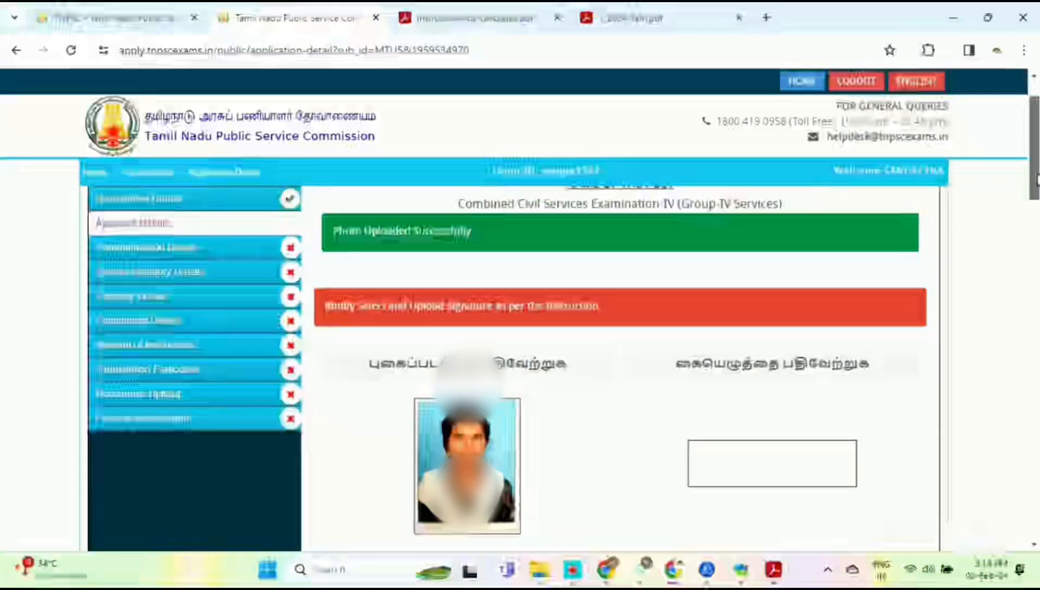
scroll(815, 275, "down", 4)
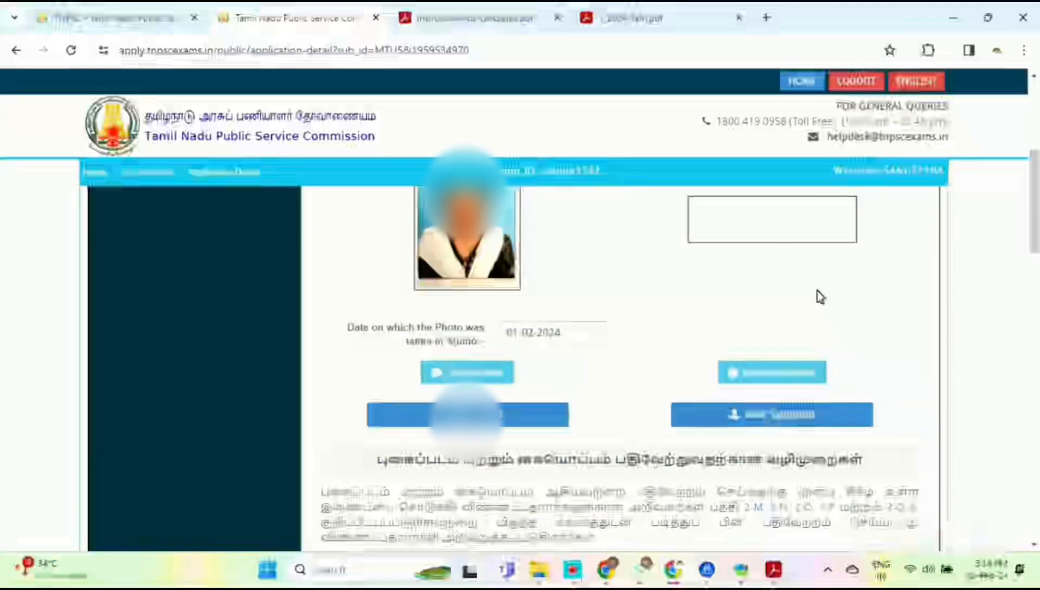
left_click(777, 374)
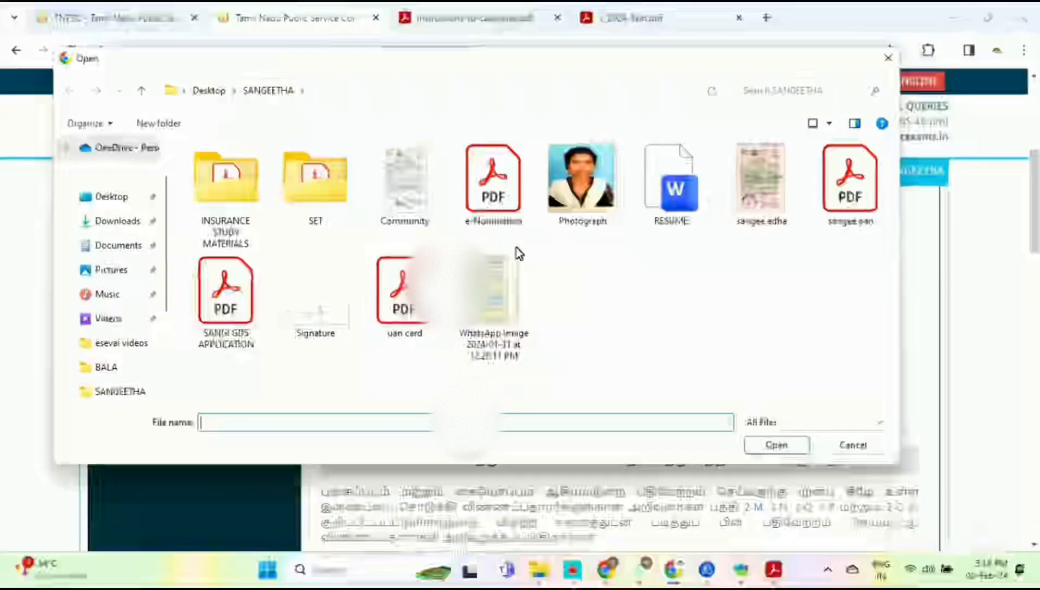
left_click(307, 315)
left_click(766, 444)
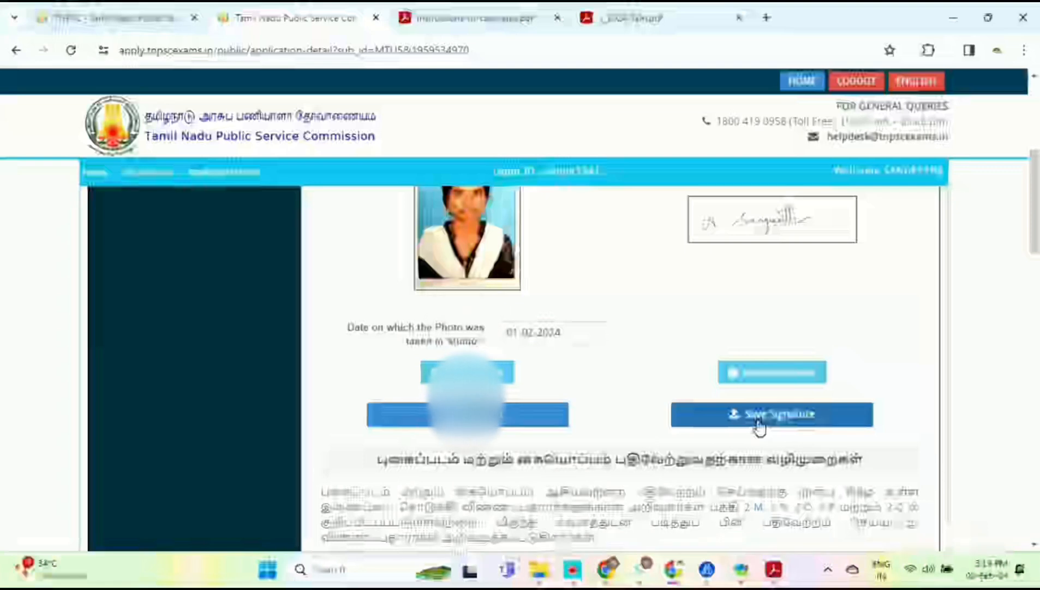
left_click(759, 428)
scroll(948, 274, "down", 4)
left_click(779, 441)
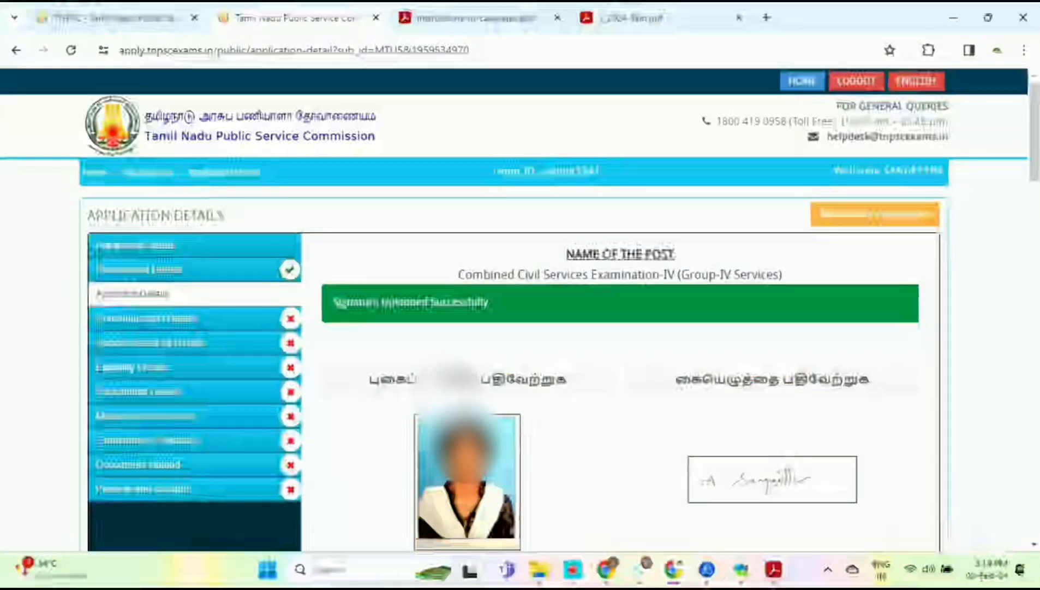
- Accept the declaration at the bottom of the applicant details and try to save and proceed, dismissing the warning
mouse_move(1035, 148)
left_mouse_down()
mouse_move(1035, 215)
mouse_move(1035, 183)
left_mouse_up()
scroll(623, 339, "down", 1)
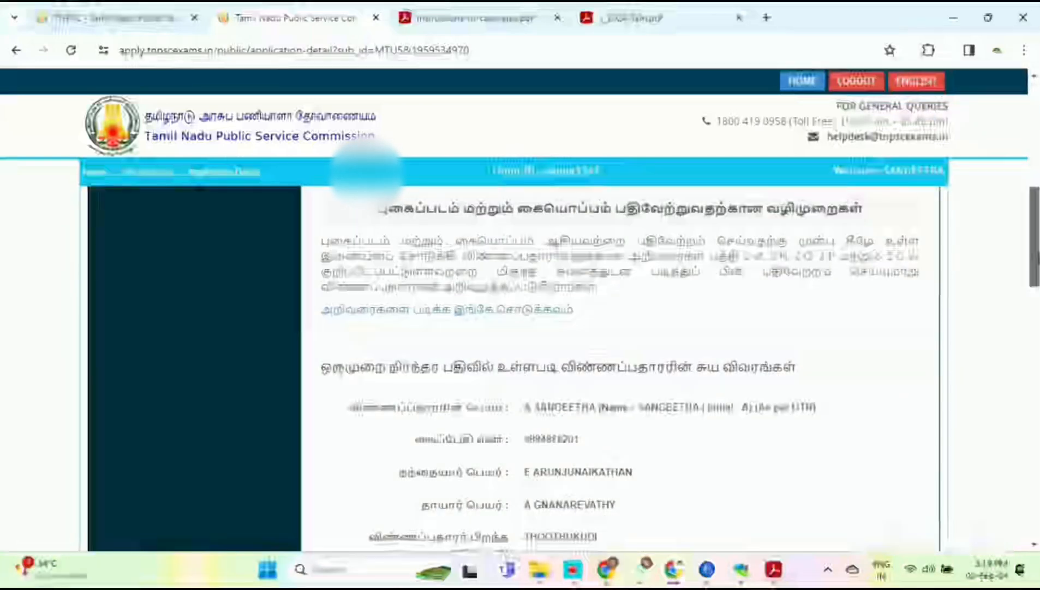
scroll(622, 338, "down", 2)
left_click_drag(1039, 264, 1037, 467)
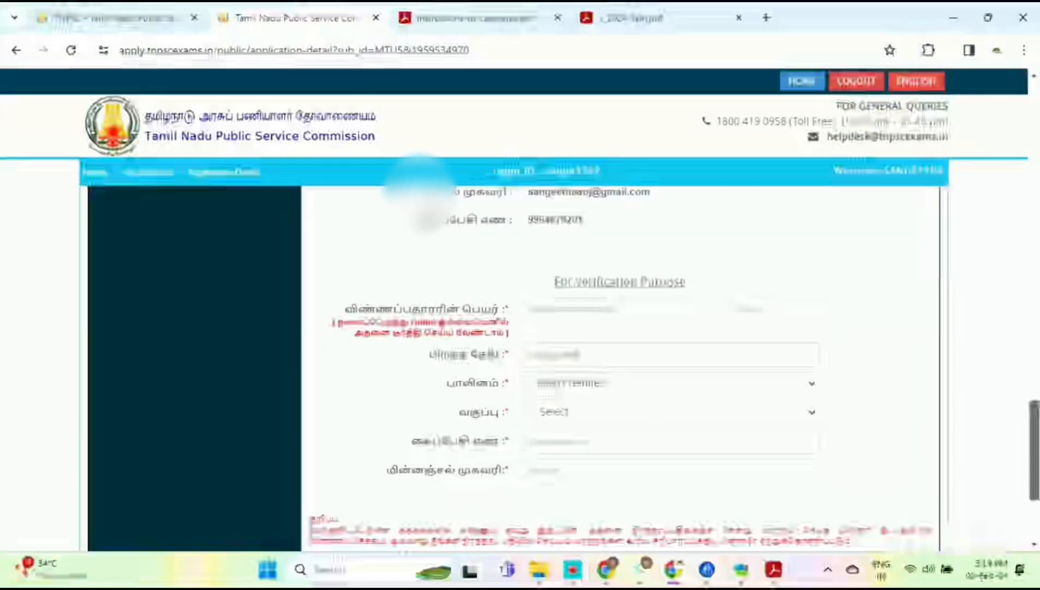
left_click_drag(1036, 454, 1036, 495)
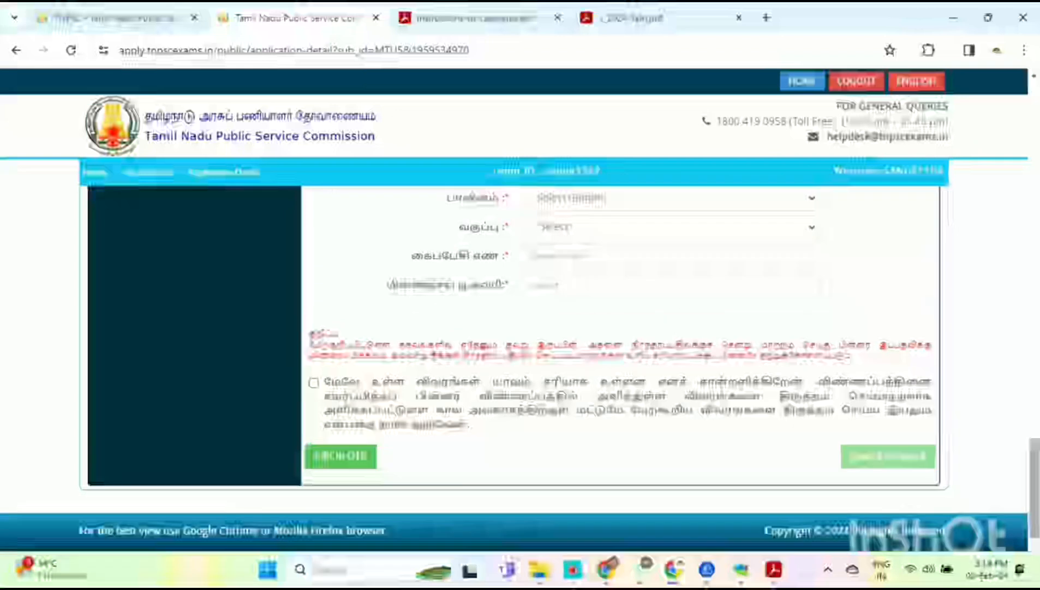
left_click(314, 382)
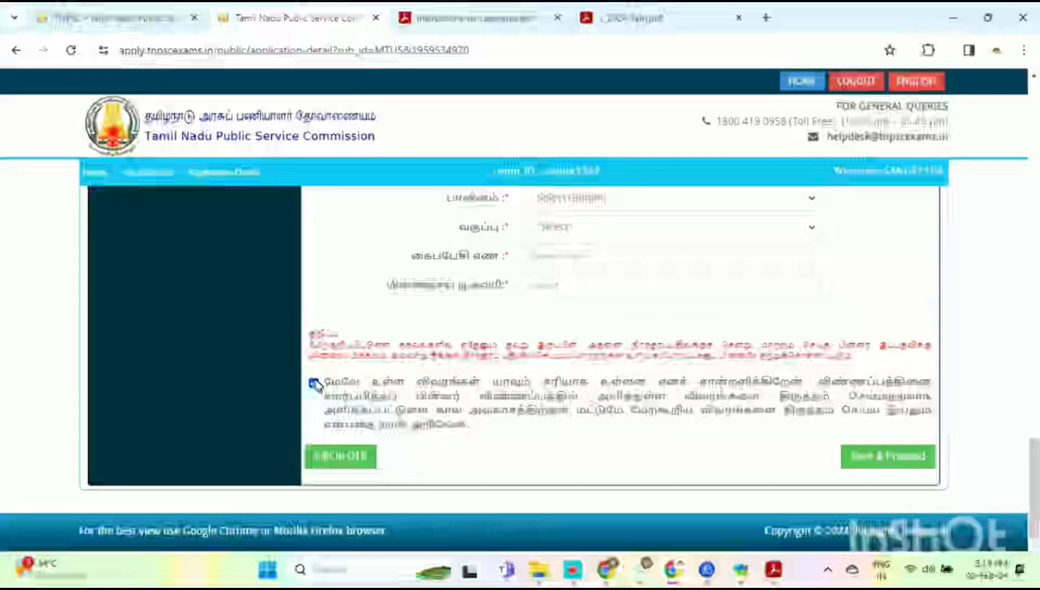
left_click(897, 462)
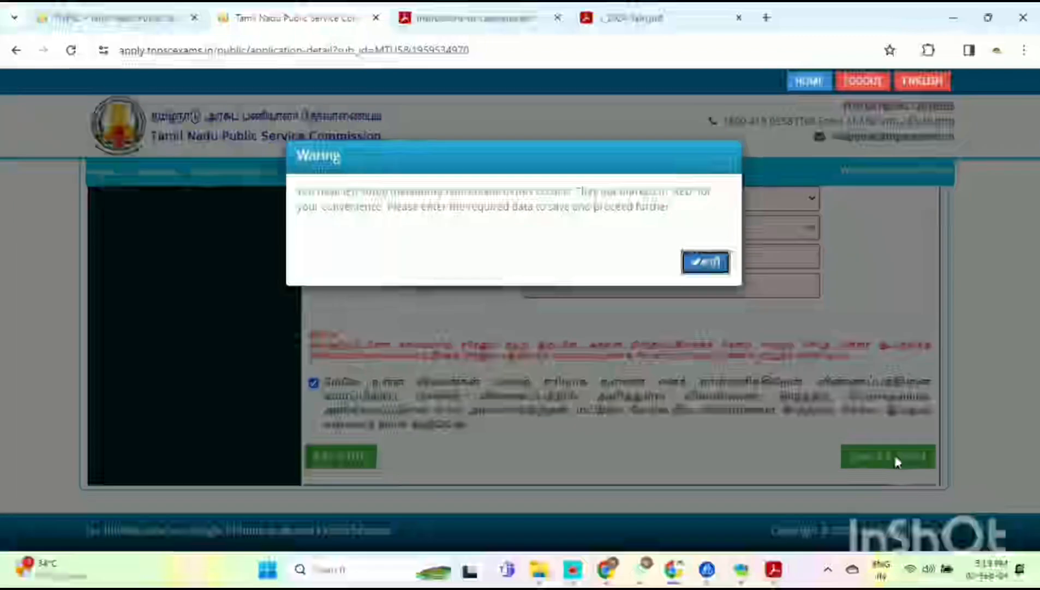
left_click(709, 264)
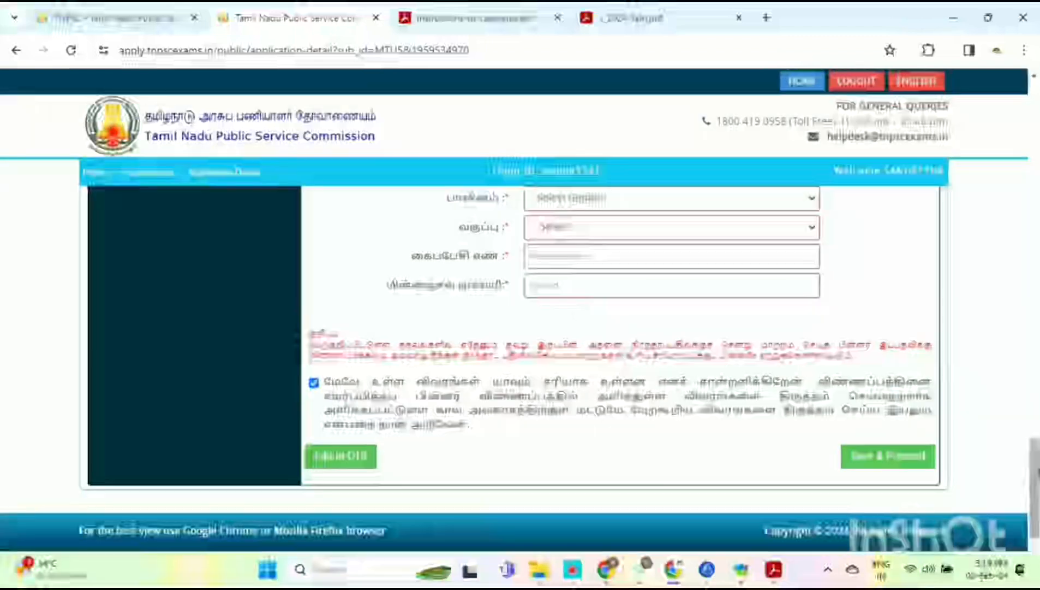
- Enter the applicant's name and initial in the For Verification Purpose name fields
left_click_drag(1035, 489, 1008, 232)
scroll(1009, 231, "down", 15)
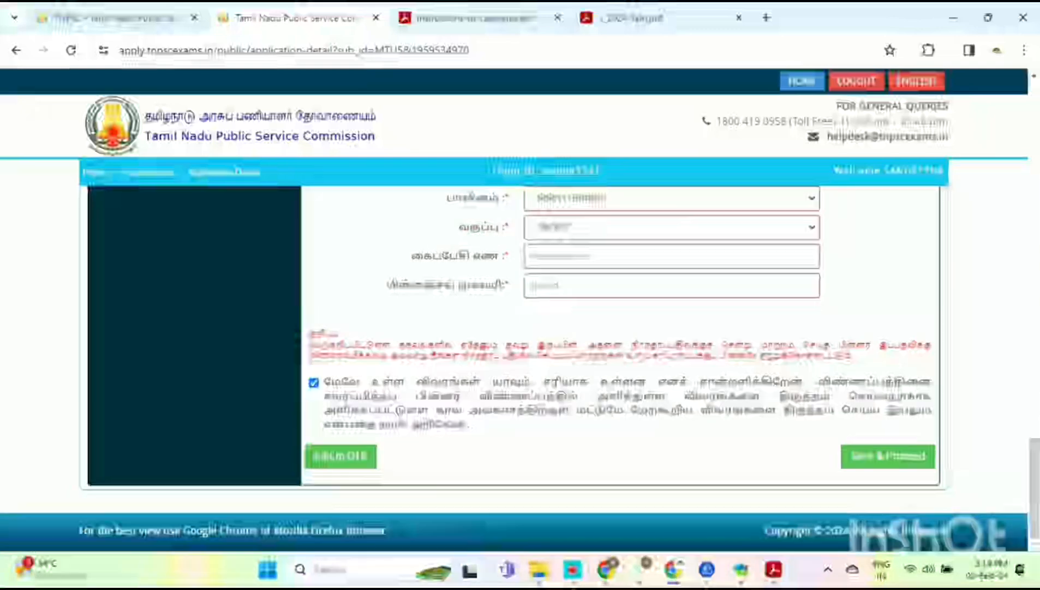
left_click_drag(1035, 492, 1036, 457)
left_click(571, 315)
key("Caps_Lock")
type("SANGEETHA")
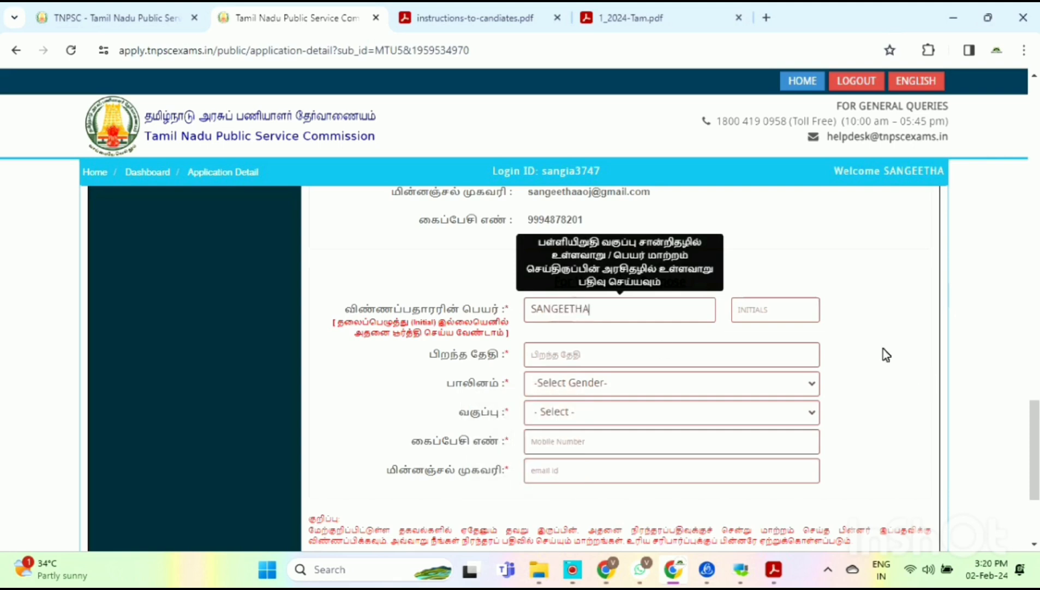
key("Tab")
type("A")
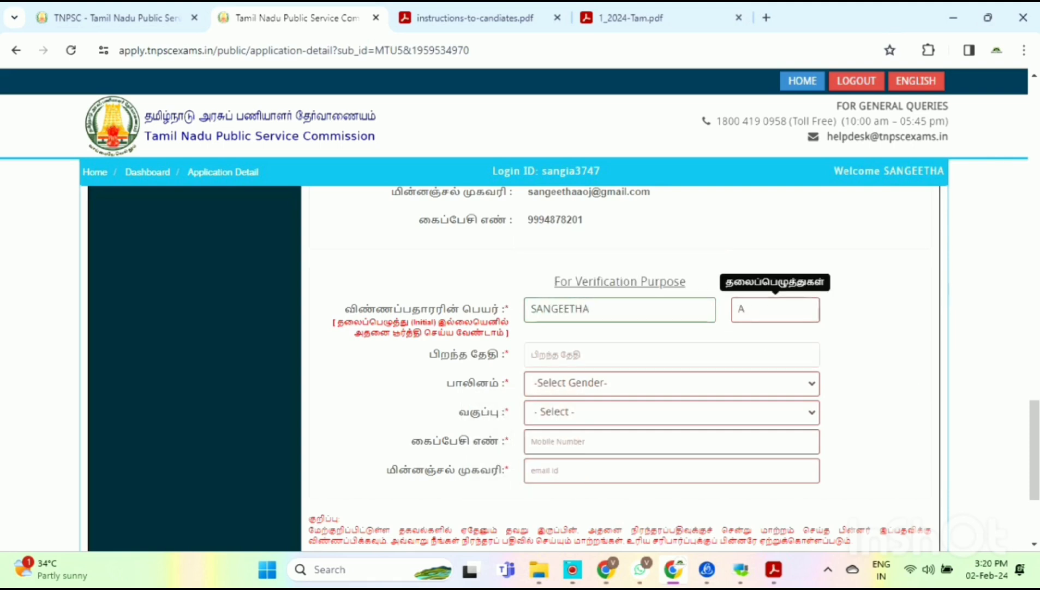
- Pick the applicant's date of birth in the For Verification Purpose date picker
left_click(628, 355)
left_click(653, 385)
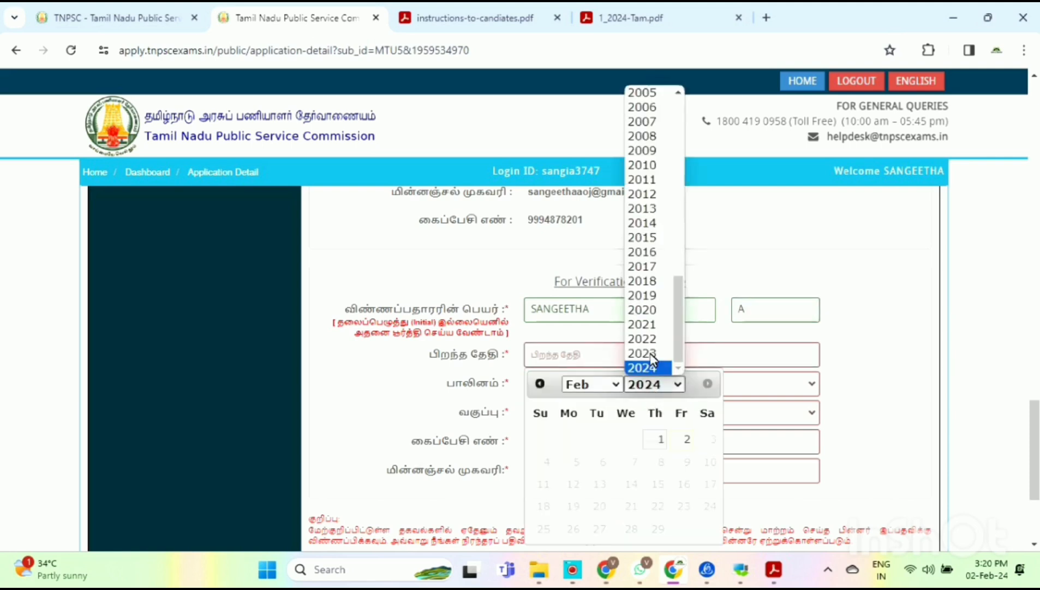
left_click(679, 91)
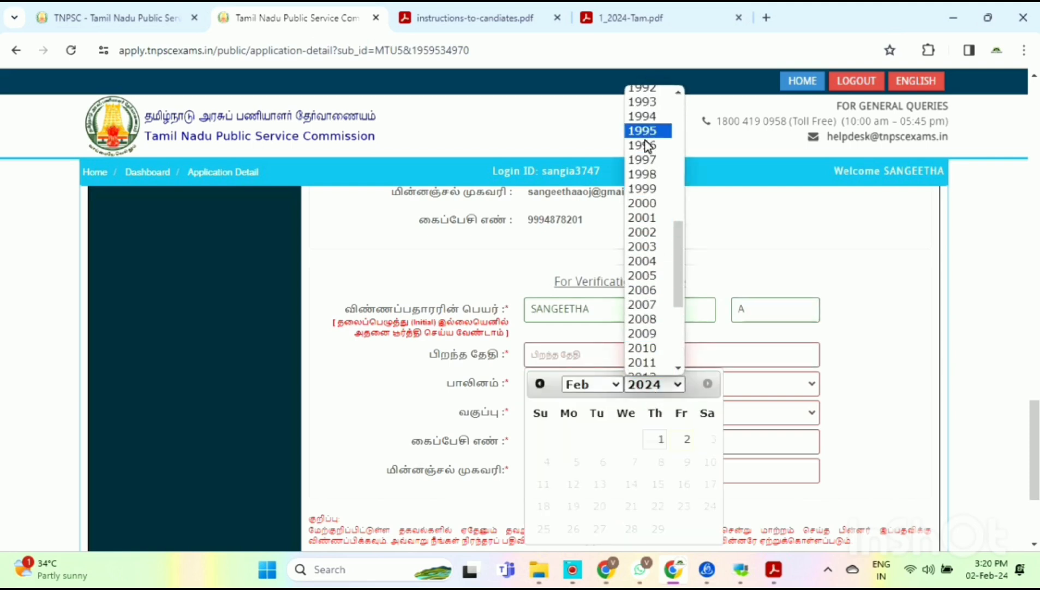
left_click(642, 143)
left_click(606, 388)
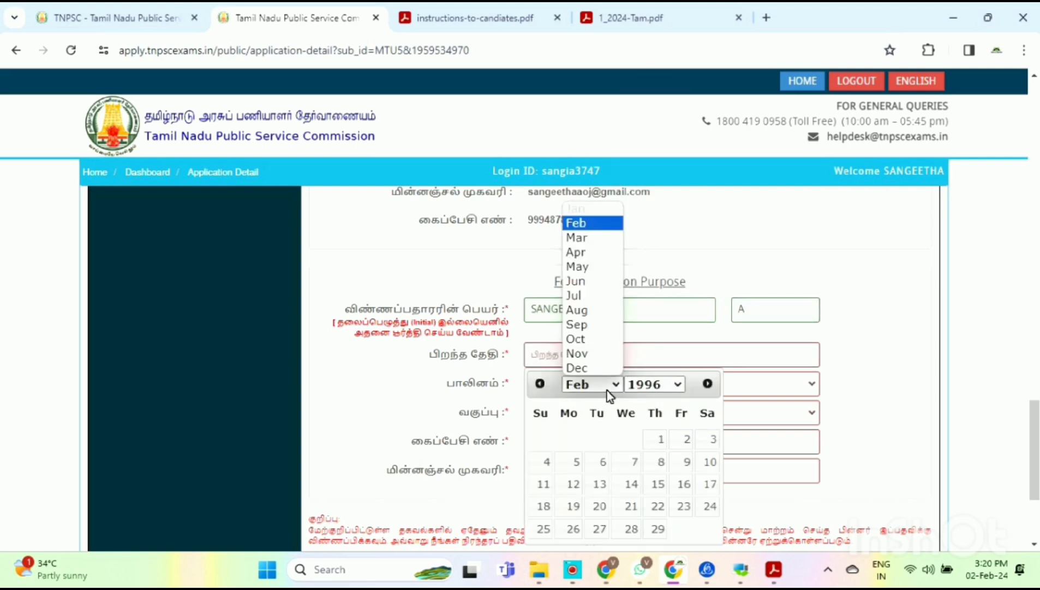
left_click(589, 297)
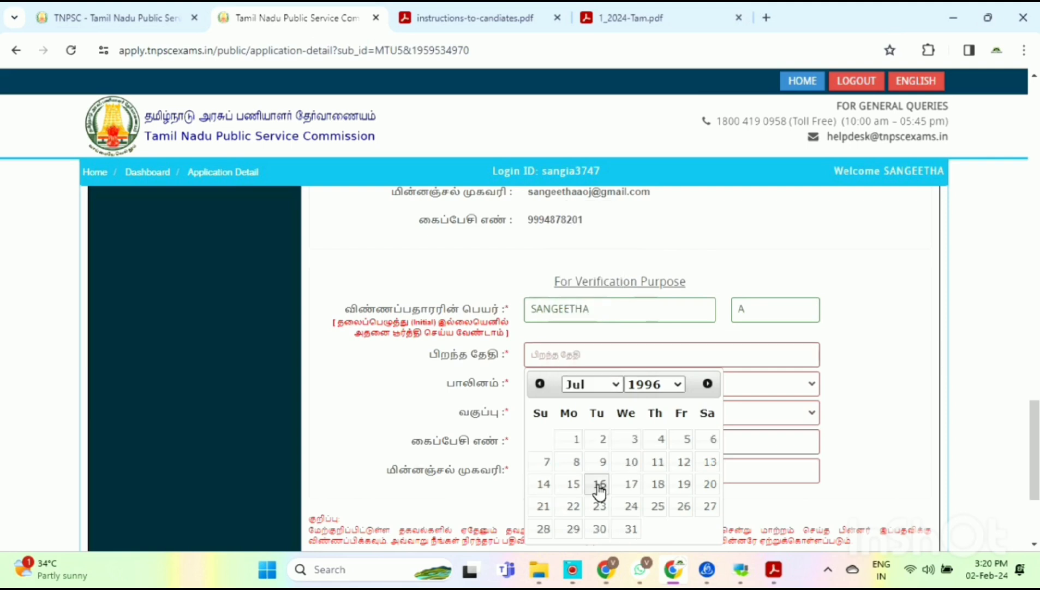
left_click(711, 484)
- Set gender to Female and category to Backward Class (BC) in the verification section
left_click(721, 388)
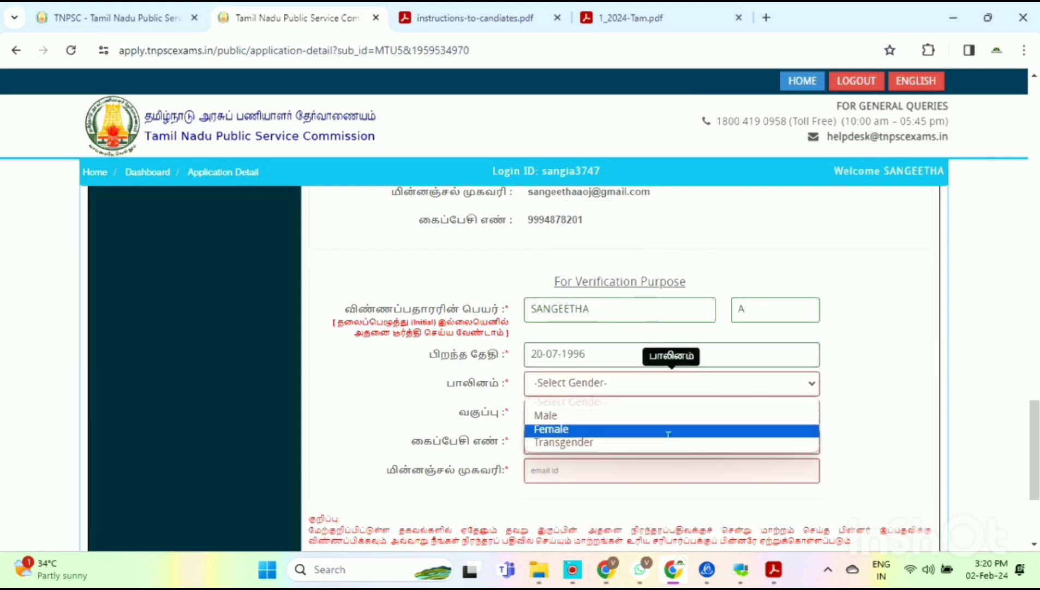
left_click(664, 429)
left_click(650, 415)
left_click(608, 516)
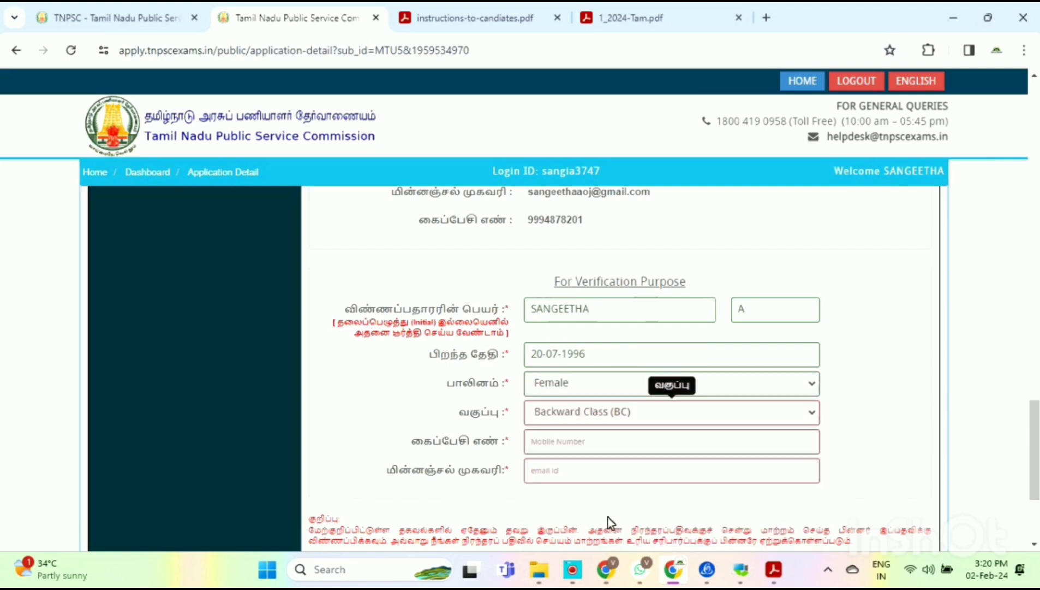
- Enter the applicant's mobile number and e-mail address in the verification fields, then save and proceed
left_click(578, 442)
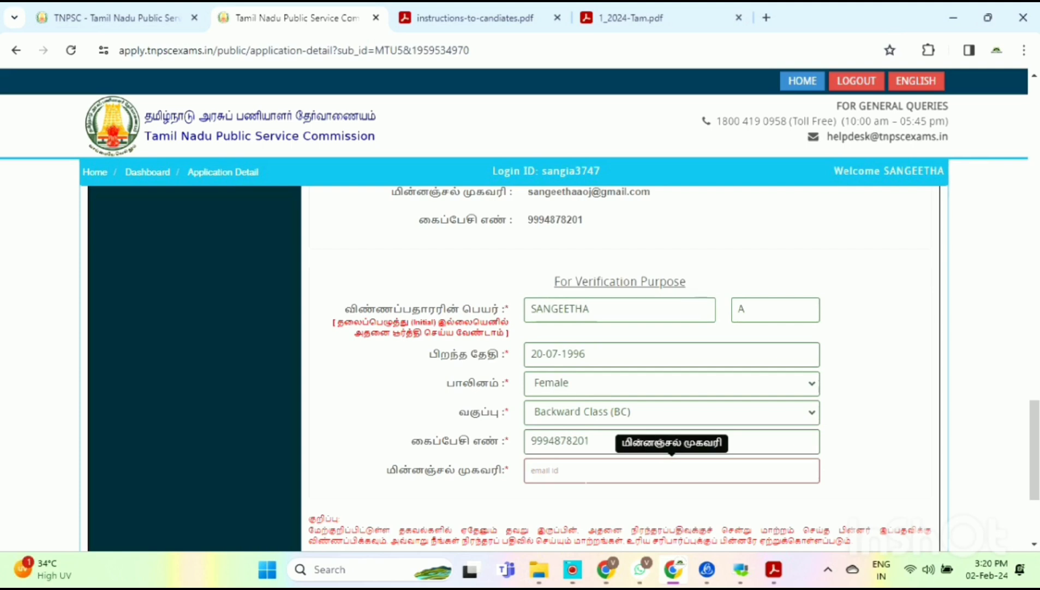
key("Caps_Lock")
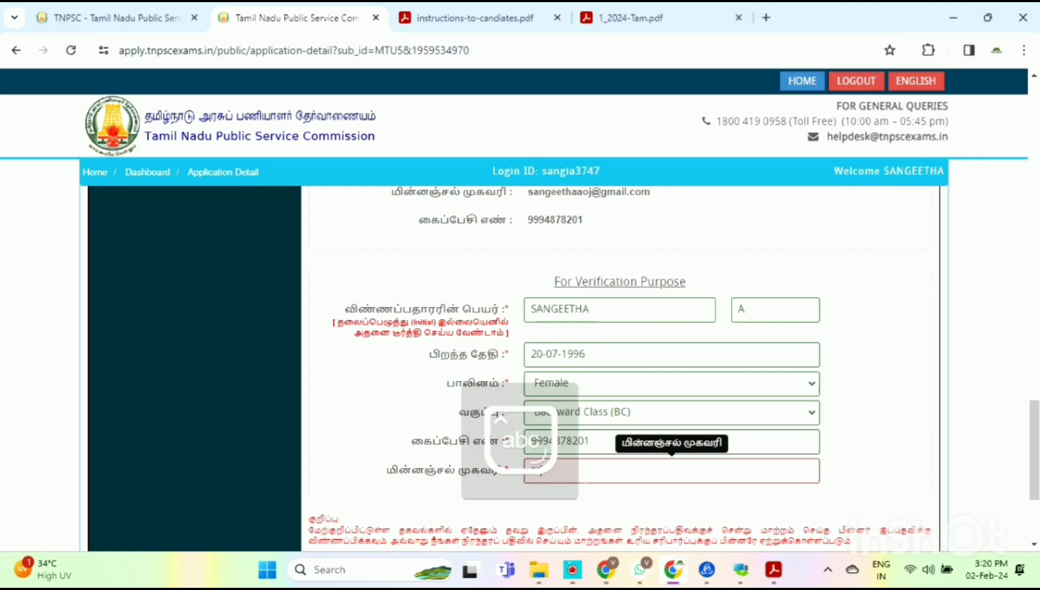
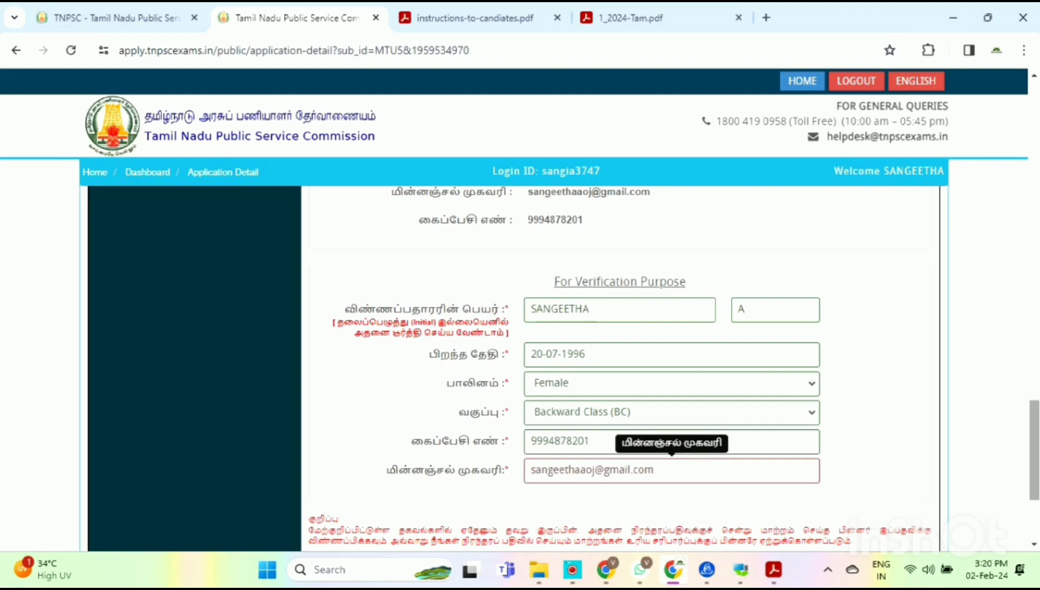
scroll(1037, 475, "down", 3)
left_click(884, 458)
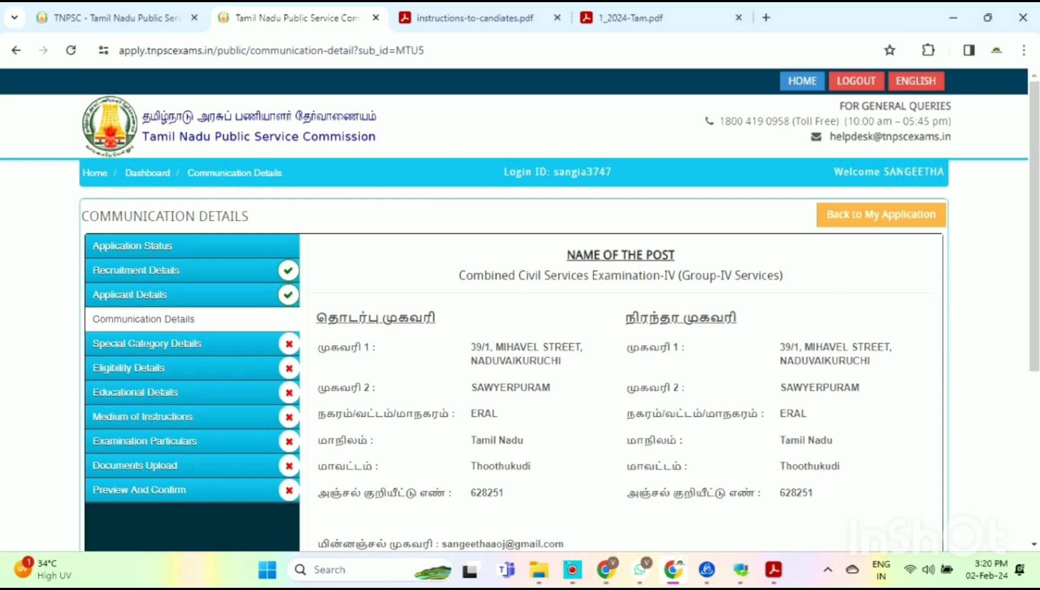
- Accept the communication details declaration and save and continue to the special category details
scroll(502, 212, "down", 4)
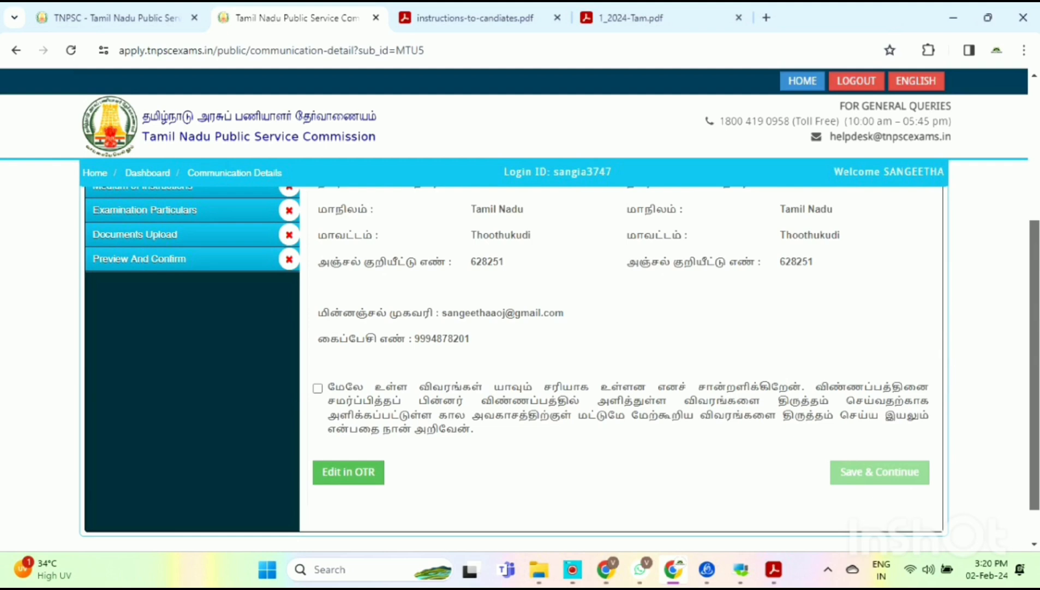
scroll(696, 281, "up", 1)
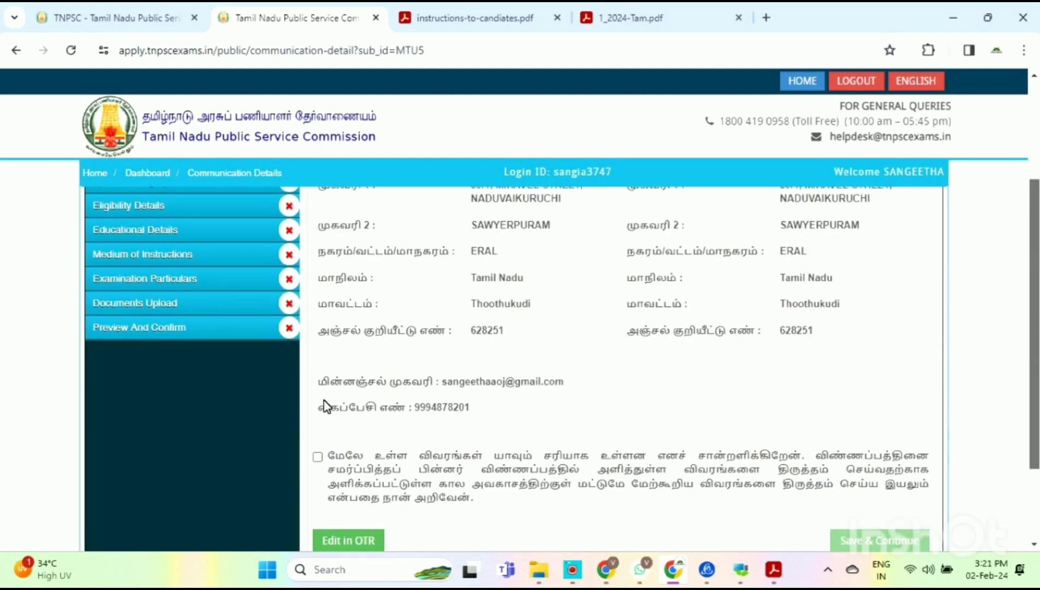
left_click(318, 457)
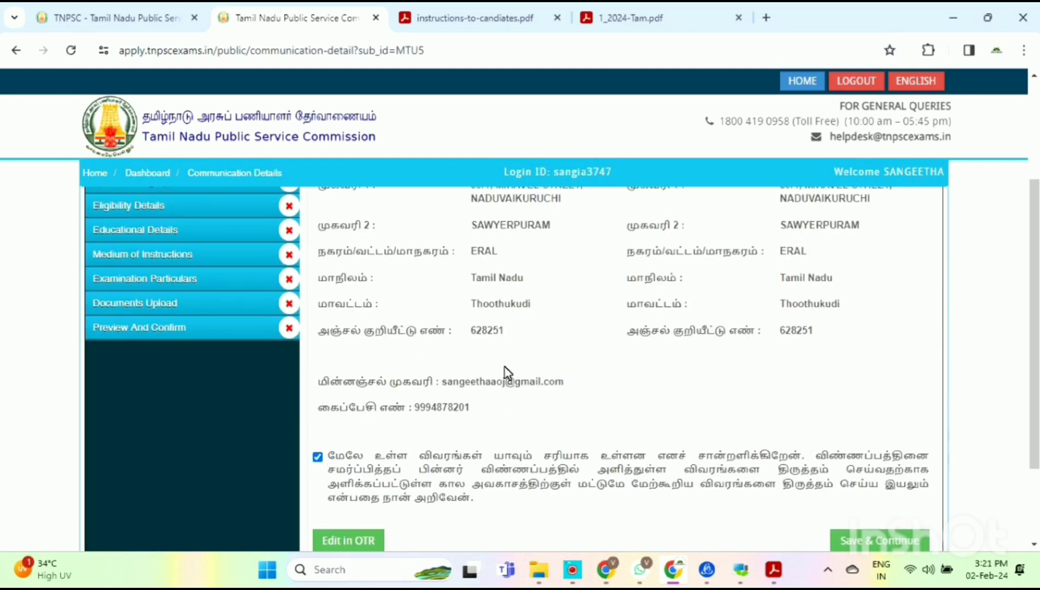
left_click(876, 551)
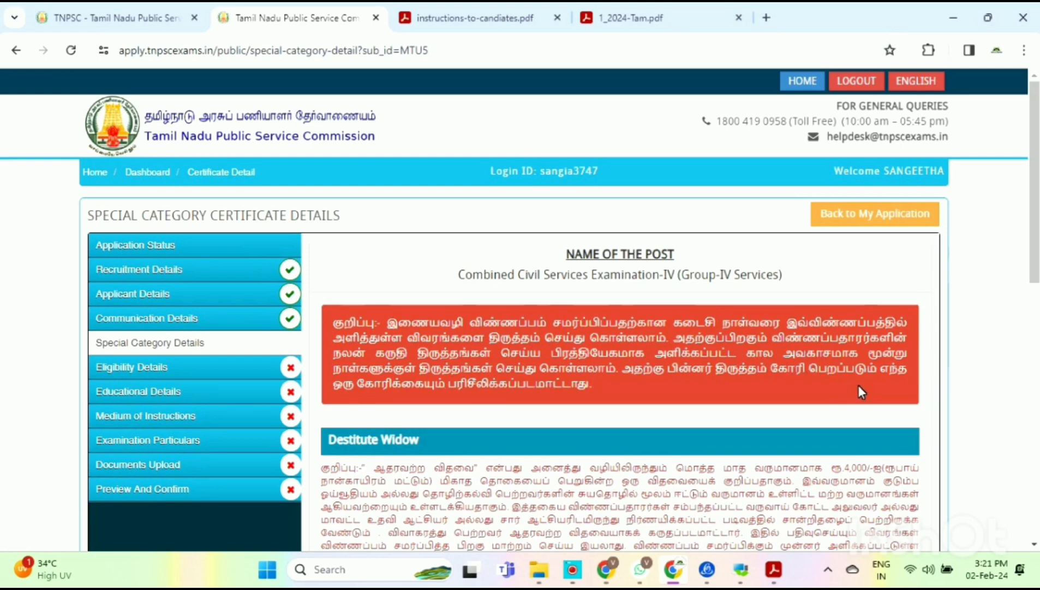
scroll(620, 354, "down", 4)
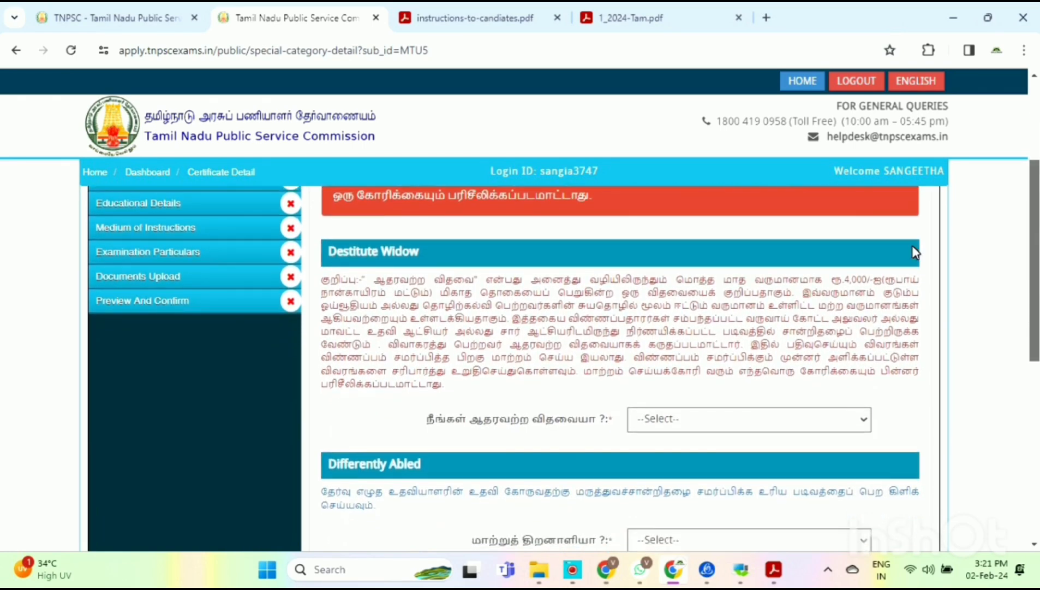
- Answer No to the destitute widow and differently abled questions in the special category details
left_click(655, 418)
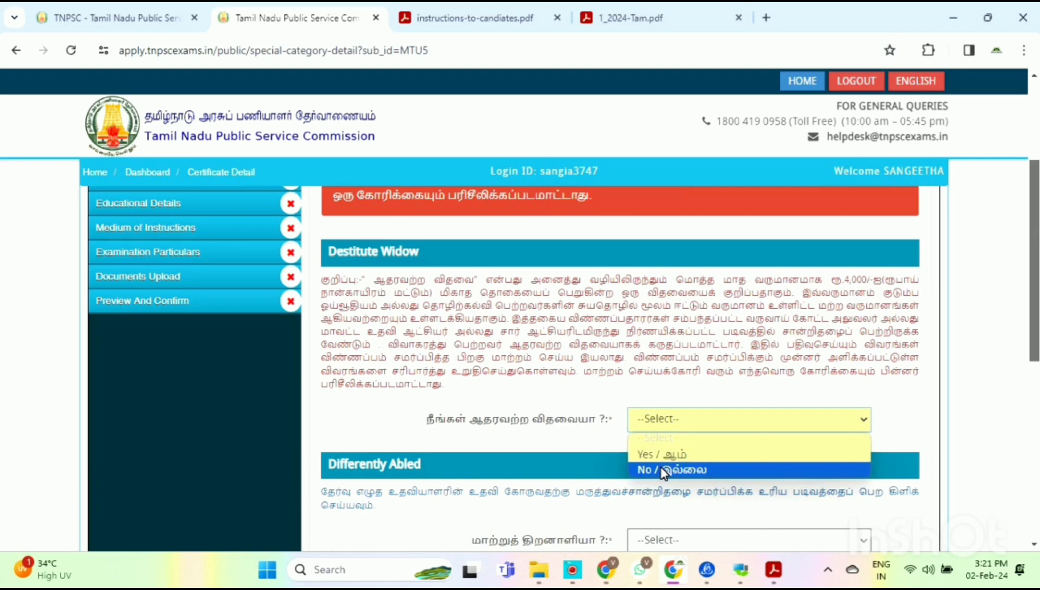
left_click(666, 469)
left_click(719, 459)
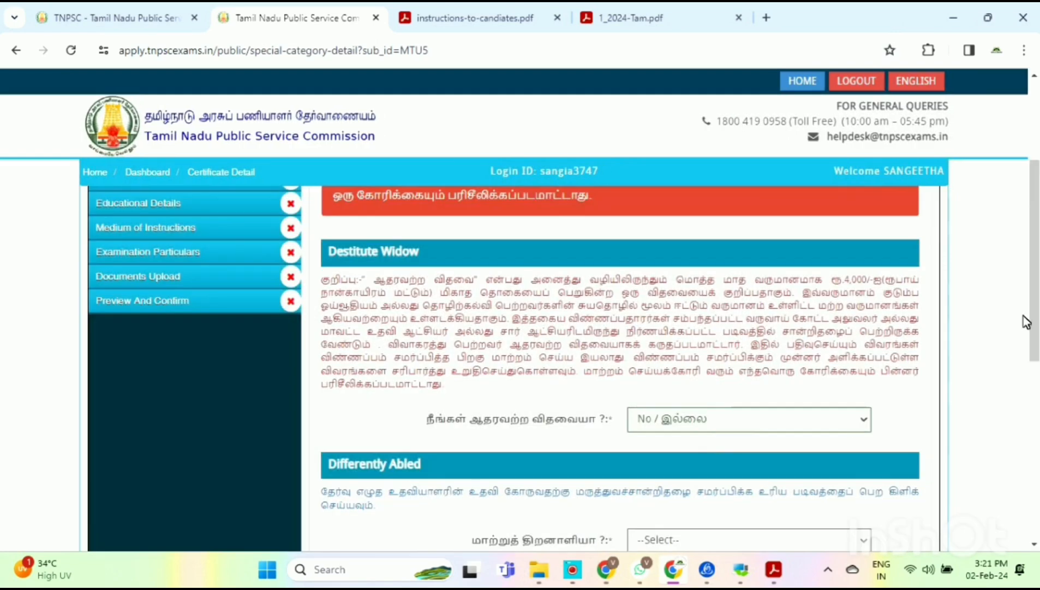
scroll(484, 246, "down", 3)
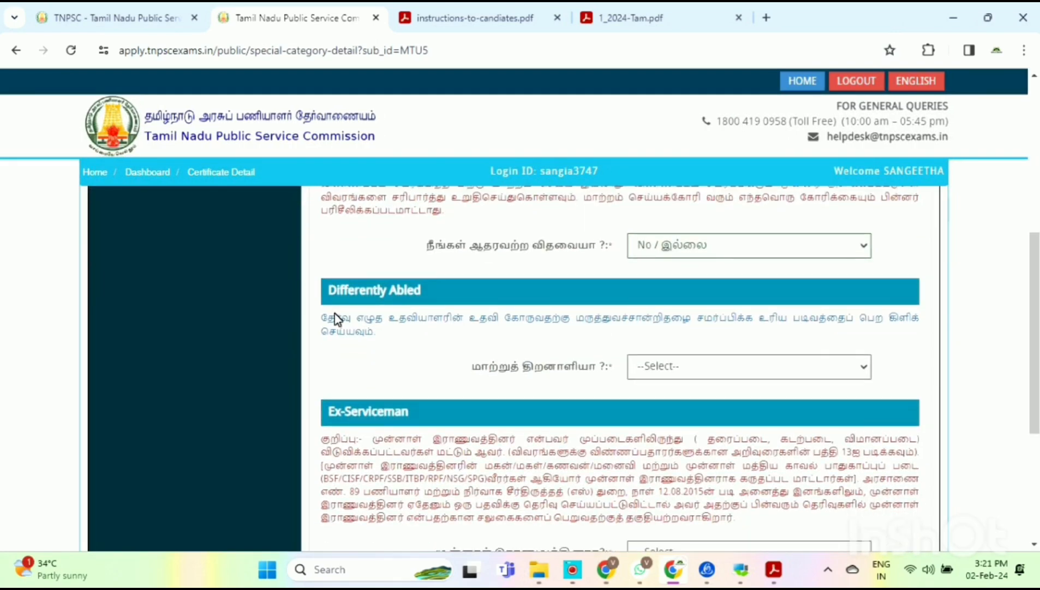
left_click(662, 368)
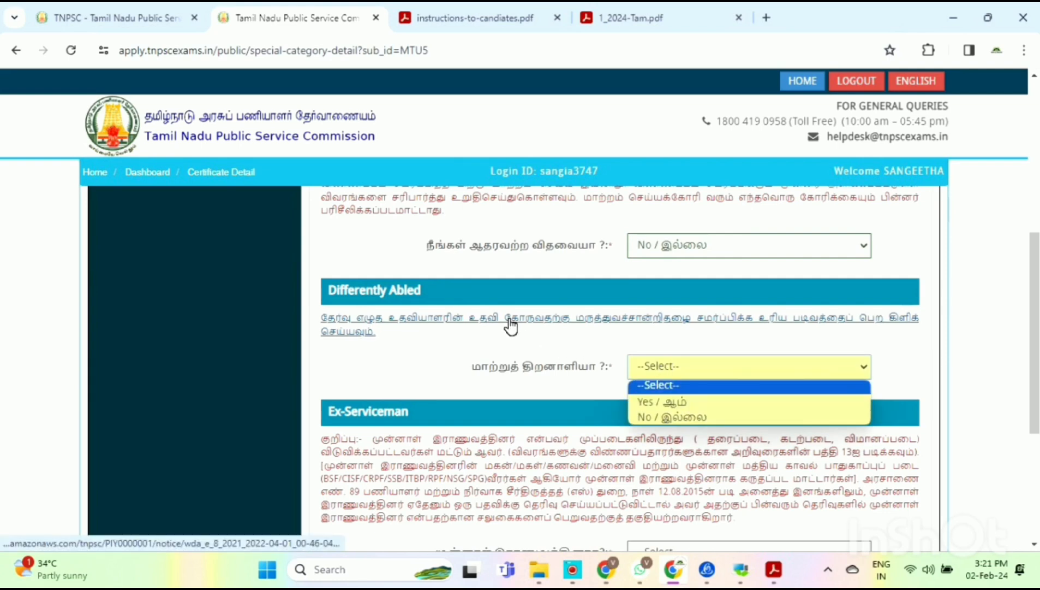
left_click(705, 419)
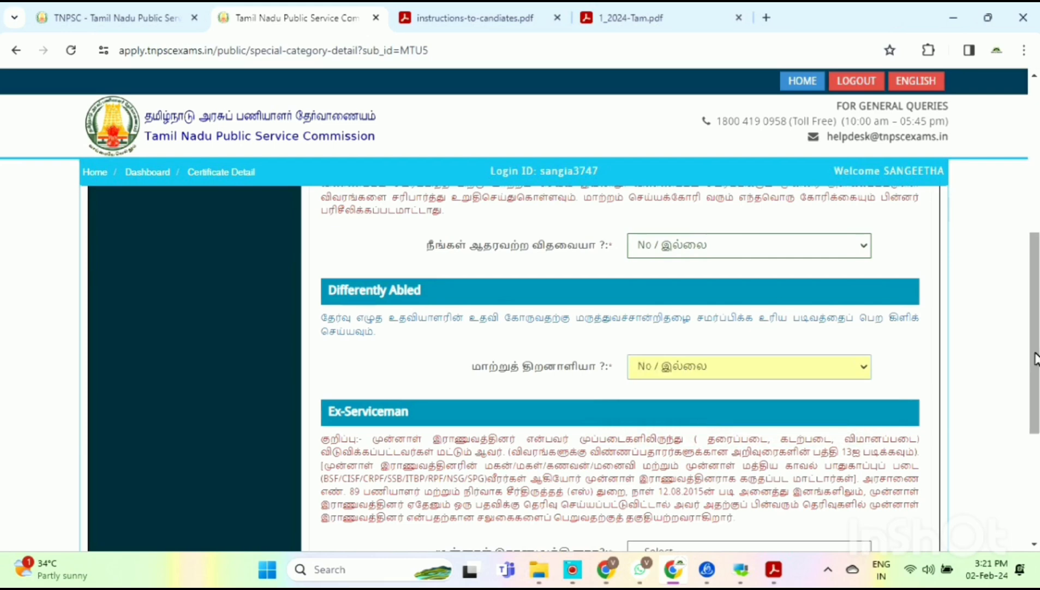
- Answer No to the ex-serviceman question, accept the declaration, and save and continue to eligibility details
scroll(1036, 355, "down", 4)
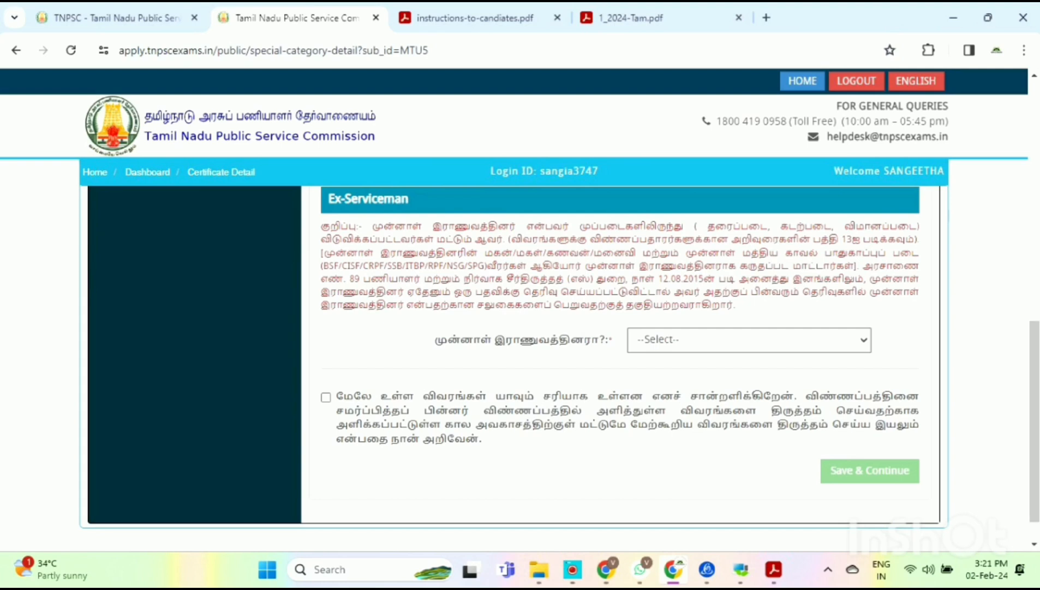
left_click(707, 339)
left_click(670, 389)
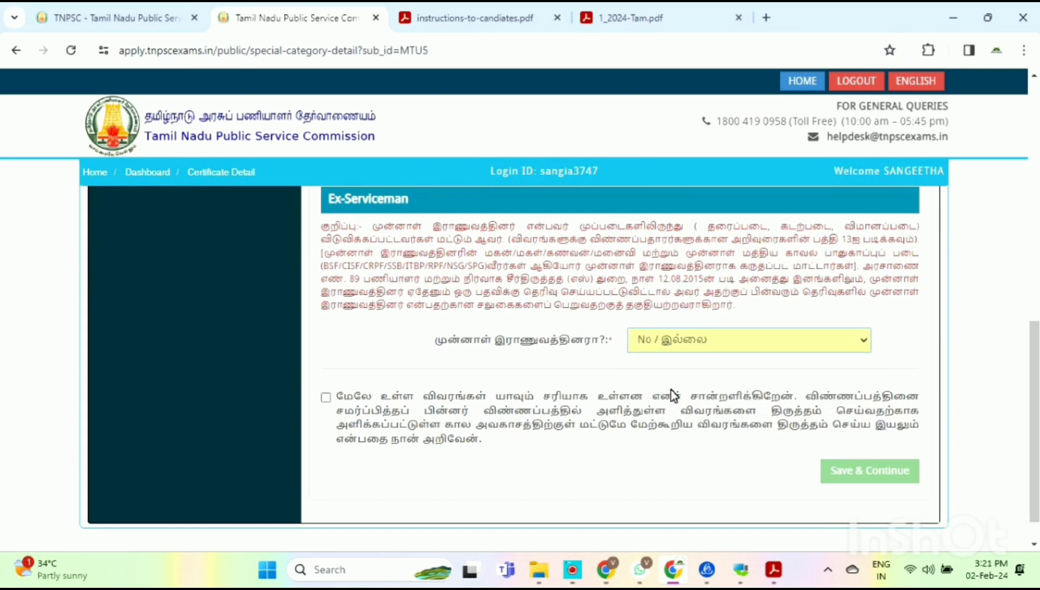
left_click(325, 397)
left_click(868, 478)
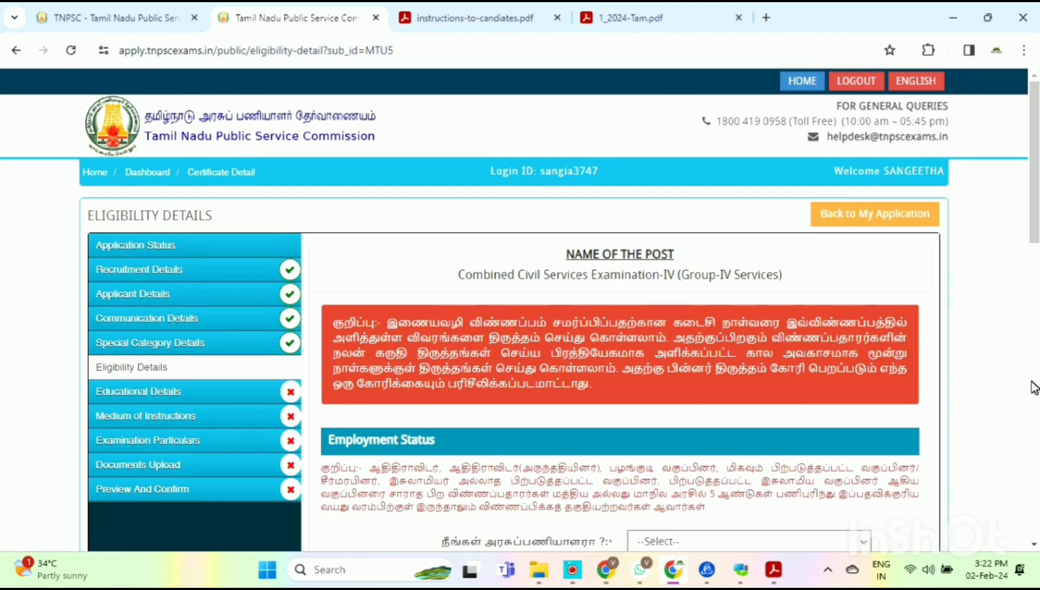
- Set the employment status to not a government employee, with work status UNEMPLOYED
scroll(528, 350, "down", 3)
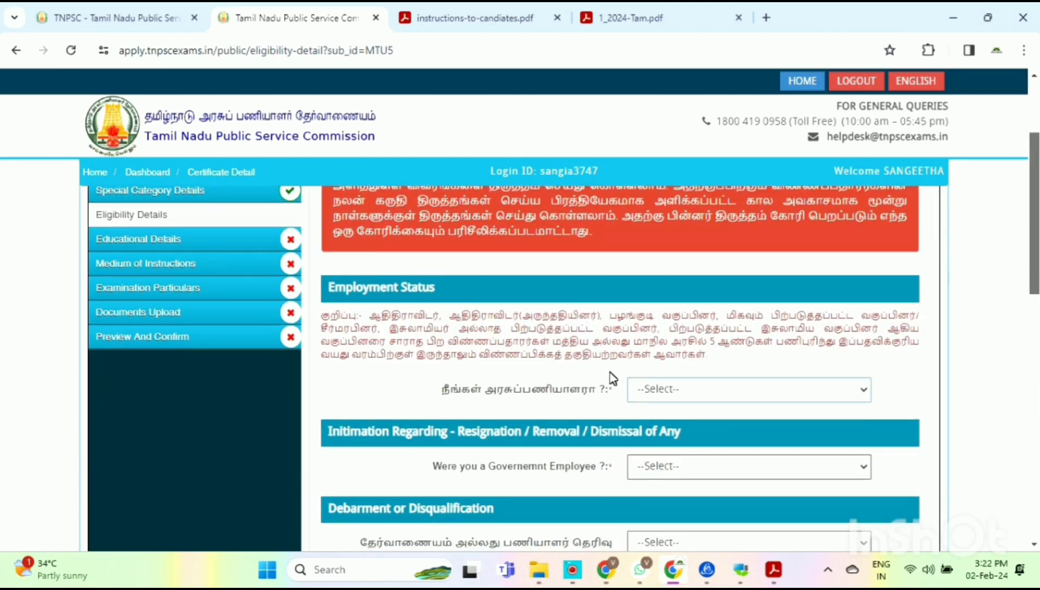
left_click(656, 395)
left_click(655, 441)
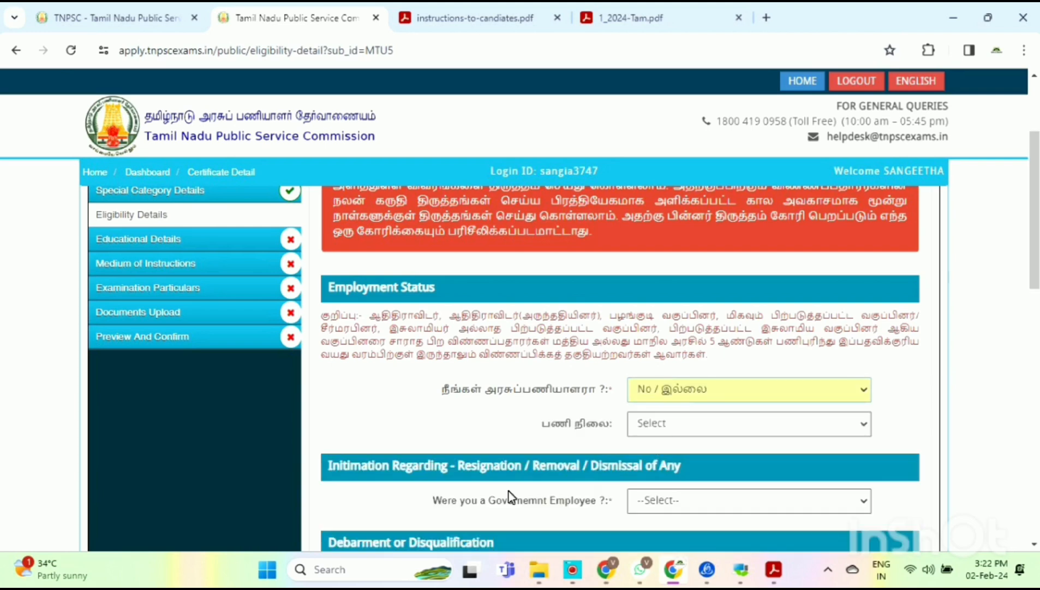
left_click(703, 430)
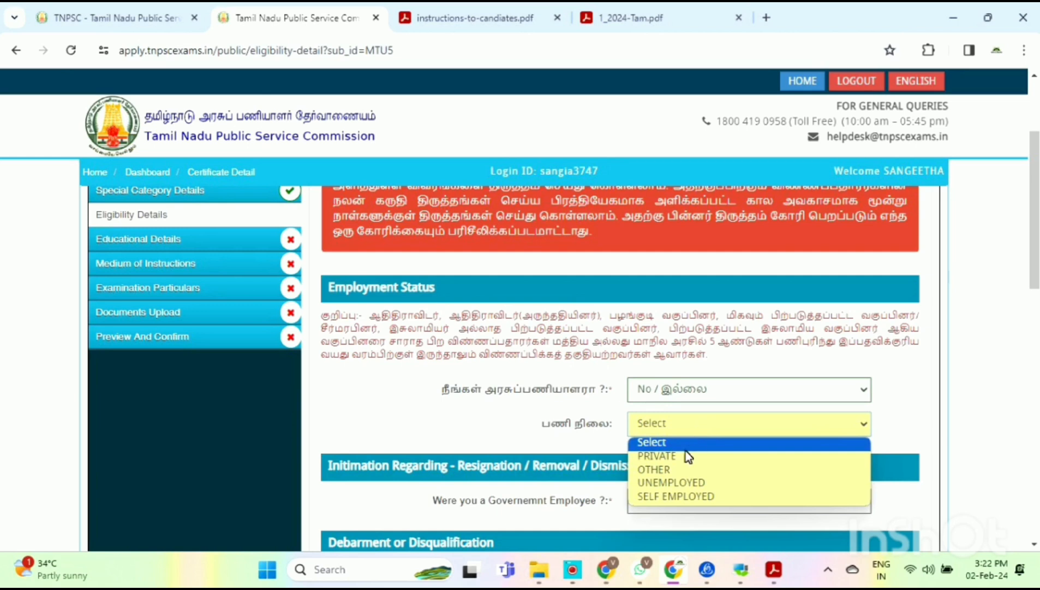
left_click(675, 483)
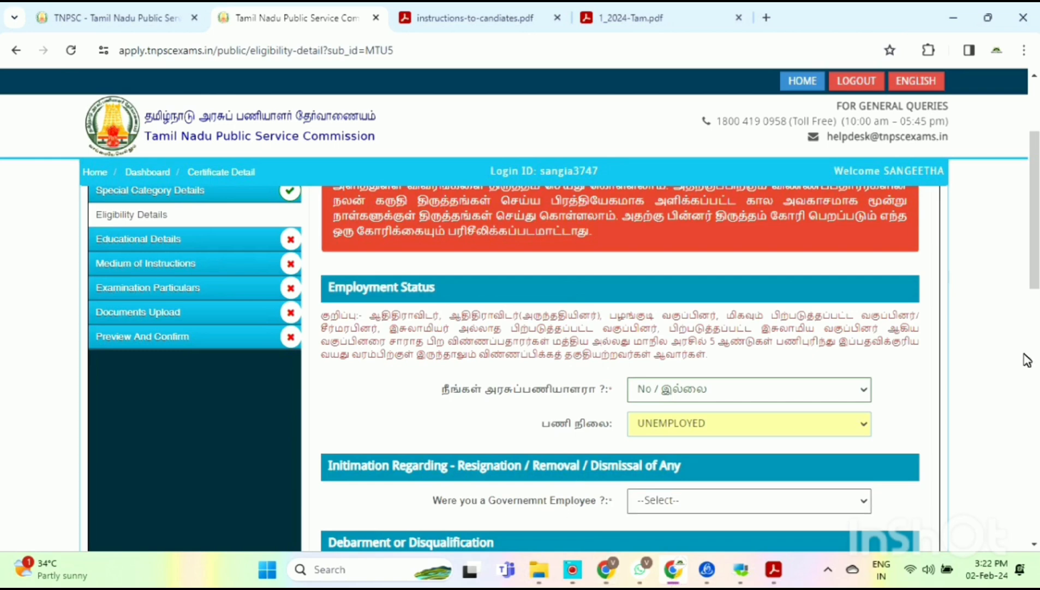
- Answer No to the former government employee question and the debarment or disqualification question
scroll(392, 385, "down", 3)
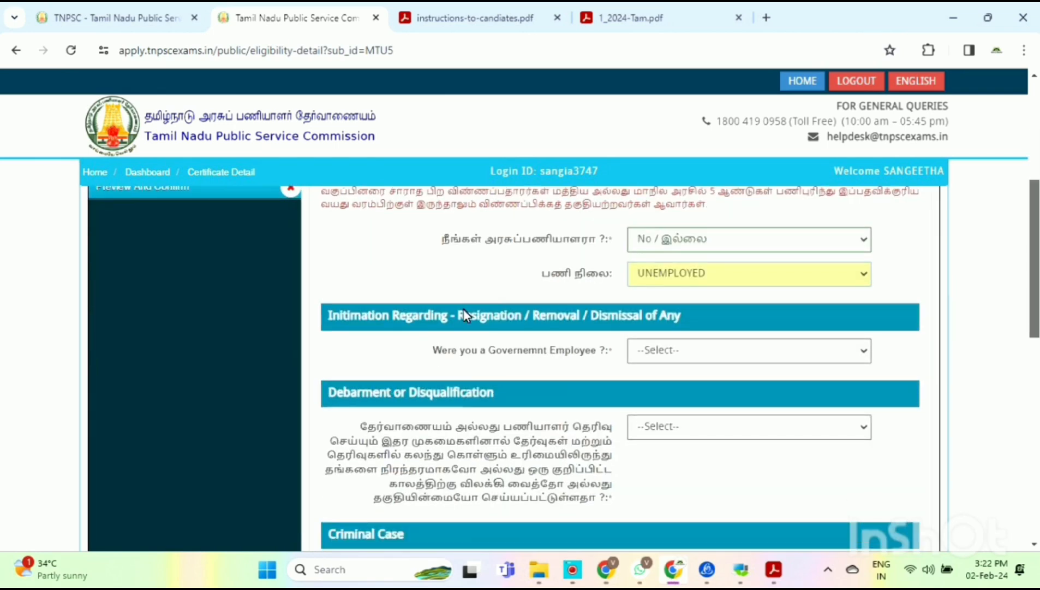
left_click(662, 352)
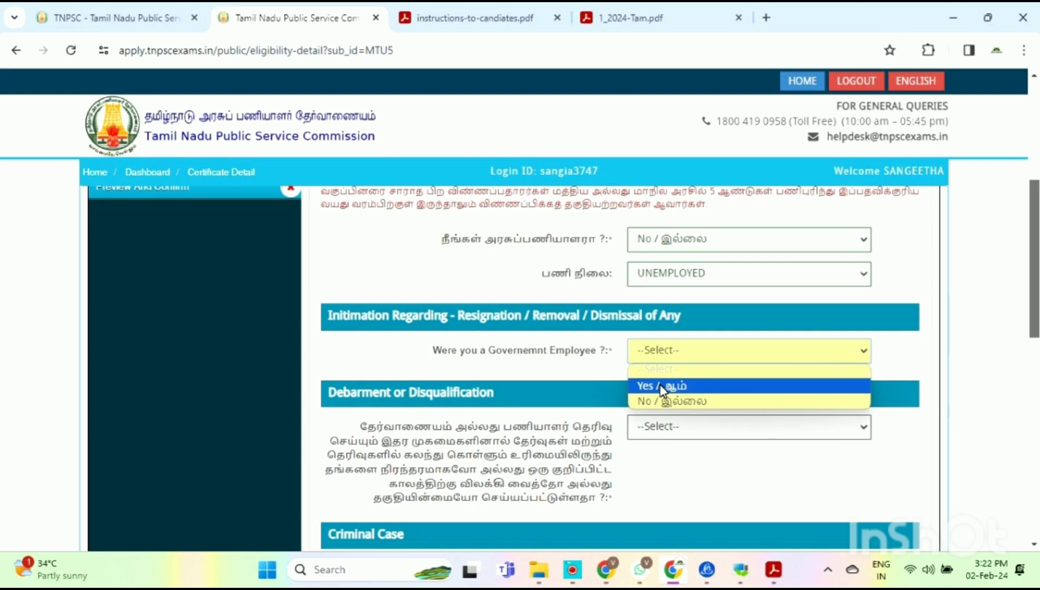
left_click(664, 403)
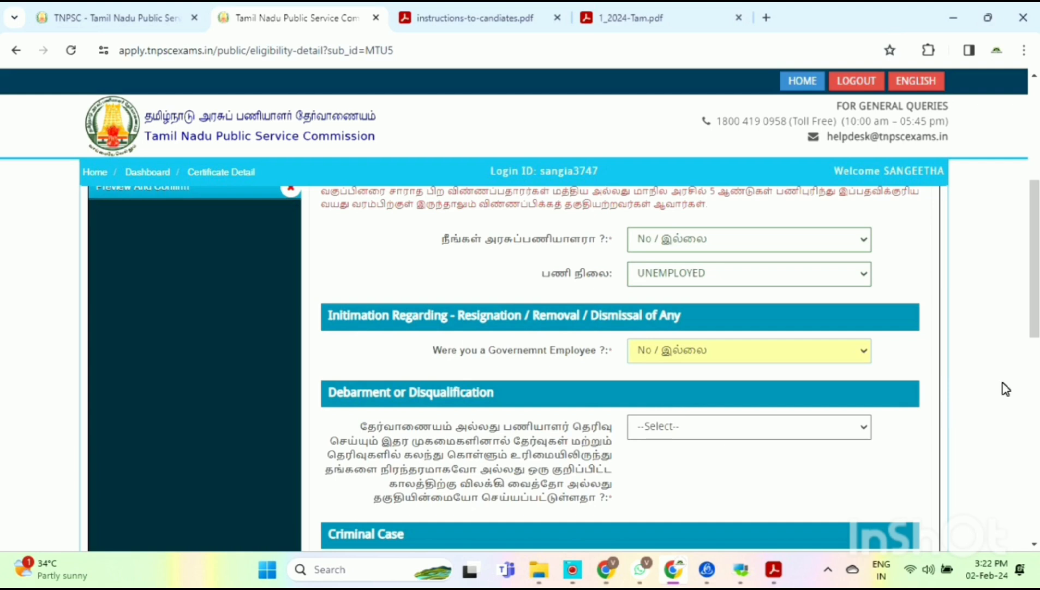
scroll(1033, 309, "down", 2)
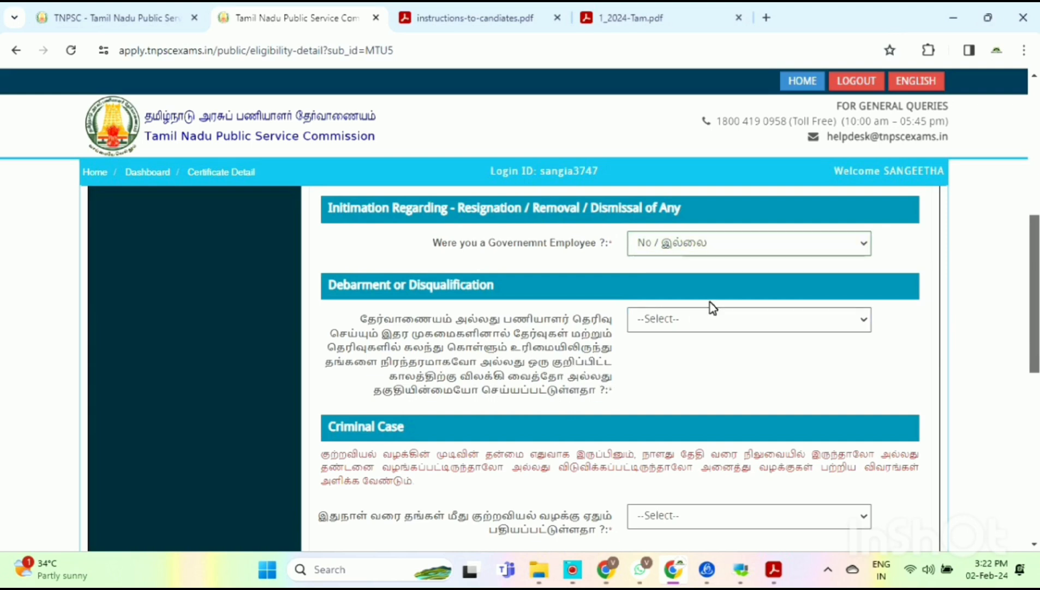
left_click(701, 313)
left_click(662, 371)
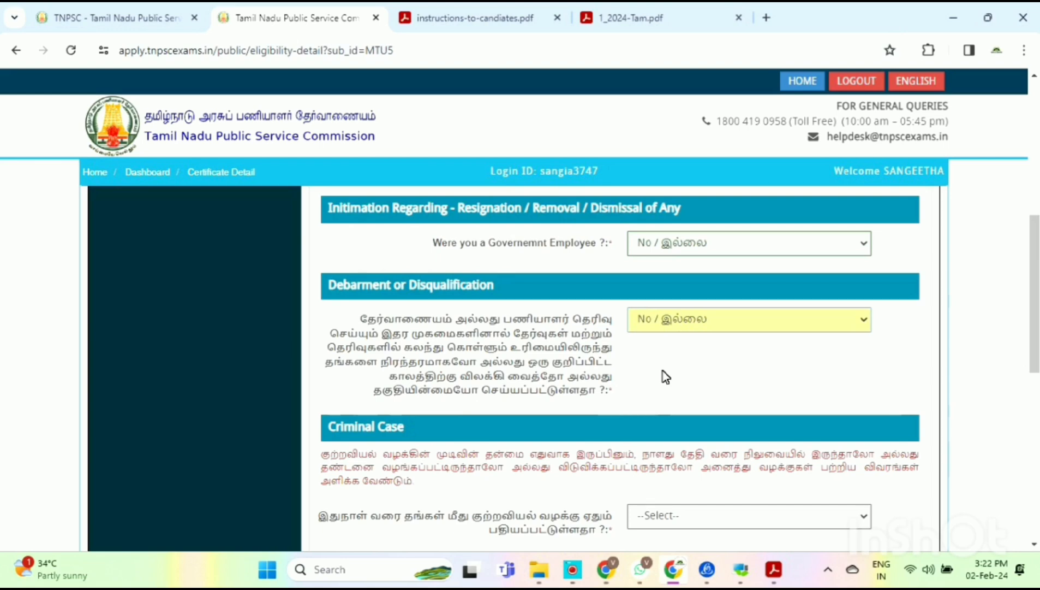
- Answer No to the criminal case question and Yes to meeting the physical standards
scroll(1029, 422, "down", 4)
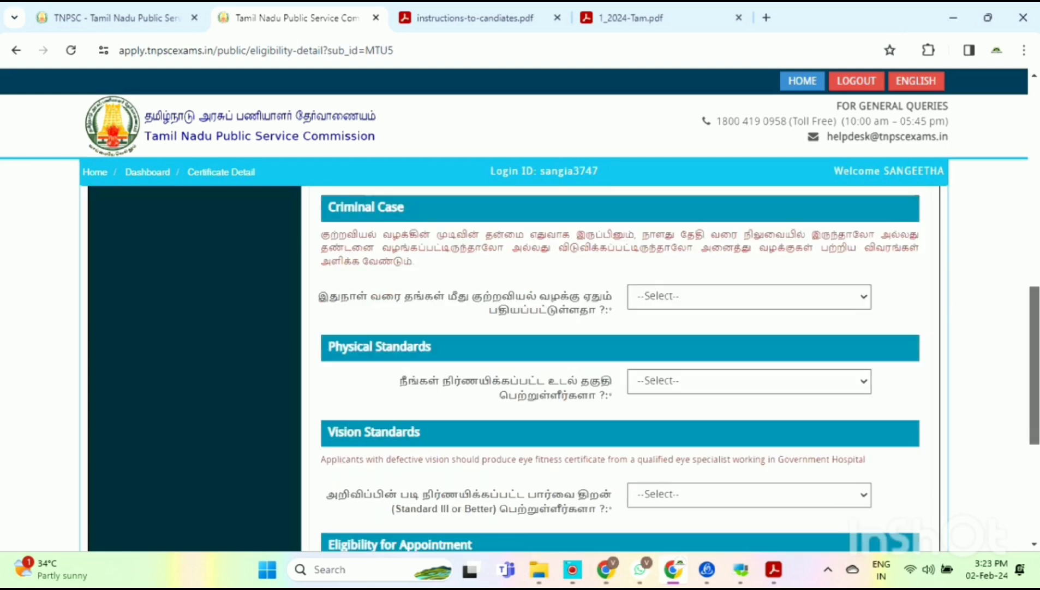
left_click(650, 296)
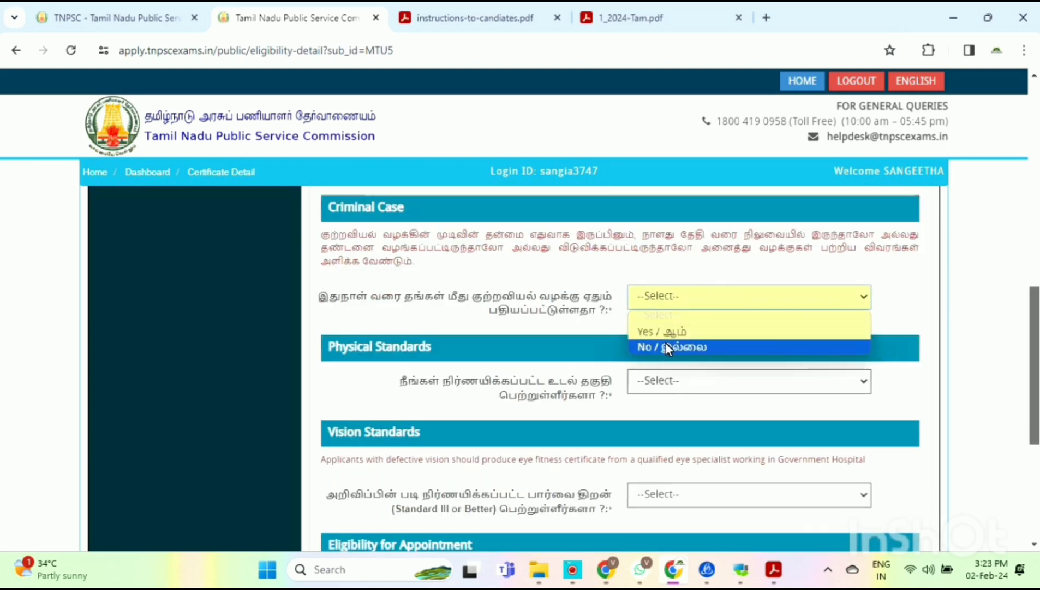
left_click(669, 348)
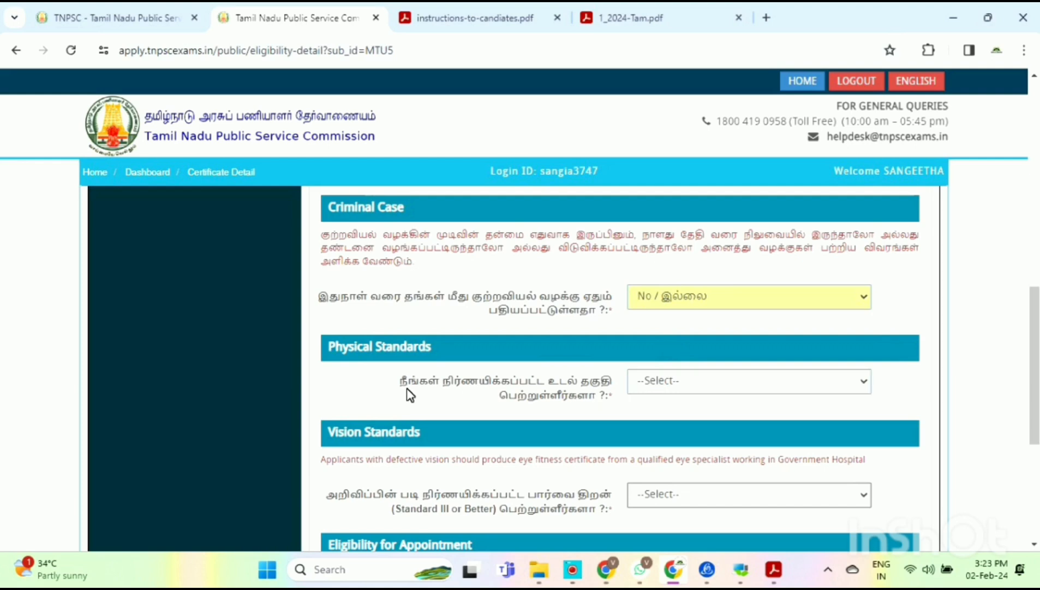
left_click(672, 382)
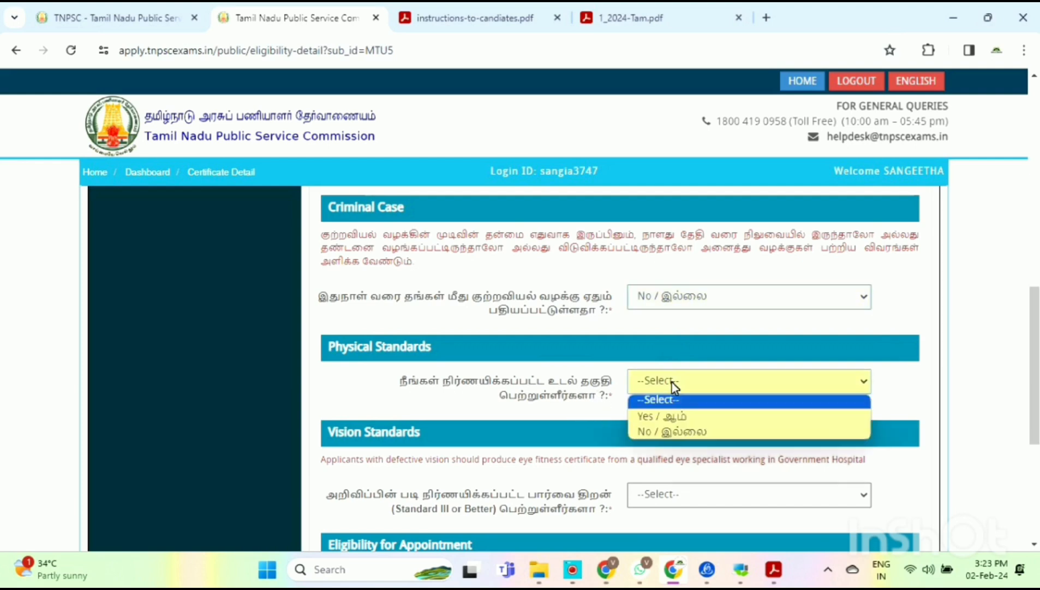
left_click(667, 416)
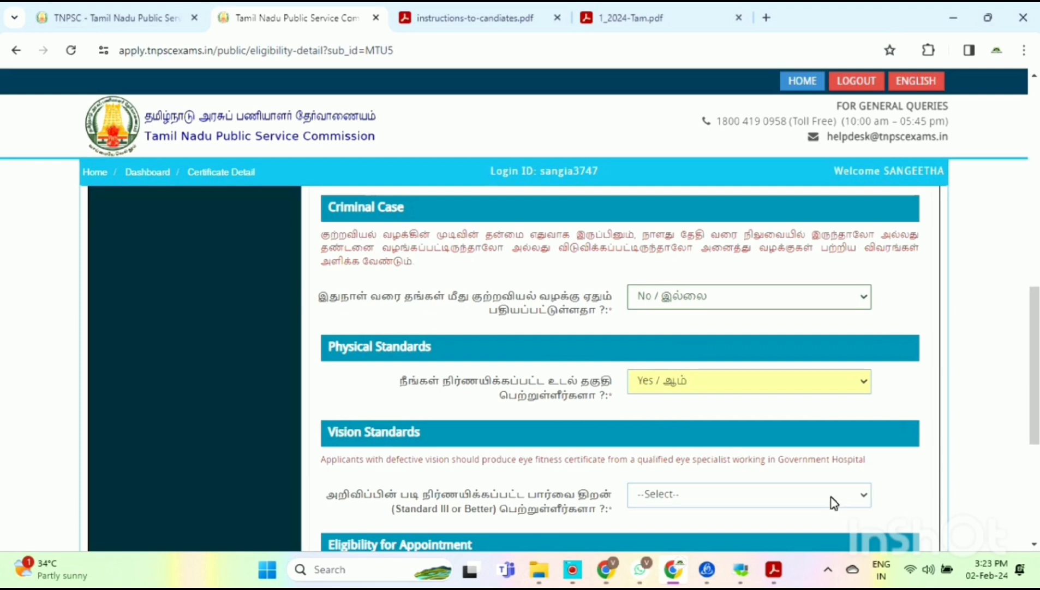
- Answer Yes to meeting the prescribed vision standard (Standard III or Better)
left_click_drag(1036, 420, 1036, 456)
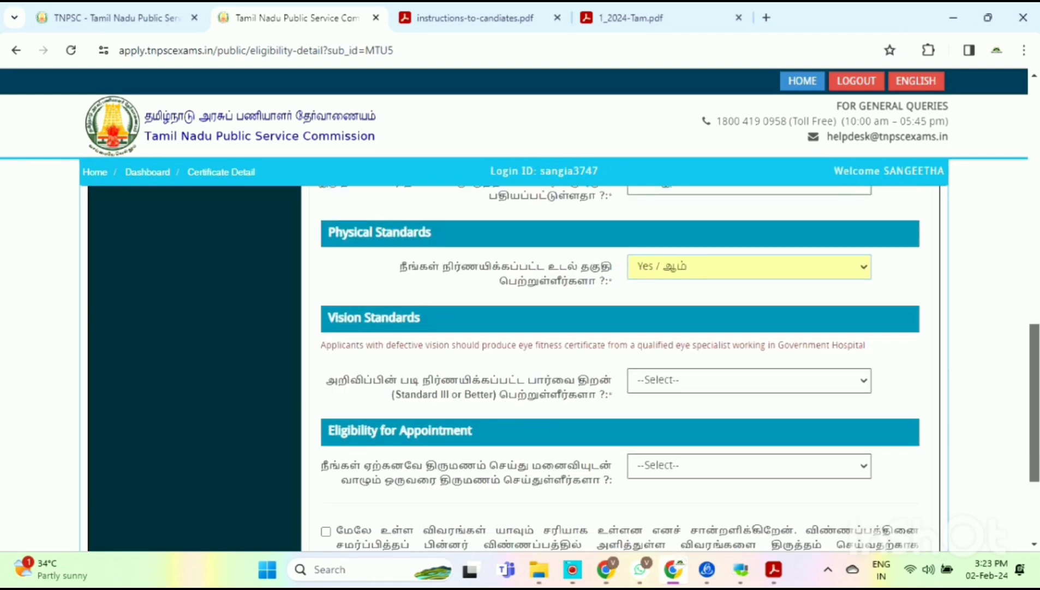
left_click(701, 388)
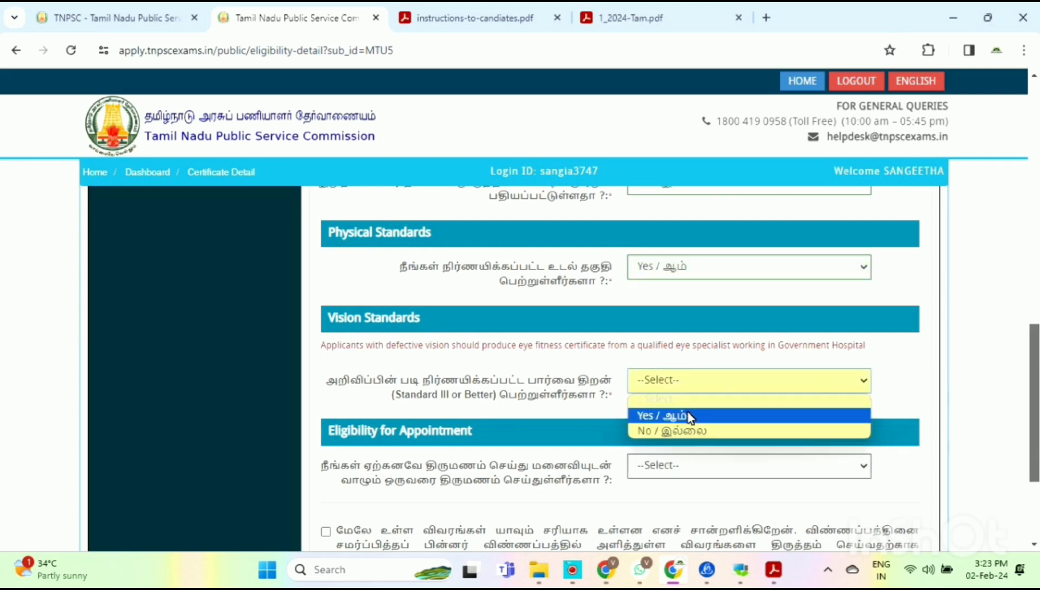
left_click(689, 413)
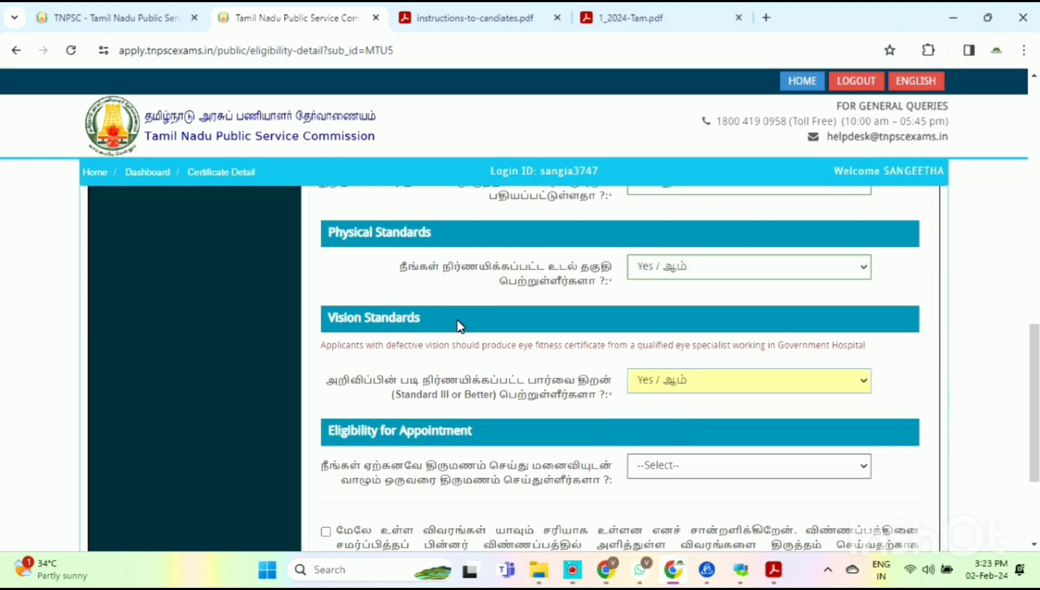
left_click_drag(318, 348, 883, 373)
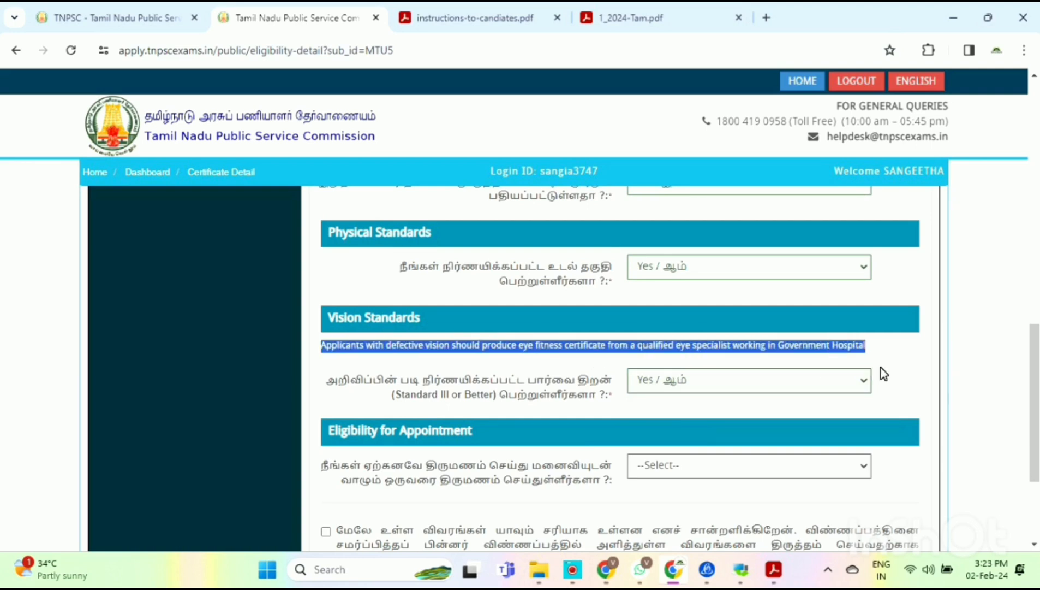
left_click(885, 352)
- Answer No to the eligibility for appointment marriage question, accept the declaration, and save and continue
scroll(444, 295, "down", 3)
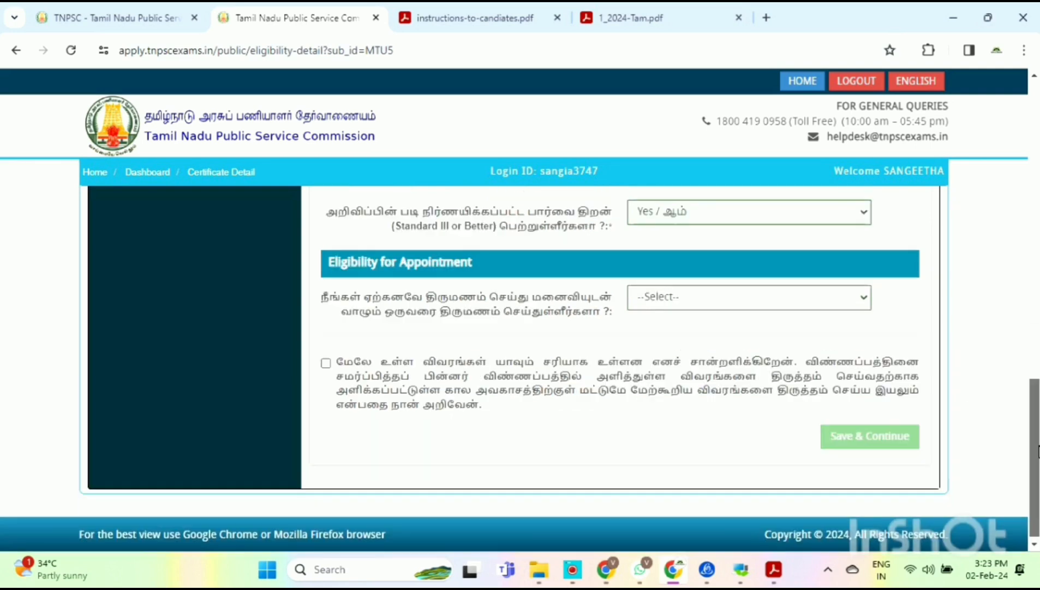
left_click(679, 300)
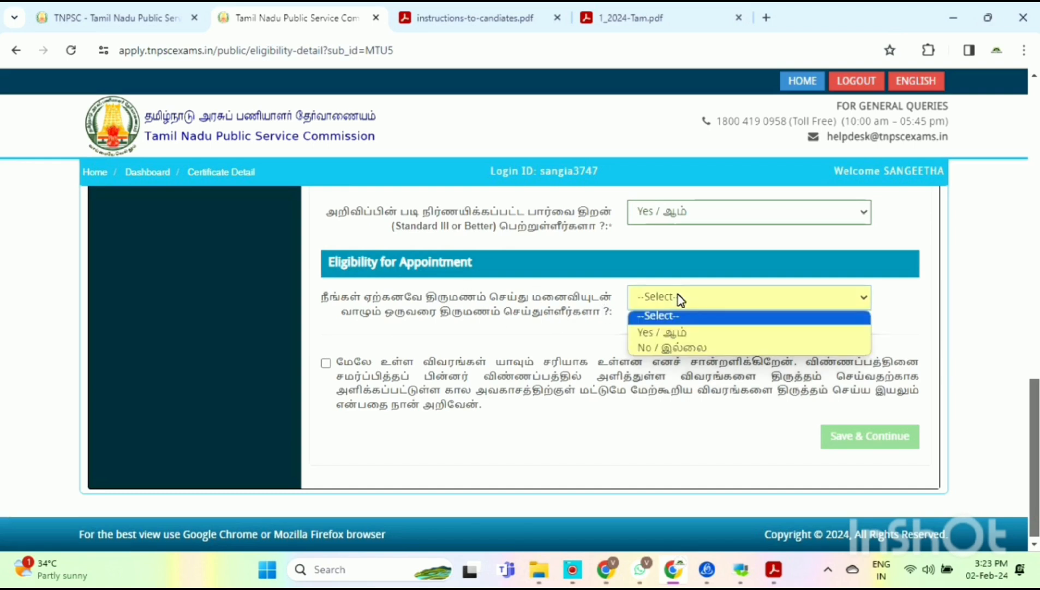
left_click(663, 348)
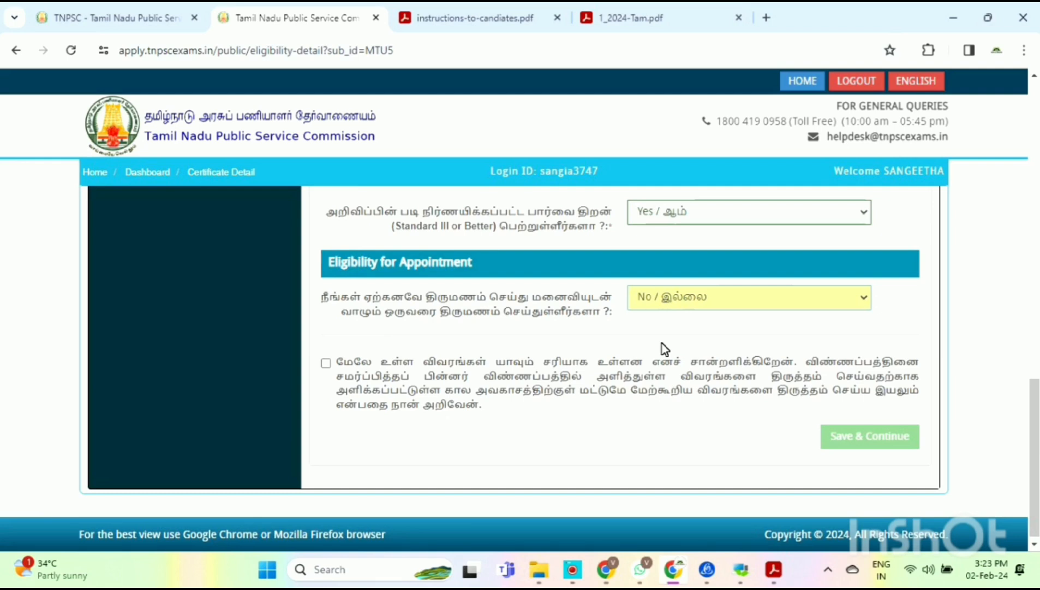
left_click(326, 363)
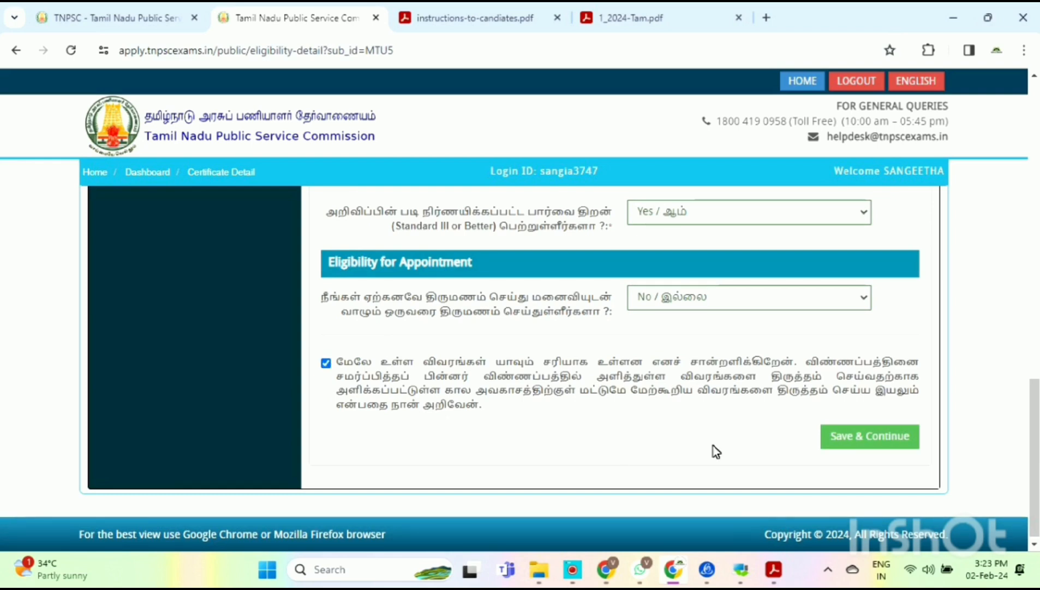
left_click(855, 440)
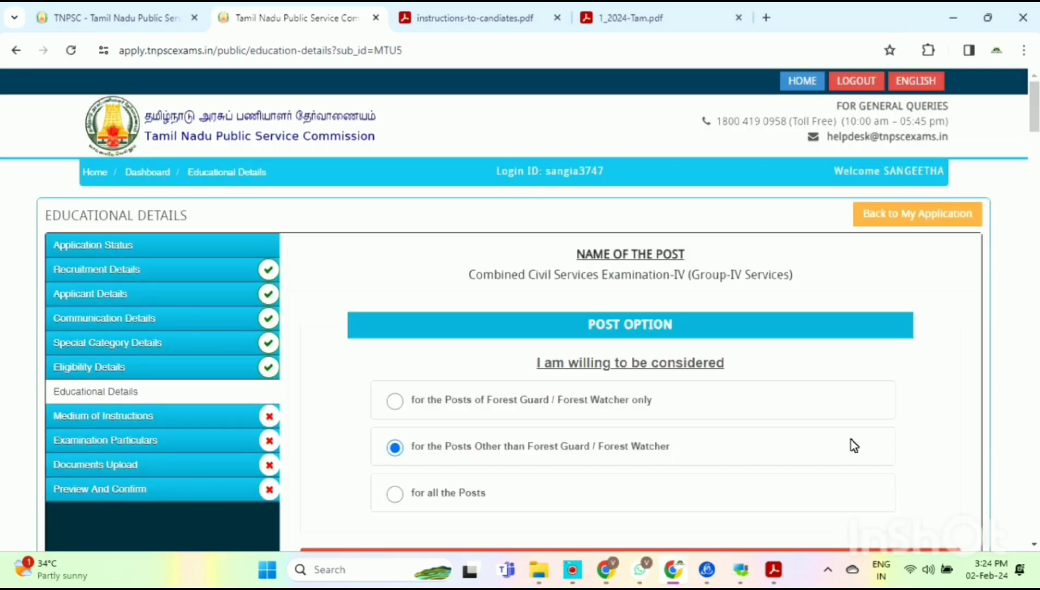
- Set the post option to be considered for the Posts of Forest Guard / Forest Watcher only
left_click(396, 494)
scroll(1036, 540, "down", 10)
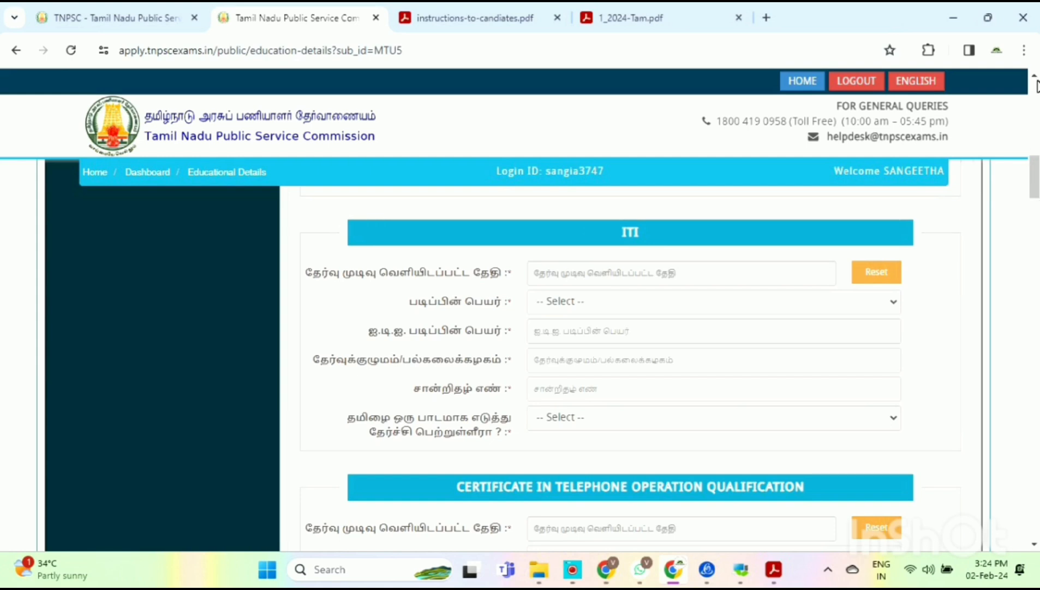
scroll(1036, 82, "up", 6)
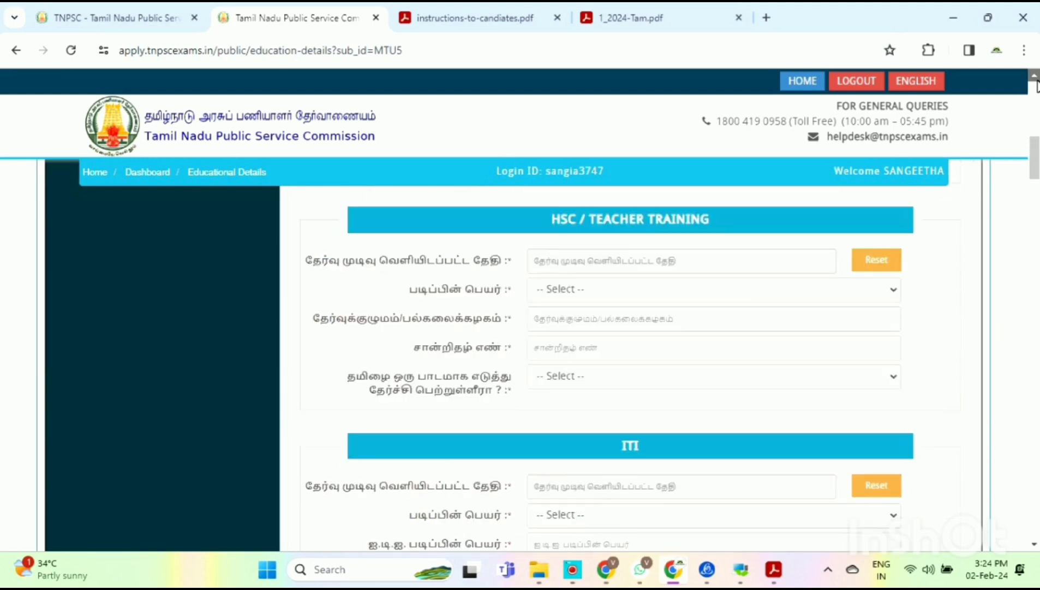
scroll(1036, 82, "up", 8)
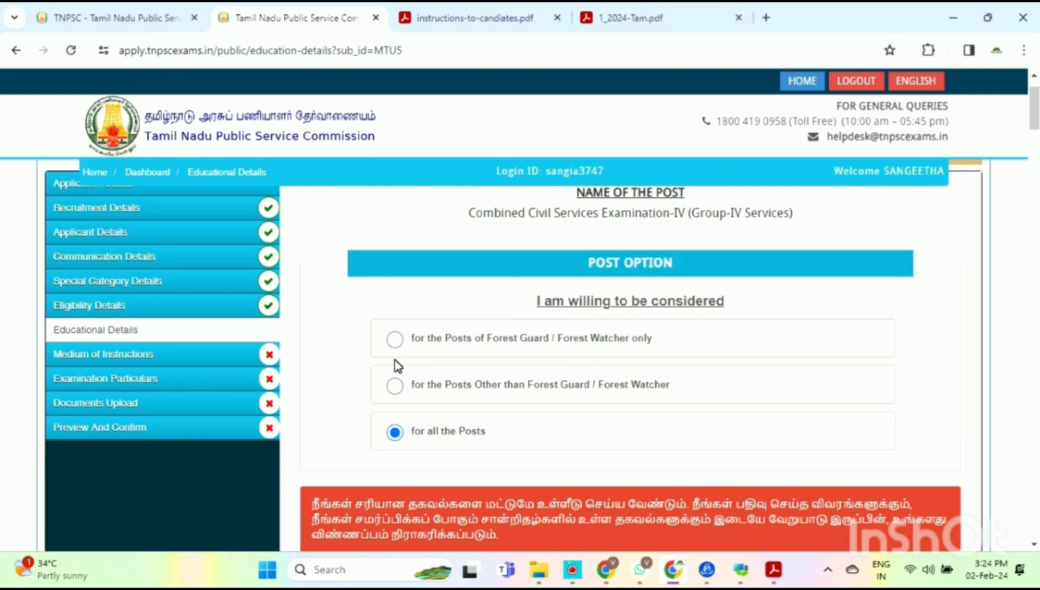
left_click(394, 340)
left_click_drag(1036, 123, 1028, 366)
scroll(631, 360, "down", 3)
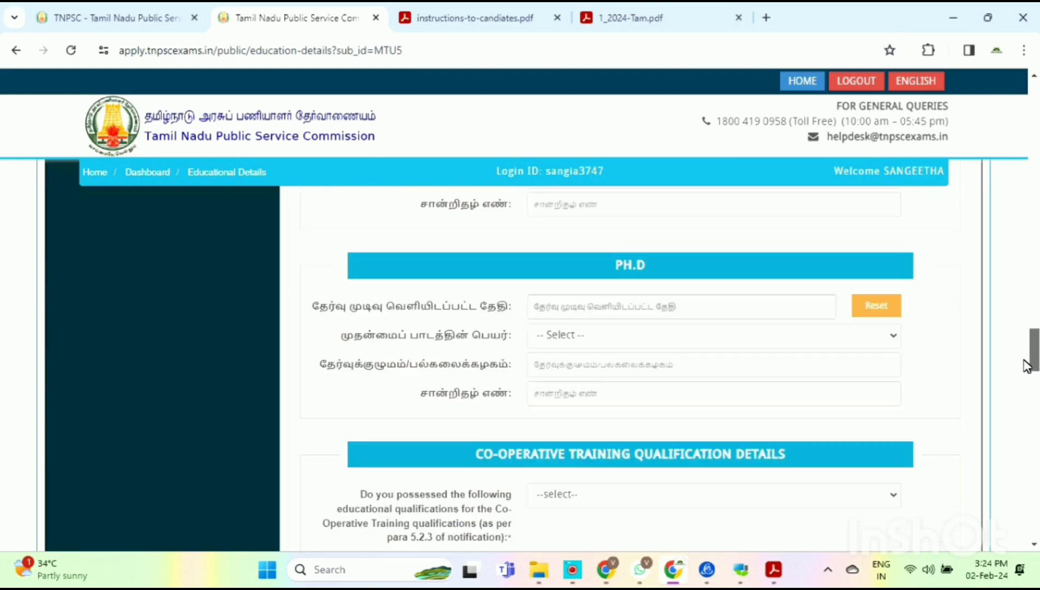
- Change the post option to be considered for all the Posts
scroll(627, 355, "down", 8)
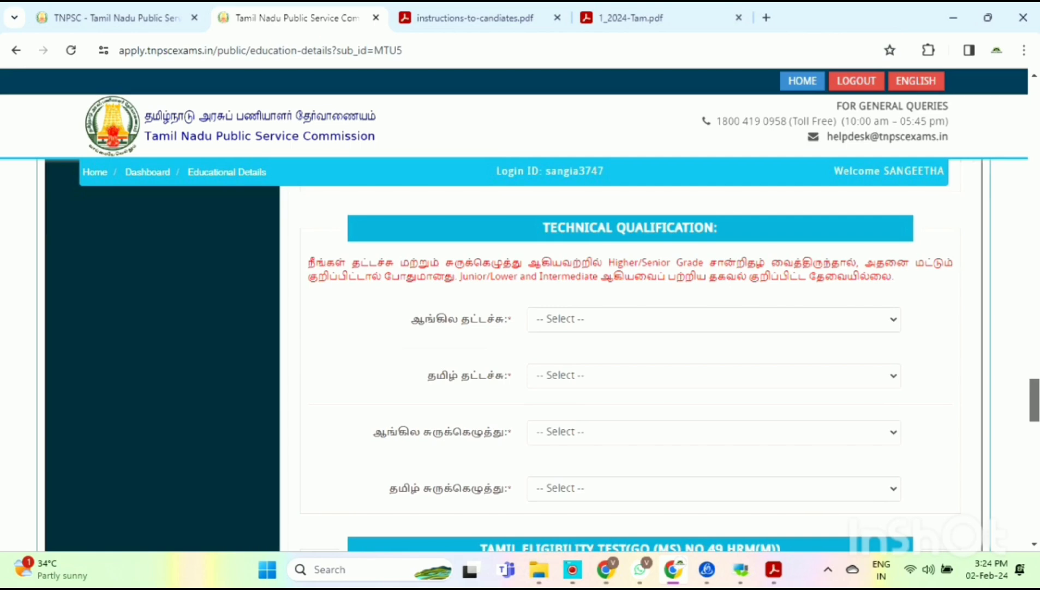
scroll(628, 355, "down", 5)
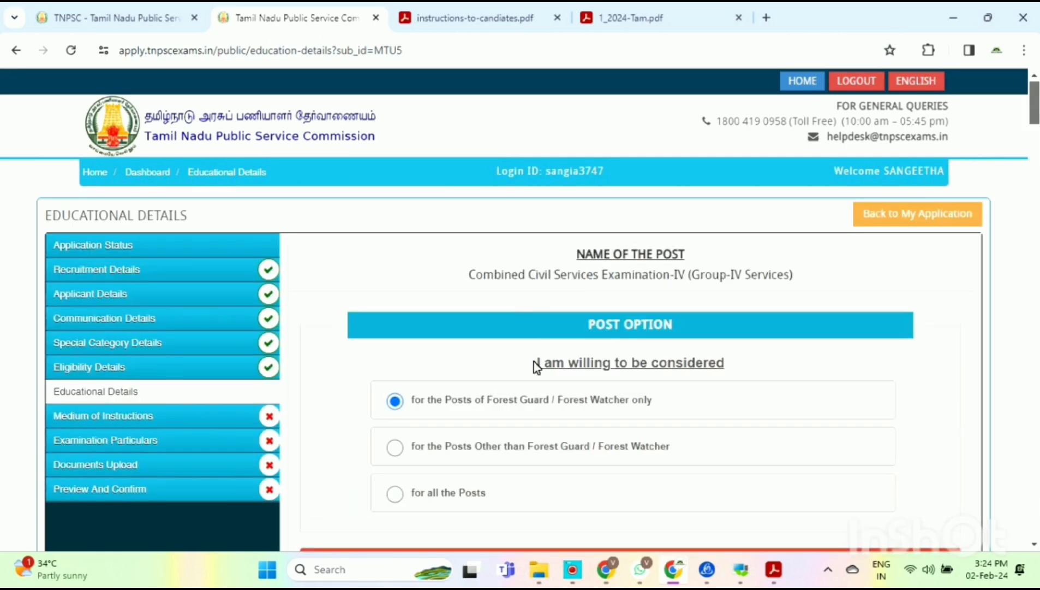
left_click(397, 493)
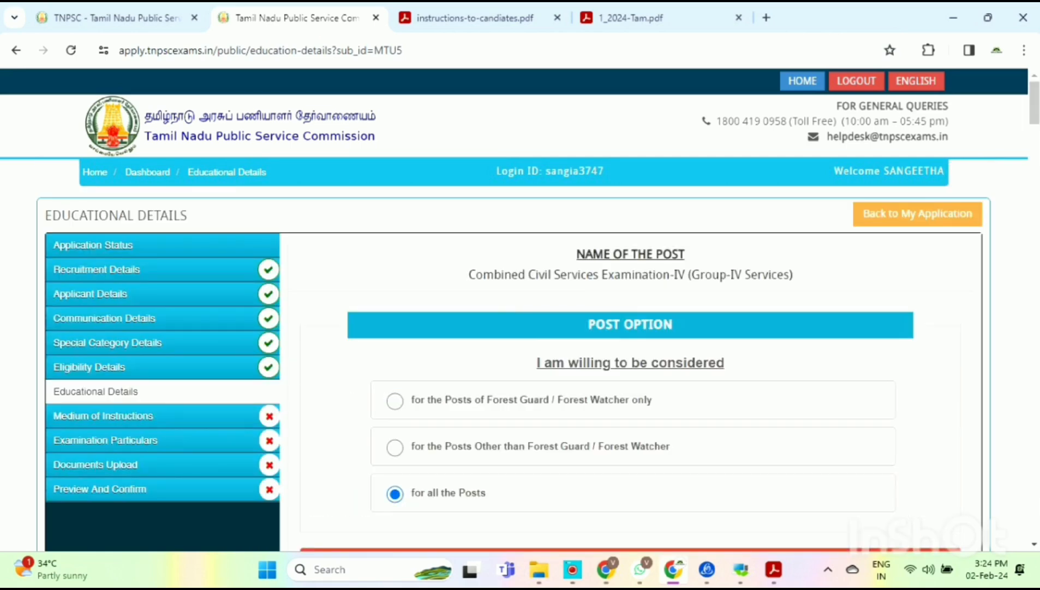
- Answer Yes to having passed with Tamil as a subject in the SSLC section
scroll(512, 255, "down", 5)
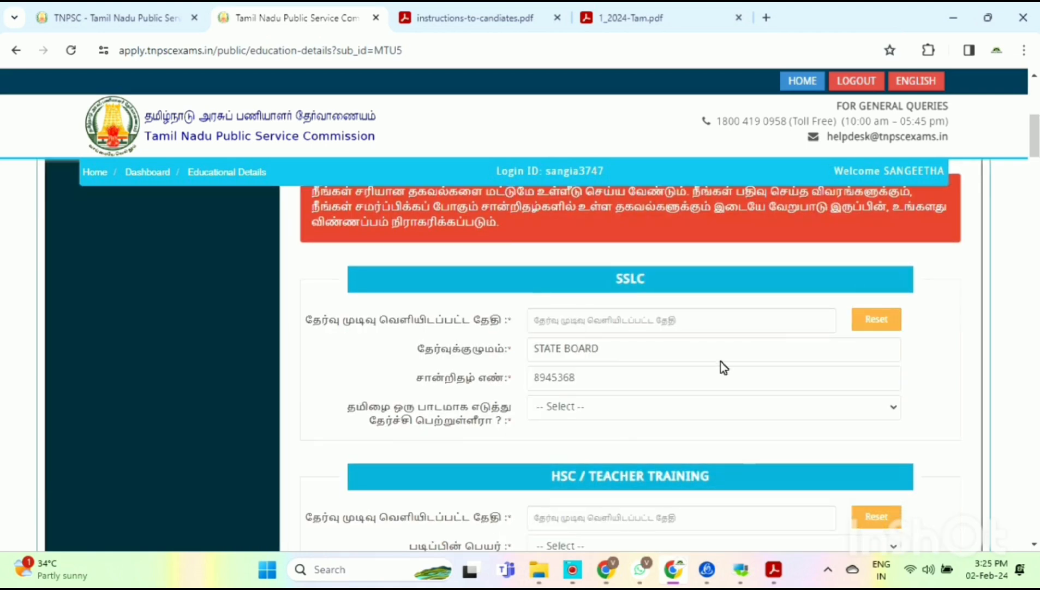
left_click(628, 414)
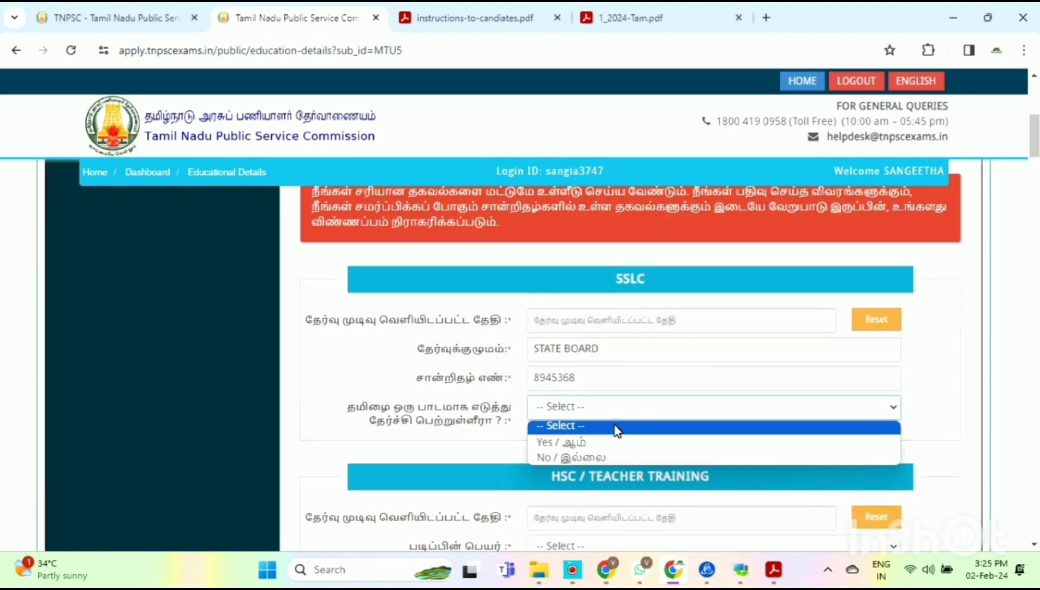
left_click(607, 443)
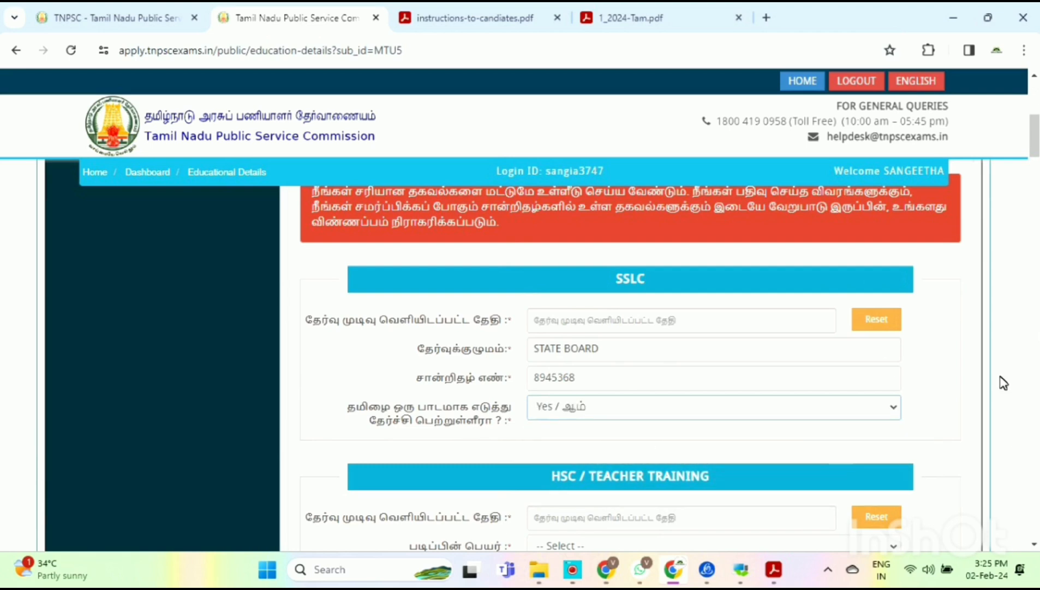
- Set the HSC / Teacher Training course name to HSC/SENIOR SECONDARY CERTIFICATE/INTERMEDIATE/PRE UNIVERSITY and open the main subject list
left_click(1035, 548)
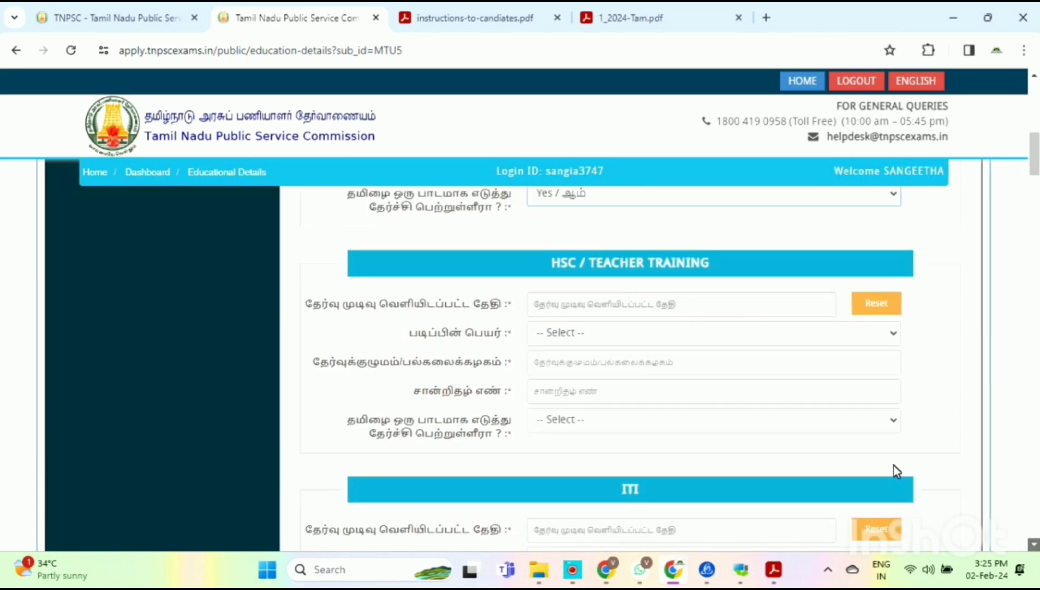
left_click(1035, 86)
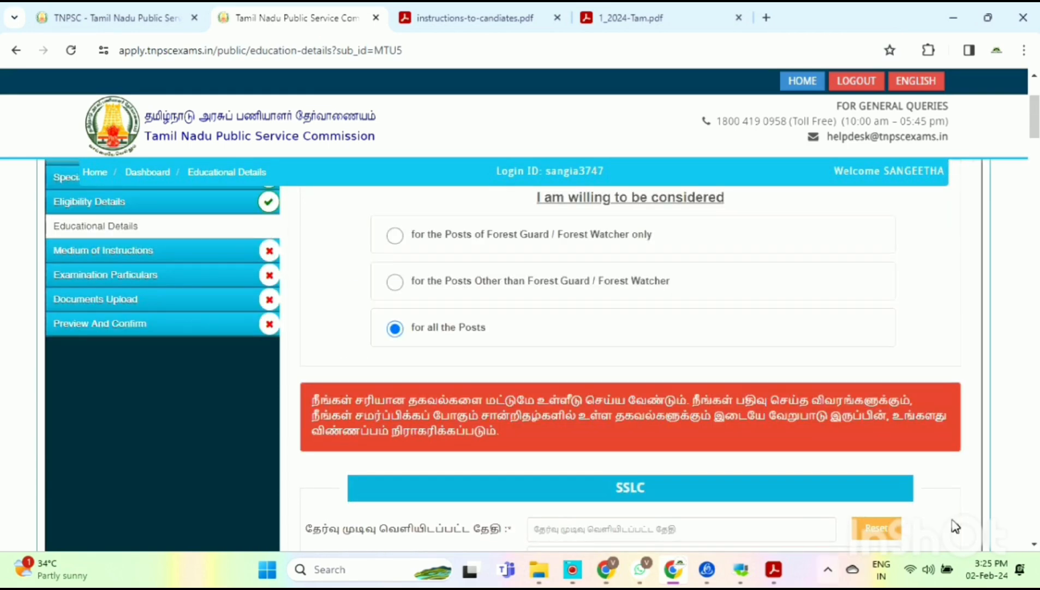
left_click(1035, 544)
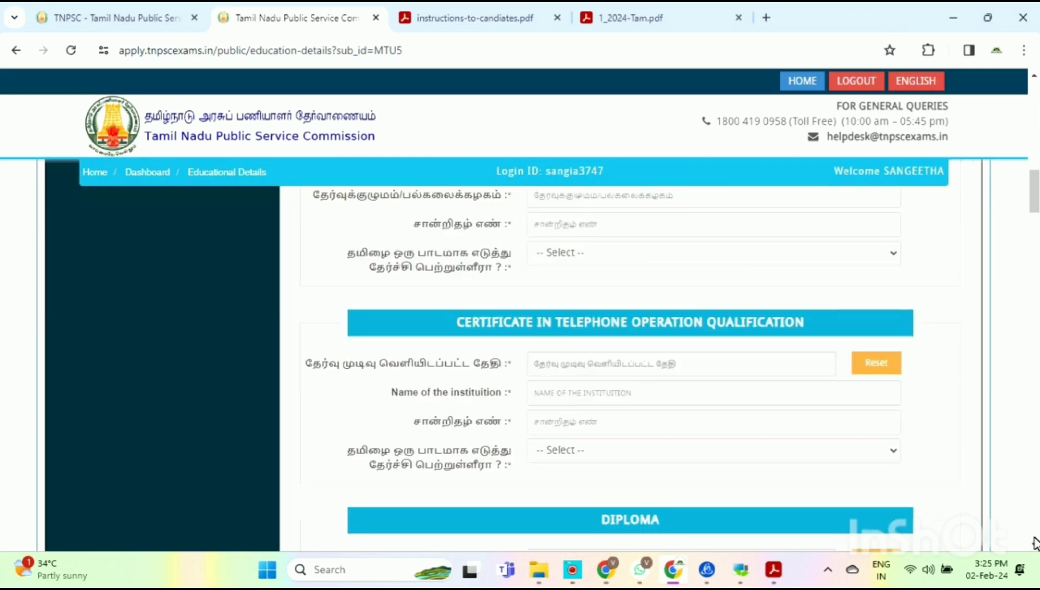
scroll(1035, 89, "up", 3)
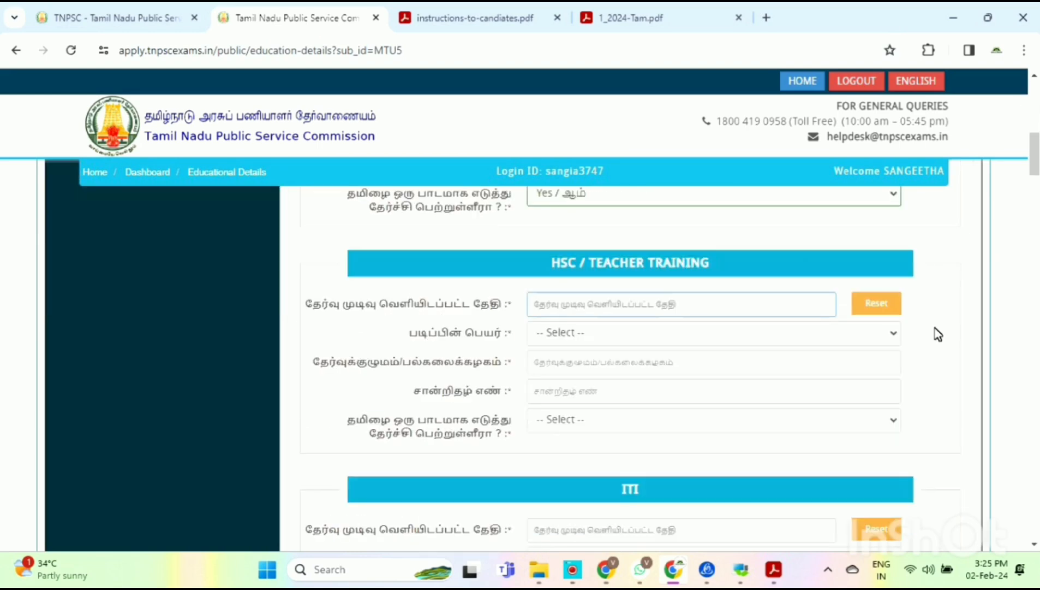
scroll(1035, 88, "up", 8)
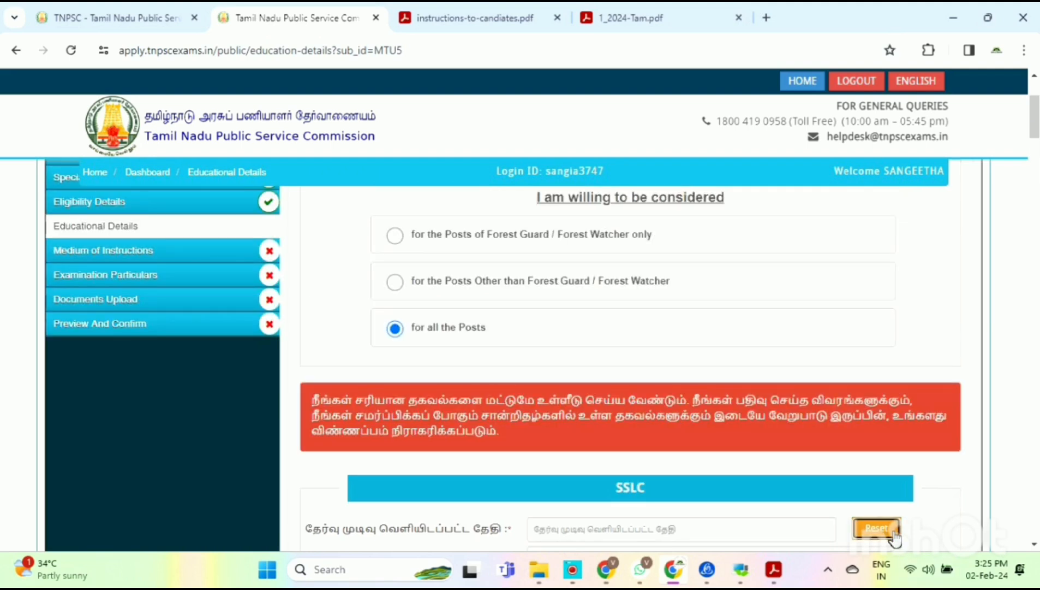
scroll(1036, 545, "down", 3)
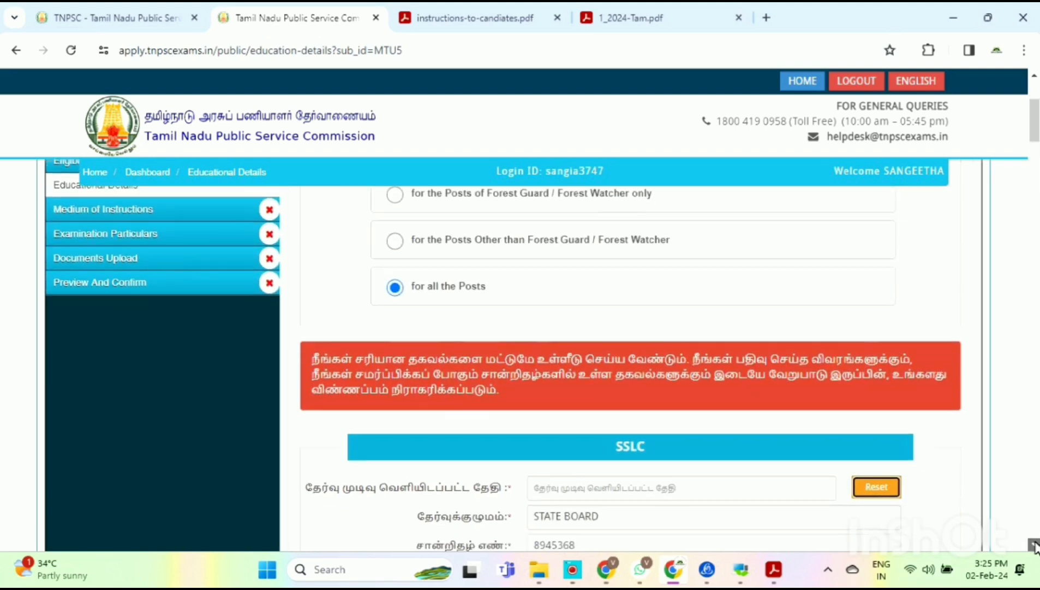
scroll(1036, 545, "down", 5)
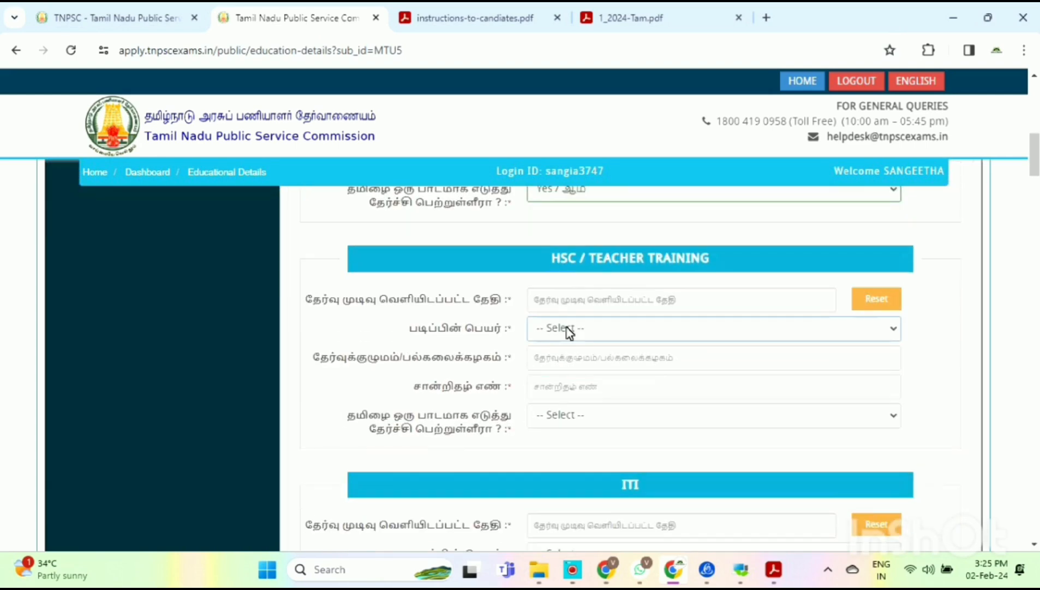
left_click(566, 329)
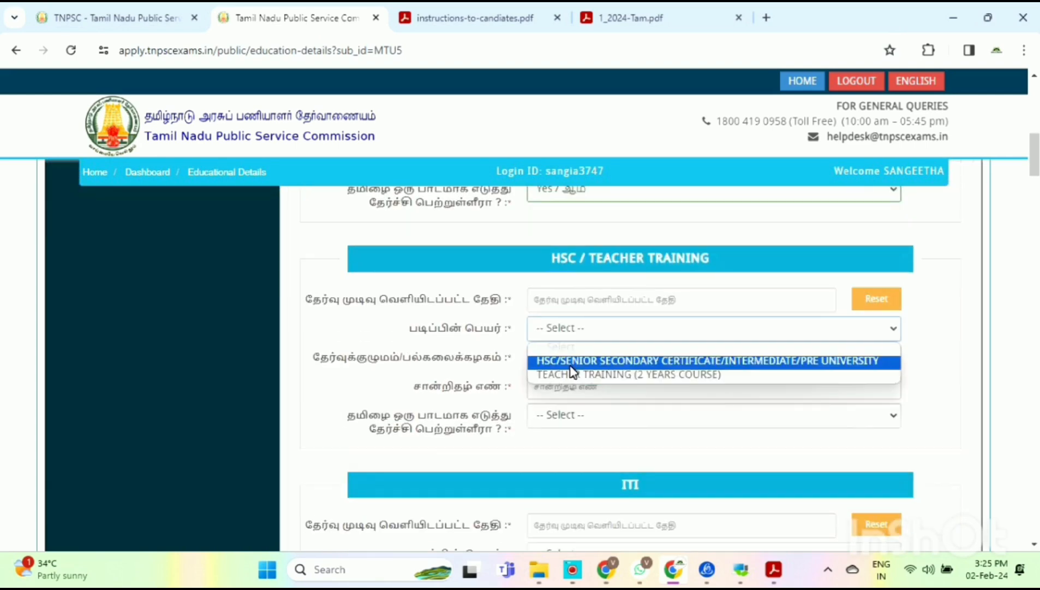
left_click(573, 361)
left_click(573, 360)
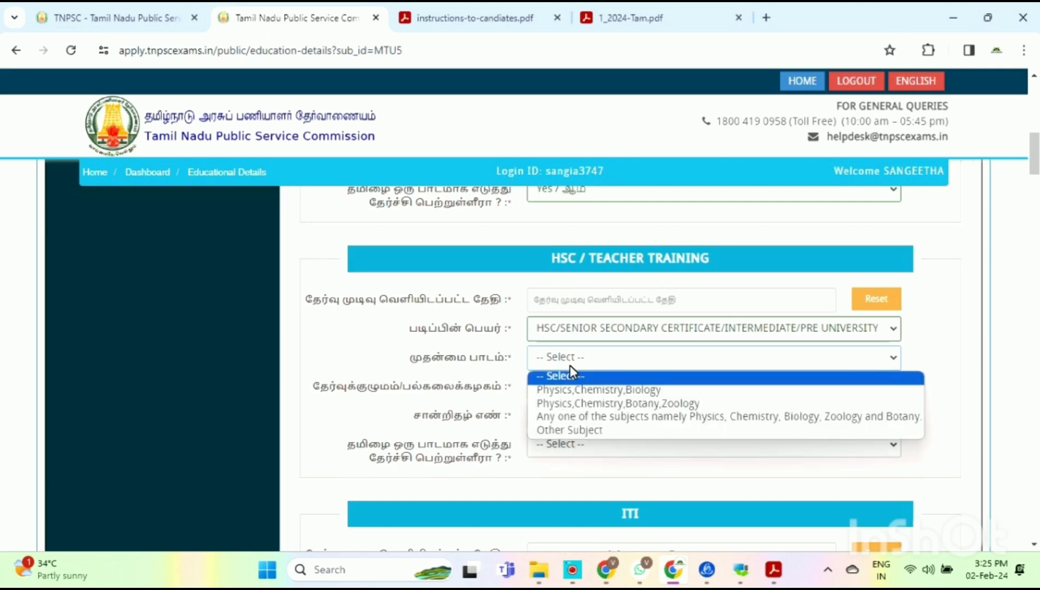
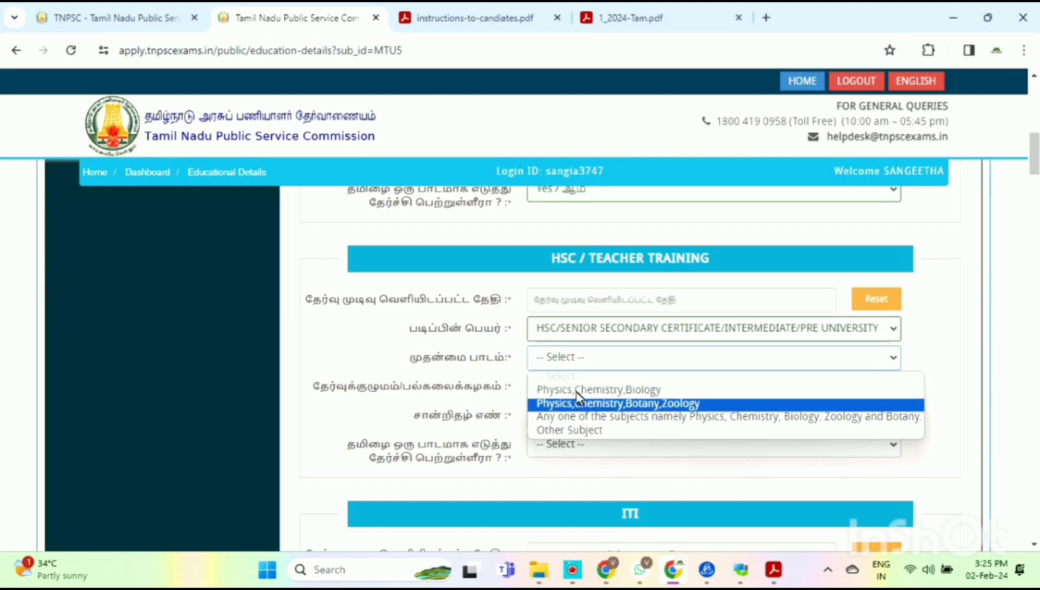
- Choose Physics,Chemistry,Biology as the HSC main subject and enter STATEBOARD as the examining board
left_click(582, 390)
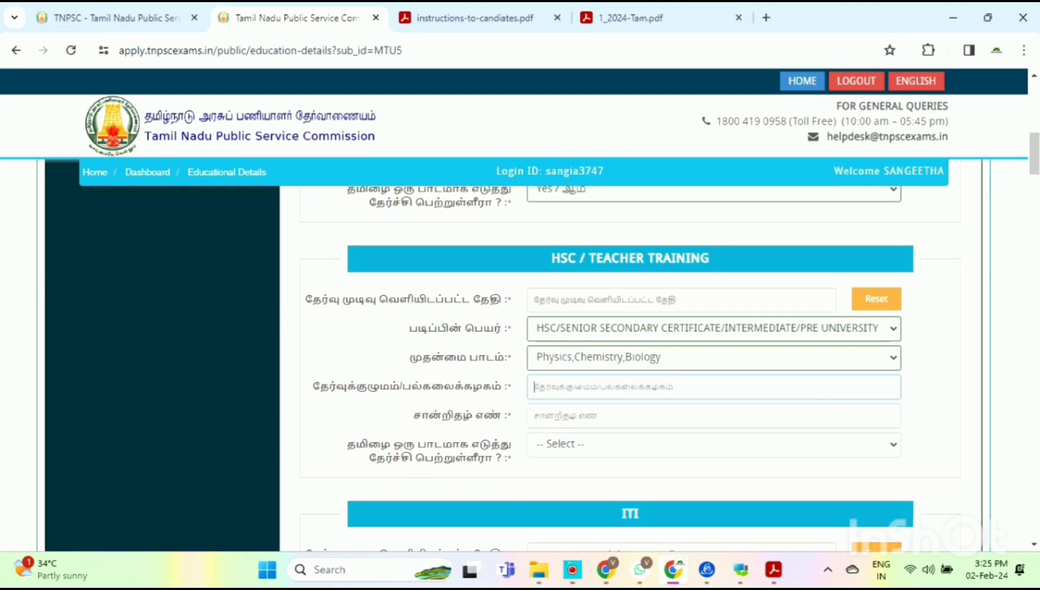
type("STATEBB")
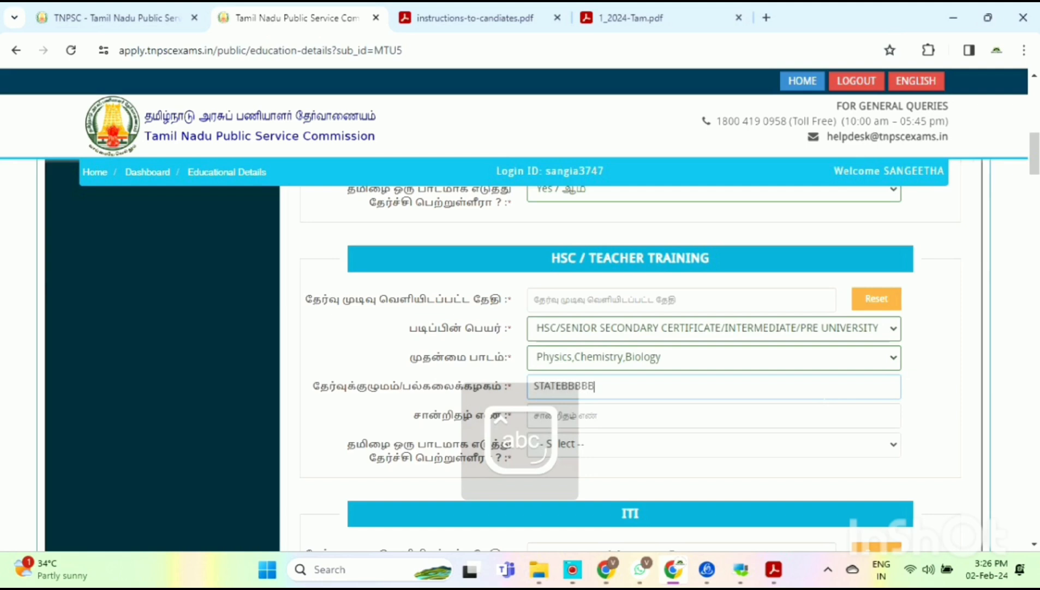
key("BackSpace")
type("OARD")
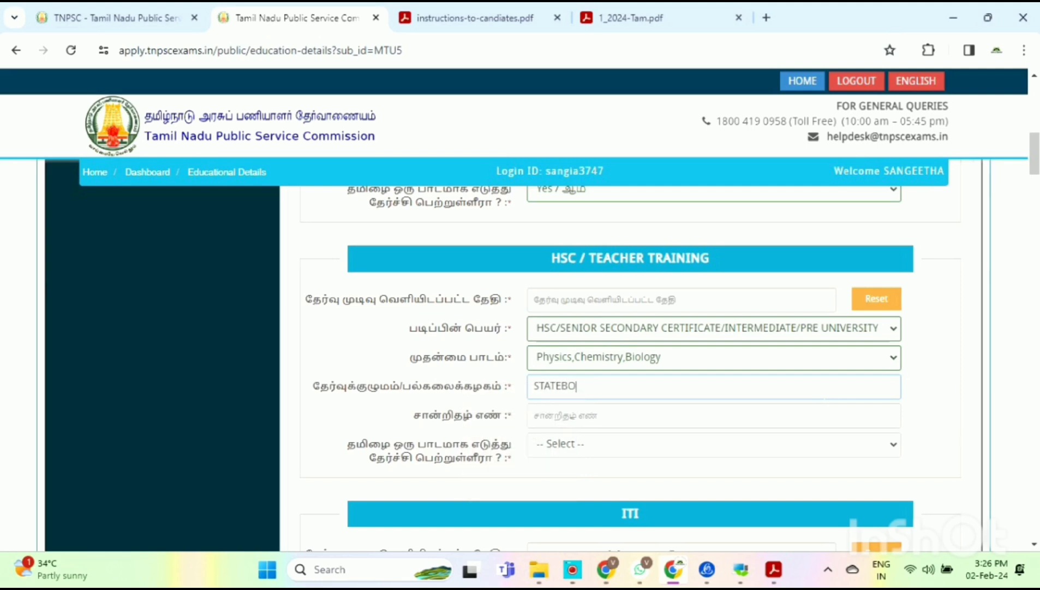
- Answer Yes to passing with Tamil as a subject for HSC and enter the HSC certificate number
left_click(877, 416)
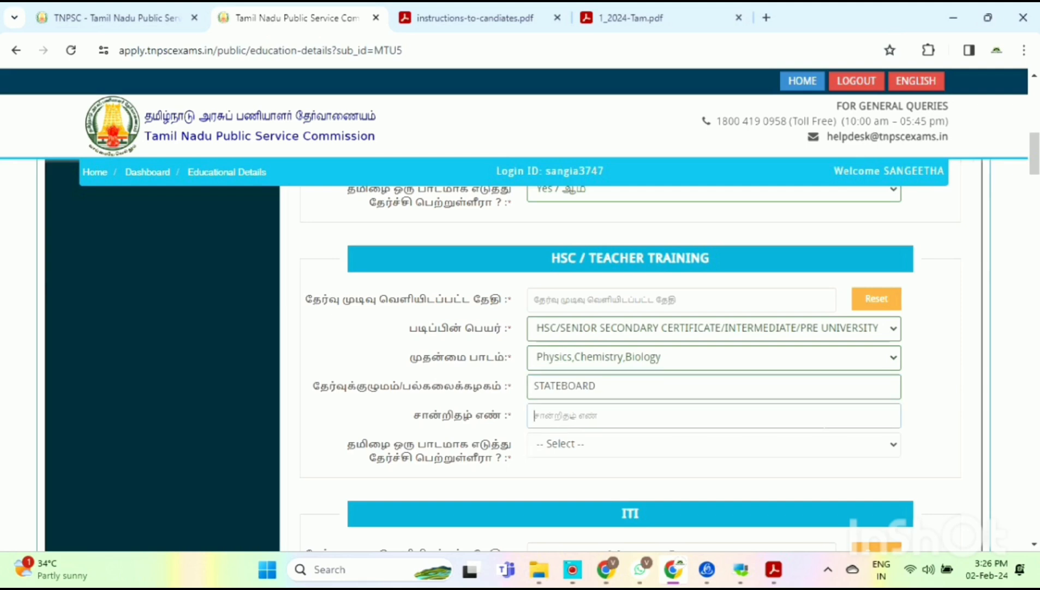
left_click(742, 454)
left_click(701, 481)
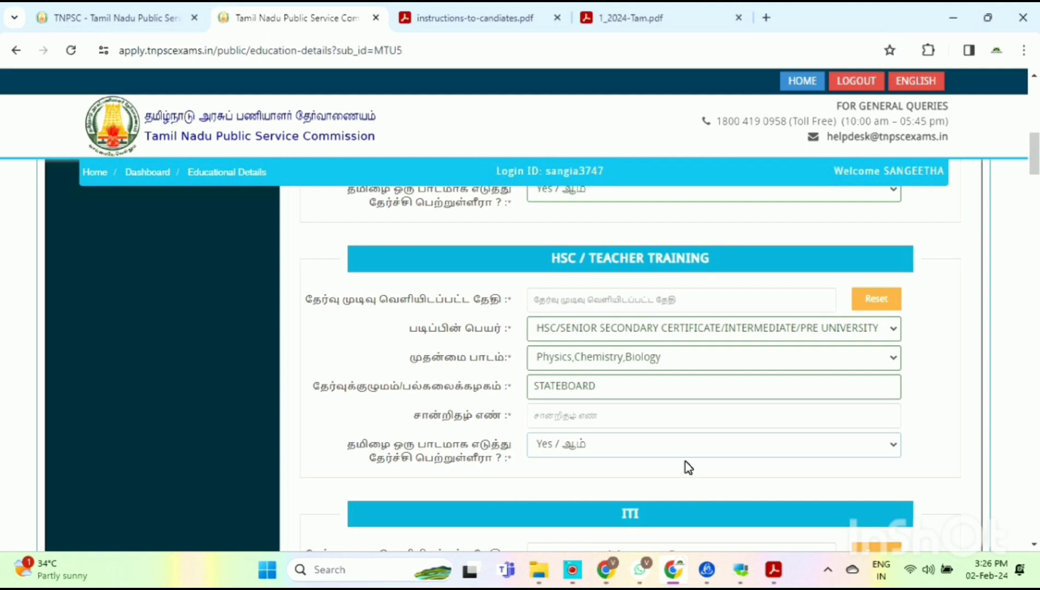
left_click(685, 416)
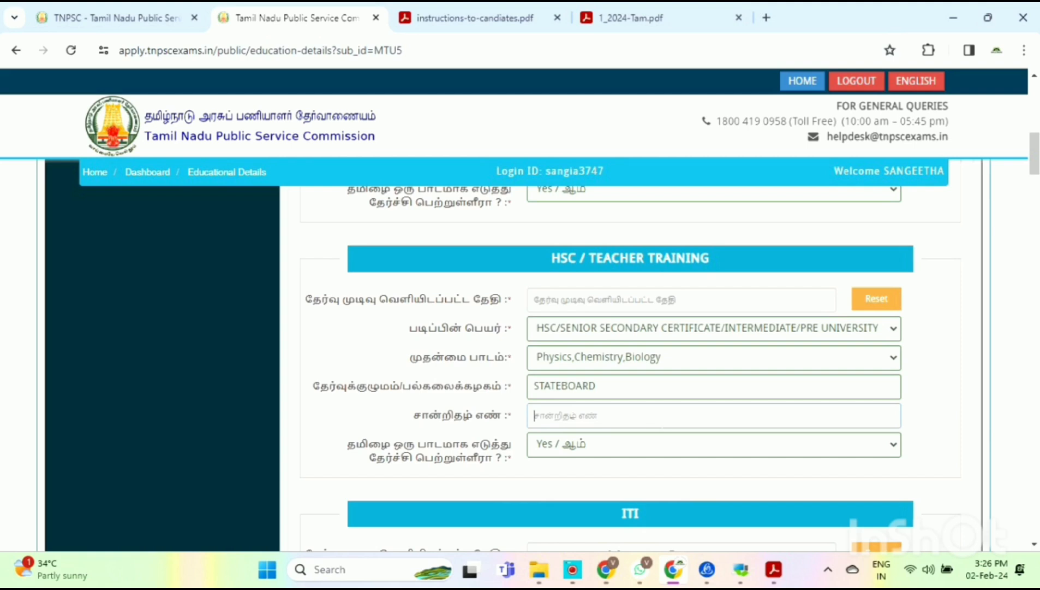
- Enter P.G.D.C.A as the course name in the Diploma / PG Diploma section
left_click(1033, 544)
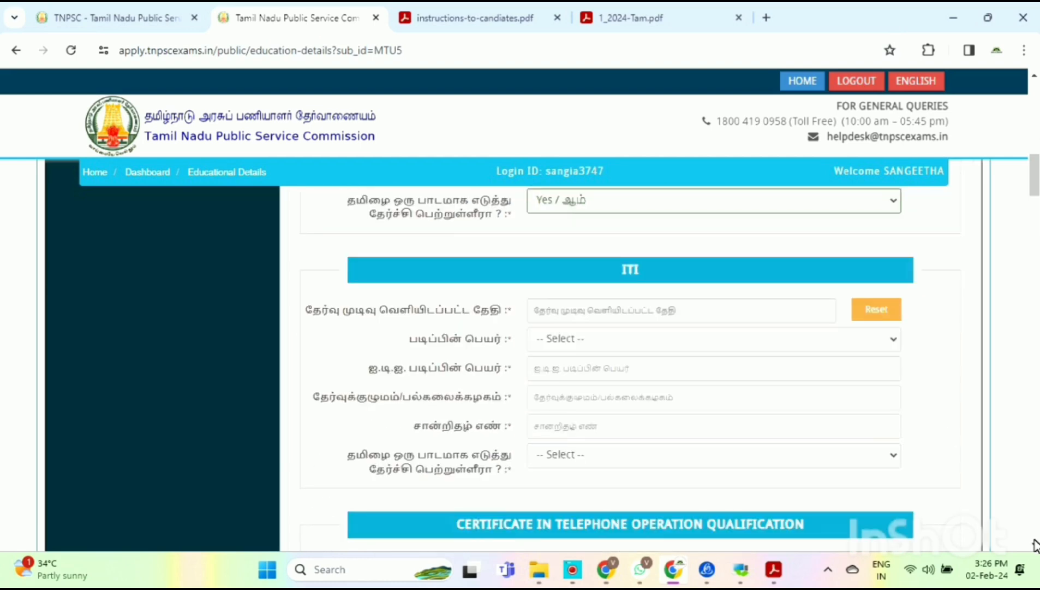
left_click(1033, 544)
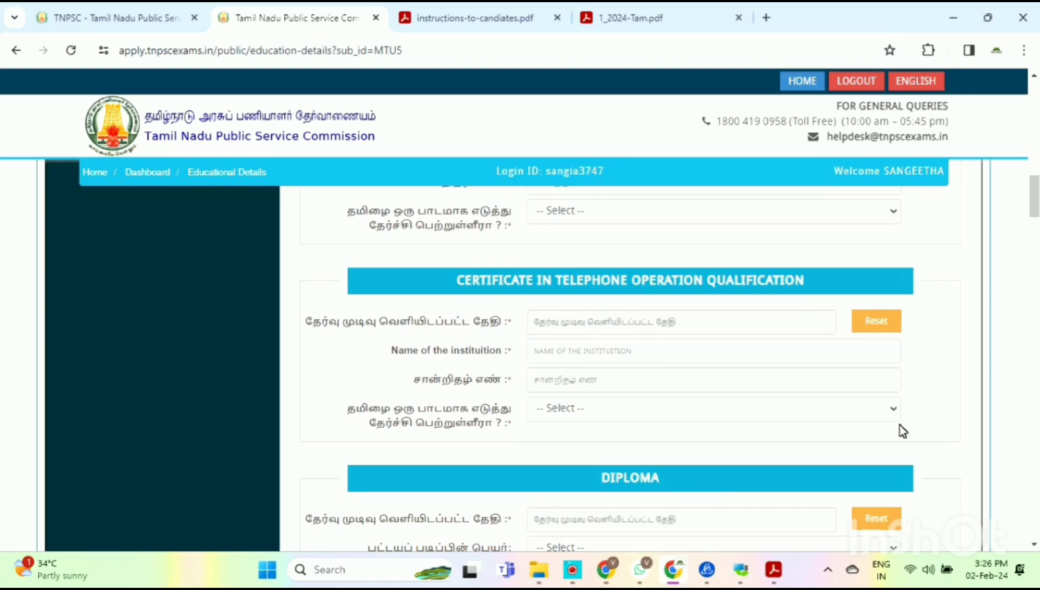
left_click(1036, 544)
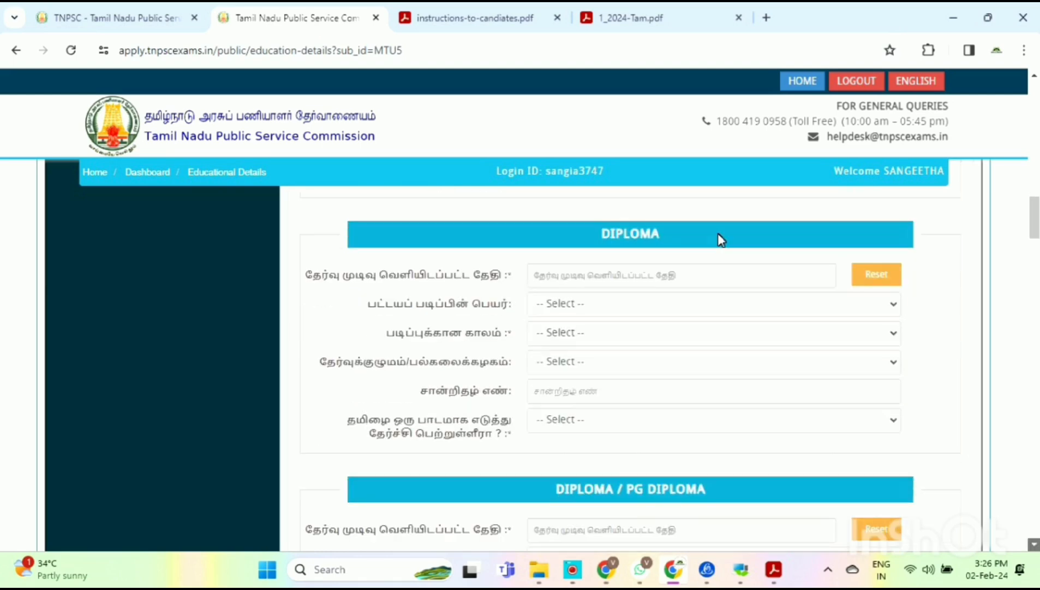
left_click(1034, 543)
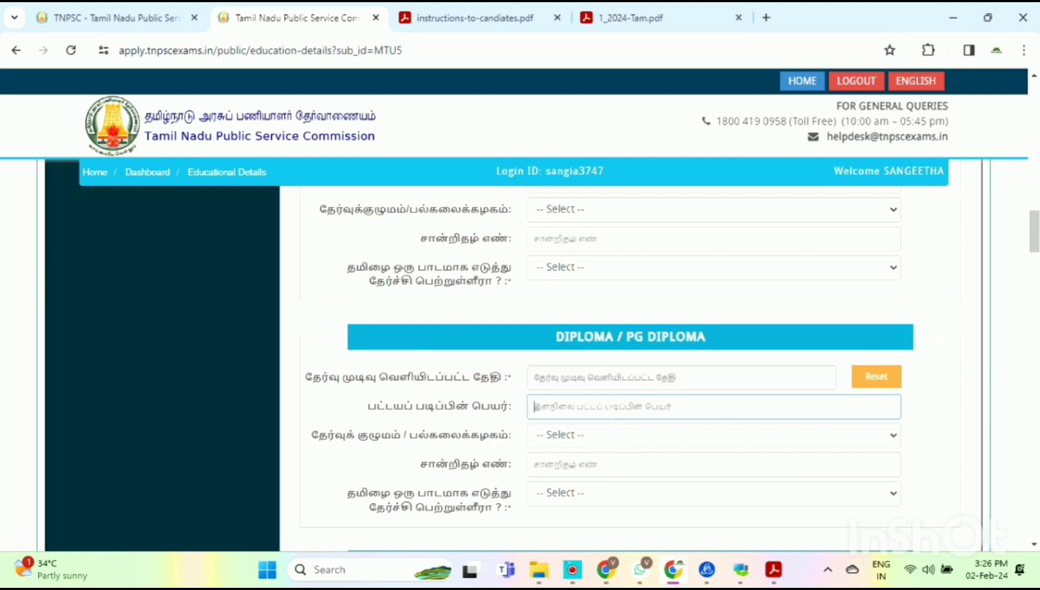
type("p")
key("BackSpace")
type("Di")
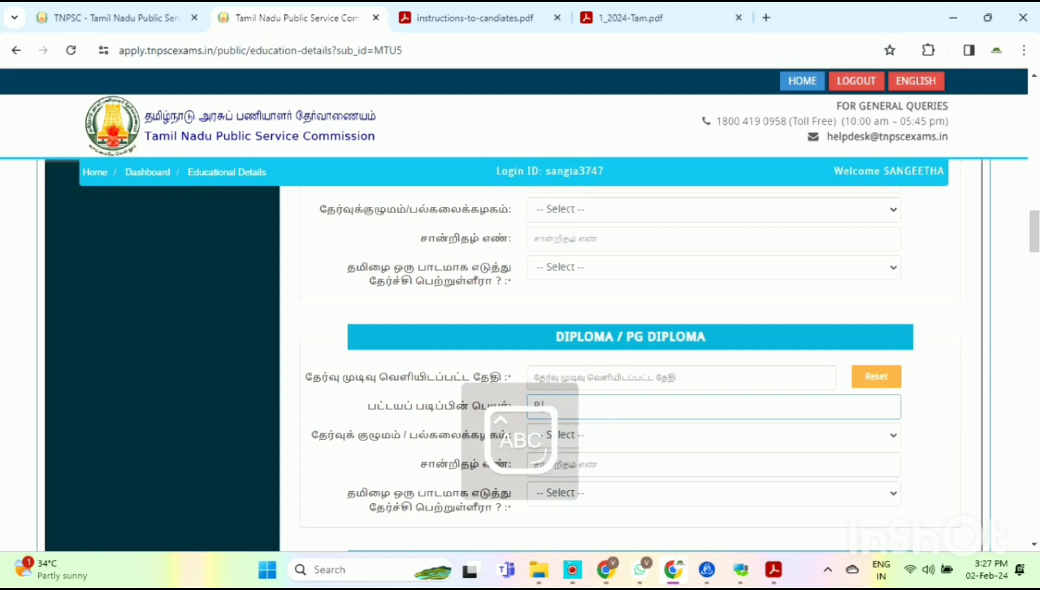
type(" G D C")
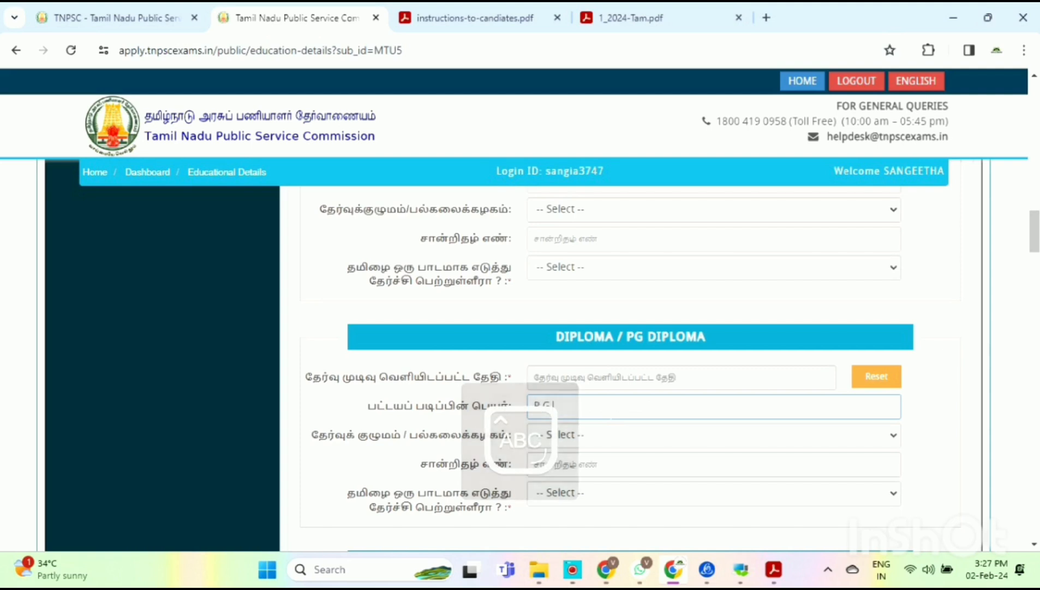
key("BackSpace")
key("BackSpace")
key("BackSpace")
key("BackSpace")
key("BackSpace")
key("BackSpace")
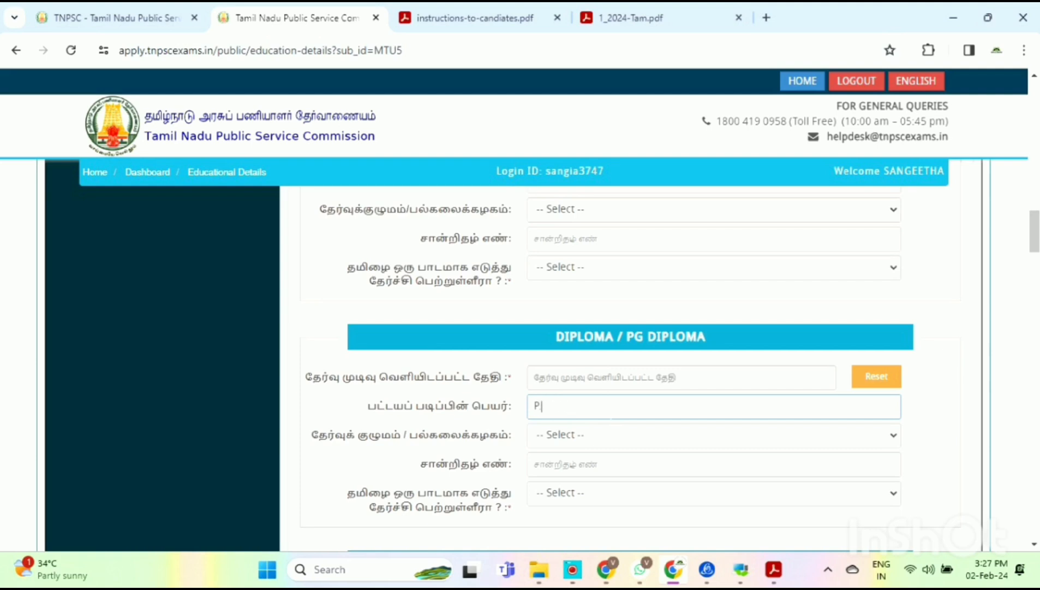
type(".D.C.D")
key("BackSpace")
key("BackSpace")
key("BackSpace")
key("BackSpace")
type(".G.SD.C.")
- Select Madurai Kamaraj University as the PG diploma's examining university
left_click(588, 436)
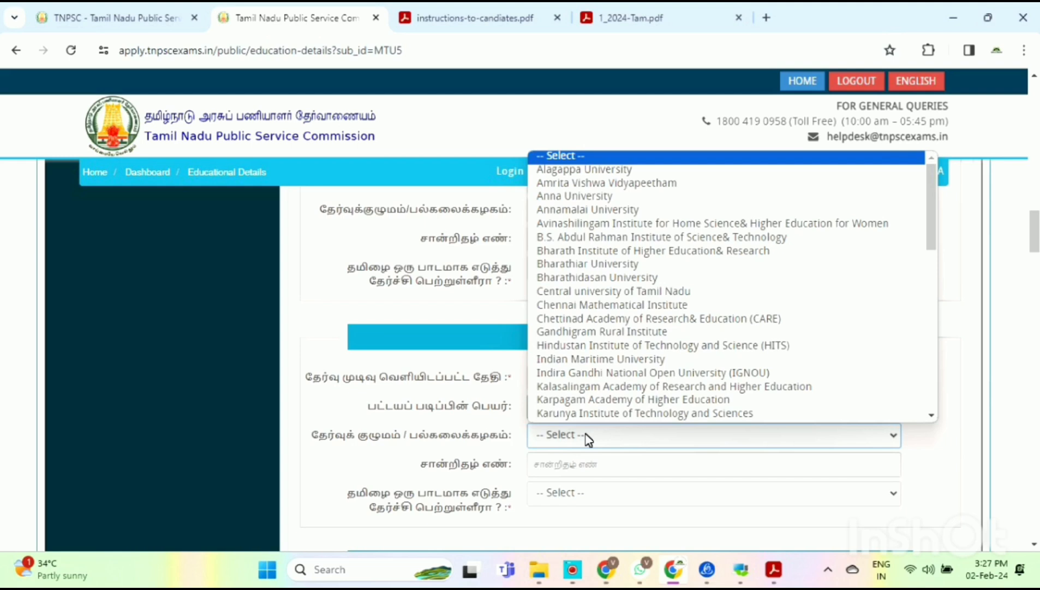
key("k")
key("k")
key("k")
key("k")
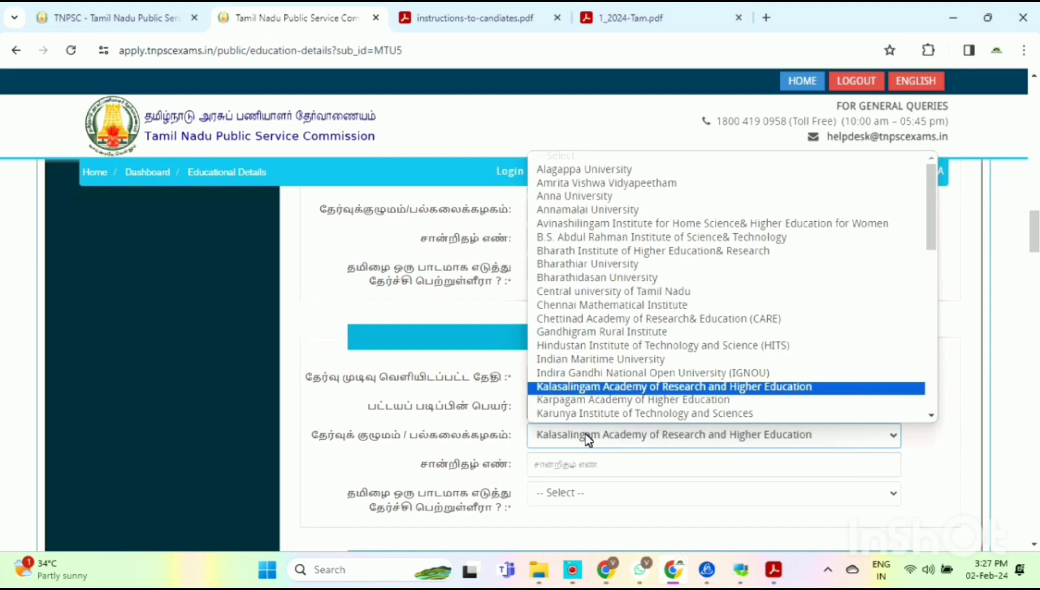
key("m")
key("m")
key("m")
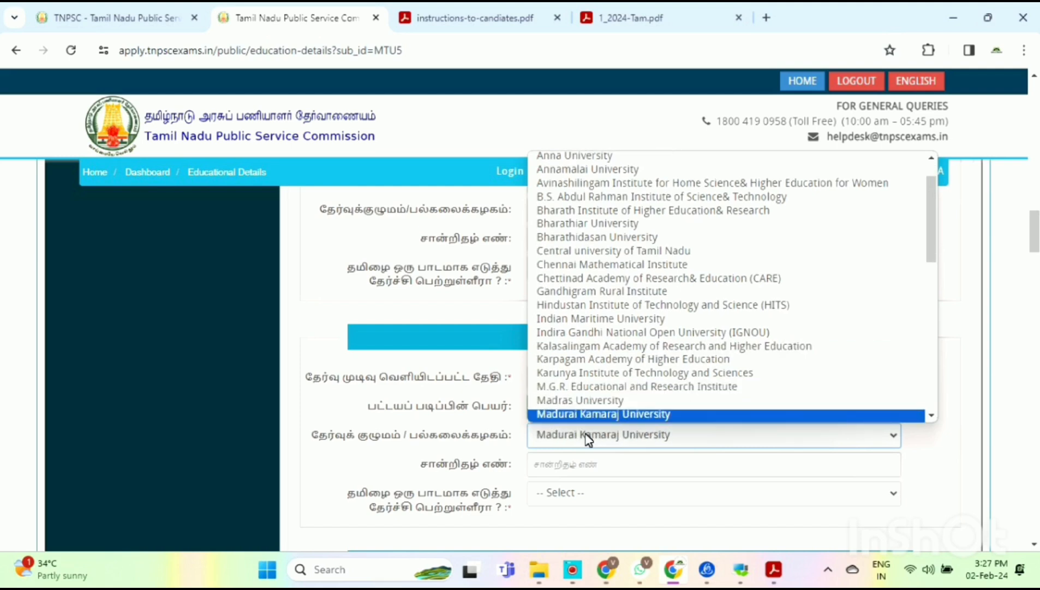
key("Return")
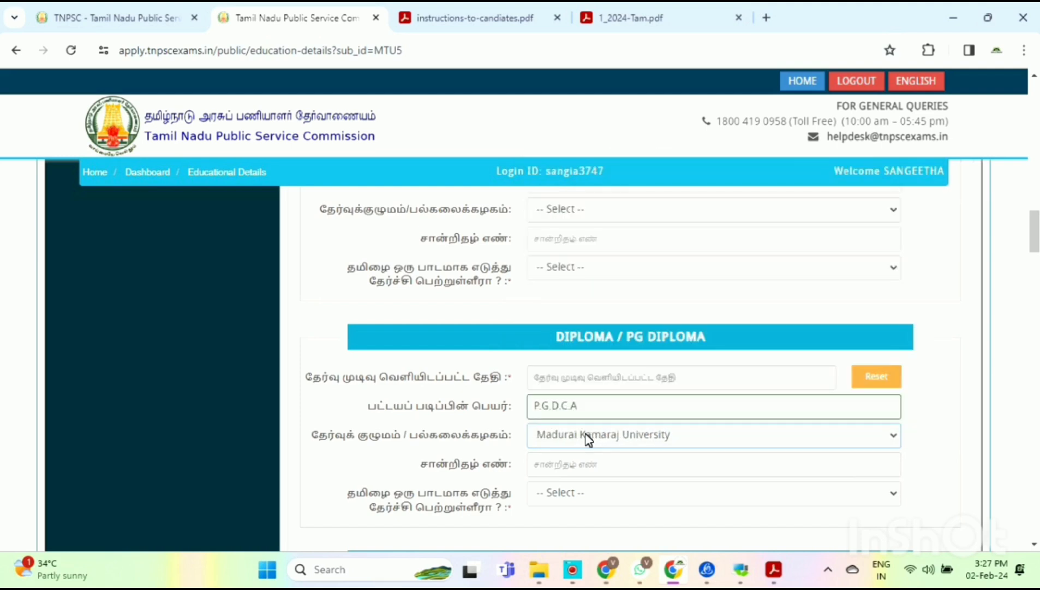
- Answer No to passing with Tamil as a subject for the PG diploma and enter its certificate number
key("Tab")
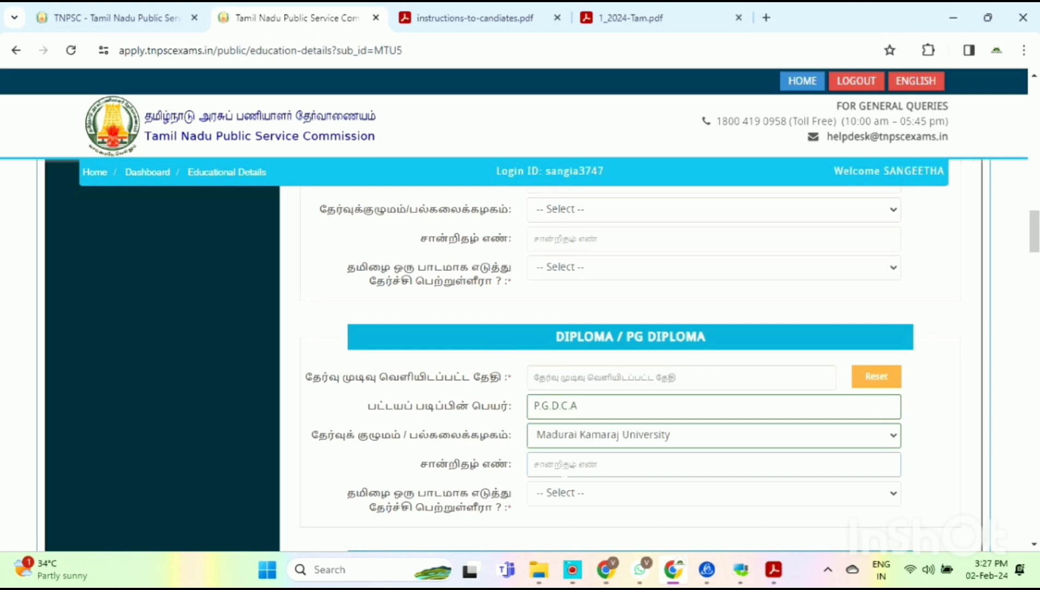
left_click(565, 494)
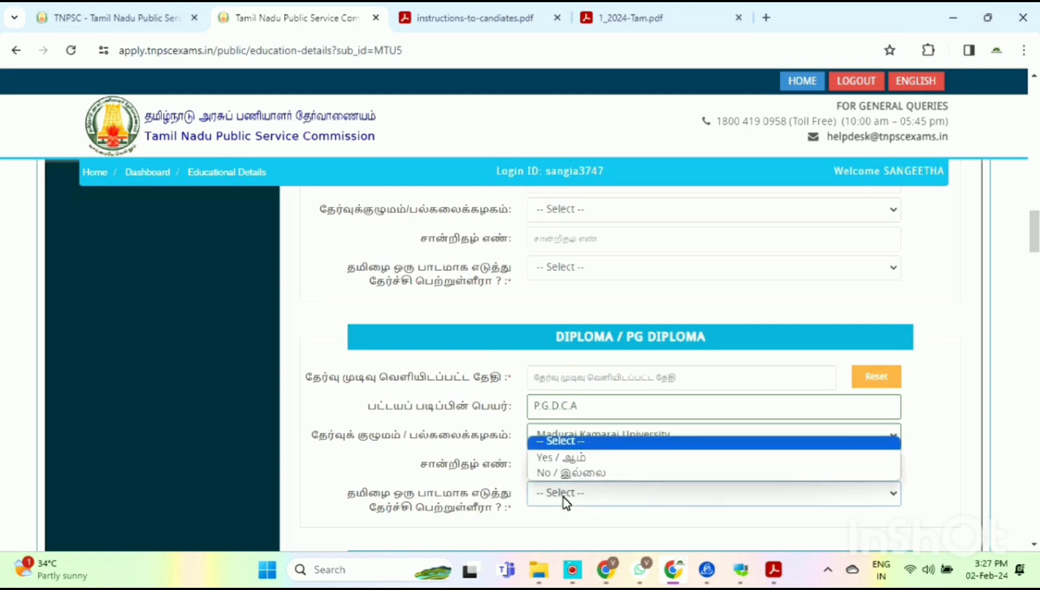
left_click(562, 456)
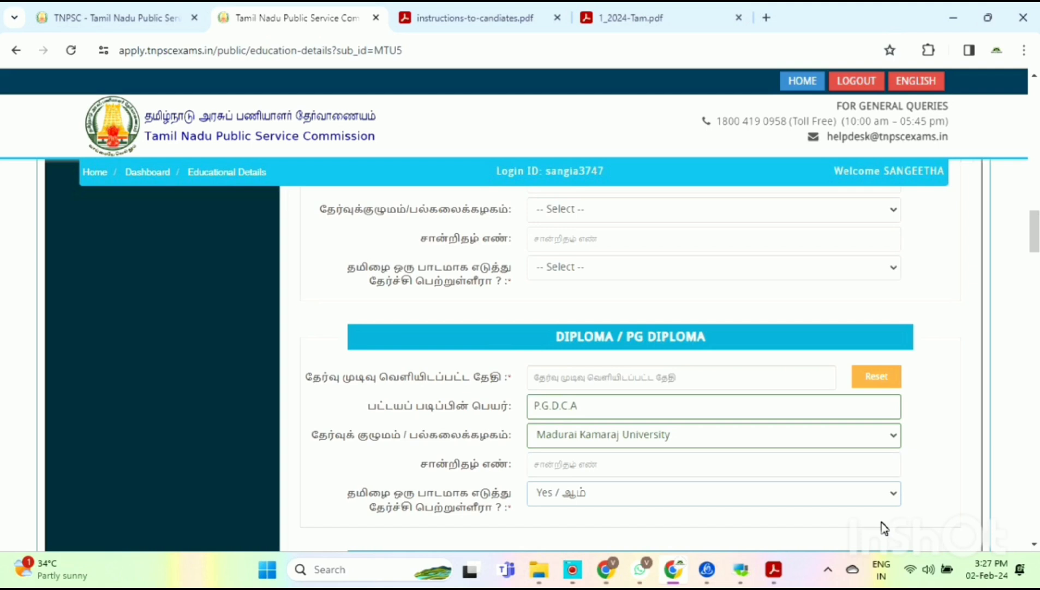
left_click(868, 489)
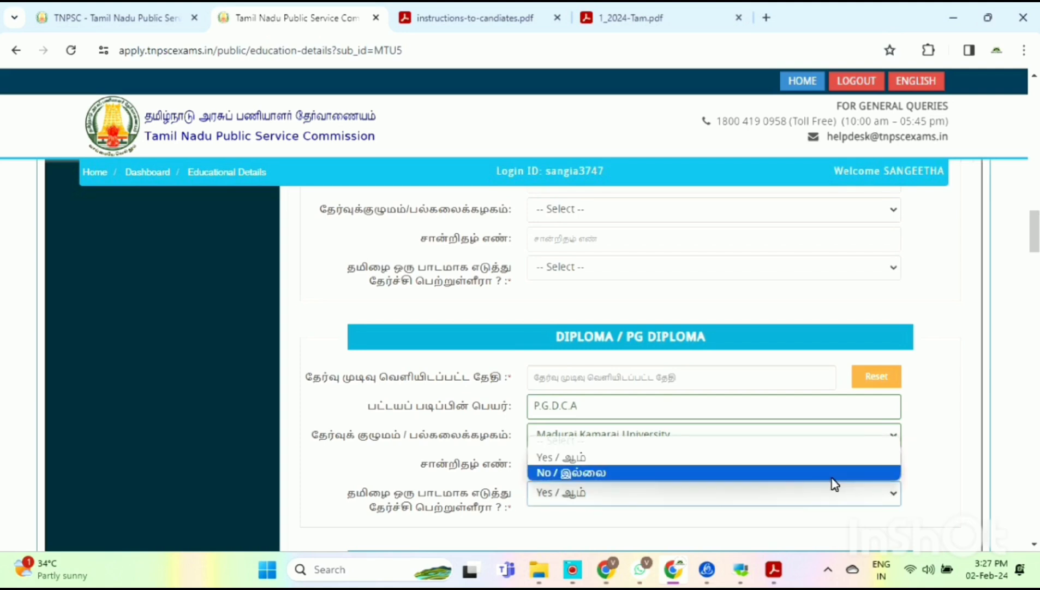
left_click(834, 472)
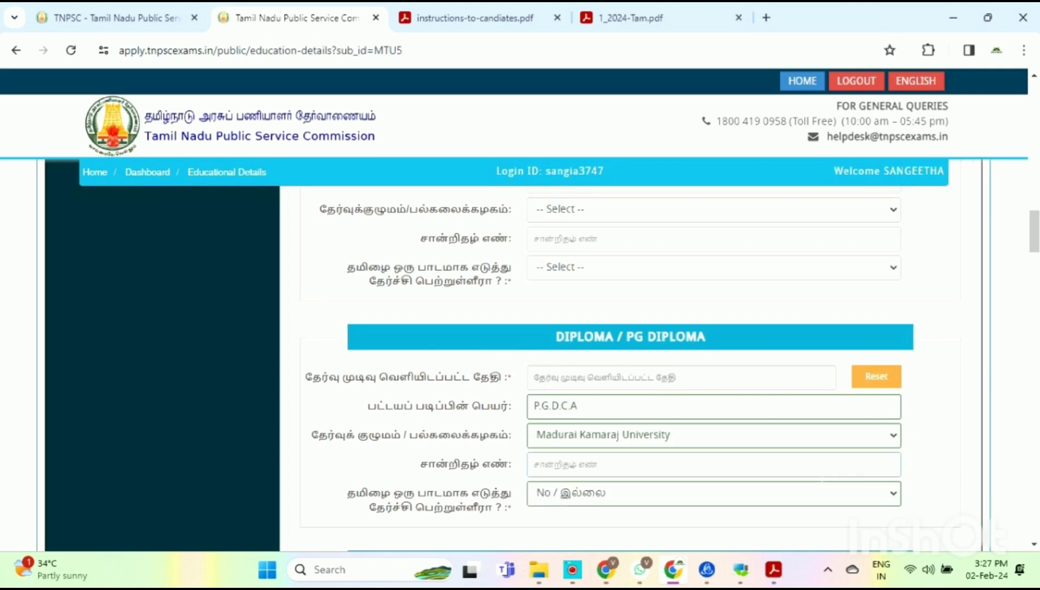
- Select Bachelor of Science (B.Sc) as the UG degree with Botany as the main subject
left_click(1035, 544)
left_click(714, 297)
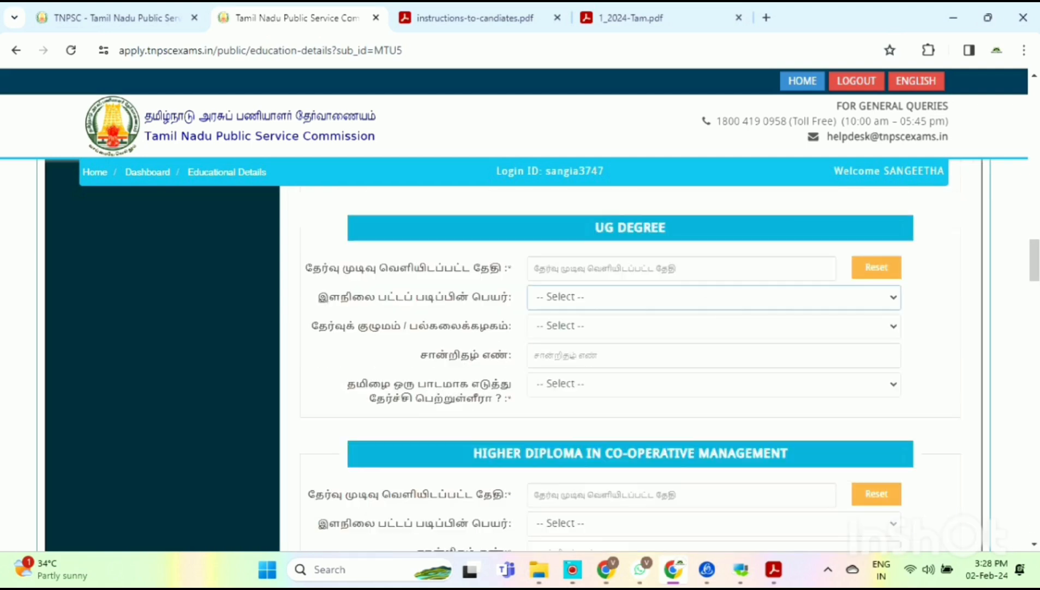
left_click(699, 295)
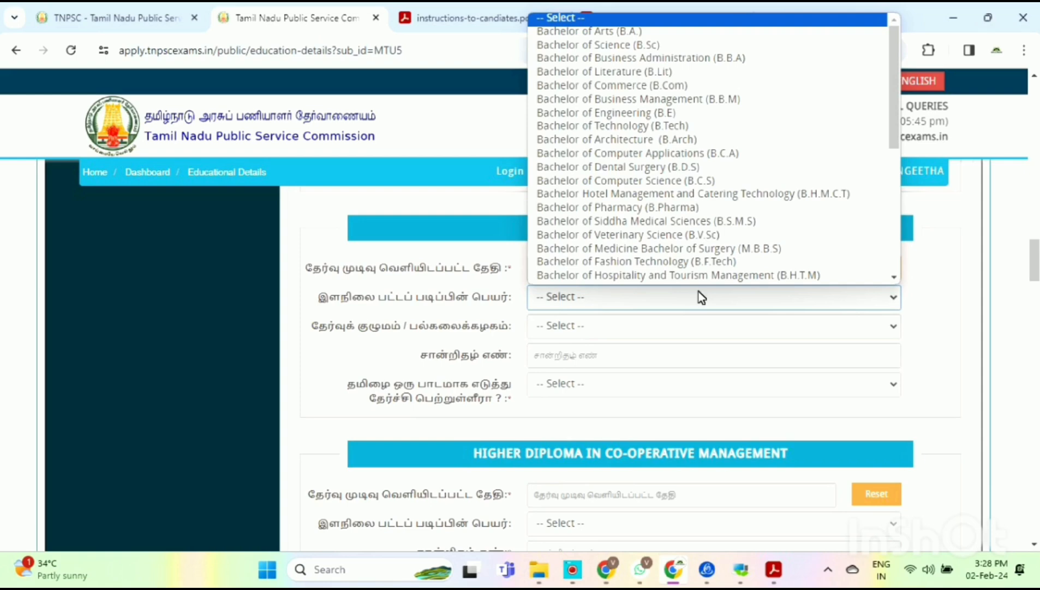
left_click(625, 45)
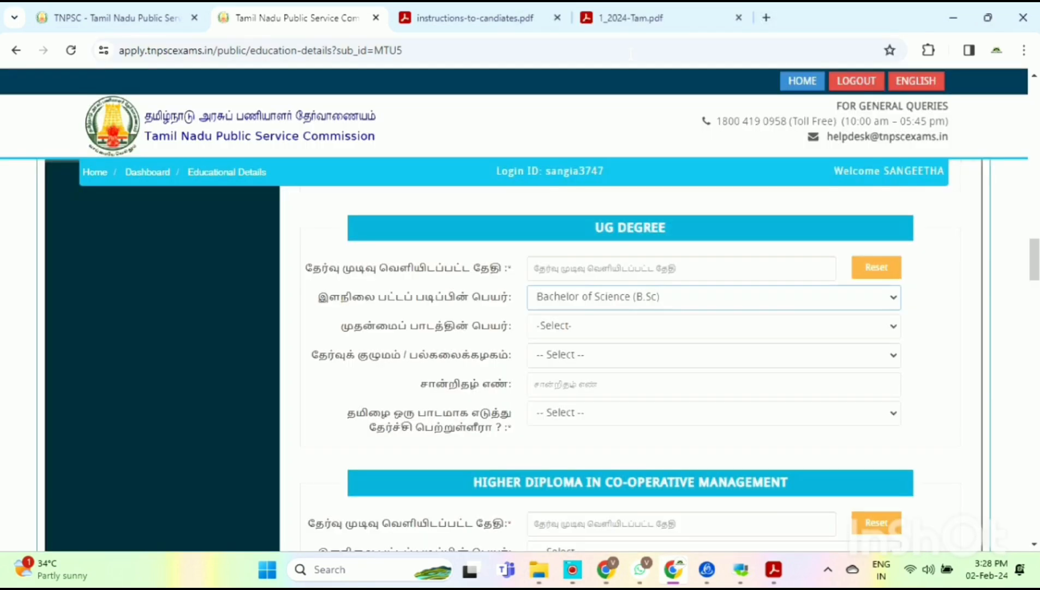
left_click(625, 331)
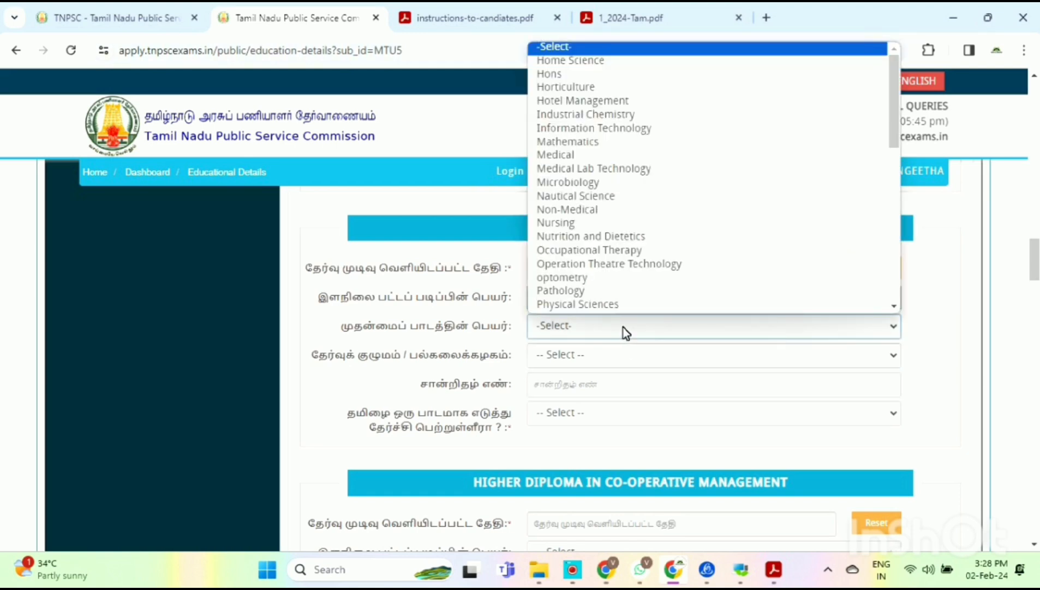
key("b")
key("b")
key("b")
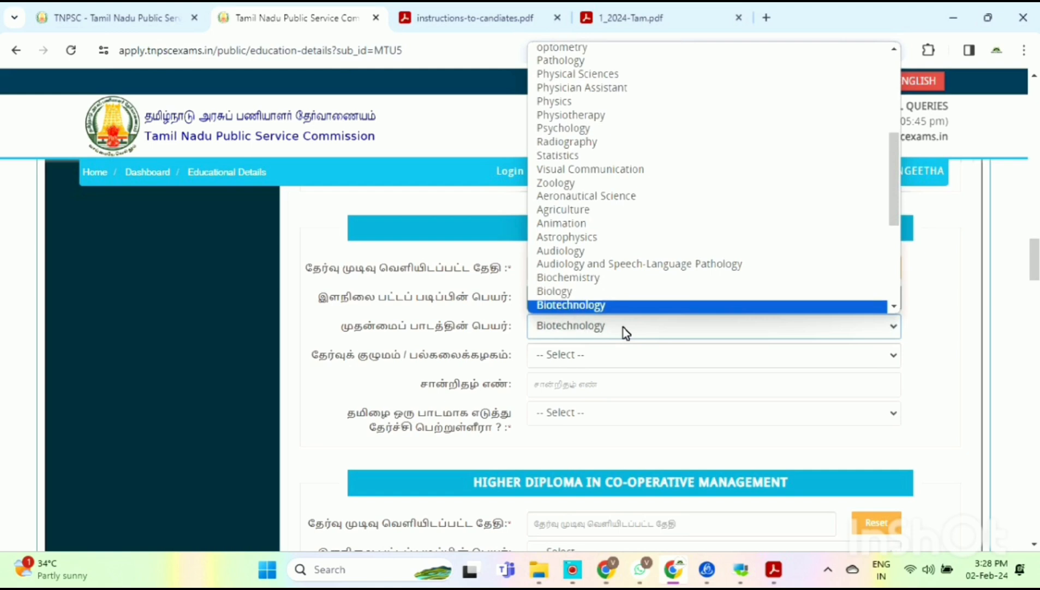
key("b")
key("Return")
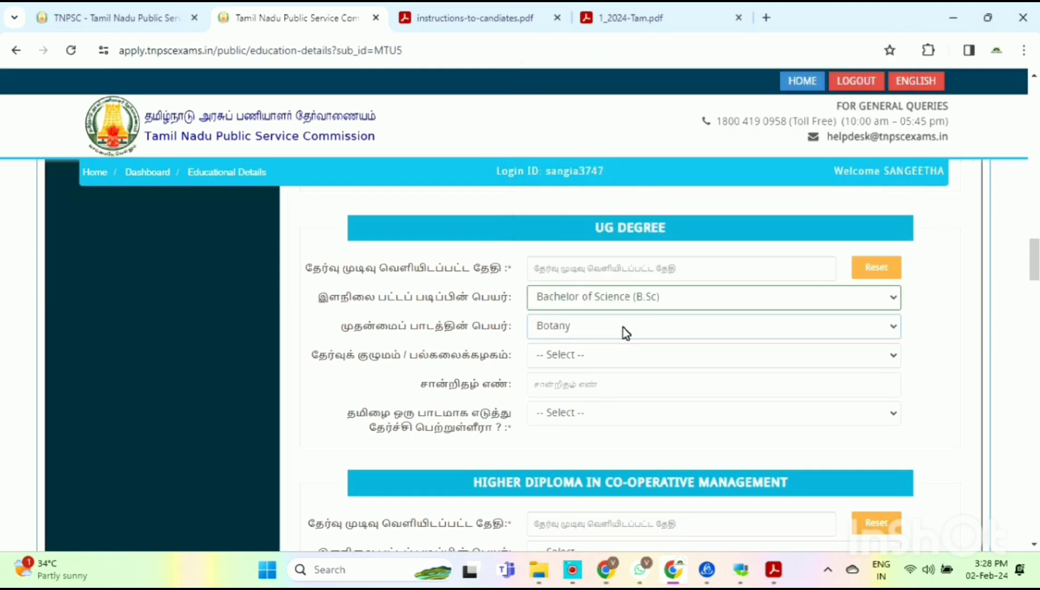
- Select Madurai Kamaraj University as the UG degree's examining university
left_click(597, 355)
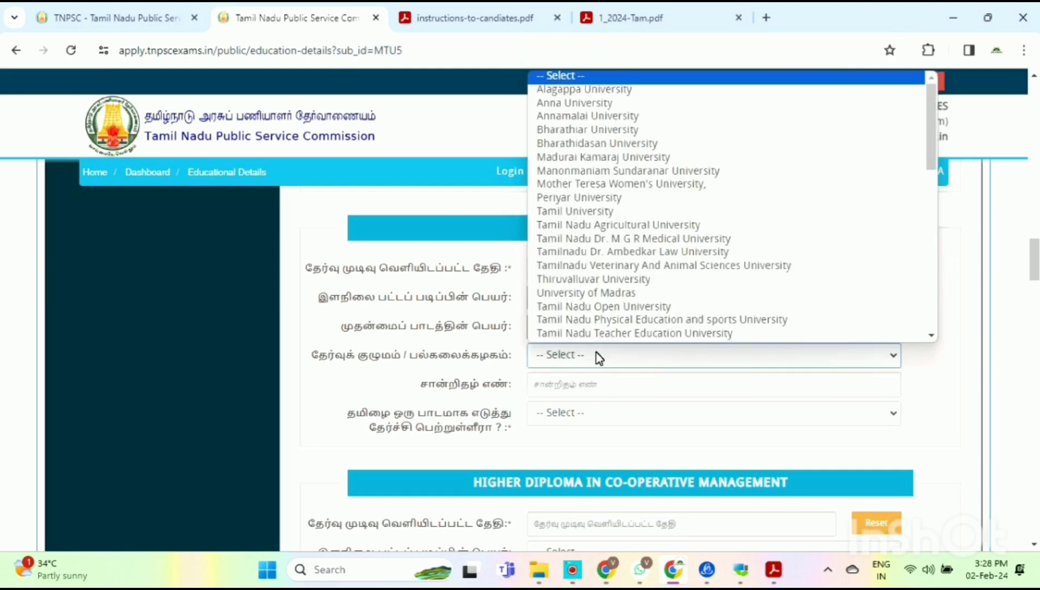
key("m")
key("m")
key("m")
key("m")
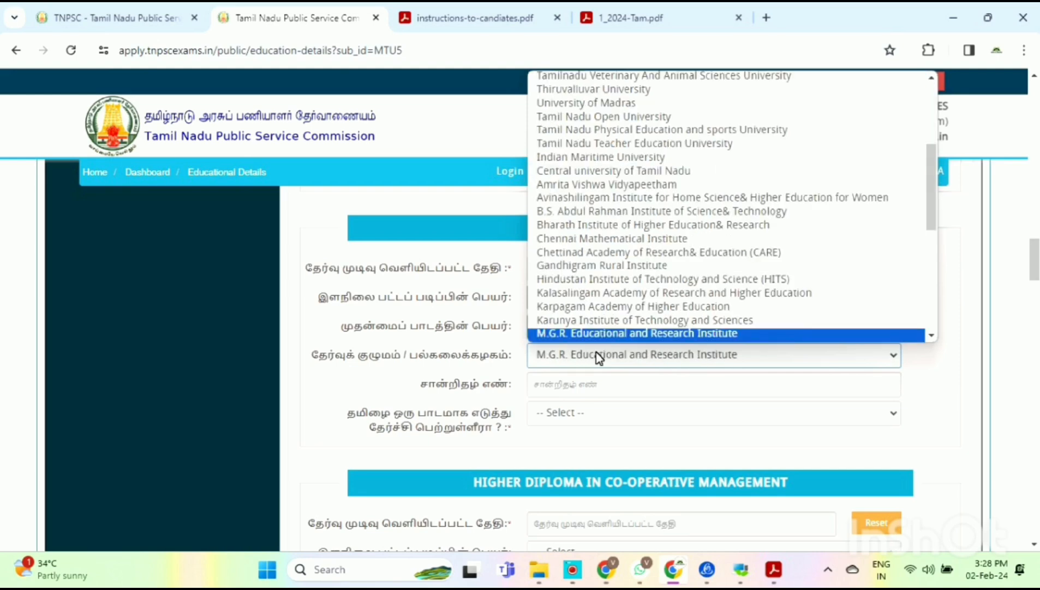
key("m")
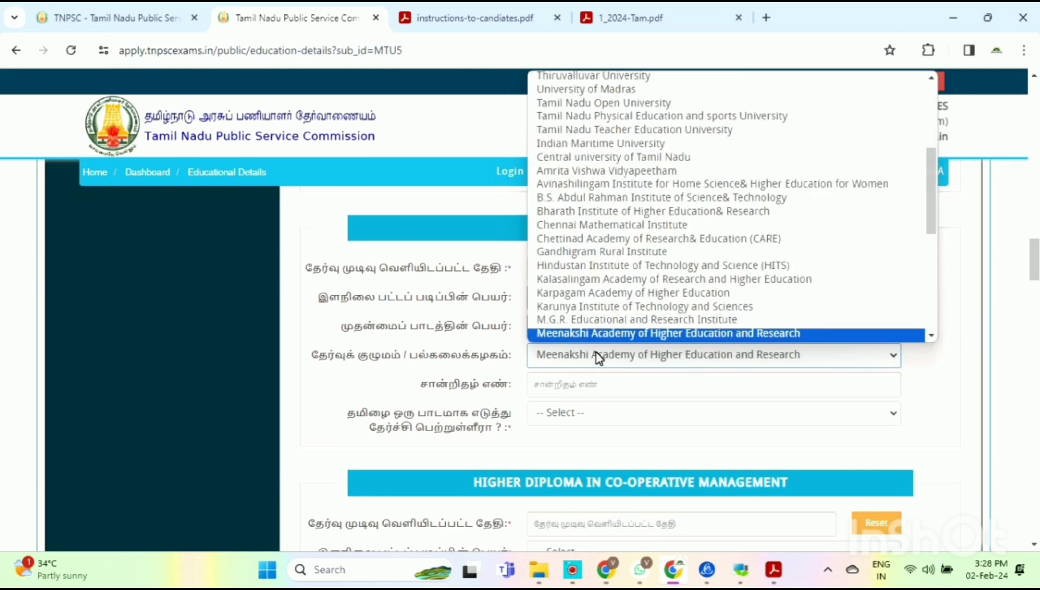
key("m")
key("m")
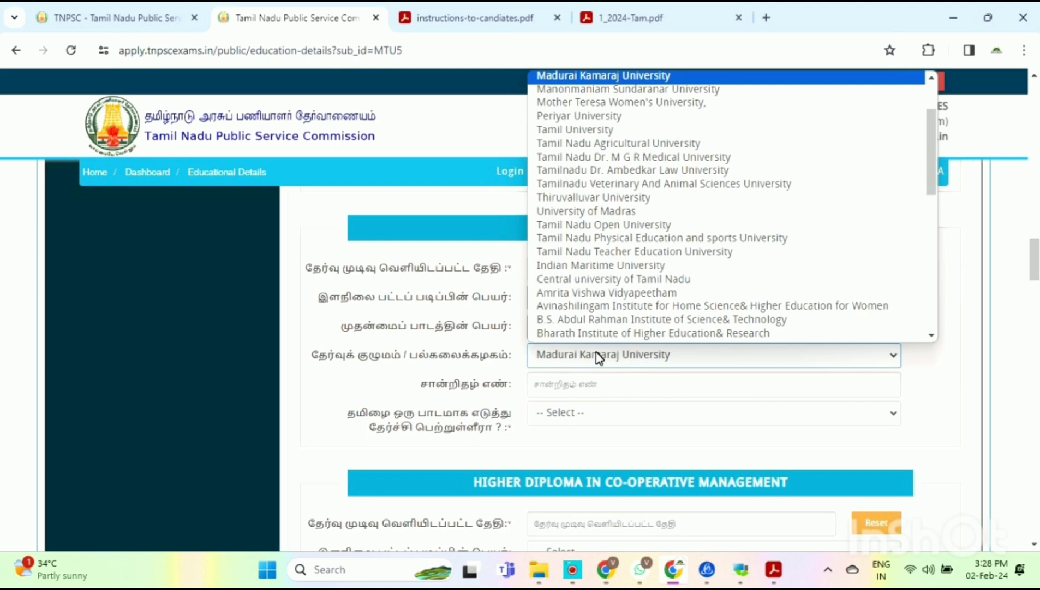
key("Return")
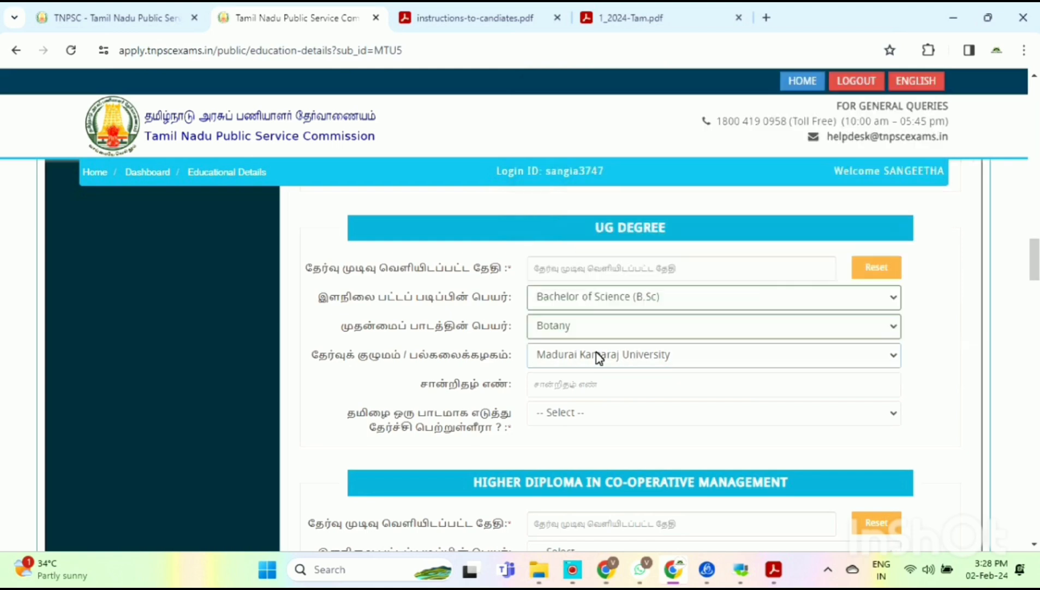
- Enter the UG degree certificate number and answer Yes to passing with Tamil as a subject
left_click(565, 389)
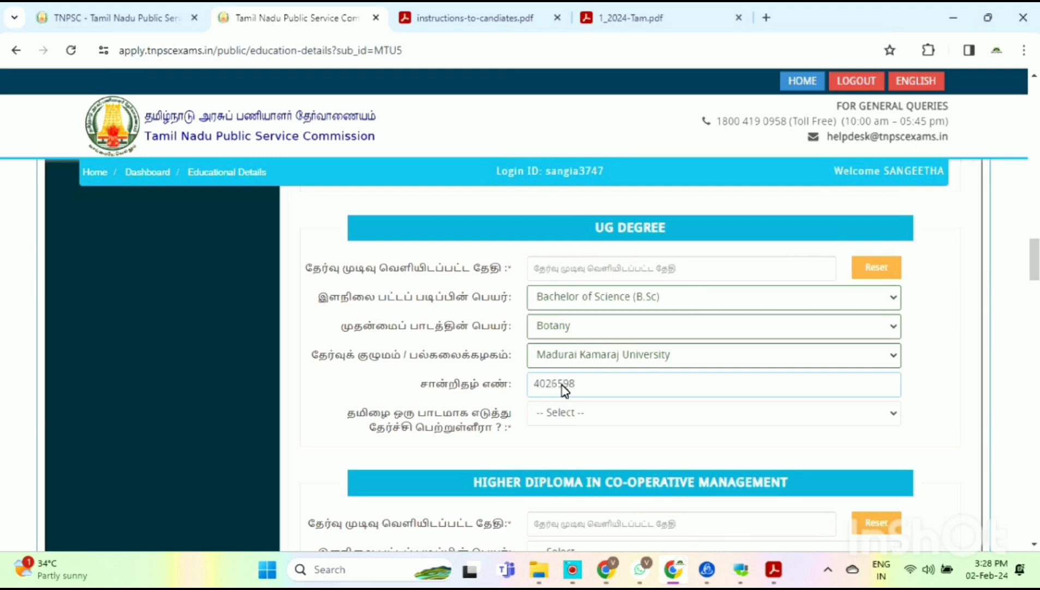
left_click(557, 418)
left_click(556, 446)
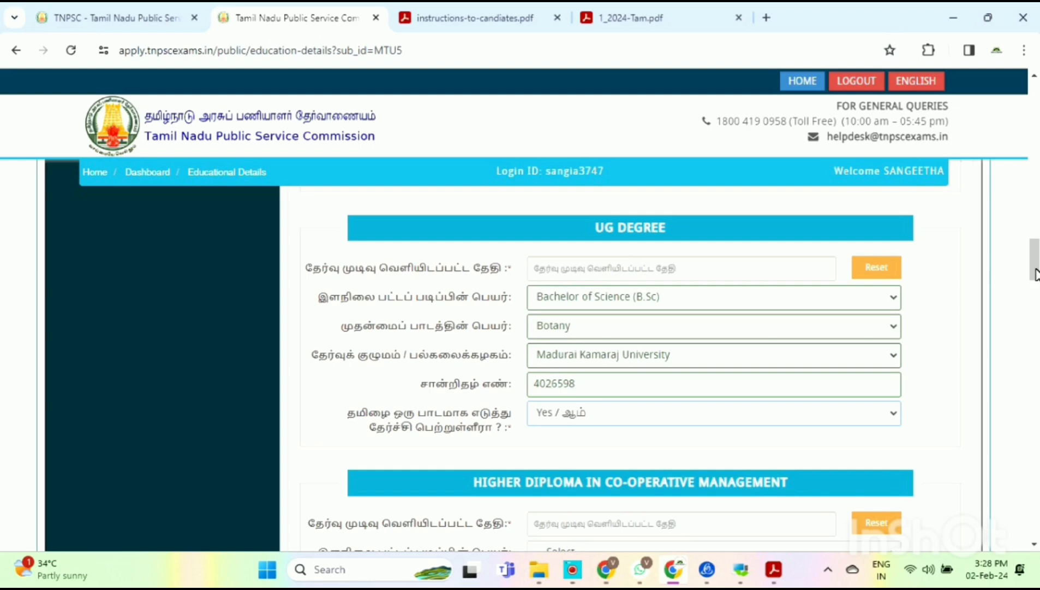
- Select Master of Science (M.Sc) as the PG degree with Botany as the main subject
left_click_drag(1037, 274, 1038, 294)
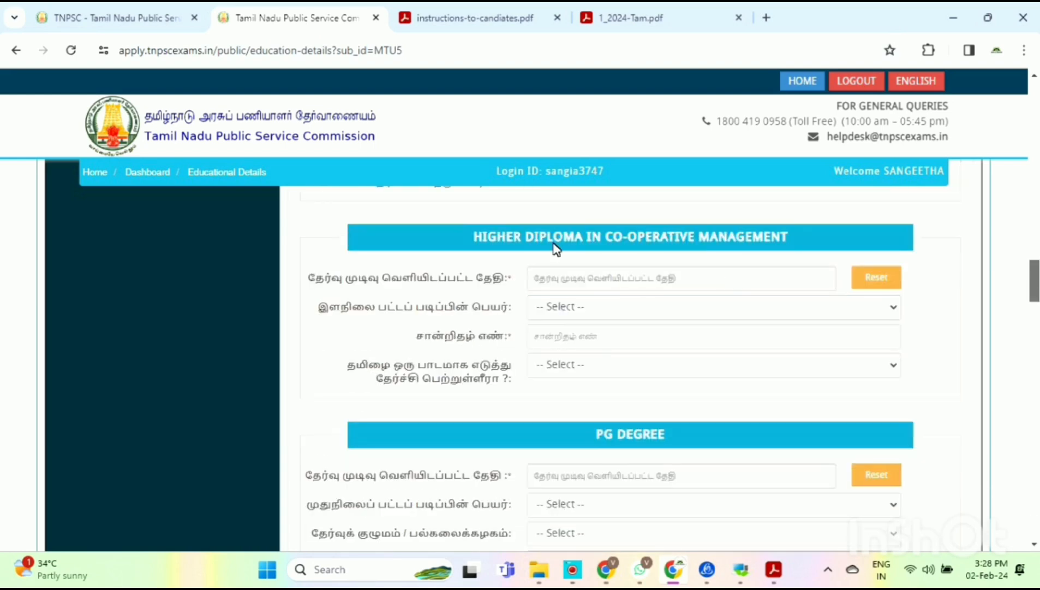
mouse_move(1036, 282)
left_mouse_down()
mouse_move(1035, 314)
mouse_move(1036, 290)
left_mouse_up()
left_click(591, 428)
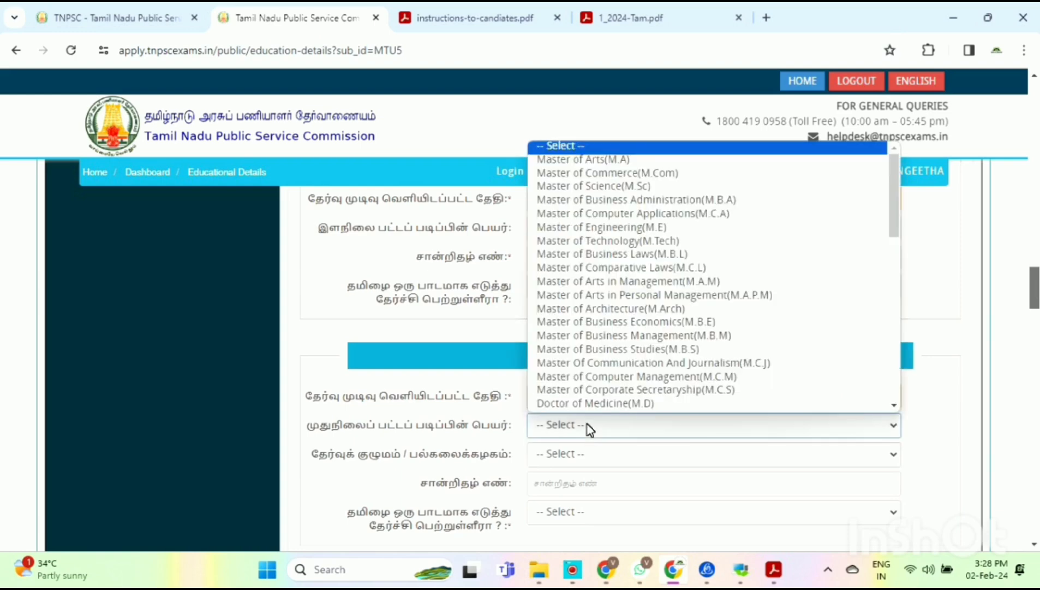
left_click(606, 192)
left_click(592, 458)
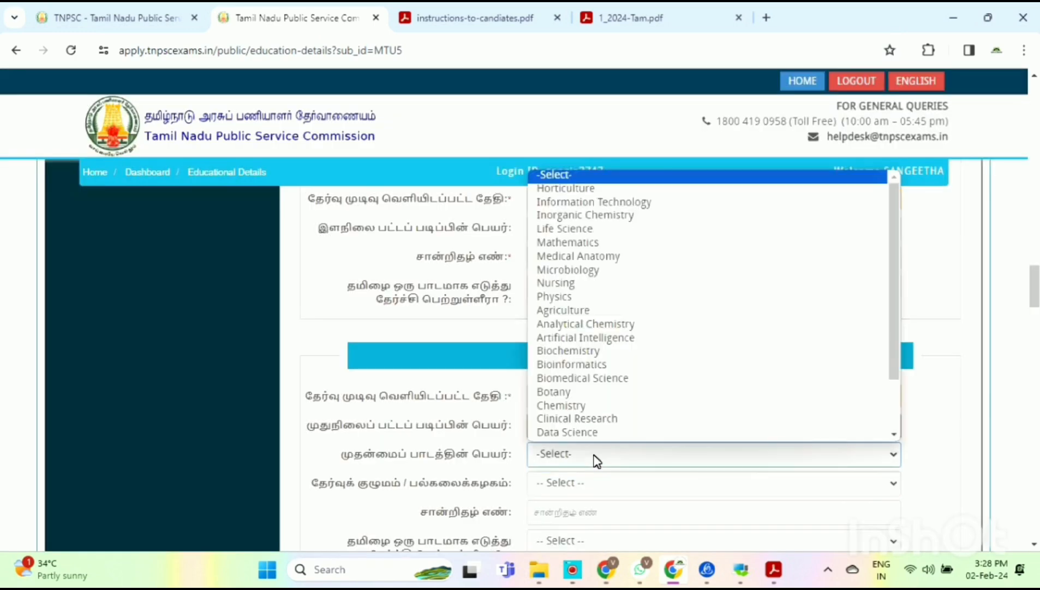
left_click(568, 391)
- Select Madurai Kamaraj University as the PG degree's examining university
left_click(569, 483)
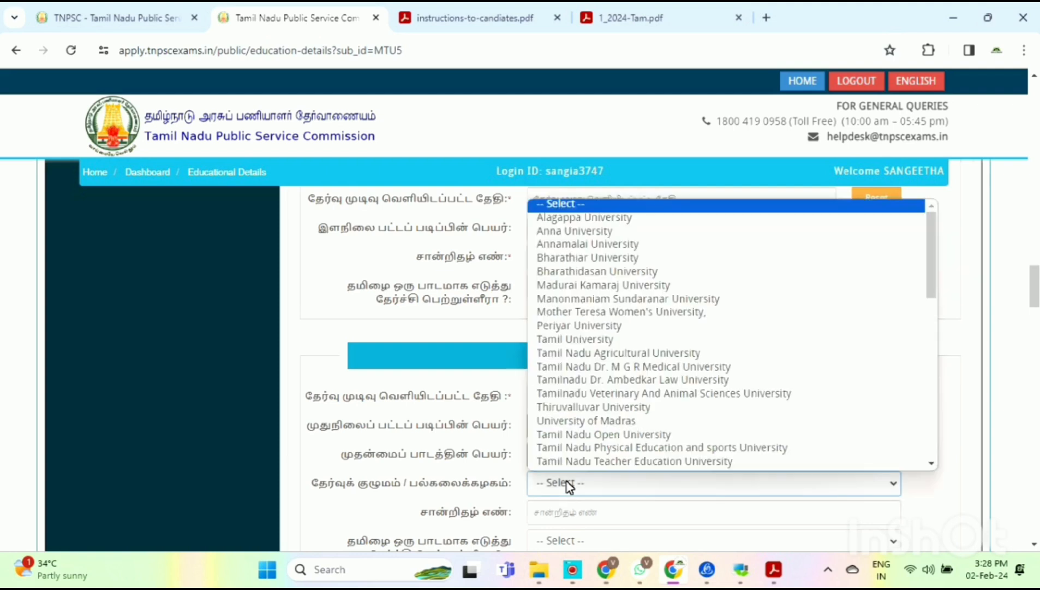
type("man")
key("m")
key("m")
key("m")
key("m")
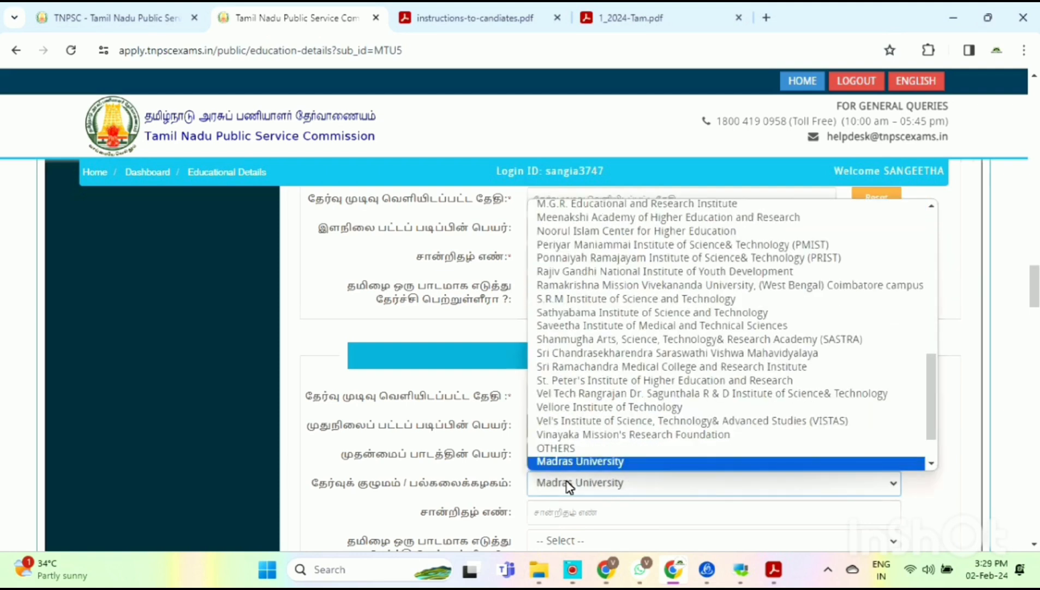
key("m")
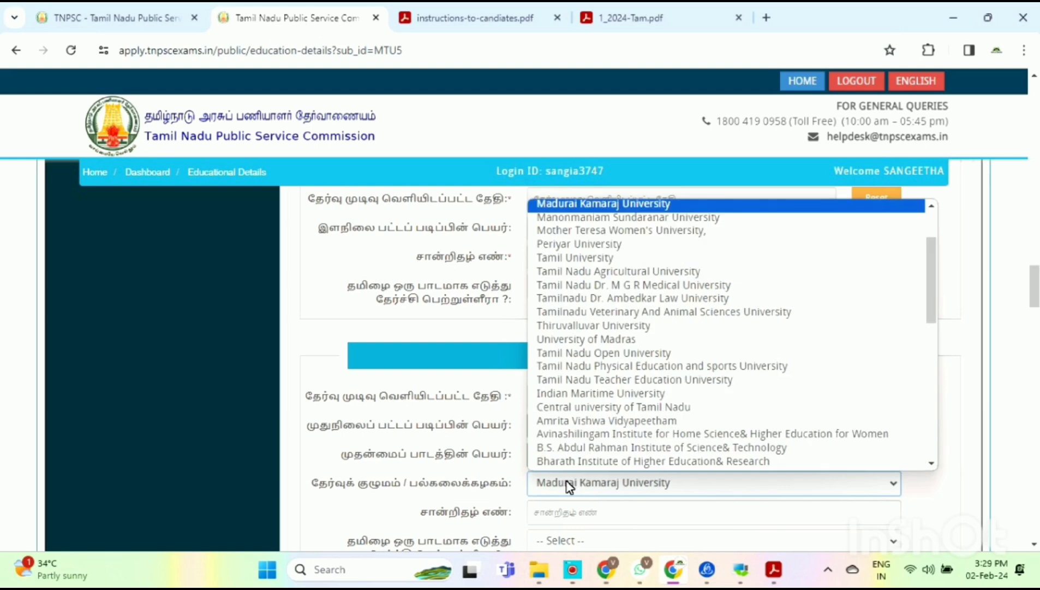
left_click(566, 481)
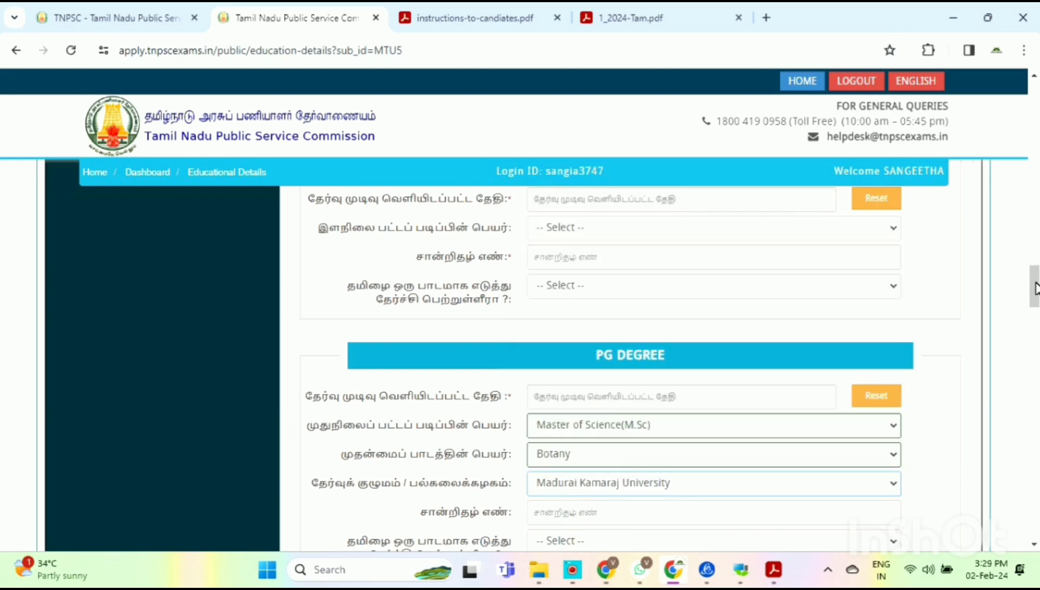
- Enter the PG degree certificate number and answer whether Tamil was passed as a subject
scroll(1036, 288, "down", 4)
left_click(671, 312)
left_click(630, 339)
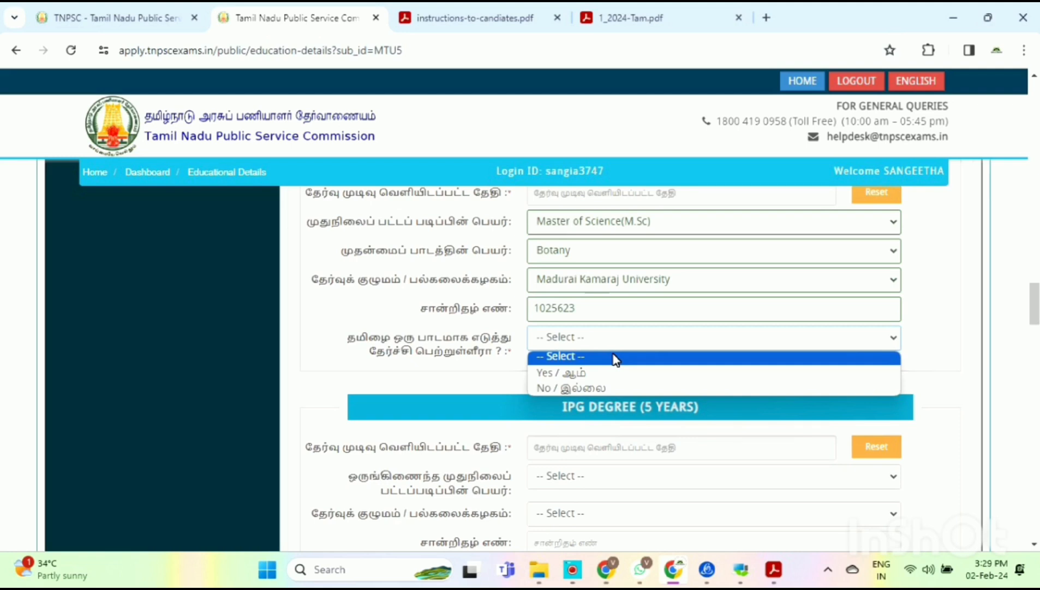
left_click(596, 373)
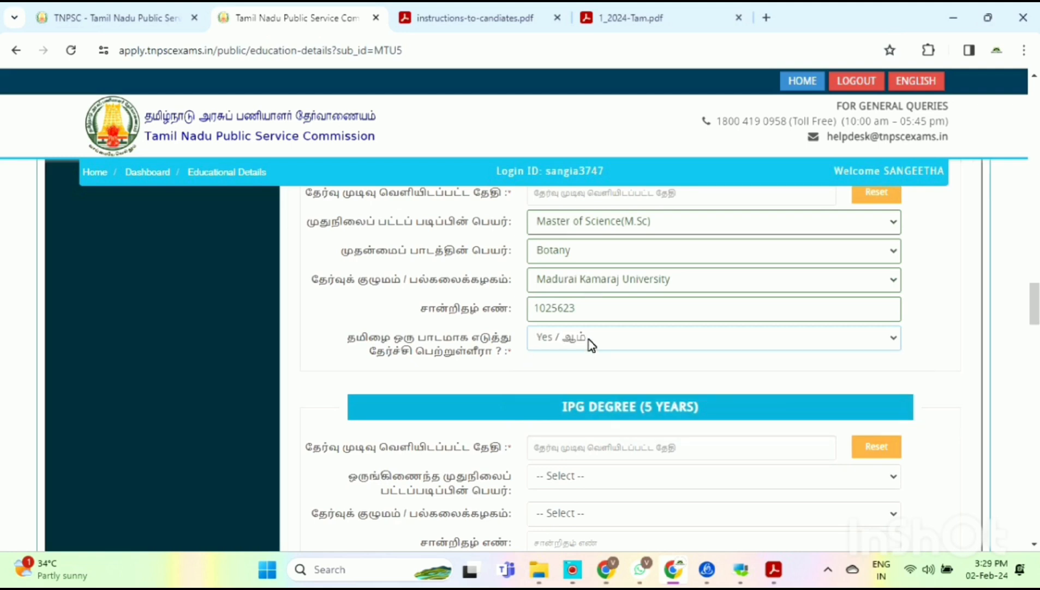
left_click(592, 344)
left_click(579, 390)
- Answer No to possessing the co-operative training qualifications and acknowledge the eligibility notice
scroll(628, 355, "down", 9)
scroll(628, 355, "down", 3)
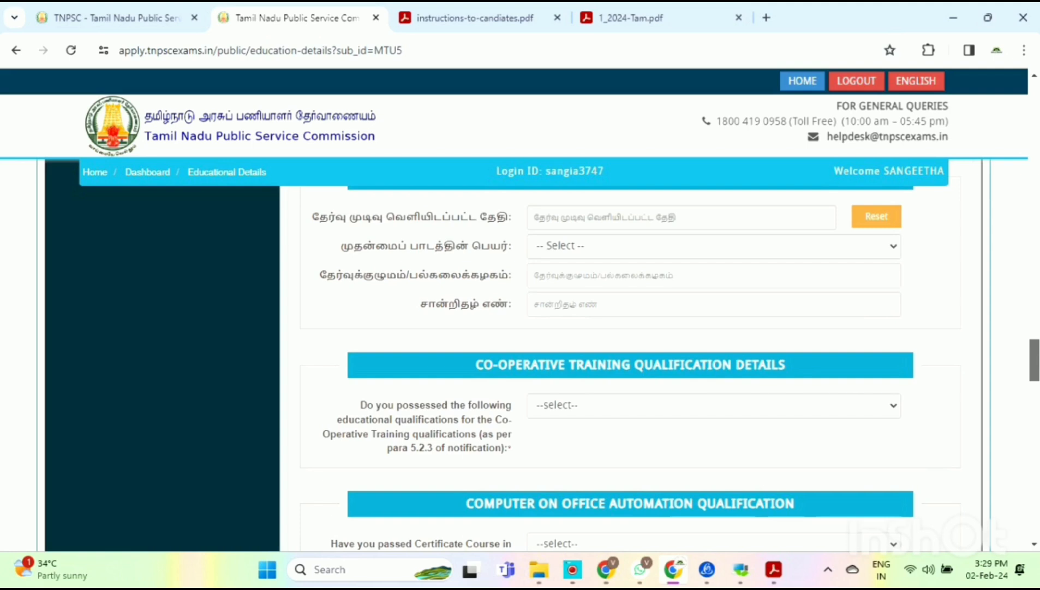
left_click(832, 401)
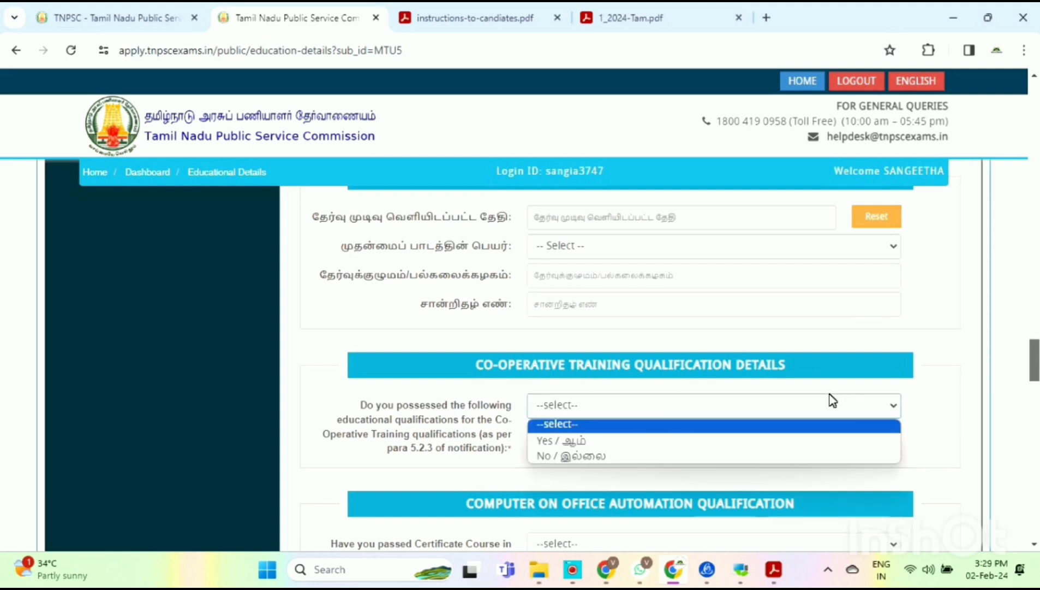
left_click(940, 418)
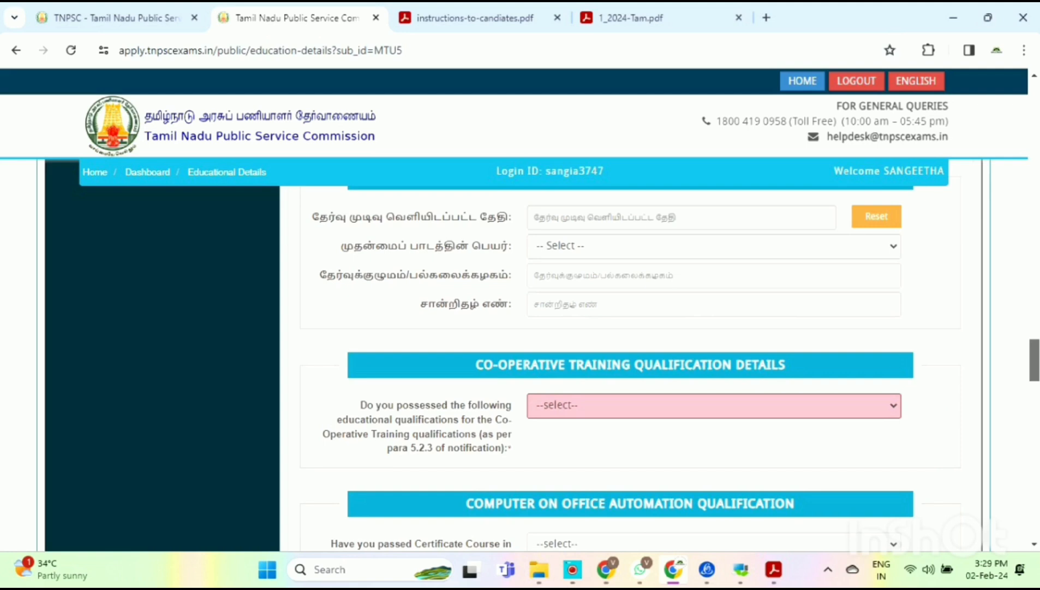
left_click(868, 410)
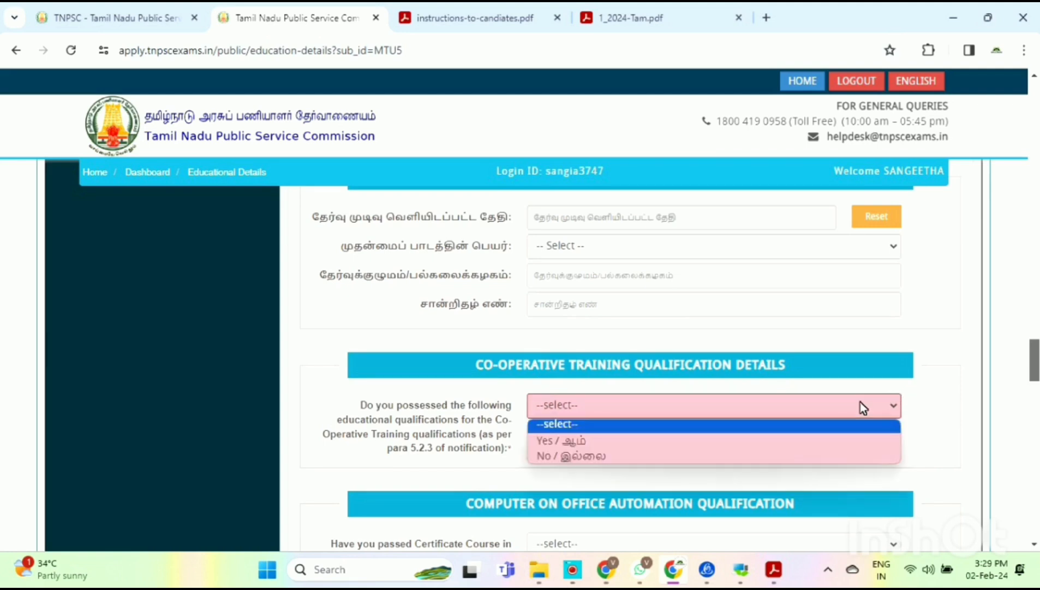
left_click(752, 459)
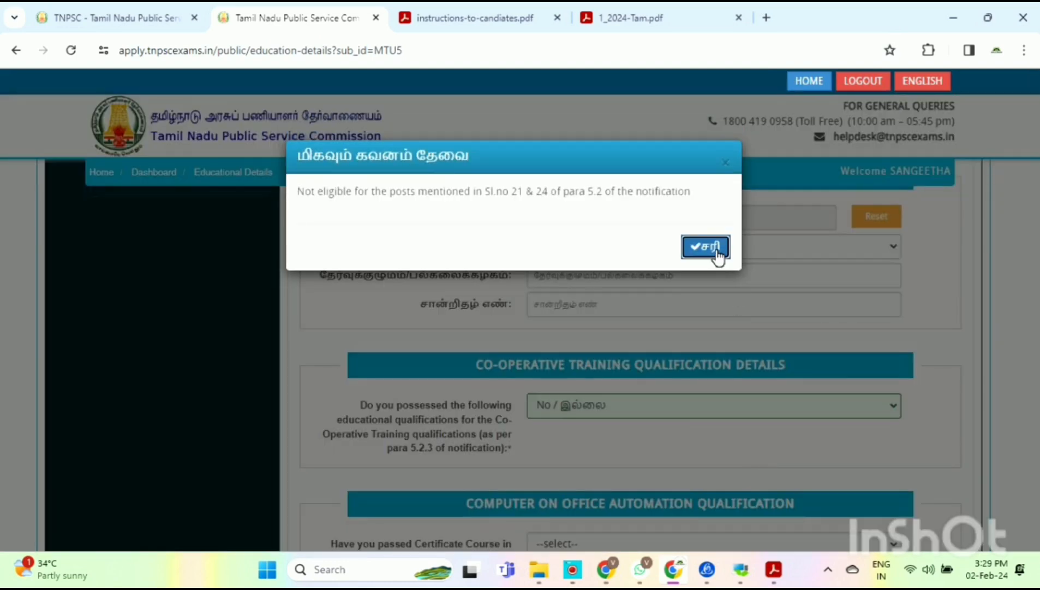
left_click(705, 246)
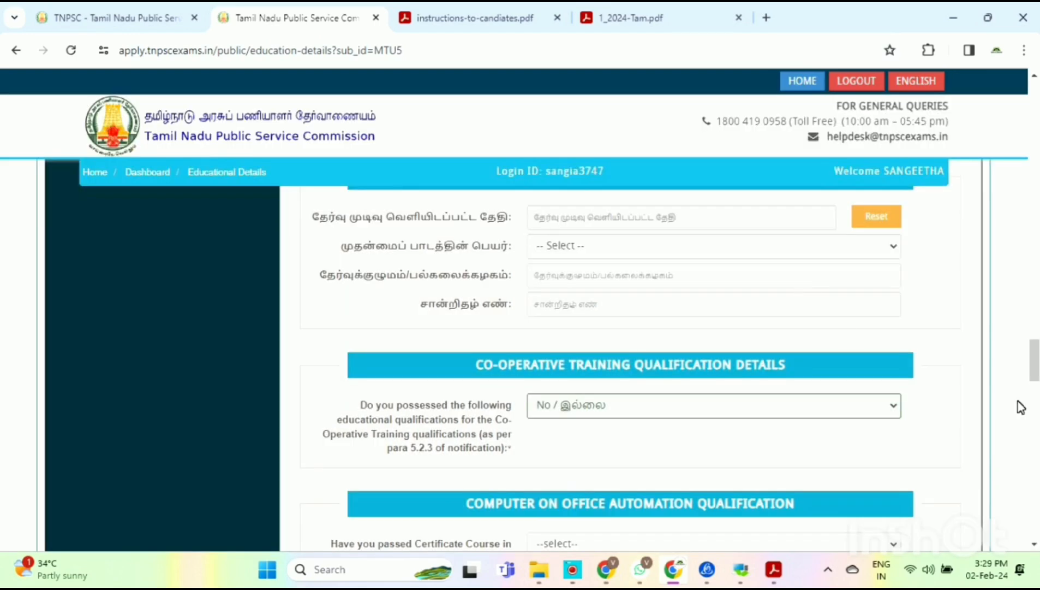
- Answer Yes to the computer office automation qualification and choose Degree or Diploma in Computer Science/Computer Application as the course
left_click_drag(1034, 373, 1034, 392)
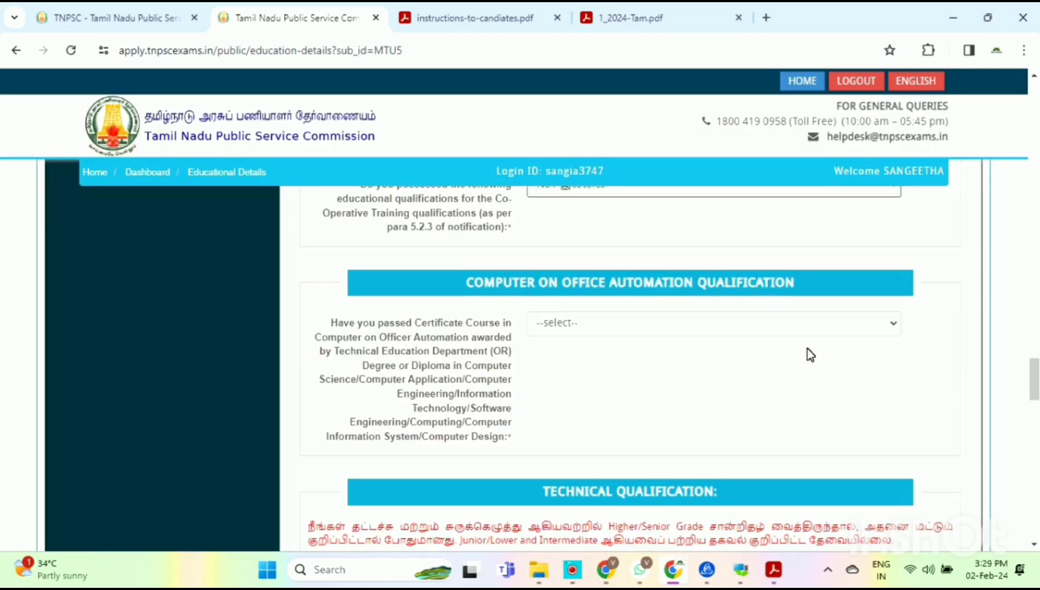
left_click(605, 327)
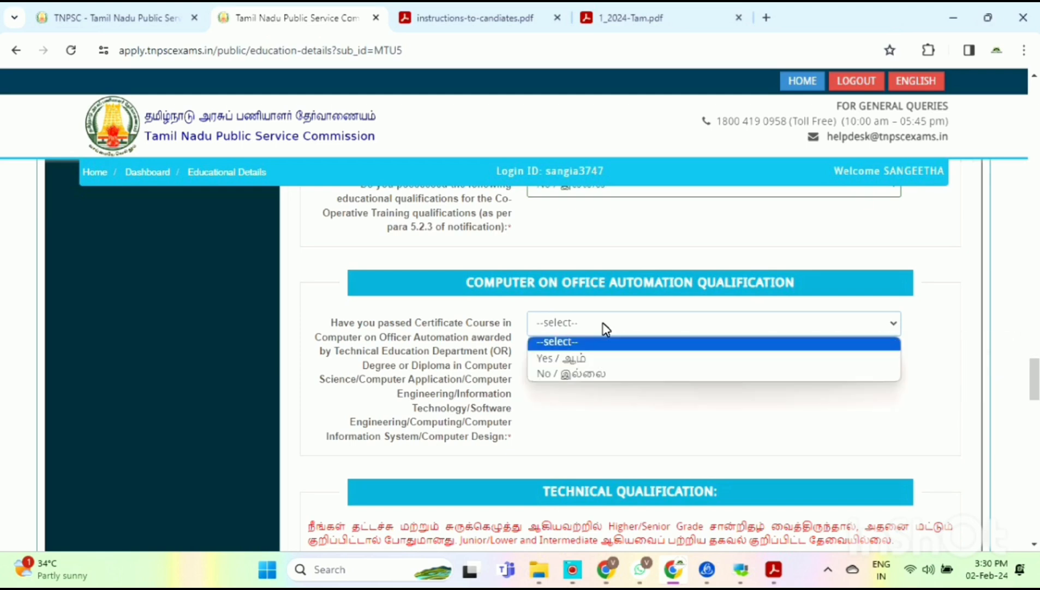
left_click(582, 358)
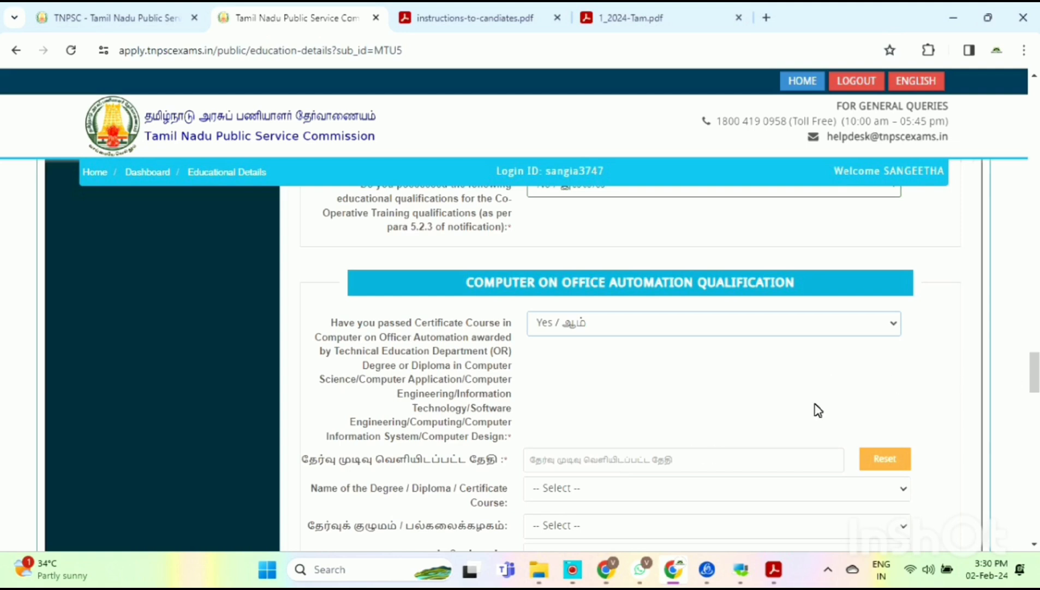
left_click(648, 487)
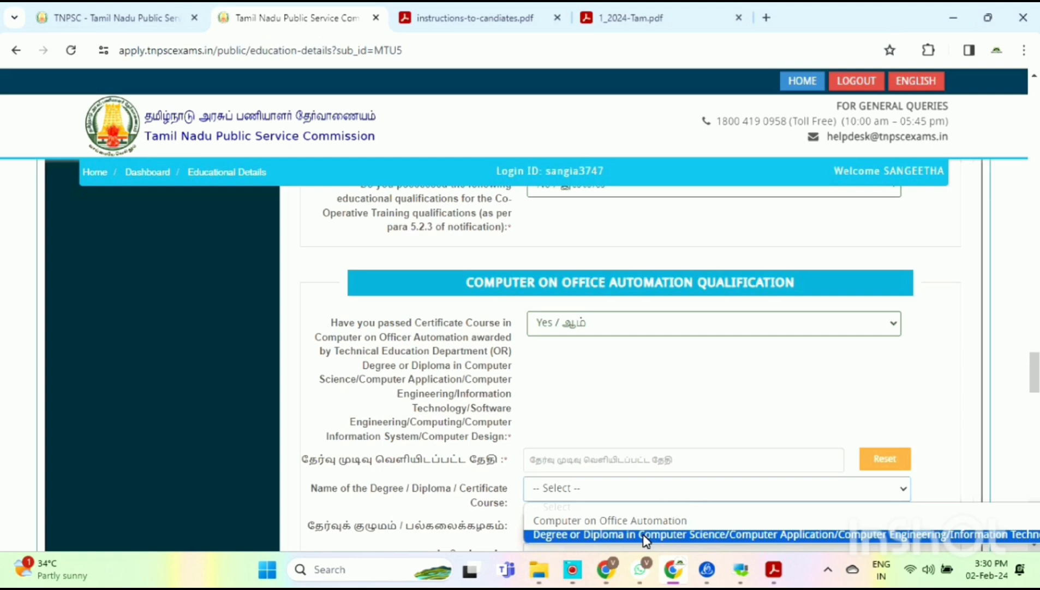
left_click(646, 536)
left_click(713, 520)
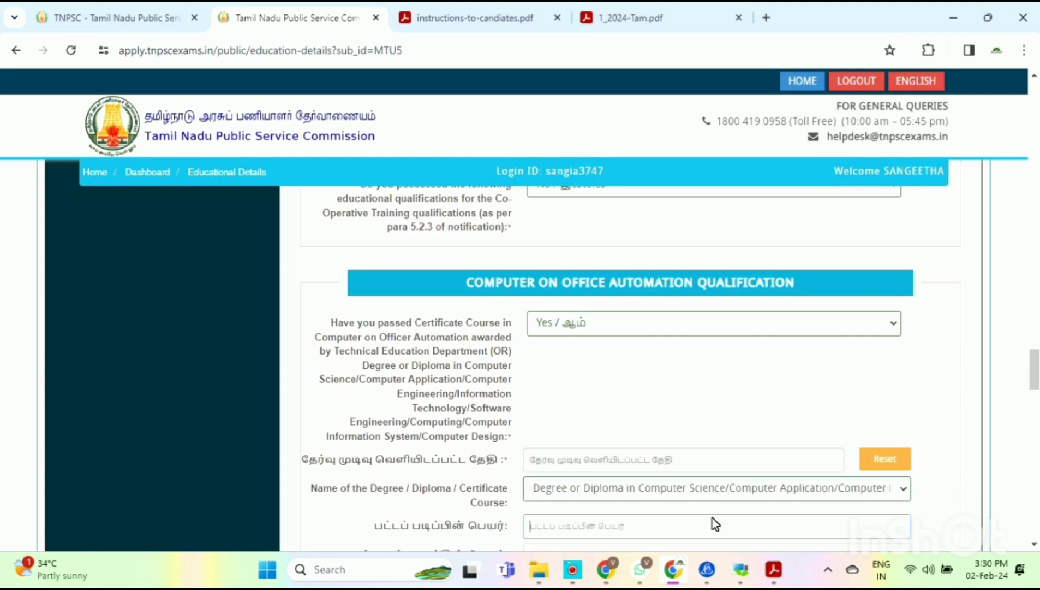
- Enter P.G.D.C.A as the course name and COMPUTER as its main subject
type("P.G.D.C.A")
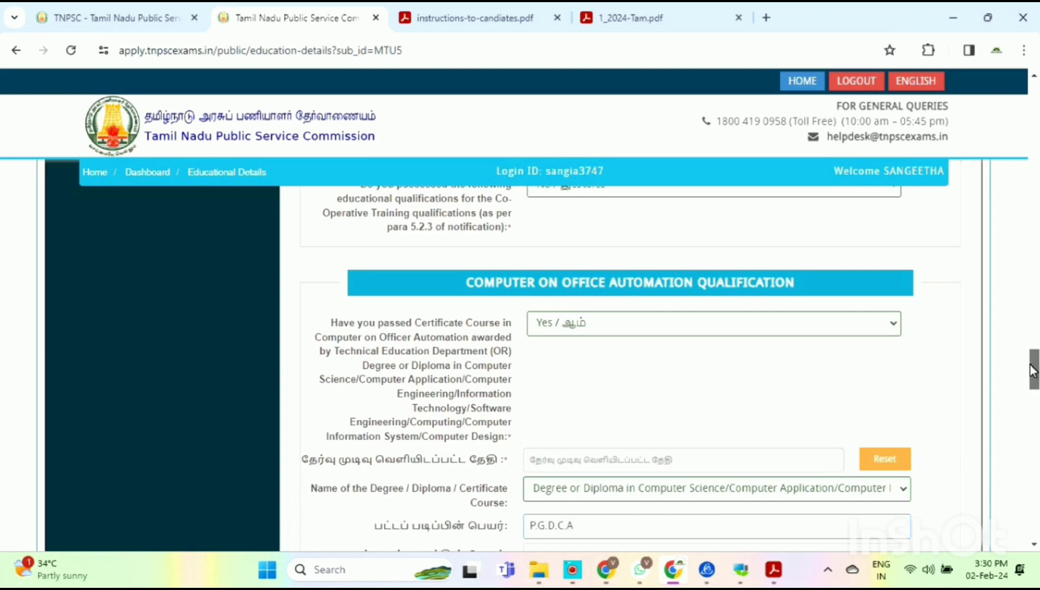
left_click_drag(1033, 370, 1034, 389)
left_click(814, 341)
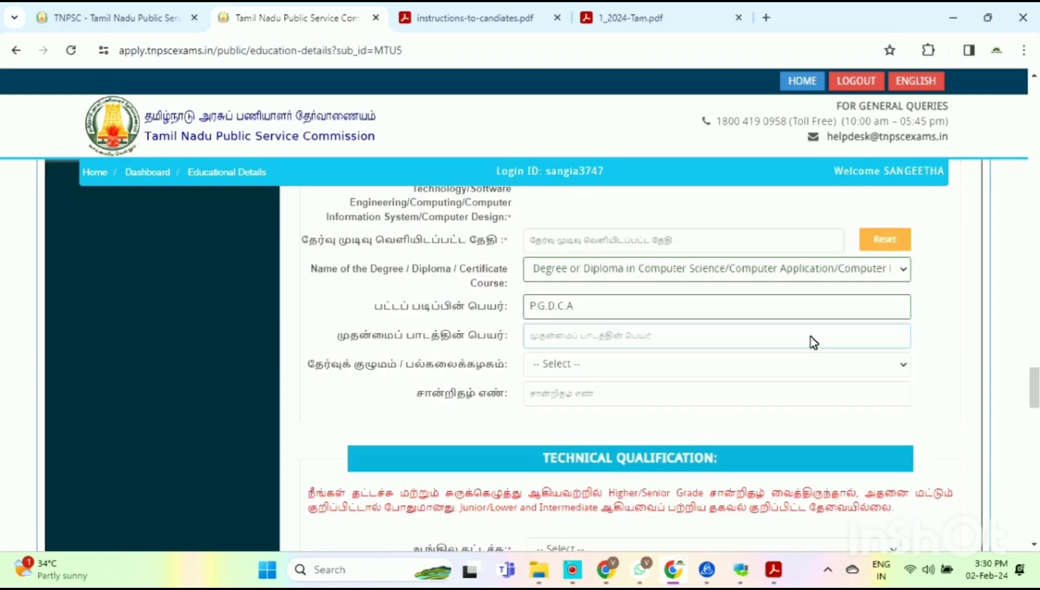
type("COMPU")
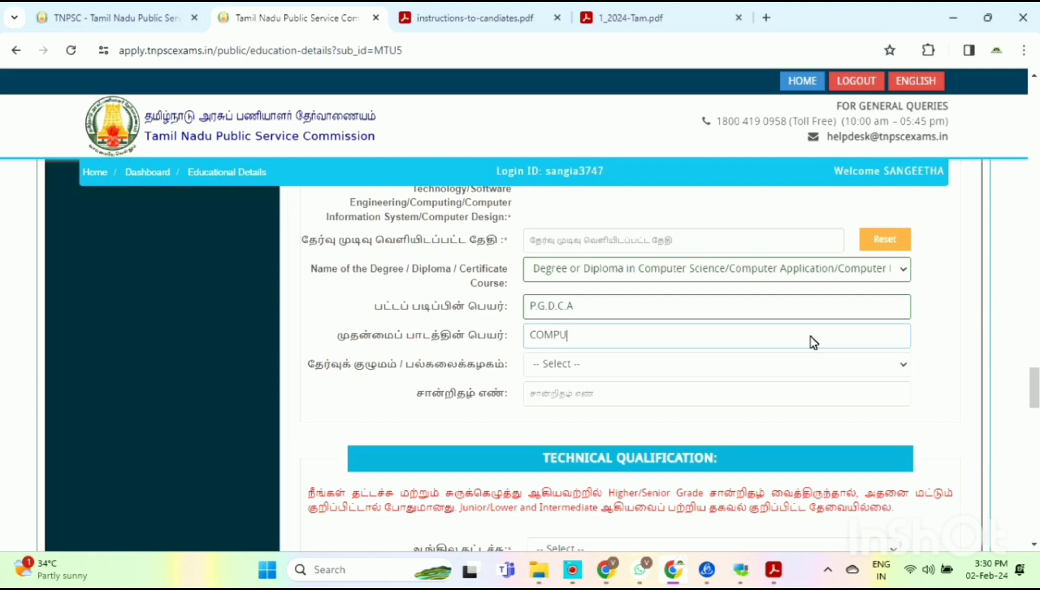
type("R")
key("BackSpace")
type("TER")
- Select Madurai Kamaraj University as the course's examining university and enter its certificate number
left_click(762, 376)
type("maniam Sundaranar University")
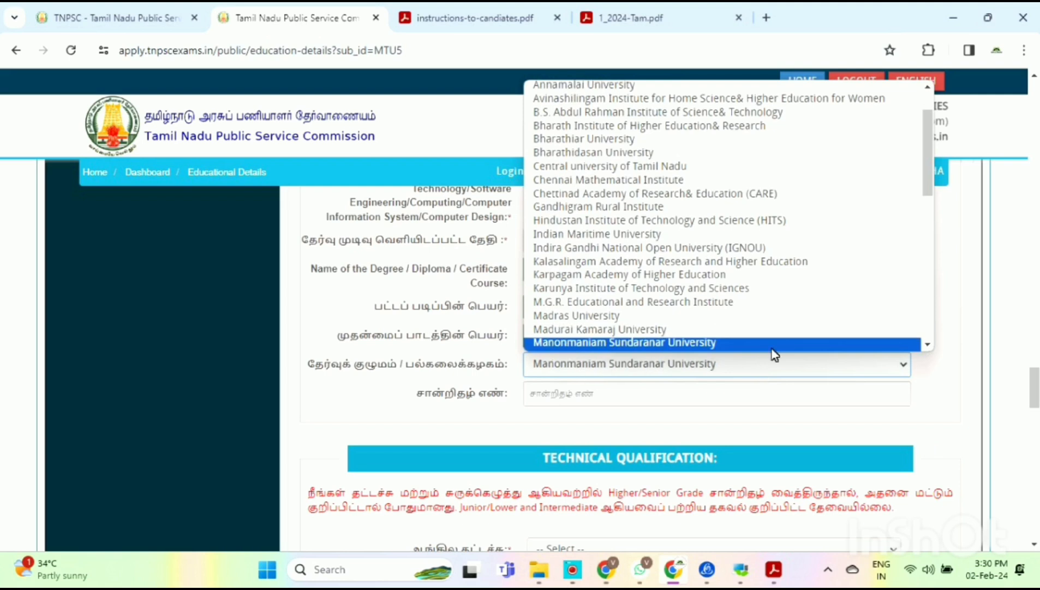
left_click(687, 329)
left_click(624, 400)
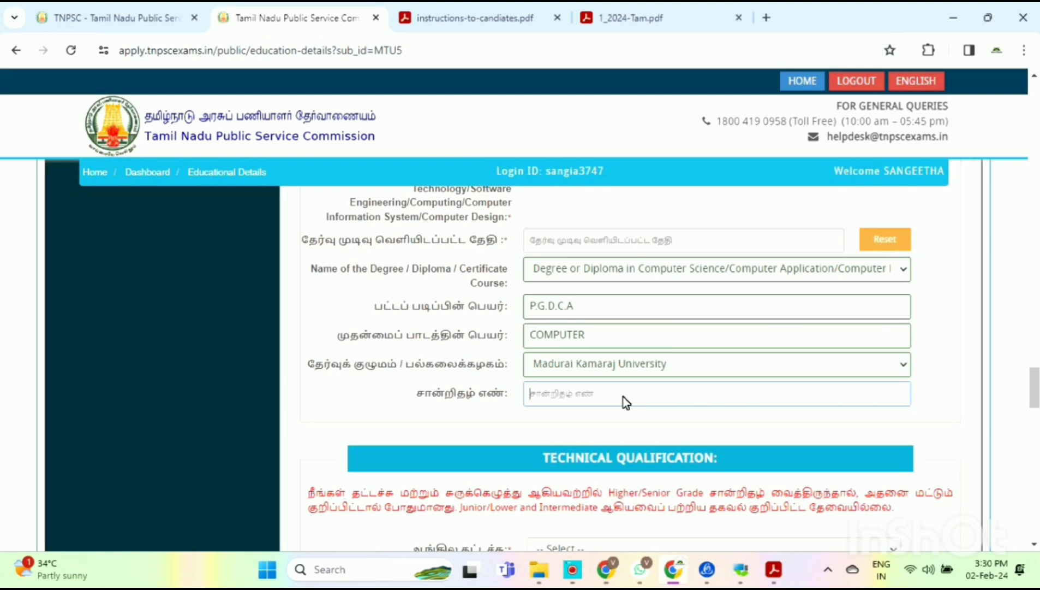
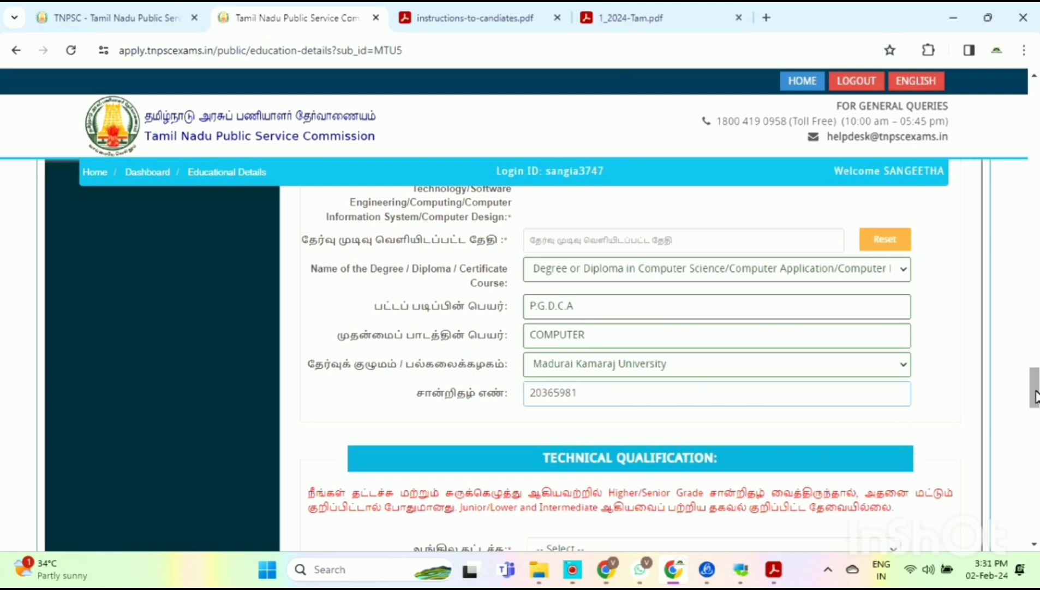
- Answer No for English typewriting, Tamil typewriting, English shorthand and Tamil shorthand qualifications
left_click_drag(1035, 398, 1038, 422)
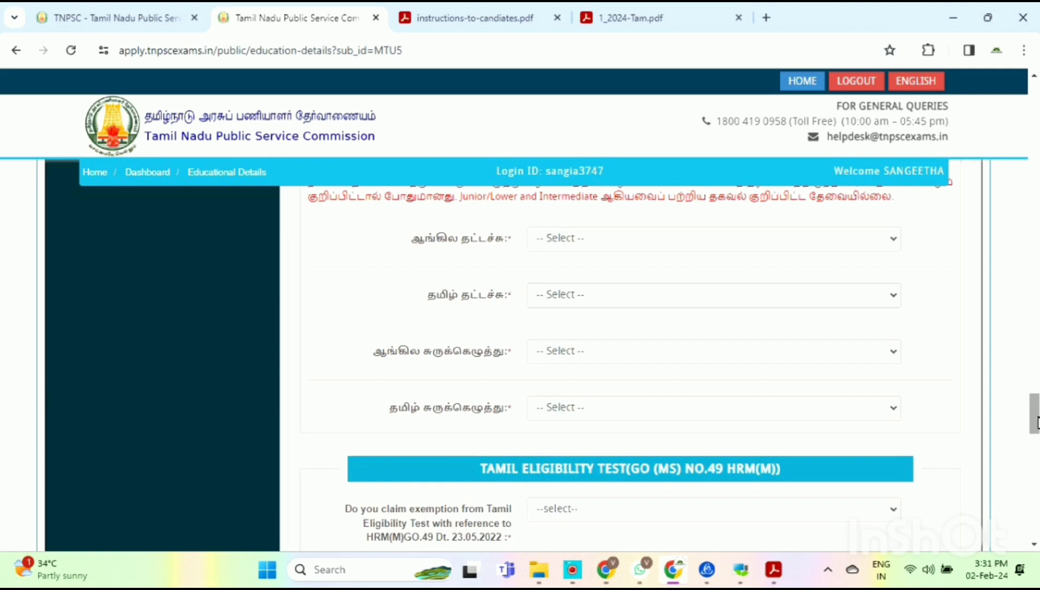
left_click(669, 245)
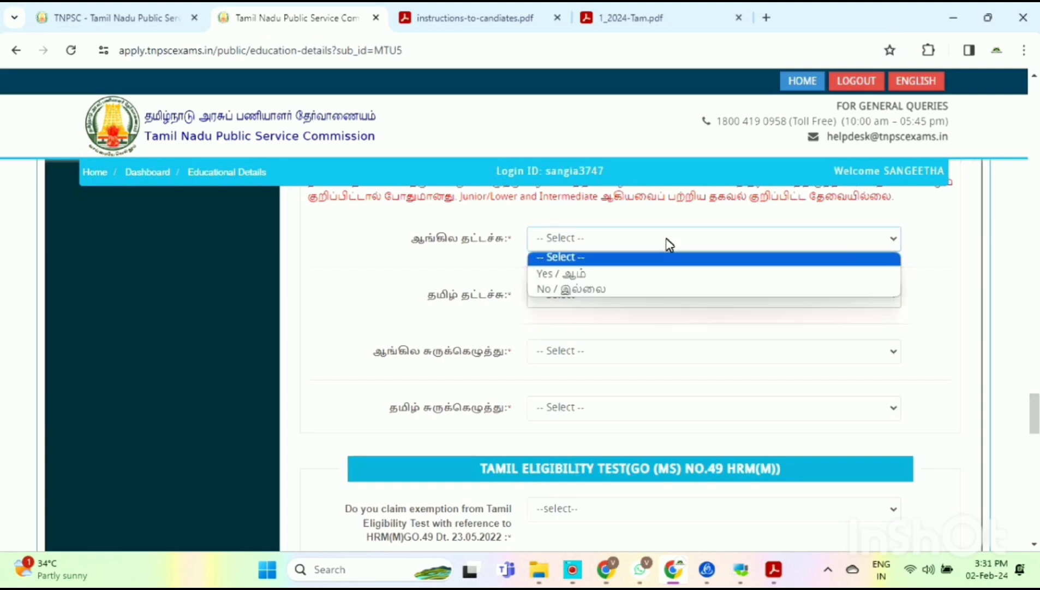
left_click(632, 288)
left_click(632, 288)
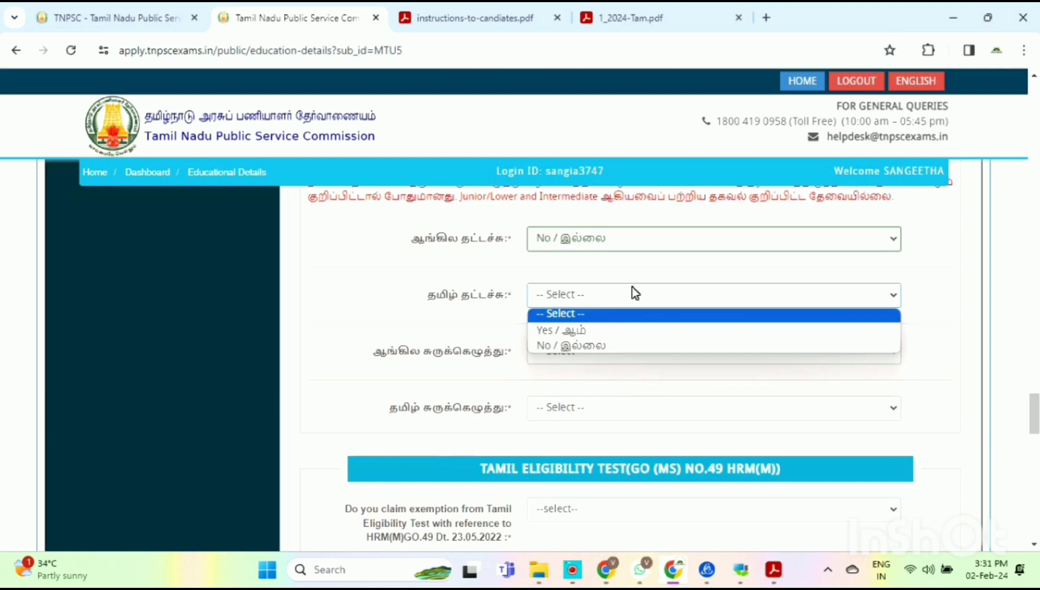
left_click(606, 346)
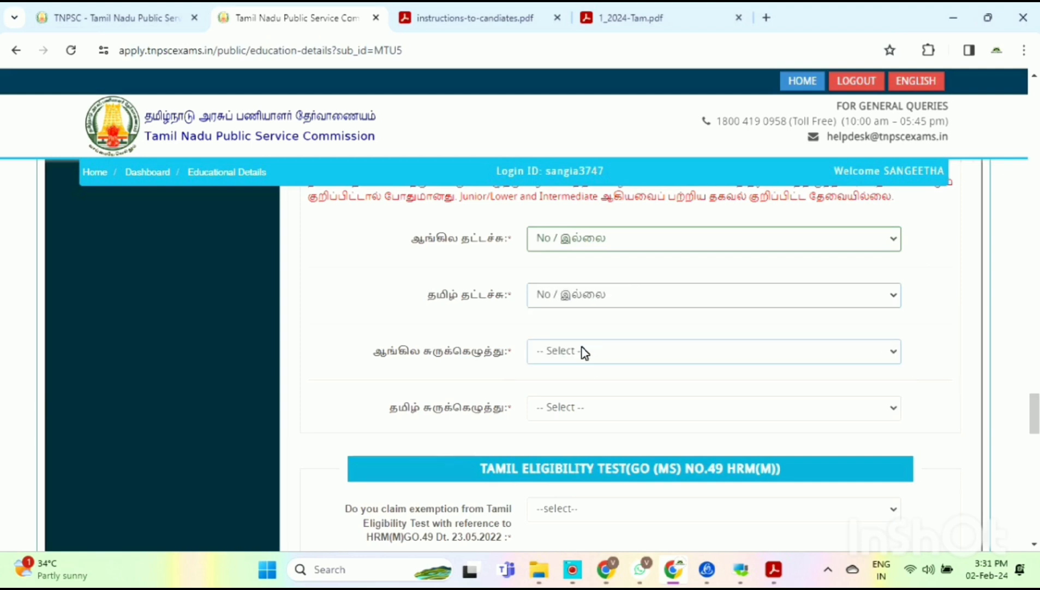
left_click(583, 351)
left_click(559, 410)
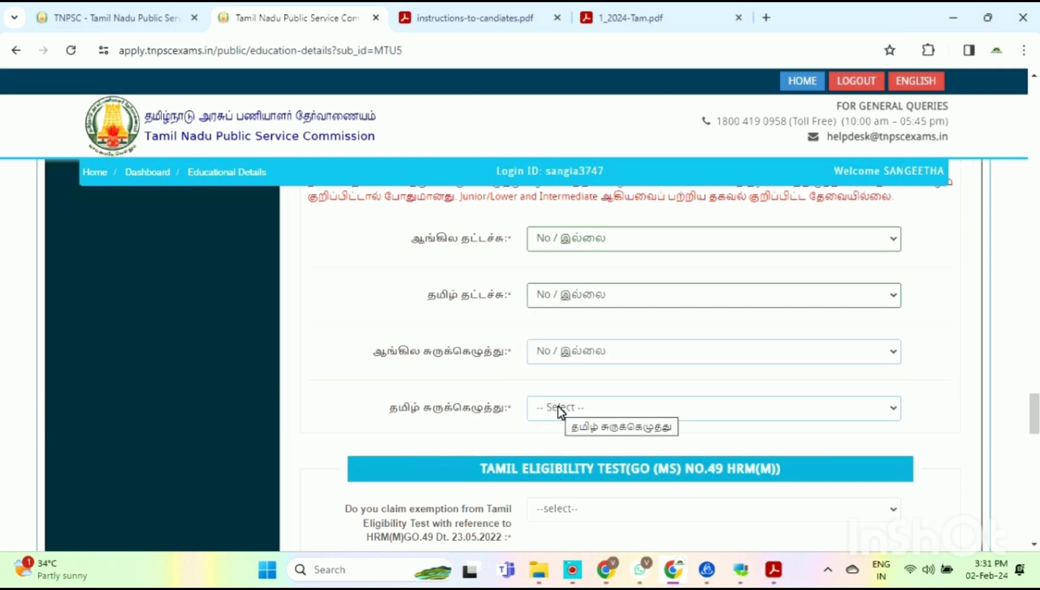
left_click(558, 407)
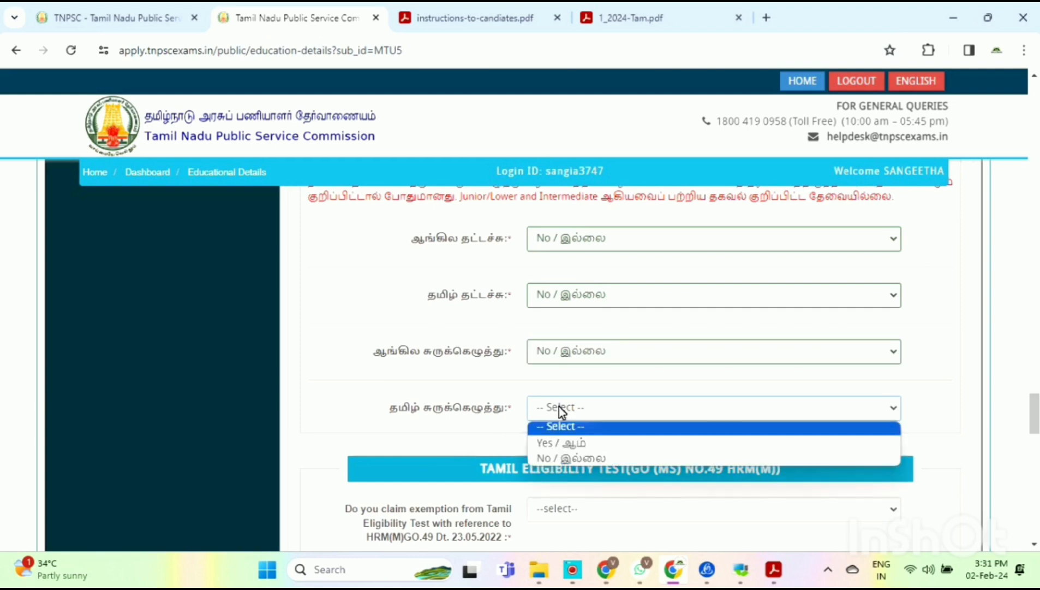
left_click(552, 458)
- Answer No to claiming exemption from the Tamil Eligibility Test
scroll(617, 390, "down", 4)
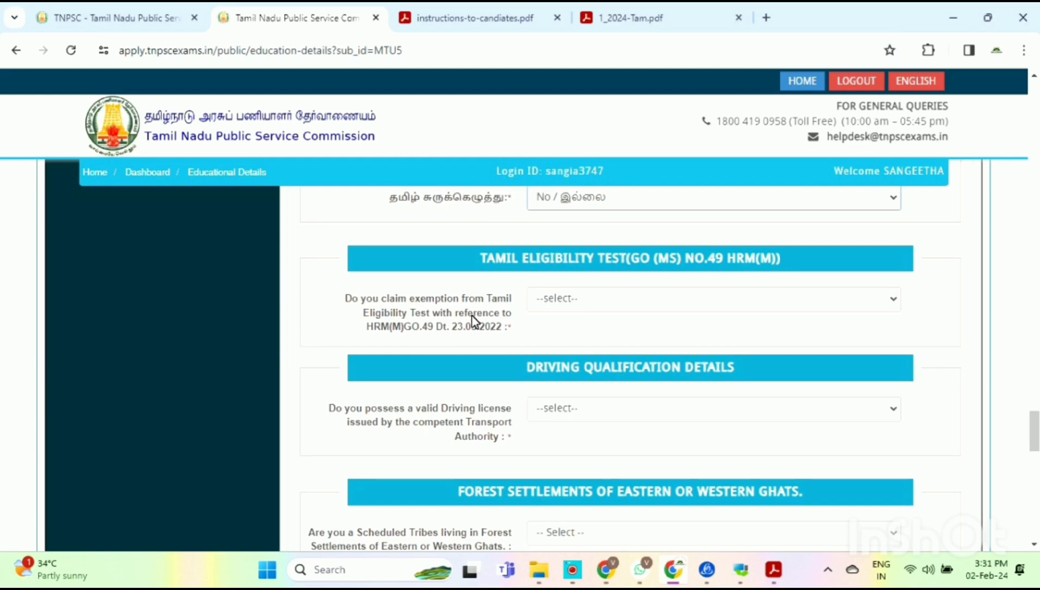
left_click(576, 298)
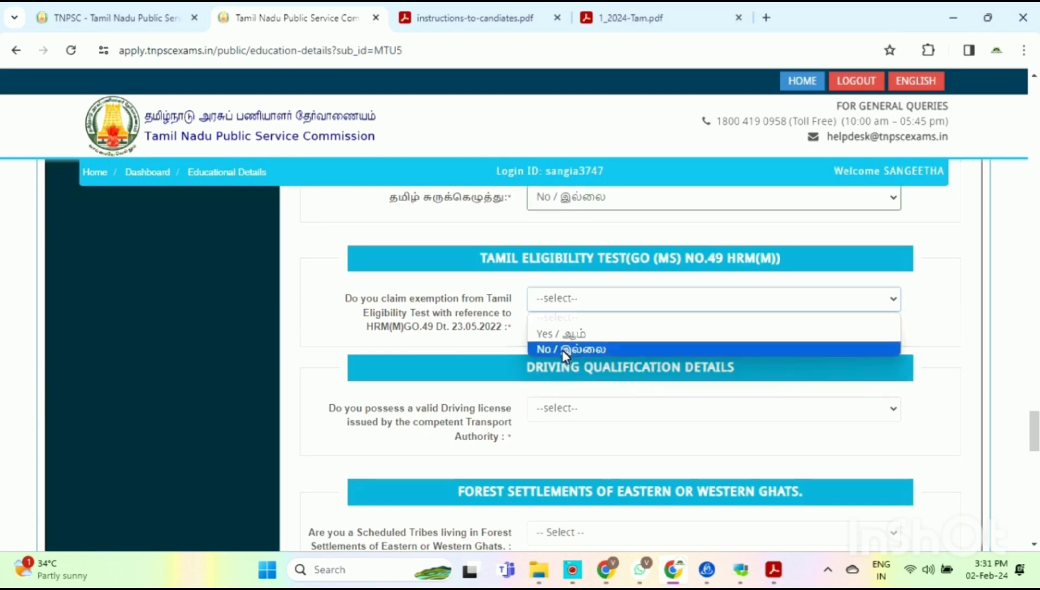
left_click(564, 350)
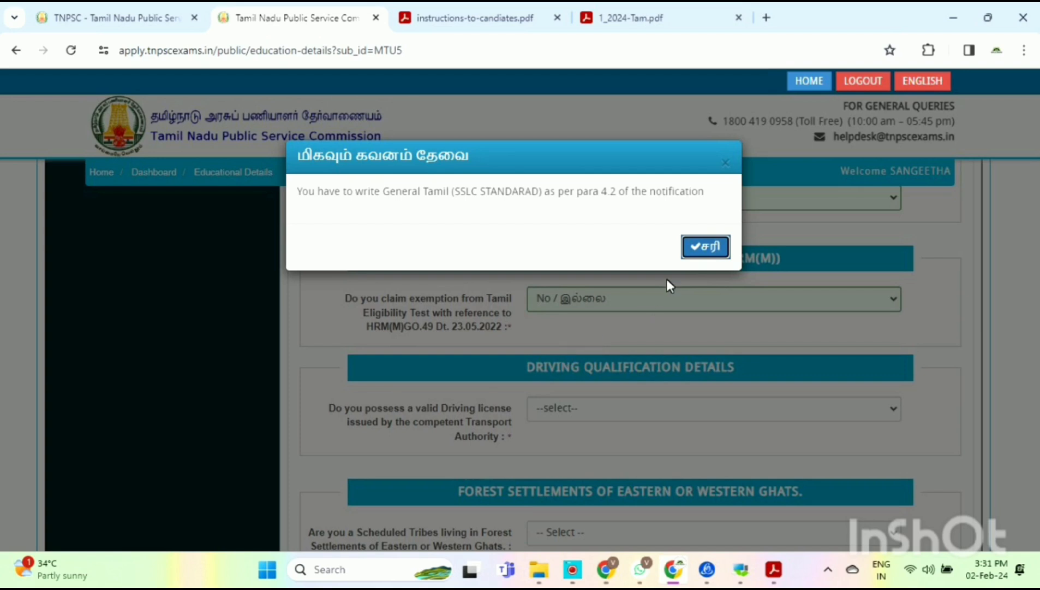
- Try answering Yes to the Tamil Eligibility Test exemption, then revert the answer to No
left_click(706, 249)
left_click(645, 299)
left_click(621, 335)
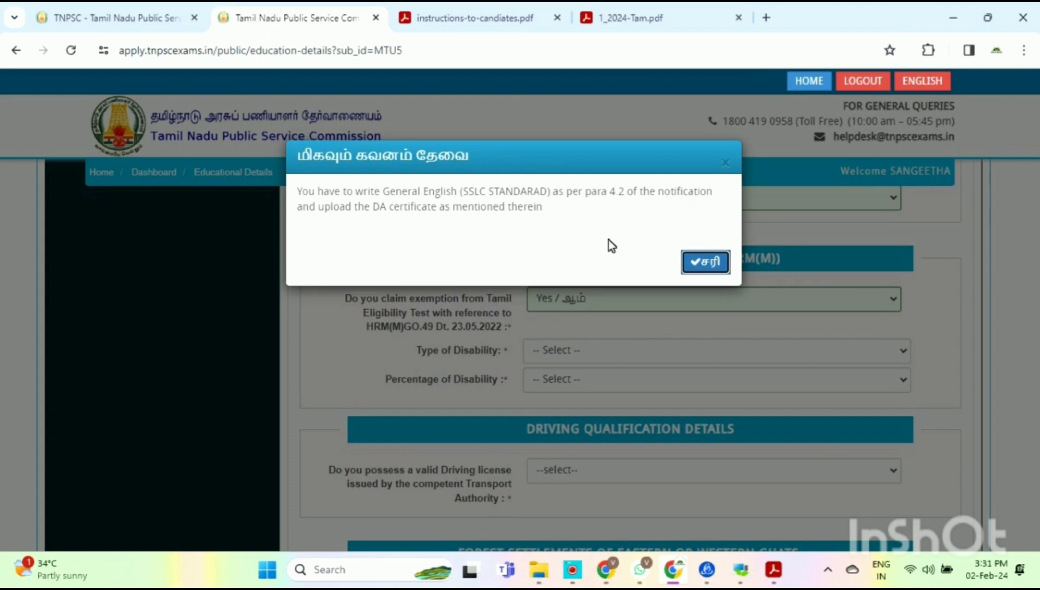
left_click(706, 261)
left_click(634, 308)
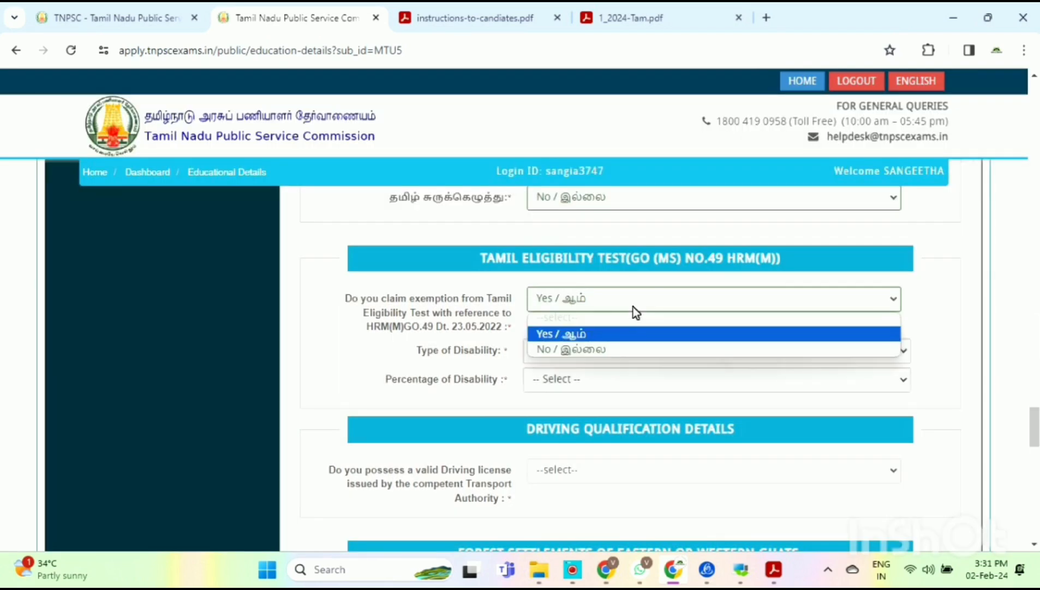
left_click(599, 349)
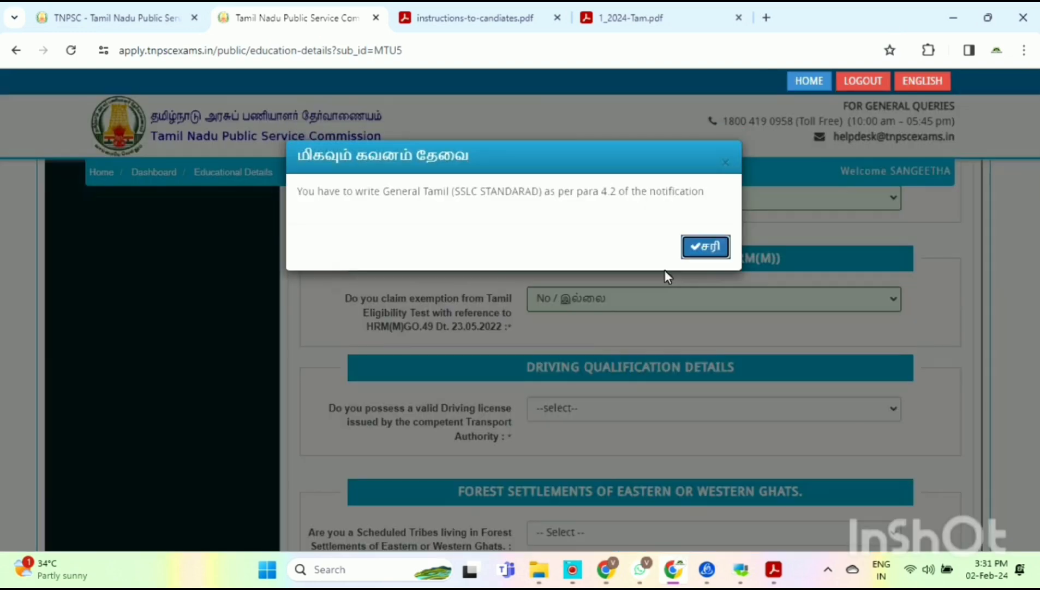
left_click(719, 249)
- Answer No to possessing a valid driving licence issued by the competent Transport Authority
scroll(1035, 431, "down", 2)
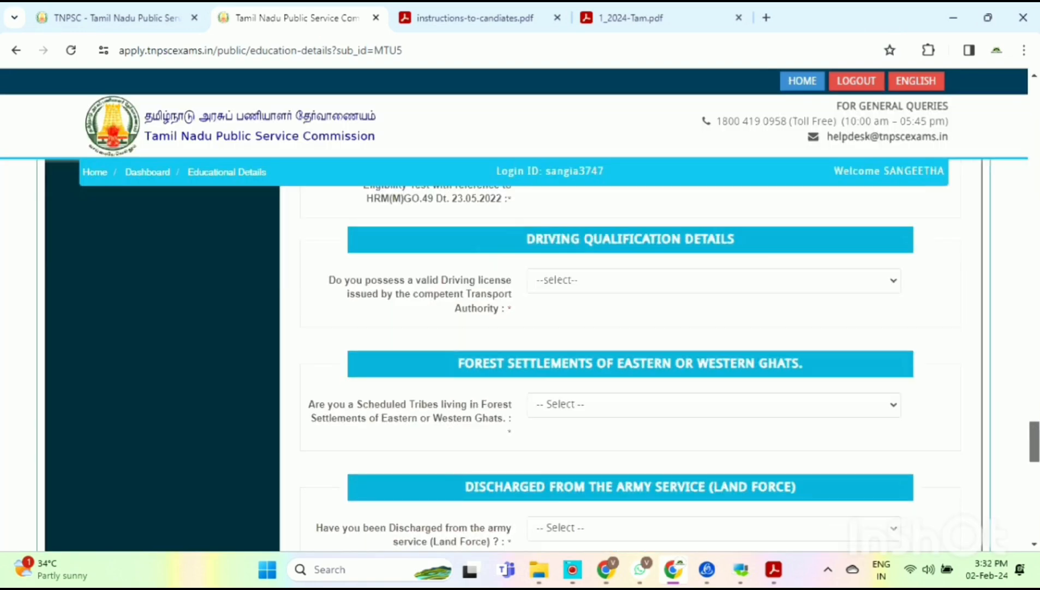
left_click(631, 268)
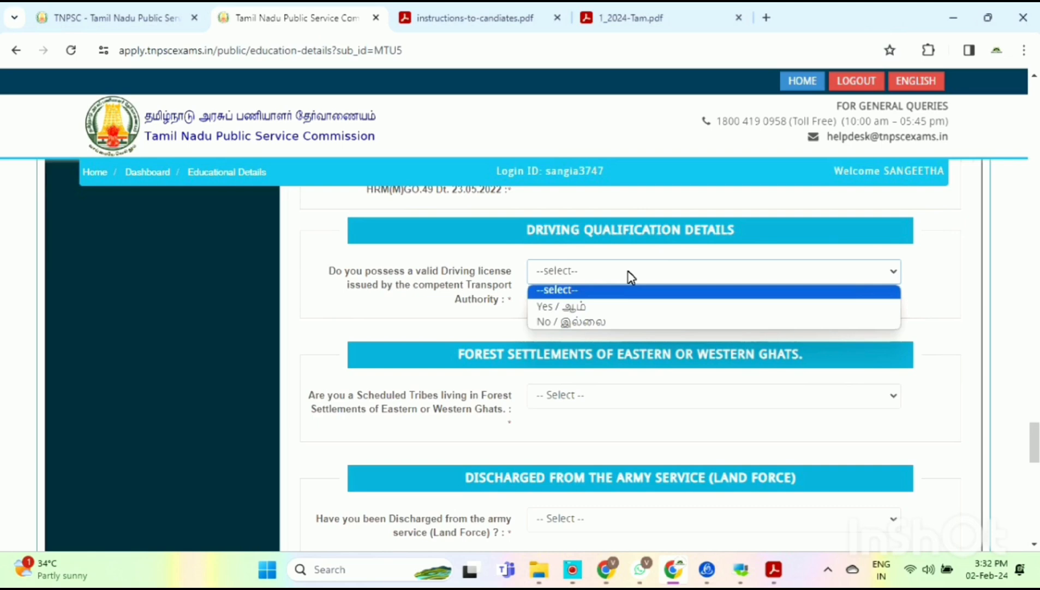
left_click(599, 322)
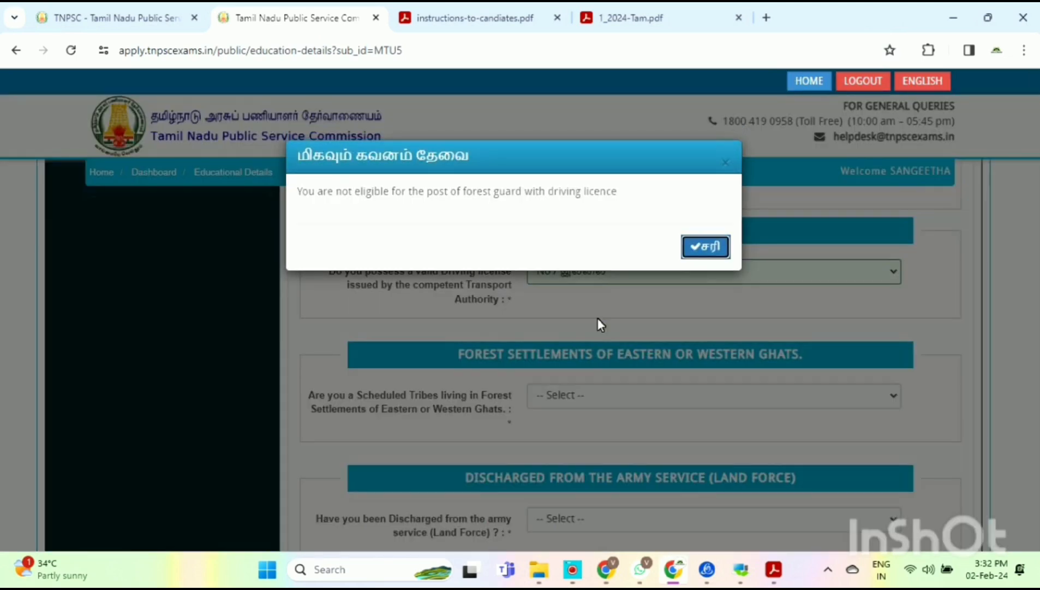
left_click(709, 248)
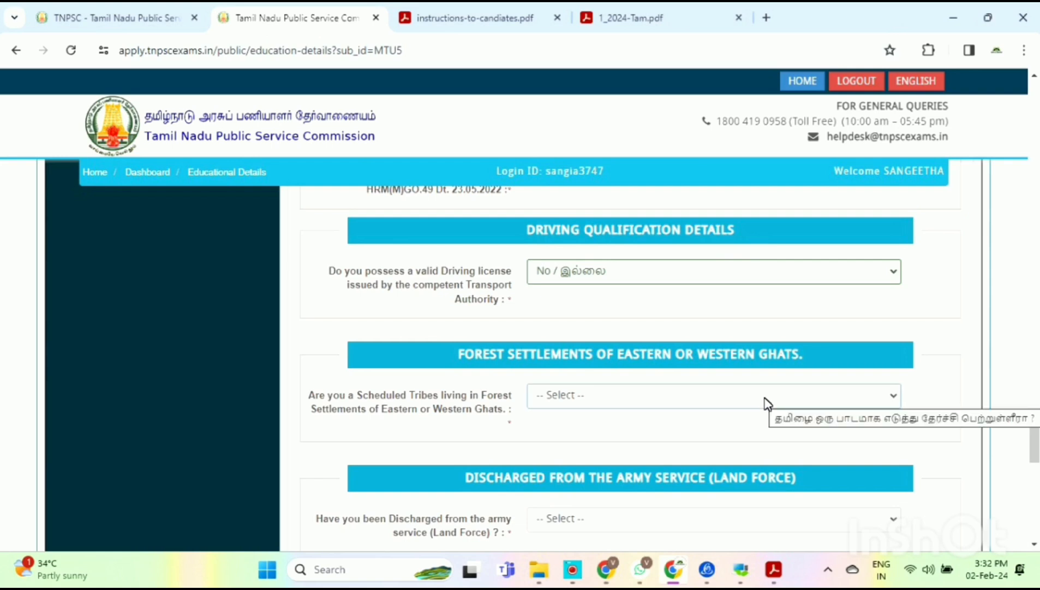
- Answer No to being a Scheduled Tribe living in forest settlements of the Eastern or Western Ghats
left_click(766, 402)
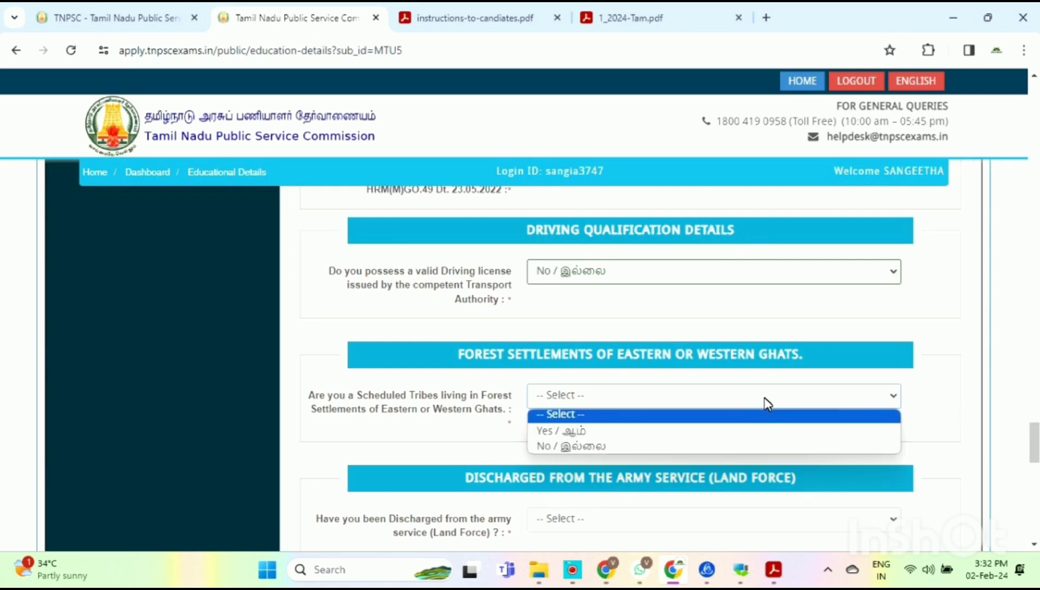
left_click(727, 446)
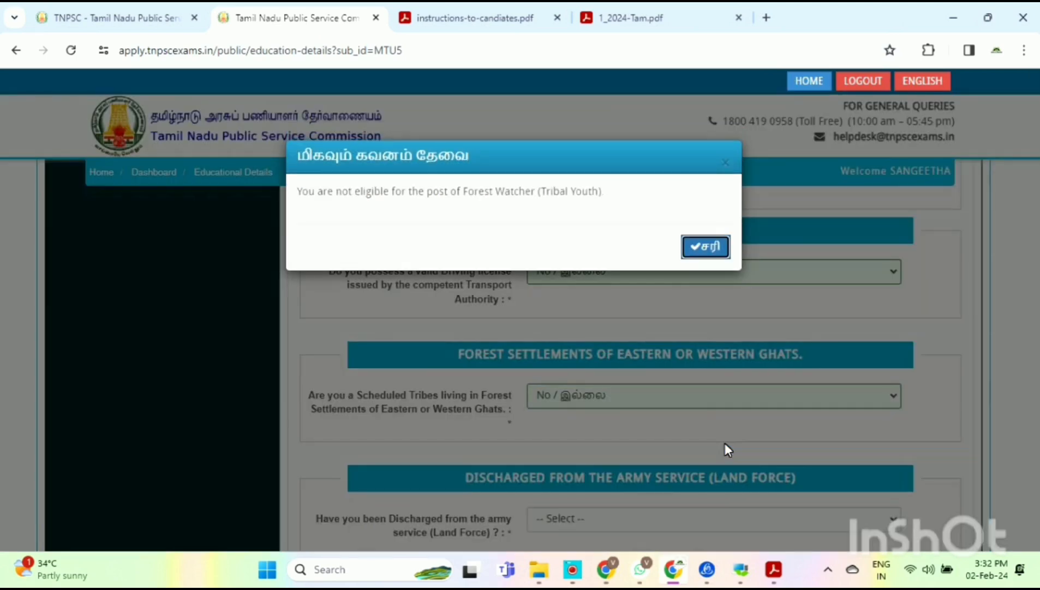
left_click(713, 247)
- Answer No to having been discharged from army service and tick the declaration that the entered details are correct
scroll(681, 239, "down", 4)
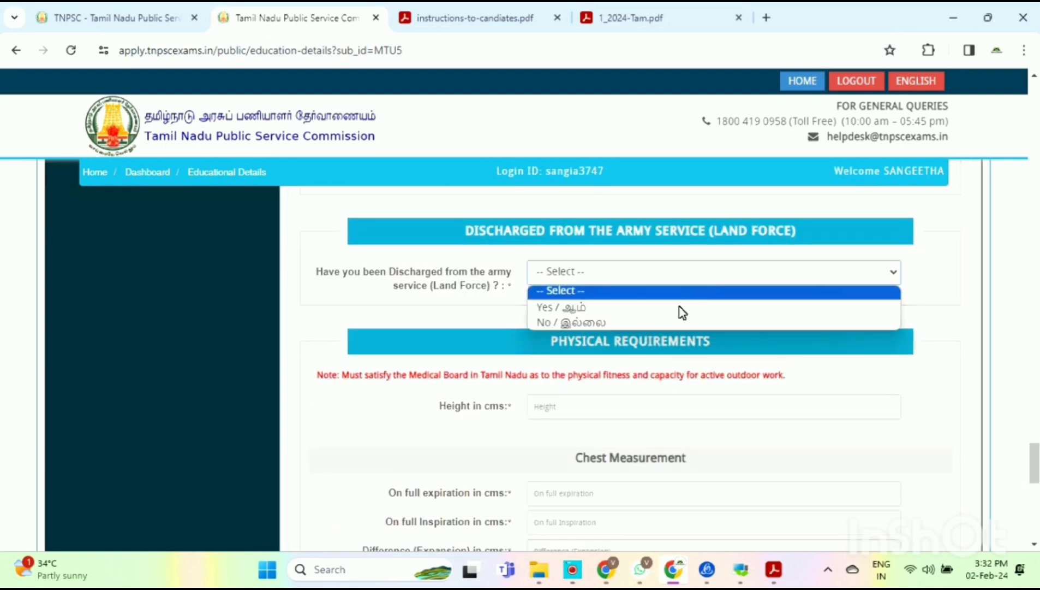
left_click(665, 322)
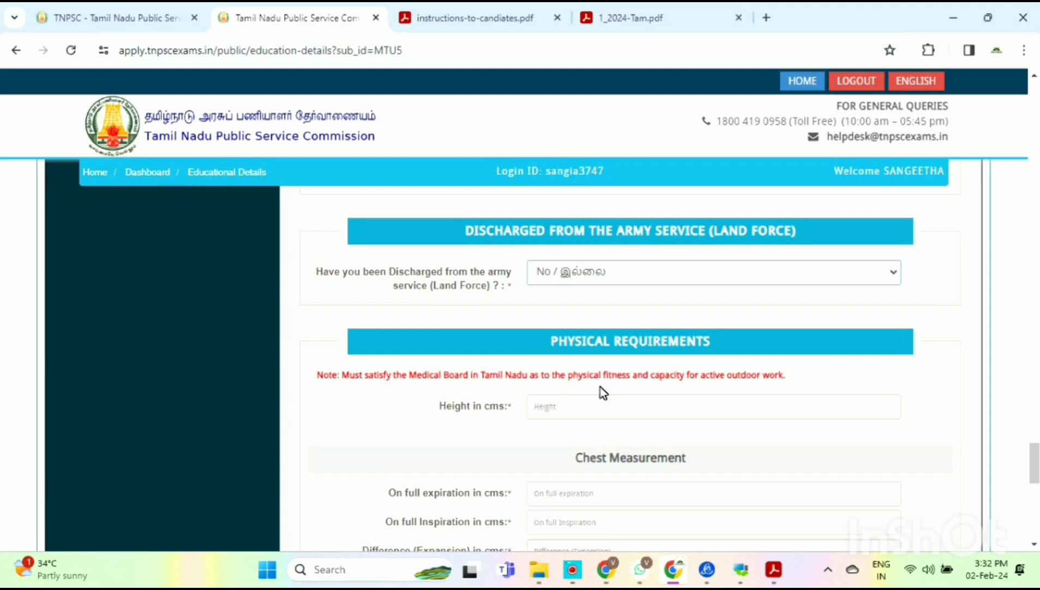
left_click(756, 413)
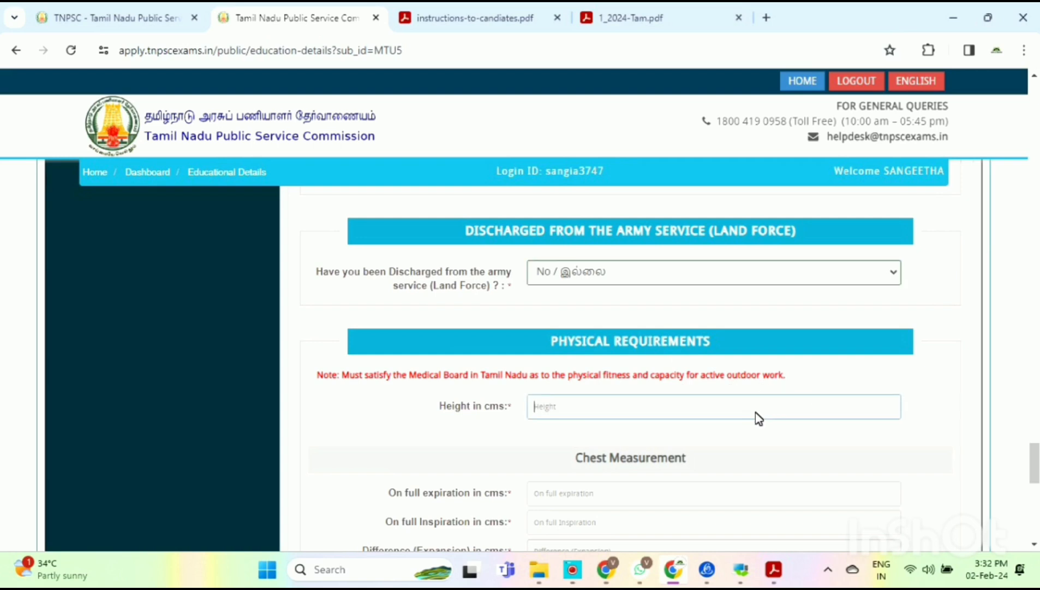
left_click(1035, 490)
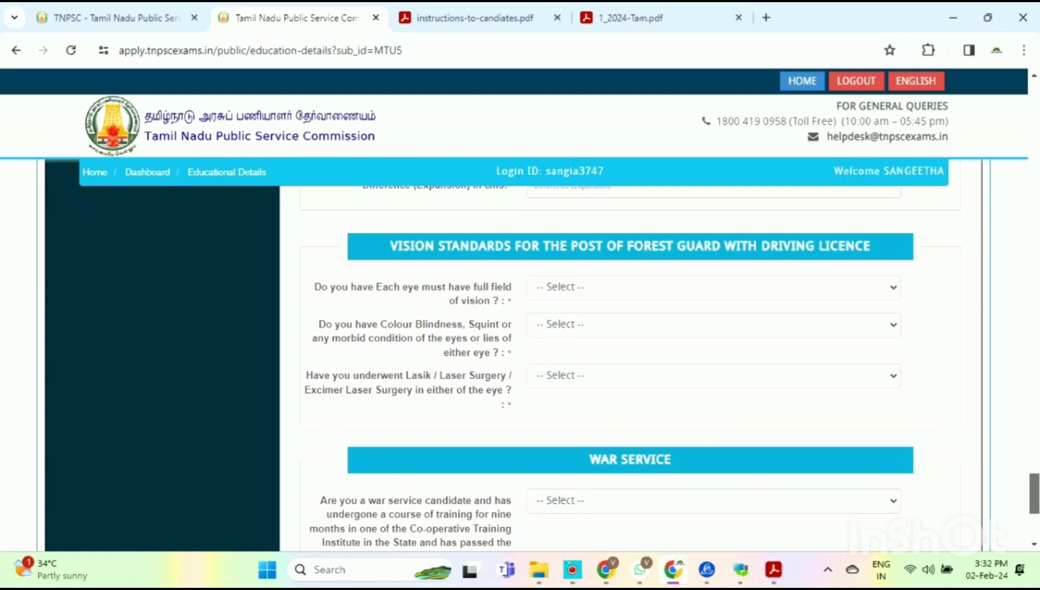
scroll(670, 369, "down", 4)
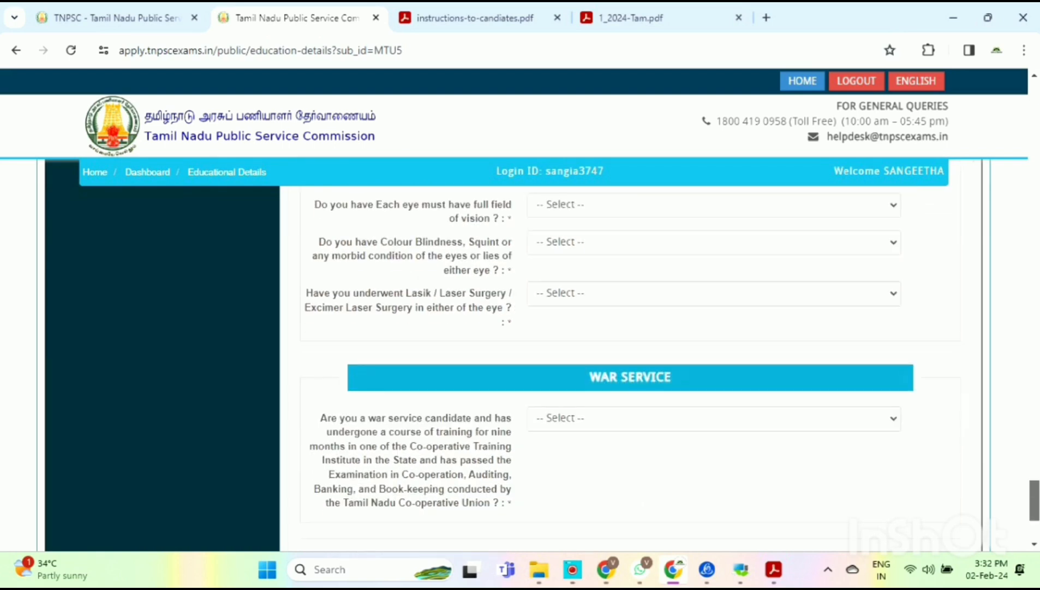
scroll(670, 370, "down", 2)
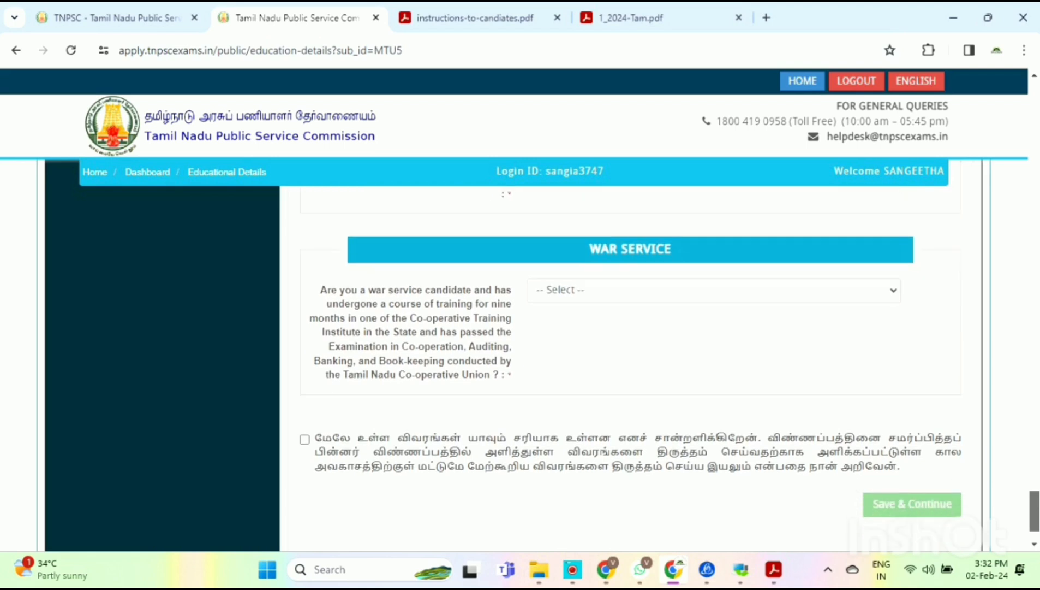
left_click(305, 376)
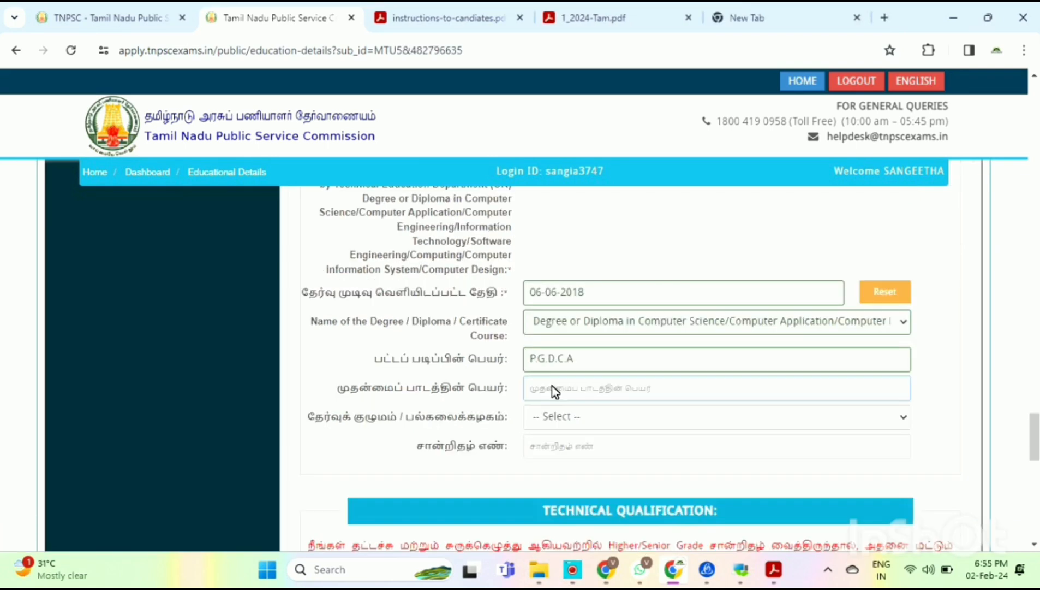
- Set the main subject to COMPUTER APPLICATIONS and select Madurai Kamaraj University as the examining university
type("COMPUTER APPLICATIONS")
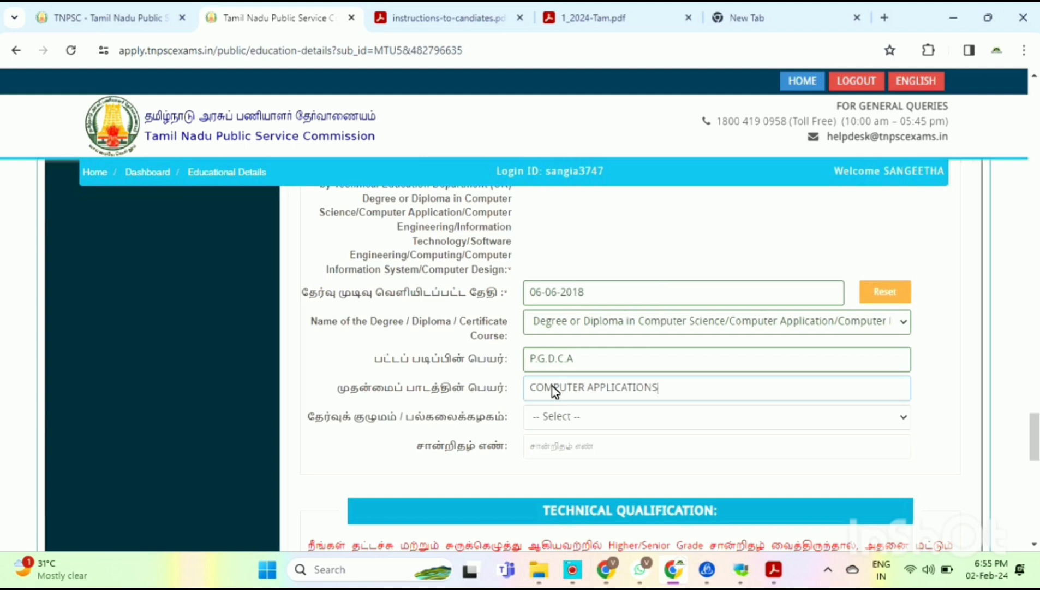
left_click(541, 416)
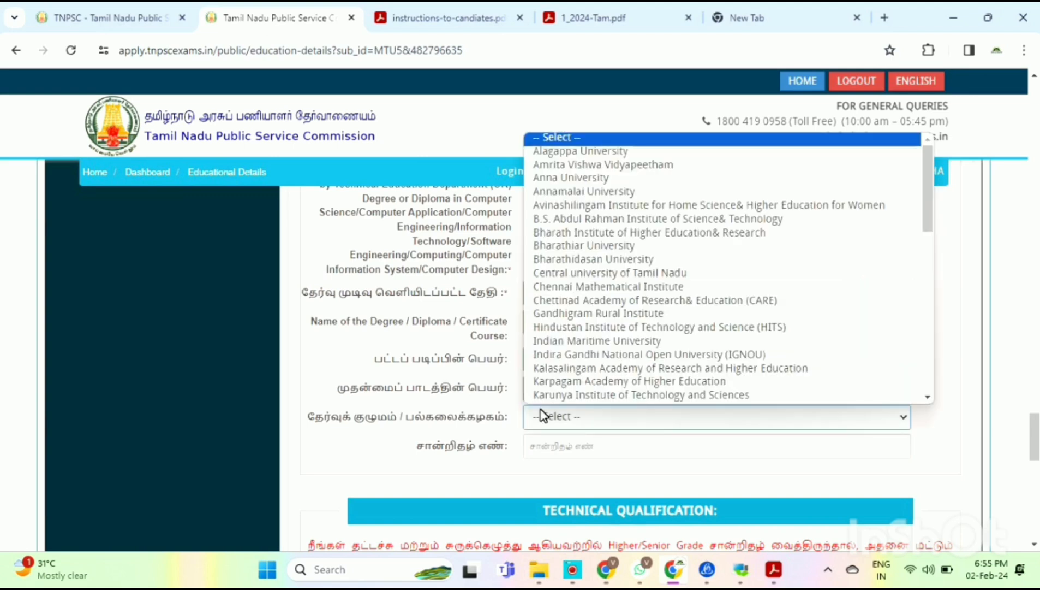
type("ma")
key("Down")
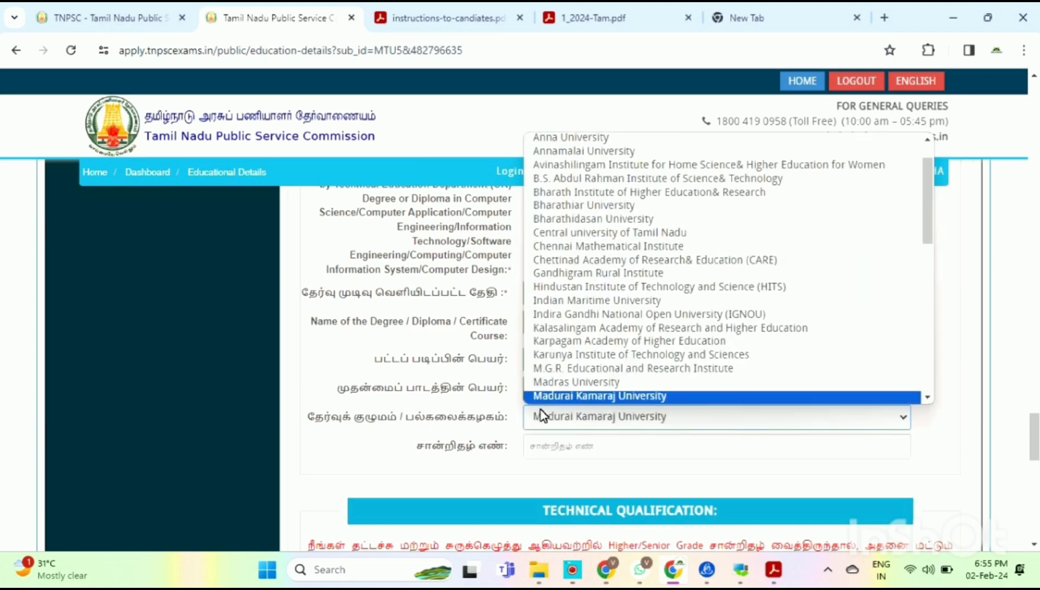
key("Return")
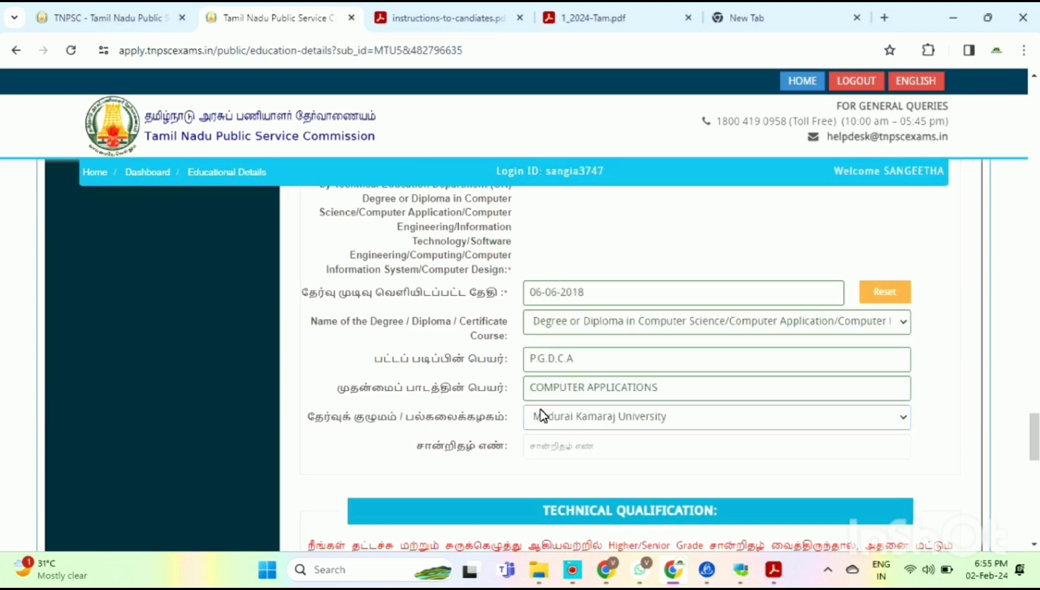
- Enter the course's certificate number
left_click(649, 445)
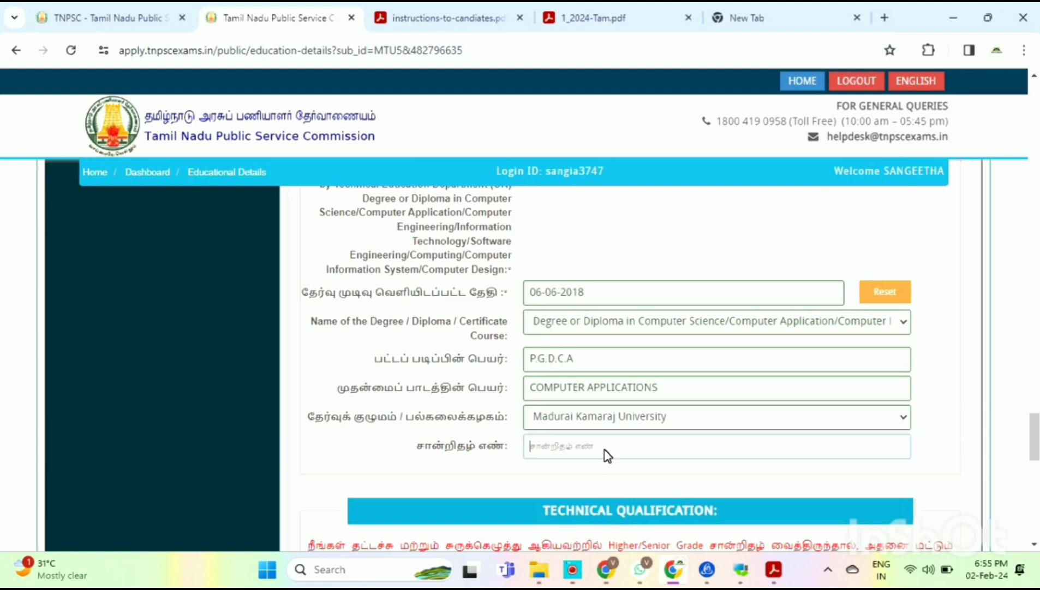
- Answer No for the English typewriting and Tamil typewriting qualifications
scroll(1030, 431, "down", 4)
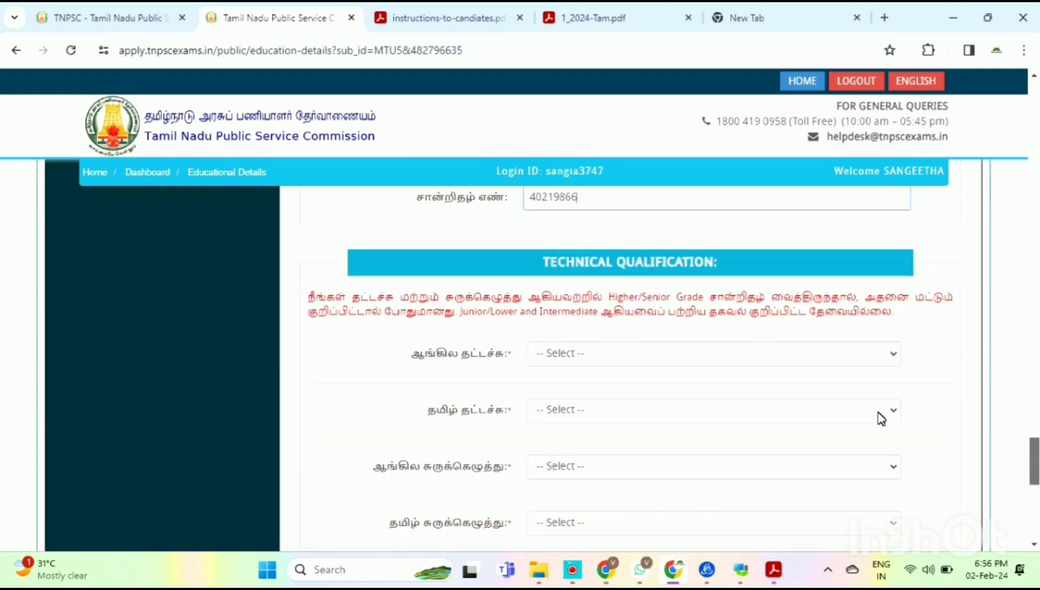
left_click(618, 356)
left_click(562, 393)
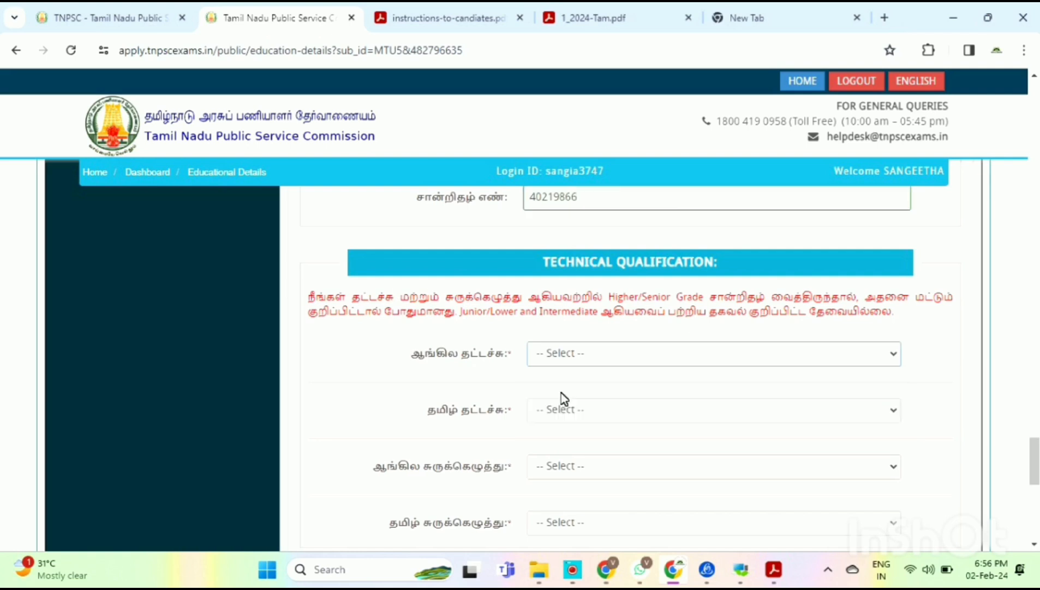
left_click(569, 382)
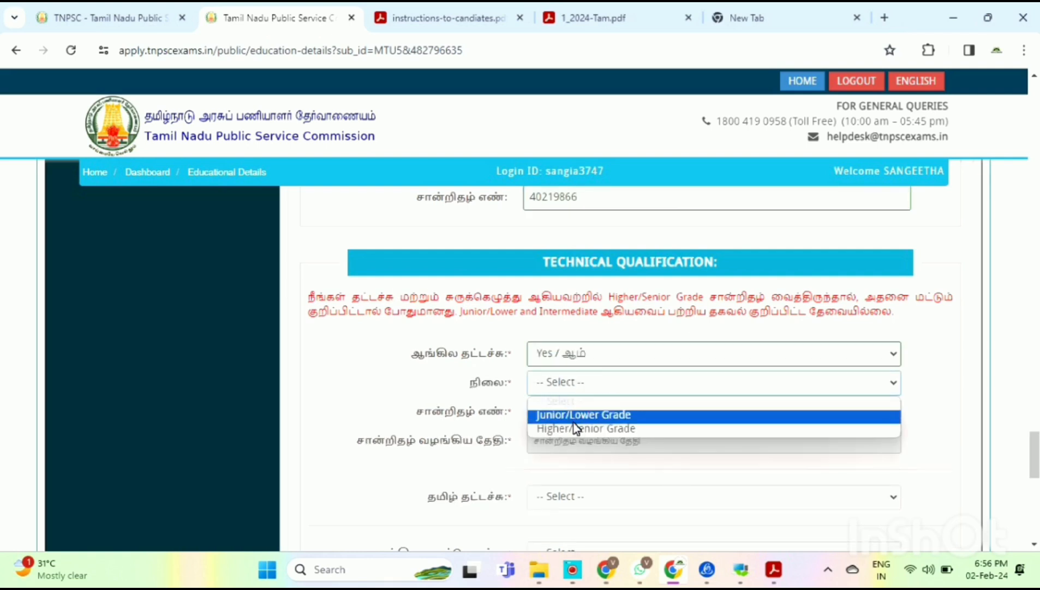
left_click(576, 429)
left_click(697, 444)
left_click(578, 354)
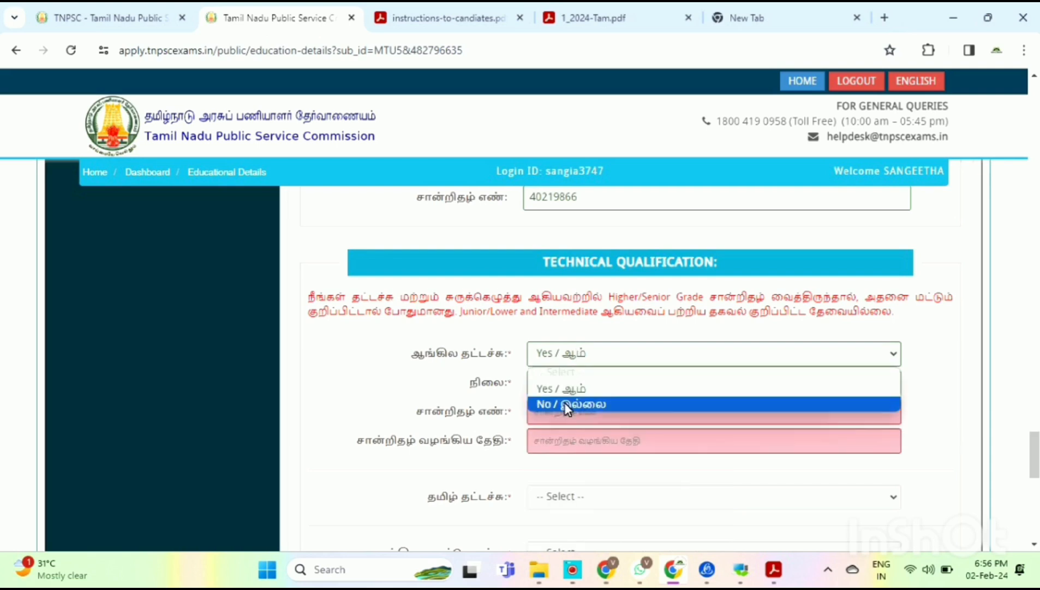
left_click(568, 404)
left_click(648, 409)
left_click(564, 459)
- Answer No for the English shorthand and Tamil shorthand qualifications
left_click(557, 466)
left_click(559, 501)
scroll(562, 491, "down", 3)
left_click(574, 281)
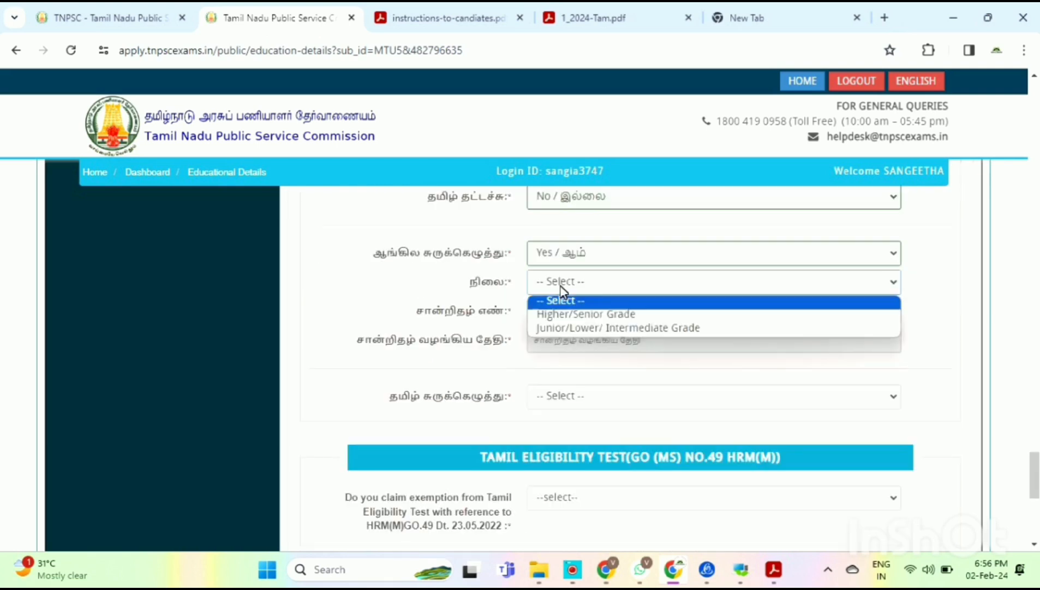
left_click(571, 314)
left_click(559, 337)
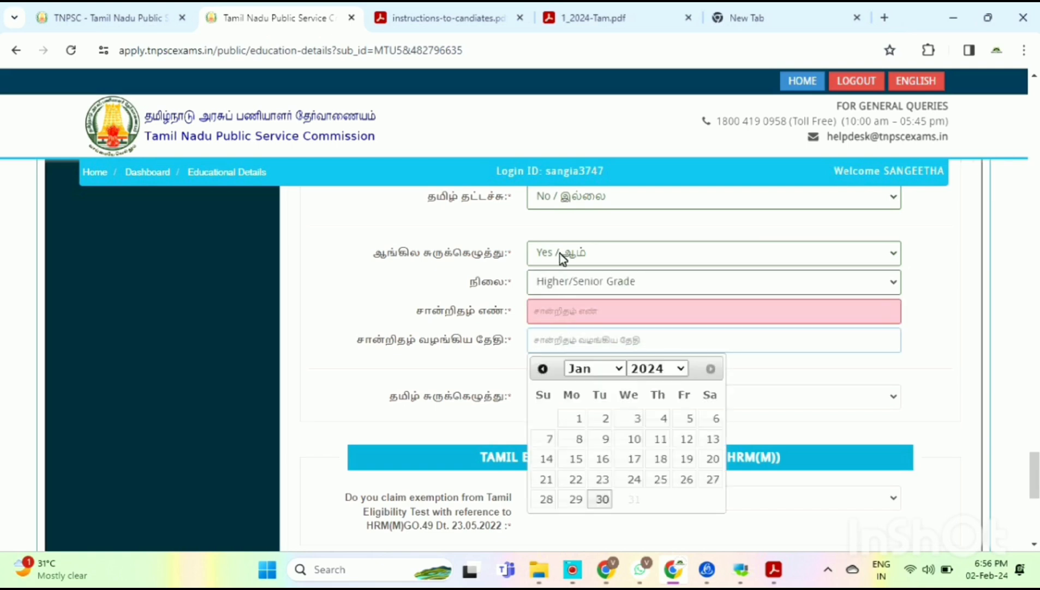
left_click(559, 254)
left_click(571, 298)
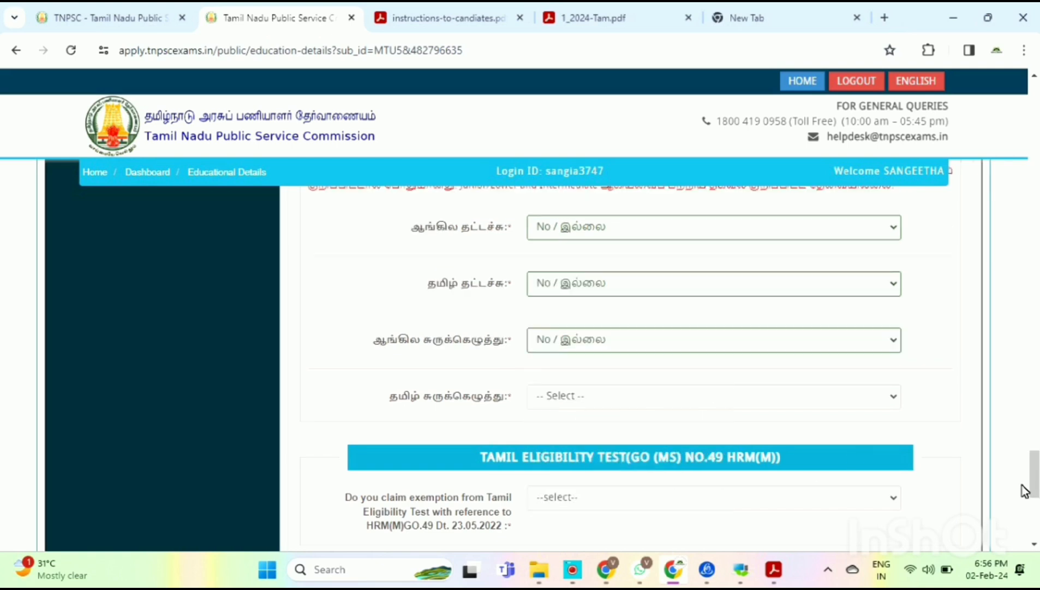
left_click(661, 393)
left_click(606, 443)
scroll(606, 443, "down", 2)
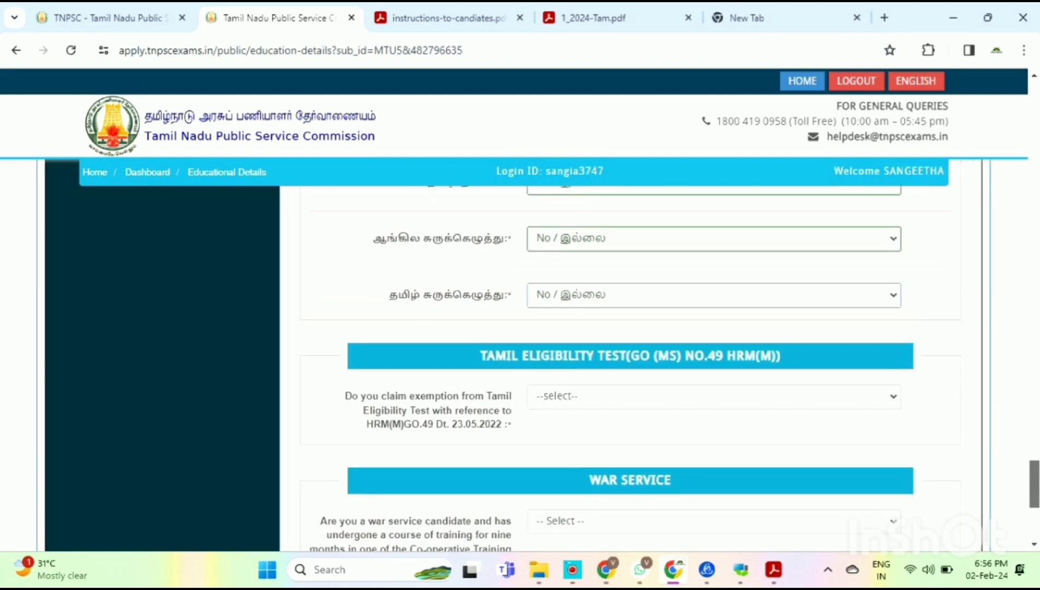
- Answer No to claiming exemption from the Tamil Eligibility Test
scroll(509, 371, "down", 1)
left_click(565, 321)
left_click(567, 368)
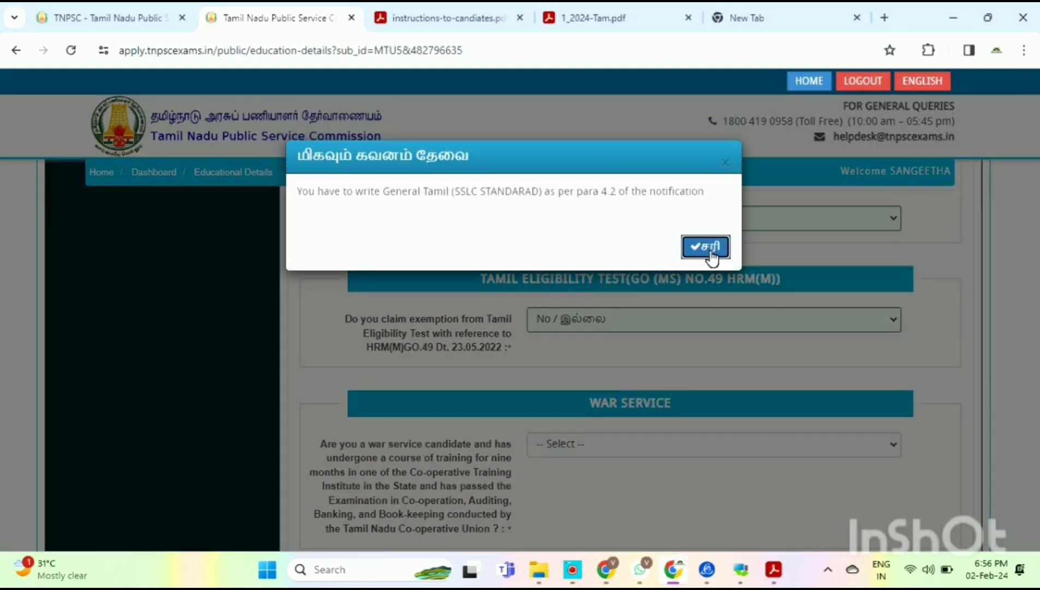
left_click(711, 254)
- Answer No to the war service candidate question and tick the declaration checkbox
scroll(1024, 460, "down", 3)
left_click(645, 288)
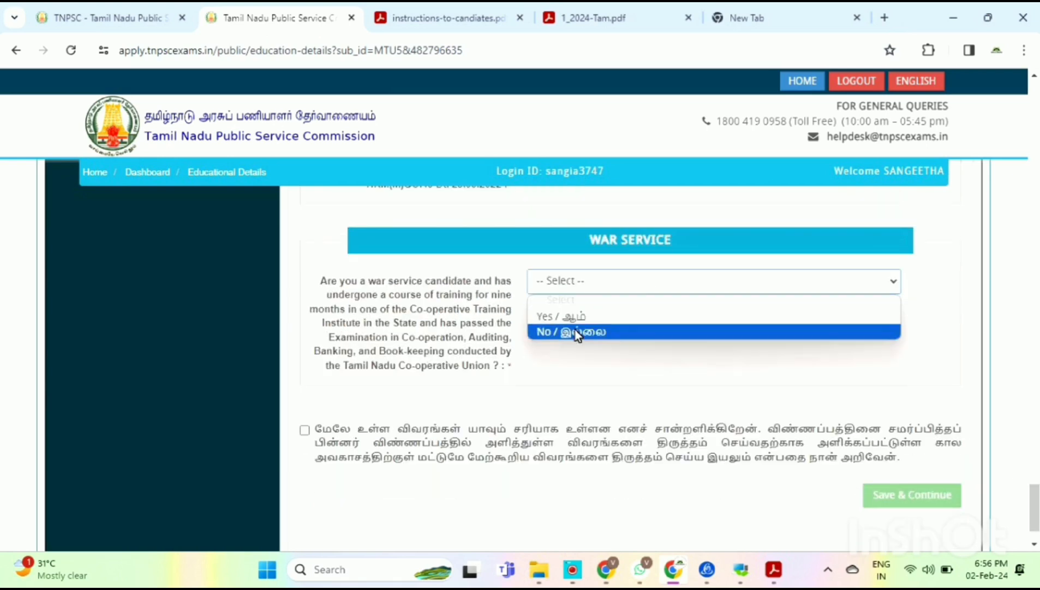
left_click(578, 332)
left_click(305, 431)
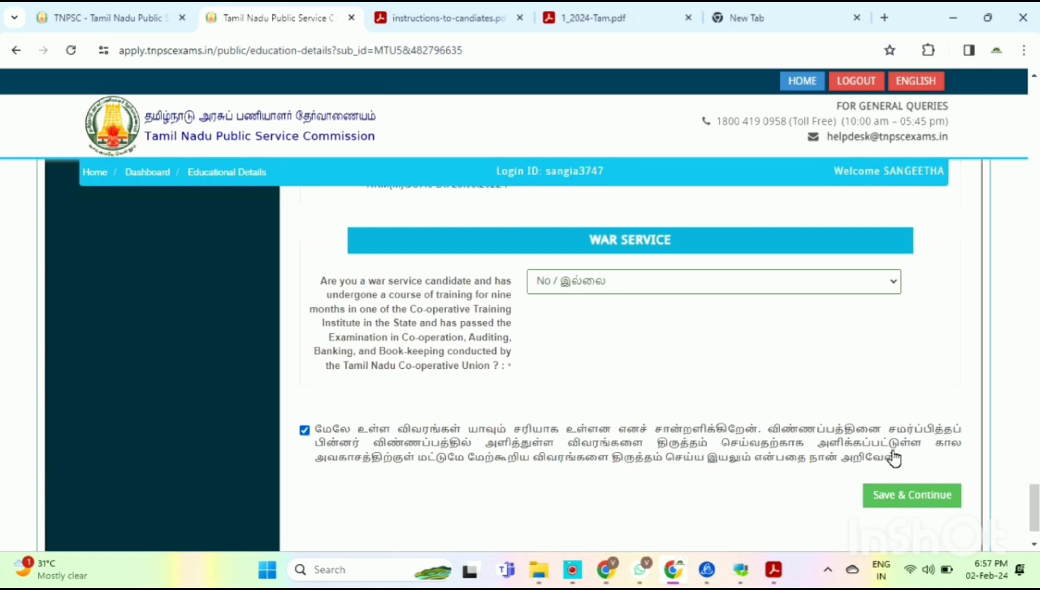
- Try to save and continue the educational details form
left_click_drag(327, 280, 514, 367)
left_click(656, 368)
left_click(916, 491)
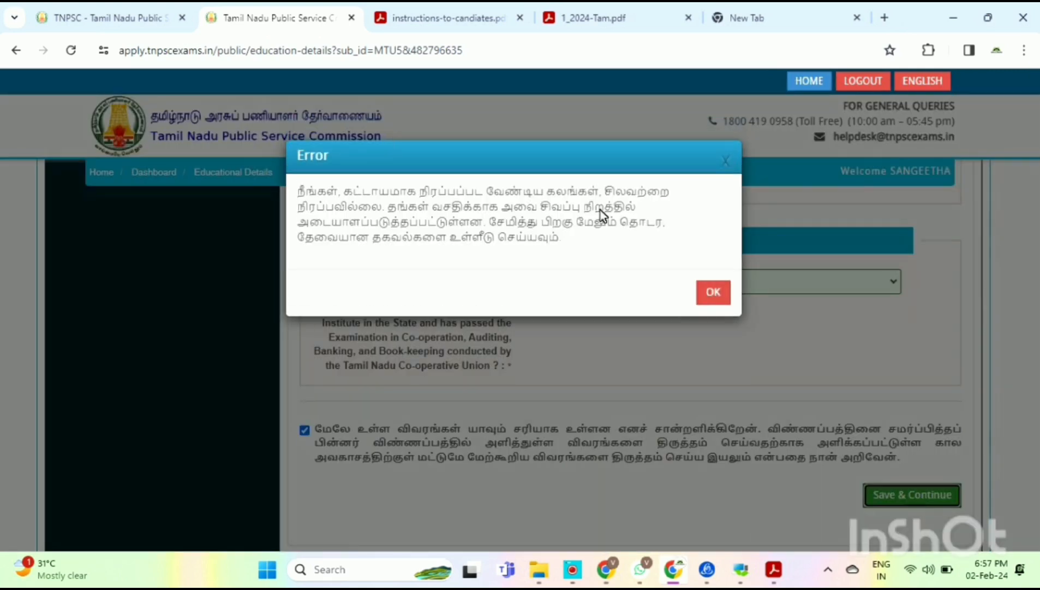
left_click(706, 295)
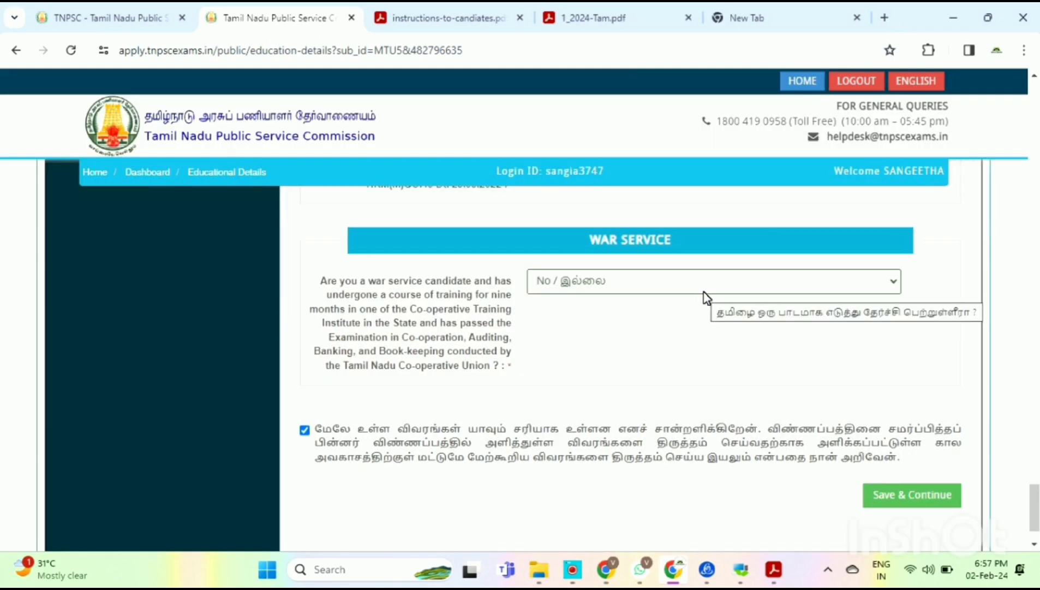
- Answer No for the co-operative training qualification question
left_click_drag(1034, 507, 1035, 444)
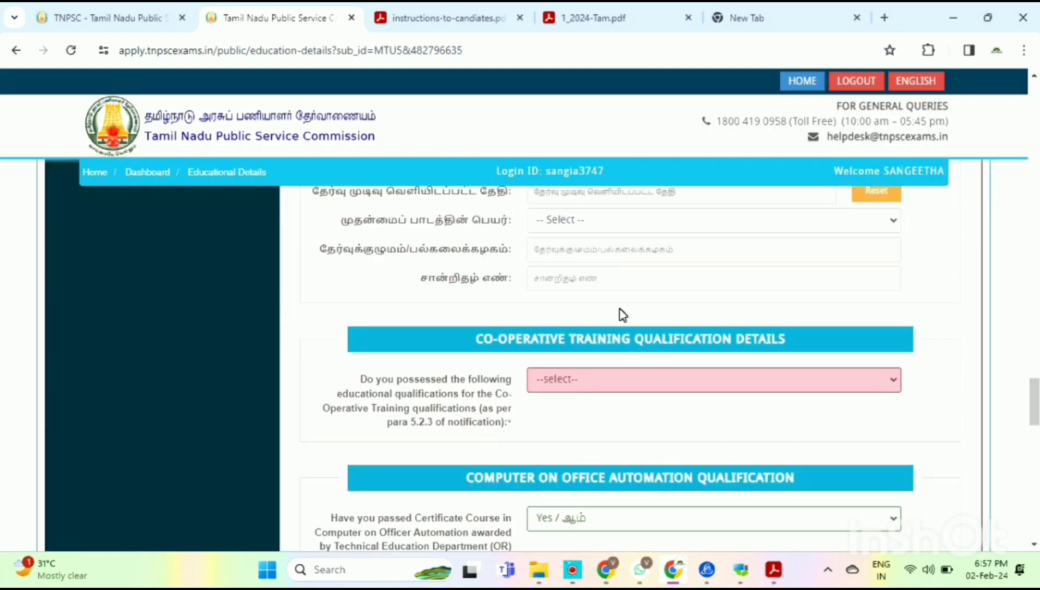
left_click(625, 379)
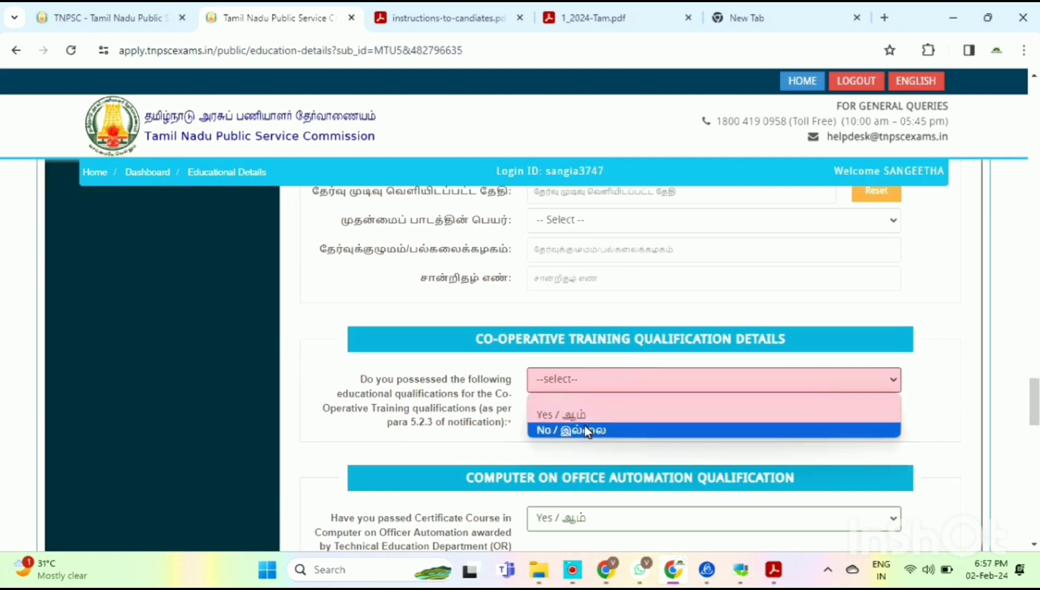
left_click(625, 427)
left_click(710, 246)
- Save and continue the educational details form, accepting the accuracy warning
left_click_drag(1034, 404, 1039, 528)
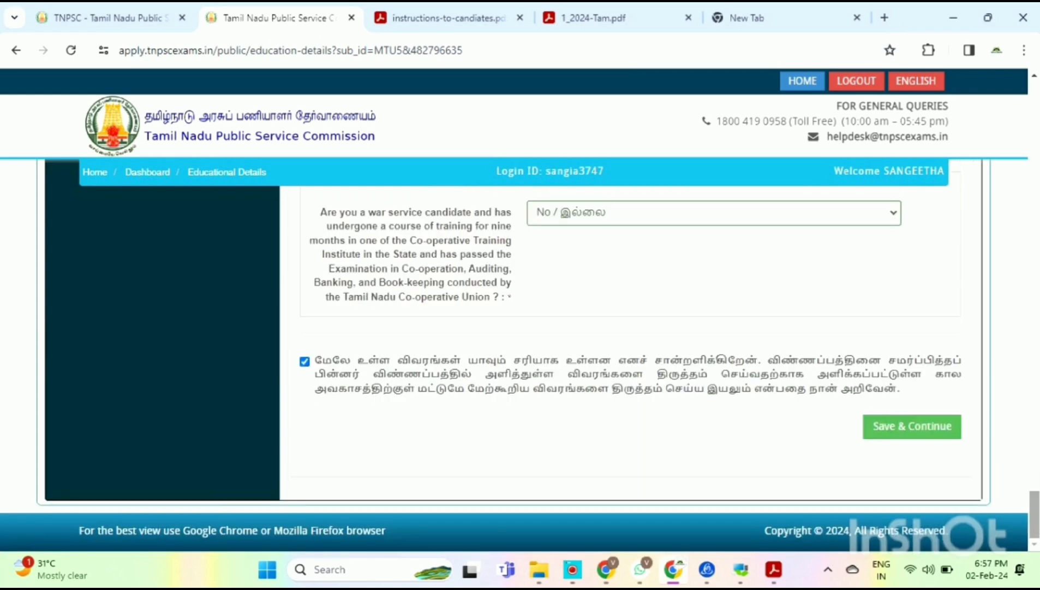
left_click(906, 428)
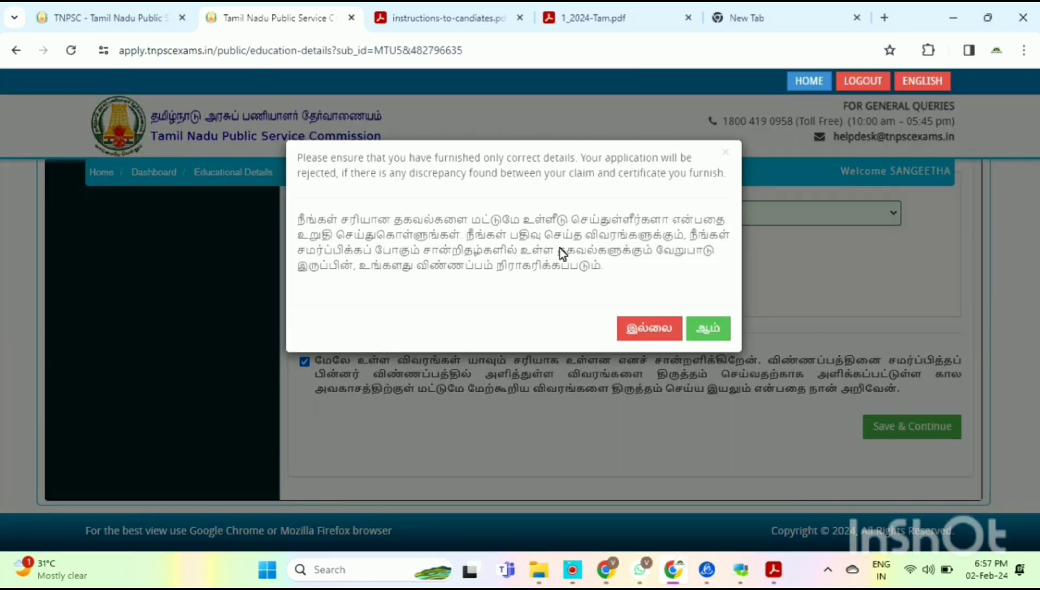
left_click(709, 331)
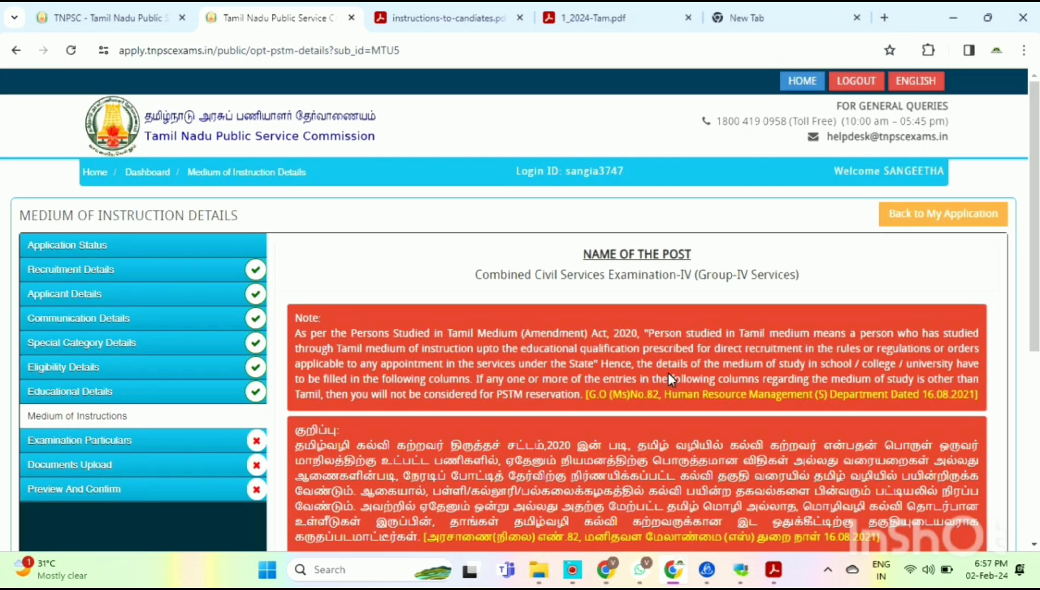
- Answer No (இல்லை) to claiming PSTM reservation and accept the confirmation
scroll(637, 355, "down", 2)
left_click_drag(296, 345, 724, 364)
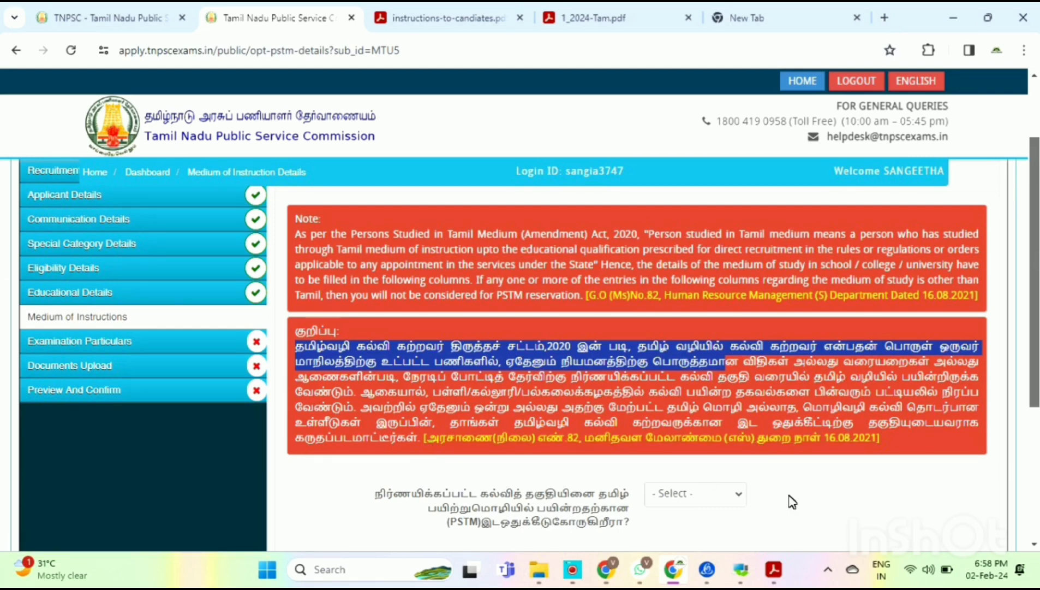
left_click(907, 471)
scroll(662, 382, "down", 3)
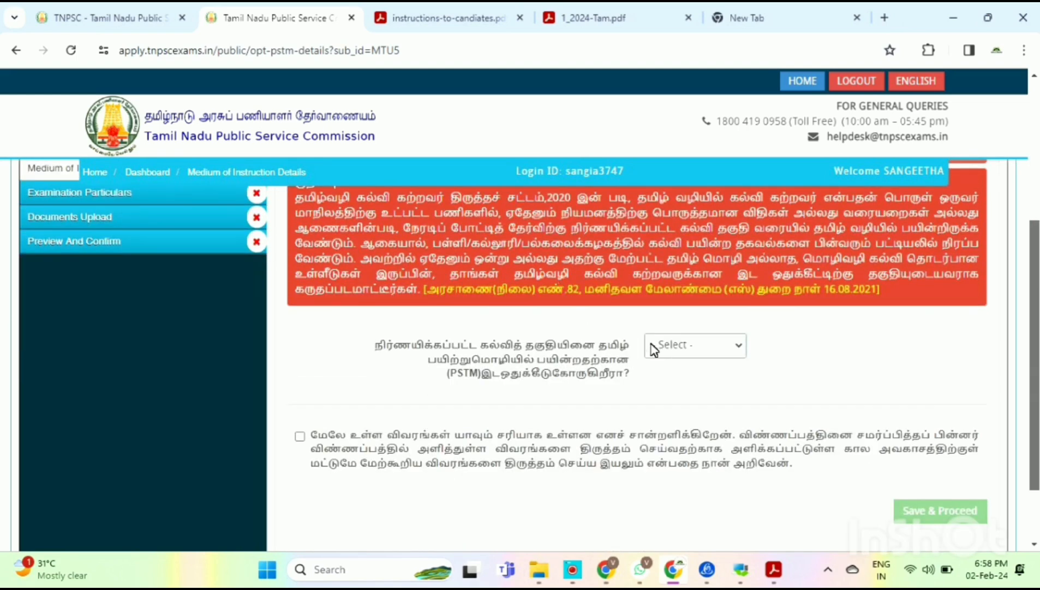
left_click(694, 345)
left_click(658, 395)
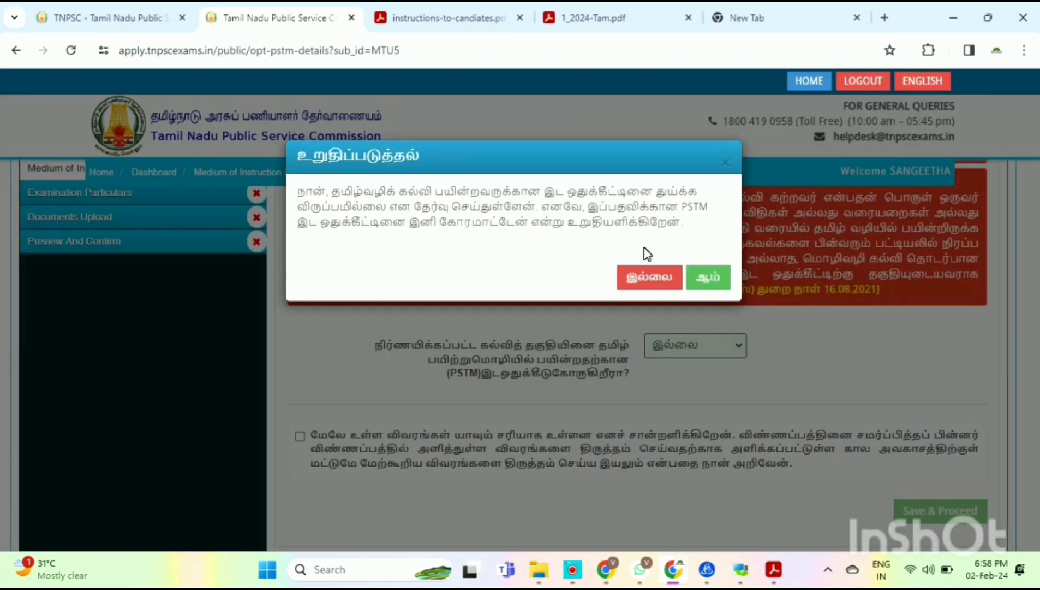
left_click(708, 279)
- Change the PSTM reservation answer to Yes (ஆம்)
left_click_drag(404, 228, 744, 311)
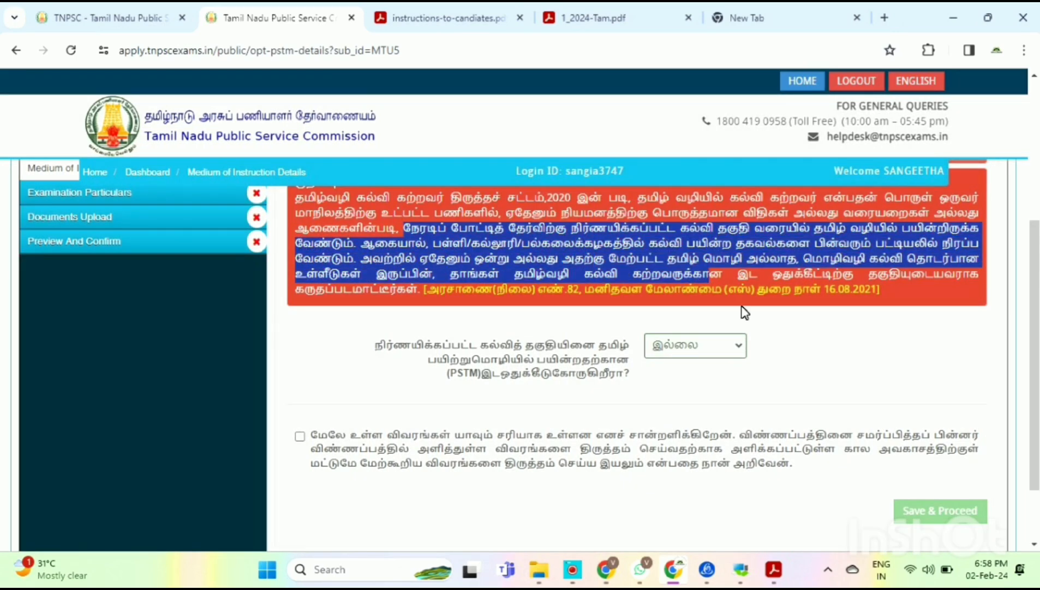
left_click(696, 345)
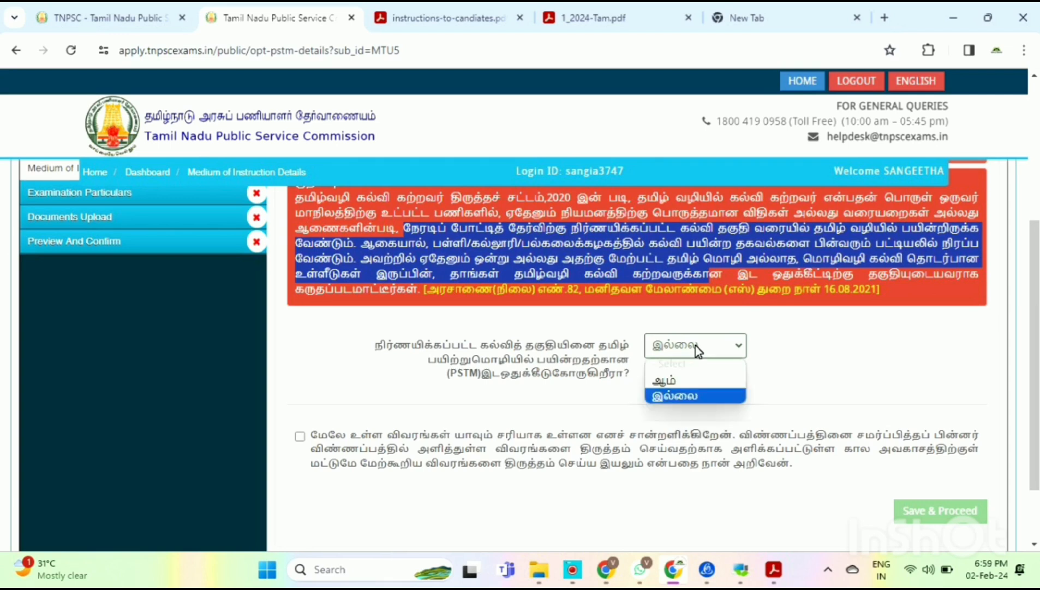
left_click(677, 379)
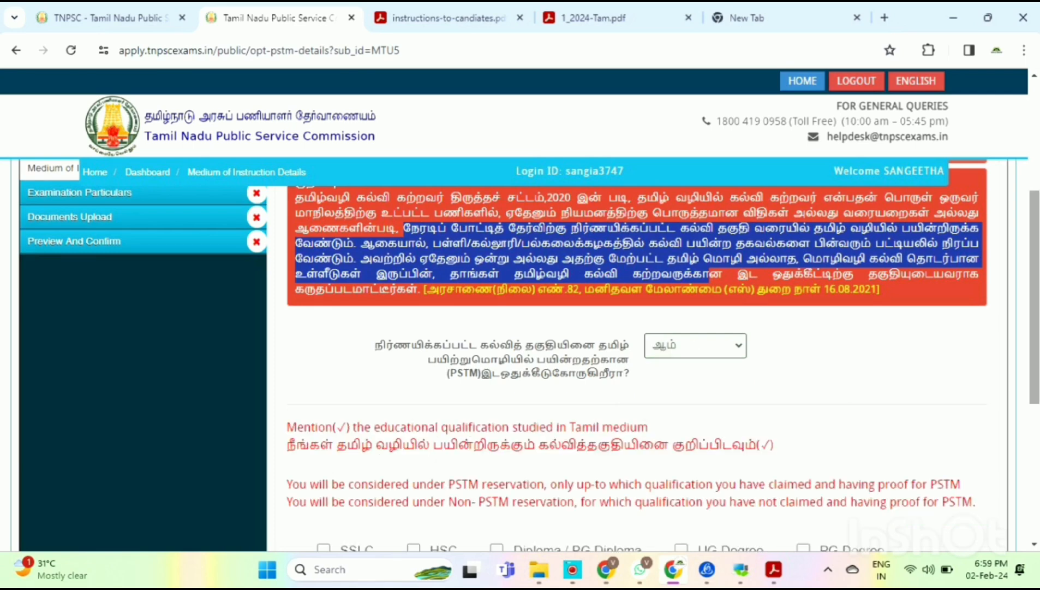
- Select SSLC and HSC as qualifications studied in Tamil medium and open the certificate details
scroll(655, 426, "down", 3)
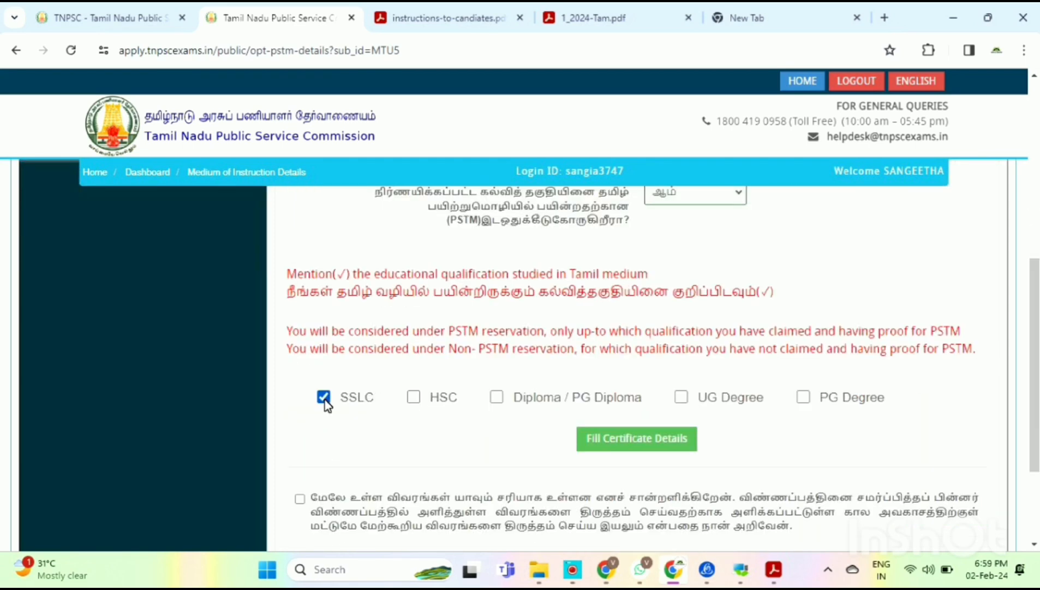
left_click(417, 400)
left_click(663, 439)
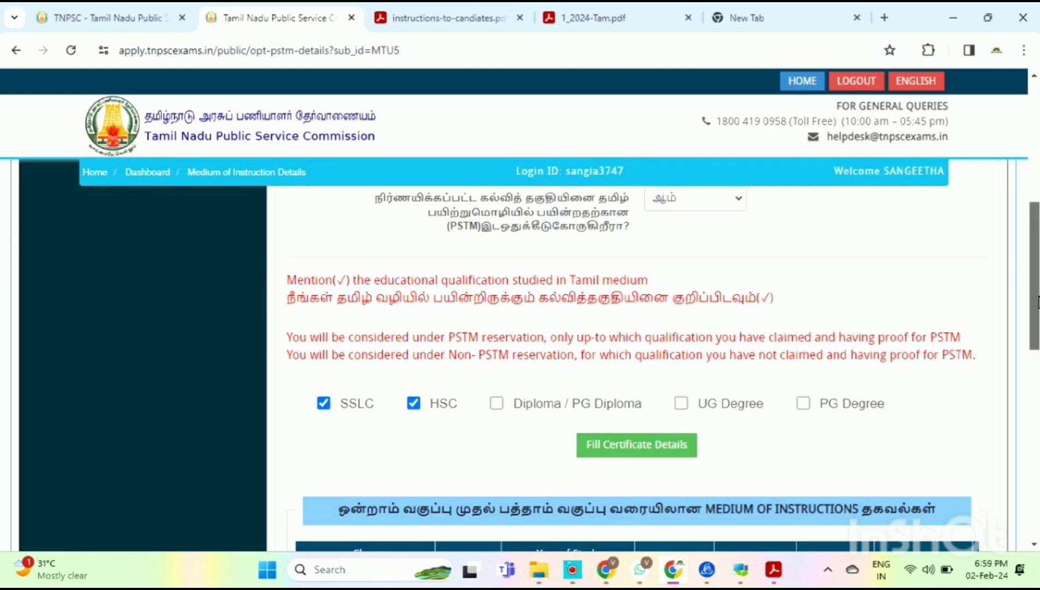
- Fill the first schooling row with class to 10, Regular mode and study year from 2000
scroll(1037, 303, "down", 5)
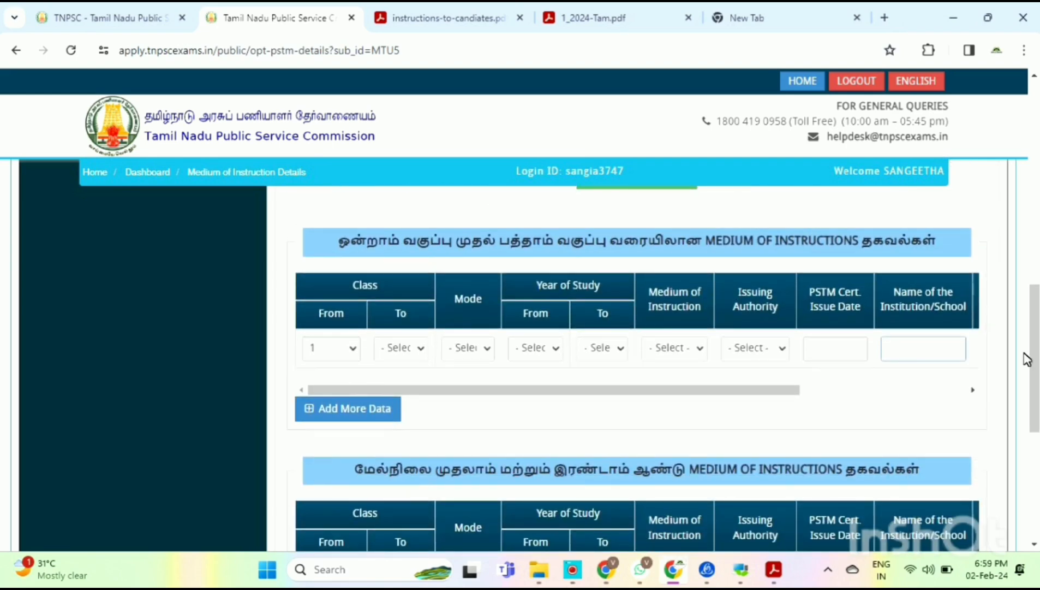
scroll(824, 406, "down", 2)
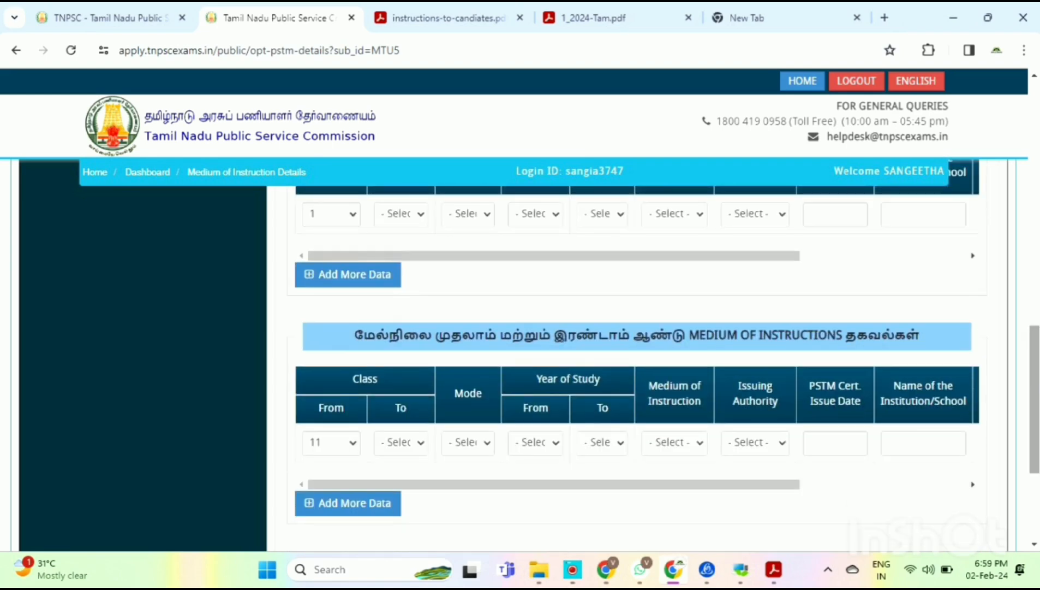
scroll(349, 415, "up", 3)
left_click(401, 385)
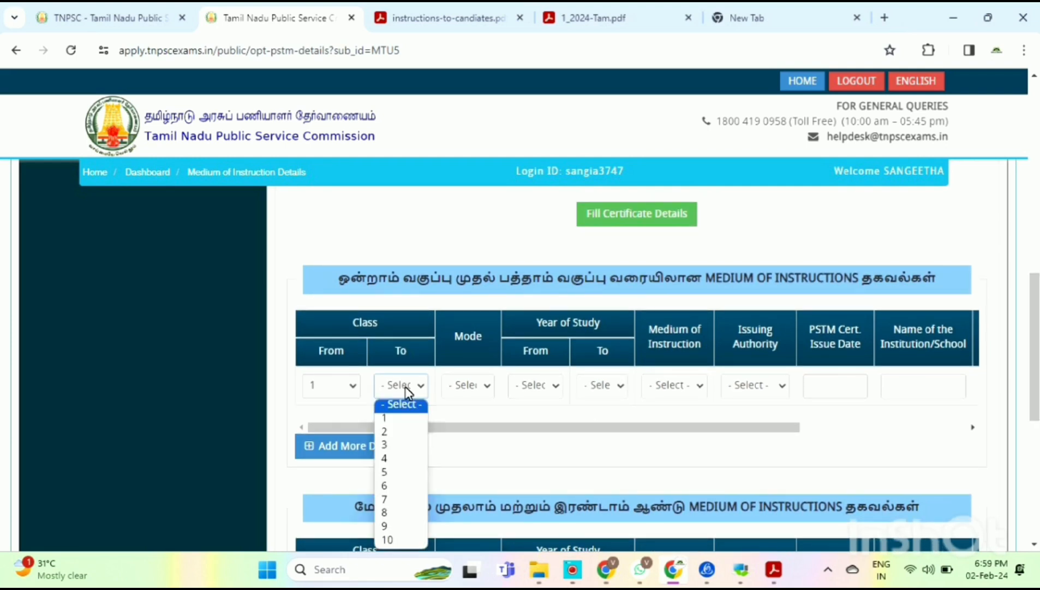
left_click(399, 539)
left_click(470, 385)
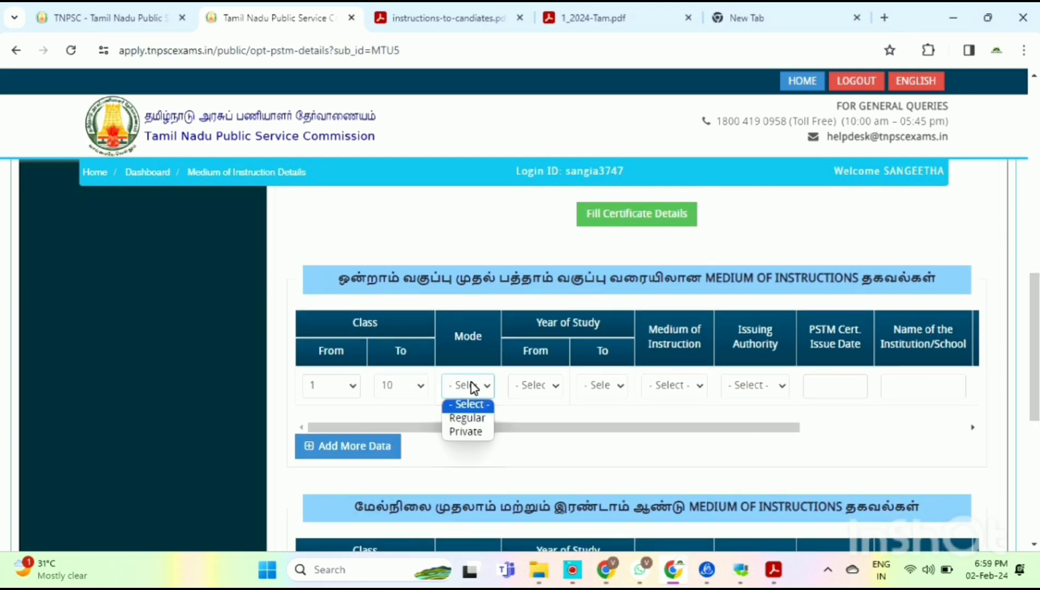
left_click(467, 418)
left_click(553, 385)
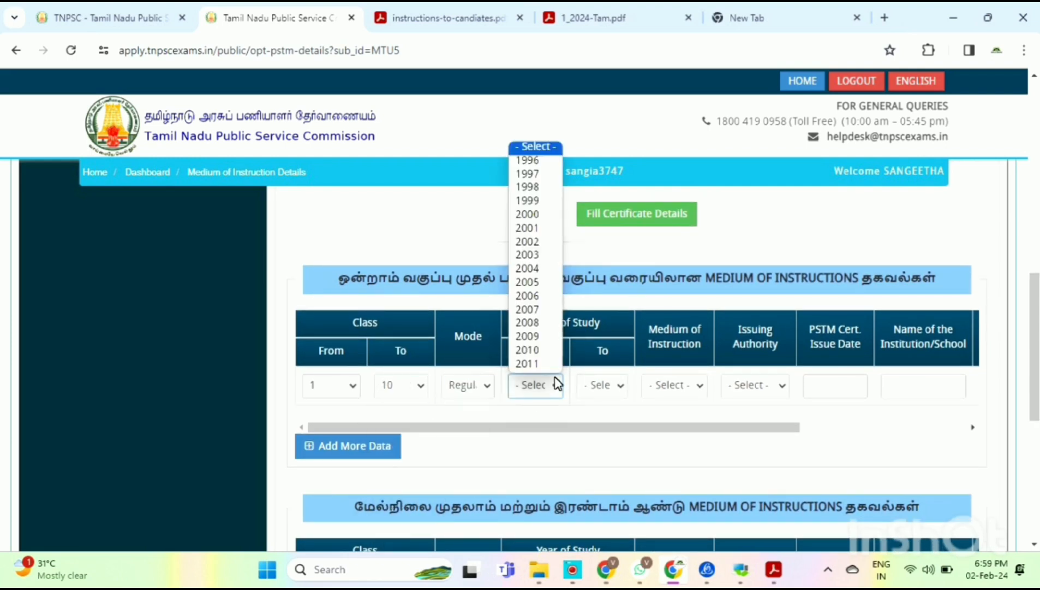
left_click(531, 215)
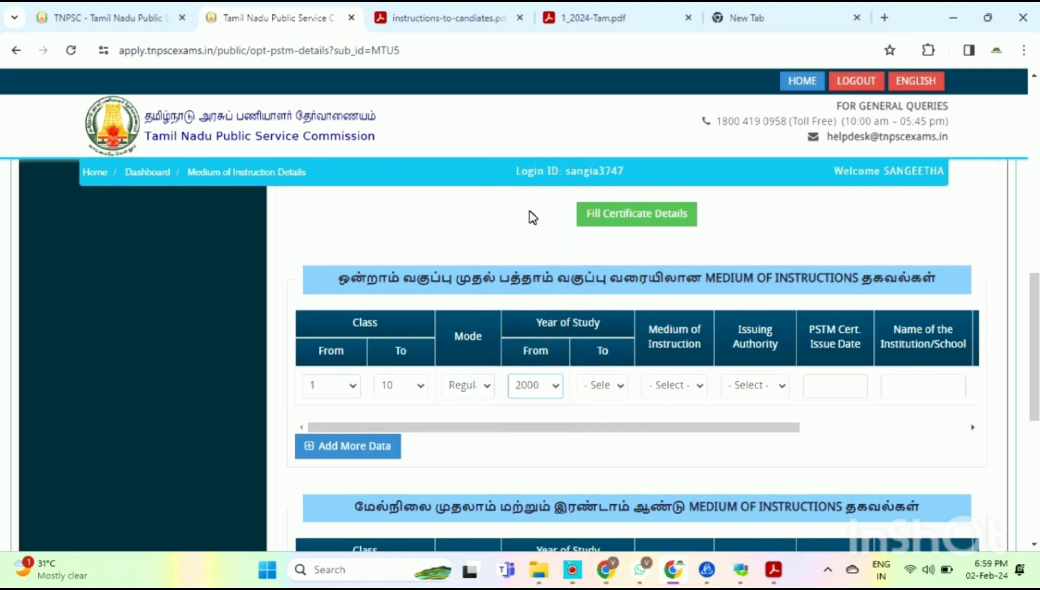
- Set the first row to classes 1 to 2, Regular mode, study years 2001 to 2003
left_click(431, 386)
left_click(405, 435)
left_click(465, 390)
left_click(465, 417)
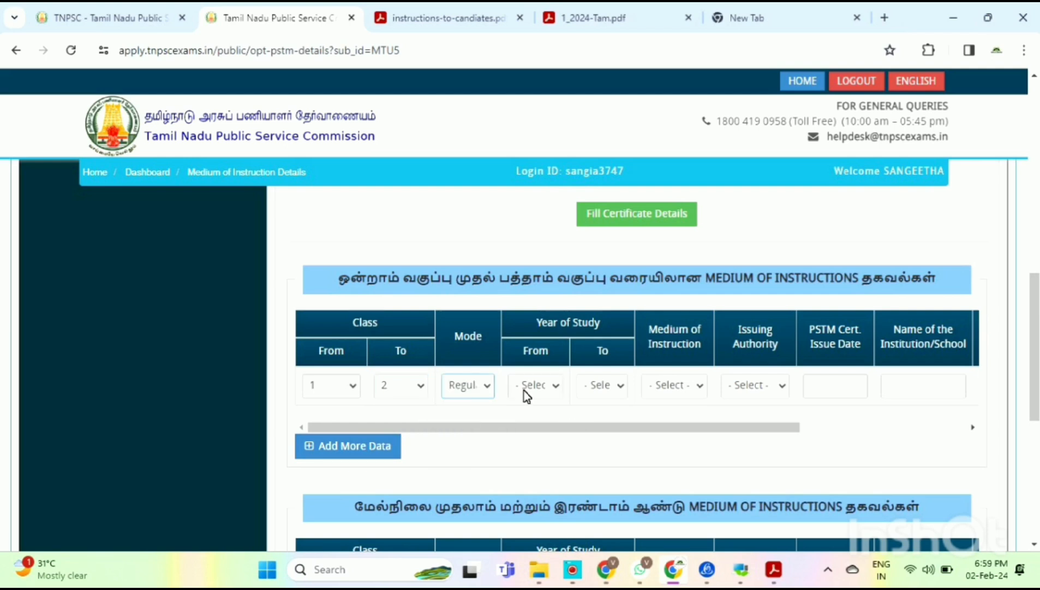
left_click(533, 385)
left_click(527, 214)
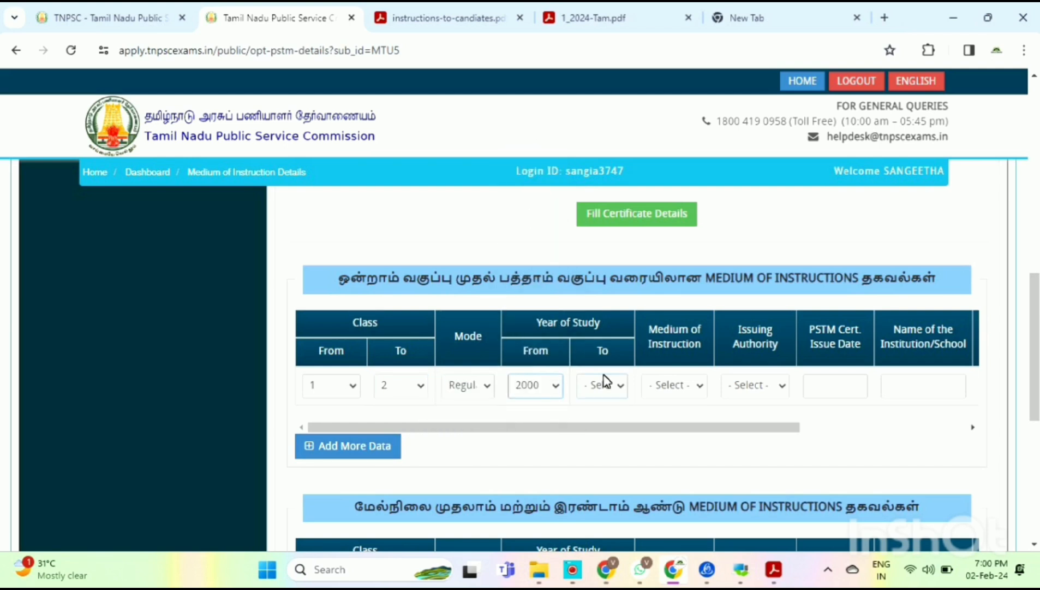
left_click(604, 382)
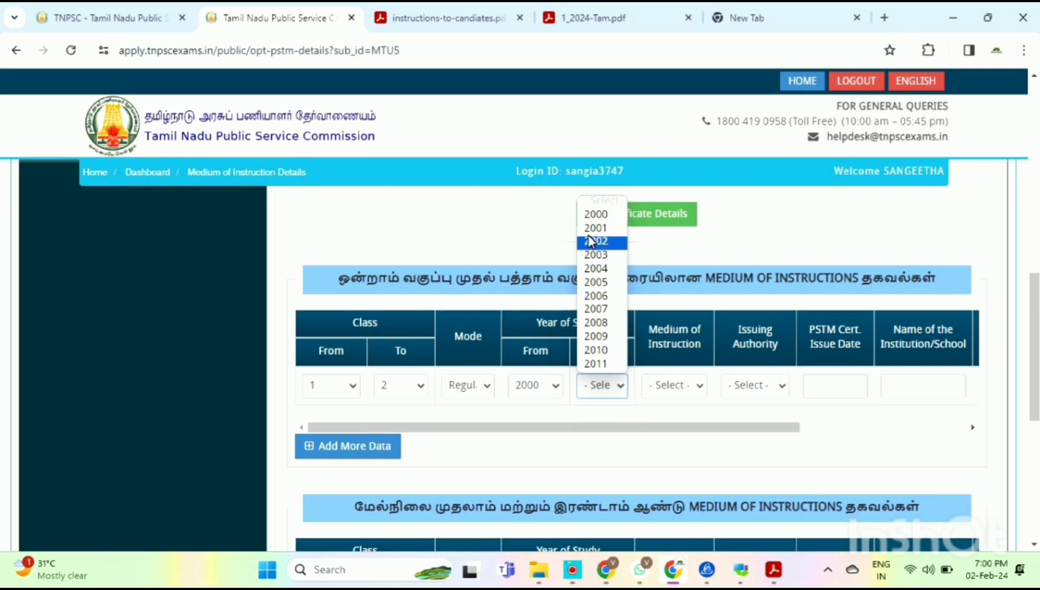
left_click(554, 386)
left_click(531, 239)
left_click(622, 383)
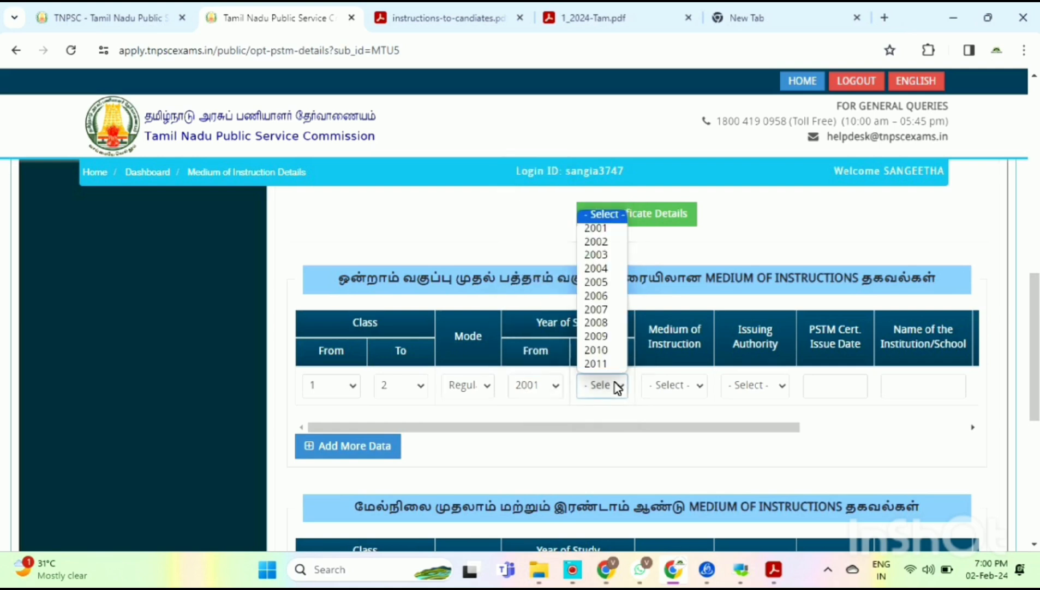
left_click(597, 255)
- Set the first row's medium to Tamil, issuing authority to Head Master, and certificate issue date to 01-02-2024
left_click(683, 385)
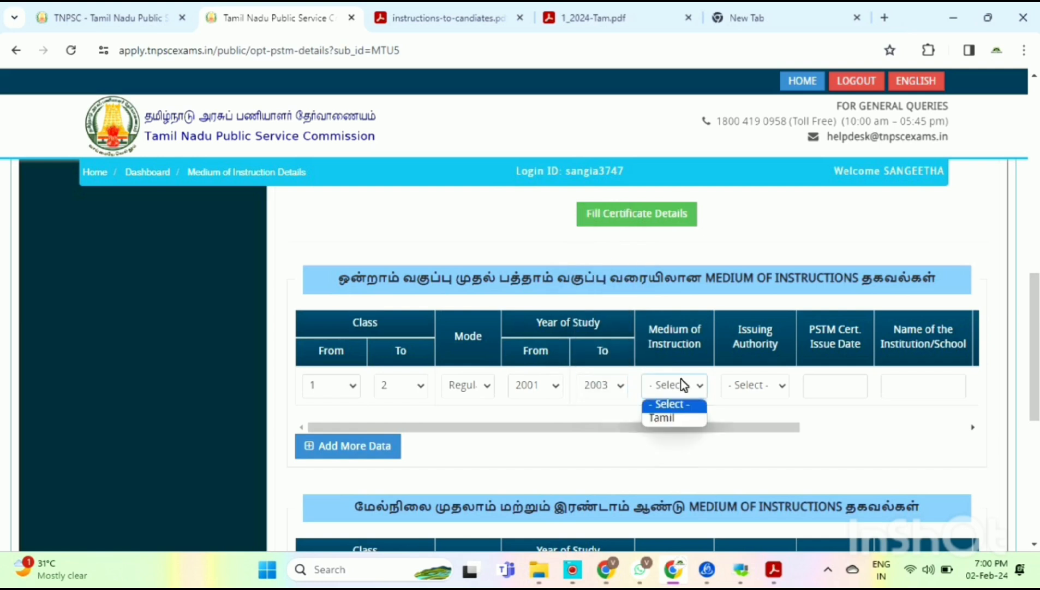
left_click(662, 418)
left_click(749, 387)
left_click(747, 431)
left_click(835, 386)
left_click(935, 268)
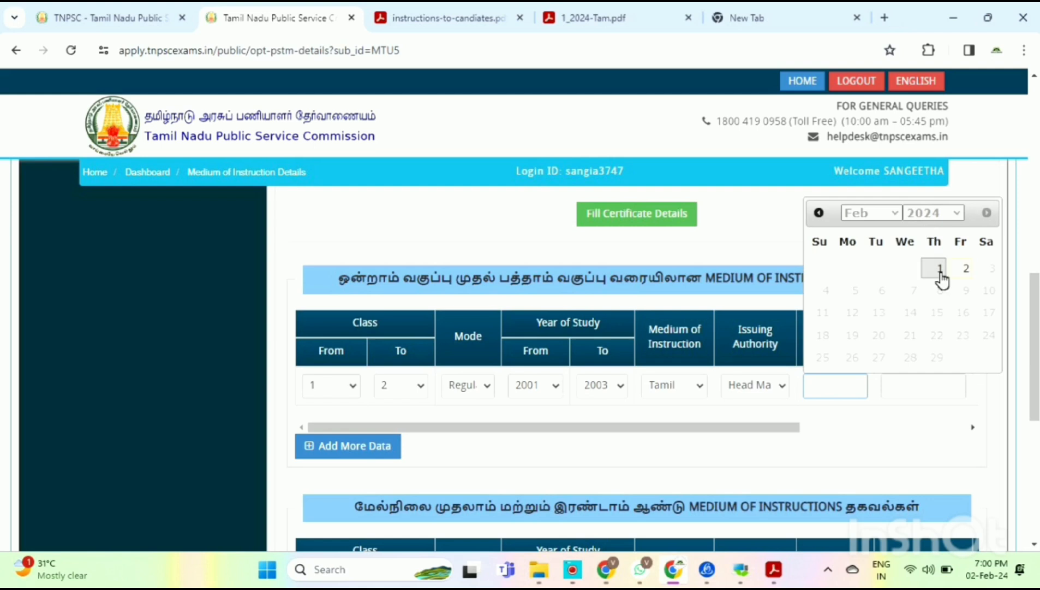
- Enter HINDU NADAR MIDDLE SCHOOL as the first row's institution name
left_click(924, 385)
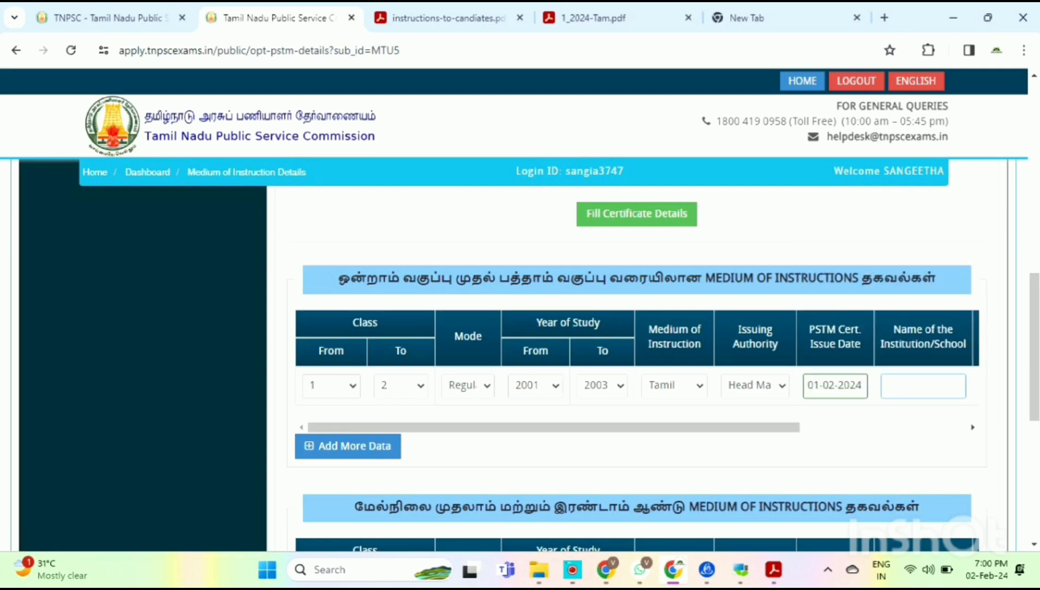
type("HIN")
type("DU NADAR MIDDLE")
type(" SCHOOL")
- Add a second row for classes 3 to 8, Regular mode, study years 2003 to 2009
left_click(337, 454)
left_click(327, 424)
left_click(317, 453)
left_click(410, 423)
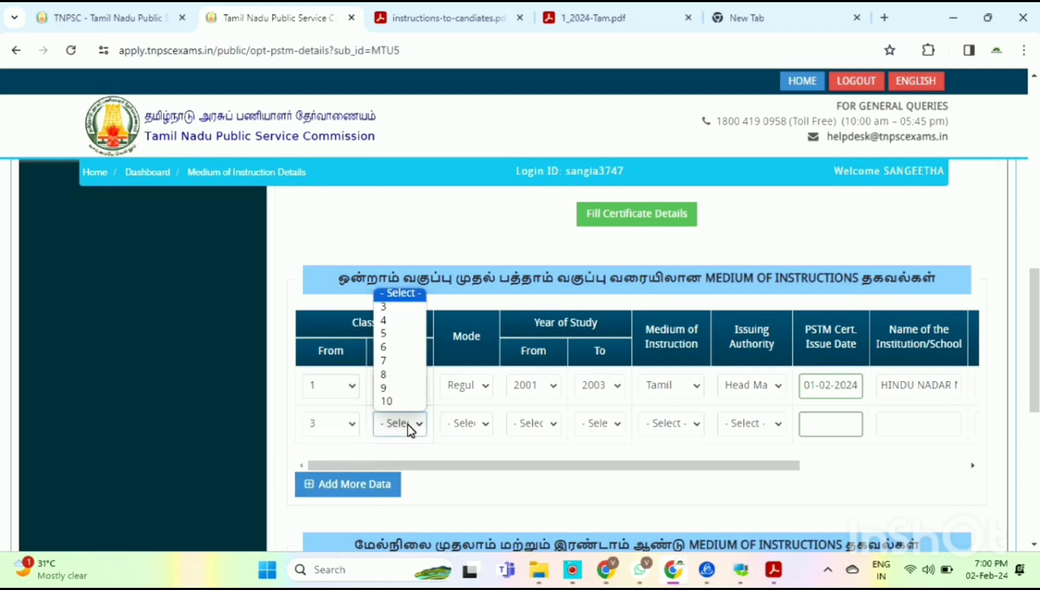
left_click(408, 376)
left_click(466, 424)
left_click(470, 455)
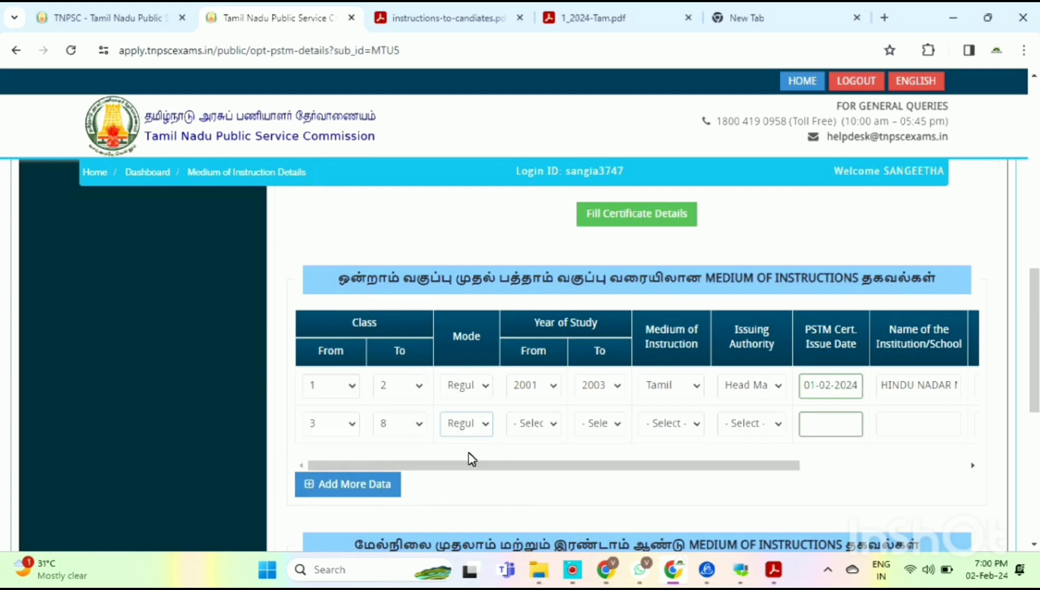
left_click(533, 424)
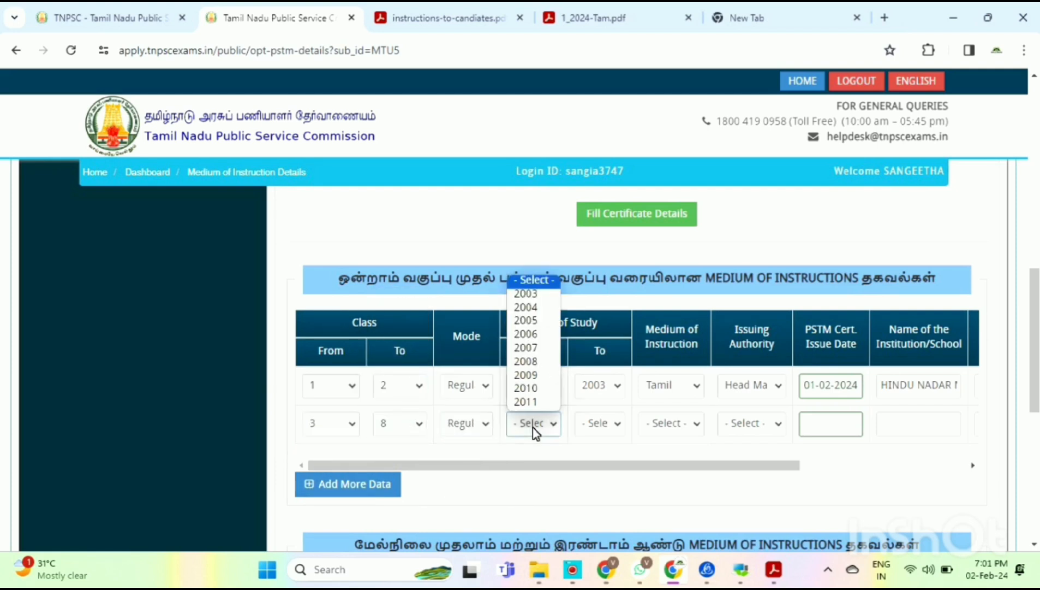
left_click(525, 293)
left_click(600, 424)
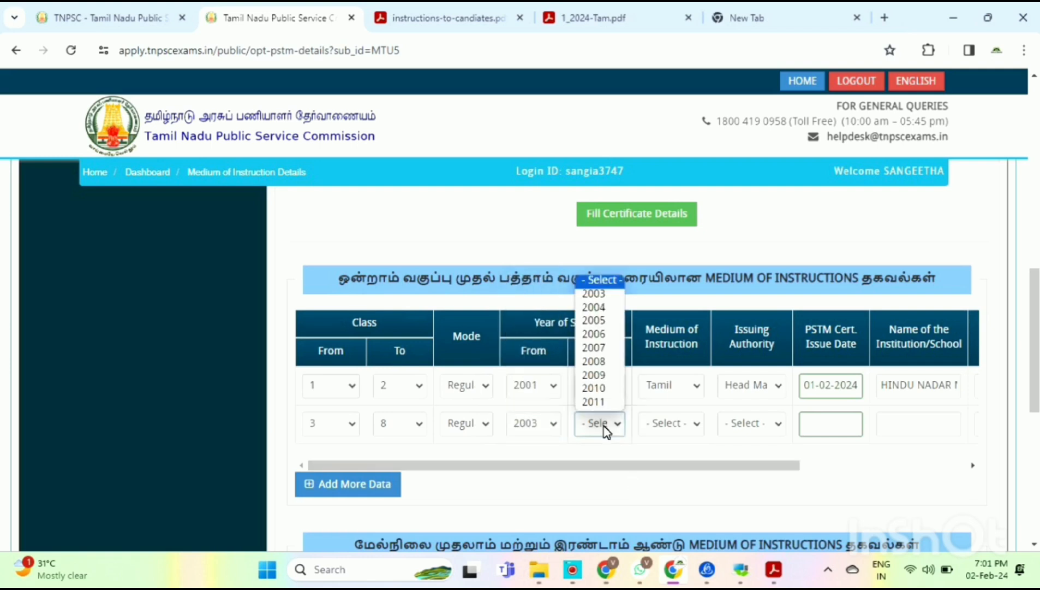
left_click(597, 374)
- Set the second row's medium to Tamil, issuing authority to Head Master, and certificate issue date to 02-02-2024
left_click(672, 434)
left_click(662, 458)
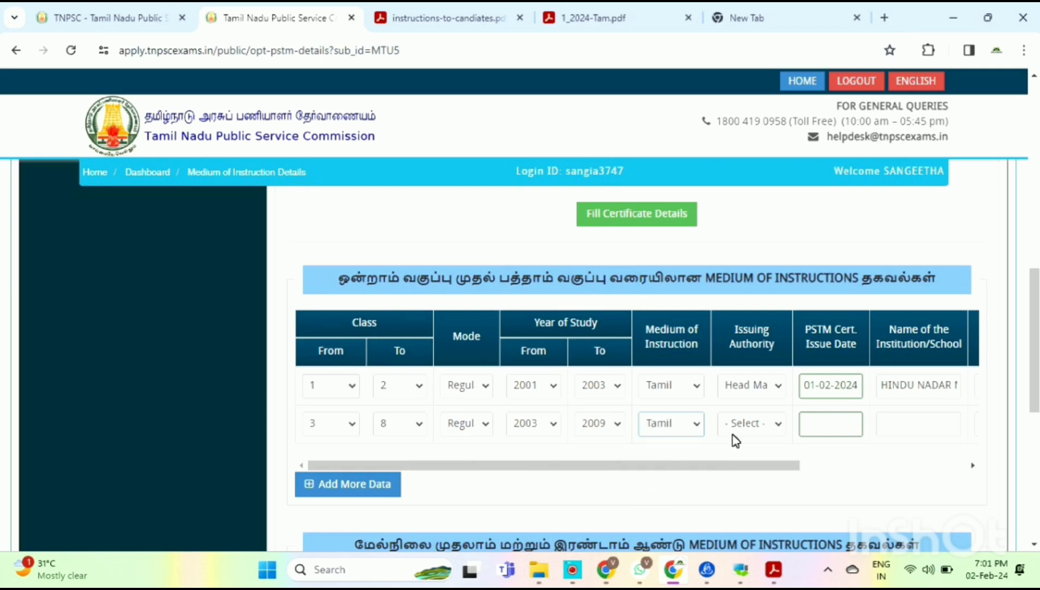
left_click(737, 431)
left_click(751, 470)
left_click(831, 423)
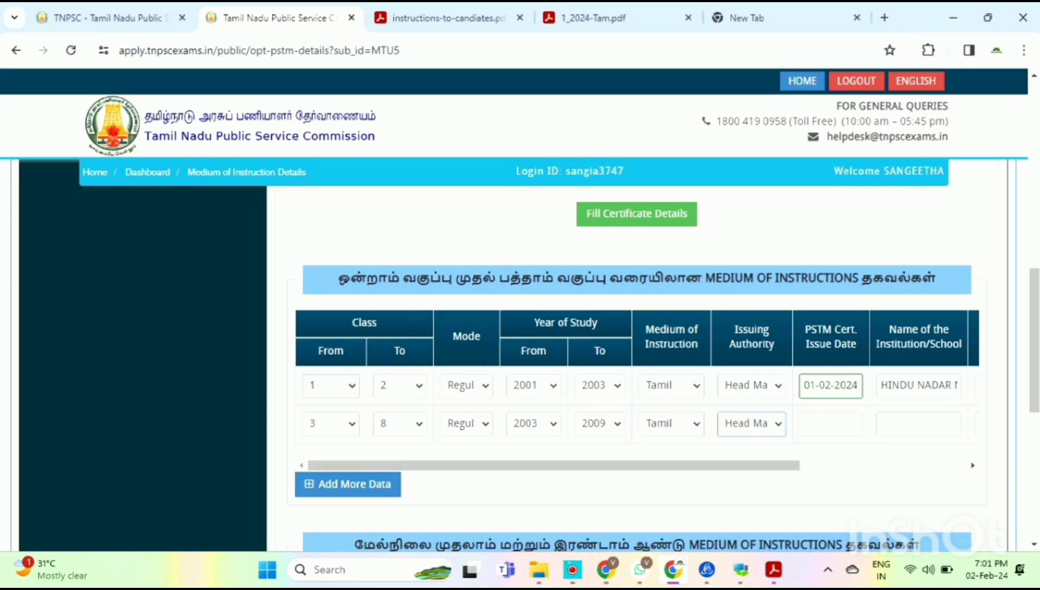
left_click(959, 304)
- Enter GOVT. HIGH SCHOOL as the second row's institution name
left_click(906, 425)
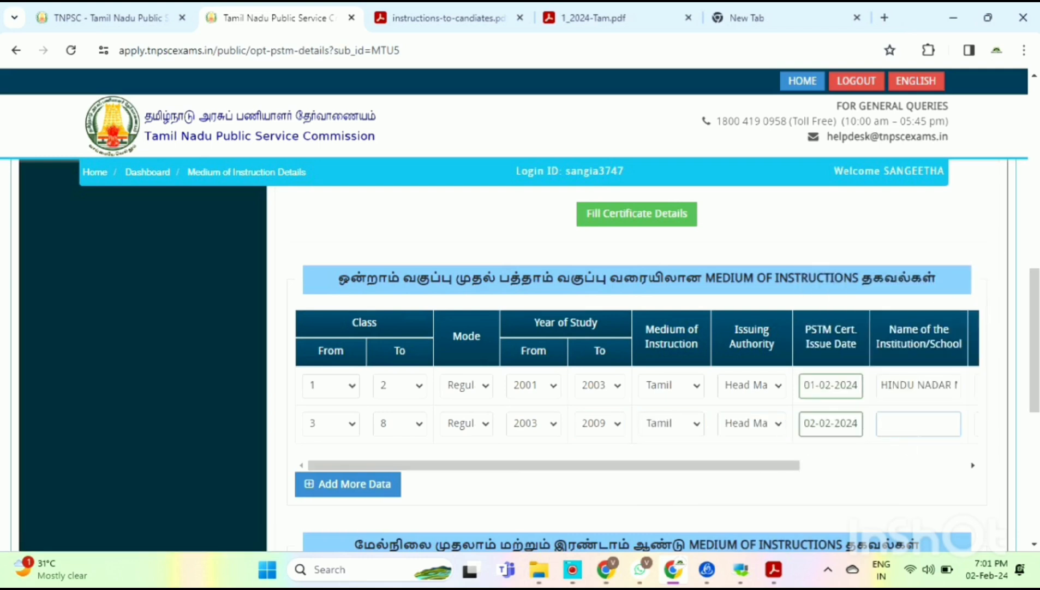
type("GOVT. HIGH ")
type("SCHOOL")
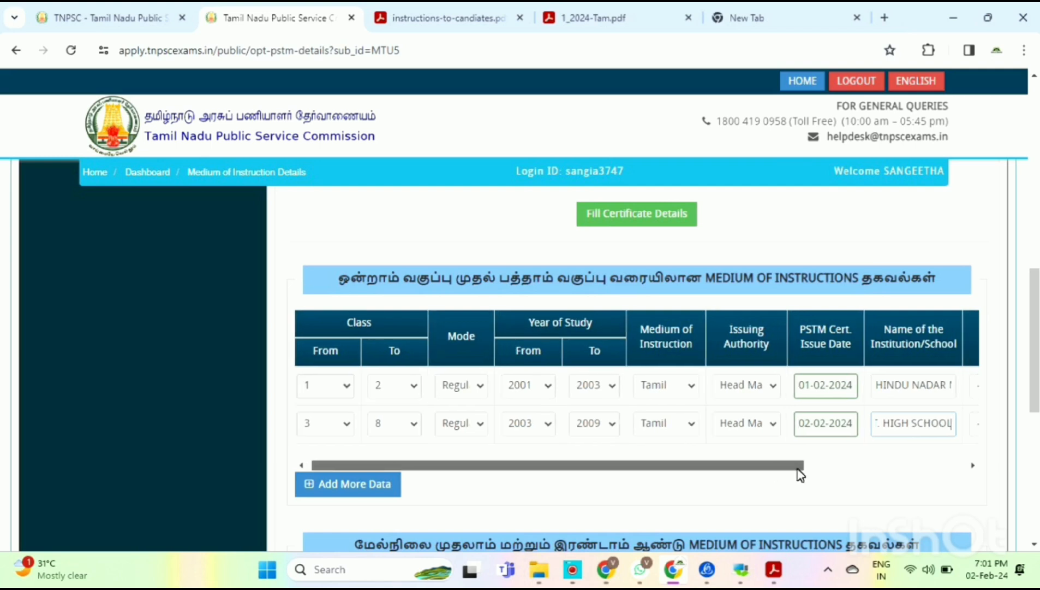
- Set the first row's district to Thoothukudi, pin code to 628902, and institution type to Aided
left_click_drag(801, 472, 1017, 483)
left_click(782, 388)
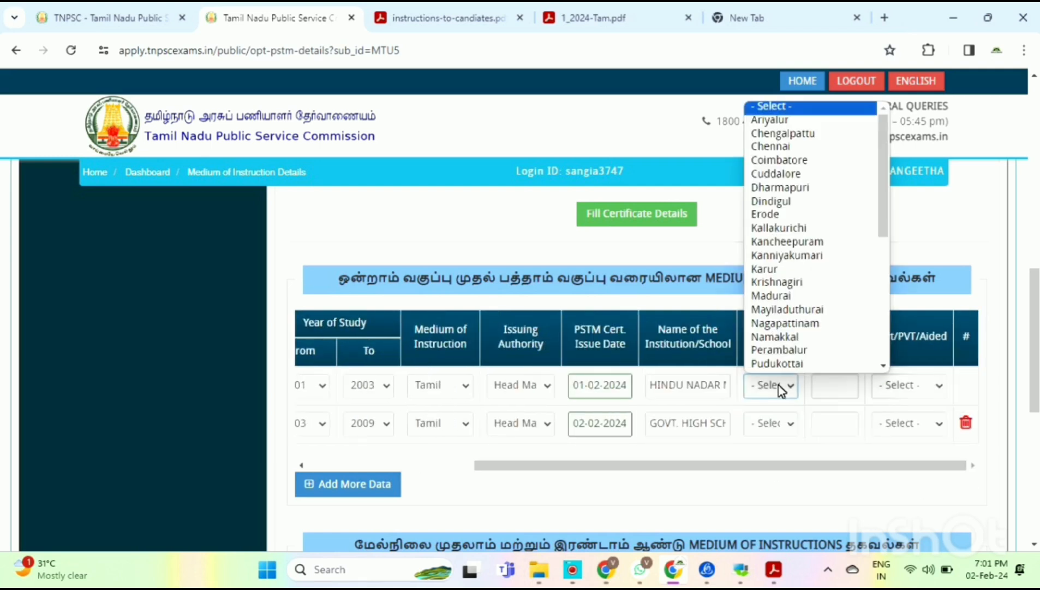
key("t")
key("t")
key("t")
key("t")
key("t")
key("t")
key("t")
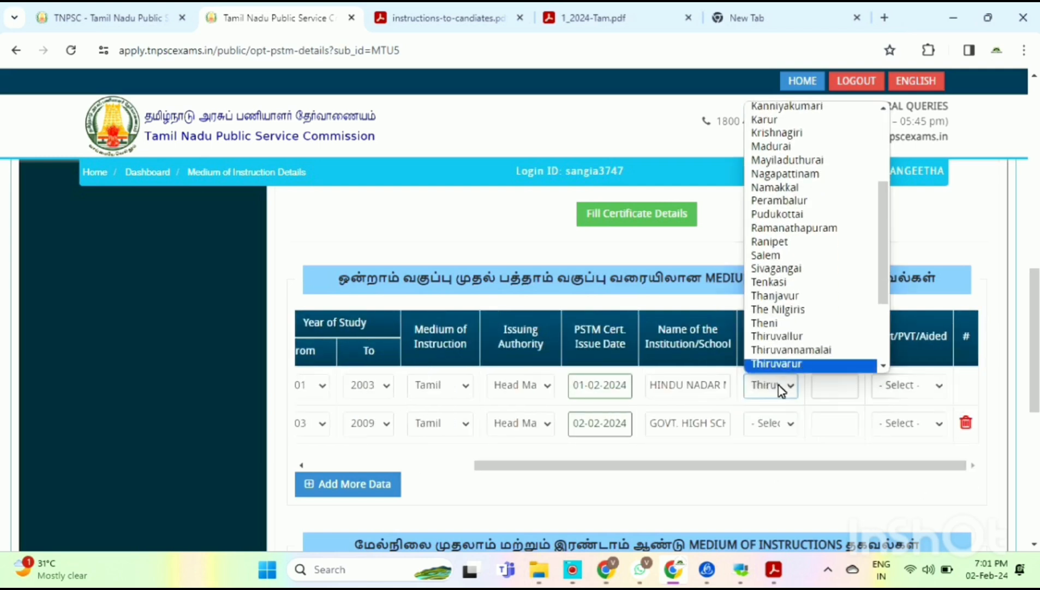
key("t")
key("Tab")
type("6")
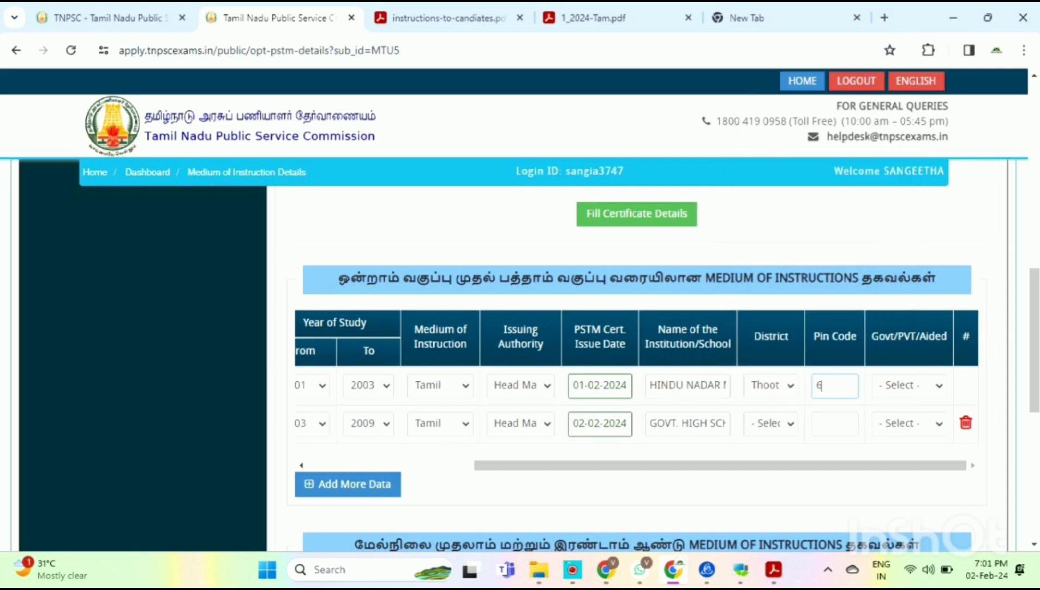
left_click(877, 392)
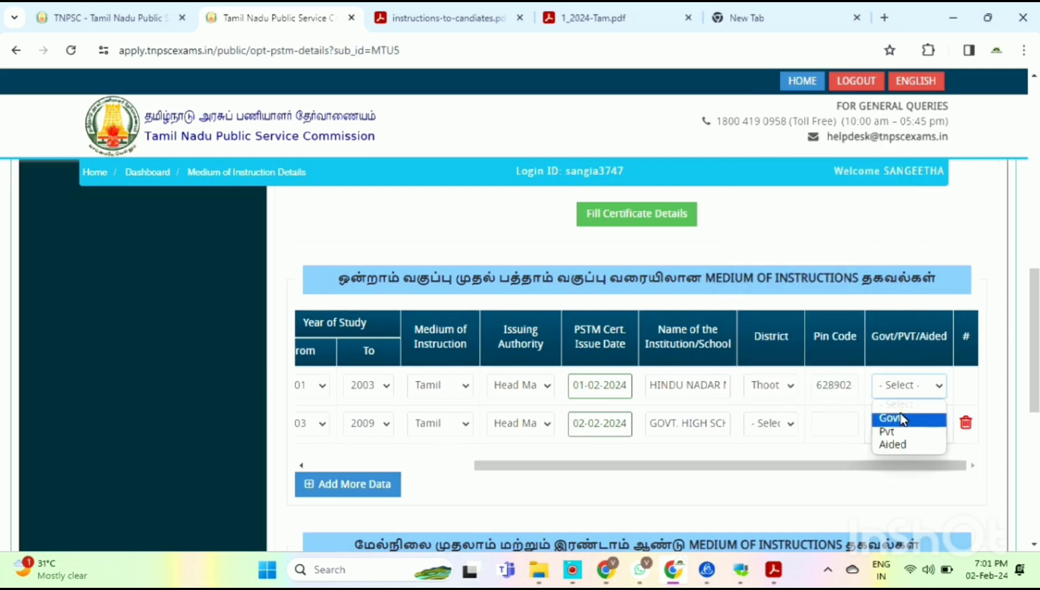
left_click(901, 443)
- Set the second row's district to Thiruvannamalai, pin code to 600071, and institution type to Govt
left_click(771, 423)
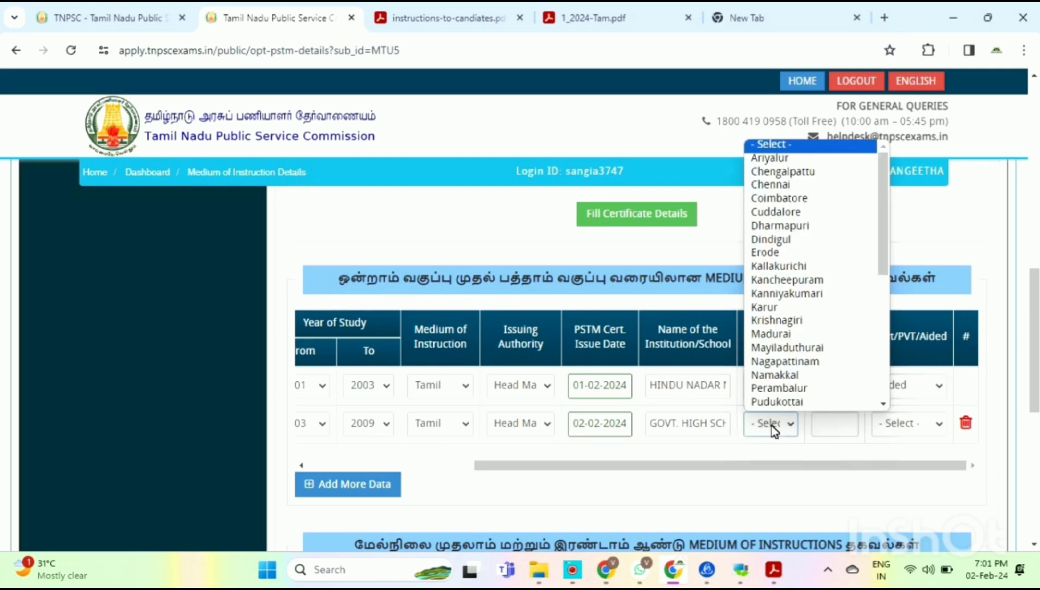
key("t")
key("t")
key("t")
key("t")
key("t")
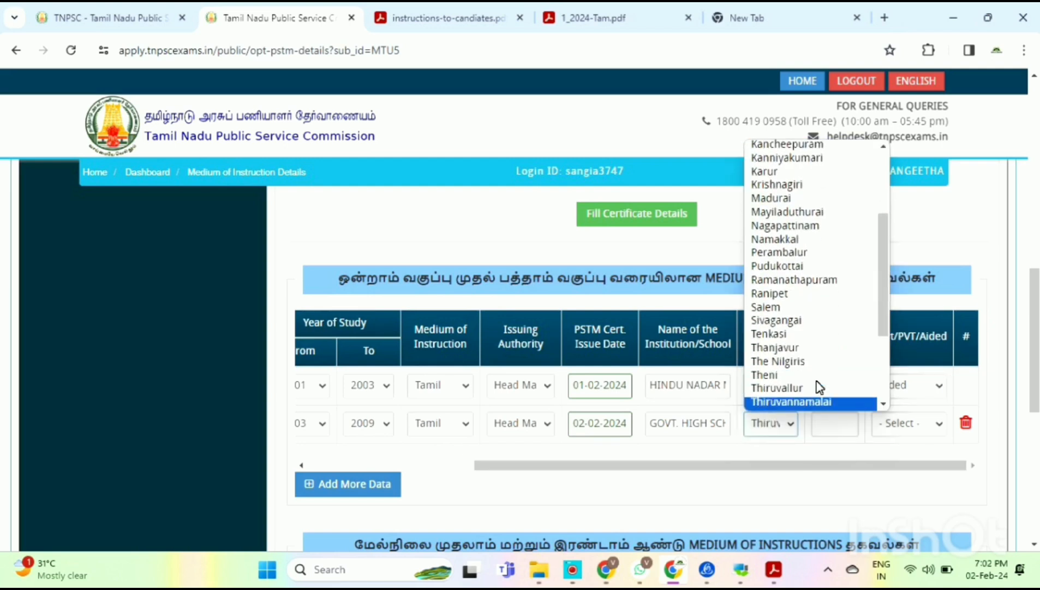
key("Tab")
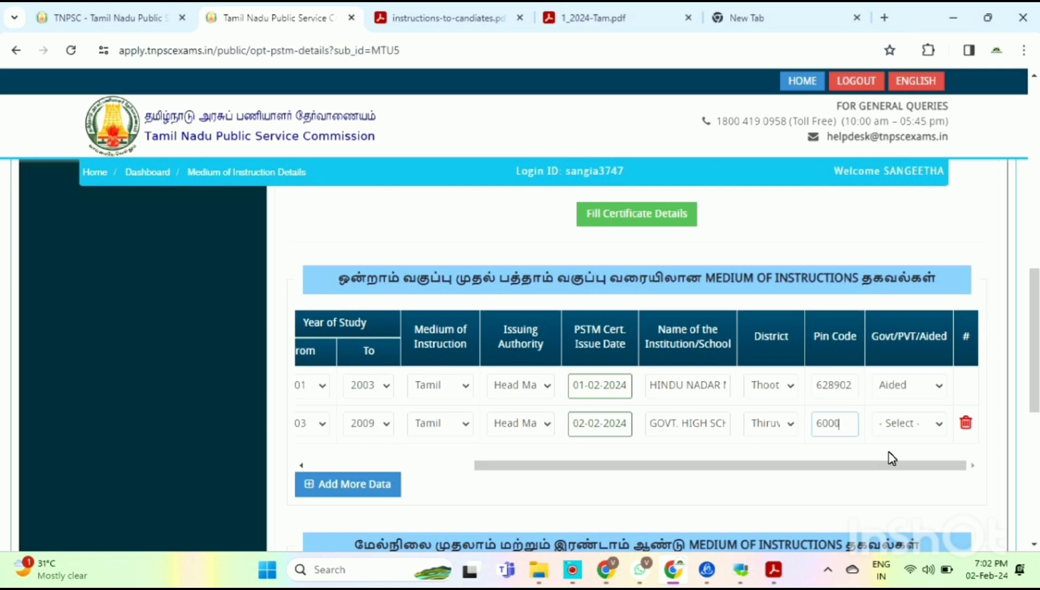
left_click(902, 423)
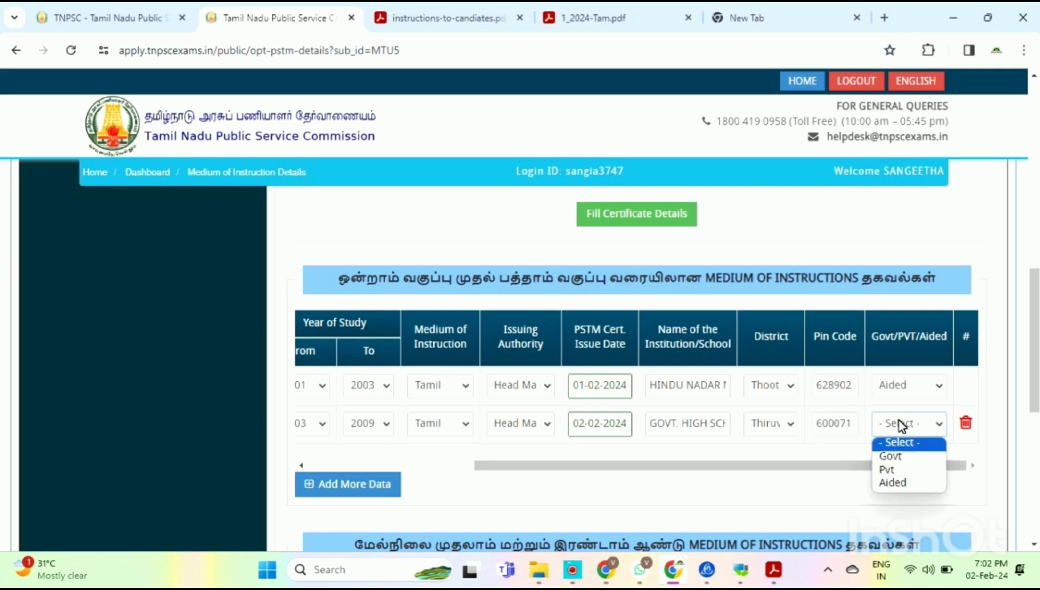
left_click(902, 455)
- Add a third row for classes 9 to 10, Regular mode, study years 2009 to 2011
left_click_drag(896, 467, 553, 483)
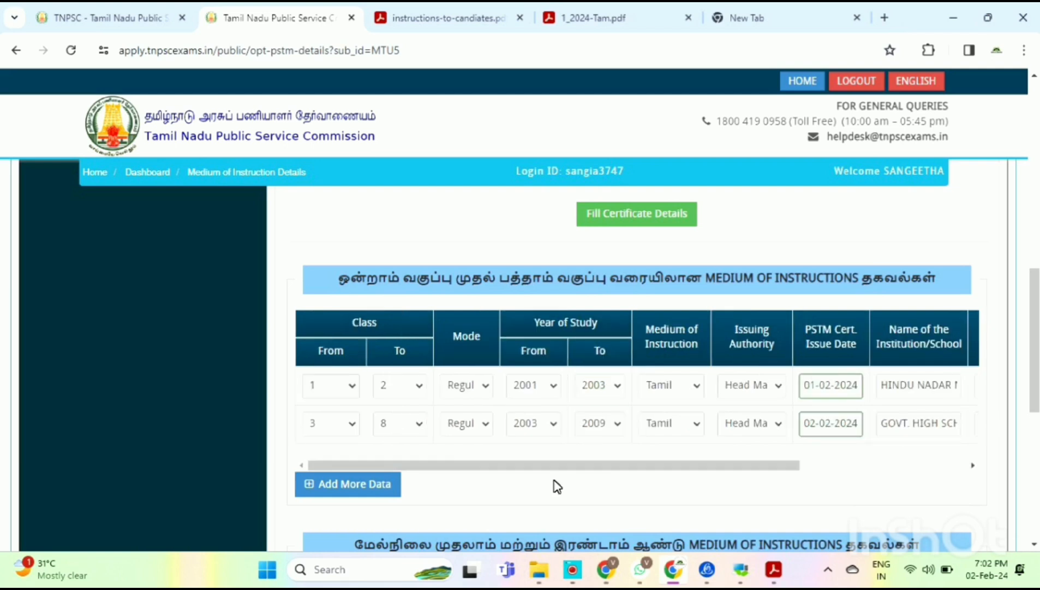
left_click(365, 488)
left_click(331, 461)
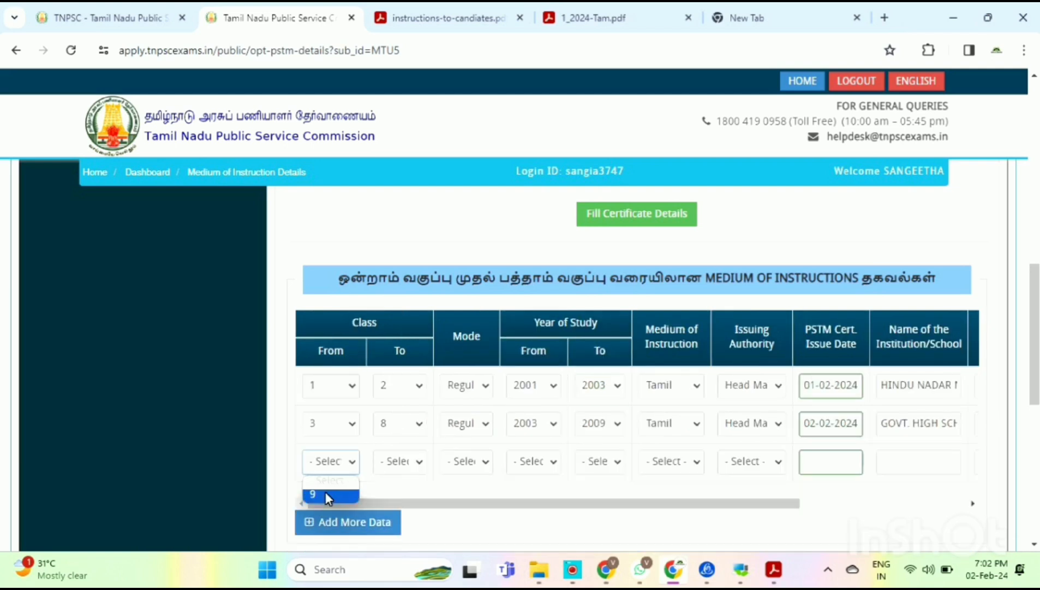
left_click(325, 492)
left_click(397, 462)
left_click(449, 465)
left_click(464, 492)
left_click(530, 462)
left_click(535, 496)
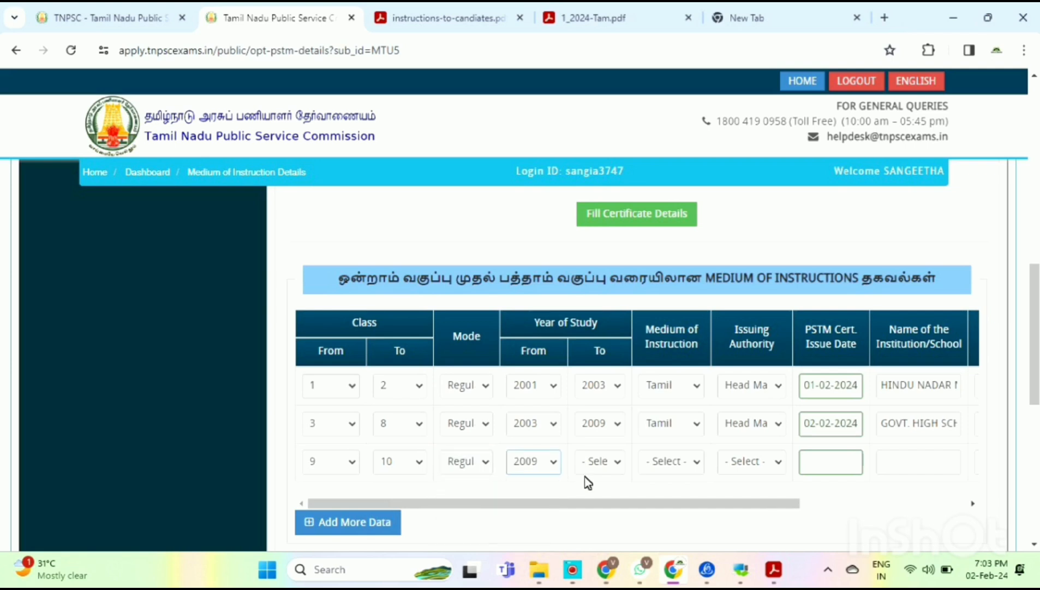
left_click(597, 461)
left_click(600, 520)
- Set the third row's medium to Tamil, issuing authority to Head Master, and certificate issue date to 02-02-2024
left_click(691, 461)
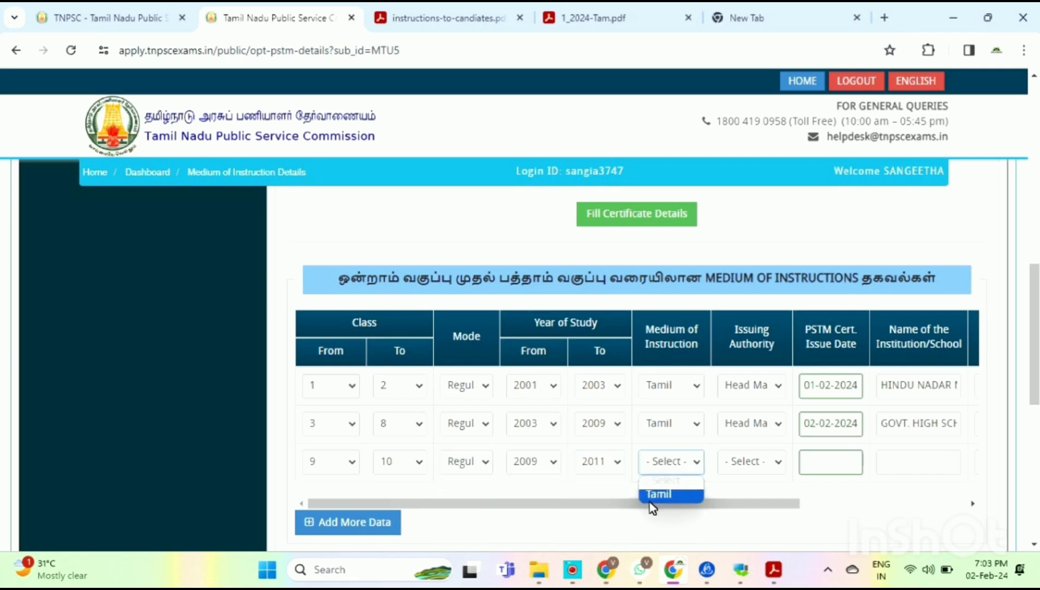
left_click(659, 494)
left_click(752, 461)
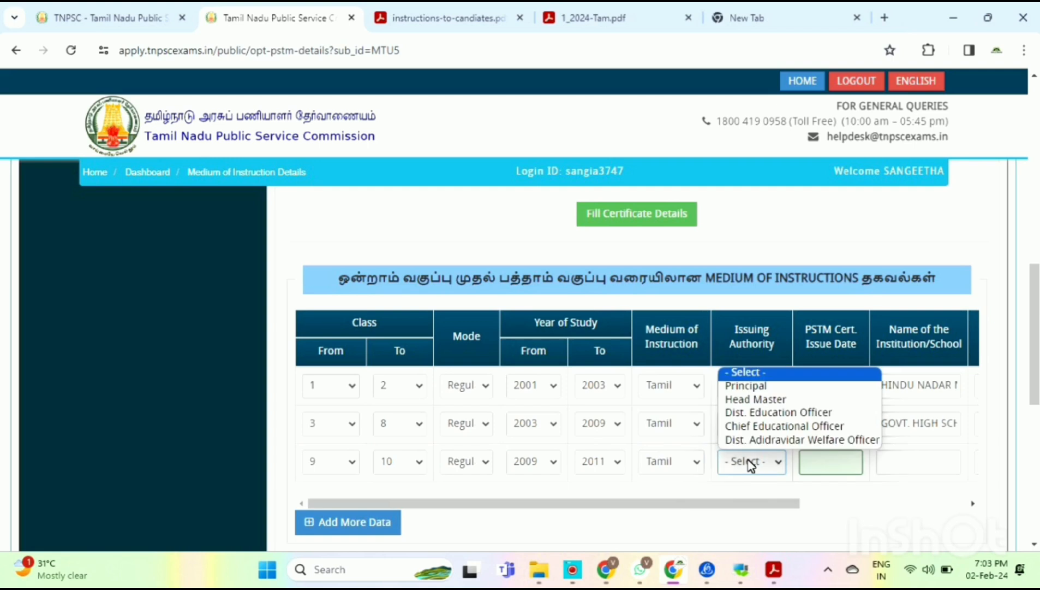
left_click(746, 399)
left_click(831, 462)
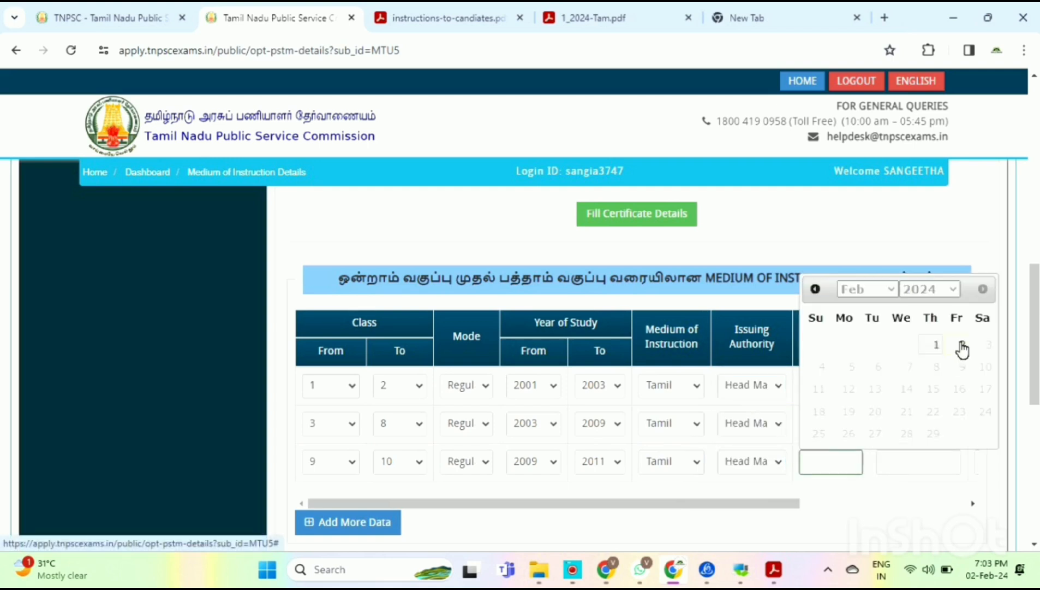
left_click(934, 344)
- Enter TVANN HR.SEC.SCHOOL as the third row's institution name
left_click(882, 462)
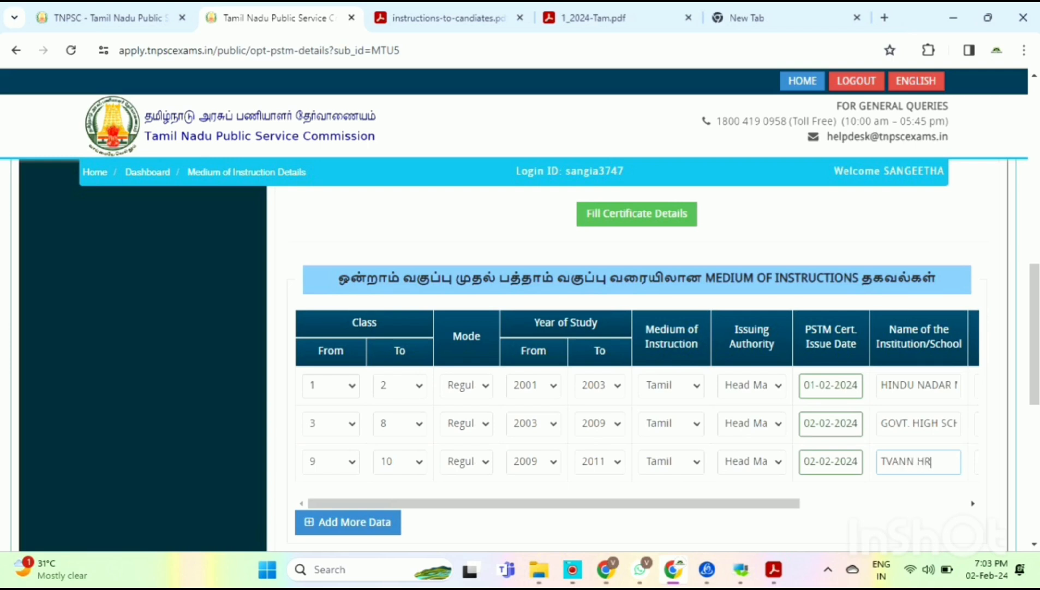
type("TVANN HR.SEC.SCHOOL")
left_click(978, 469)
scroll(776, 513, "right", 5)
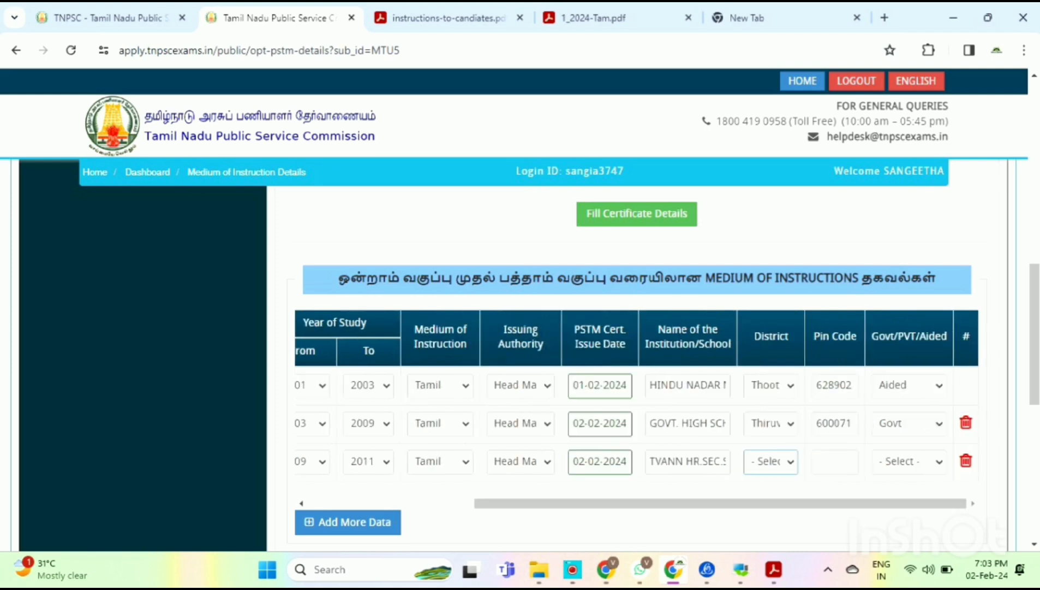
- Set the third row's district to Thoothukudi, enter its pin code, and choose Aided as institution type
left_click(779, 470)
key("t")
key("t")
key("t")
key("t")
key("t")
key("t")
key("t")
key("t")
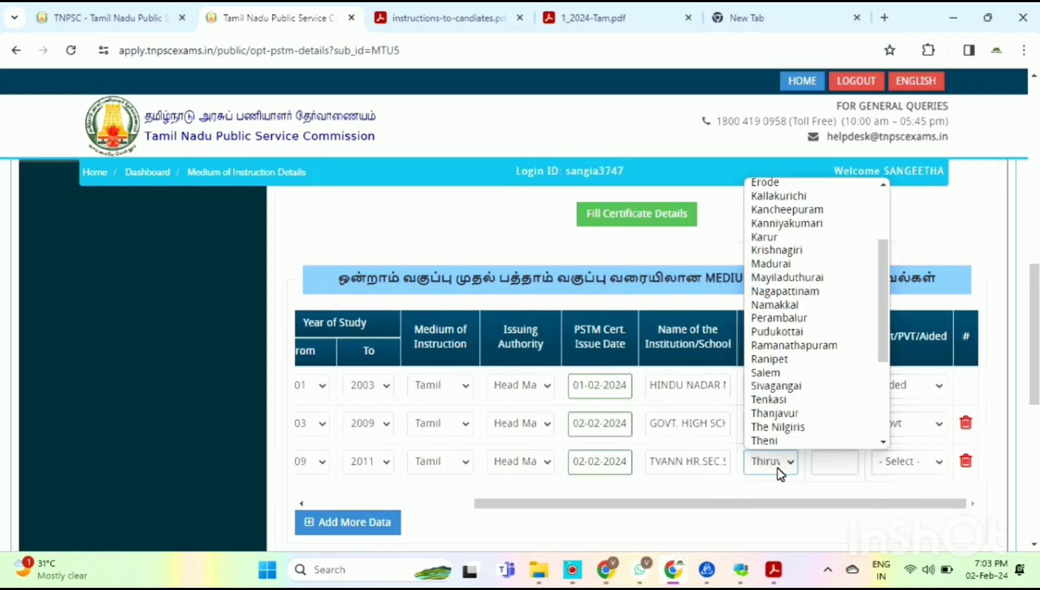
key("Tab")
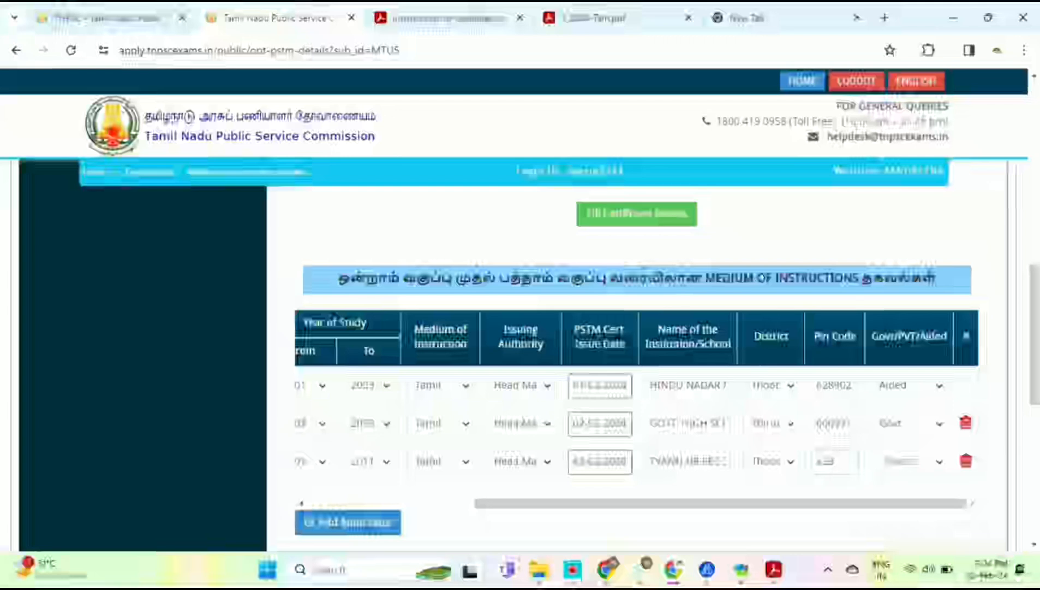
type("002")
left_click(901, 462)
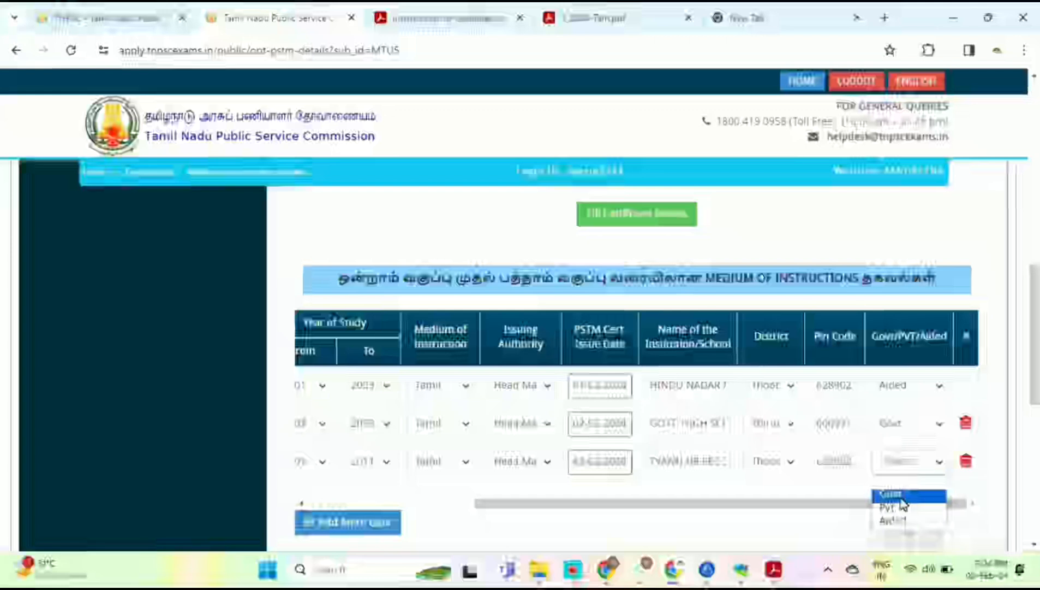
left_click(894, 523)
- In the higher secondary table, set classes 11 to 12, Regular mode, and study years 2011 to 2013
left_click_drag(789, 503, 623, 490)
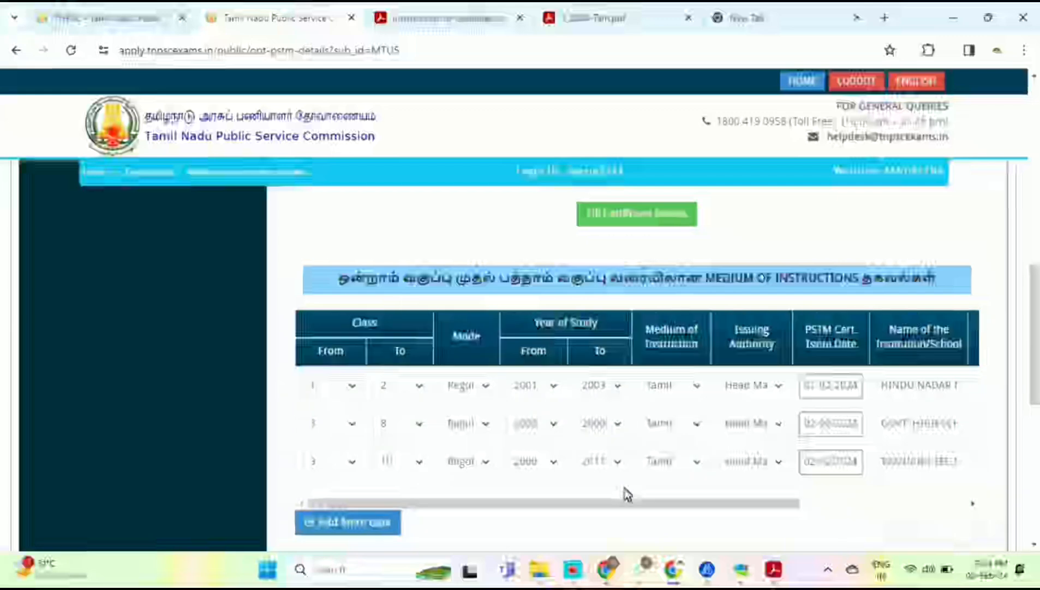
scroll(325, 344, "down", 6)
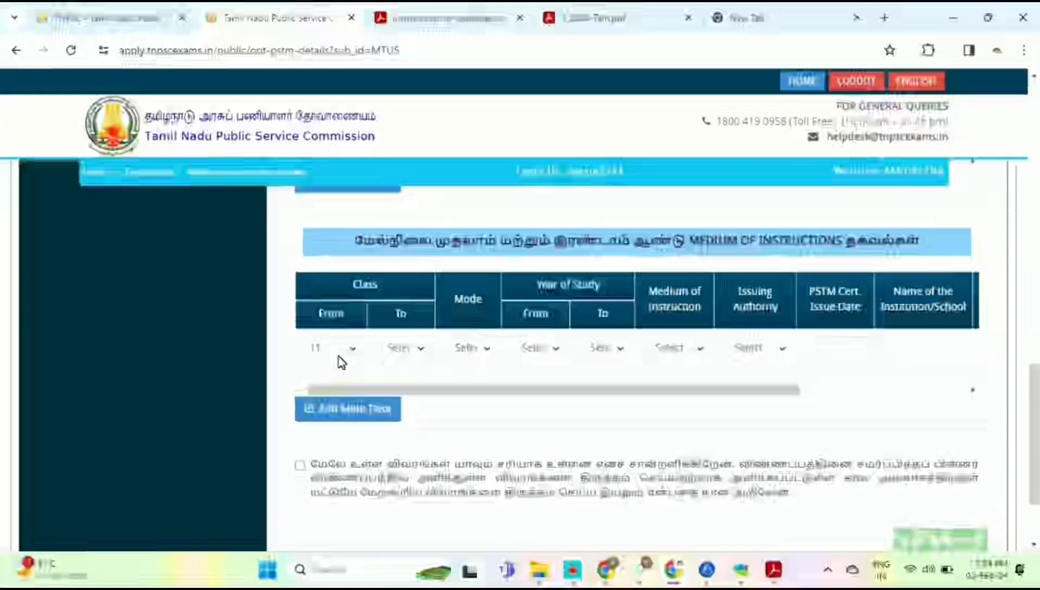
left_click(393, 348)
left_click(394, 395)
left_click(472, 349)
left_click(476, 389)
left_click(538, 348)
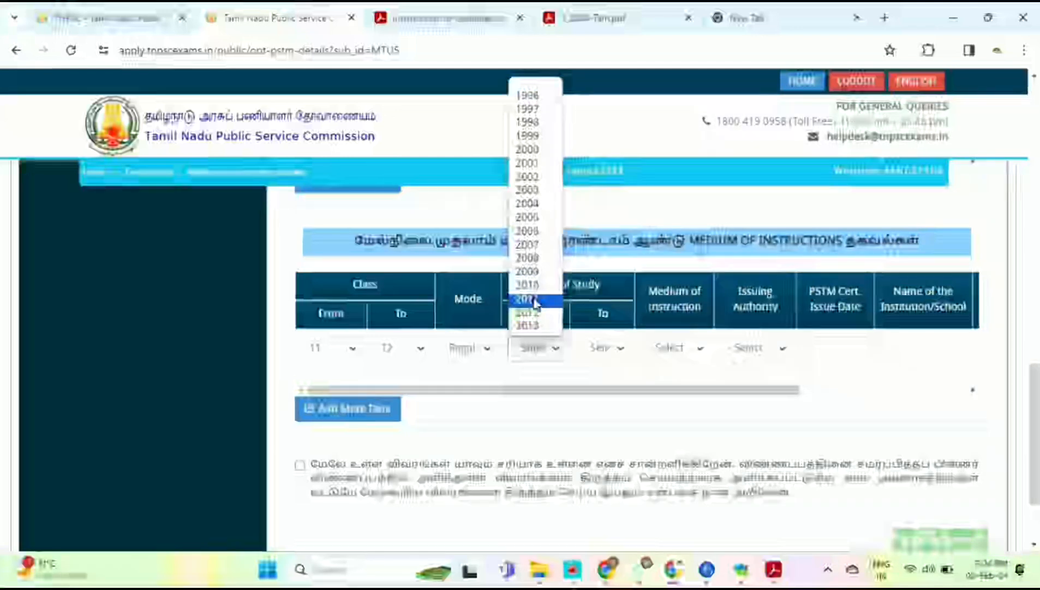
left_click(530, 300)
left_click(601, 349)
left_click(592, 388)
- Set the higher secondary row's medium to Tamil, issuing authority to Head Master, and pick the certificate issue date
left_click(668, 352)
left_click(670, 380)
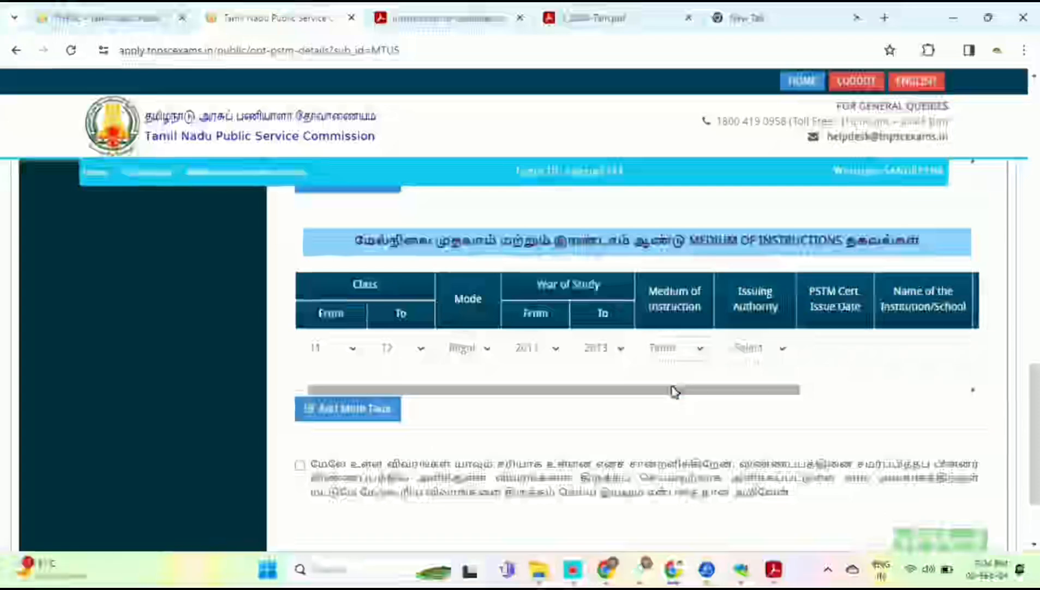
left_click(757, 351)
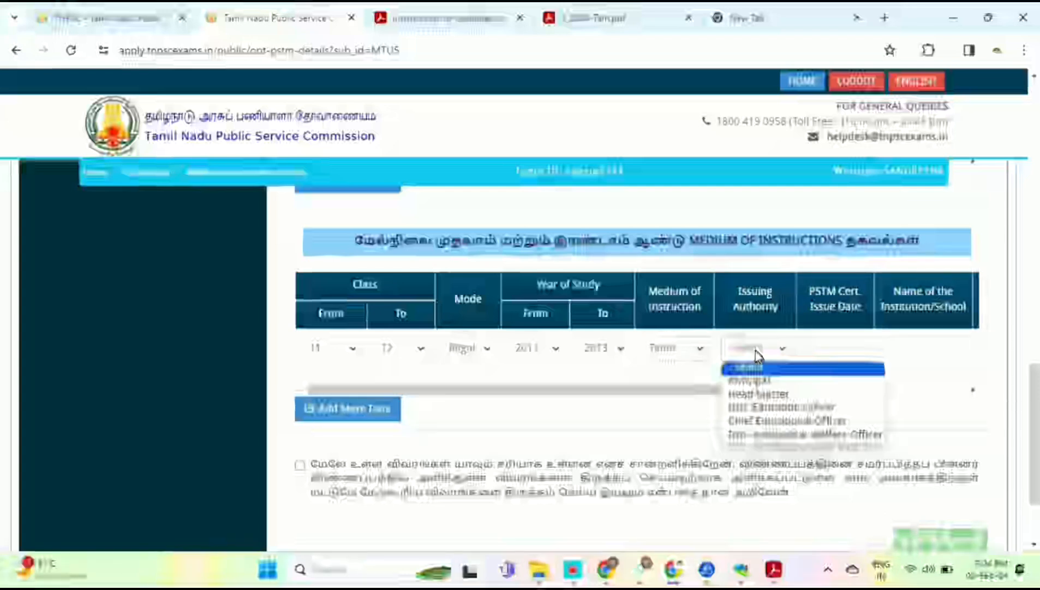
left_click(751, 398)
left_click(835, 351)
left_click(965, 430)
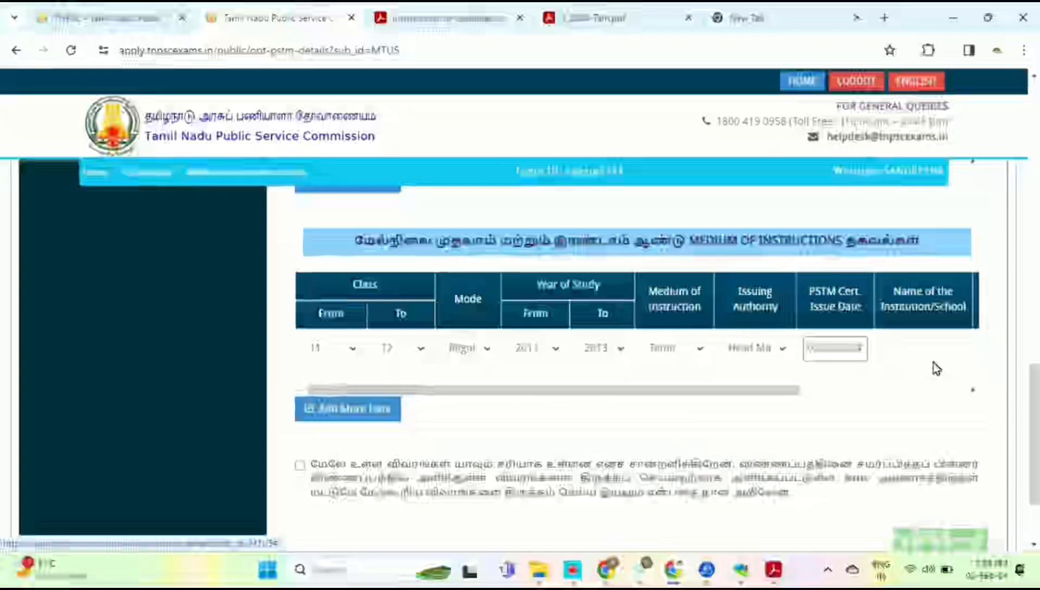
- Enter TVANN HR SEC as the higher secondary row's institution name
left_click(924, 348)
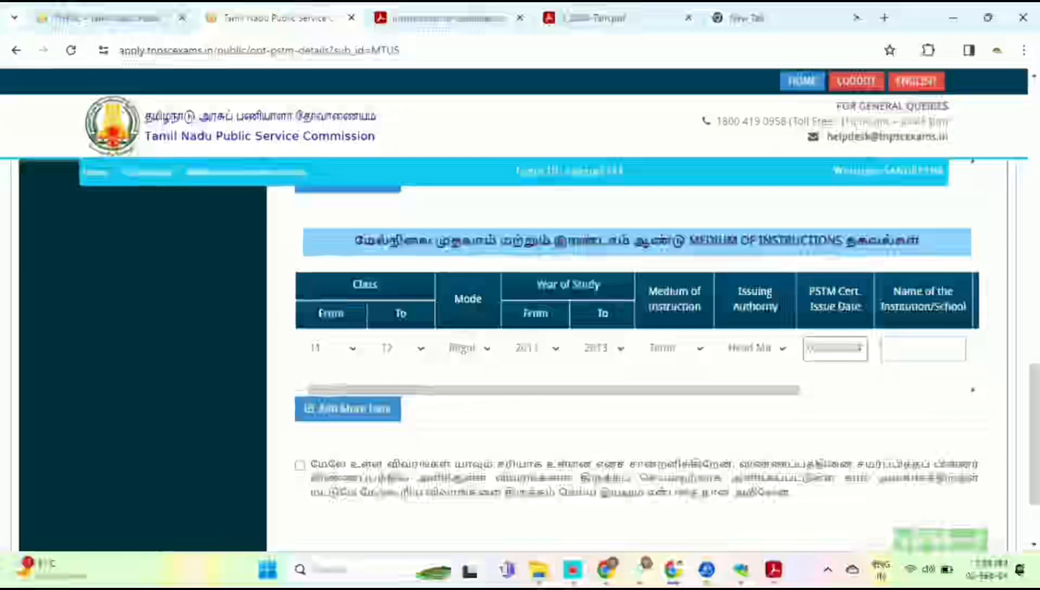
type("T")
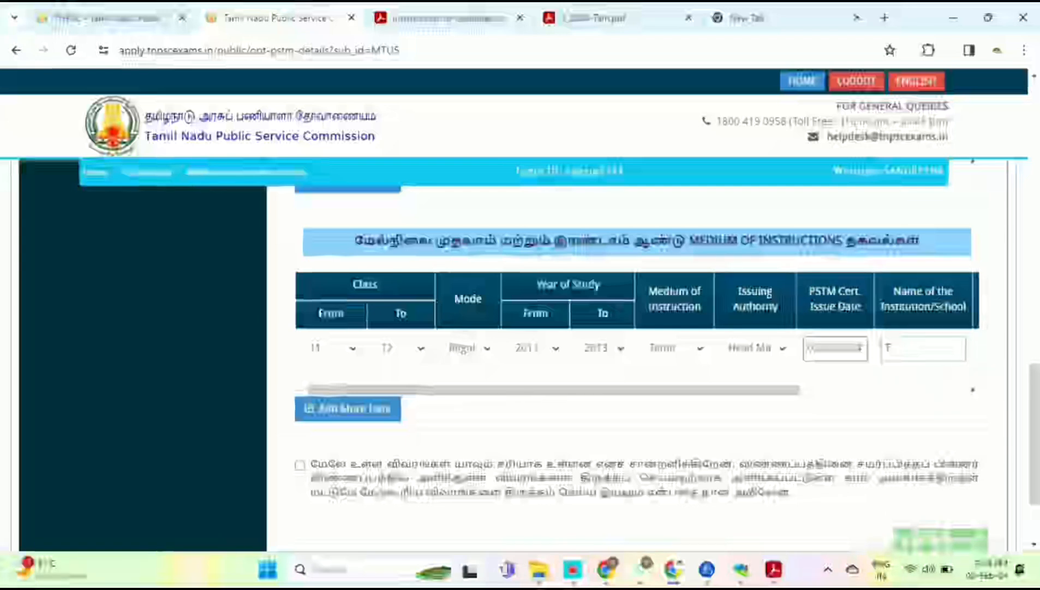
type("hiruvalluvar")
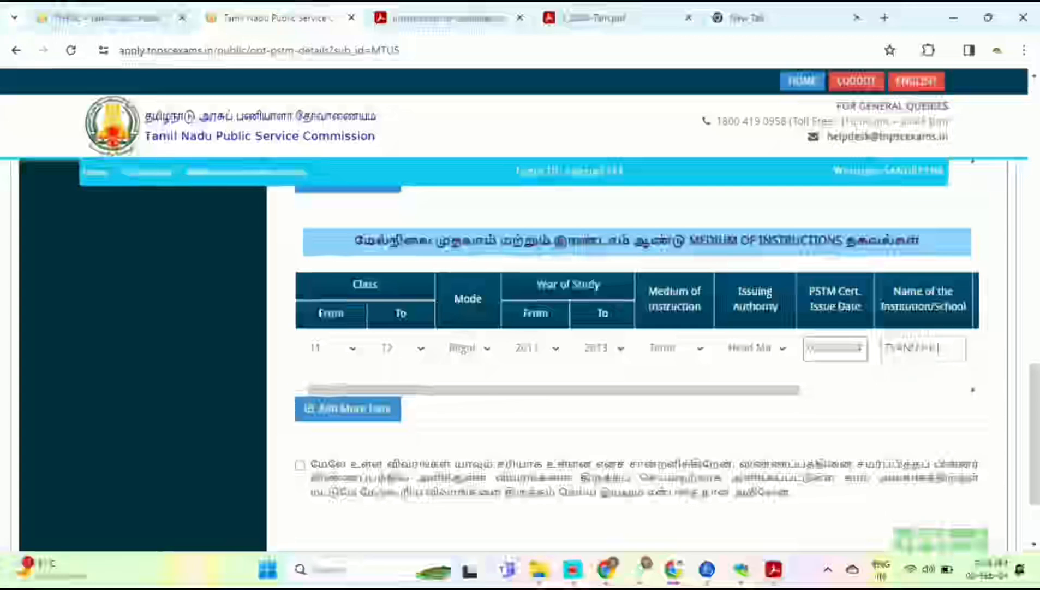
type(" HR SEC")
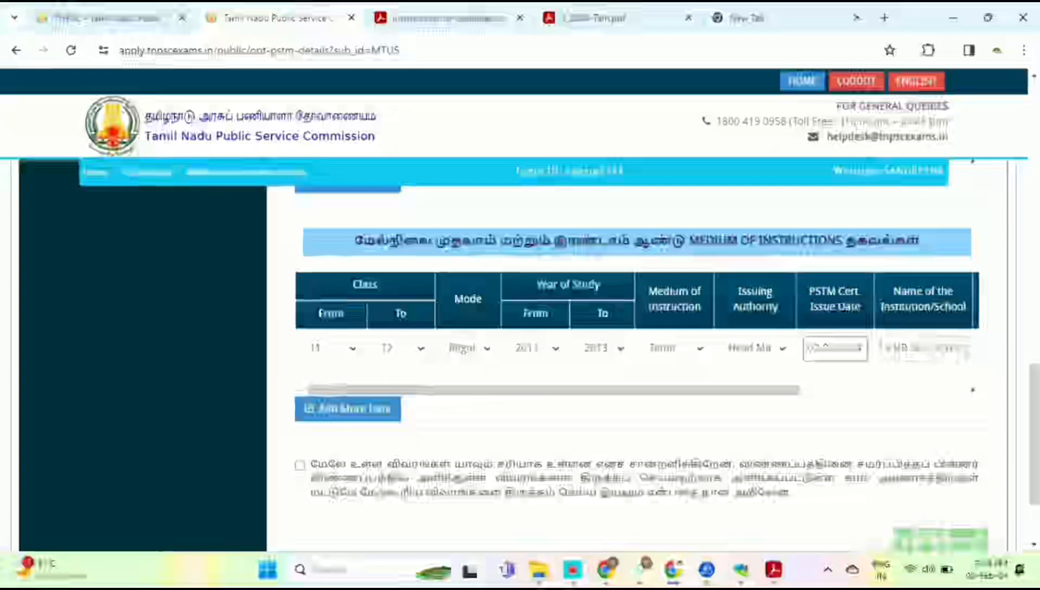
- Set the higher secondary row's district to Thoothukudi, enter its pin code, and choose Aided as institution type
scroll(790, 394, "right", 5)
left_click(786, 347)
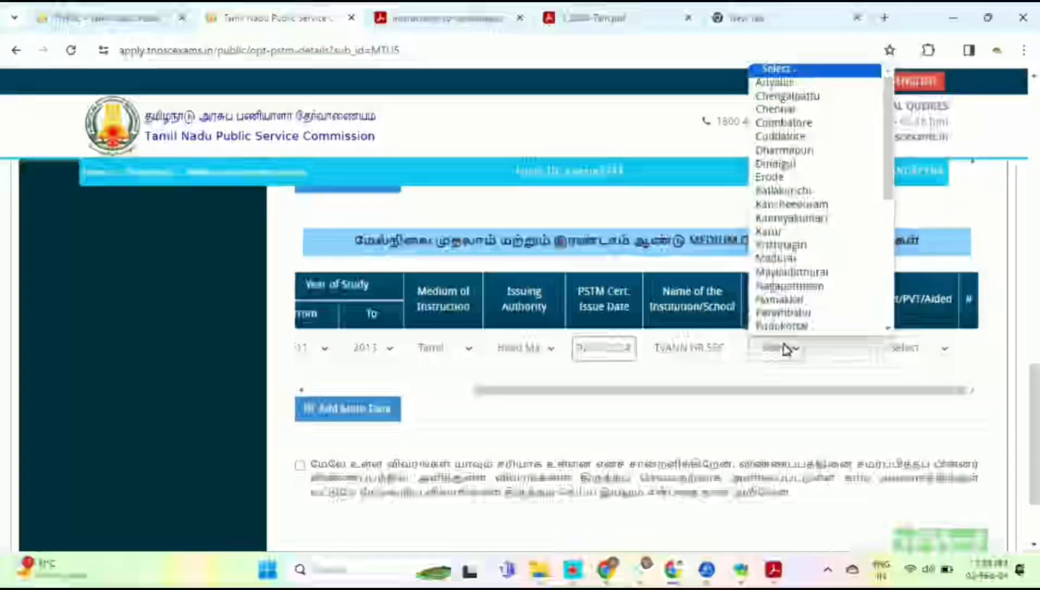
key("t")
key("t")
key("t")
key("t")
key("t")
key("t")
key("t")
key("t")
key("t")
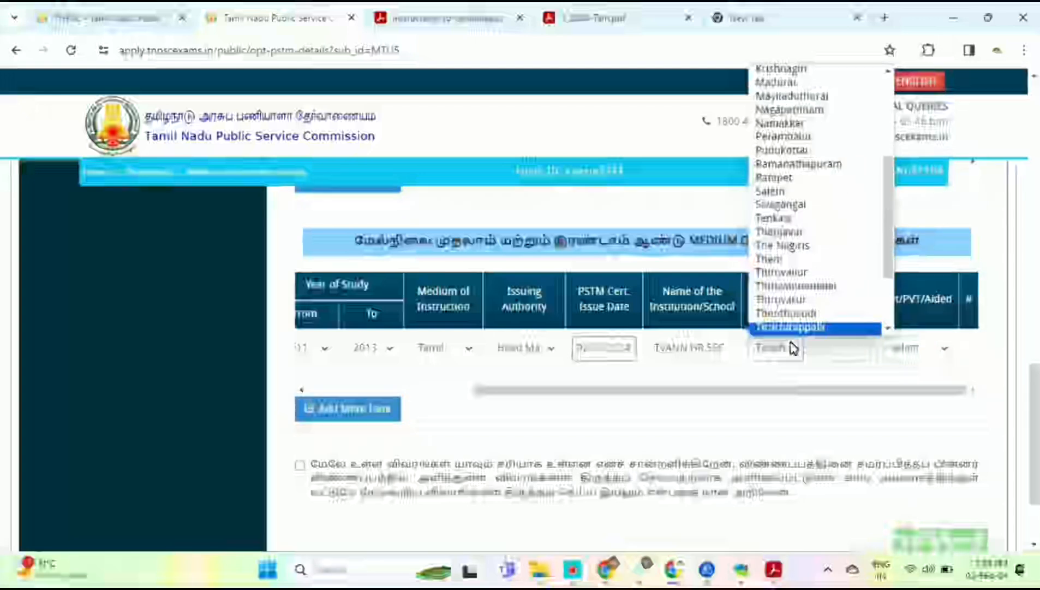
left_click(798, 314)
key("Tab")
type("628008")
left_click(946, 356)
left_click(912, 413)
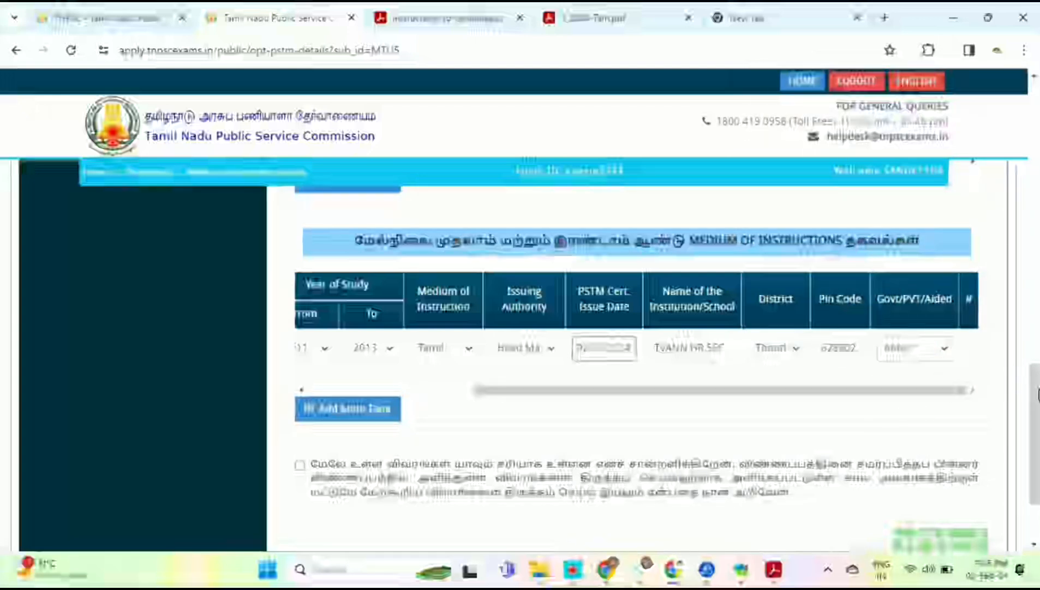
- Accept the declaration and save the medium of instruction details to proceed
scroll(300, 386, "down", 2)
left_click(300, 384)
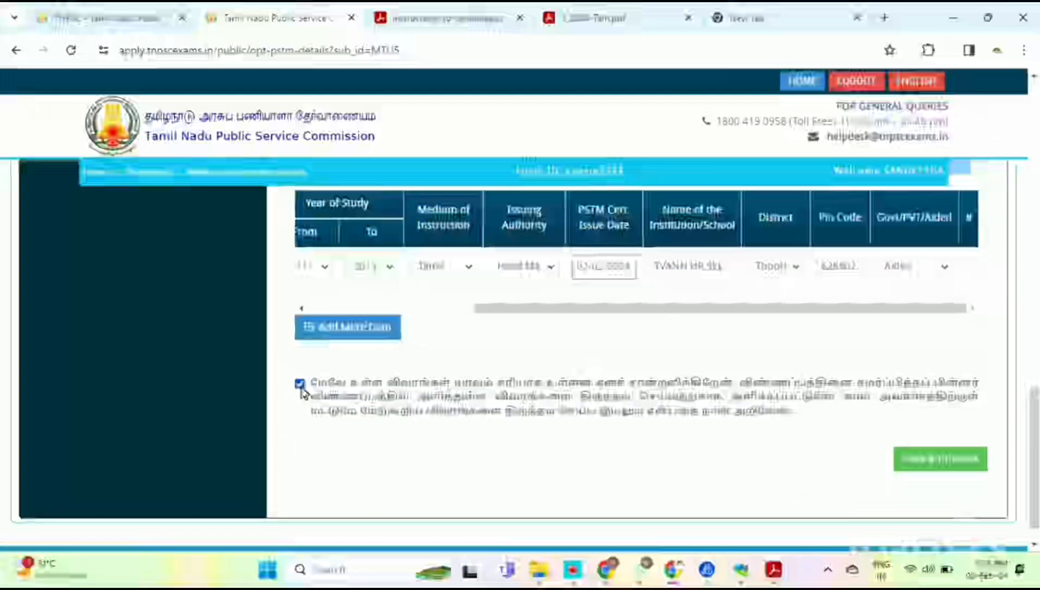
left_click(937, 461)
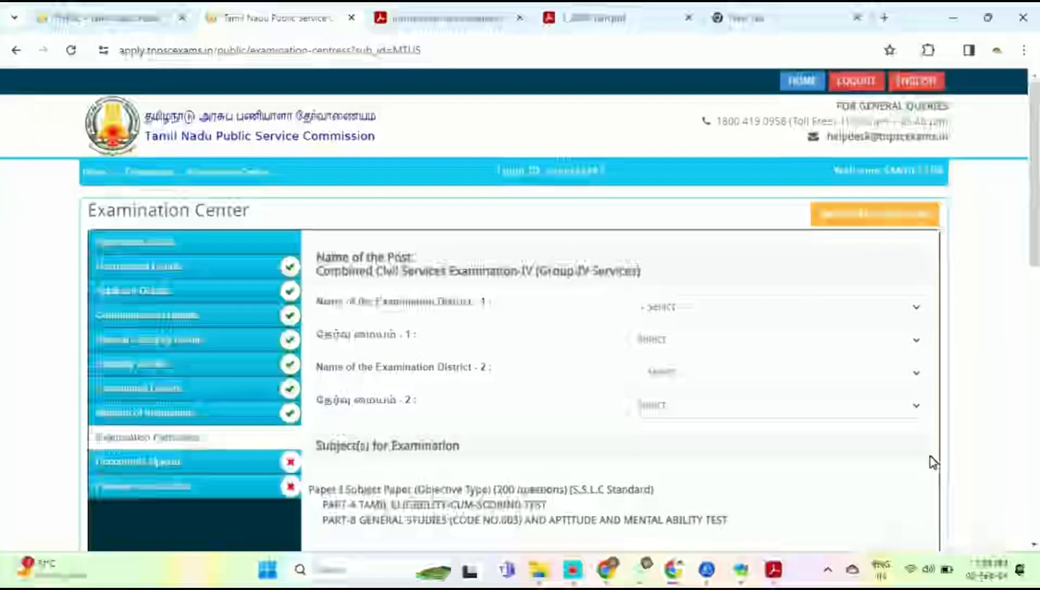
- Choose Thoothukudi as the first examination district and Thoothukudi as its examination centre
left_click(781, 308)
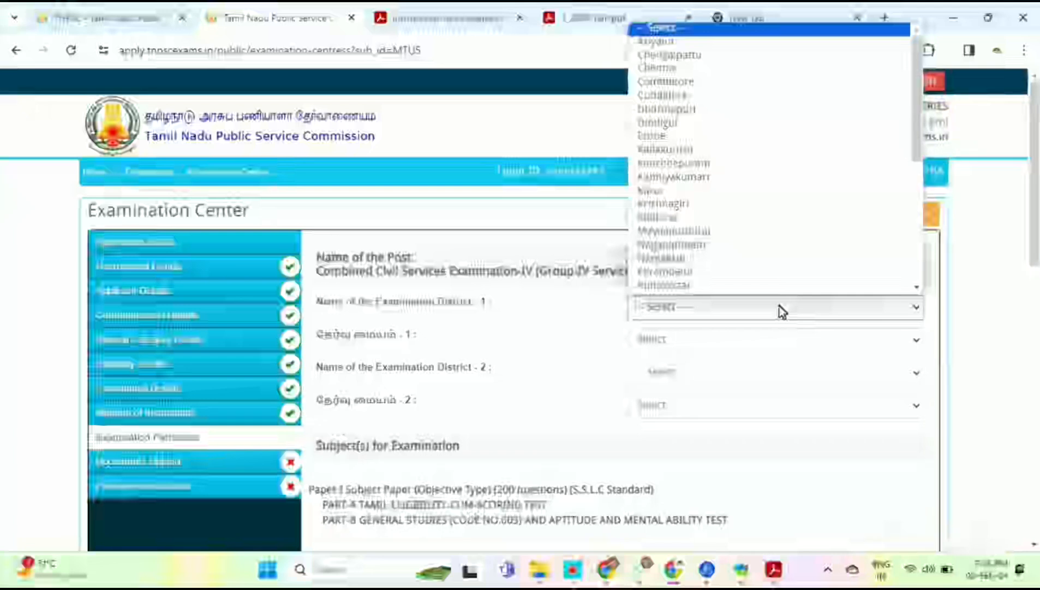
key("t")
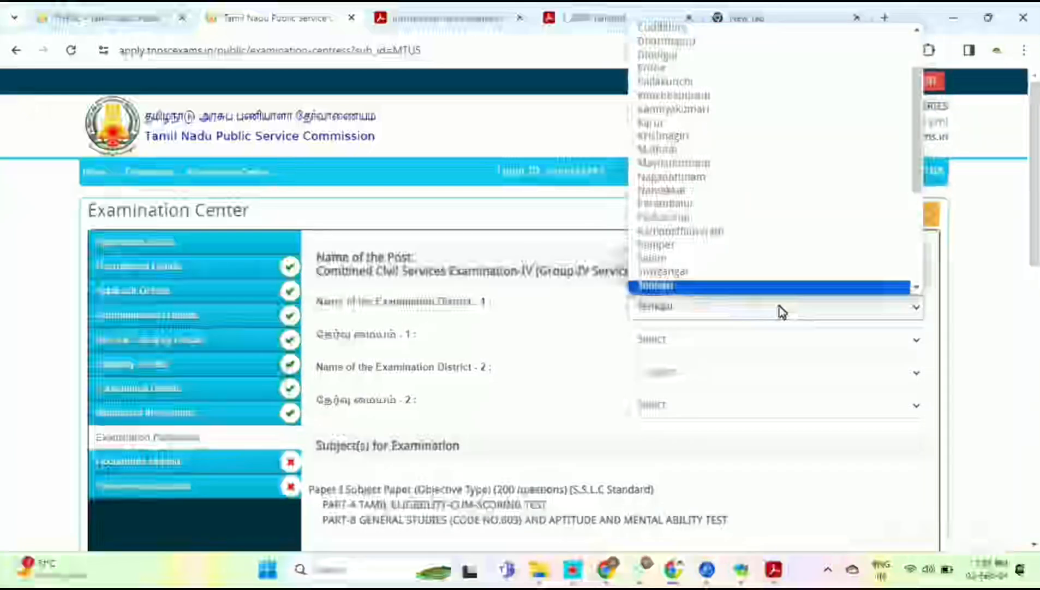
left_click(920, 288)
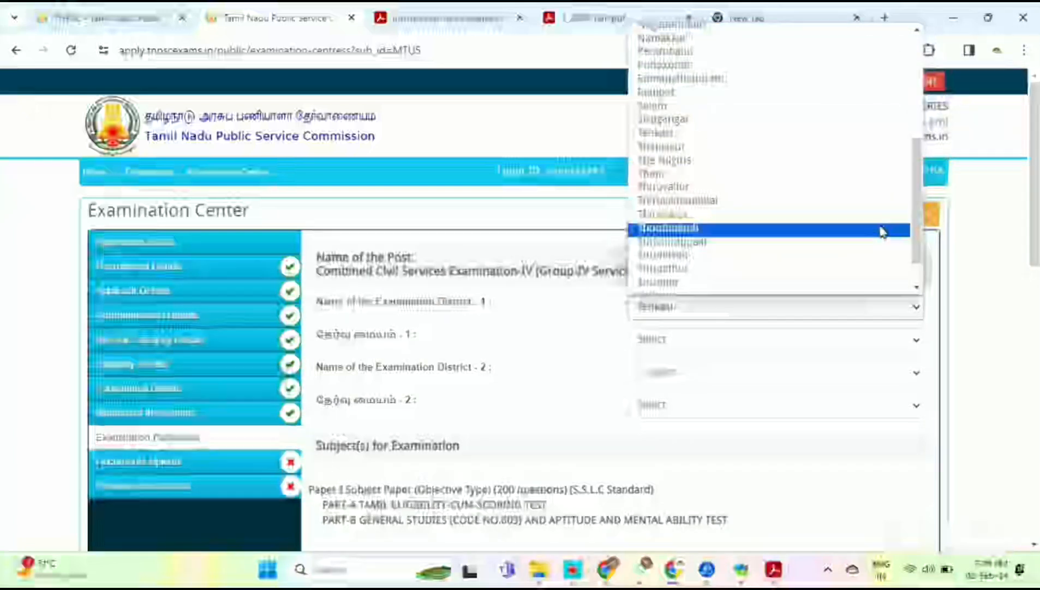
left_click(882, 229)
left_click(679, 342)
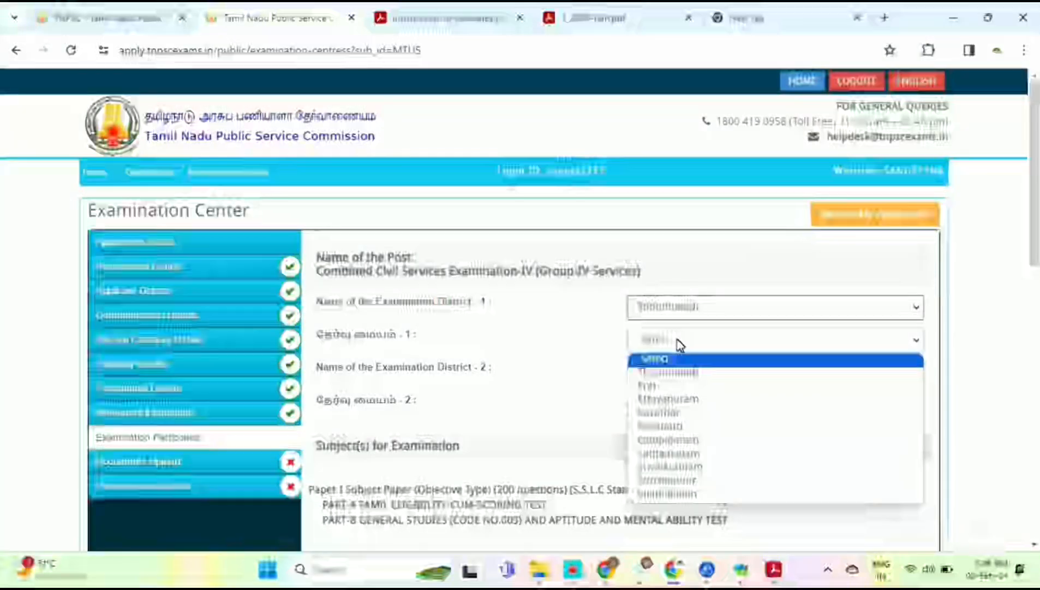
left_click(670, 373)
- Choose Tirunelveli as the second examination district and Tirunelveli as its examination centre
left_click(675, 376)
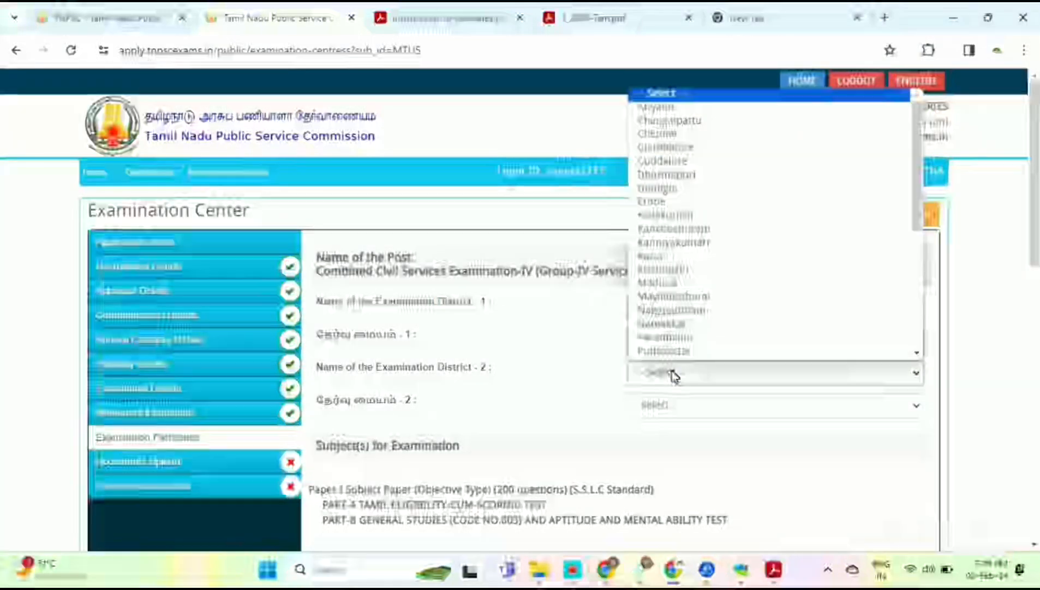
key("Down")
key("Down")
key("Down")
key("Down")
key("Down")
key("Down")
key("Down")
key("Down")
key("Down")
key("Down")
key("Down")
key("Down")
key("Down")
key("Down")
key("Down")
key("Down")
key("Down")
key("Down")
key("Down")
key("Down")
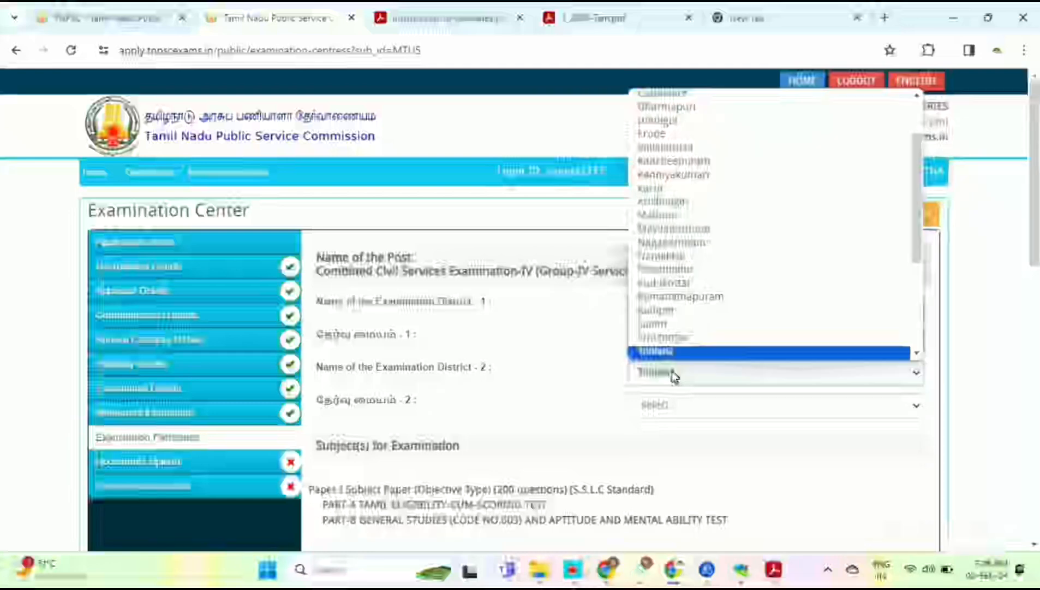
key("Down")
key("Down")
key("Down")
key("Down")
key("Down")
key("Down")
key("Down")
key("Down")
key("Down")
key("Down")
key("Down")
key("Down")
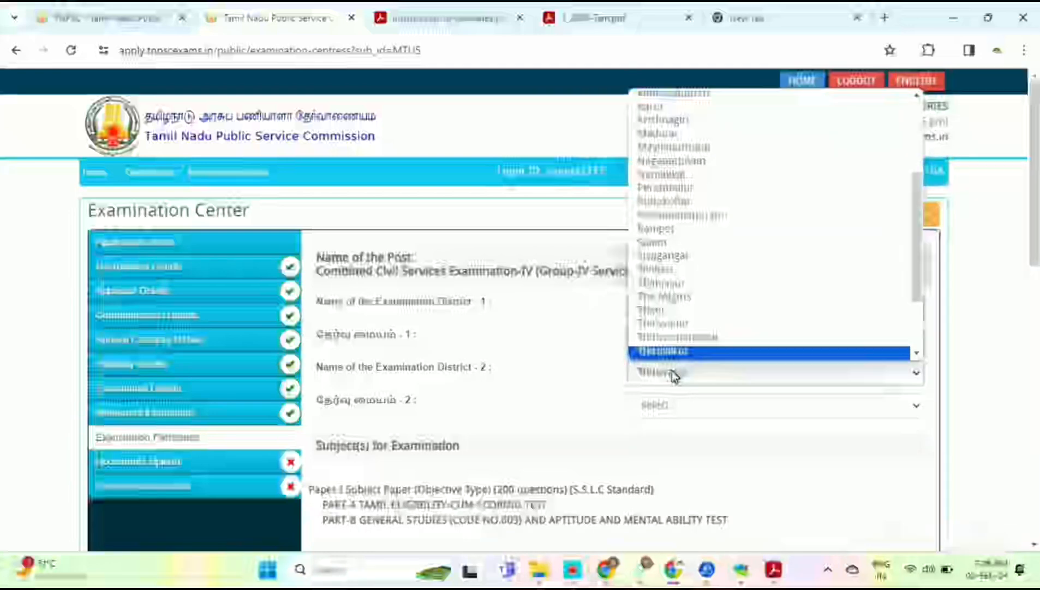
left_click(687, 414)
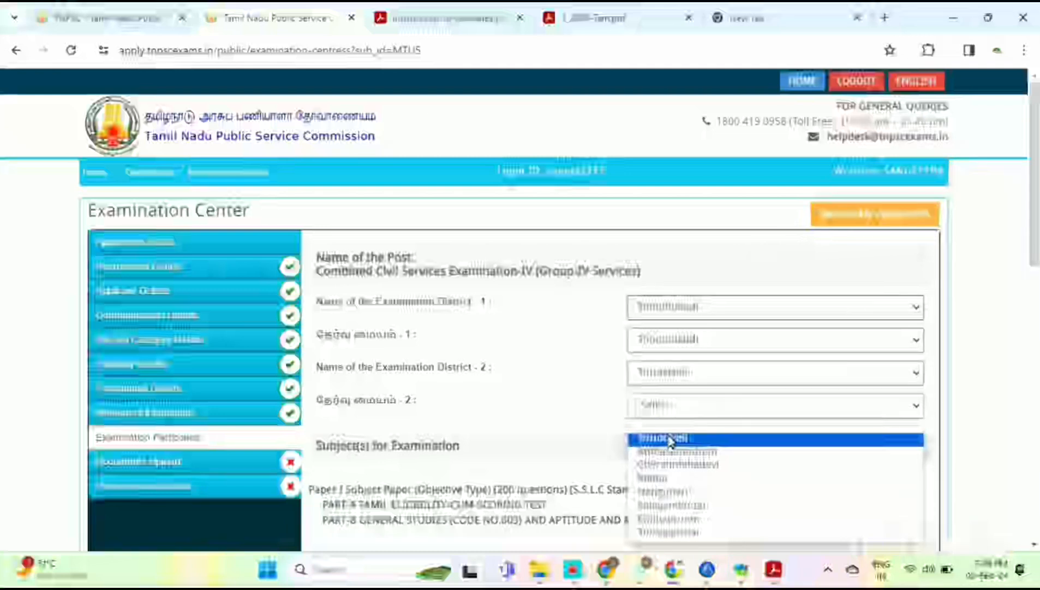
left_click(673, 517)
left_click(680, 349)
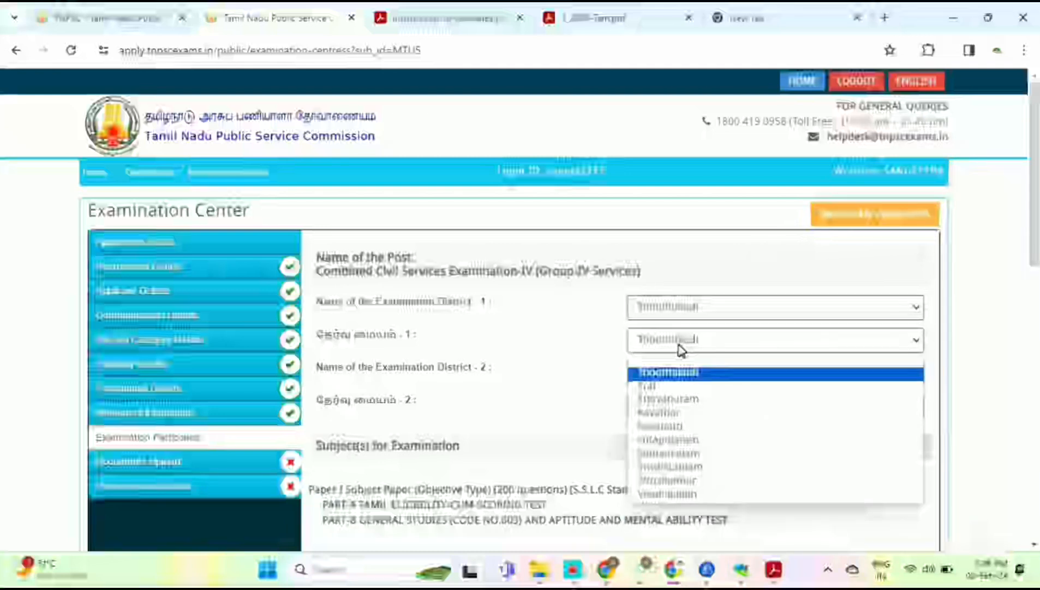
left_click(670, 380)
- Answer yes to the fee concession question and acknowledge the concession note
scroll(568, 322, "down", 3)
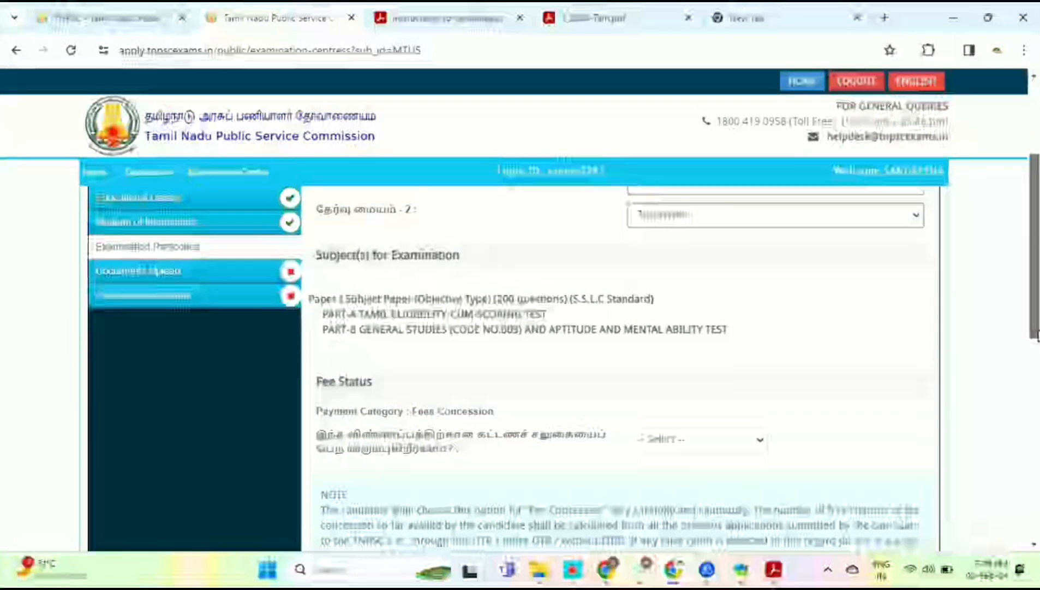
left_click(724, 449)
left_click(690, 473)
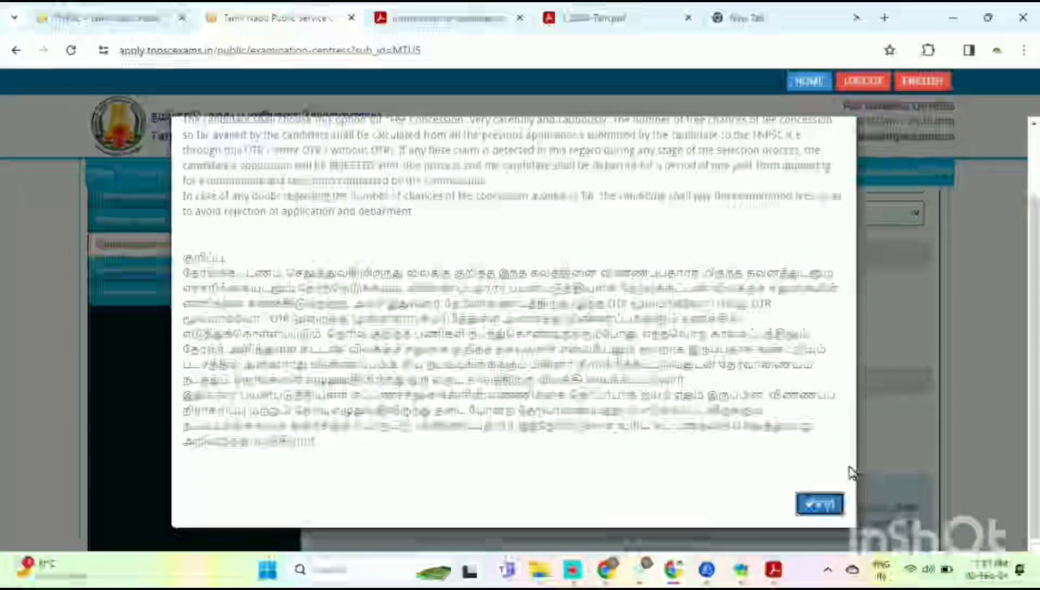
left_click(821, 503)
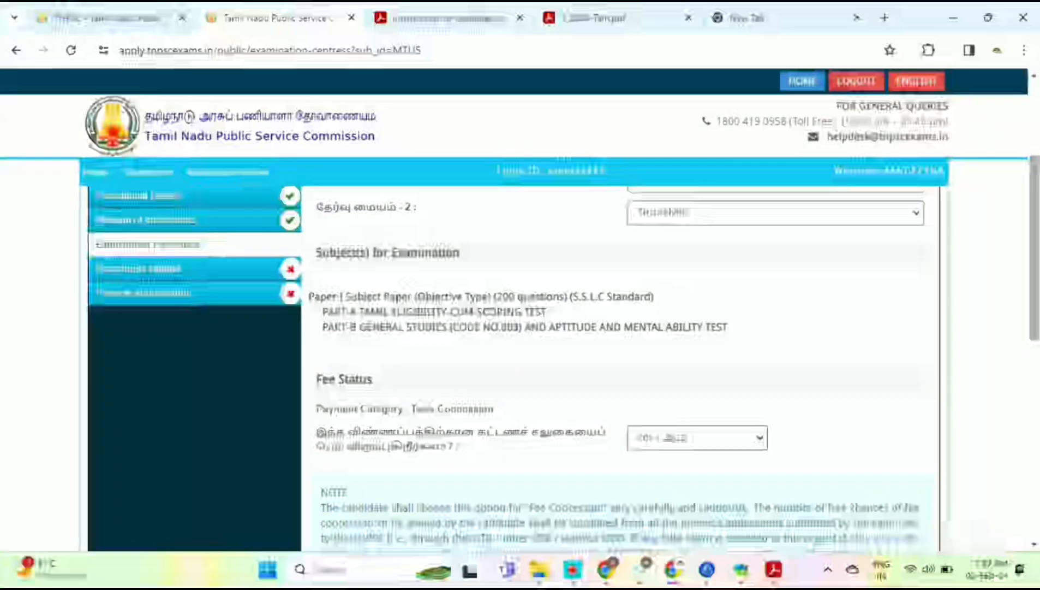
- Accept the examination centre declaration and save to proceed
scroll(342, 423, "down", 10)
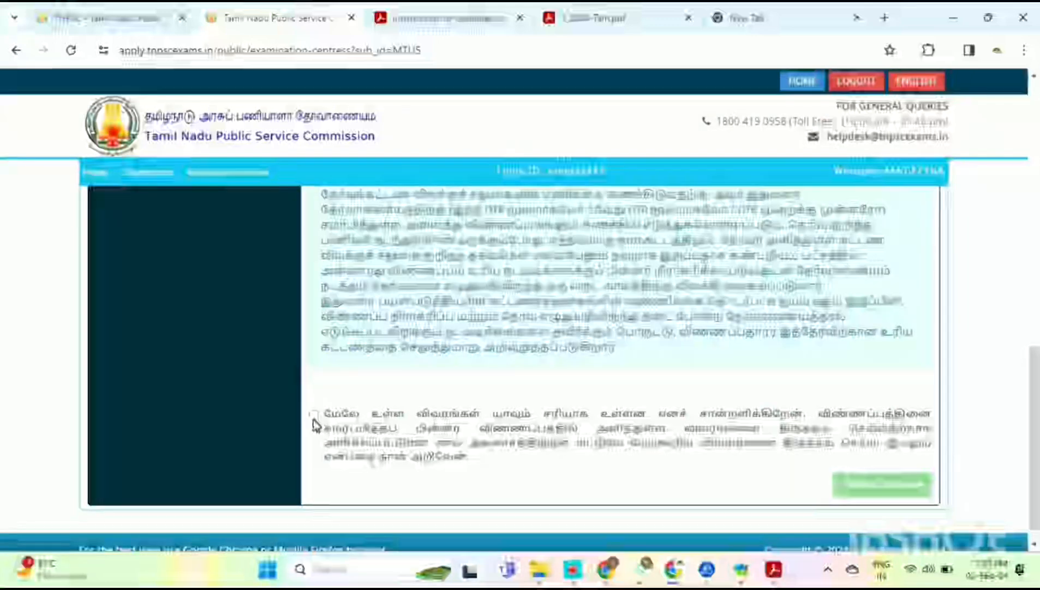
left_click(315, 416)
left_click(898, 486)
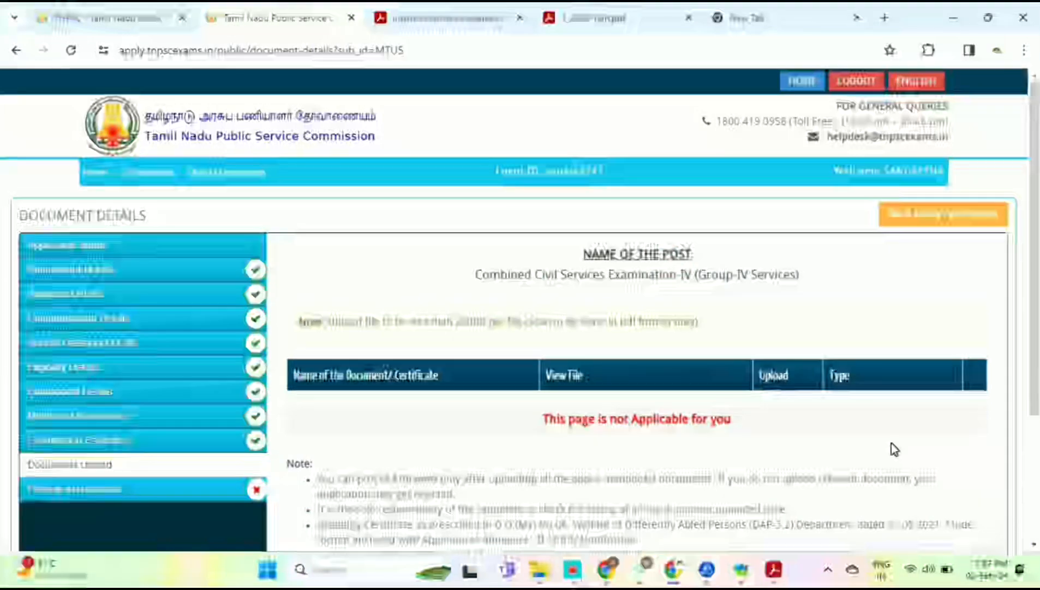
- Read the document upload notes and continue to the application preview
left_click_drag(335, 322, 428, 321)
left_click_drag(594, 322, 749, 328)
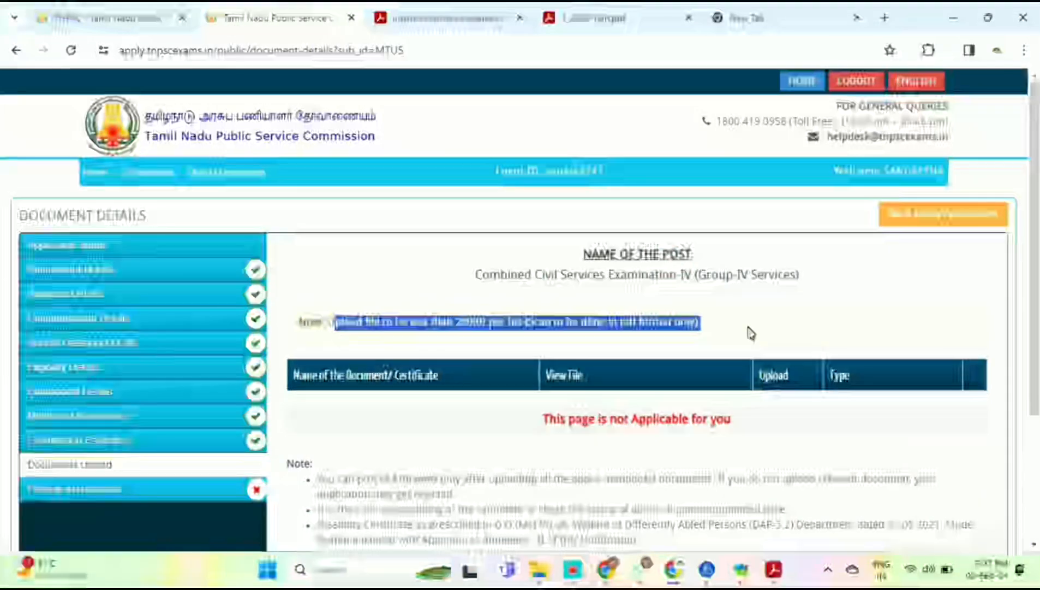
left_click(748, 327)
scroll(990, 285, "down", 1)
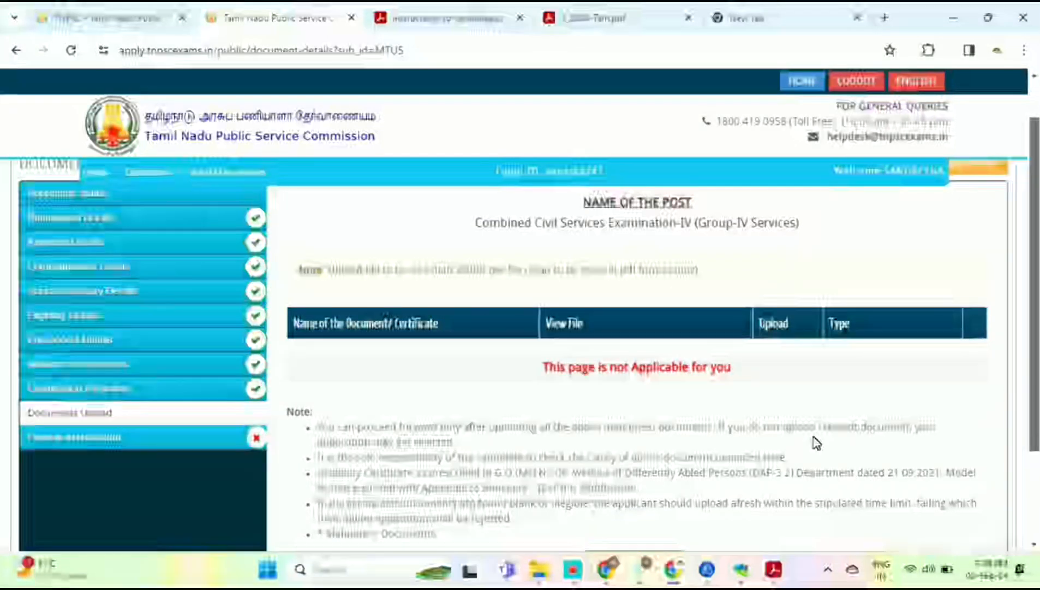
scroll(634, 355, "down", 2)
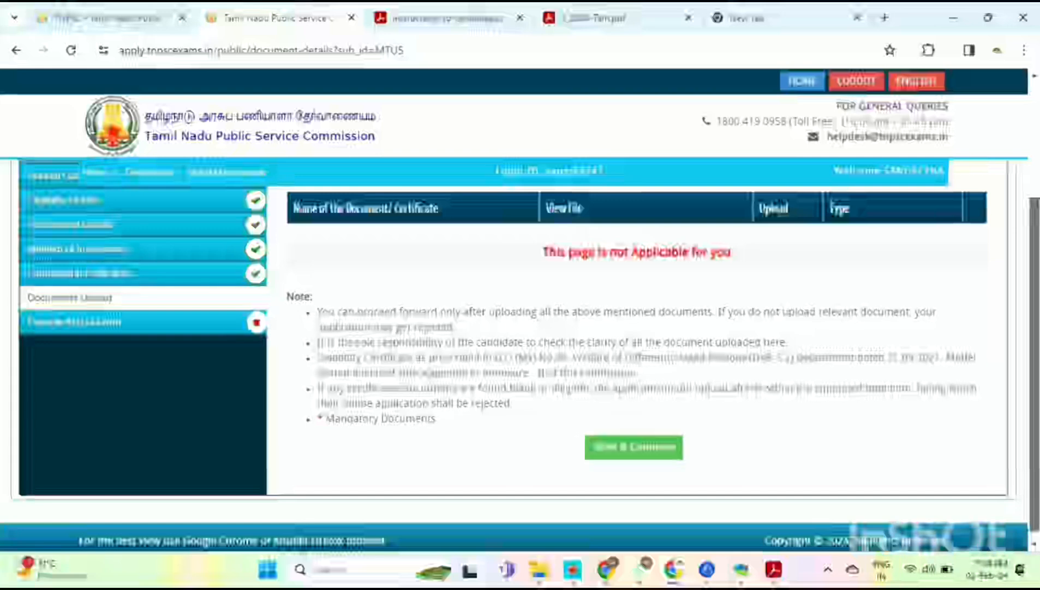
left_click_drag(515, 389, 583, 418)
left_click_drag(1035, 449, 1029, 337)
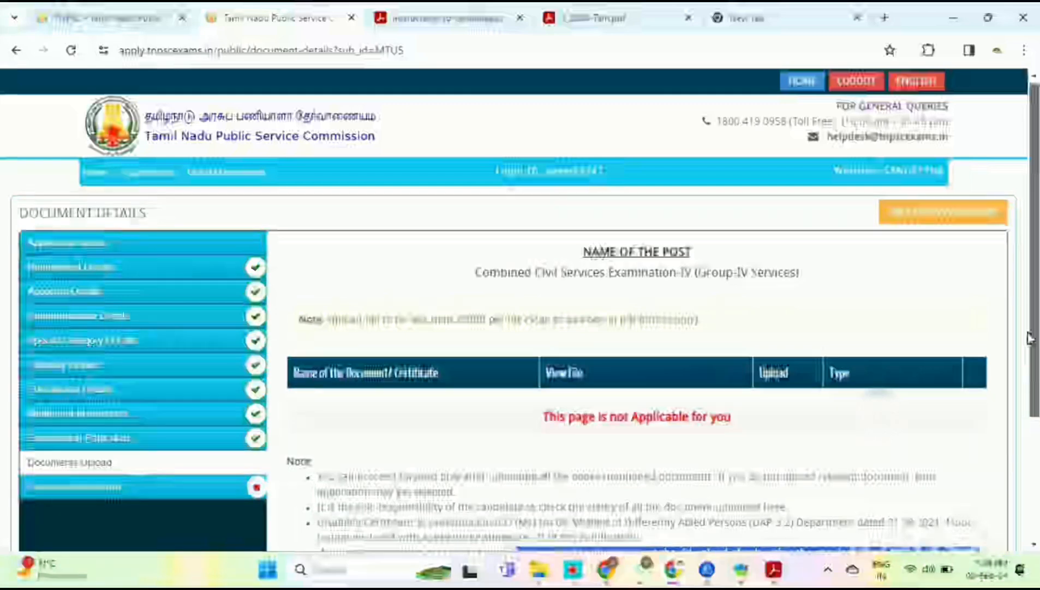
scroll(1008, 425, "down", 3)
left_click(646, 439)
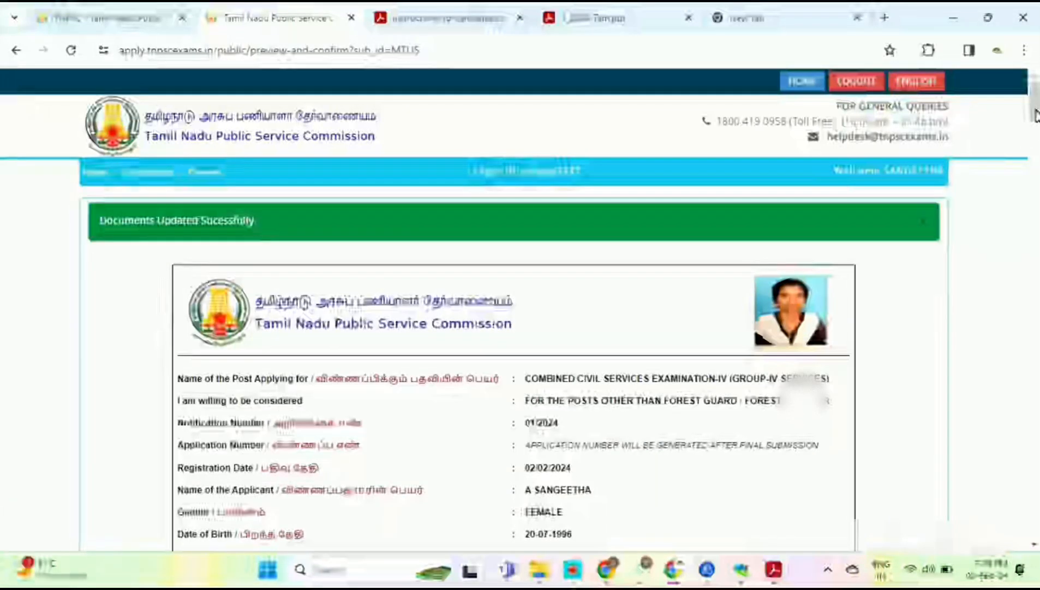
- Review the application preview, including qualification, medium of instruction, examination centre and fee details
scroll(513, 360, "down", 15)
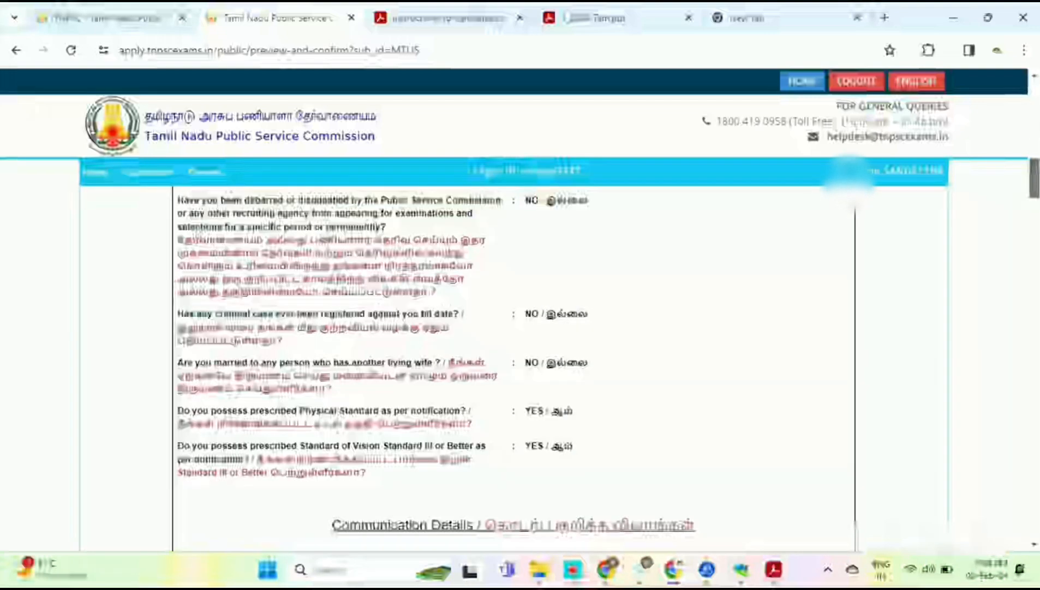
scroll(513, 361, "down", 6)
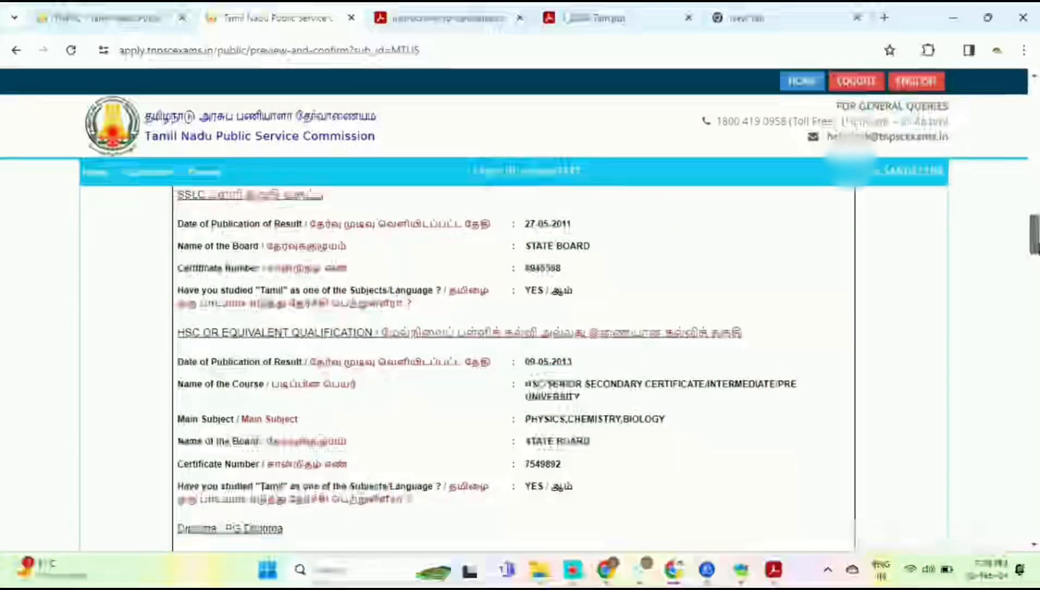
scroll(514, 361, "down", 5)
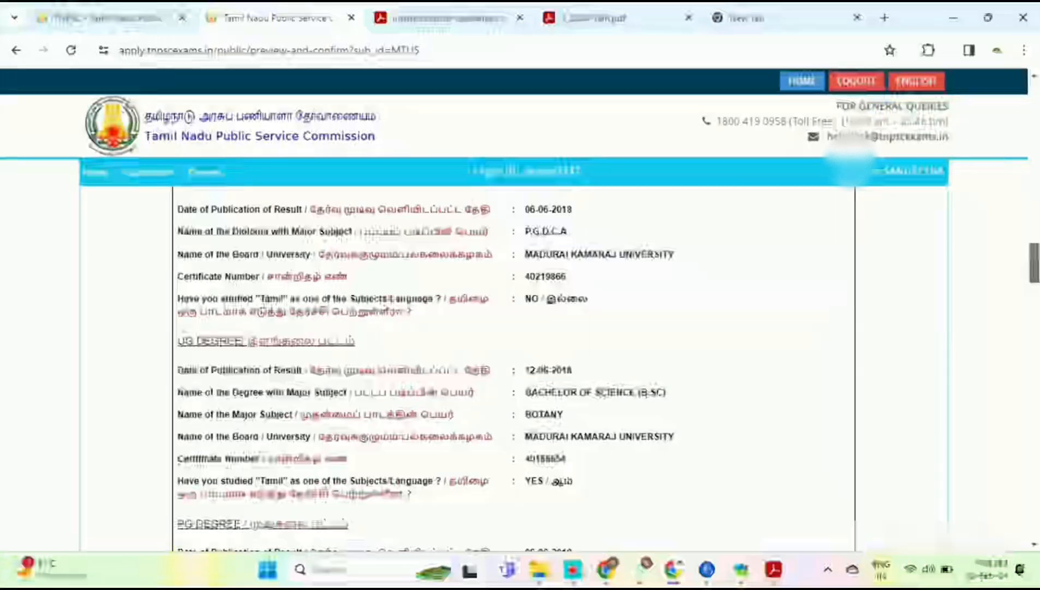
scroll(513, 360, "down", 12)
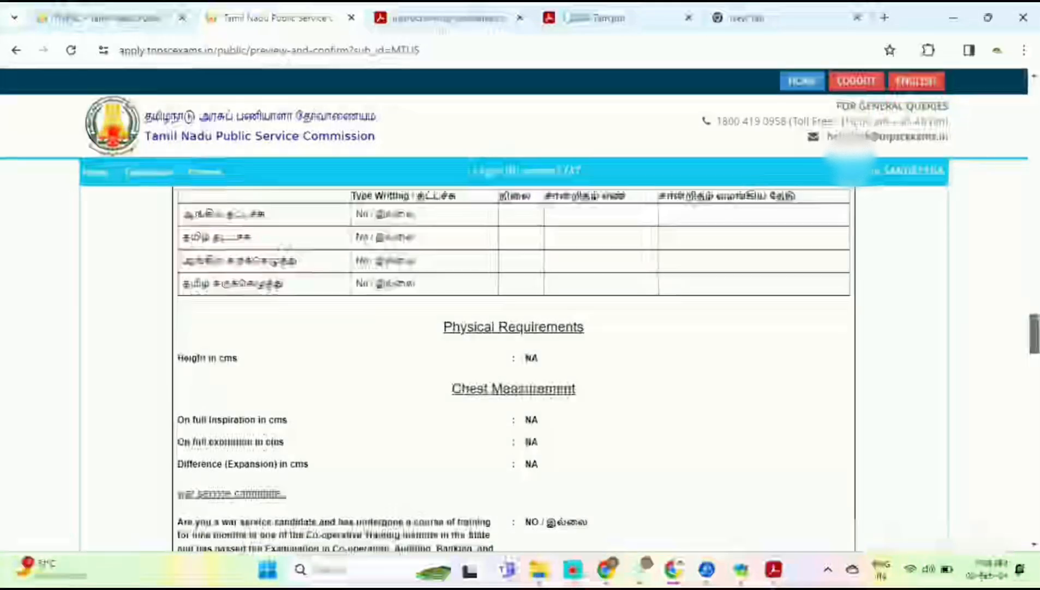
scroll(513, 360, "down", 5)
scroll(513, 360, "up", 5)
scroll(513, 360, "down", 5)
scroll(513, 360, "down", 10)
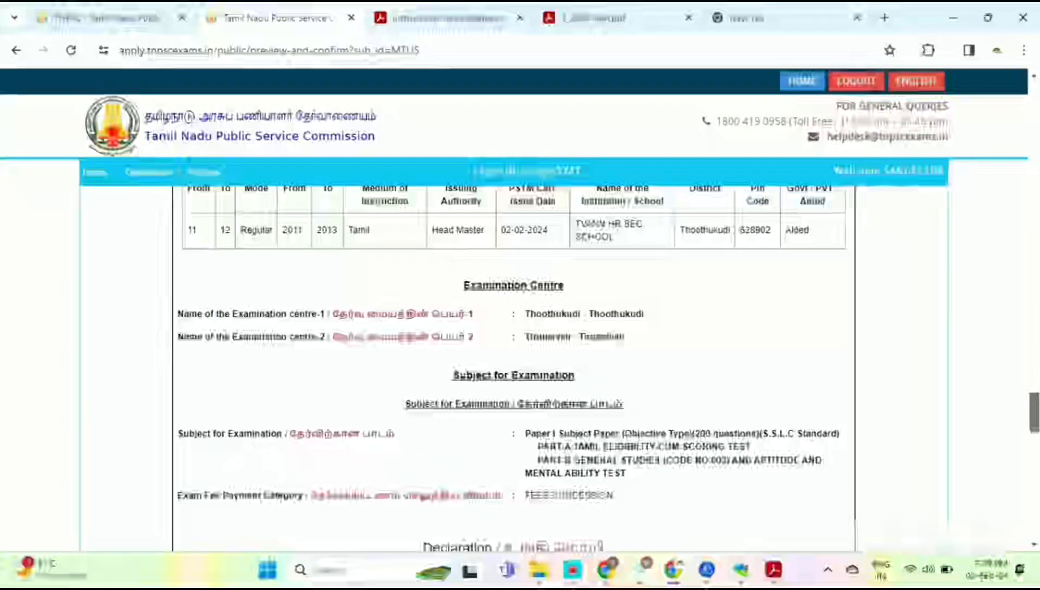
scroll(513, 360, "down", 3)
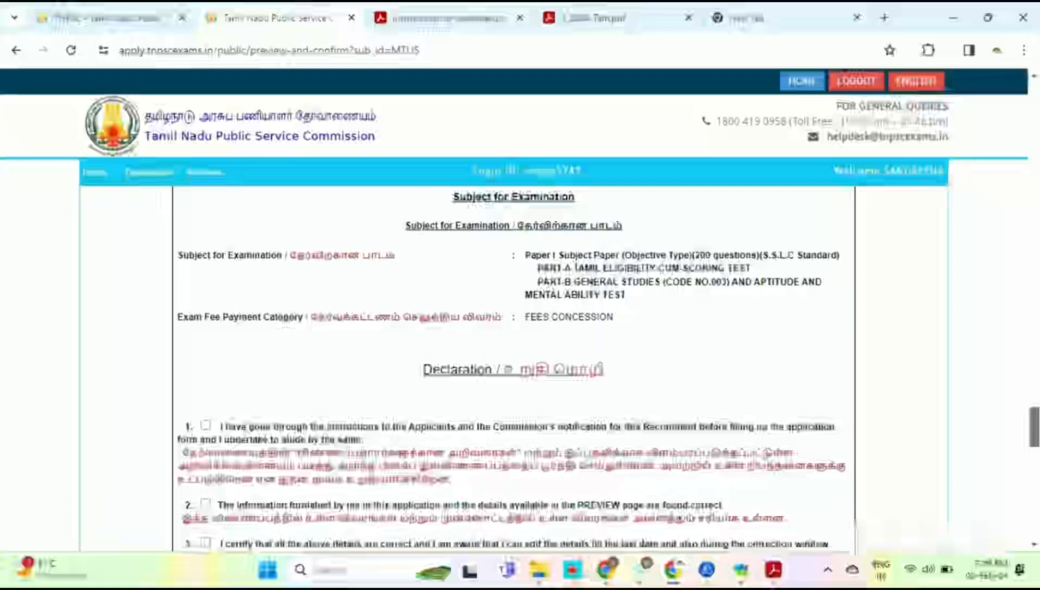
left_click_drag(773, 268, 624, 257)
left_click(647, 303)
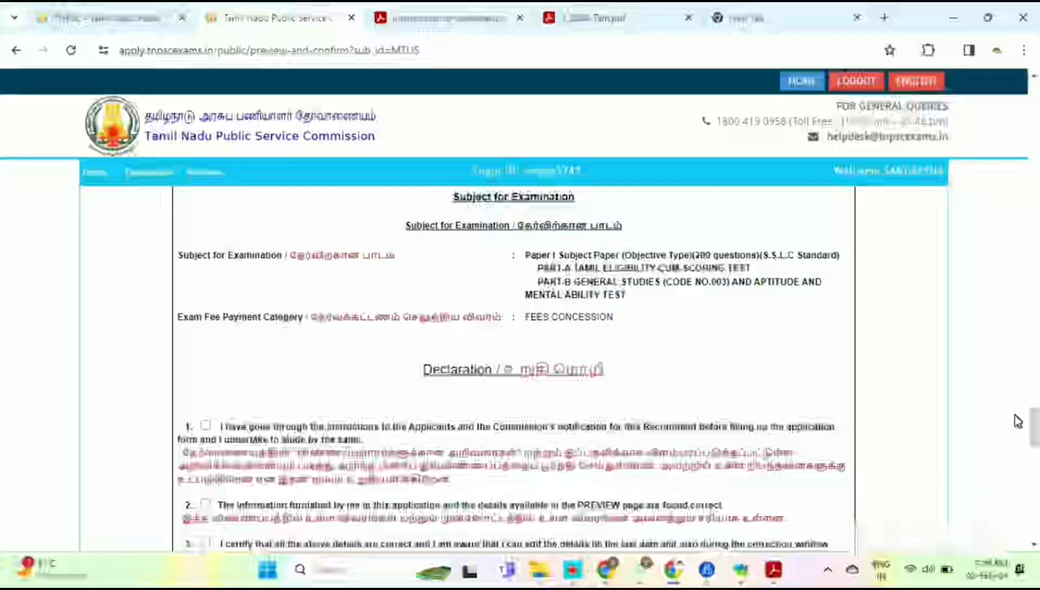
scroll(513, 366, "down", 3)
scroll(513, 366, "up", 3)
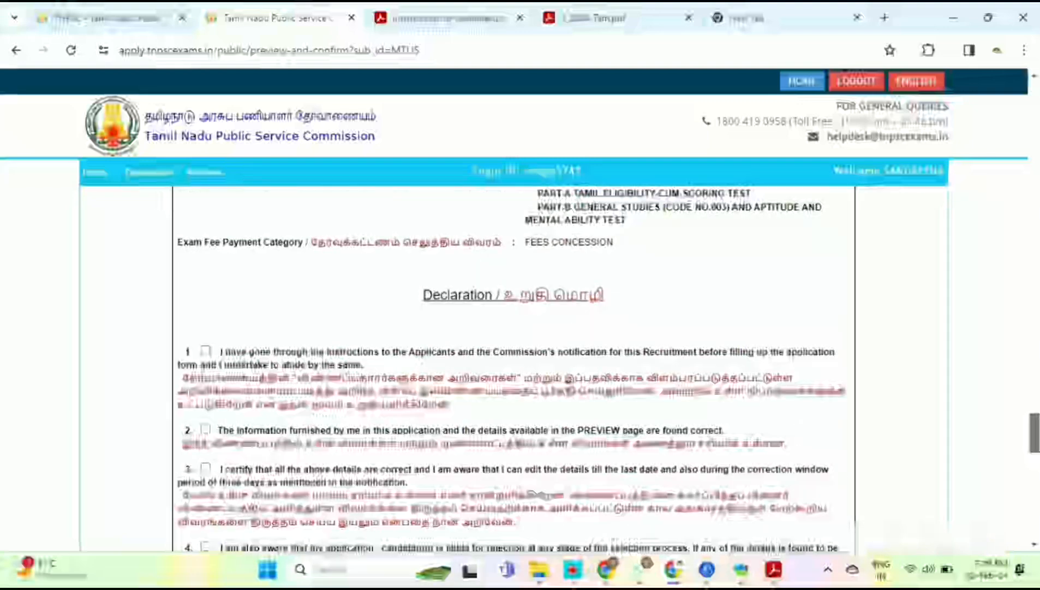
scroll(513, 365, "down", 4)
scroll(513, 366, "up", 2)
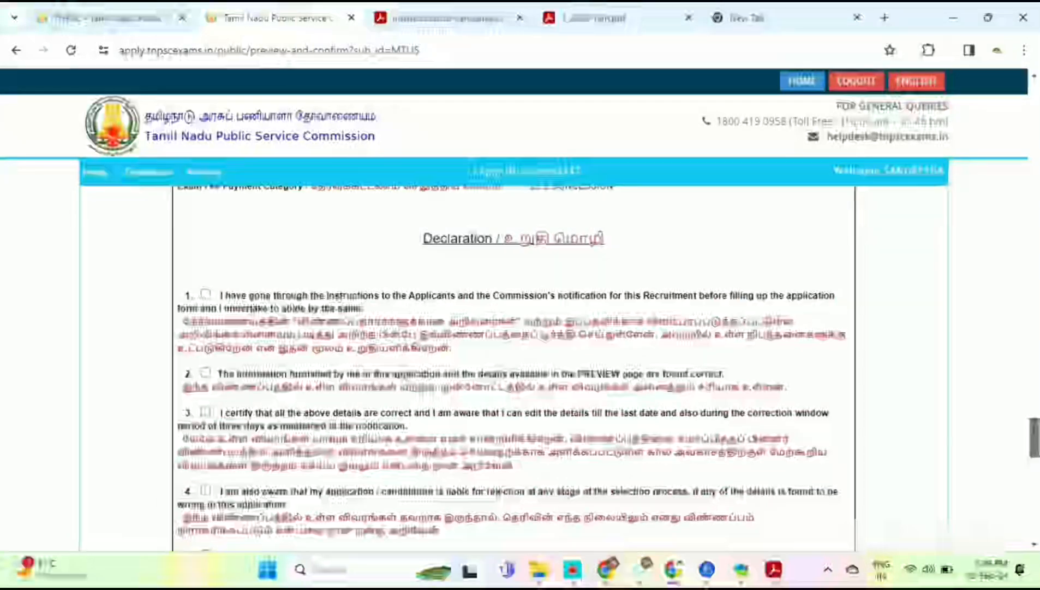
- Tick declaration items 1 through 6 on the preview page
left_click(206, 295)
mouse_move(1035, 437)
left_mouse_down()
mouse_move(1035, 473)
mouse_move(1035, 428)
left_mouse_up()
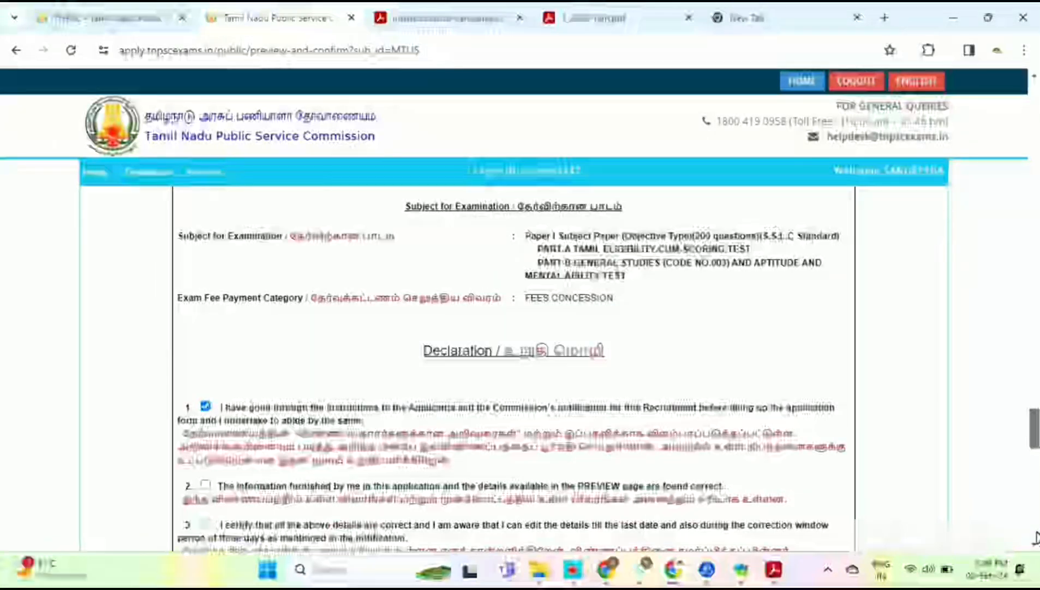
left_click(1035, 544)
left_click(205, 302)
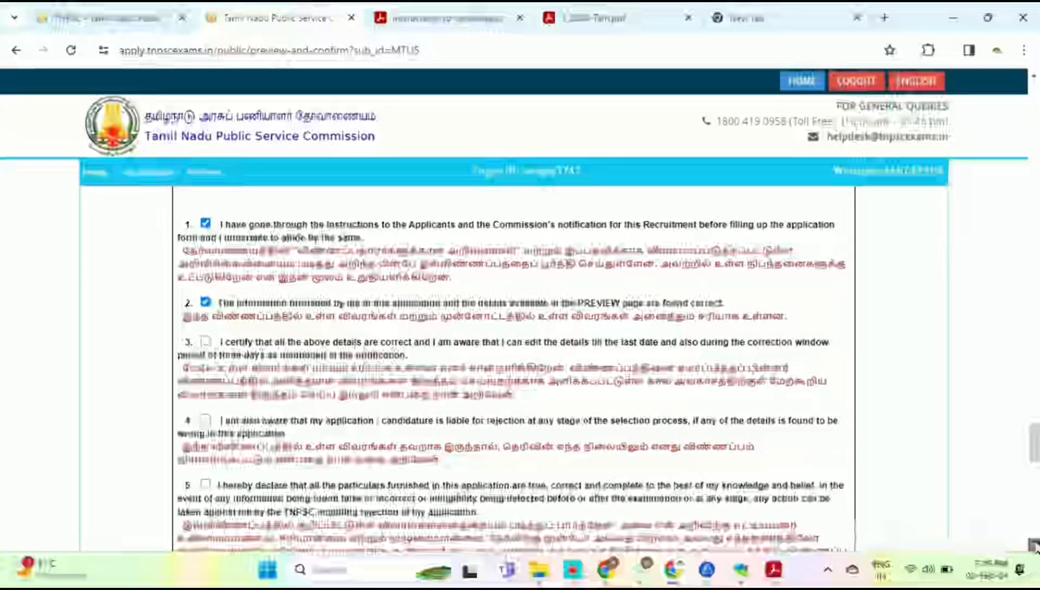
scroll(208, 303, "down", 2)
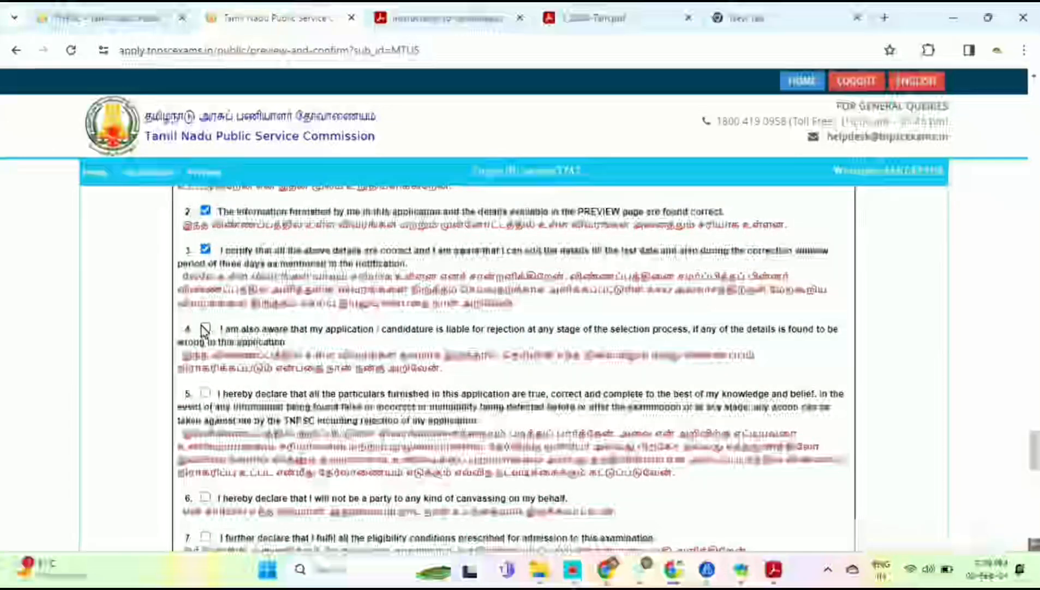
left_click(205, 392)
left_click(206, 500)
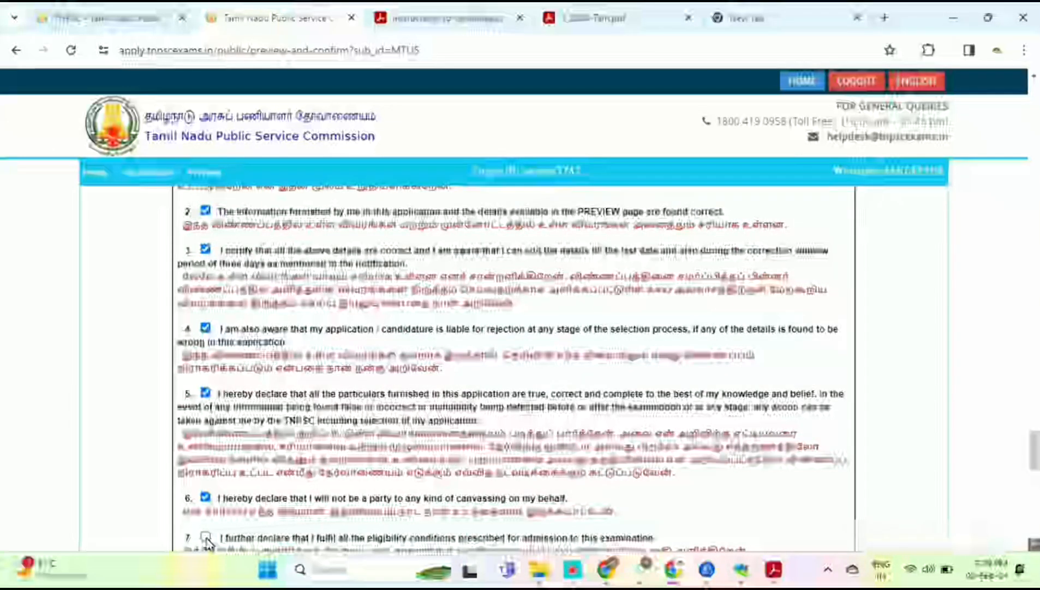
- Tick declaration items 7 through 15 on the application preview page
scroll(884, 515, "down", 6)
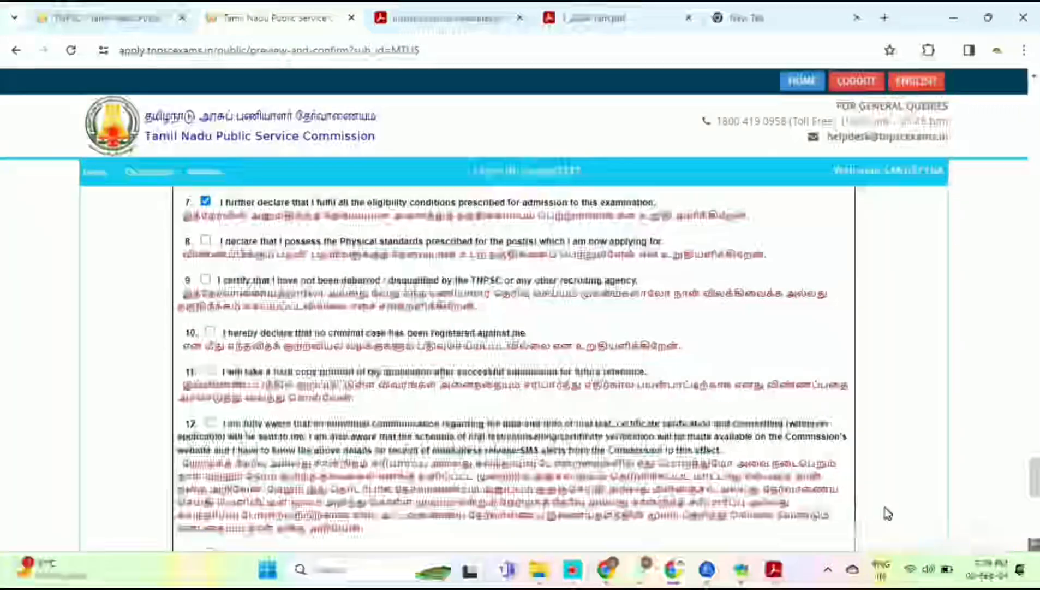
left_click(206, 242)
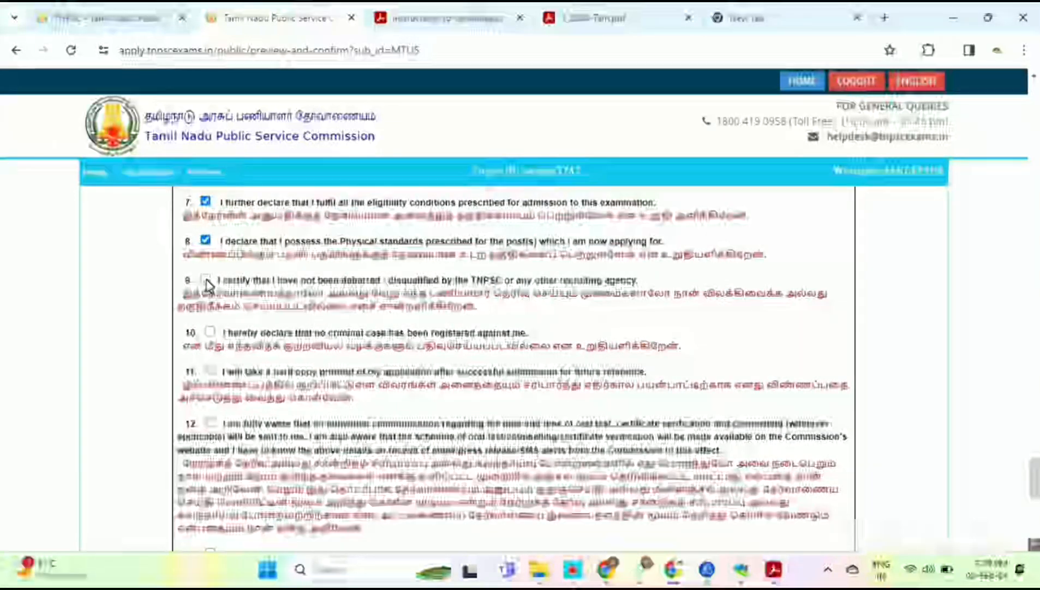
left_click(211, 333)
left_click(211, 371)
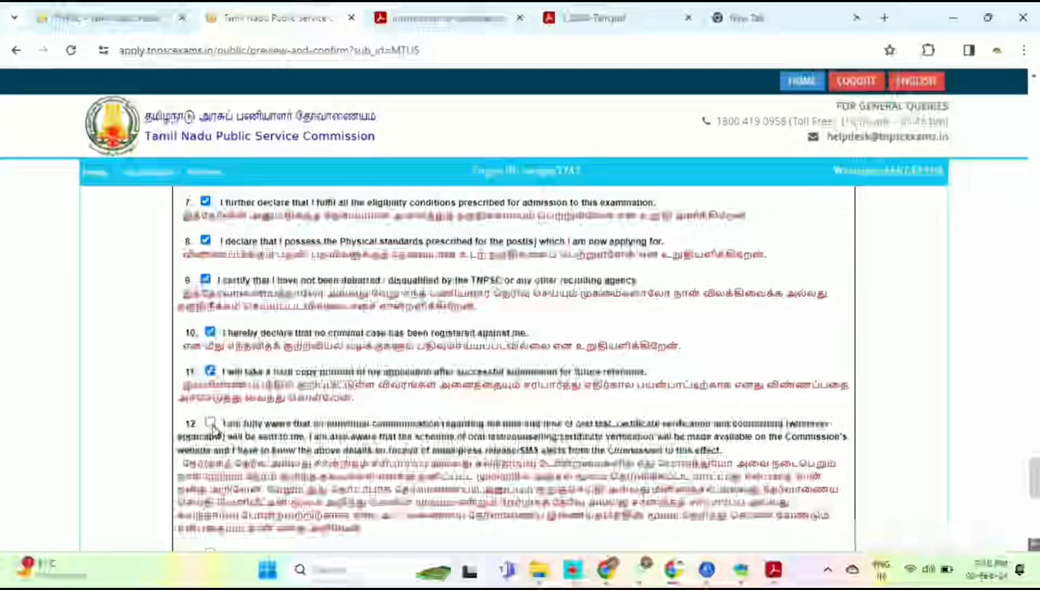
scroll(218, 339, "down", 5)
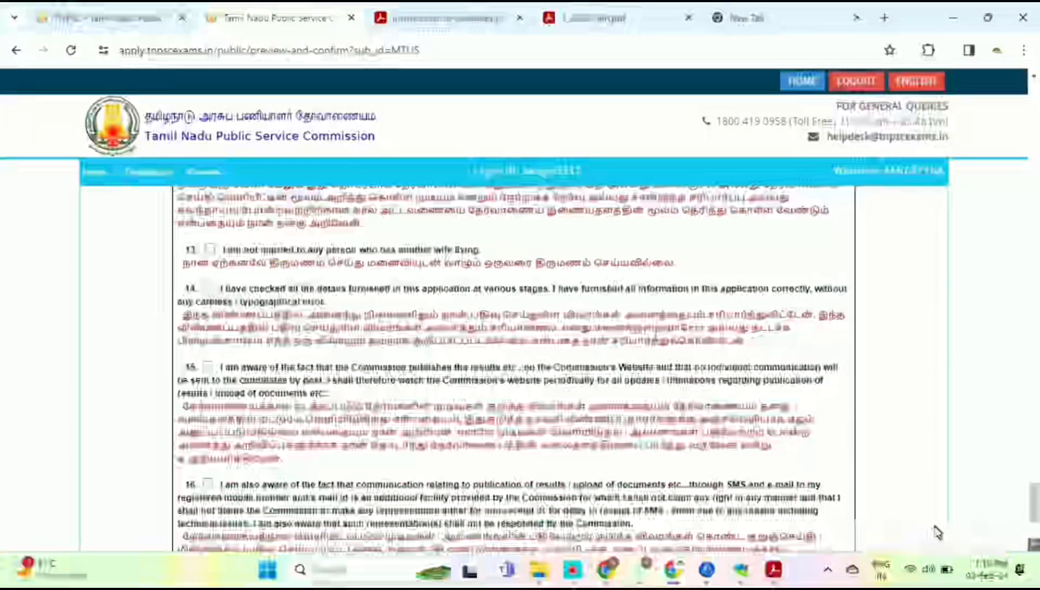
left_click(210, 249)
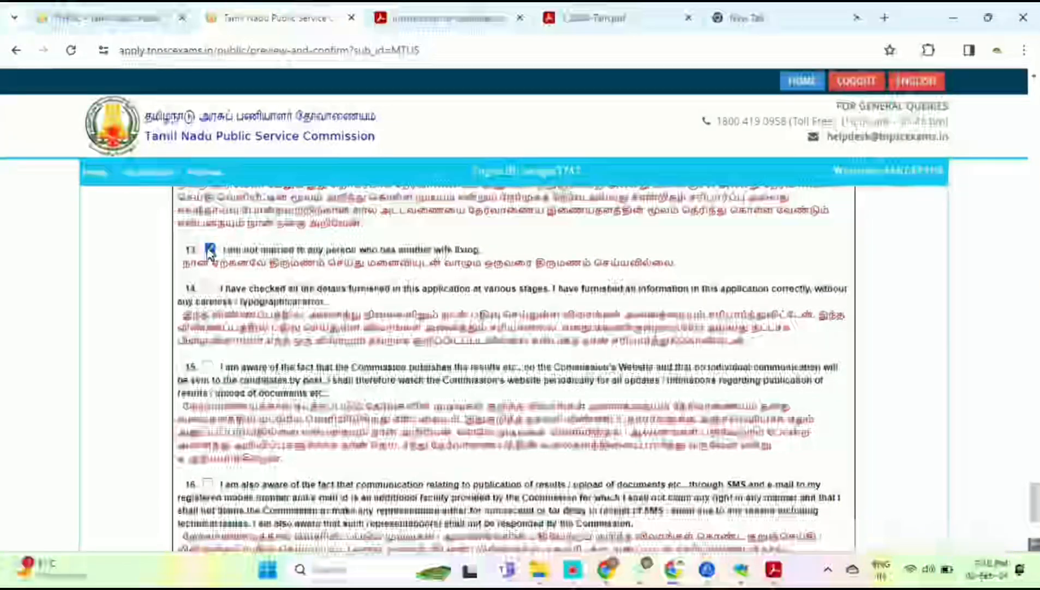
left_click(207, 288)
left_click(207, 366)
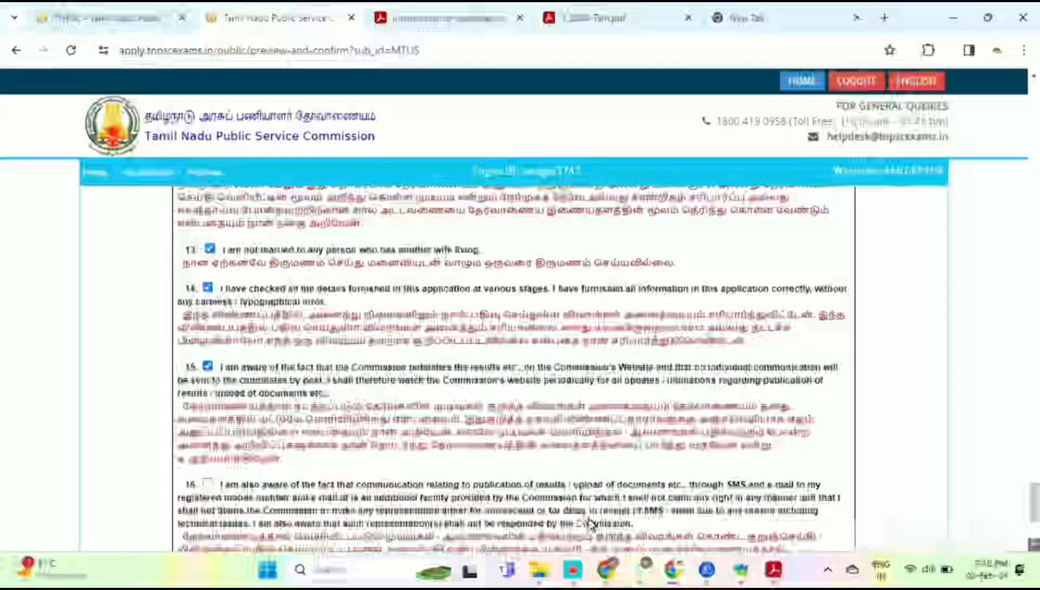
- Tick declaration item 16 and 'I confirm the above', then agree to proceed in both confirmation prompts
scroll(328, 382, "down", 4)
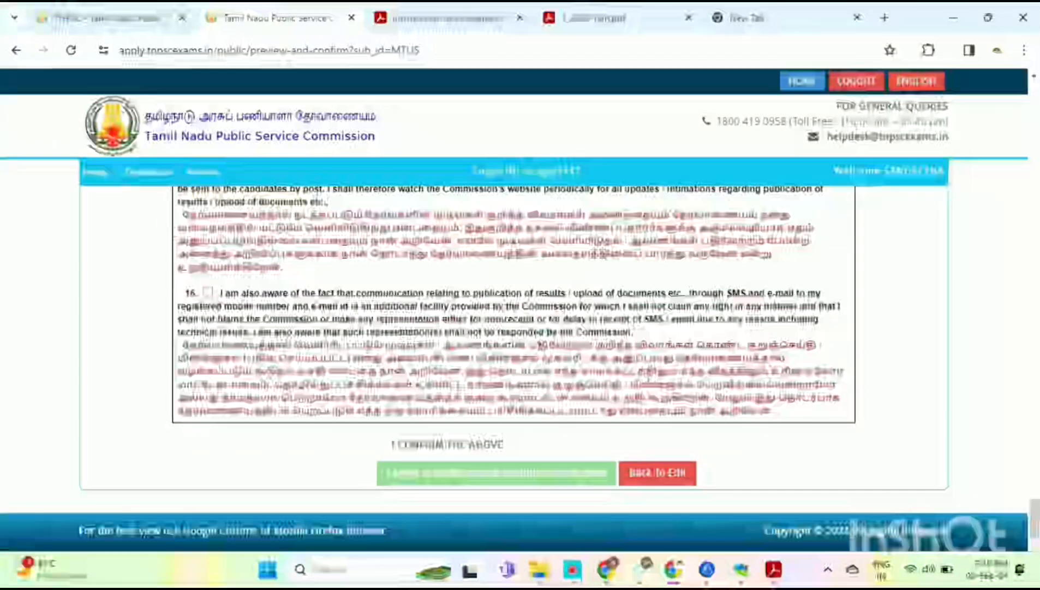
left_click(208, 294)
left_click(382, 446)
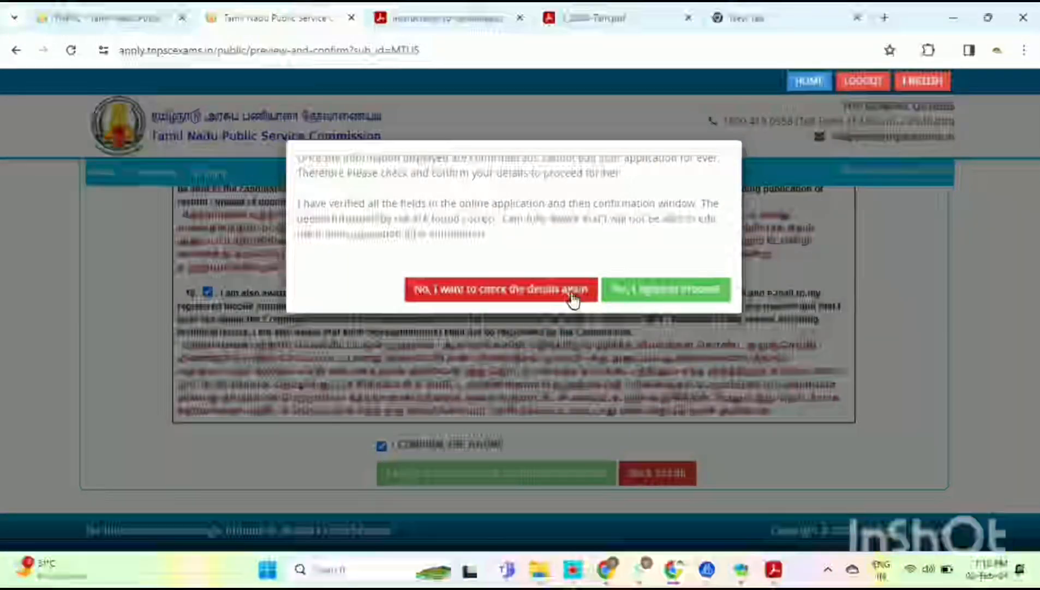
left_click(648, 294)
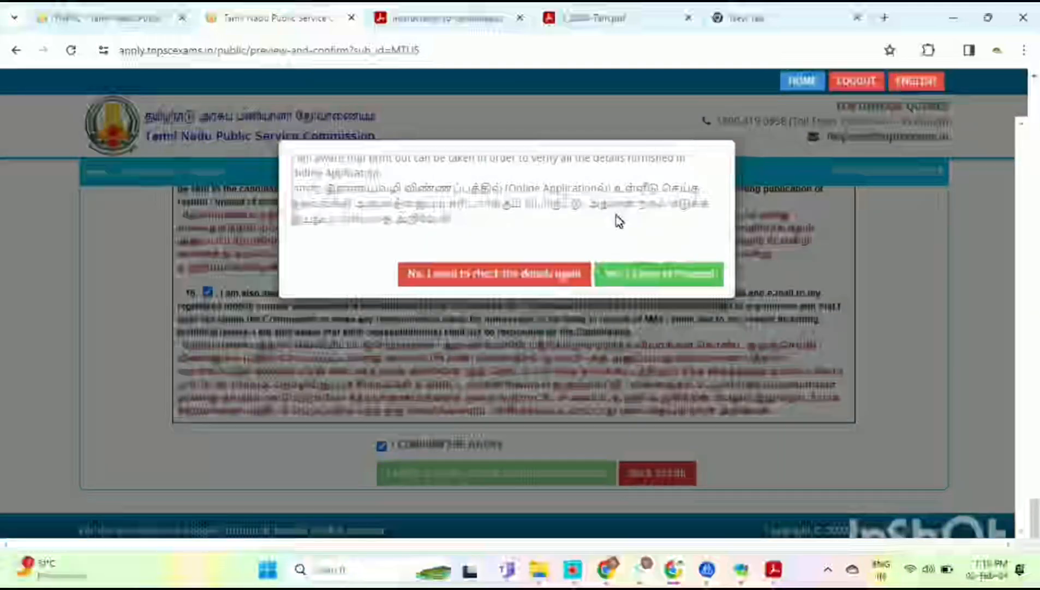
left_click(654, 278)
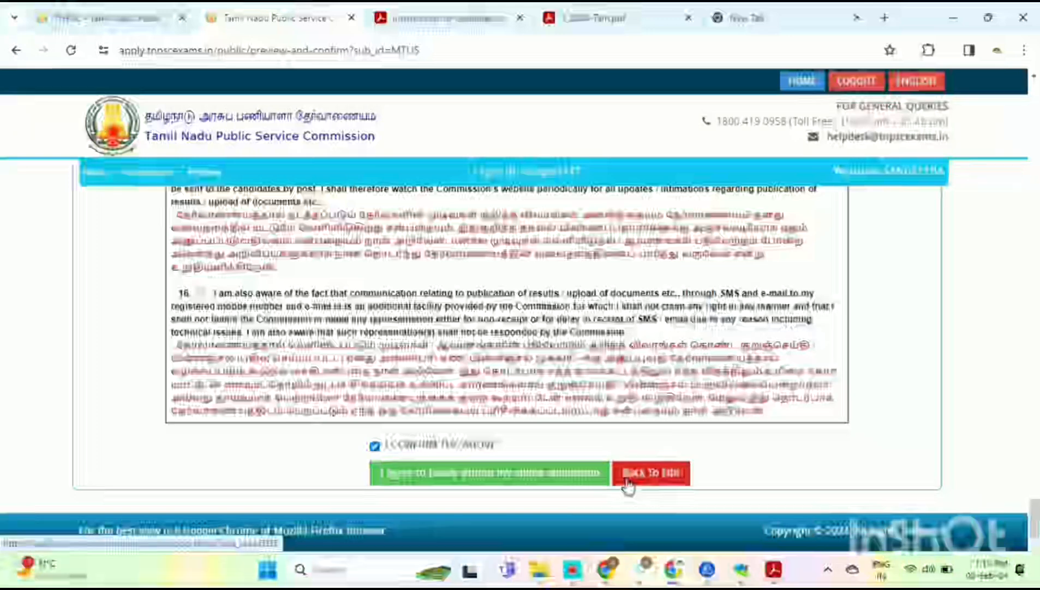
- Agree to finally submit the online application, acknowledge the notice, and move to the final declaration
left_click(555, 473)
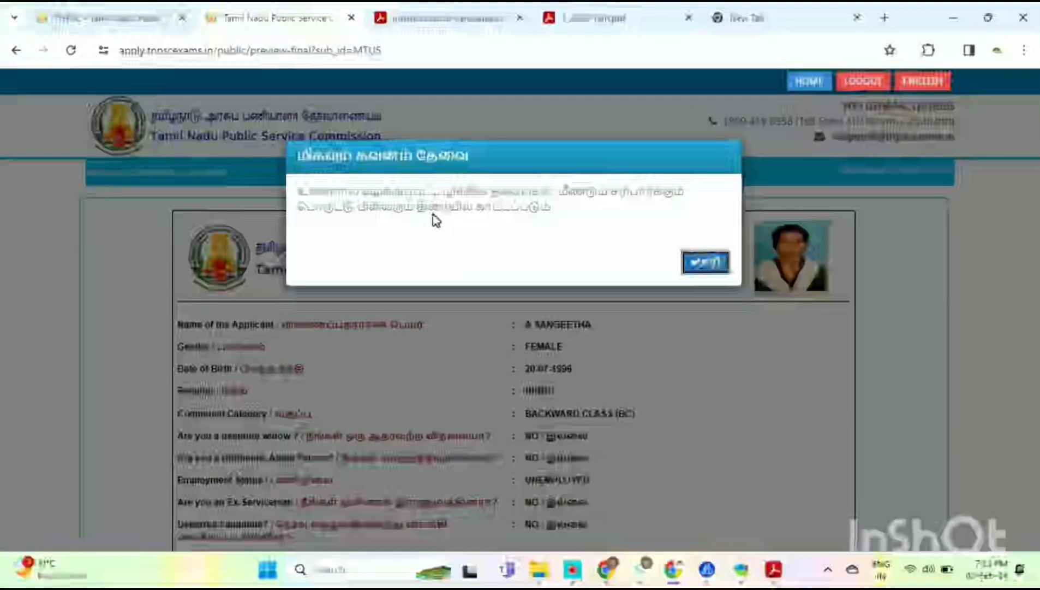
left_click(706, 263)
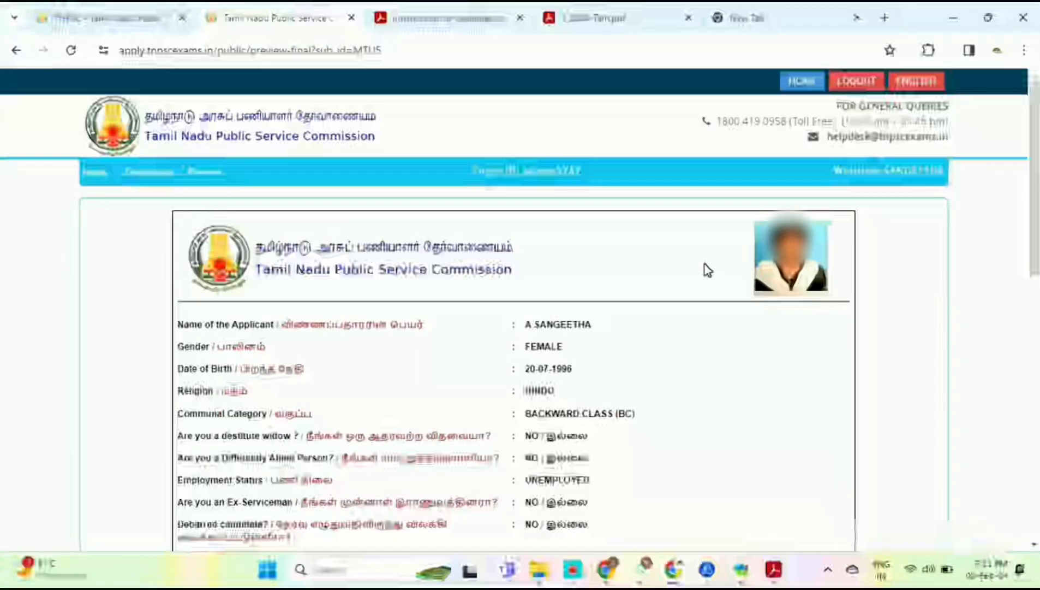
scroll(591, 449, "down", 3)
scroll(591, 450, "down", 9)
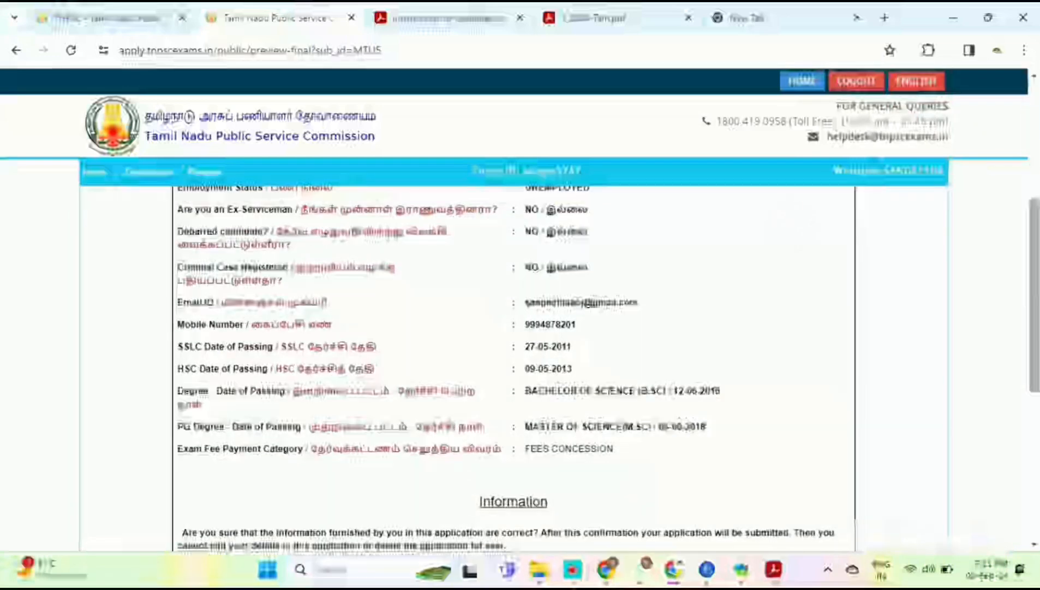
mouse_move(1037, 431)
left_mouse_down()
mouse_move(1034, 195)
mouse_move(1033, 446)
left_mouse_up()
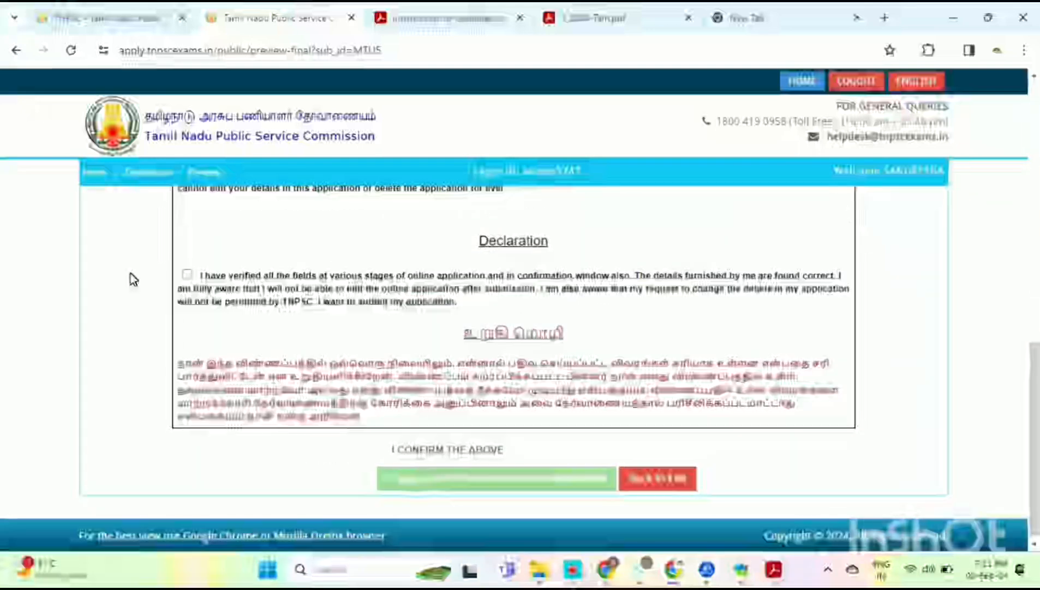
- Tick the final declaration and 'I confirm the above', then agree to proceed in the confirmation prompt
left_click(186, 275)
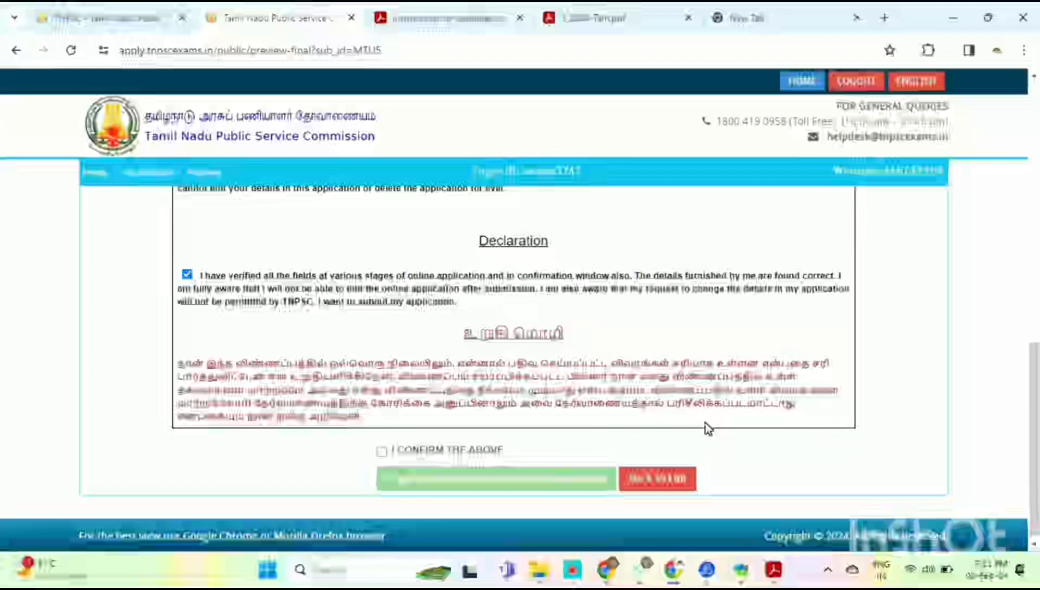
left_click(382, 451)
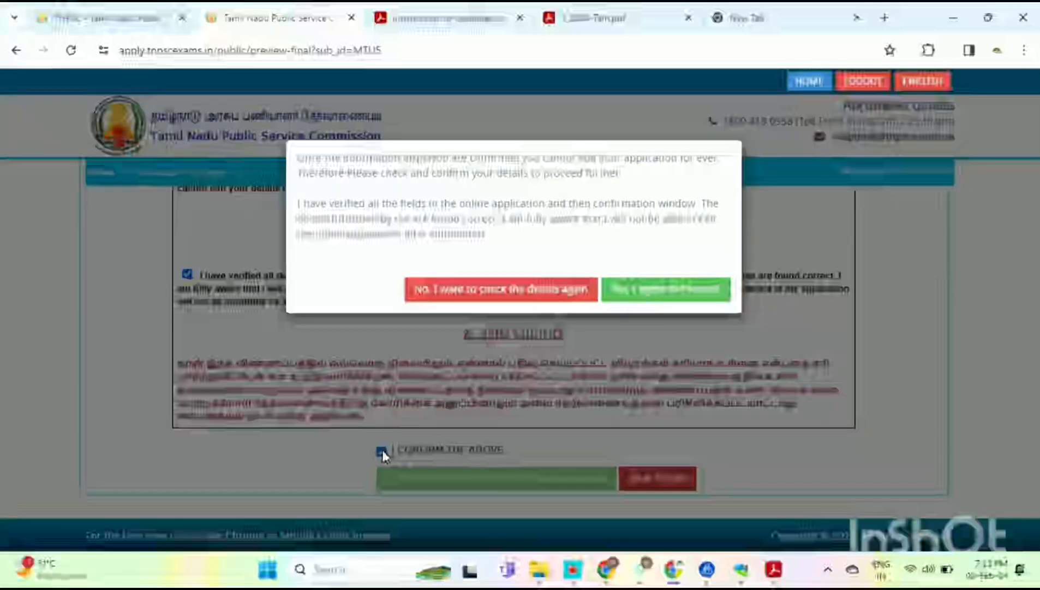
left_click(659, 301)
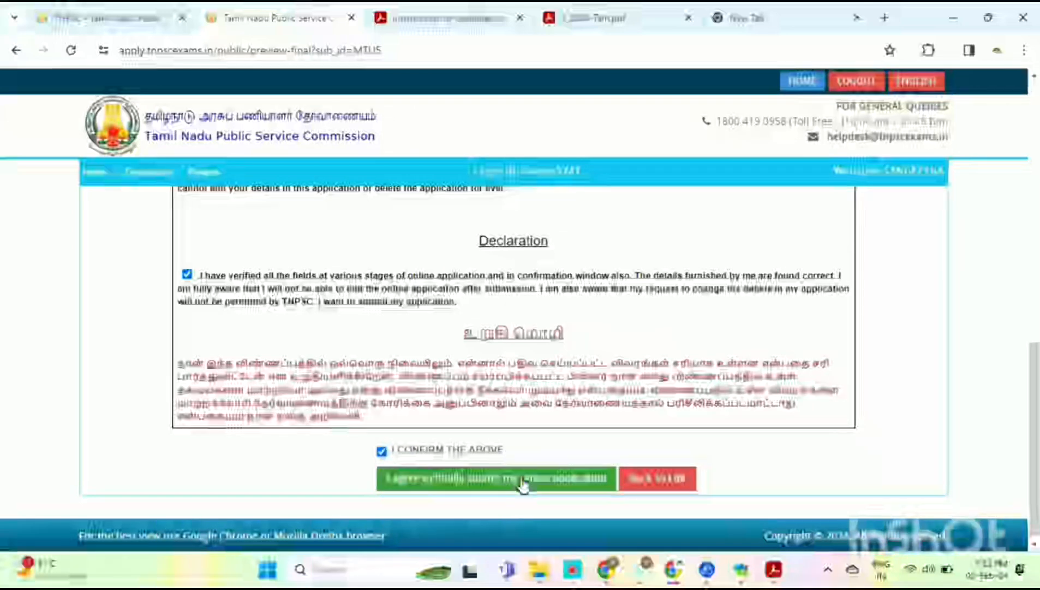
left_click(576, 572)
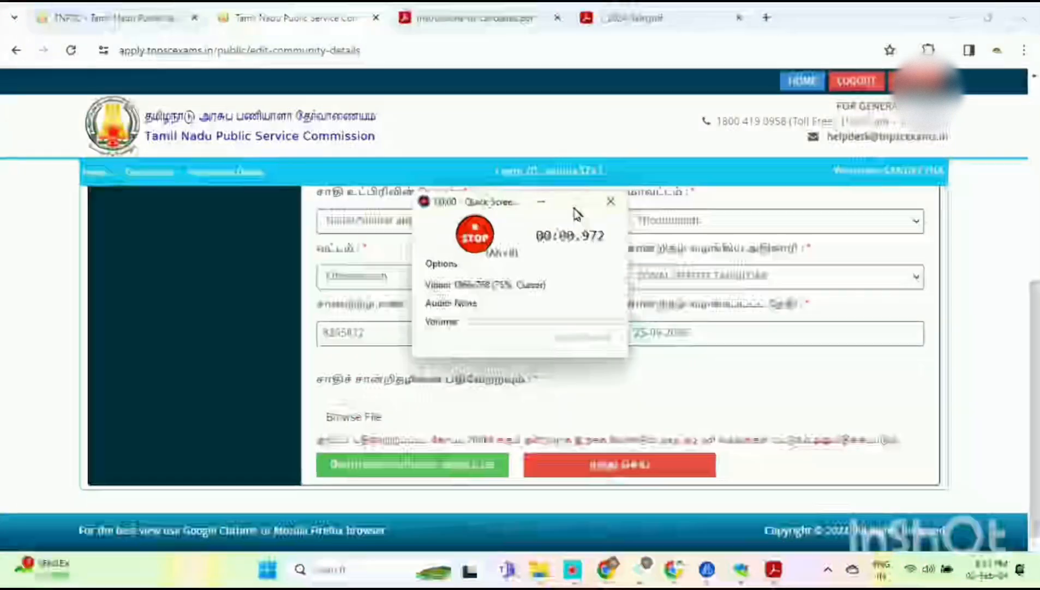
left_click(541, 201)
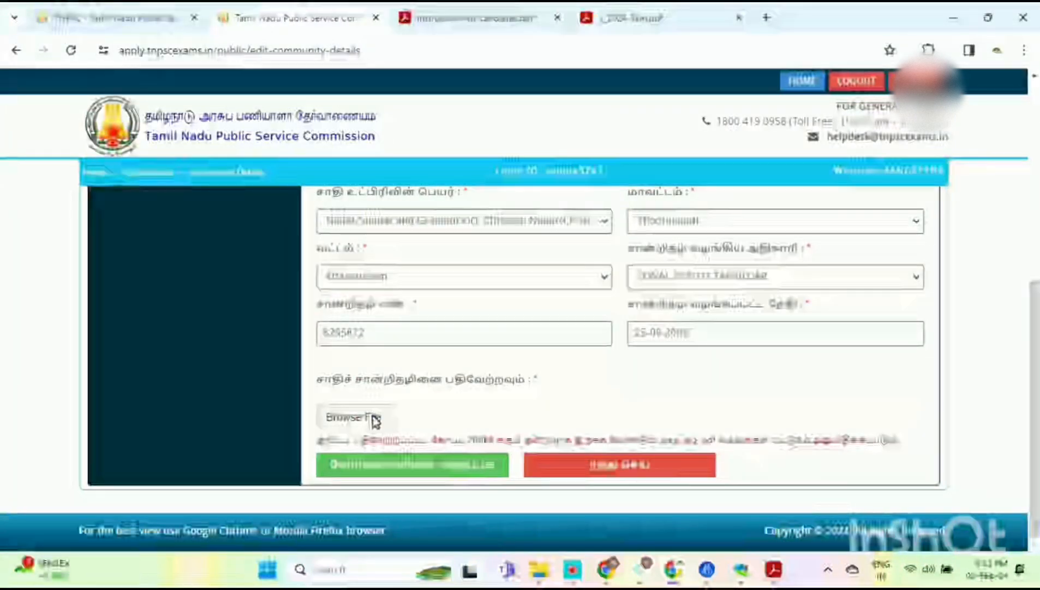
left_click(352, 417)
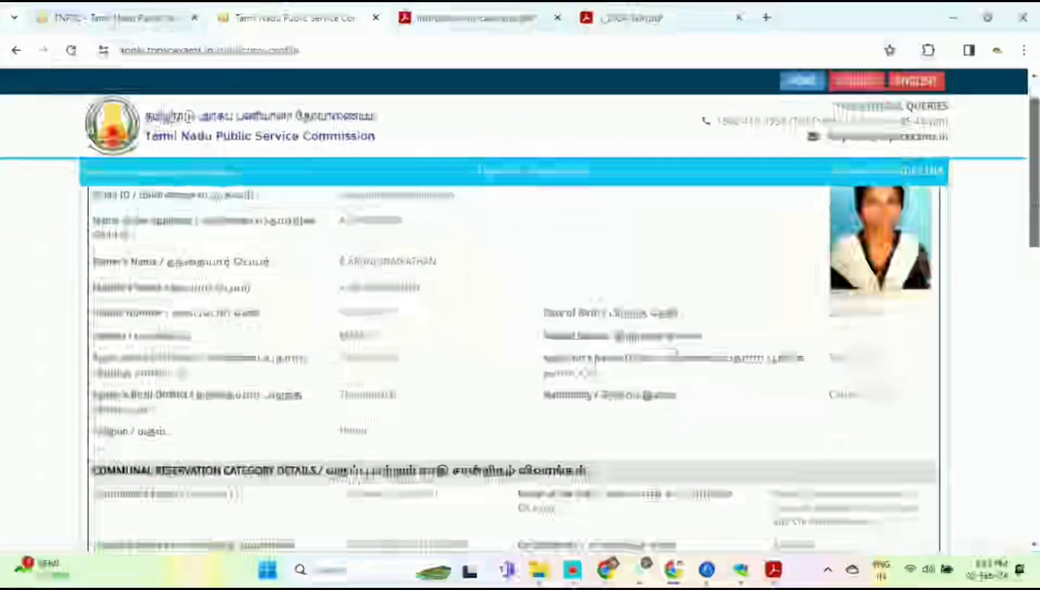
- Scroll through the My Profile page to review the applicant's personal and communal reservation details
scroll(513, 354, "down", 5)
scroll(514, 360, "down", 3)
scroll(513, 360, "up", 2)
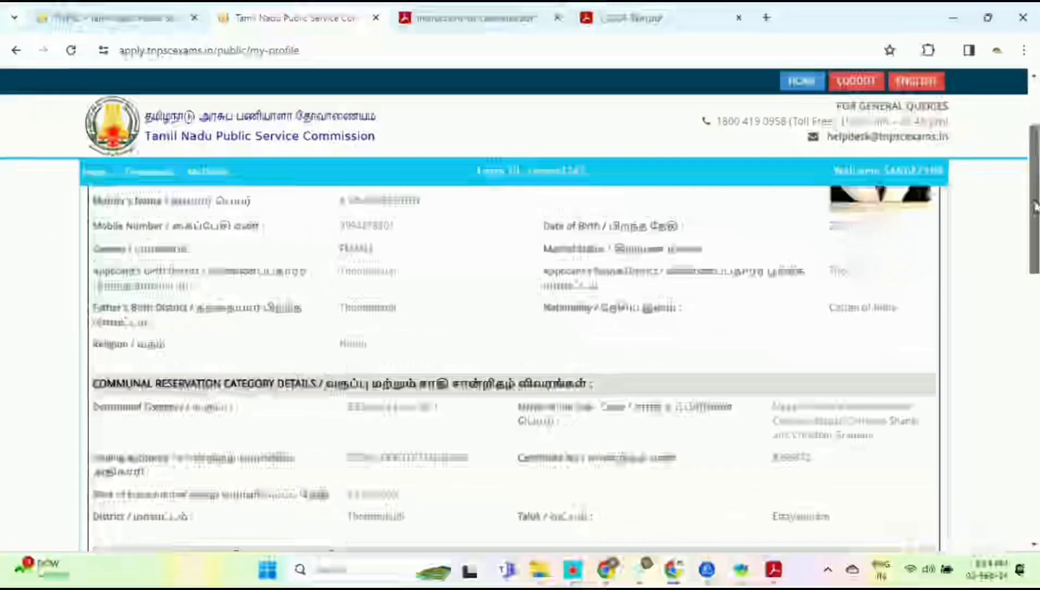
scroll(428, 275, "up", 4)
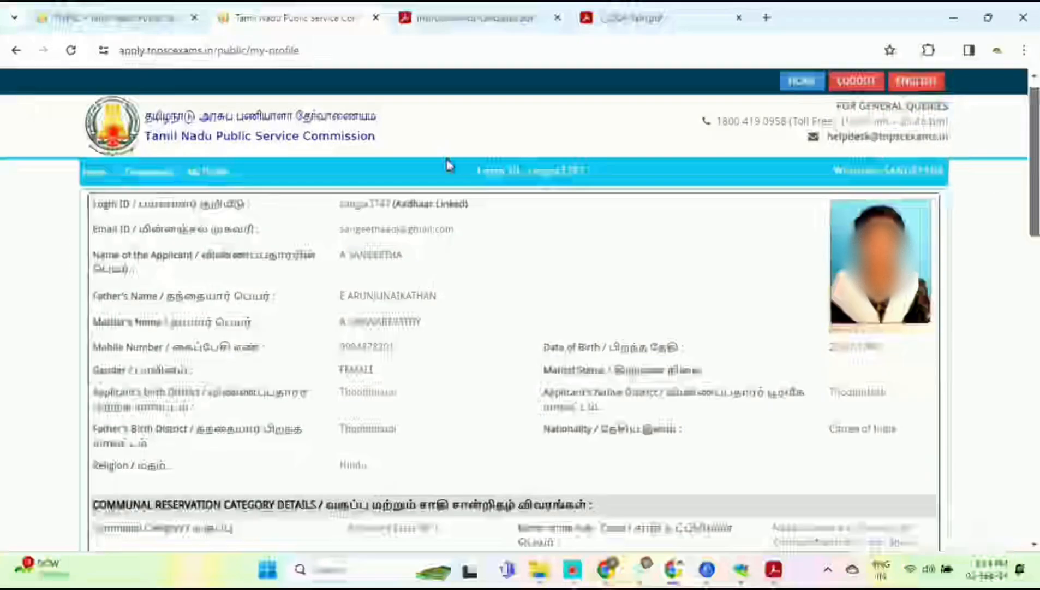
scroll(513, 361, "down", 5)
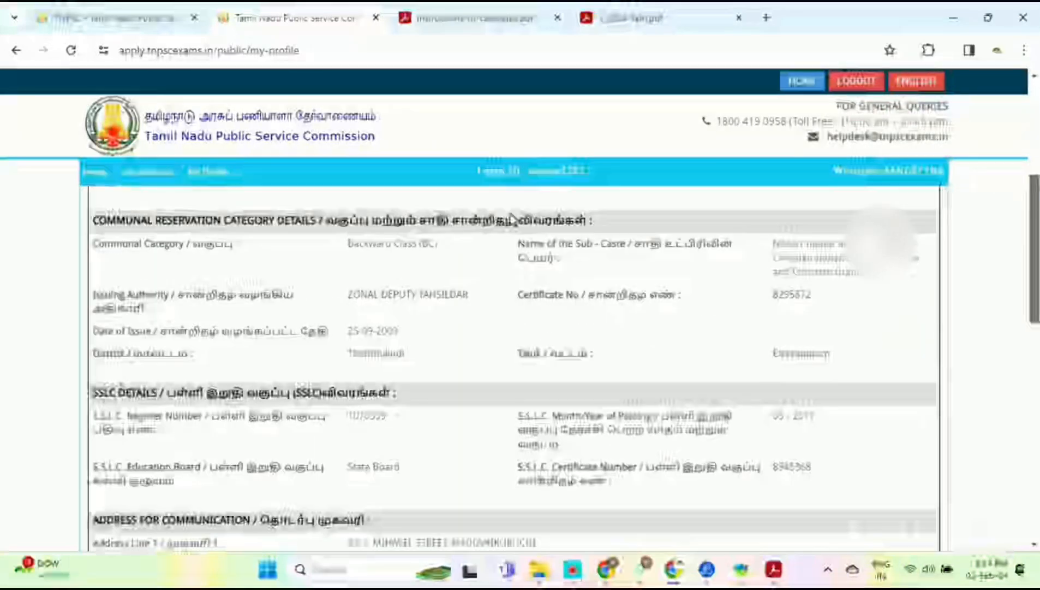
left_click_drag(1034, 194, 1028, 144)
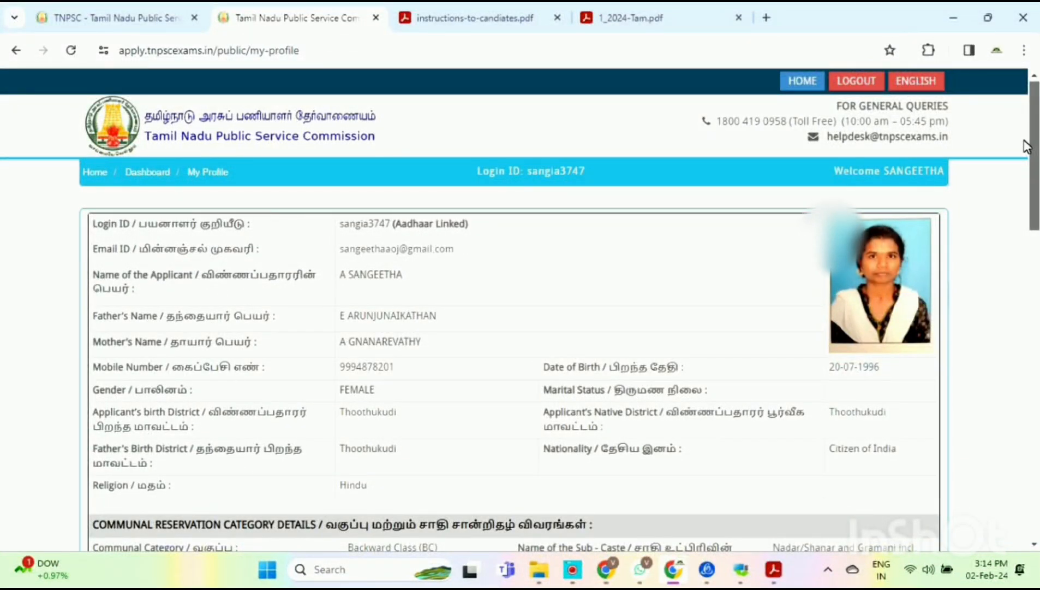
- Print the My Profile page from the print dialog, expanding More settings before printing
left_click_drag(1027, 146, 1034, 480)
left_click(522, 472)
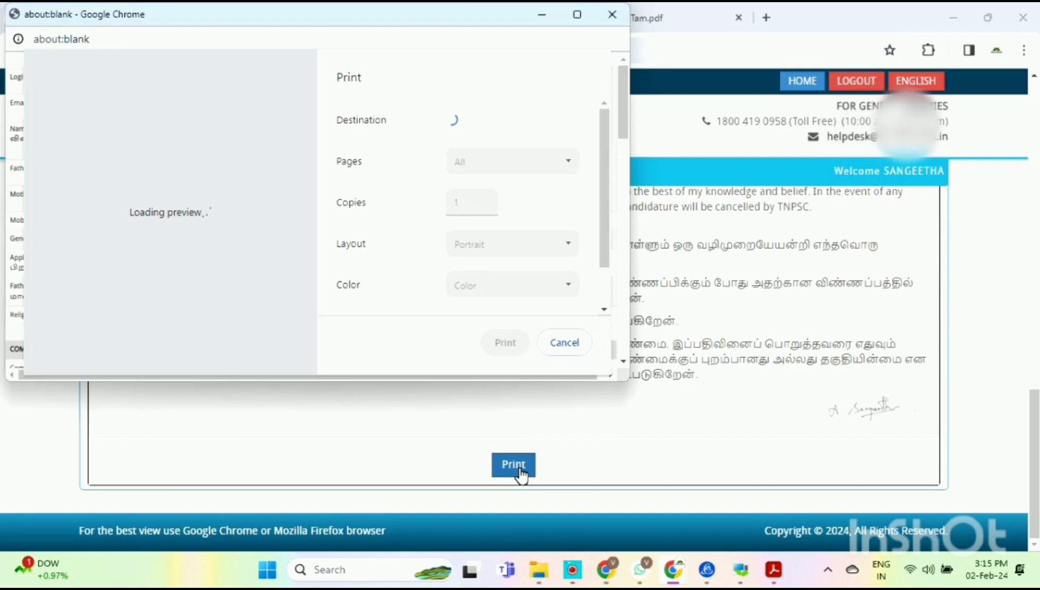
left_click(577, 15)
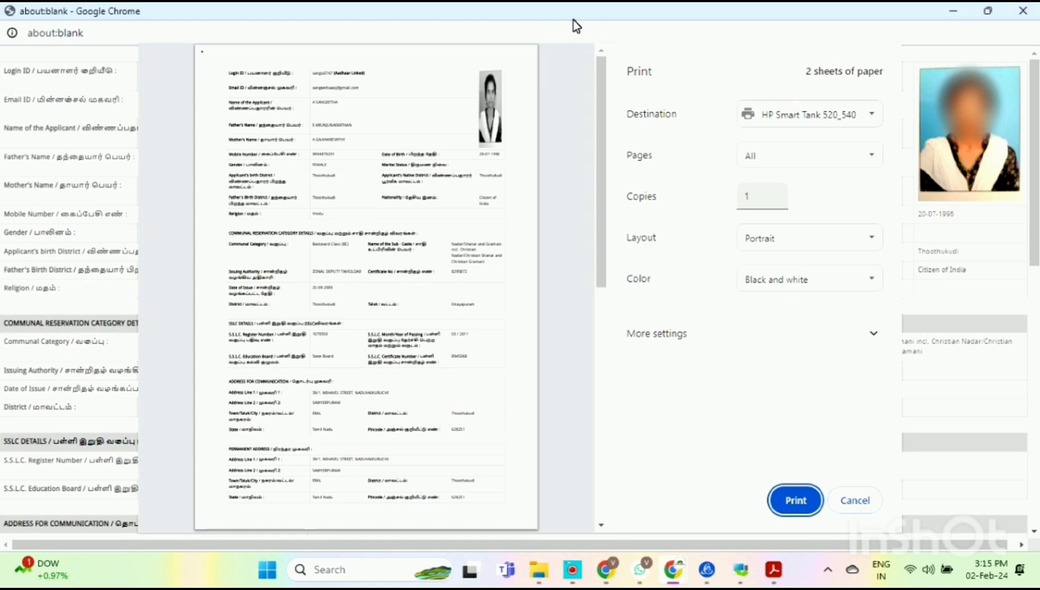
left_click(784, 331)
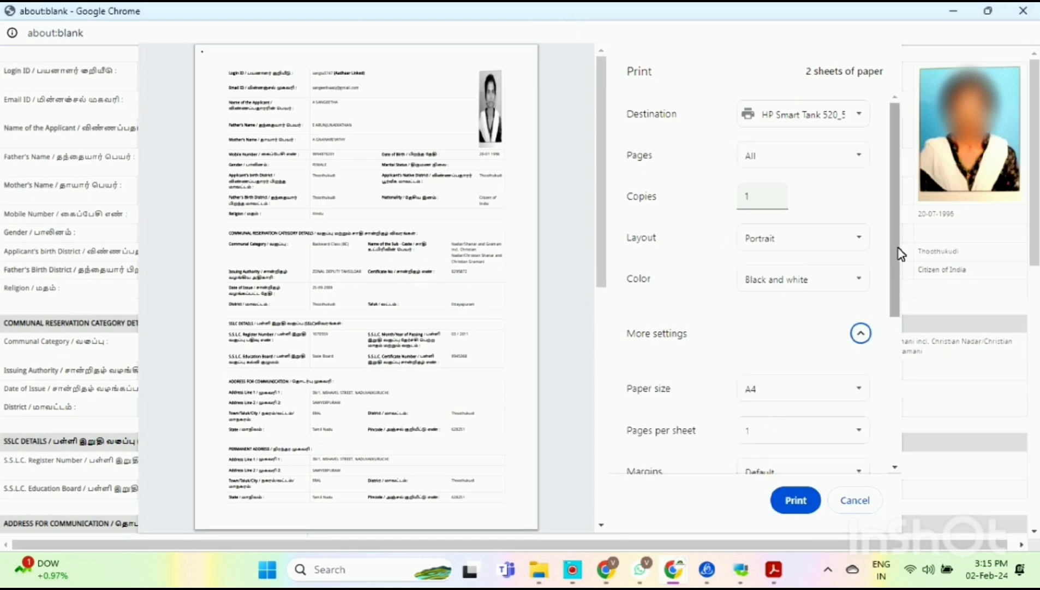
scroll(895, 328, "down", 5)
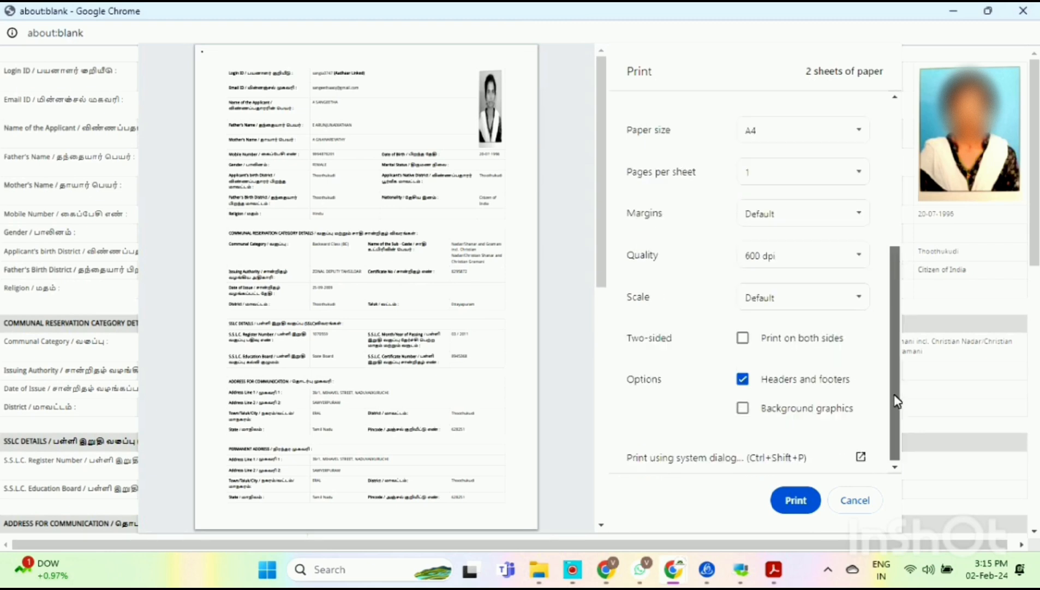
left_click(805, 509)
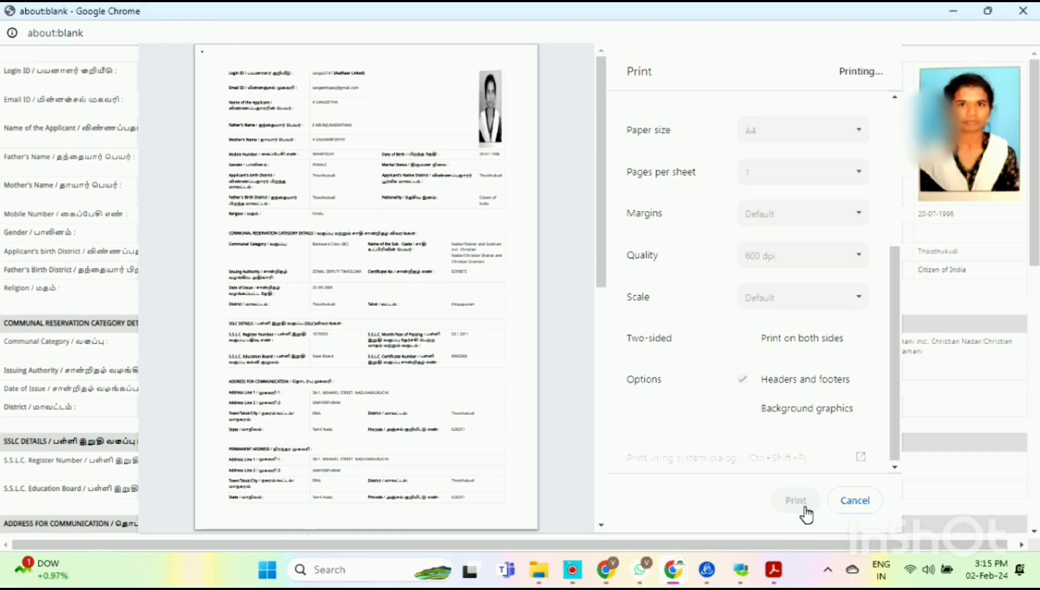
- Return to the candidate dashboard
scroll(546, 328, "up", 15)
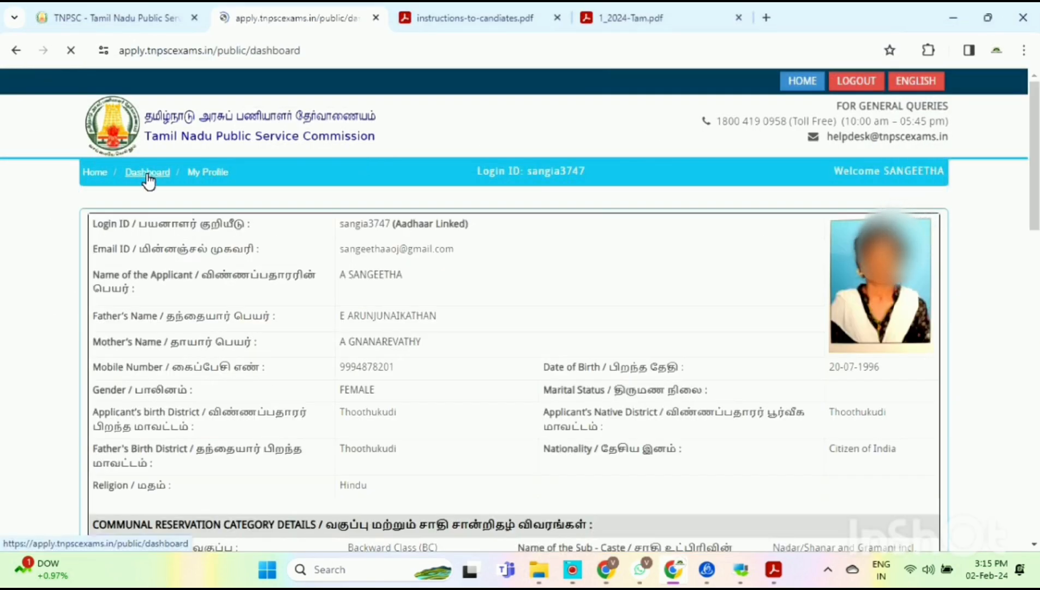
left_click(146, 173)
left_click(577, 578)
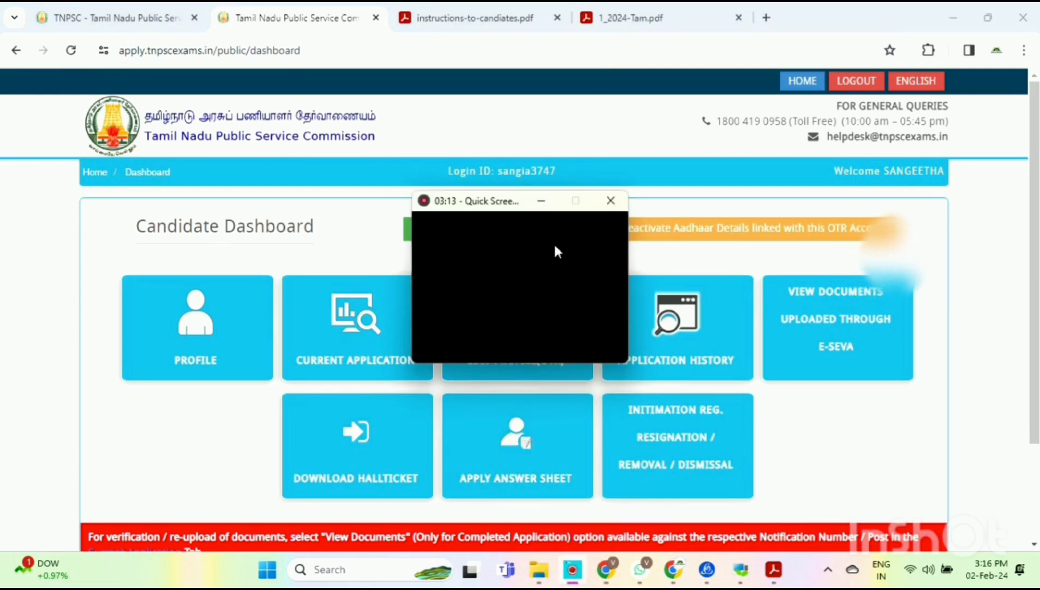